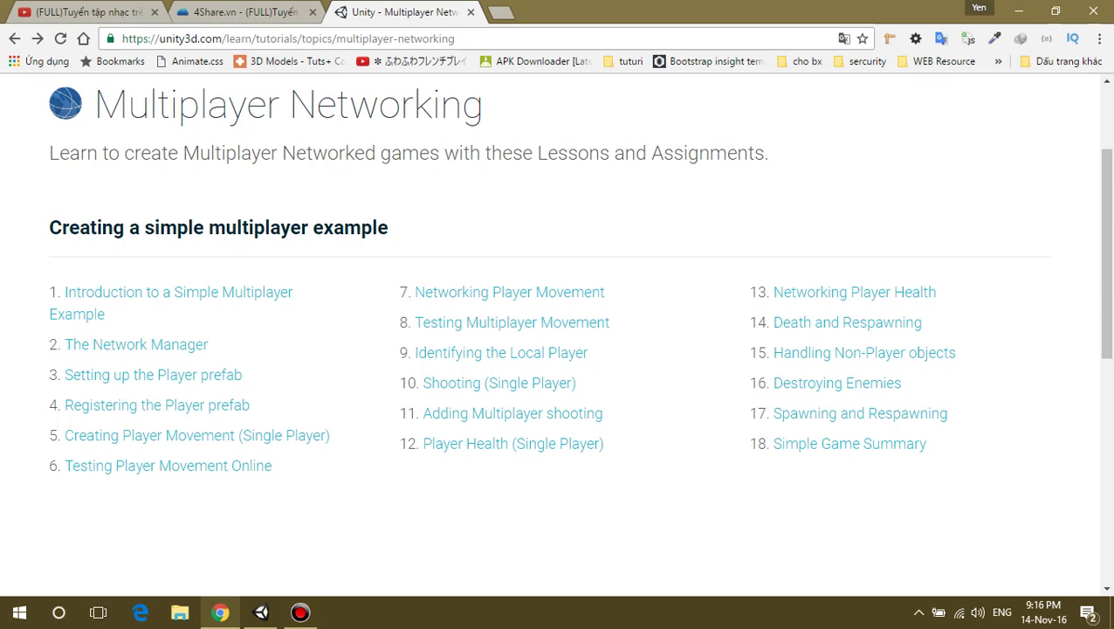
Browse the Multiplayer Networking lesson list on the Unity Learn topic page.
click(299, 612)
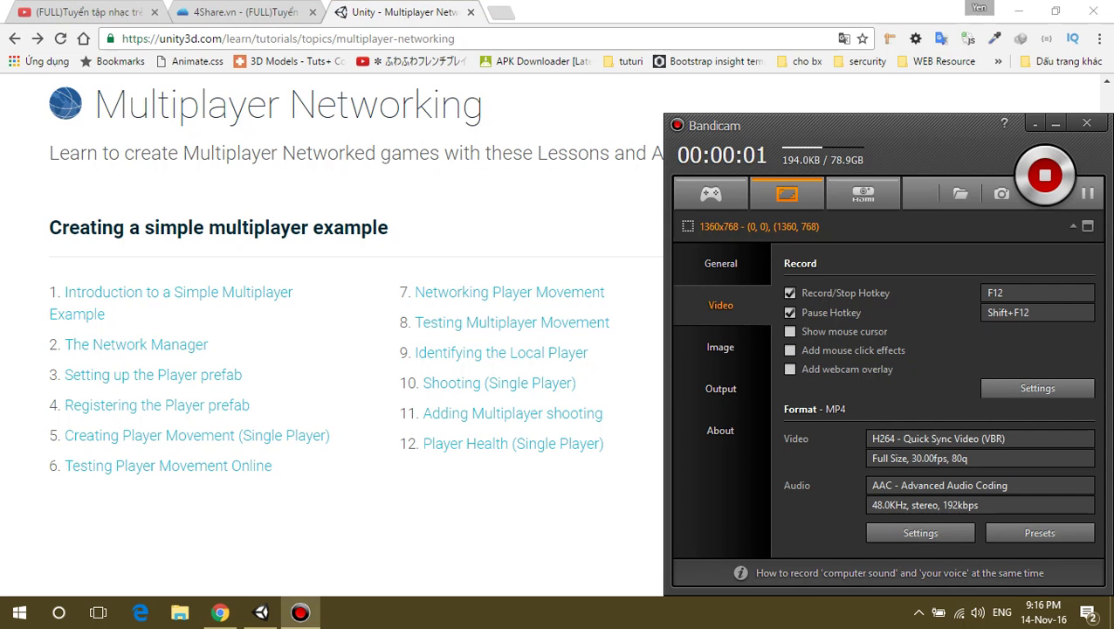
click(299, 613)
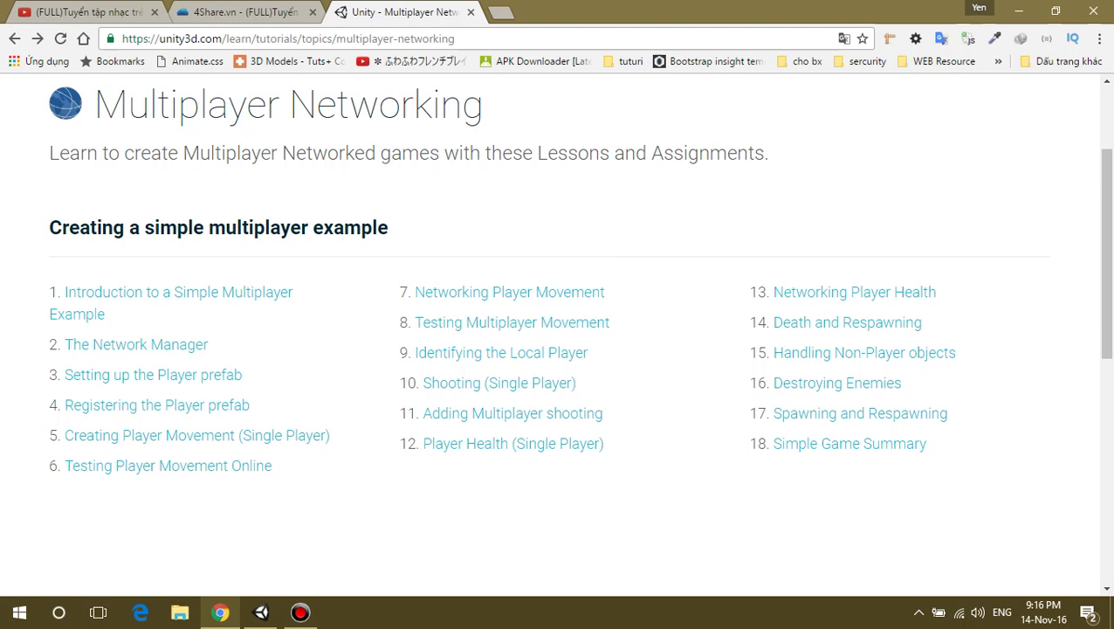
scroll(557, 332, up, 2)
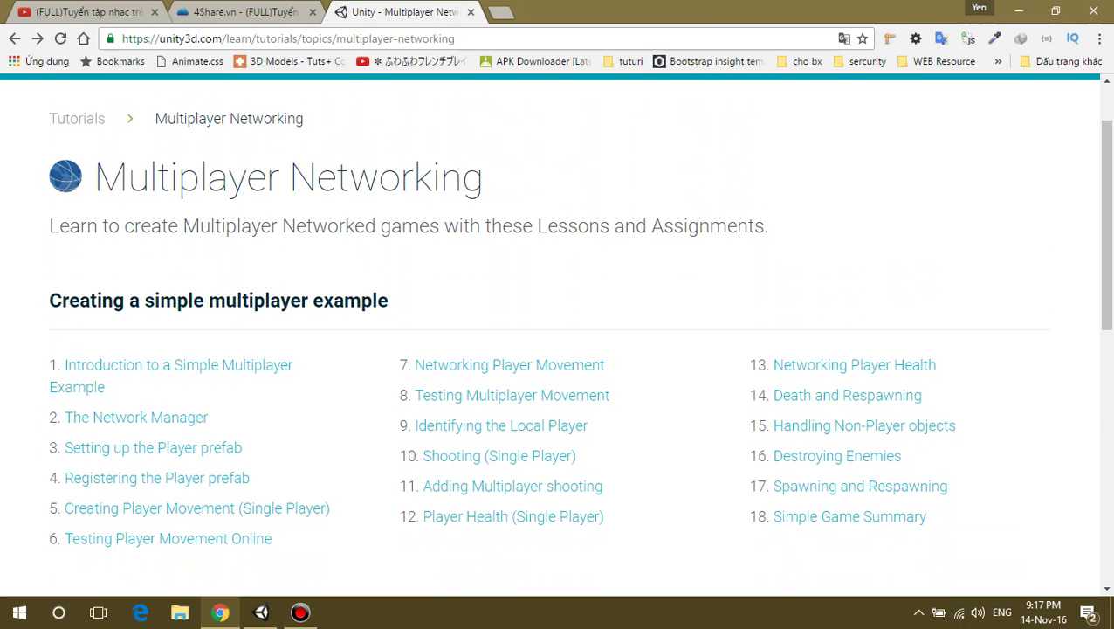
scroll(557, 331, up, 1)
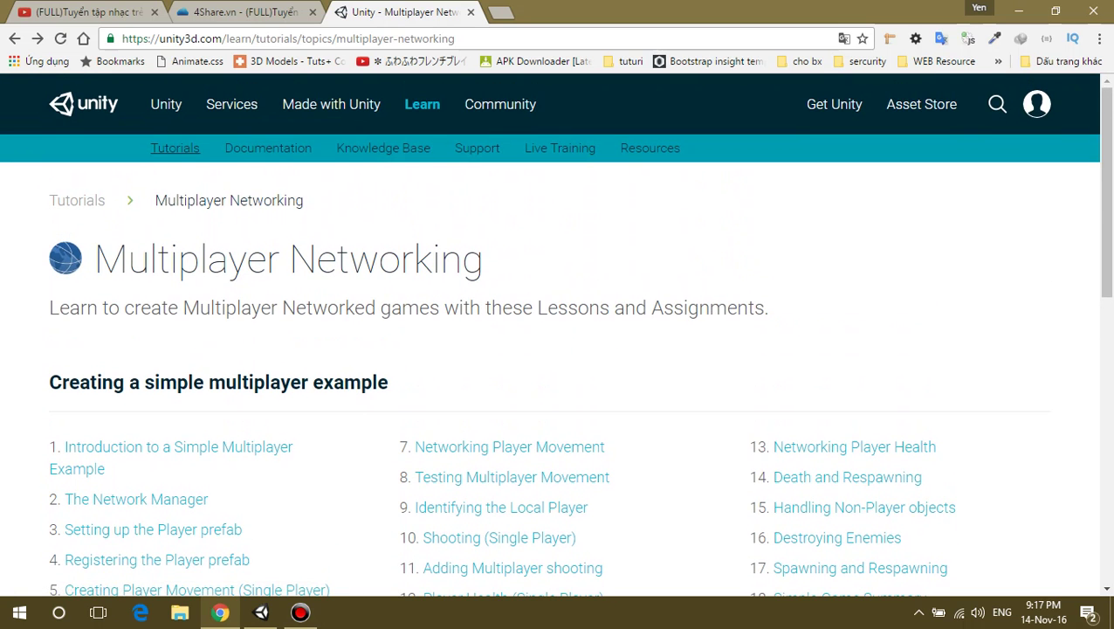
scroll(557, 350, down, 1)
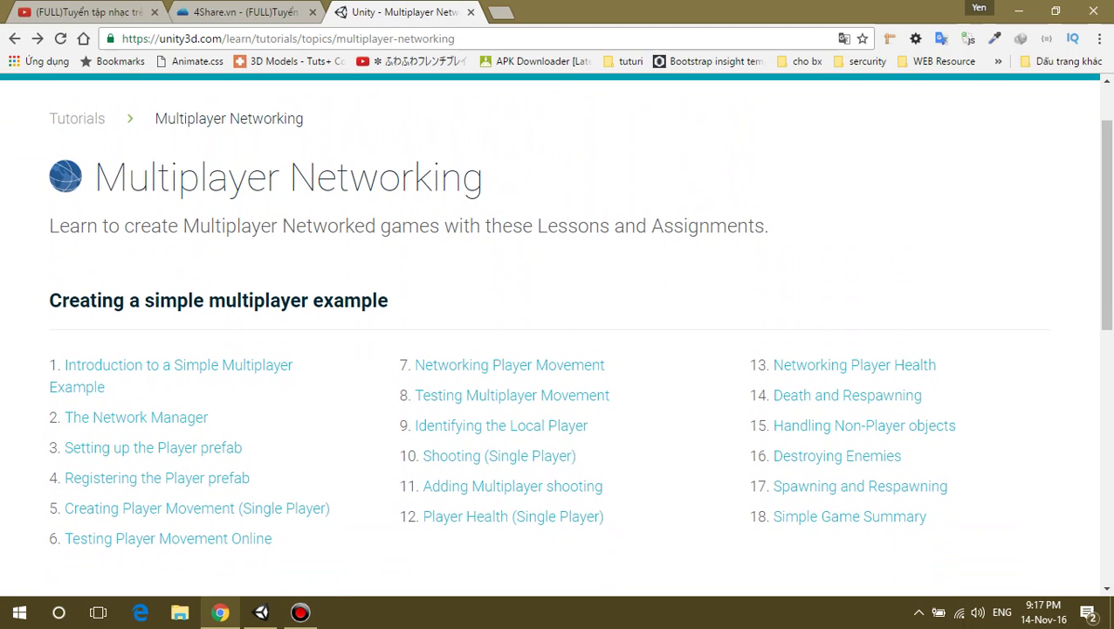
drag(95, 177, 266, 177)
scroll(557, 332, down, 2)
scroll(557, 332, up, 2)
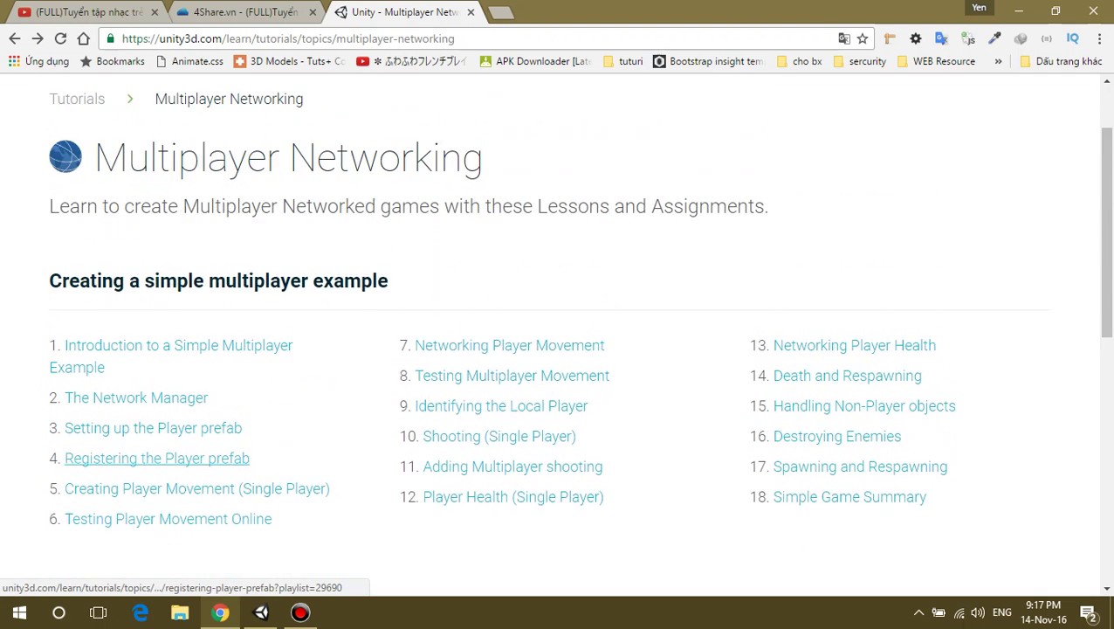
scroll(557, 332, down, 1)
scroll(175, 358, down, 1)
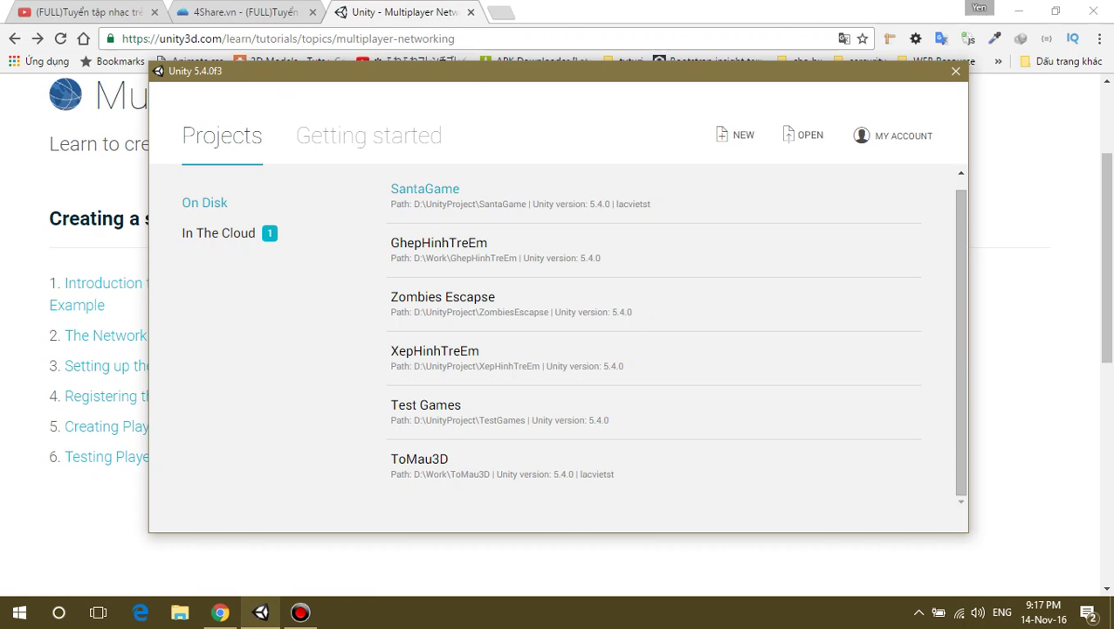
Open the '2. The Network Manager' lesson and scroll through its setup steps.
click(220, 612)
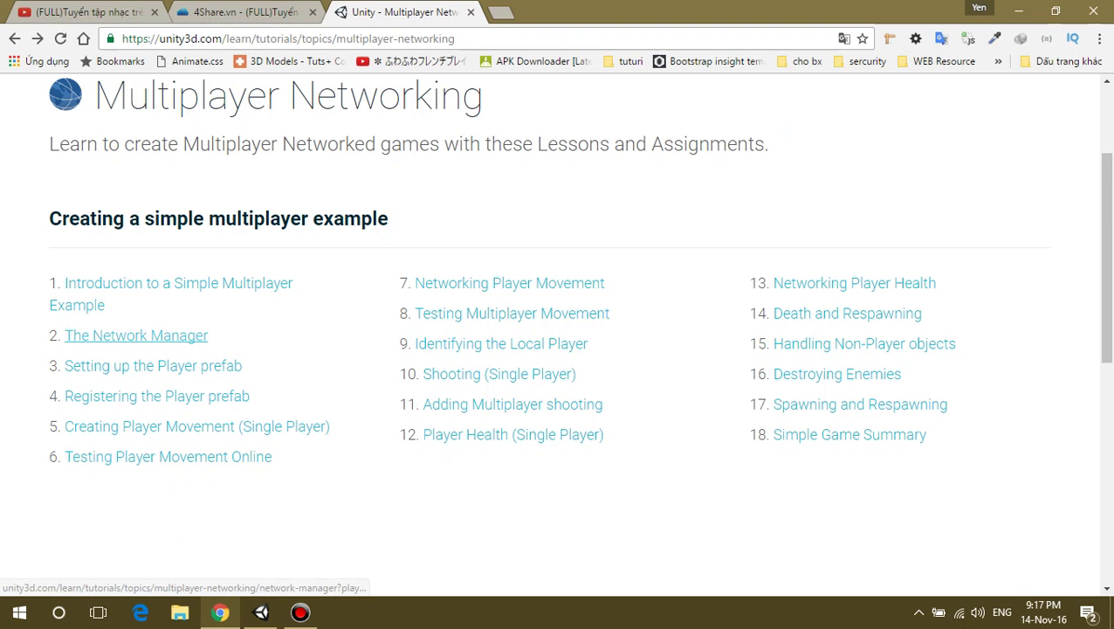
click(136, 336)
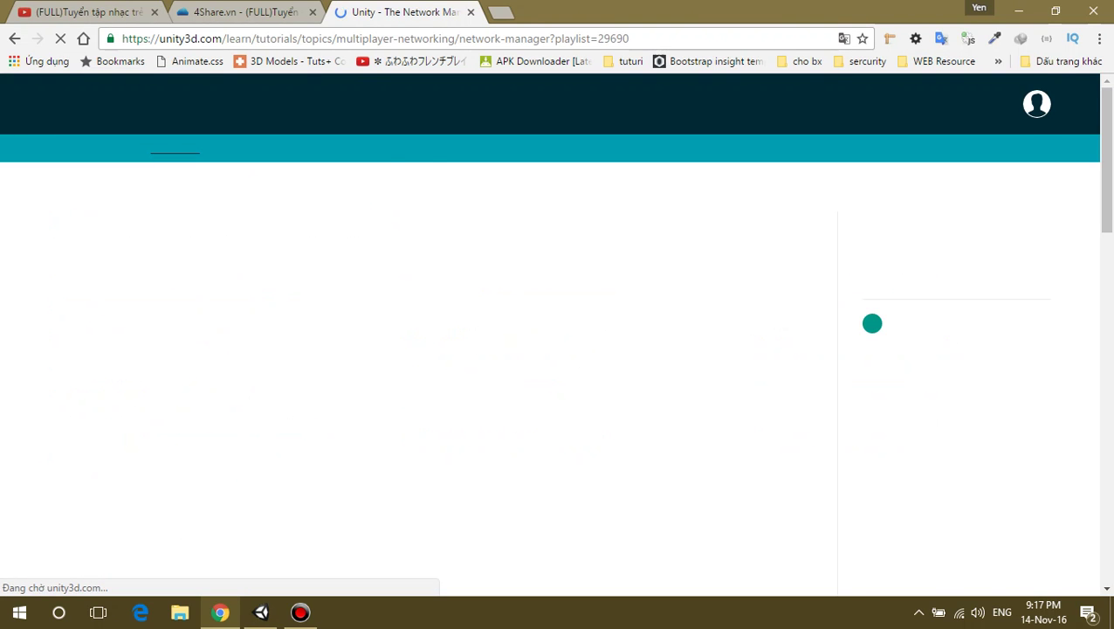
scroll(419, 332, down, 2)
scroll(419, 331, down, 3)
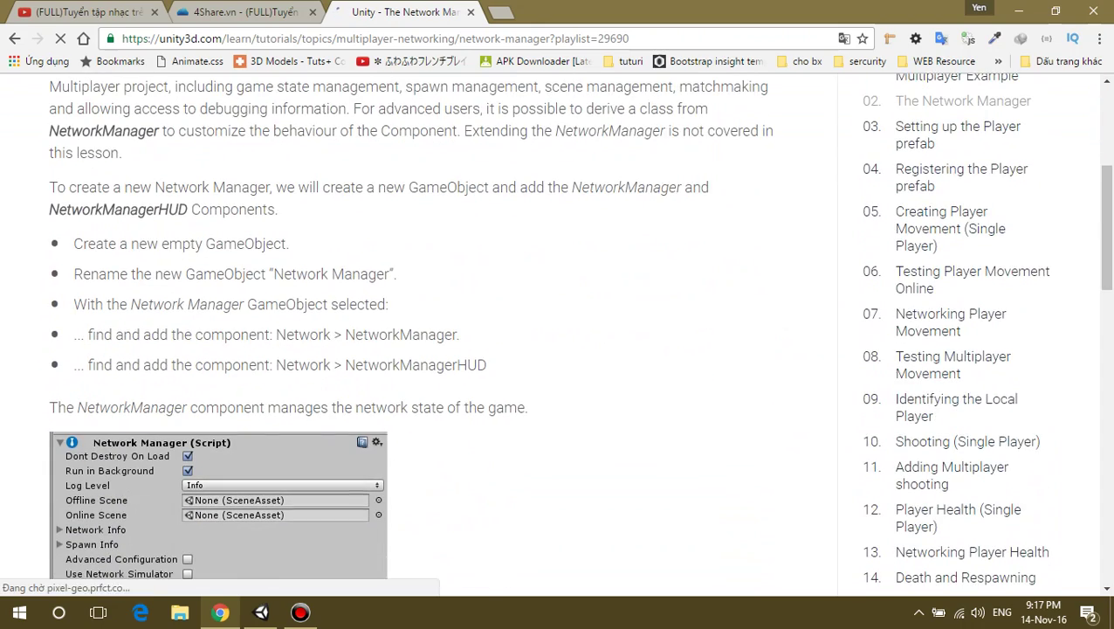
scroll(419, 332, down, 1)
scroll(419, 332, down, 1)
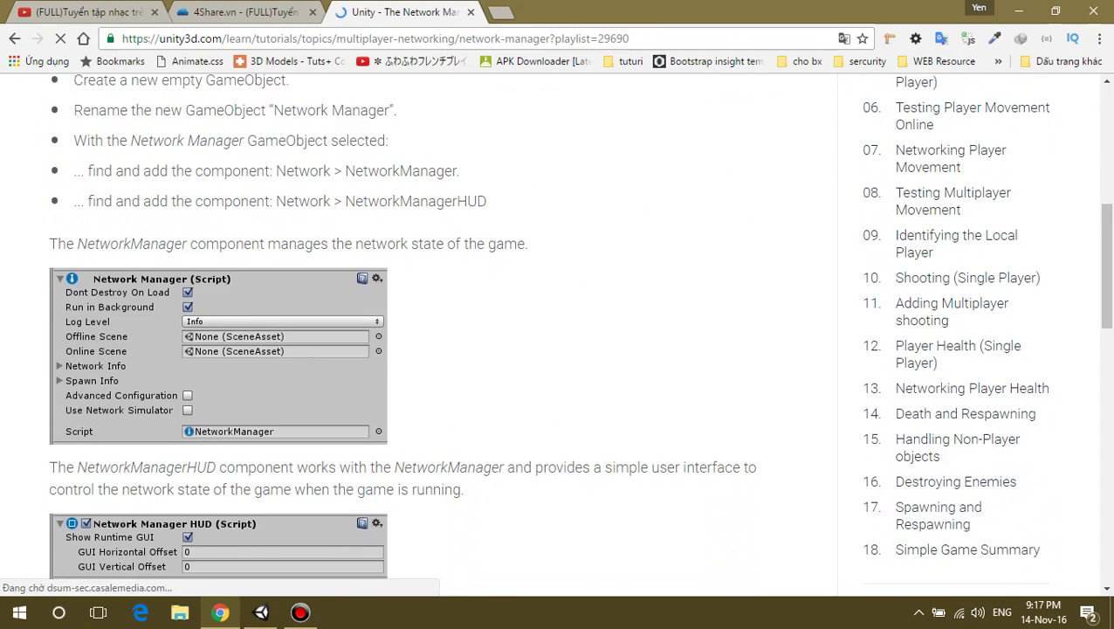
scroll(419, 332, down, 1)
scroll(420, 332, up, 2)
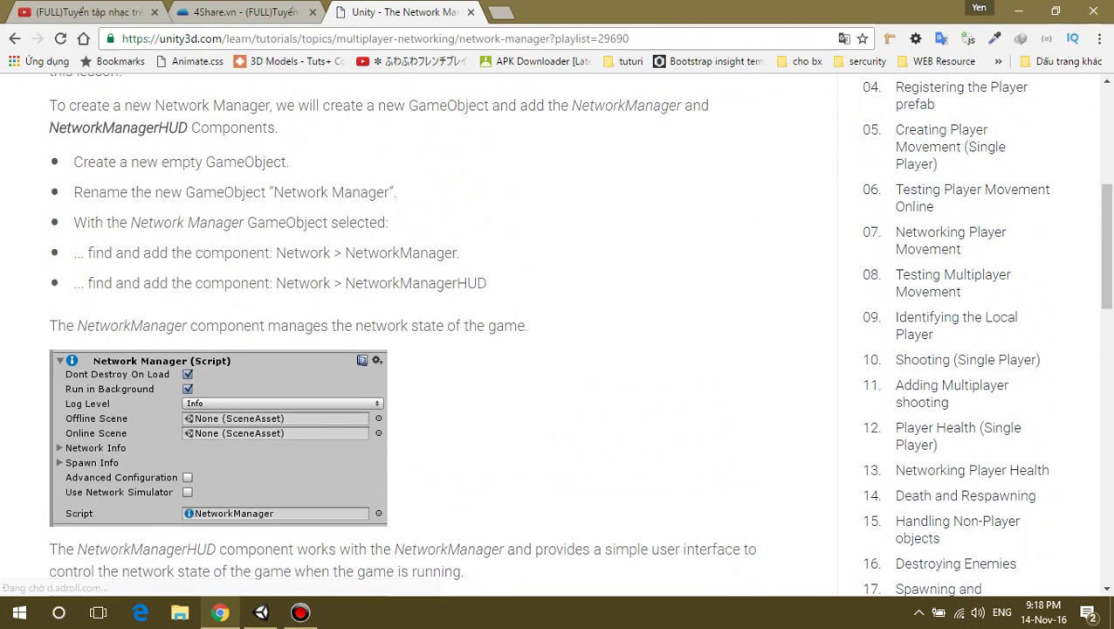
scroll(419, 332, up, 1)
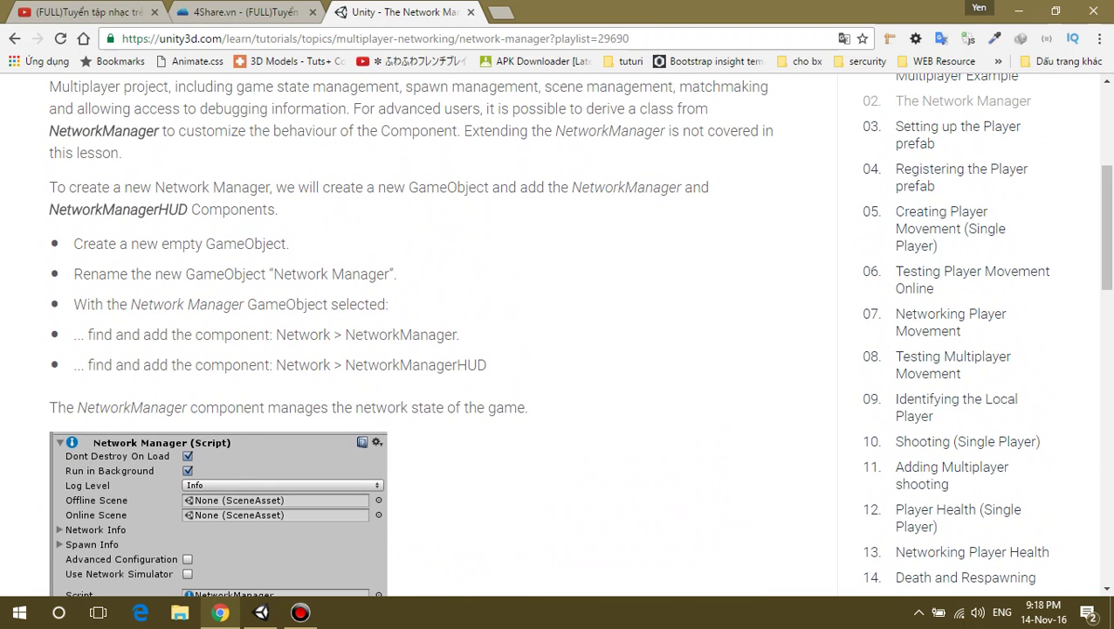
scroll(419, 332, down, 3)
scroll(419, 332, down, 2)
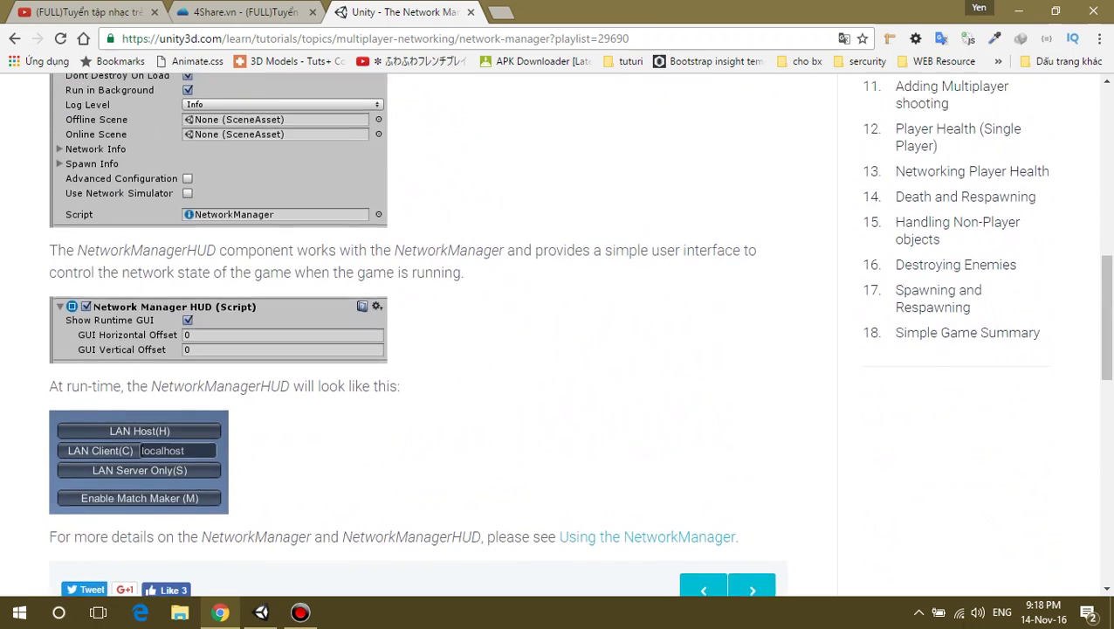
scroll(419, 332, up, 2)
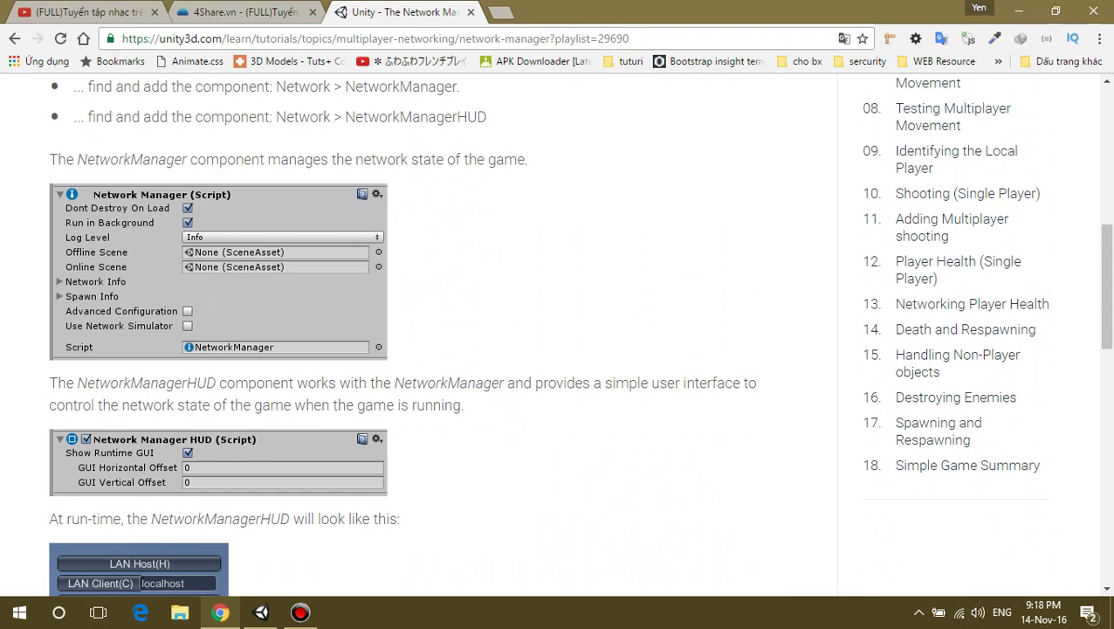
scroll(419, 332, up, 1)
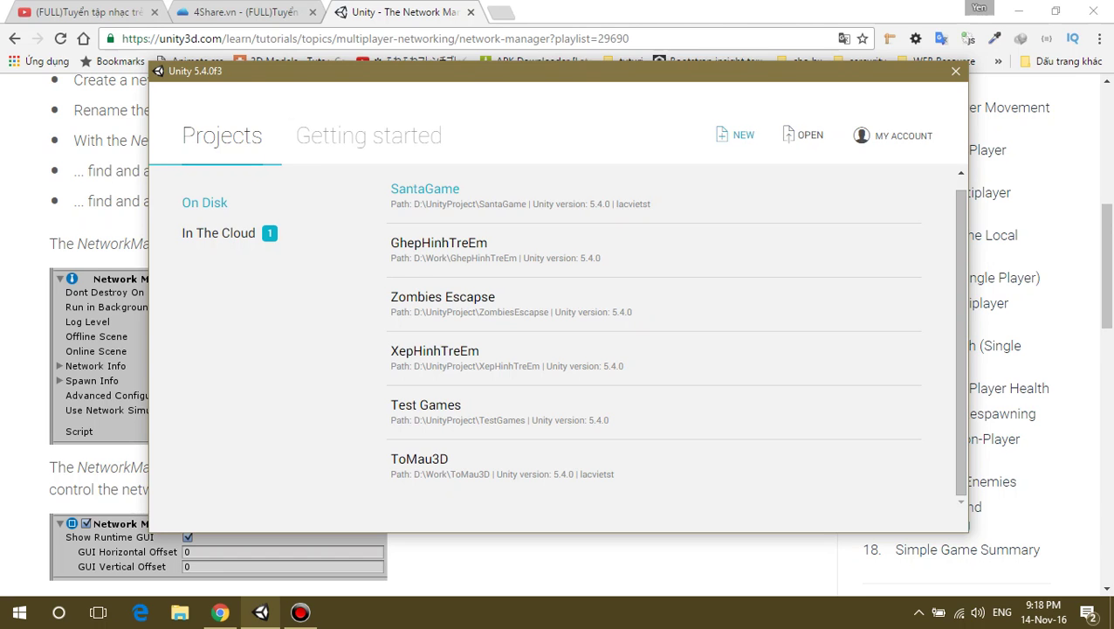
Start a new project named GameNetworking with Unity Analytics turned off.
click(738, 135)
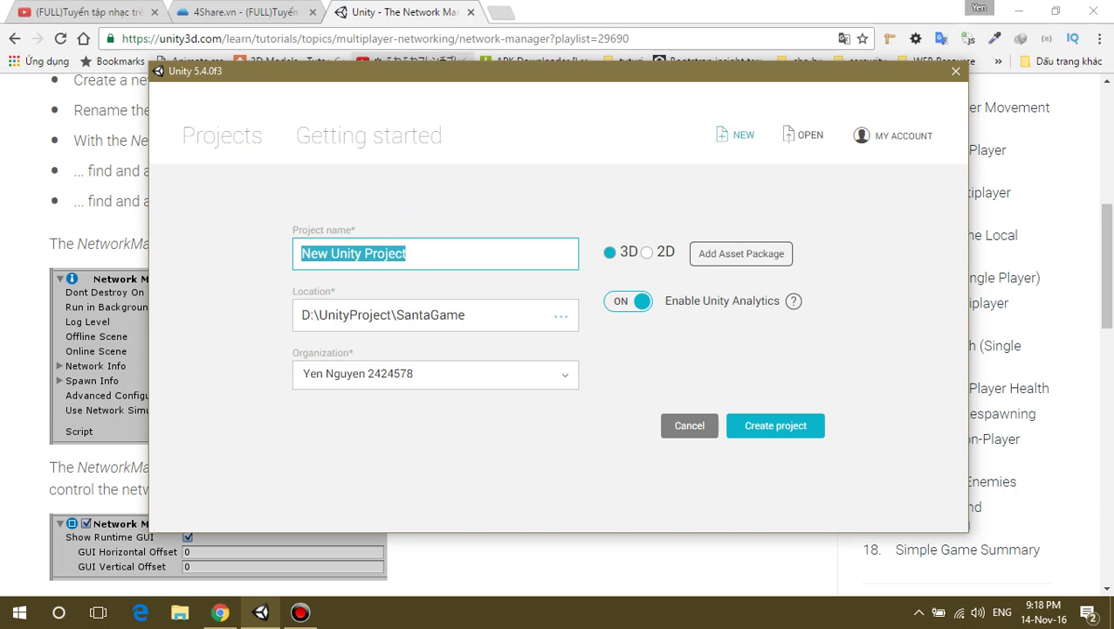
text(GameN)
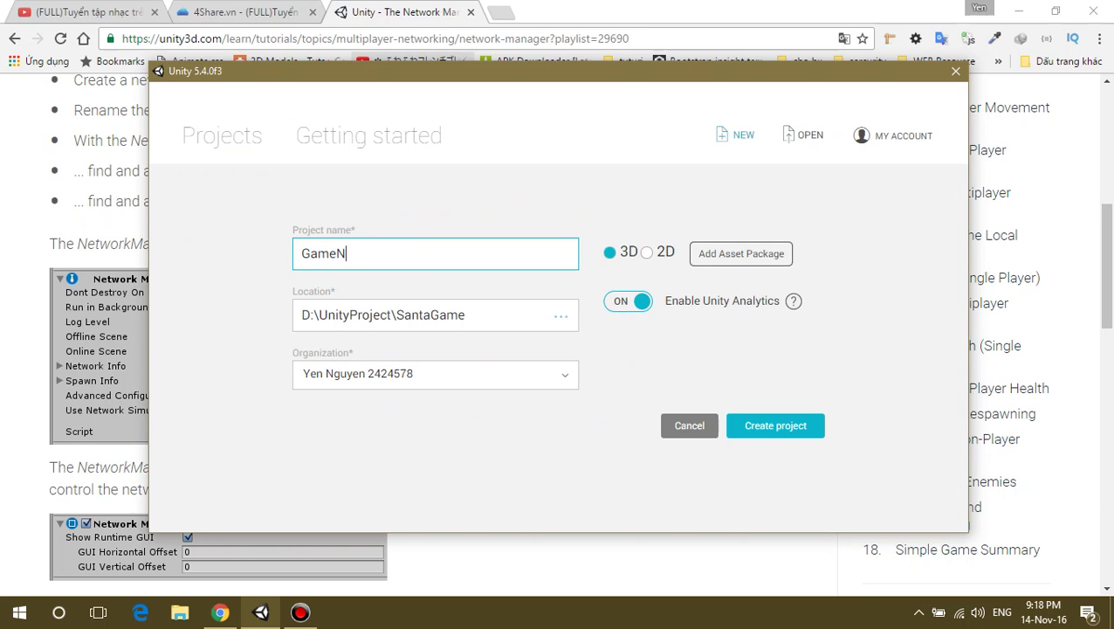
text(ewt)
key(BackSpace)
key(BackSpace)
text(tw)
key(BackSpace)
key(BackSpace)
text(twr)
key(BackSpace)
text(orking)
click(627, 300)
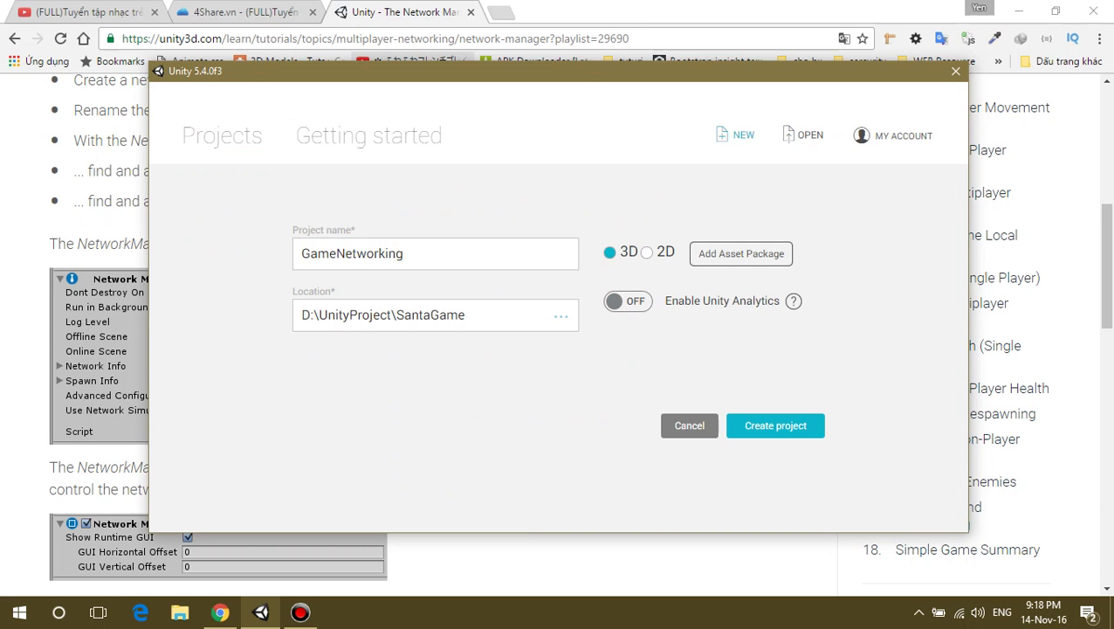
Set the project location to a new NetWorkingGame folder inside D:\UnityProject.
click(439, 315)
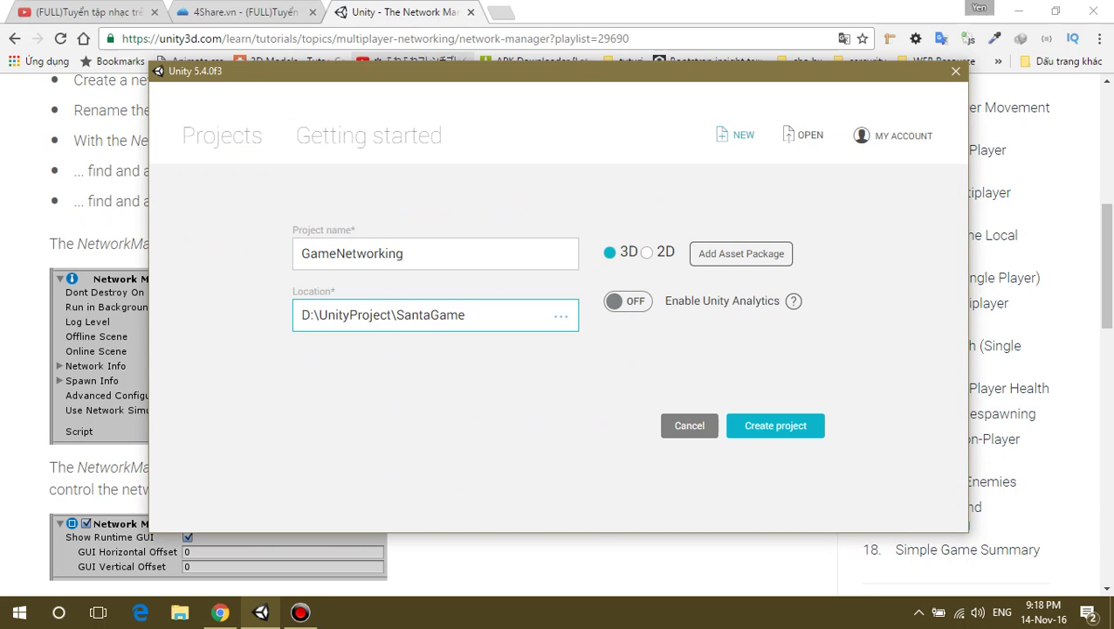
click(560, 315)
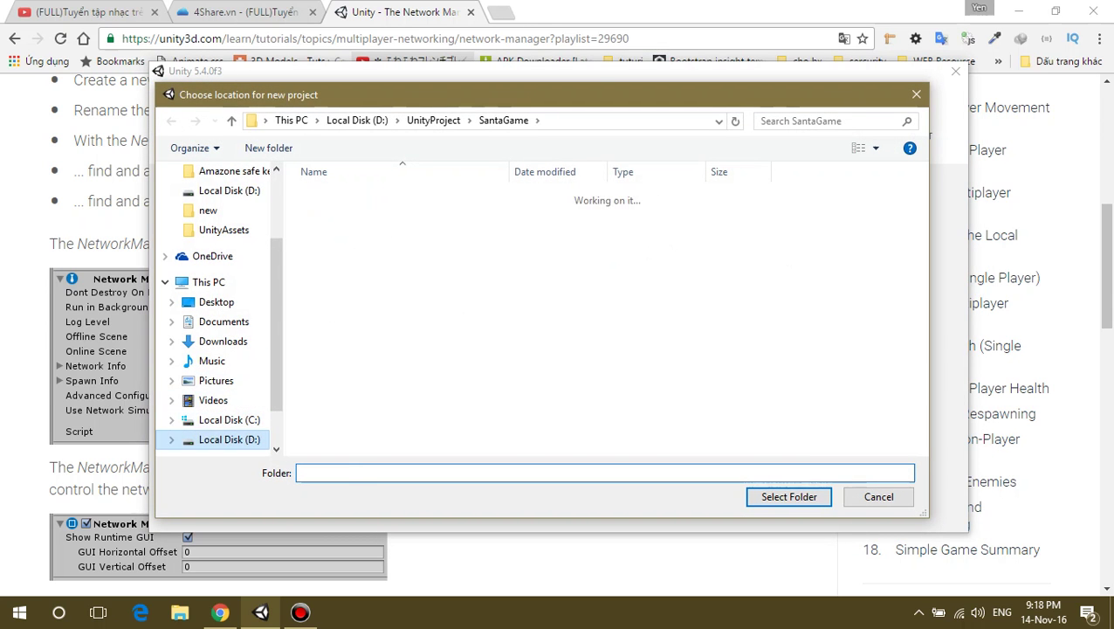
click(337, 365)
scroll(393, 367, down, 5)
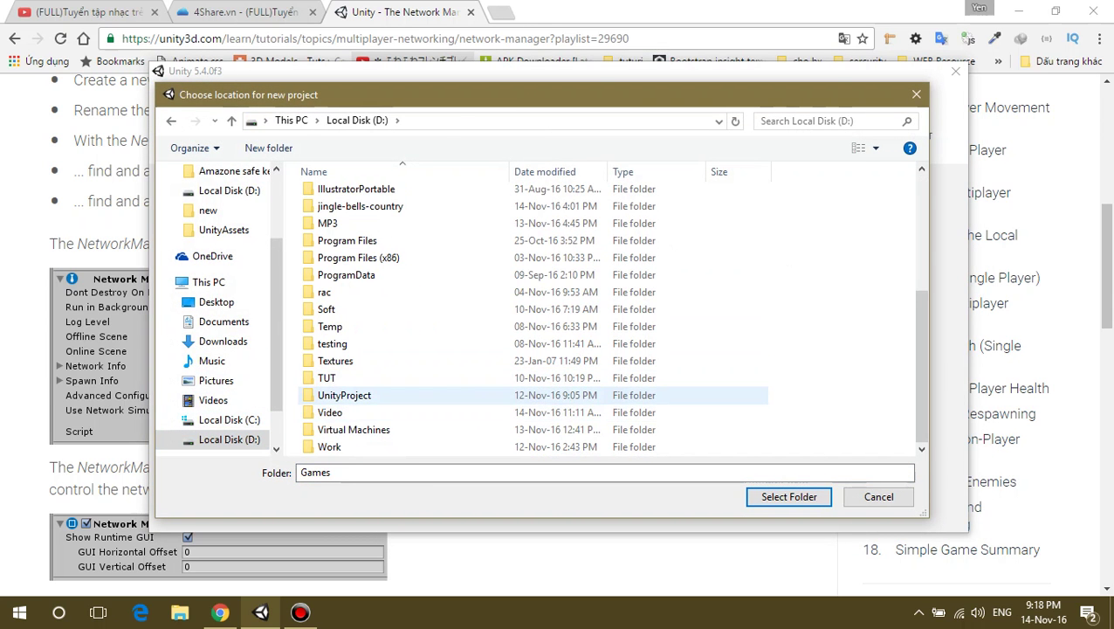
double_click(344, 395)
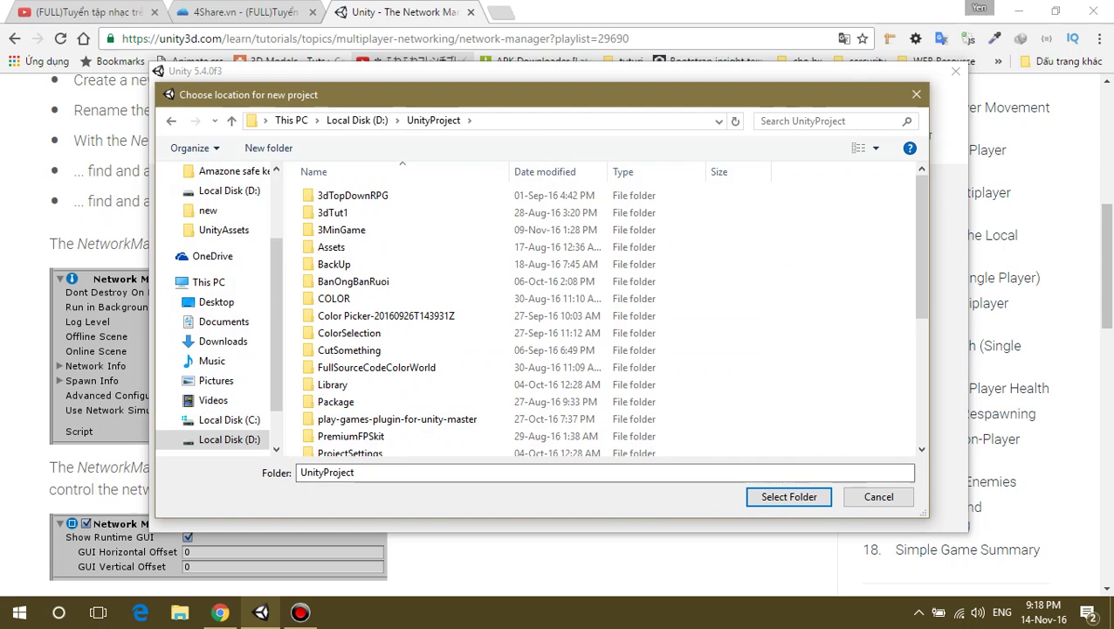
right_click(844, 249)
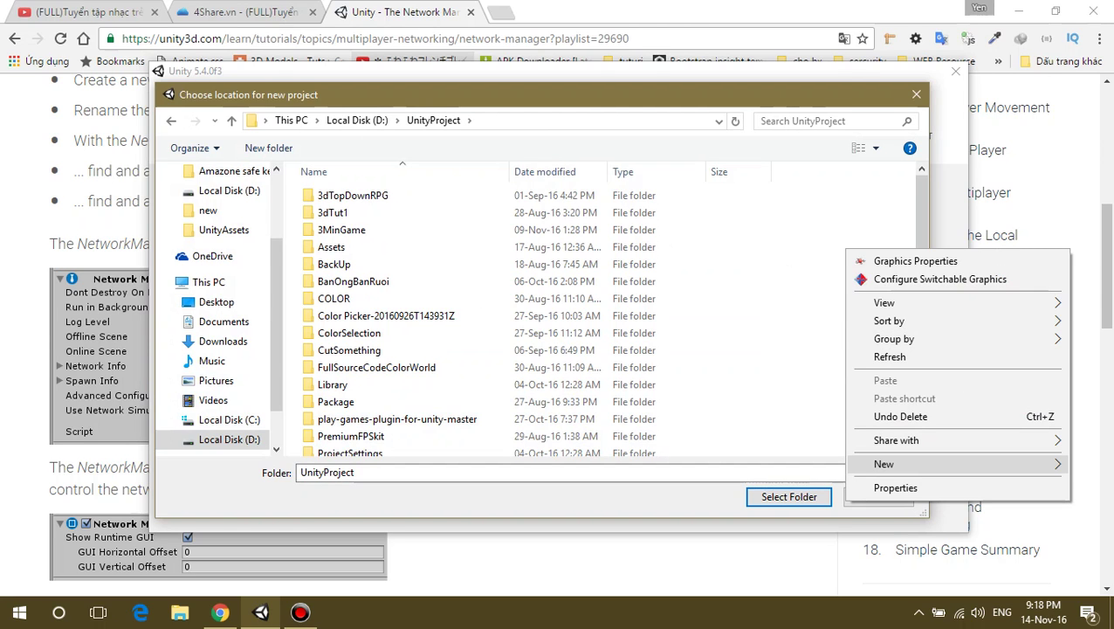
mouse_move(908, 464)
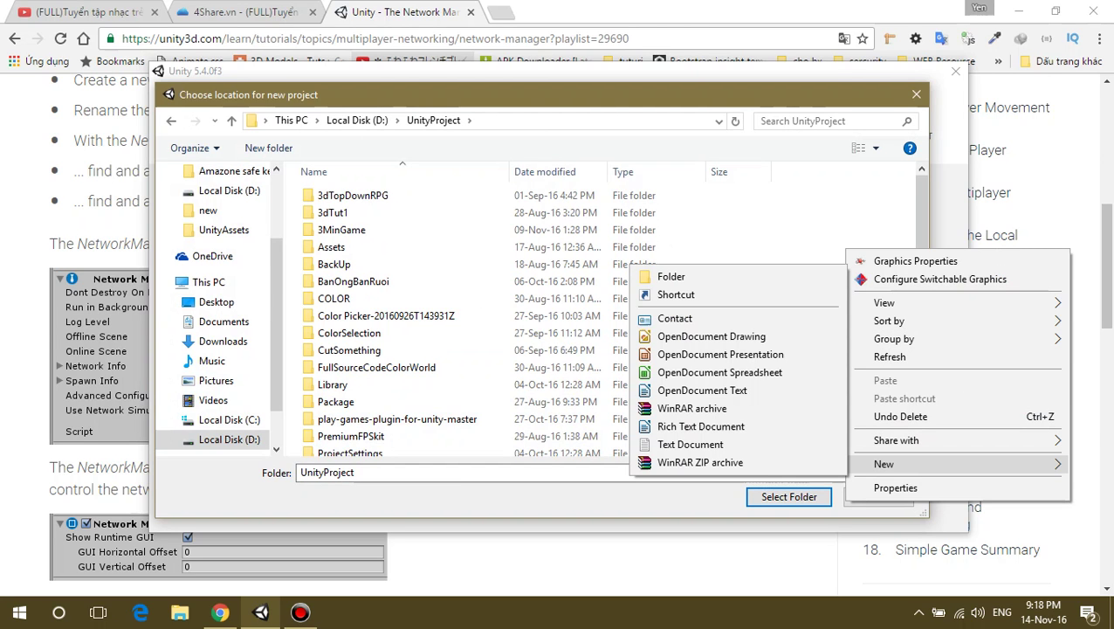
click(670, 276)
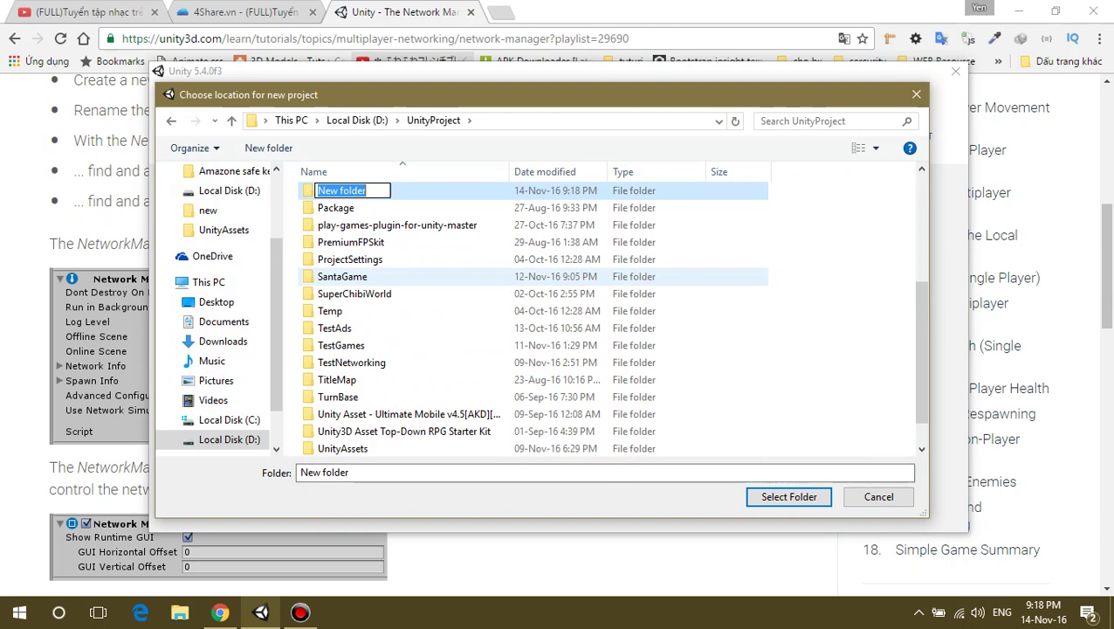
text(N)
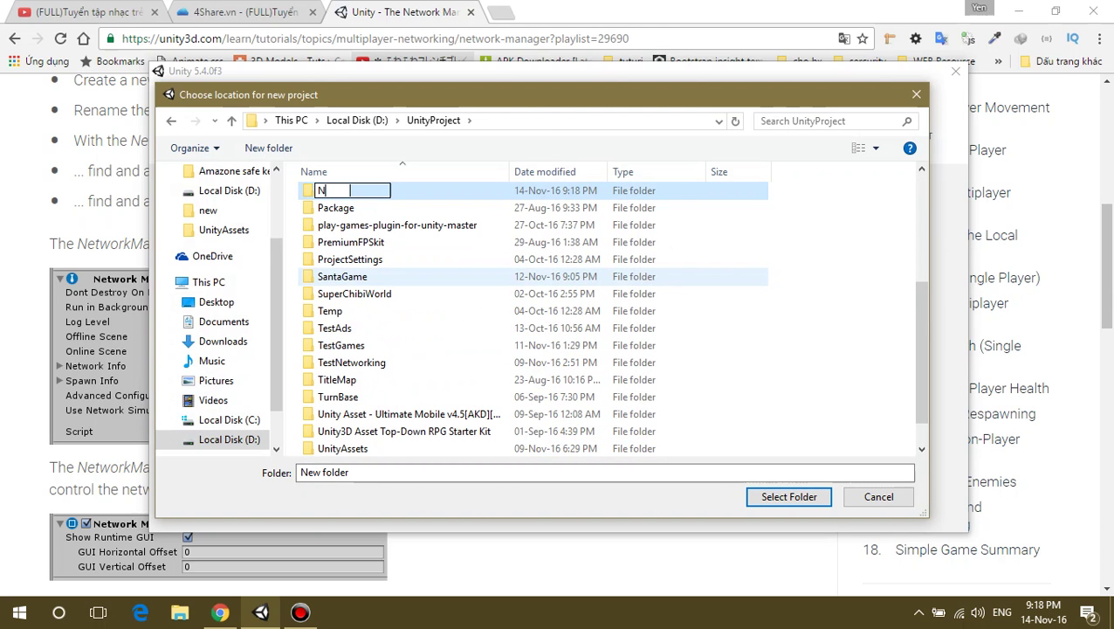
text(etWor)
text(kingGa)
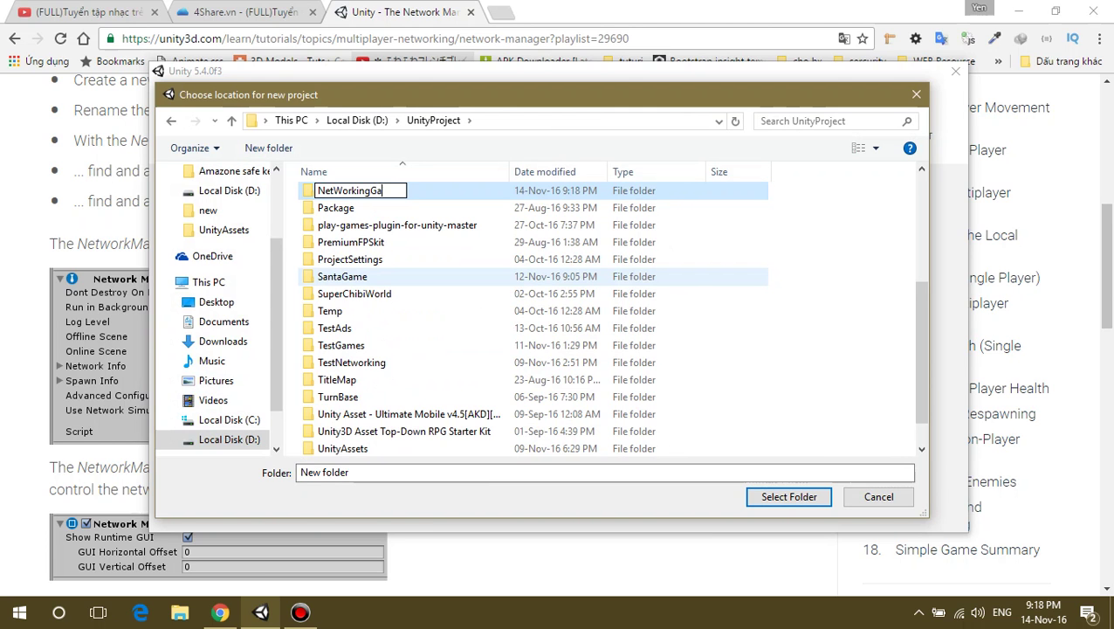
text(me)
key(Return)
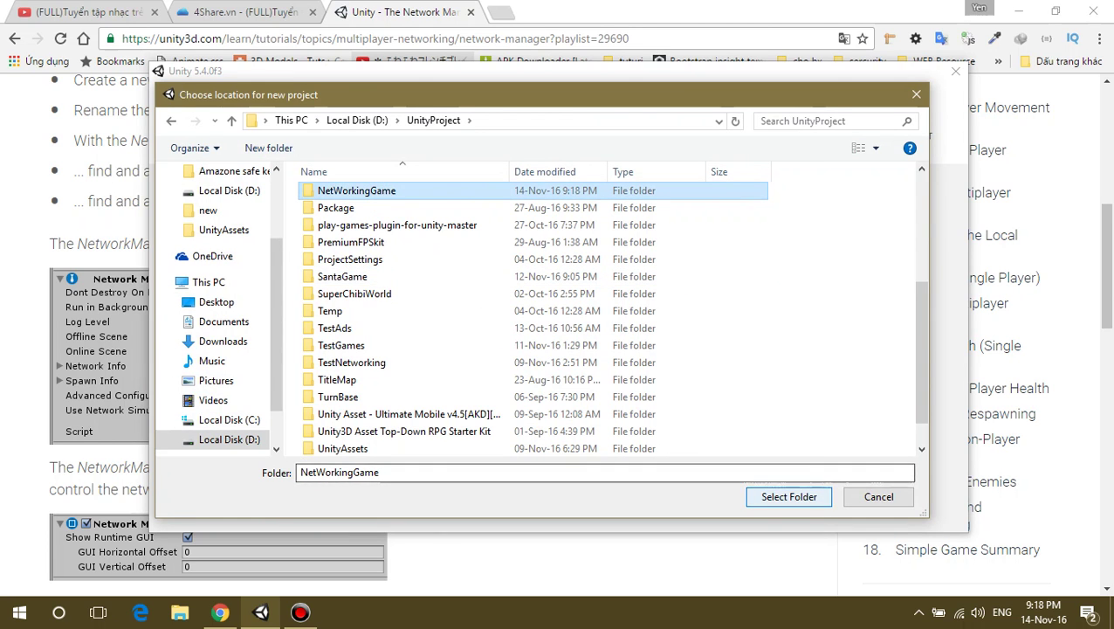
key(Return)
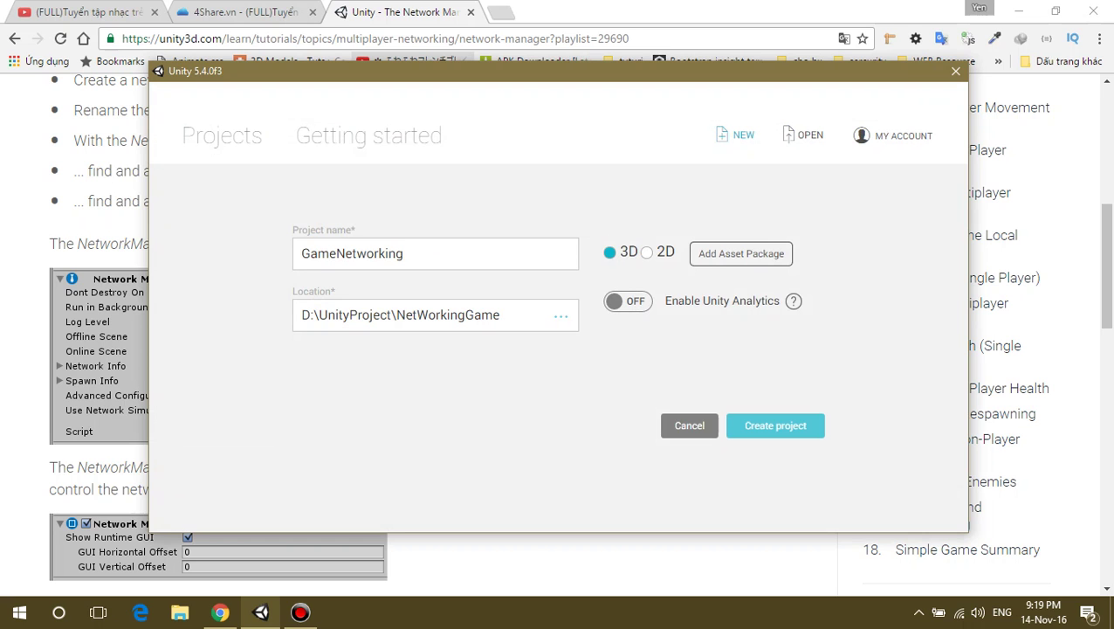
Dismiss the Unity project window and reread The Network Manager lesson.
key(Return)
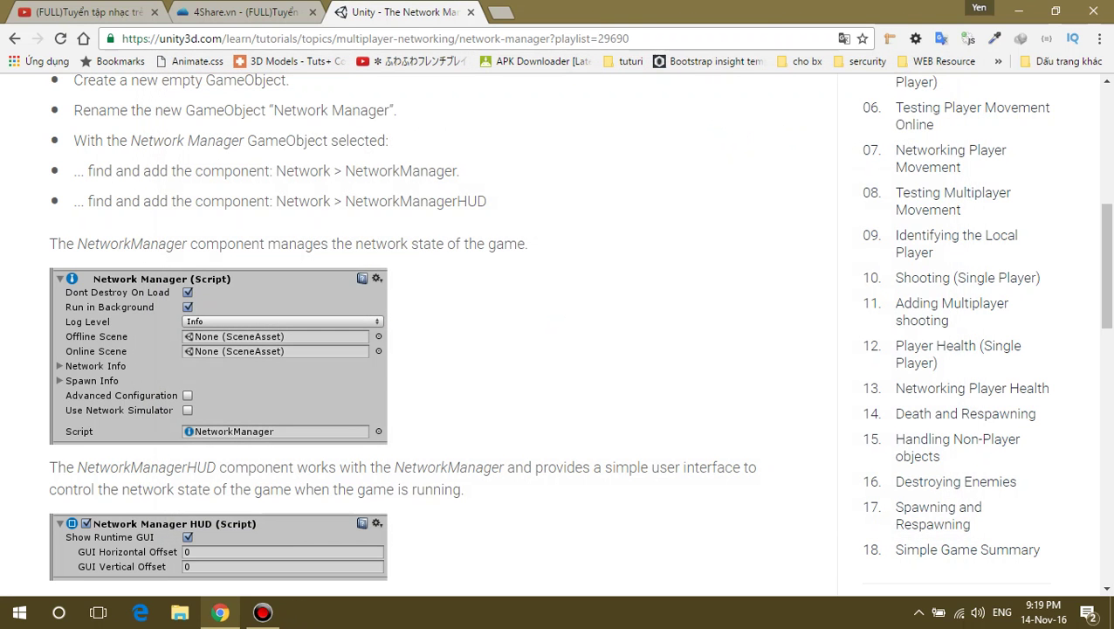
scroll(559, 332, up, 2)
scroll(559, 332, up, 1)
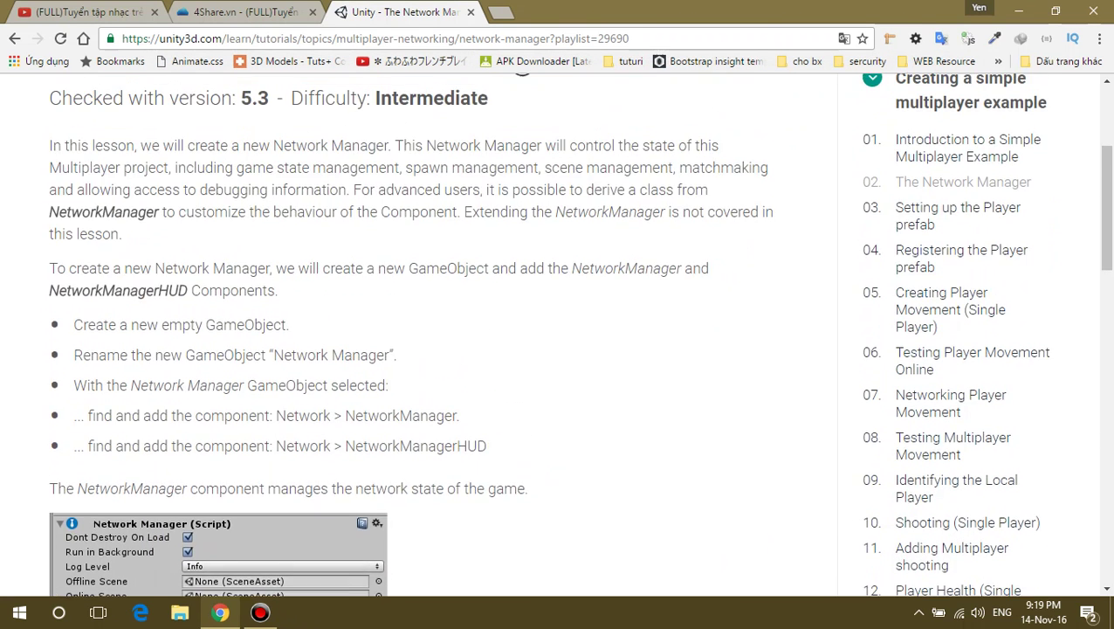
scroll(559, 332, up, 2)
scroll(559, 332, down, 1)
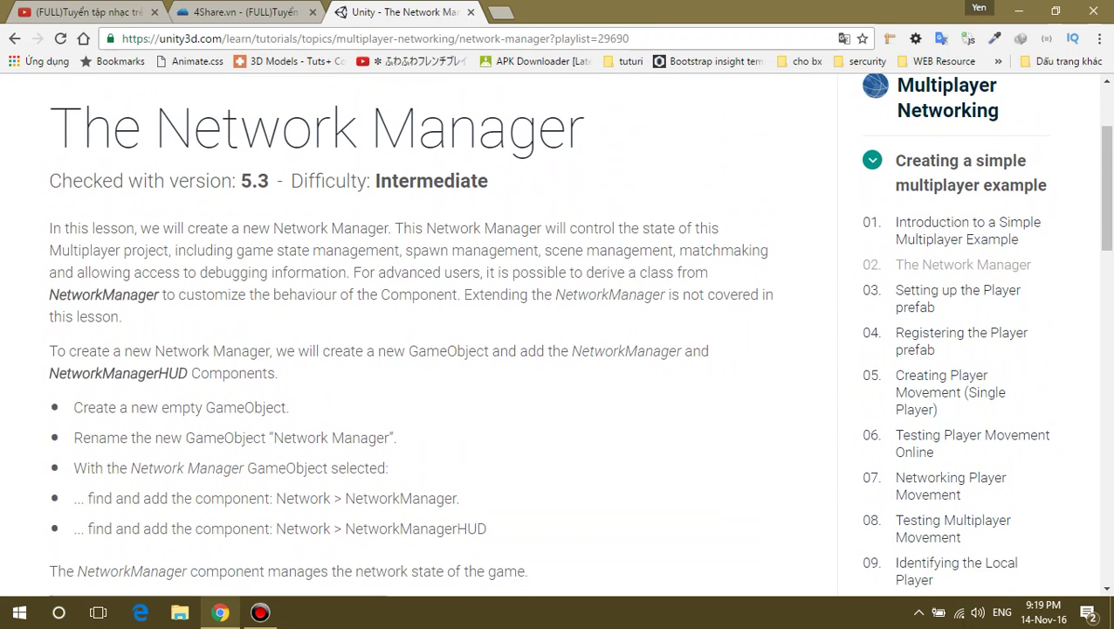
scroll(559, 331, down, 2)
scroll(559, 332, down, 2)
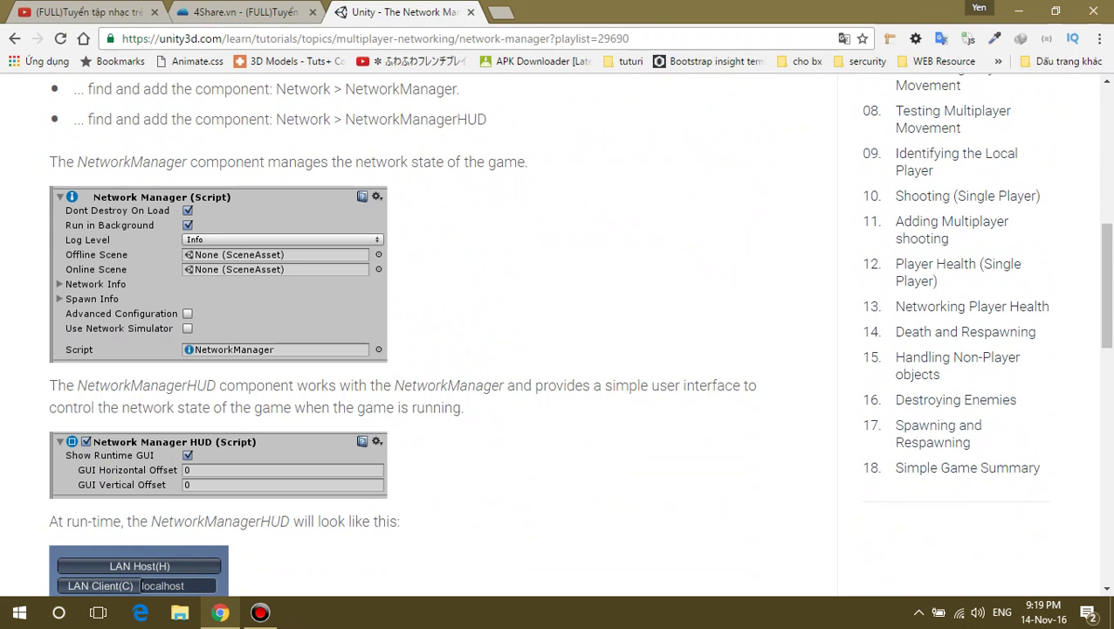
scroll(523, 332, down, 2)
scroll(524, 331, up, 1)
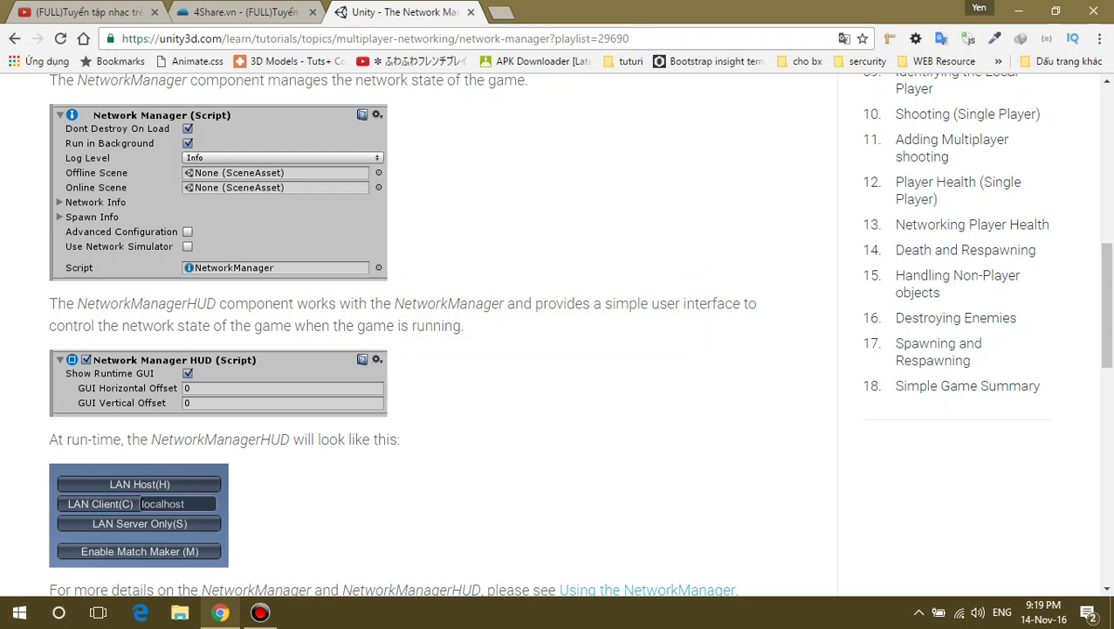
scroll(577, 332, down, 1)
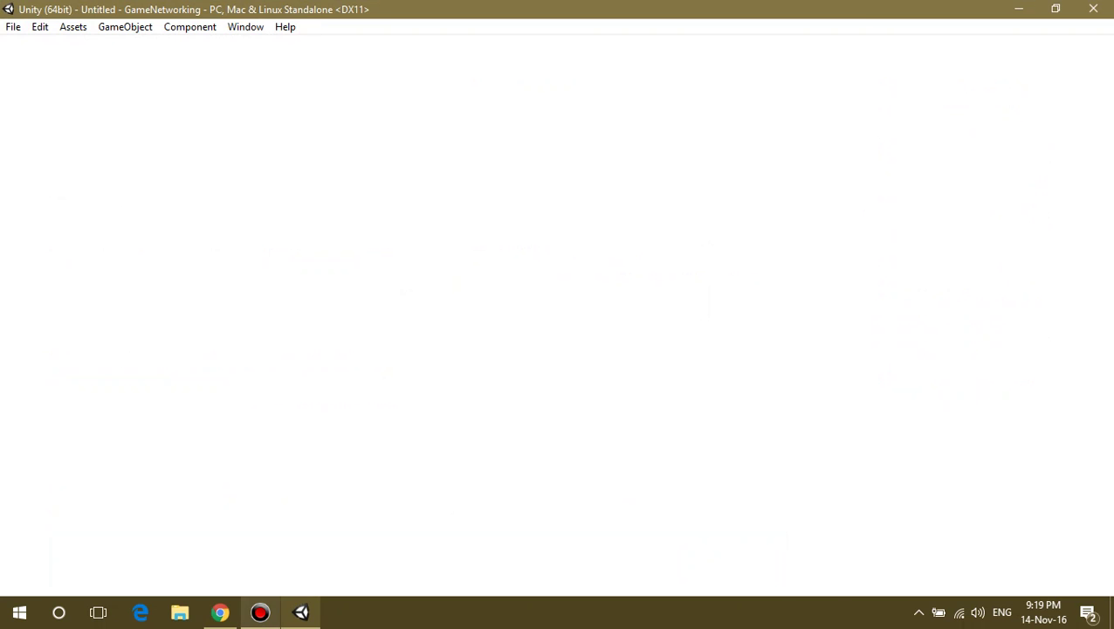
click(220, 612)
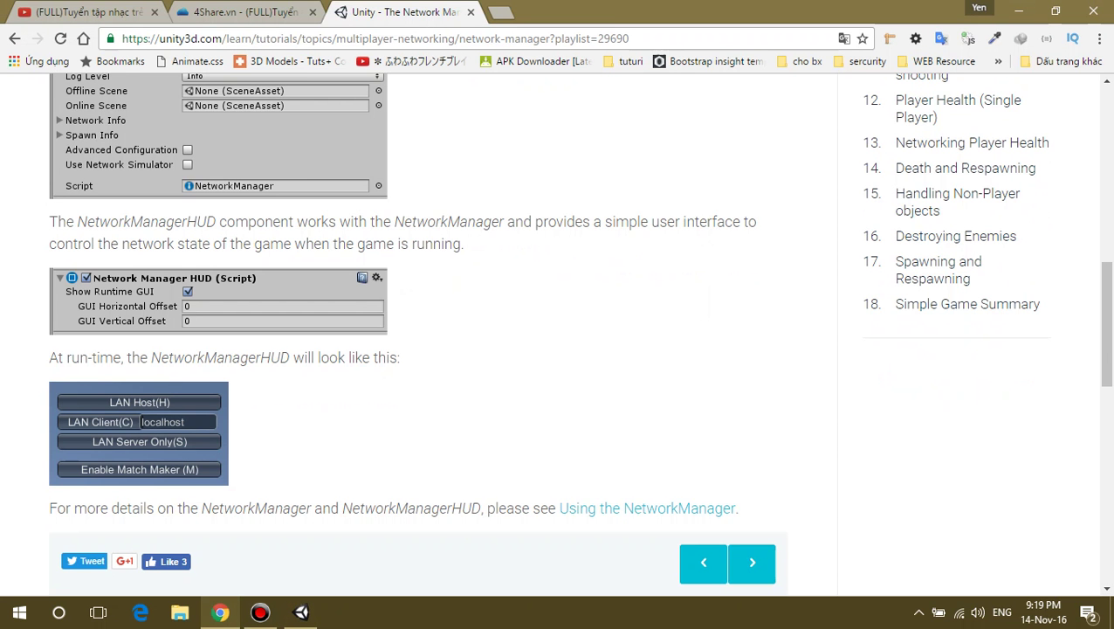
scroll(419, 332, down, 1)
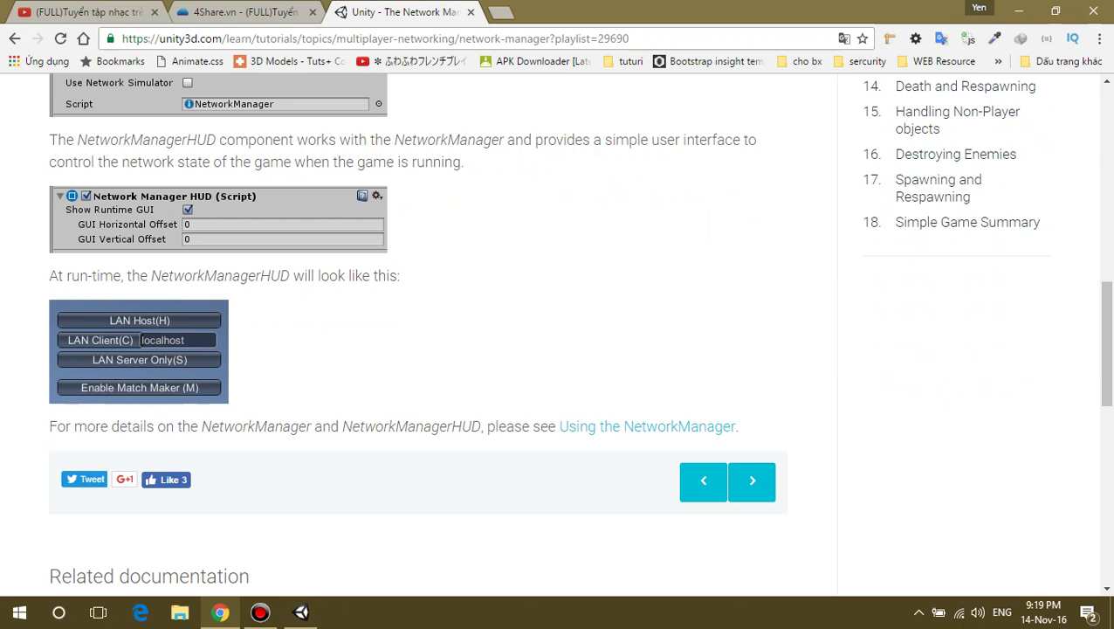
scroll(559, 332, down, 3)
scroll(419, 332, up, 7)
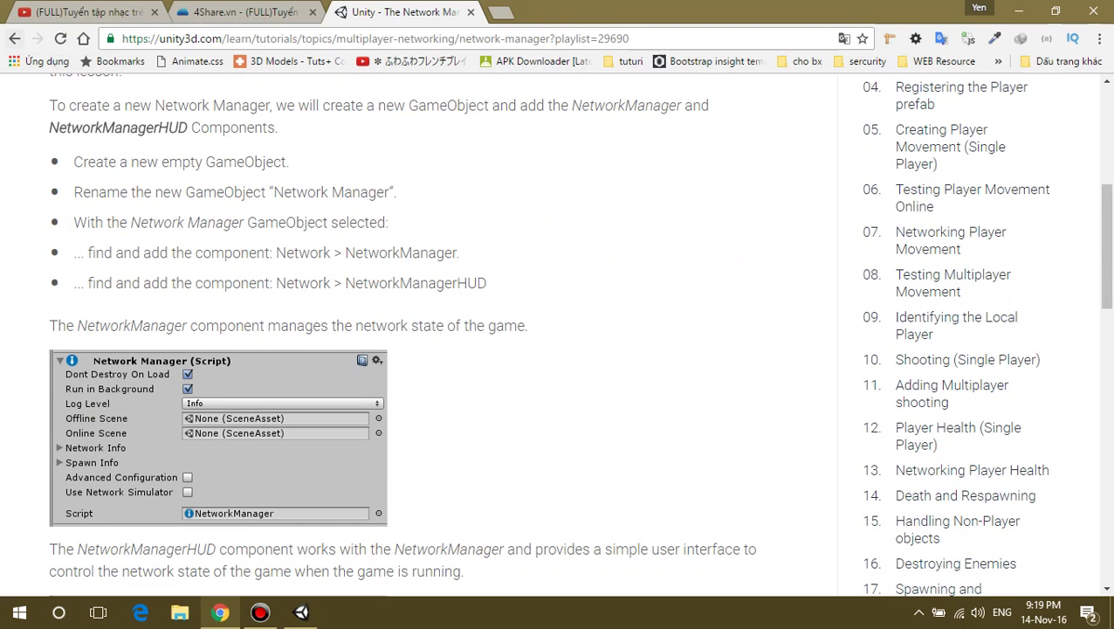
Reopen The Network Manager lesson in a new tab and highlight 'empty GameObject' in step one.
click(14, 38)
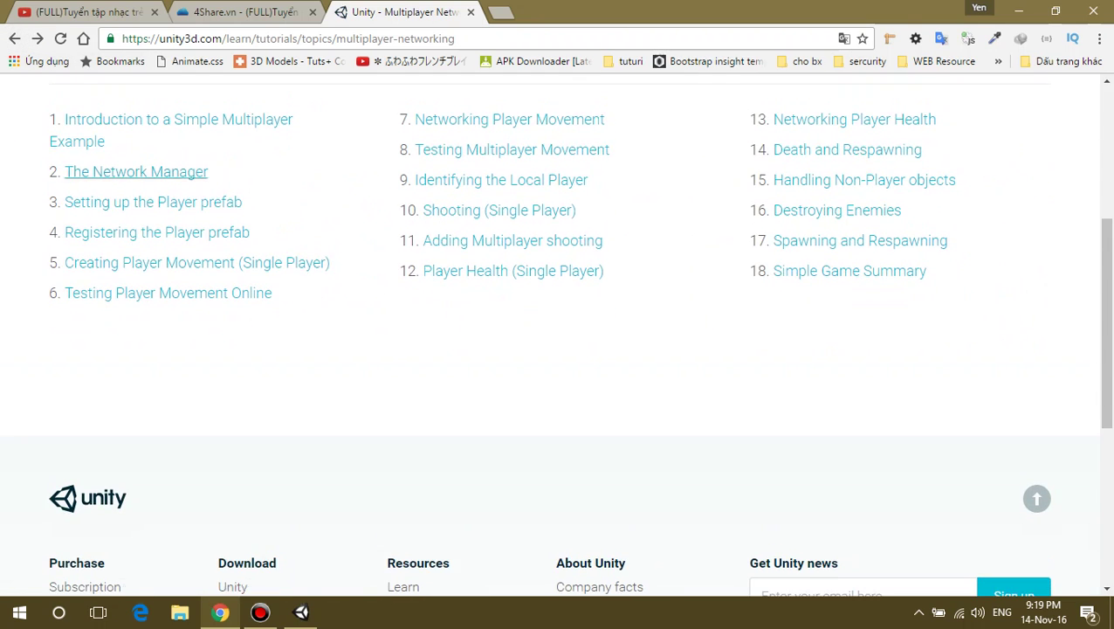
middle_click(137, 161)
click(533, 11)
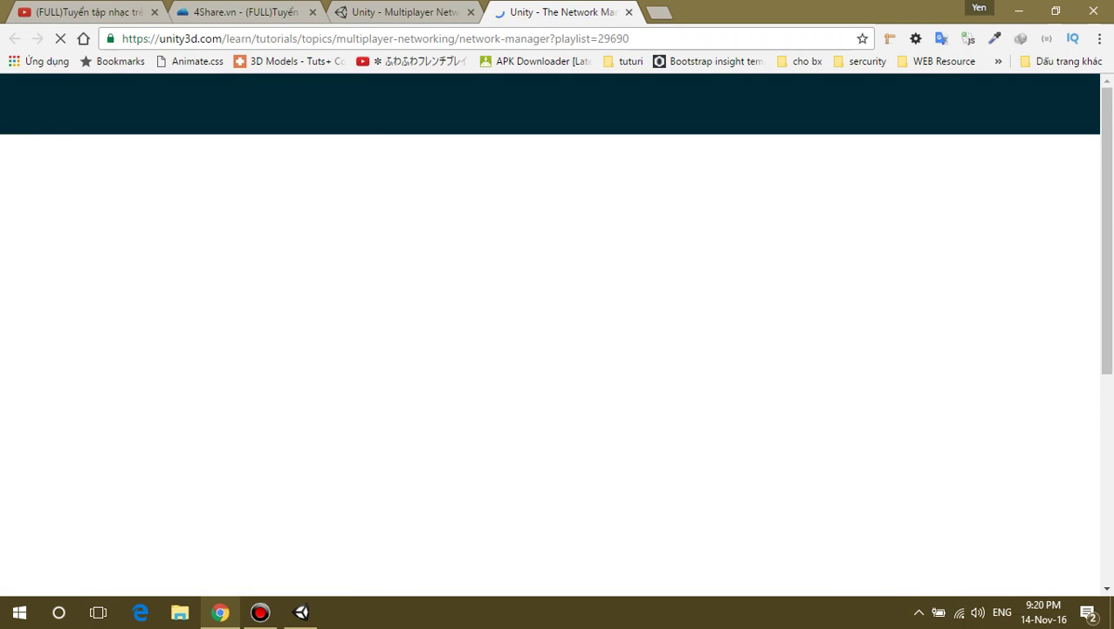
scroll(557, 332, down, 2)
scroll(557, 332, down, 2)
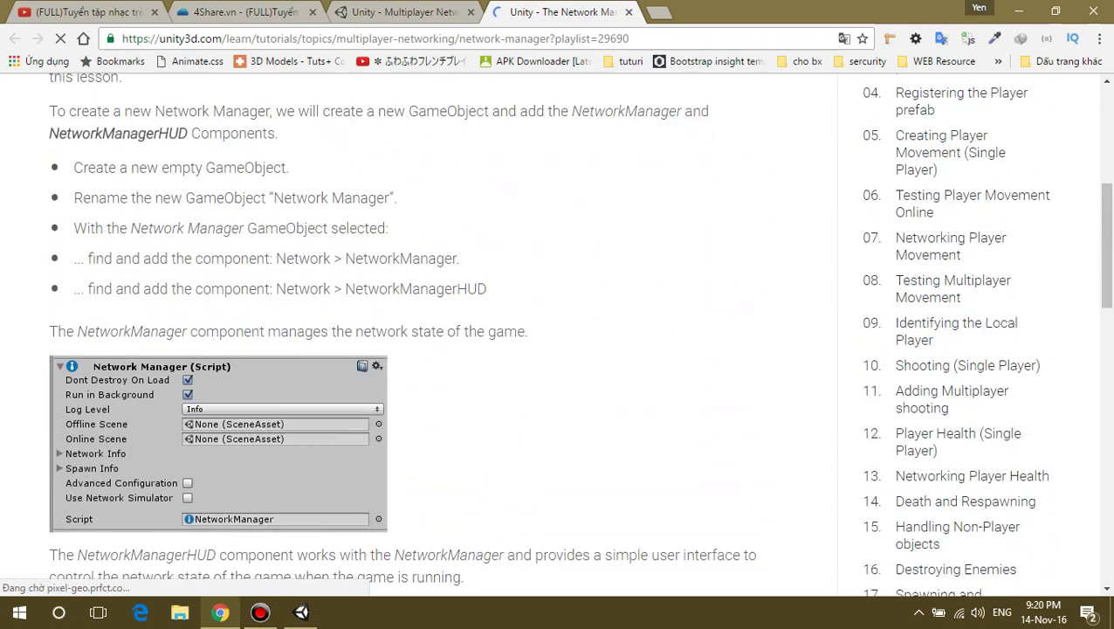
scroll(557, 332, down, 3)
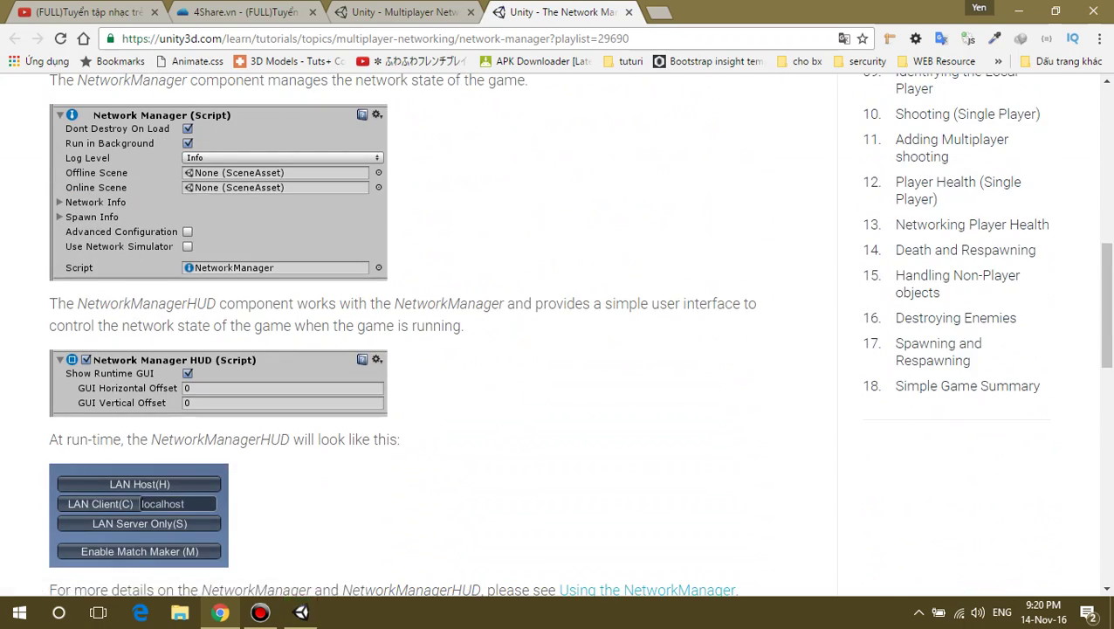
scroll(557, 332, up, 1)
scroll(557, 331, up, 2)
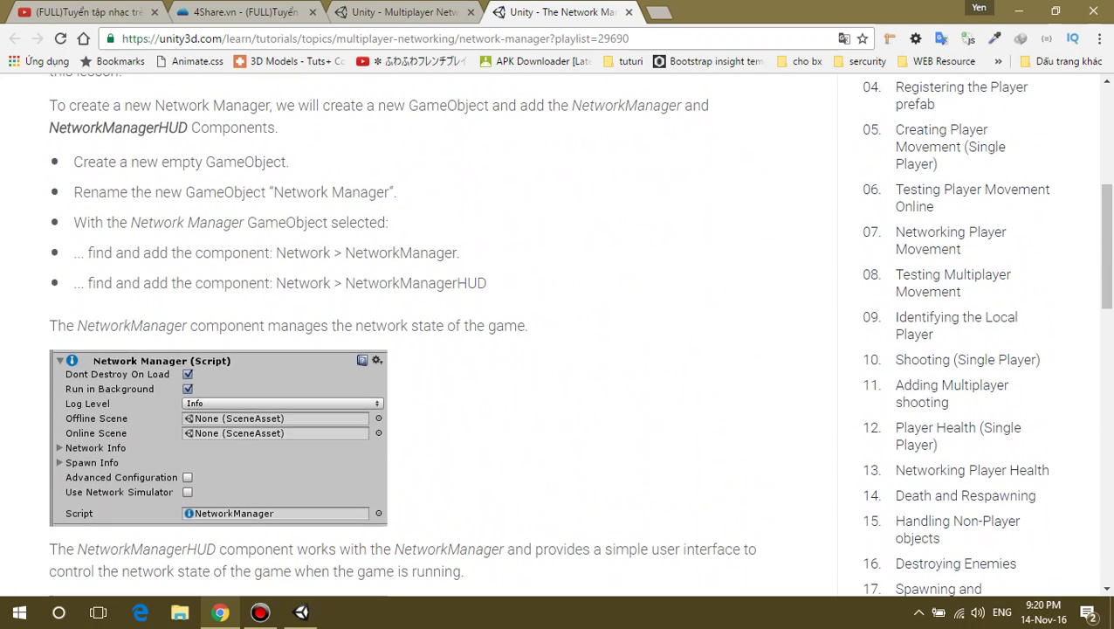
drag(146, 162, 286, 163)
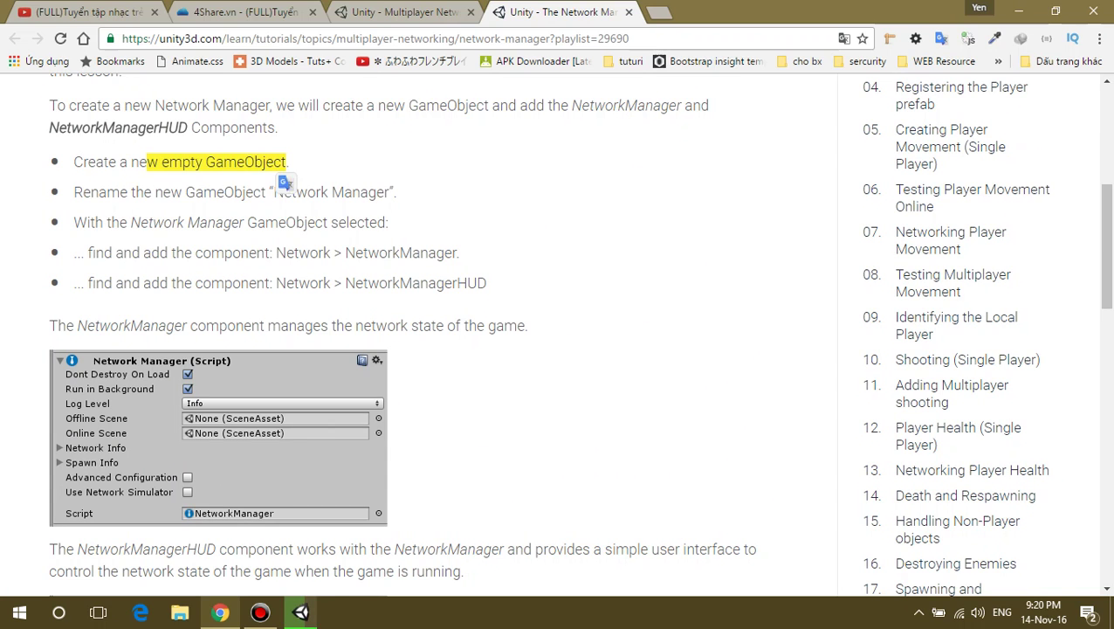
click(301, 612)
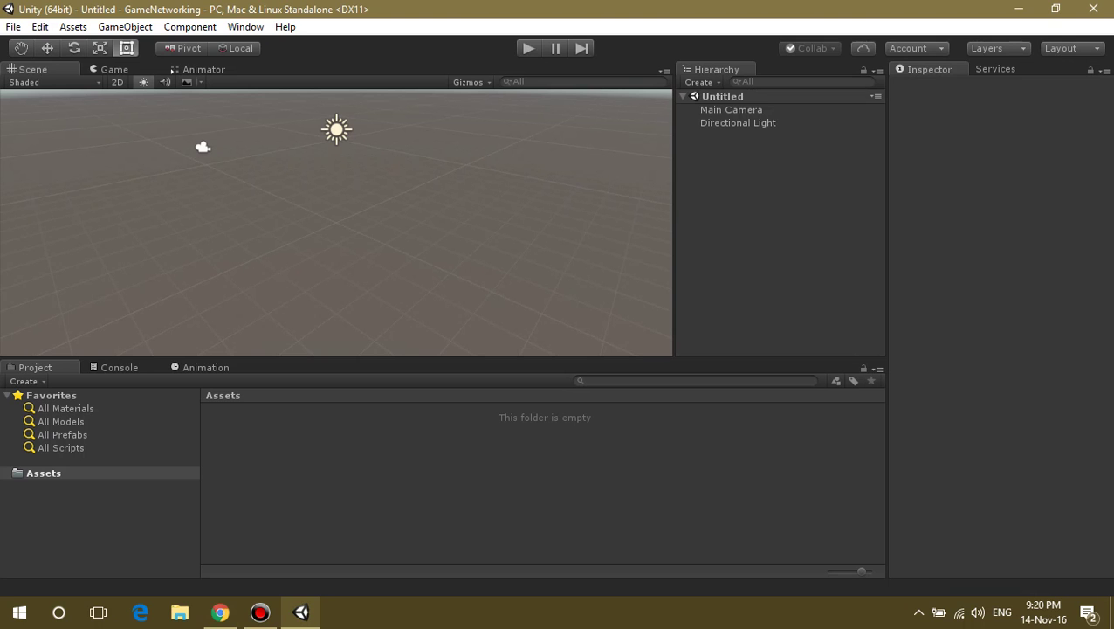
Inspect Main Camera and Directional Light, then add an empty GameObject to the scene.
click(731, 109)
click(738, 123)
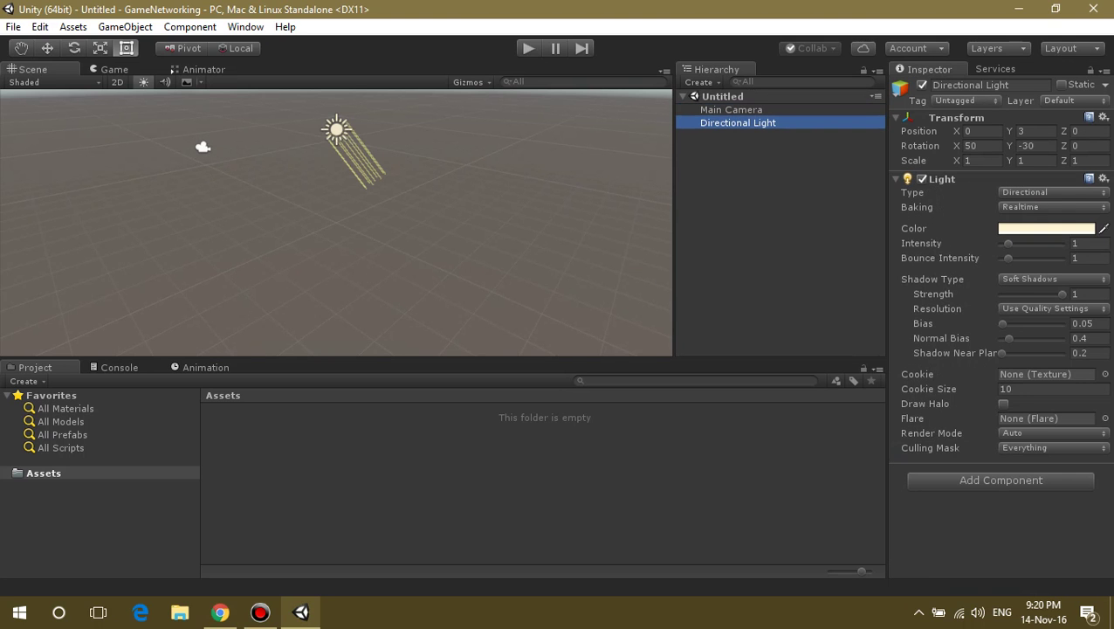
click(203, 147)
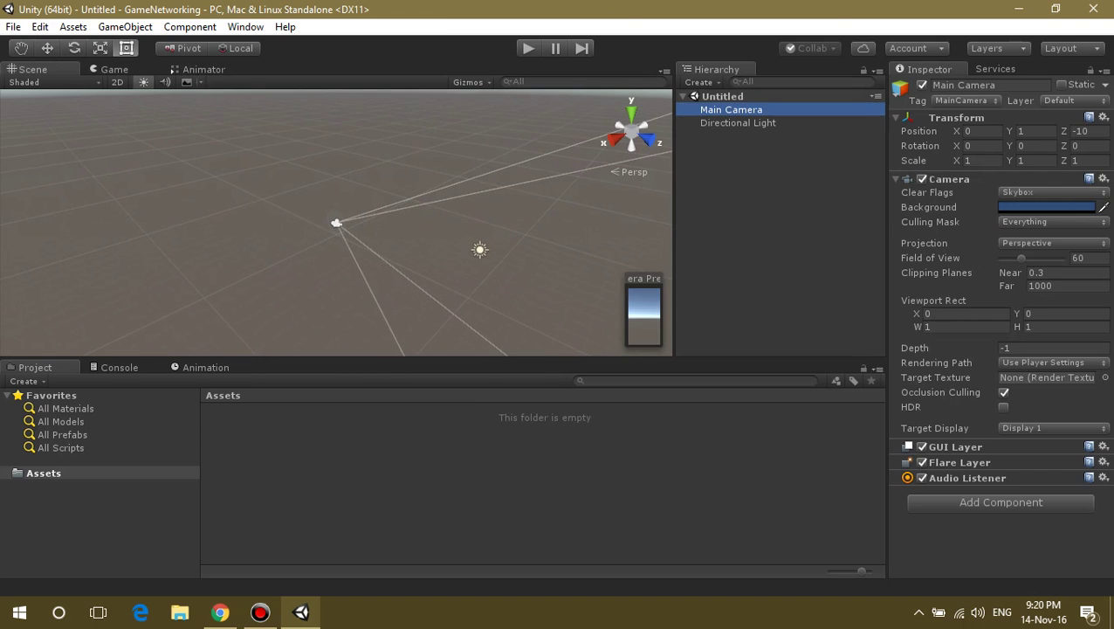
click(262, 297)
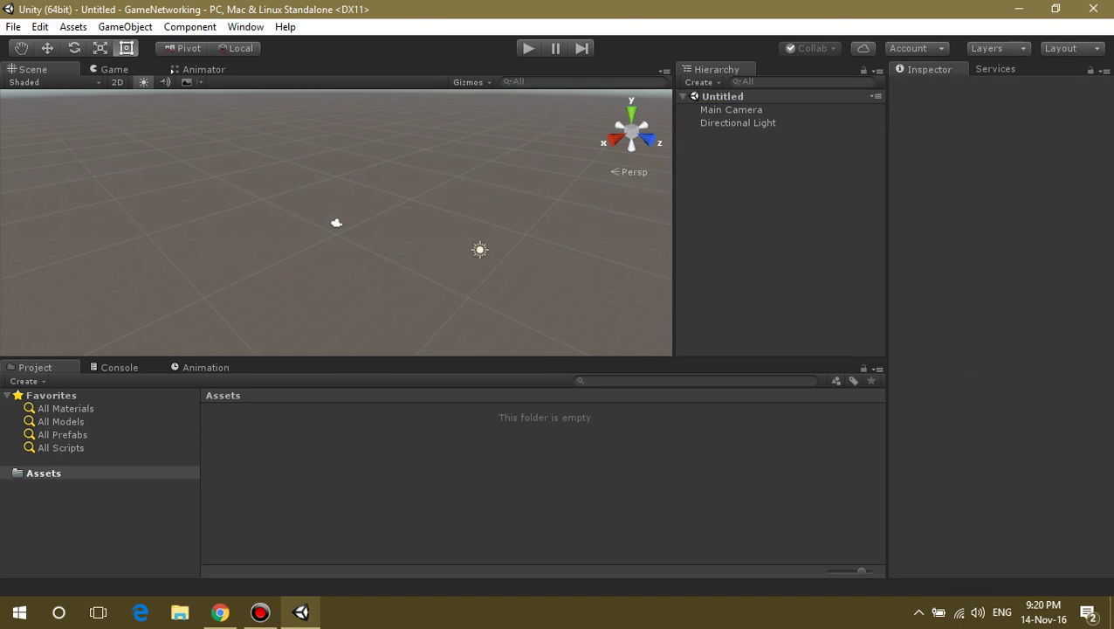
right_click(726, 154)
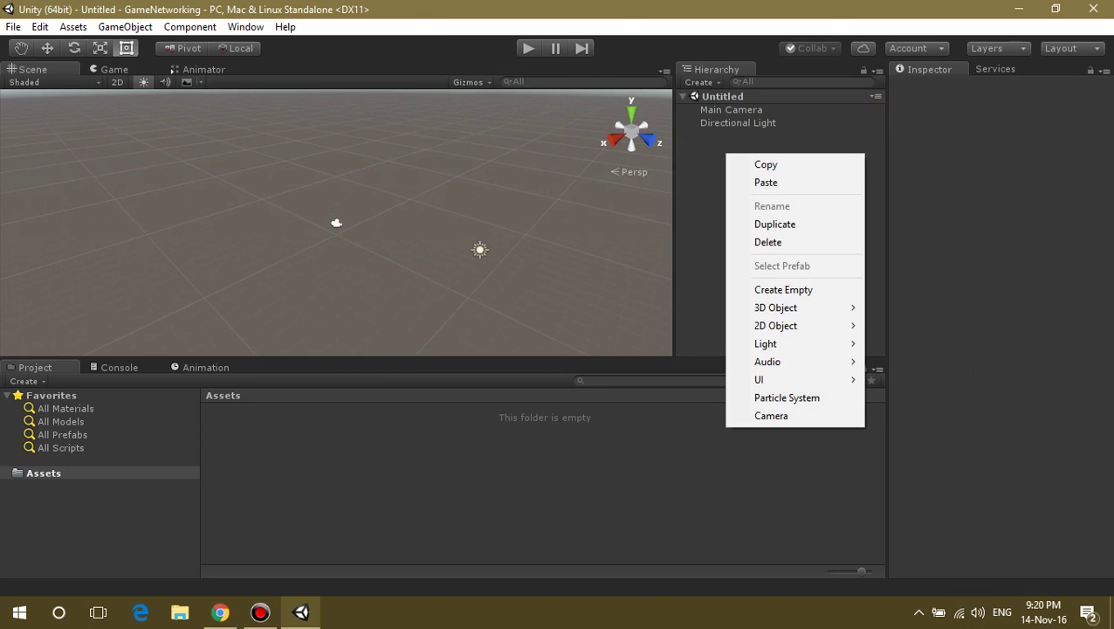
click(783, 289)
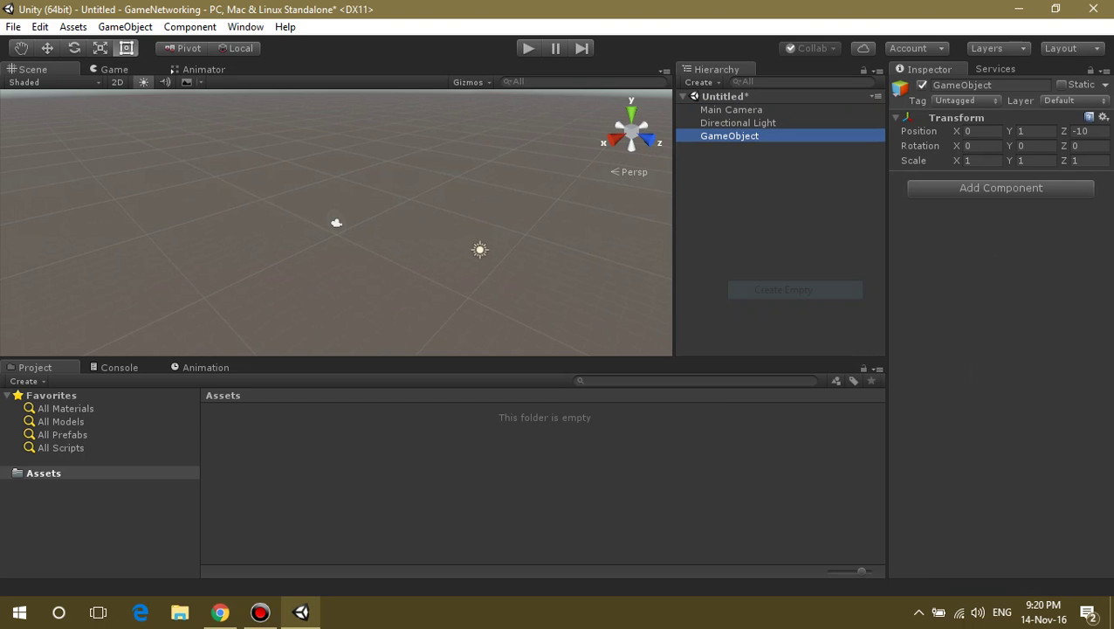
Rename the new GameObject to 'Network Manager' using the name copied from the tutorial.
click(220, 612)
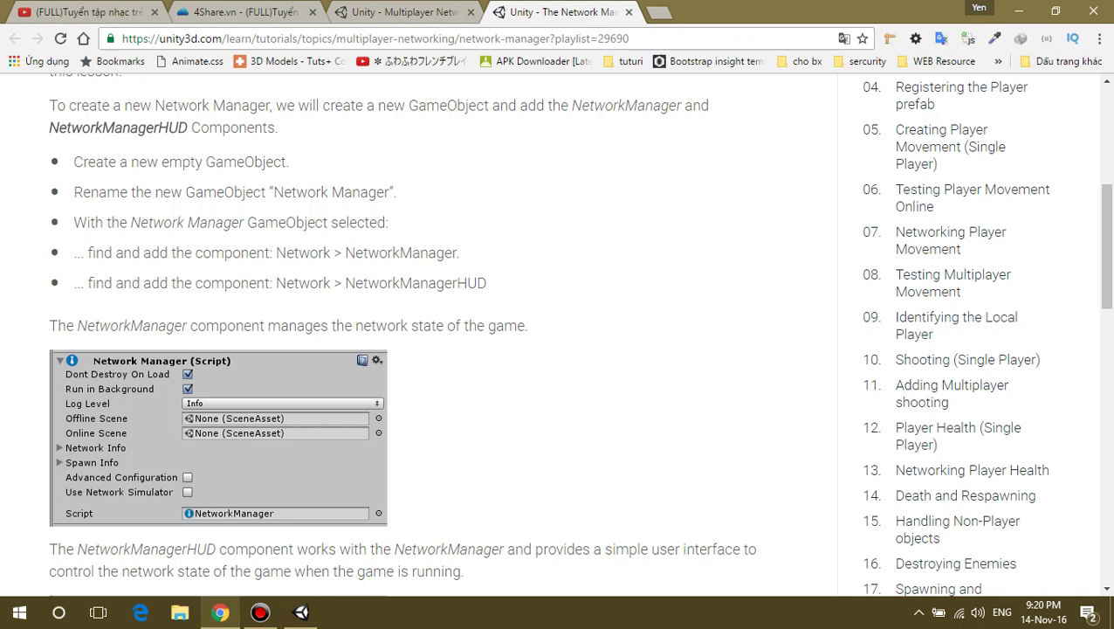
drag(84, 161, 288, 162)
drag(73, 192, 387, 192)
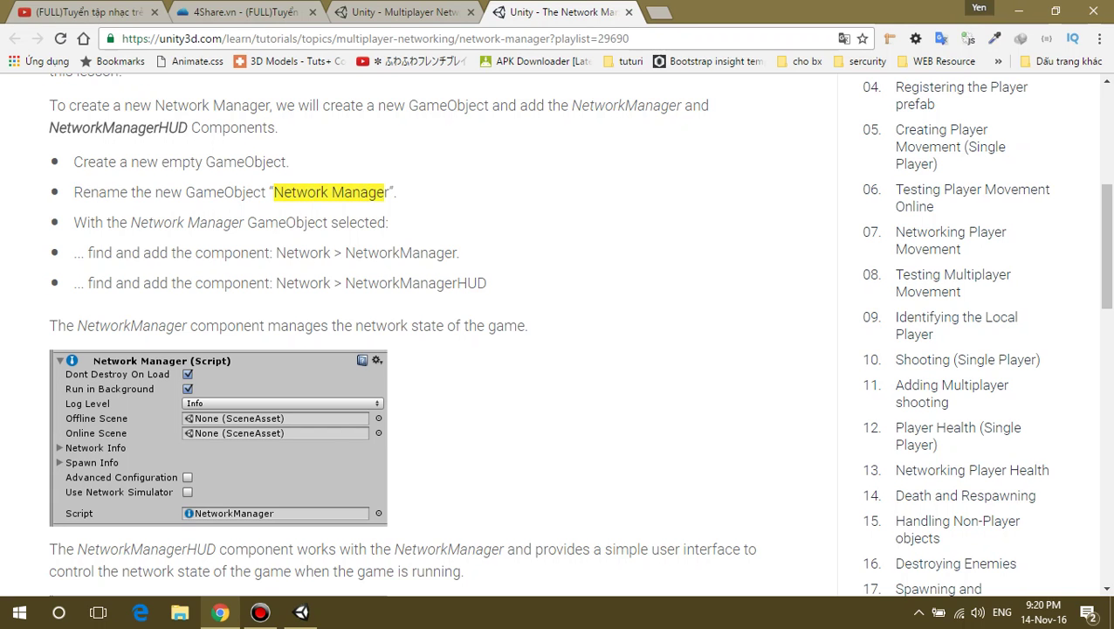
right_click(388, 194)
click(454, 268)
key(alt+Tab)
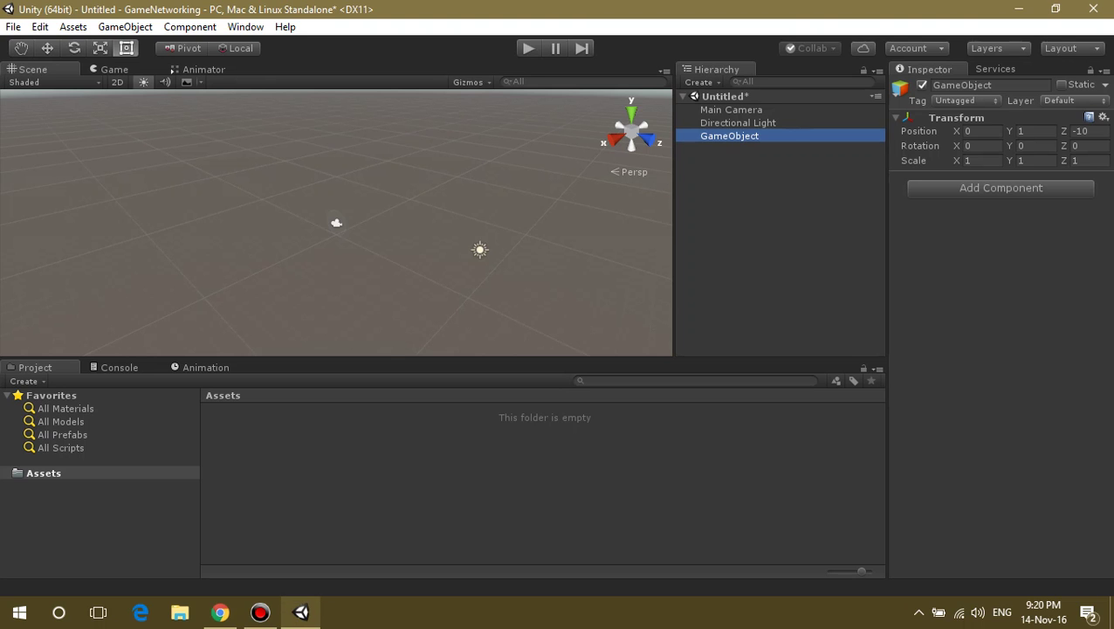
click(729, 135)
right_click(756, 135)
click(796, 179)
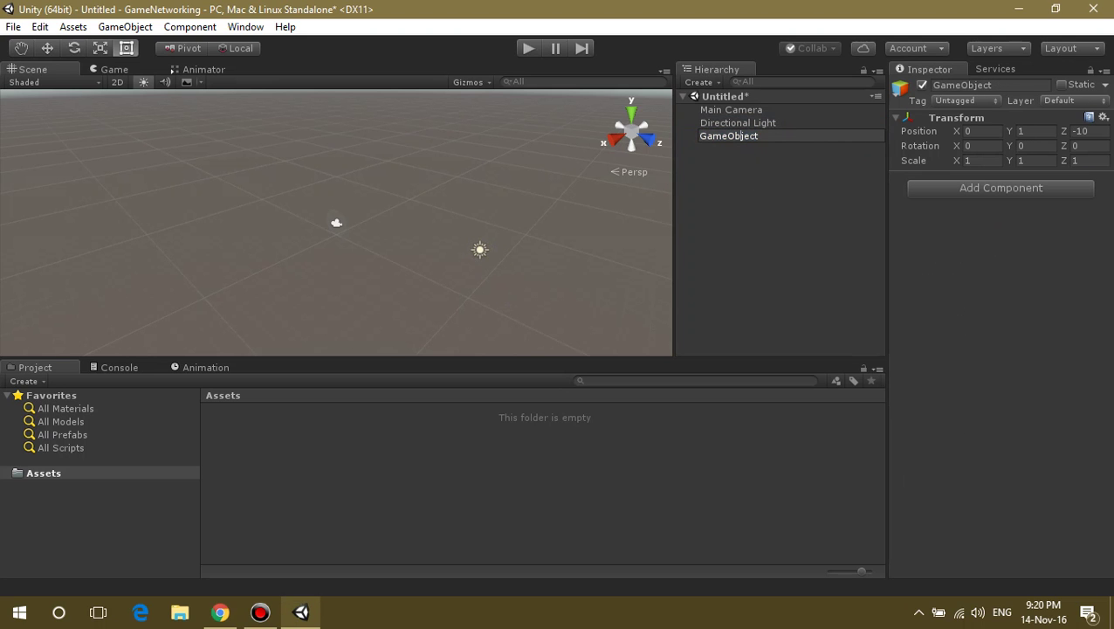
text(Network Manager)
key(Return)
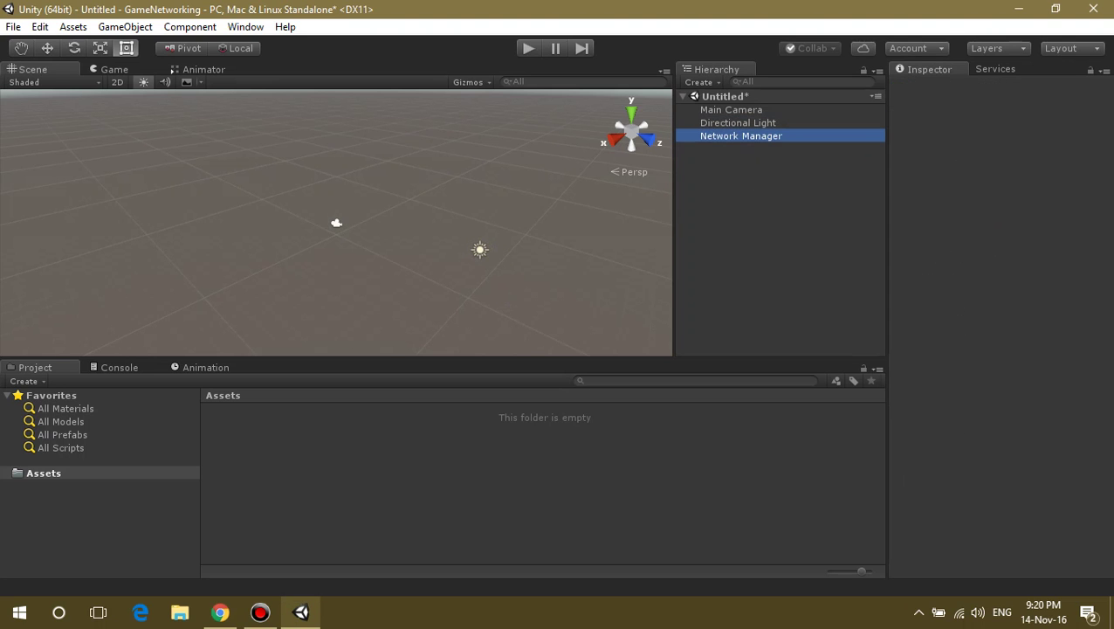
key(alt+Tab)
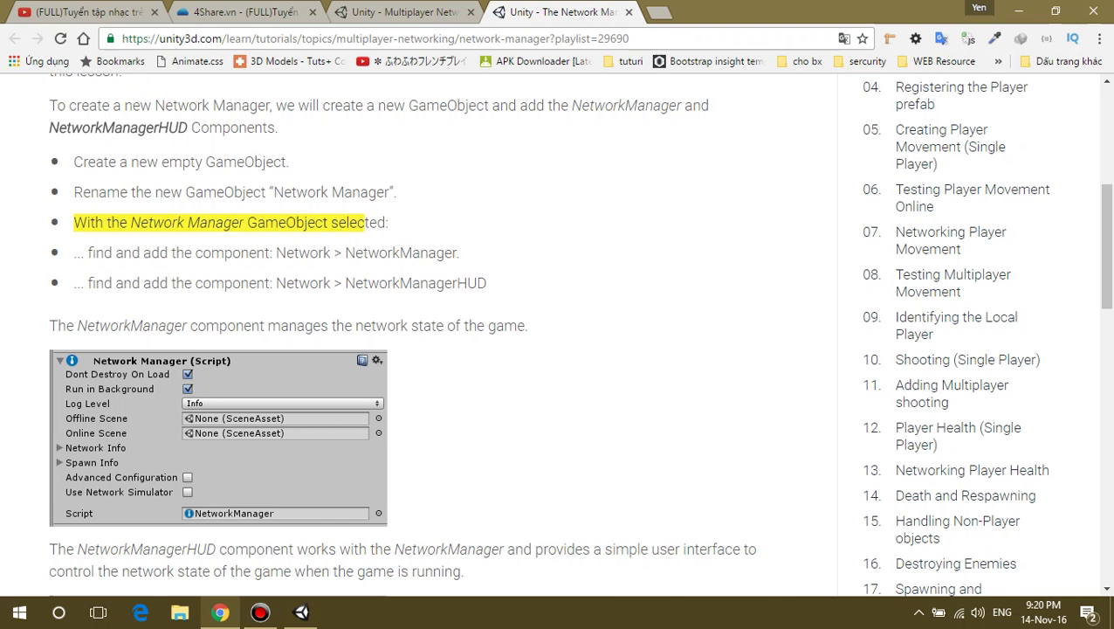
Highlight the tutorial steps on selecting Network Manager and the Network > NetworkManager path.
drag(73, 222, 388, 222)
key(alt+Tab)
key(alt+Tab)
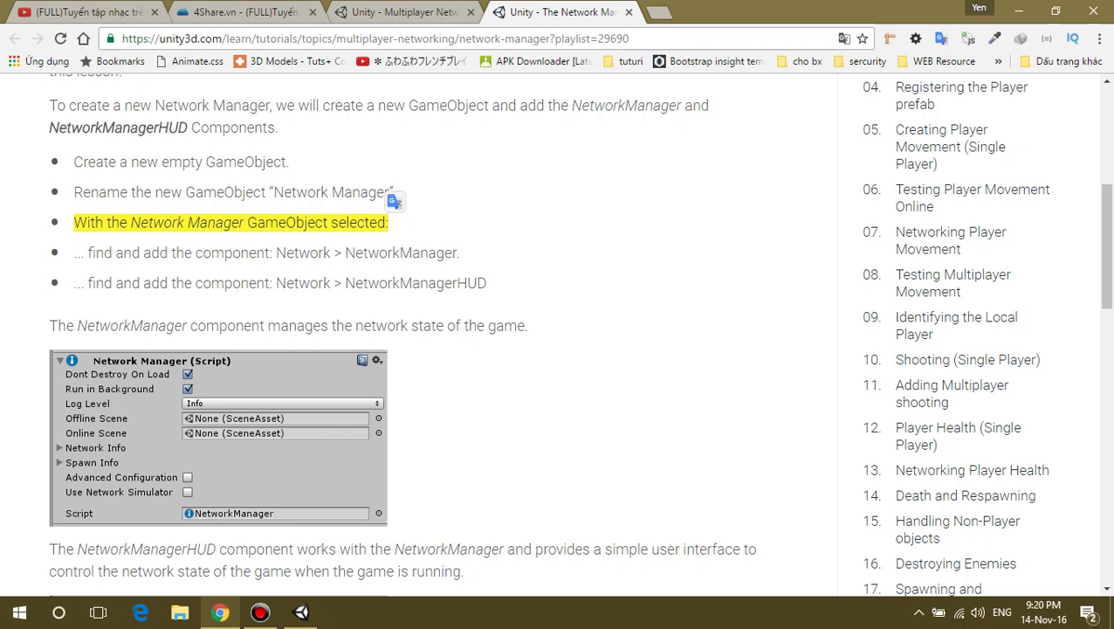
drag(87, 252, 356, 252)
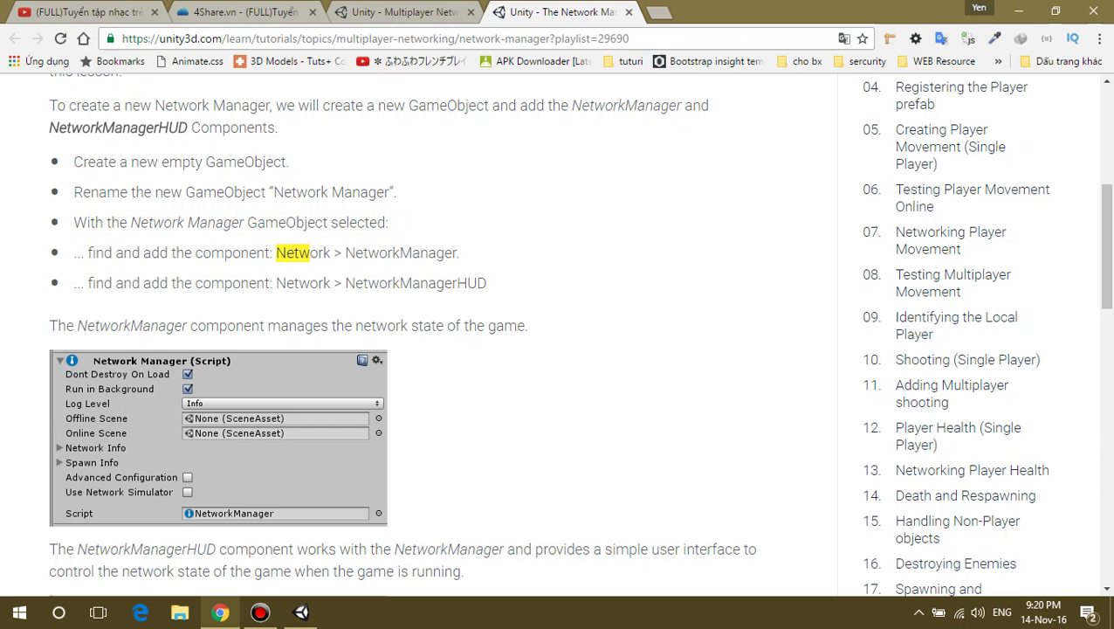
key(alt+Tab)
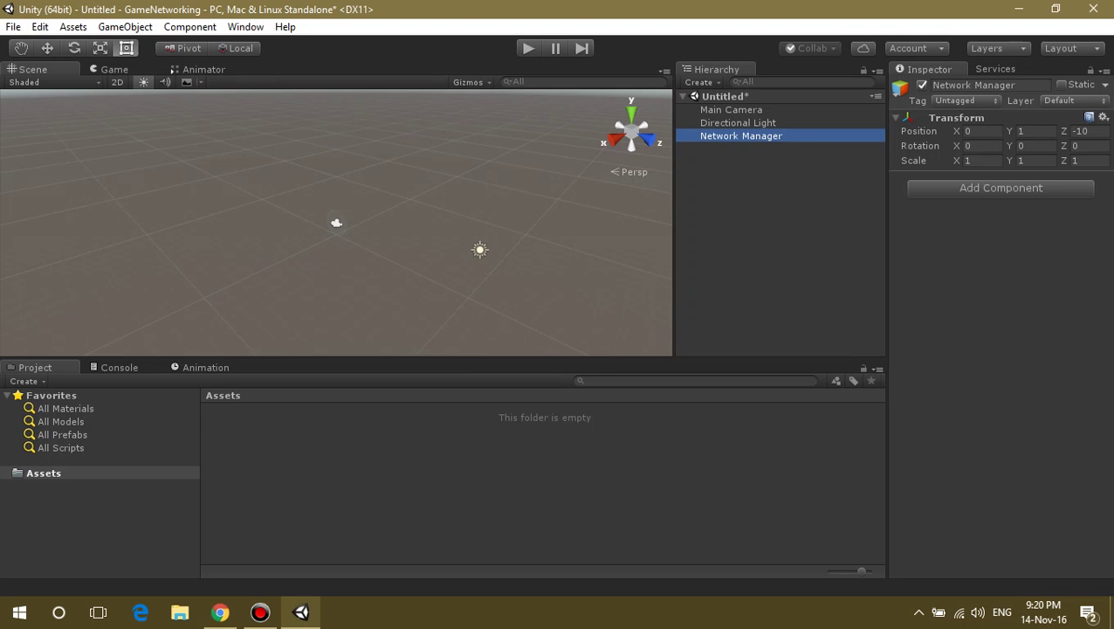
Add the NetworkManager component to Network Manager through a 'network ma' component search.
key(ctrl+shift+a)
text(ne)
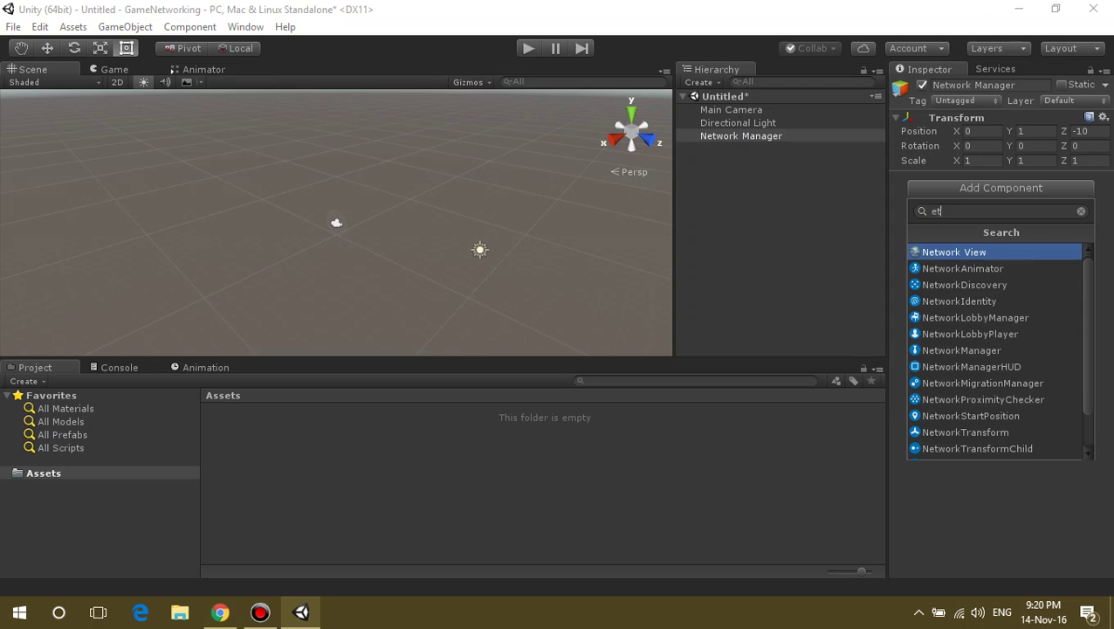
key(BackSpace)
key(BackSpace)
key(Escape)
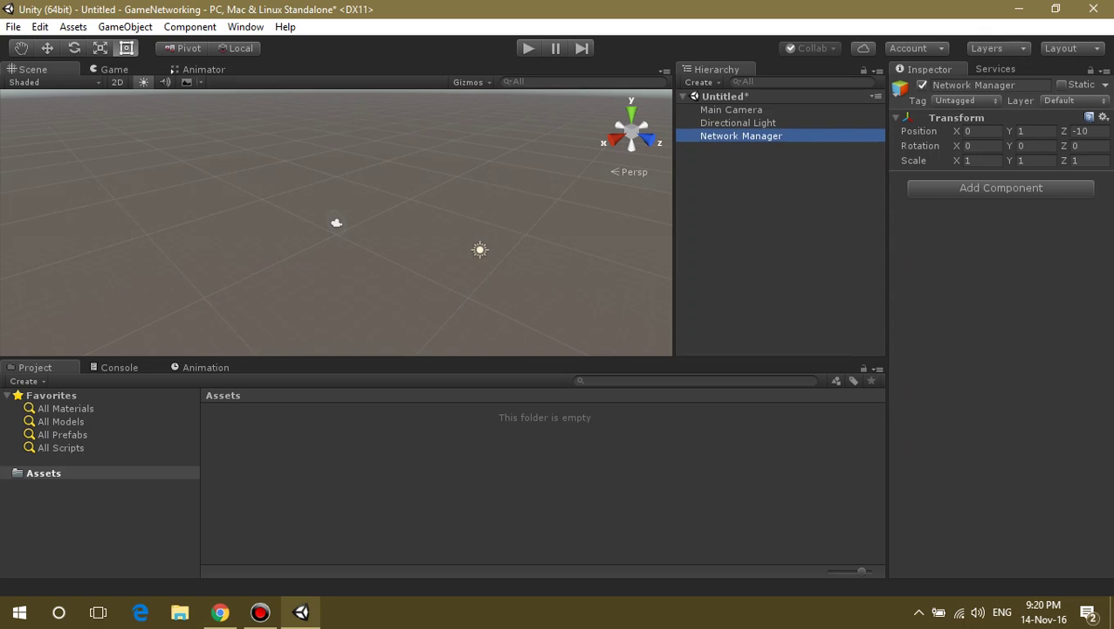
key(ctrl+shift+a)
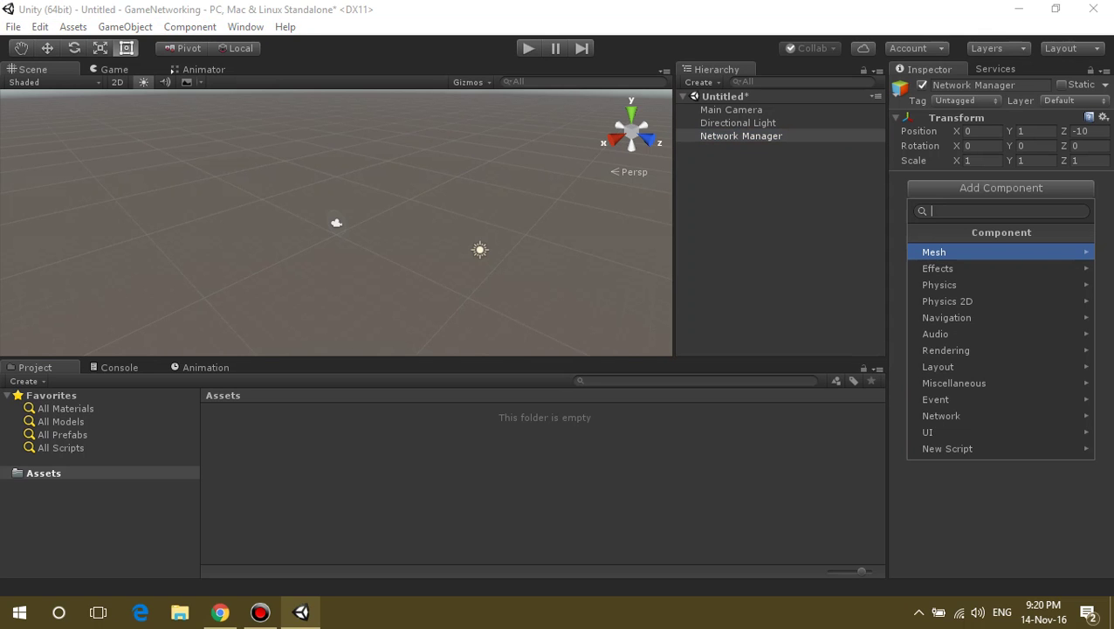
key(Right)
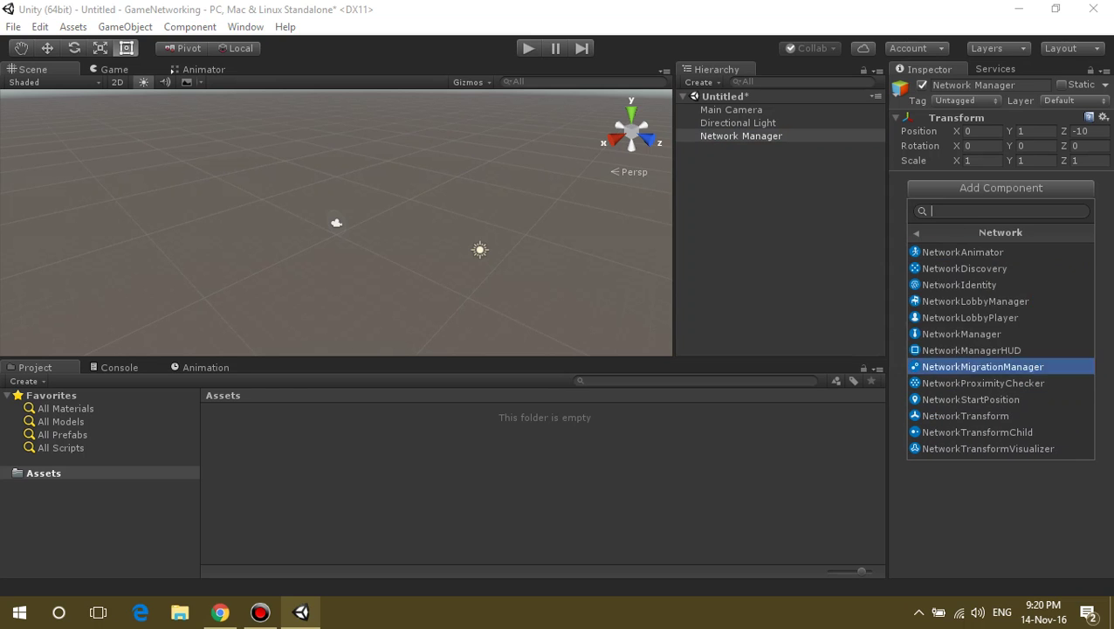
key(Down)
key(Down)
key(Down)
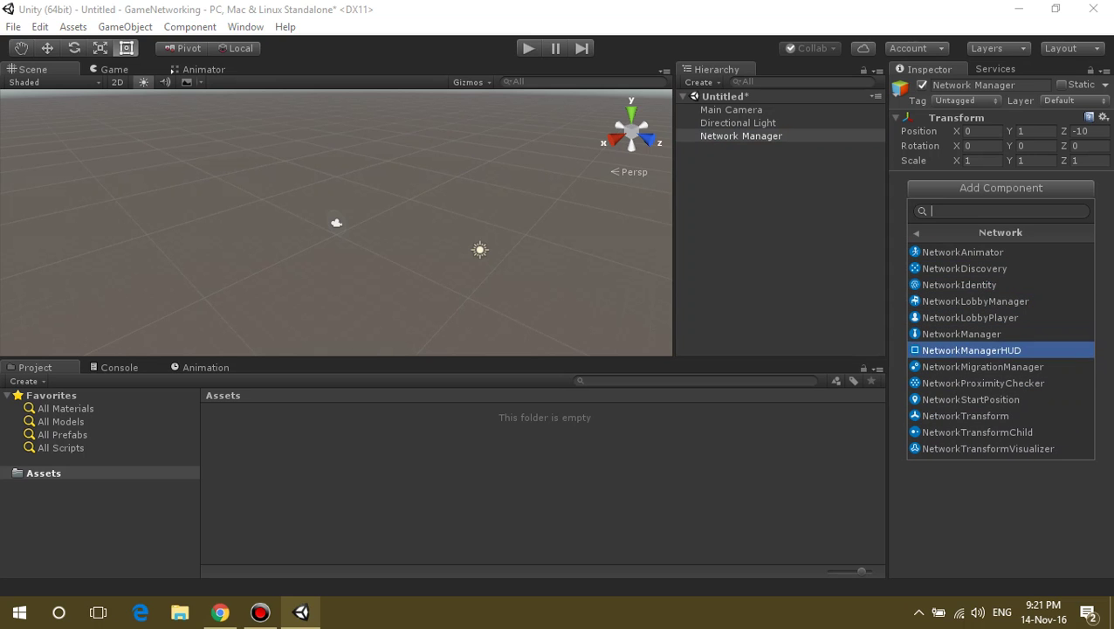
key(Down)
key(Down)
key(Down)
key(Up)
key(Up)
text(n)
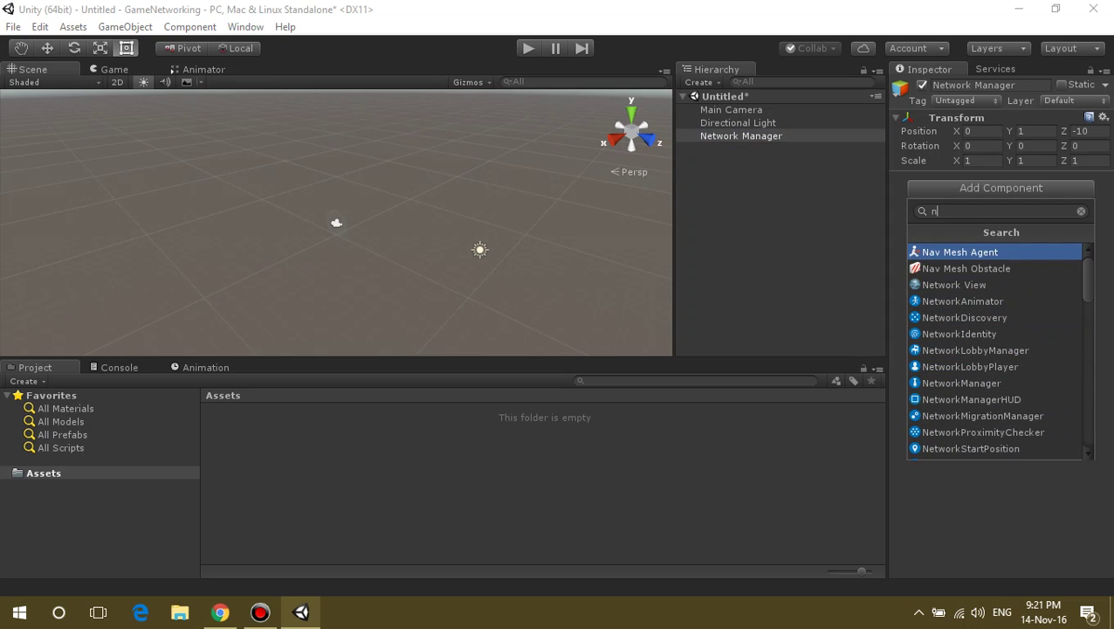
text(etwork)
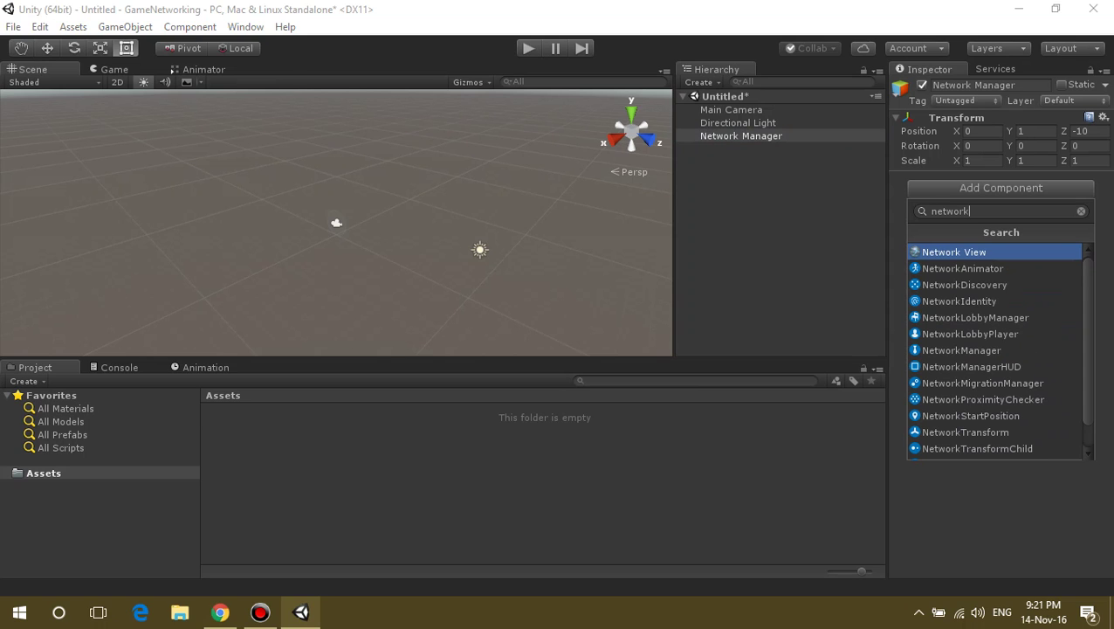
text( ma)
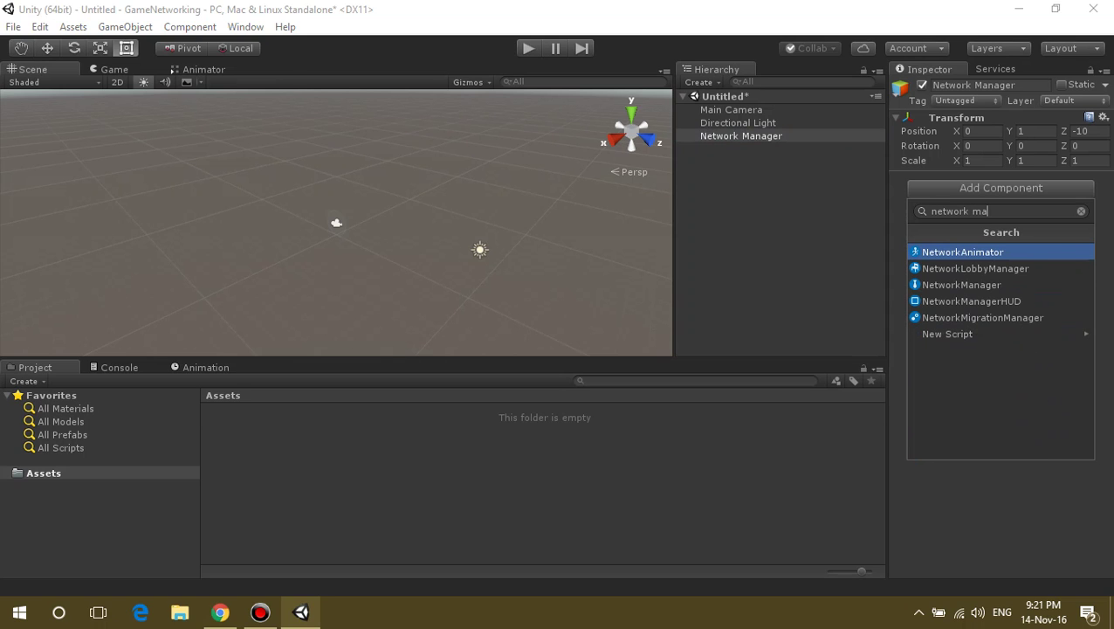
key(Down)
key(Down)
key(Down)
key(Up)
key(Up)
key(Return)
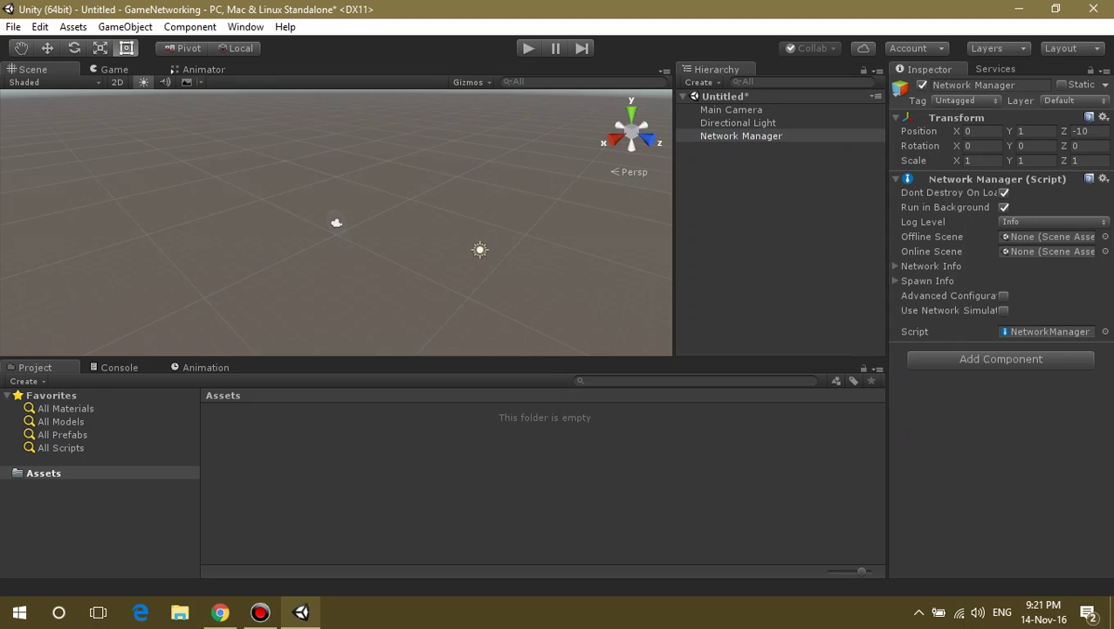
Add the NetworkManagerHUD component to Network Manager as well.
key(alt+Tab)
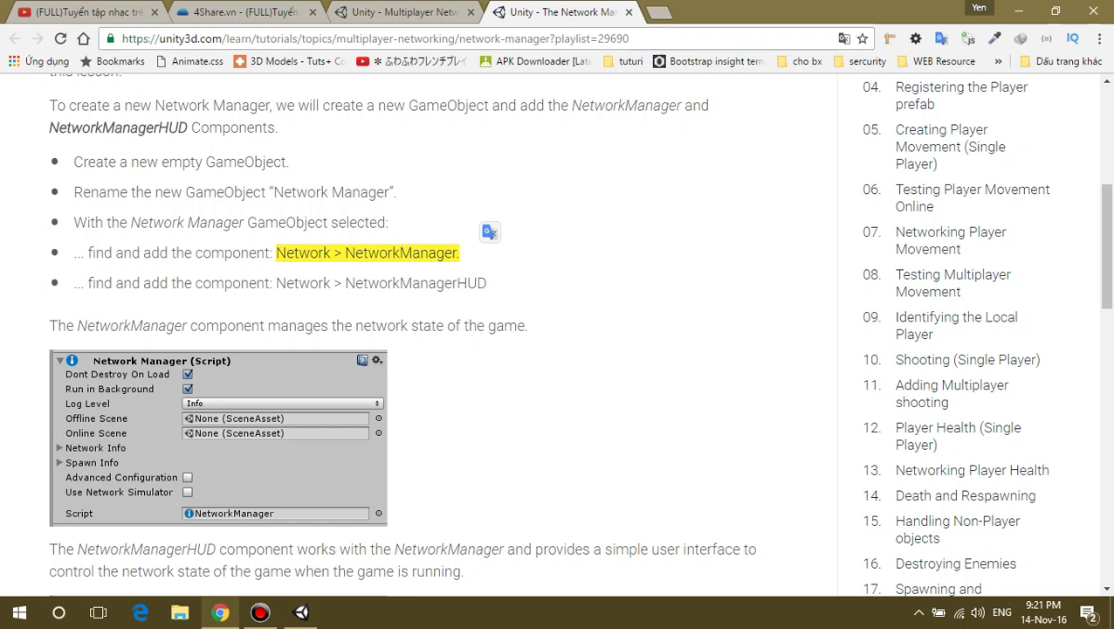
double_click(416, 283)
key(alt+Tab)
key(ctrl+shift+a)
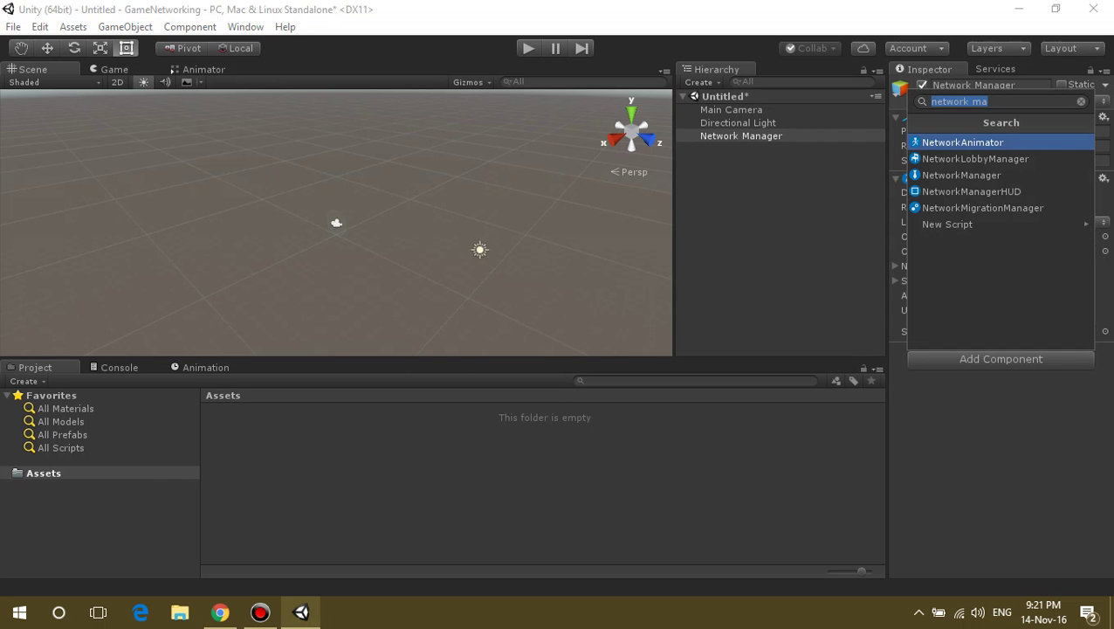
key(Down)
key(Down)
key(Down)
key(Return)
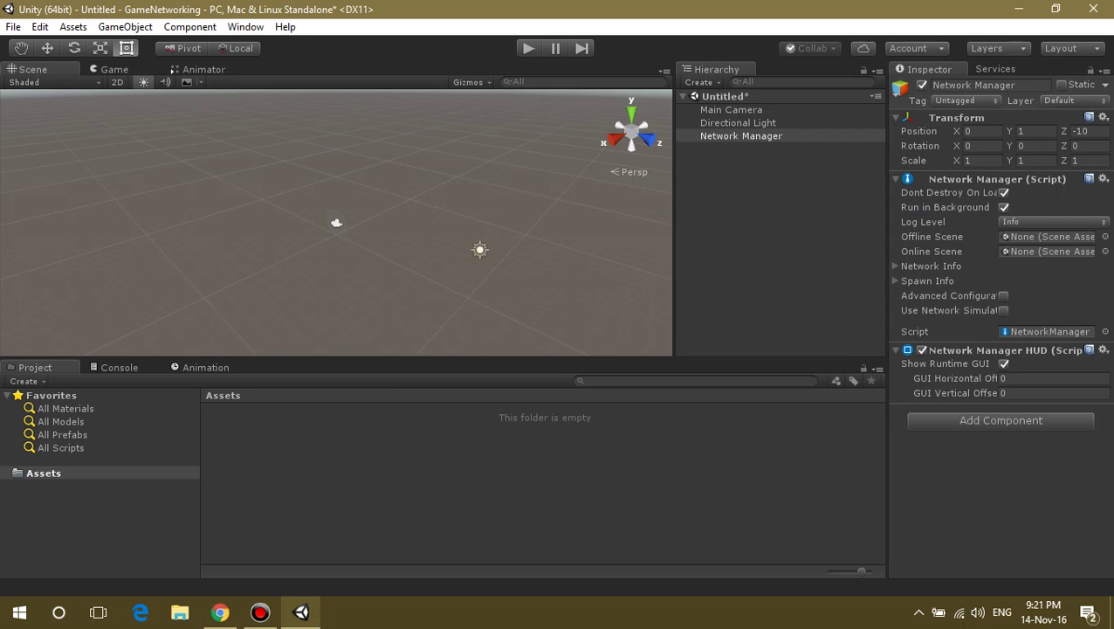
Read the tutorial's note on how the NetworkManagerHUD looks at run time.
key(alt+Tab)
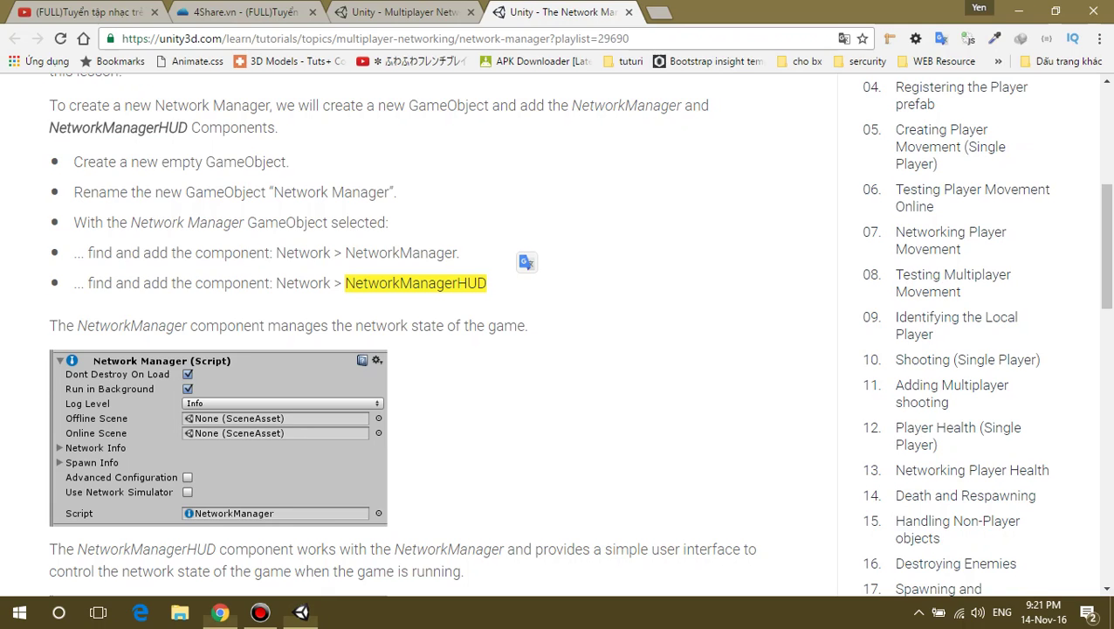
scroll(419, 332, down, 2)
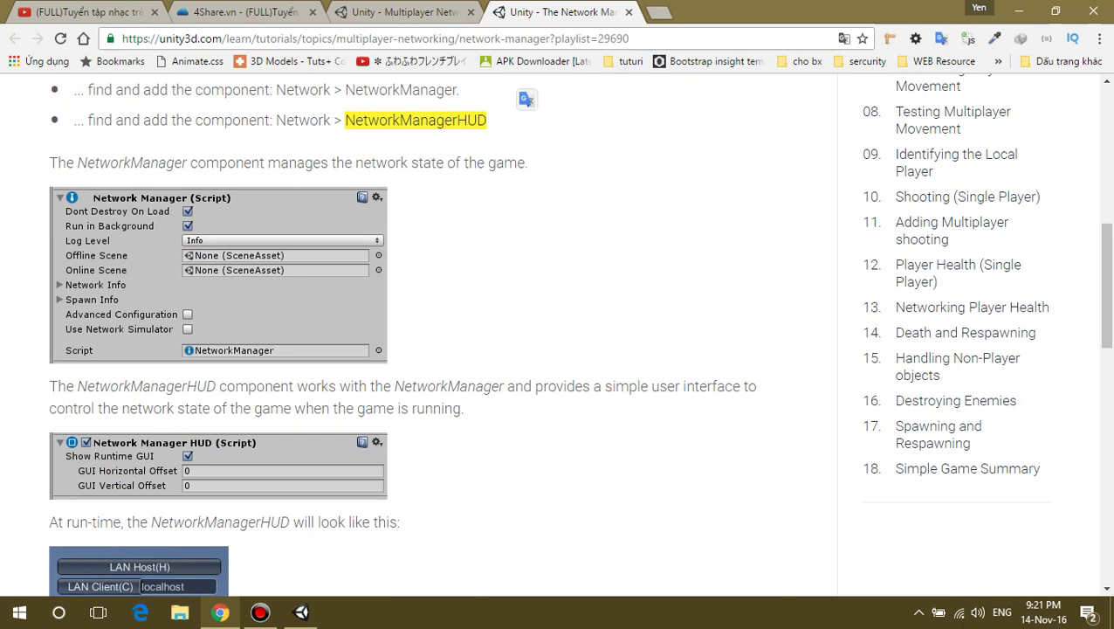
scroll(419, 332, down, 2)
scroll(419, 332, down, 1)
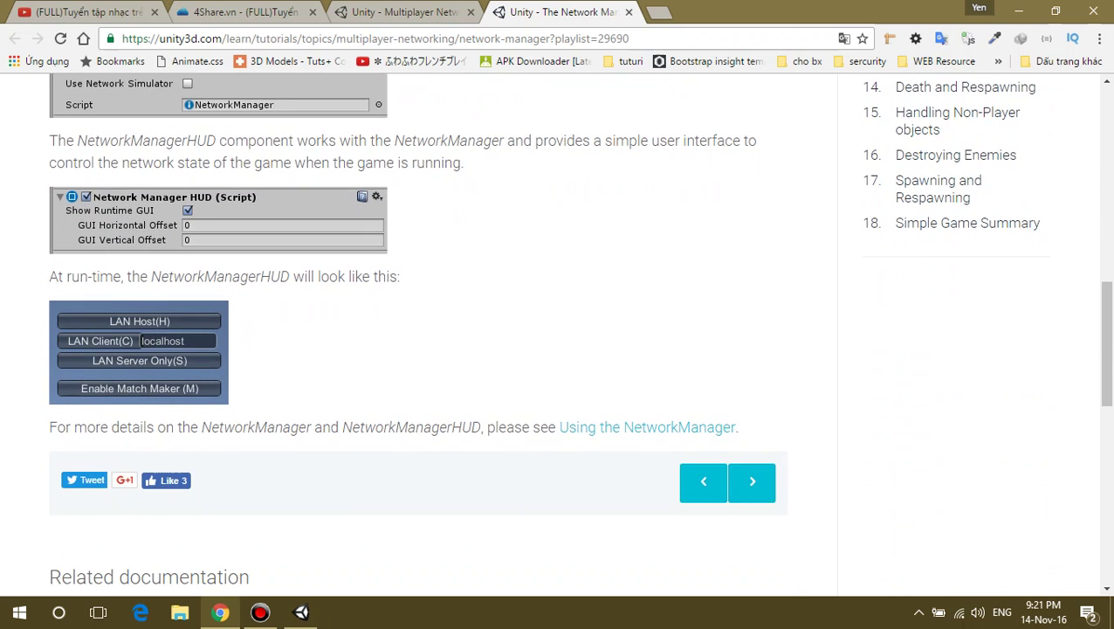
scroll(419, 332, down, 2)
scroll(419, 331, up, 2)
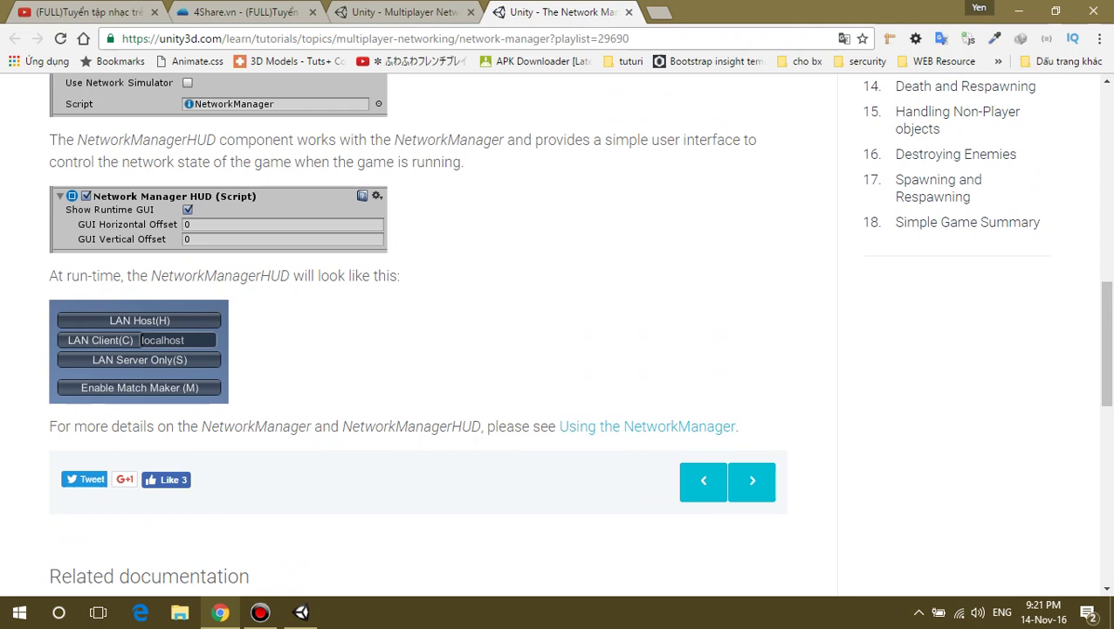
drag(91, 276, 362, 278)
key(alt+Tab)
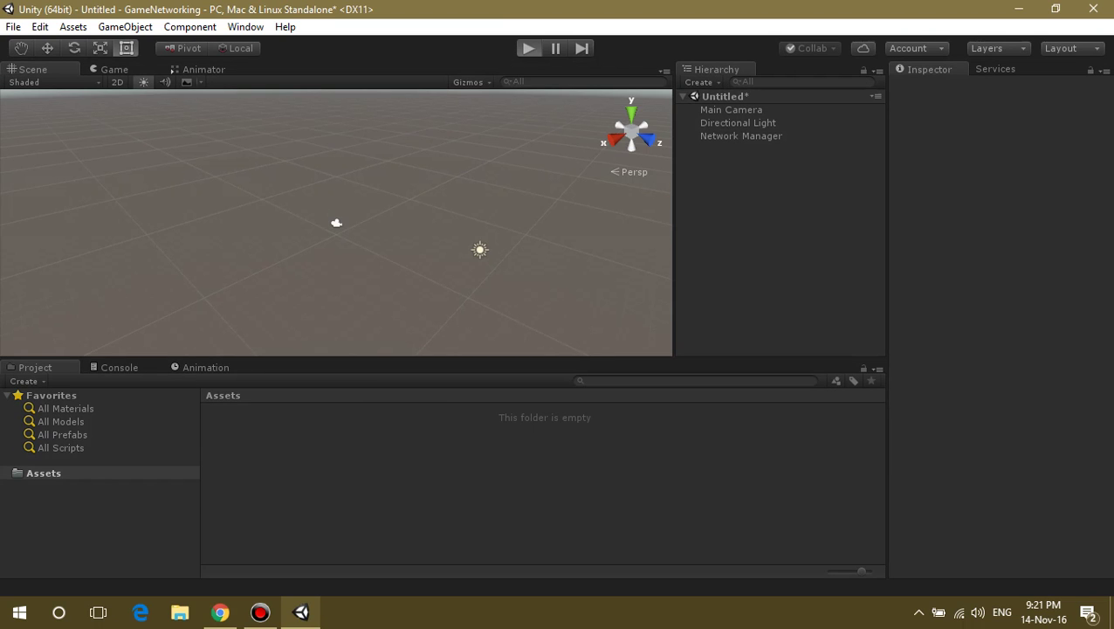
Play the scene to check the LAN HUD buttons, stop it, and set the Game view to 16:9.
key(ctrl+p)
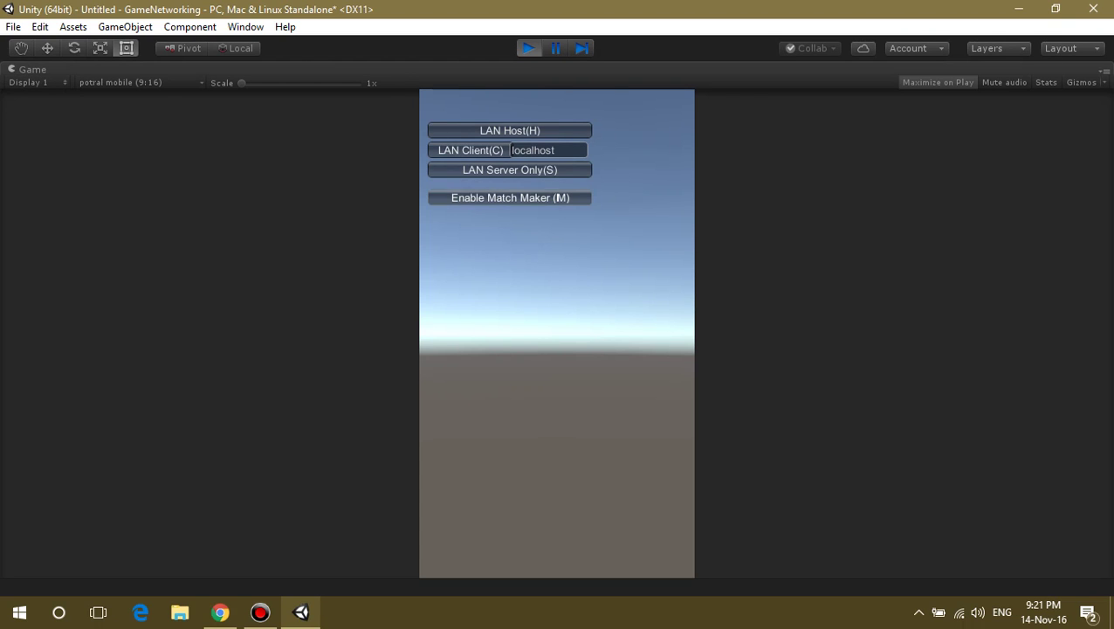
key(ctrl+p)
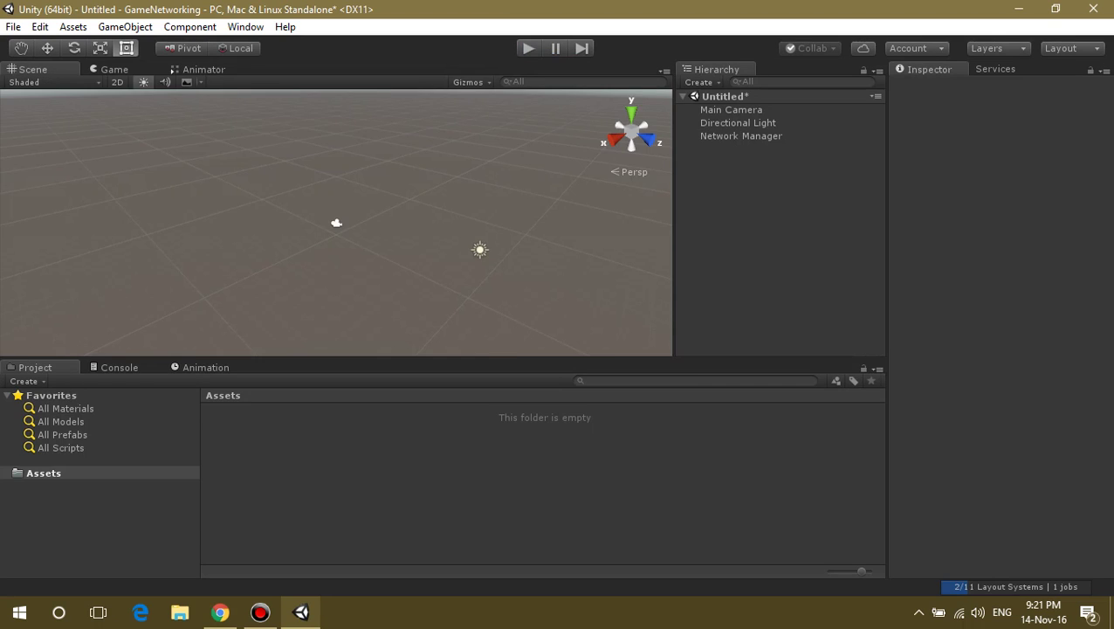
click(35, 82)
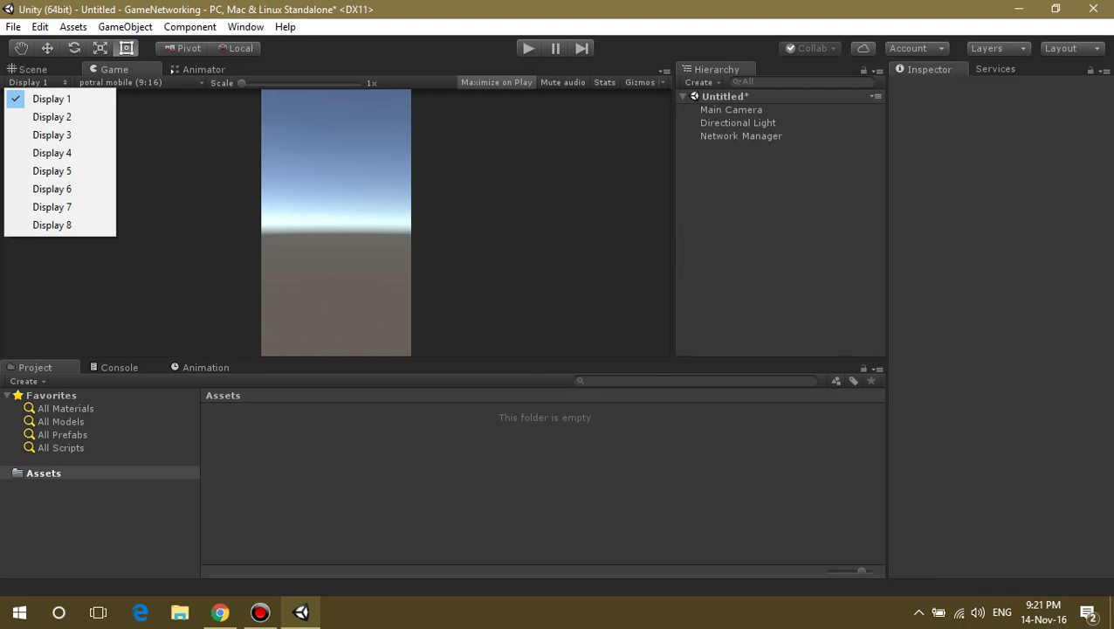
click(121, 82)
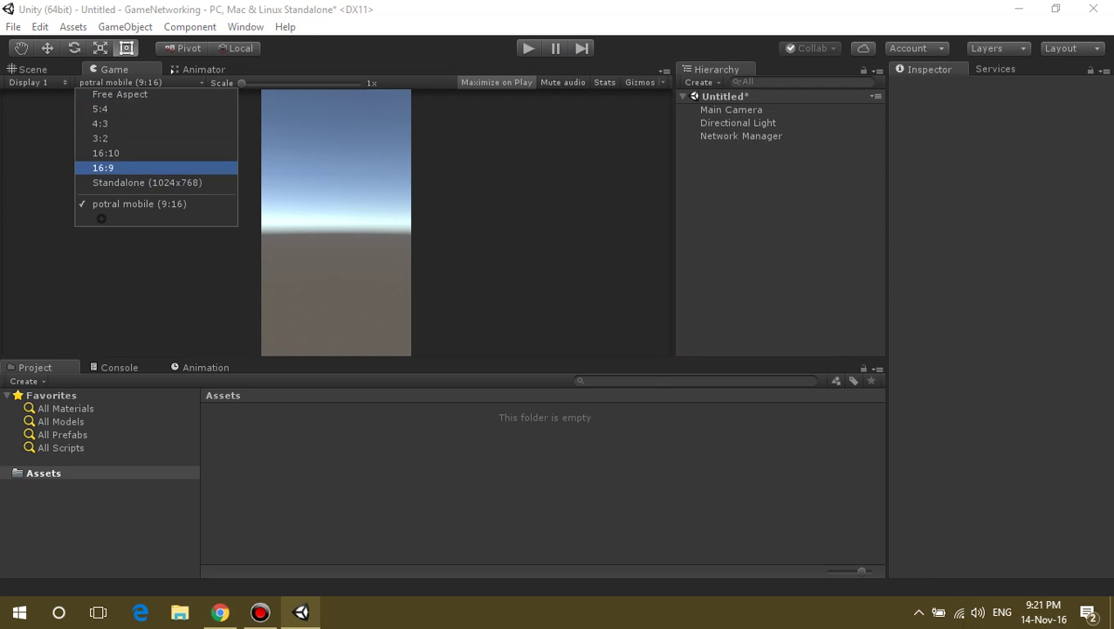
click(103, 167)
click(32, 69)
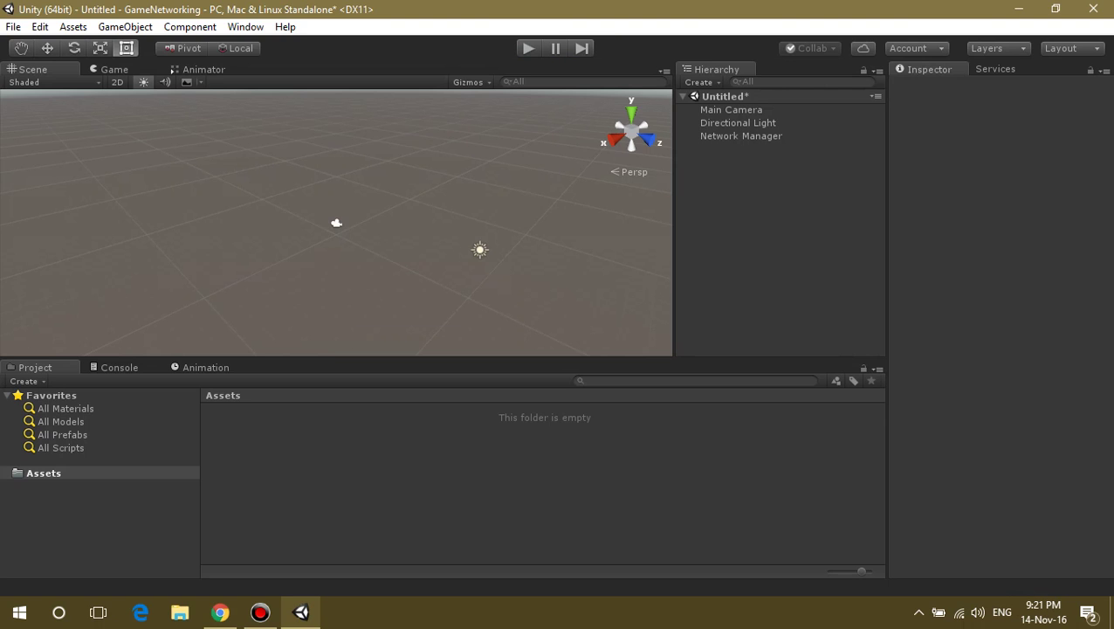
Return to the browser and switch to the Multiplayer Networking lesson list tab.
key(alt+Tab)
scroll(417, 332, down, 3)
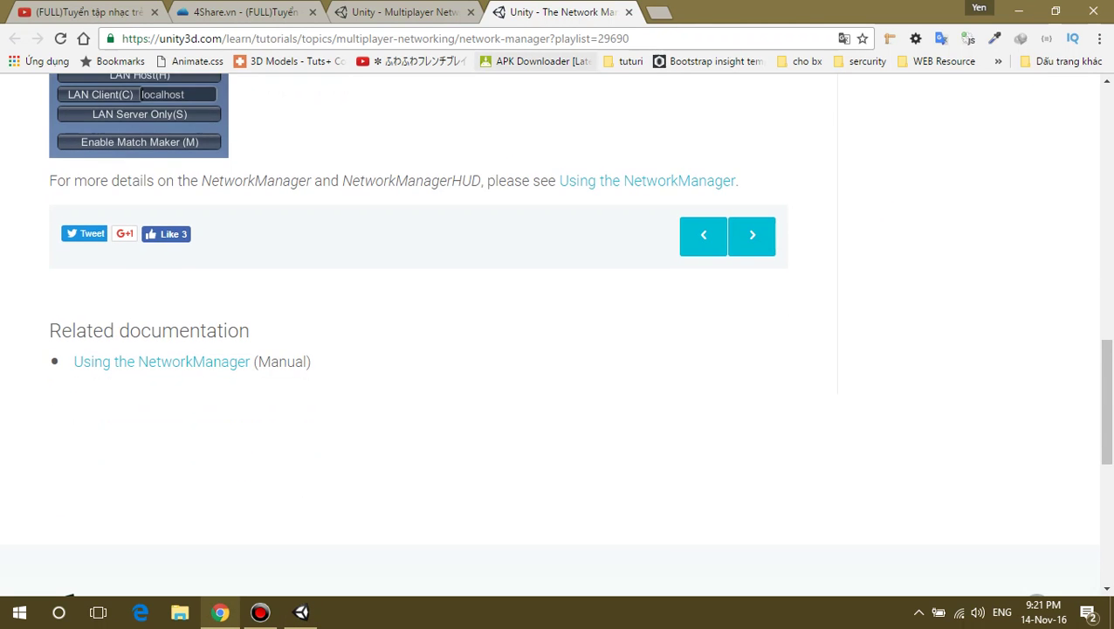
scroll(417, 332, up, 3)
click(403, 12)
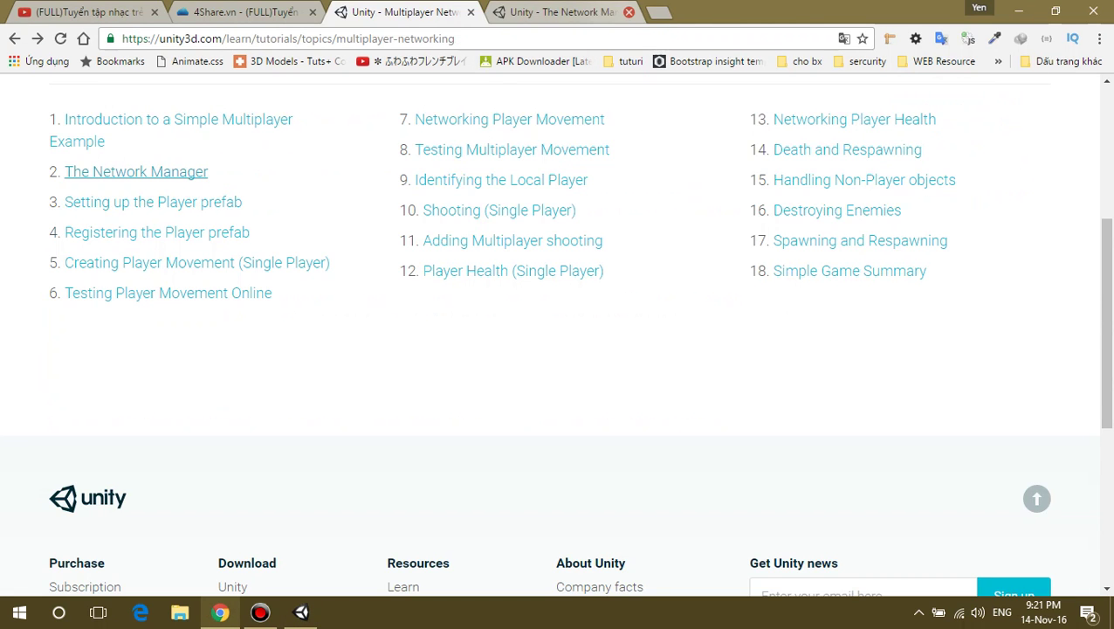
Close The Network Manager tab and open 'Setting up the Player prefab' in a new tab.
click(628, 11)
right_click(184, 201)
click(222, 215)
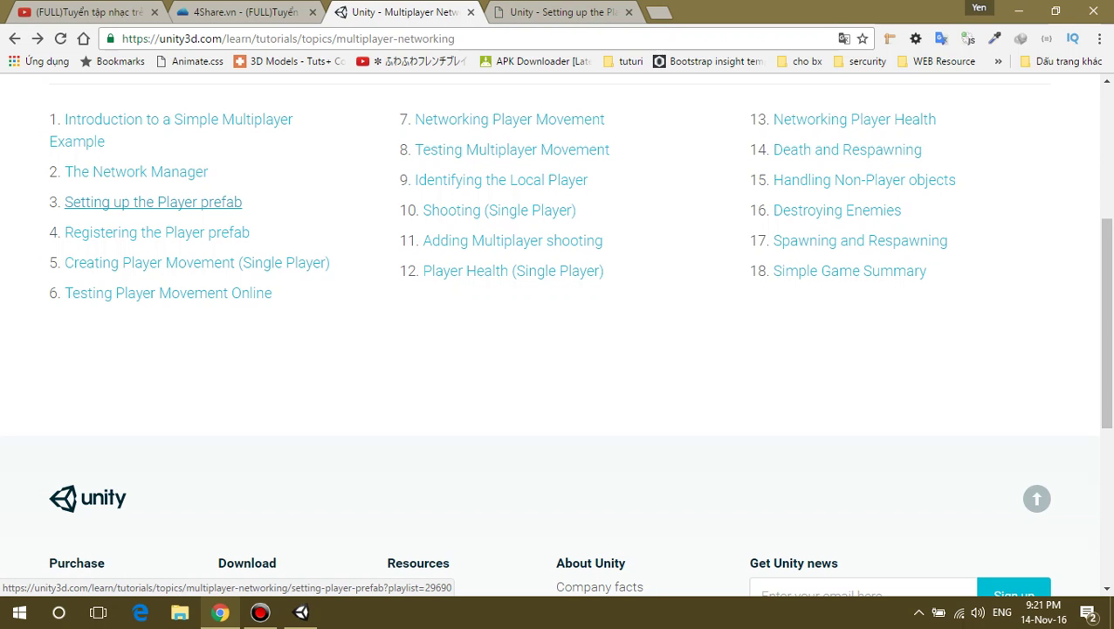
key(ctrl+Tab)
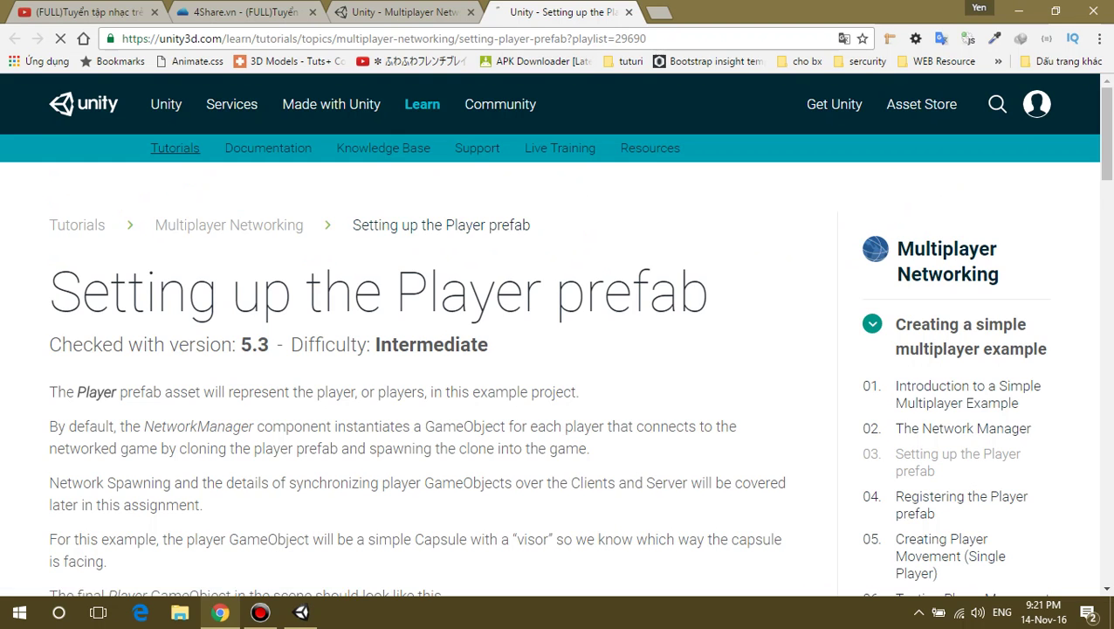
Review the lesson's description of the capsule Player's final look with its visor.
scroll(559, 332, down, 3)
scroll(559, 332, down, 2)
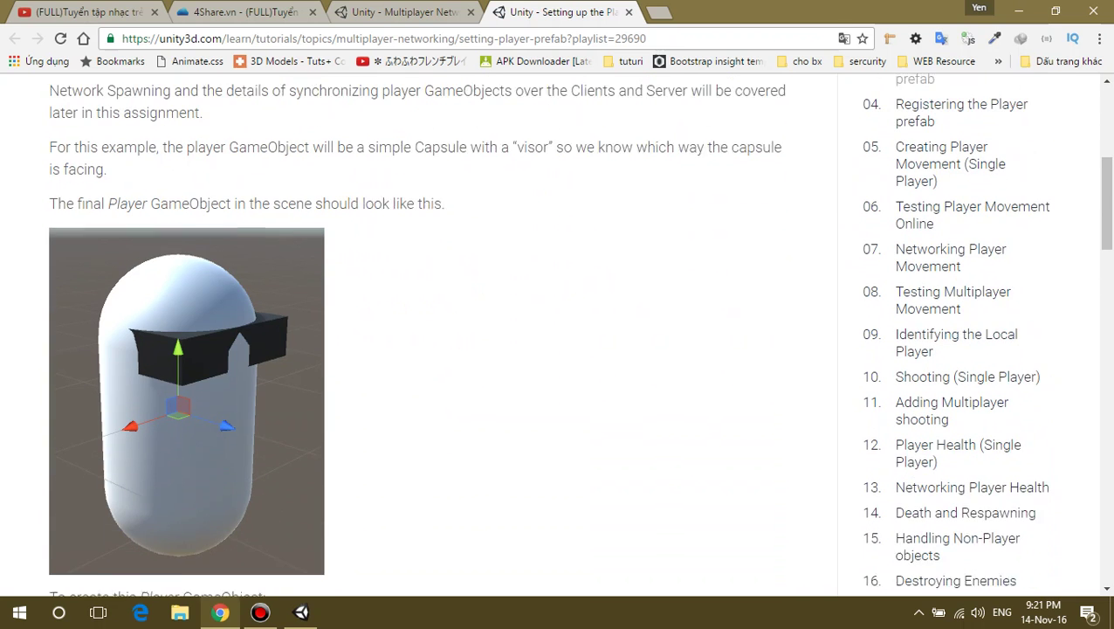
drag(151, 186, 416, 186)
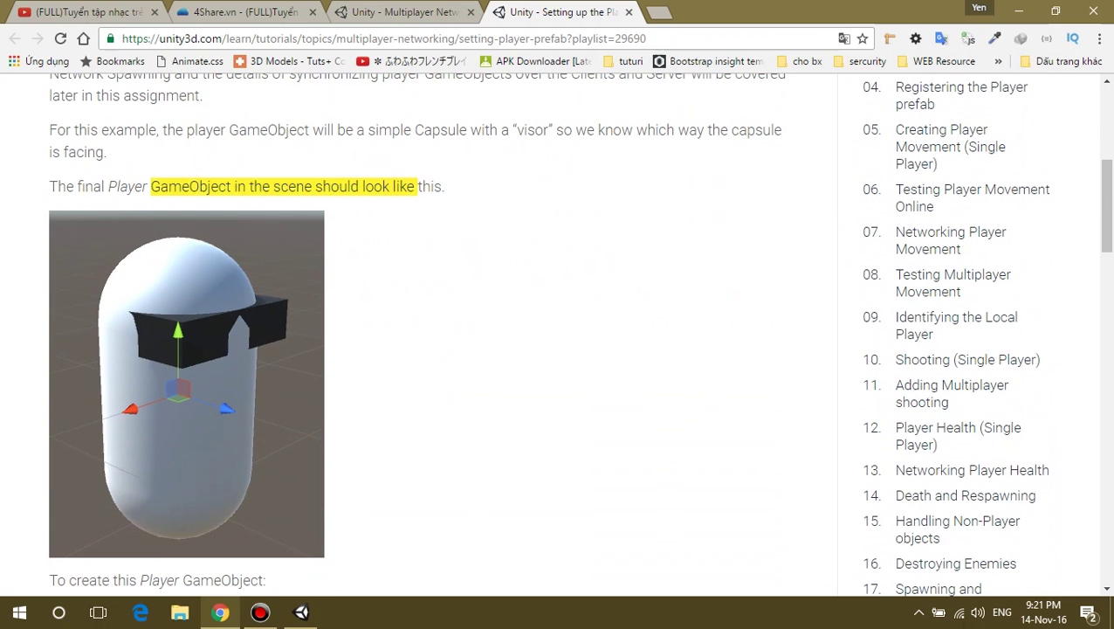
scroll(416, 186, down, 1)
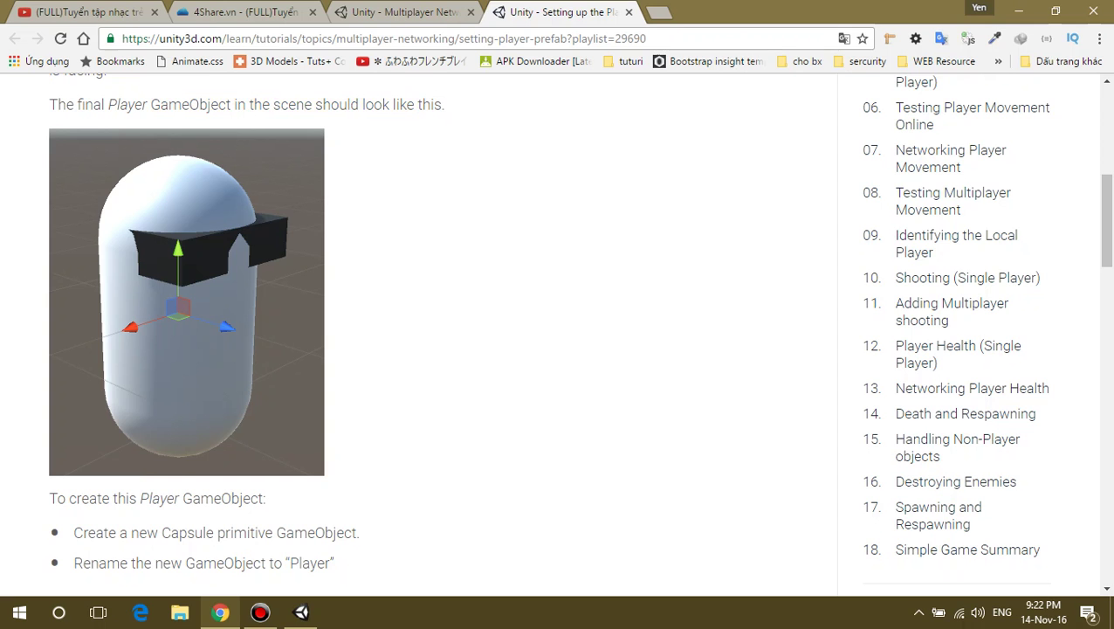
click(300, 612)
click(699, 82)
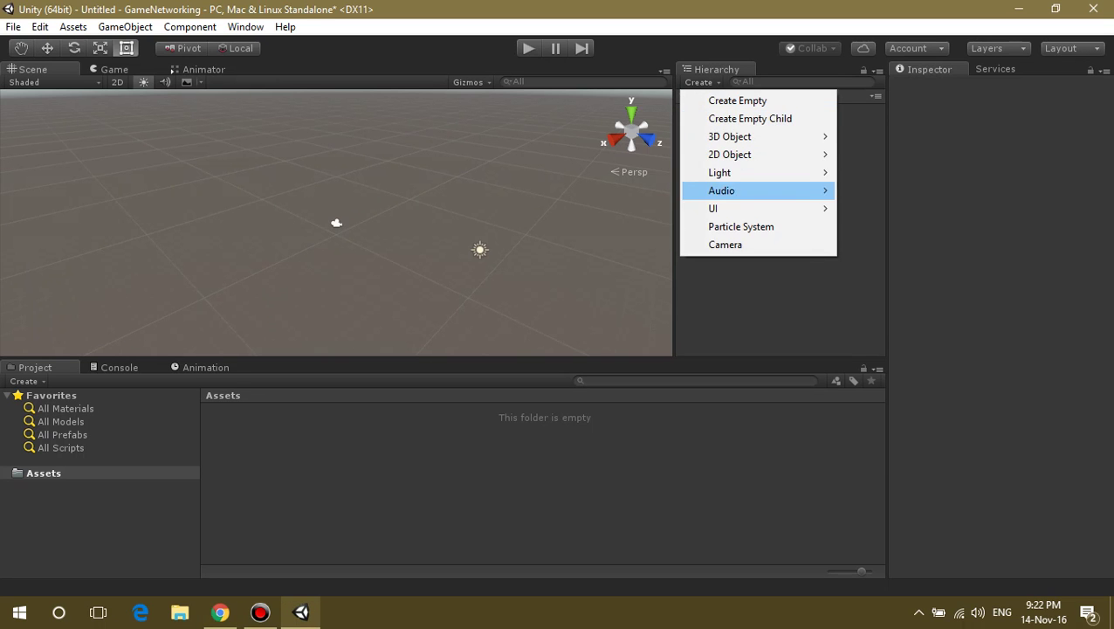
Add a Capsule 3D object and dock the Game view beside the Project panel.
mouse_move(729, 136)
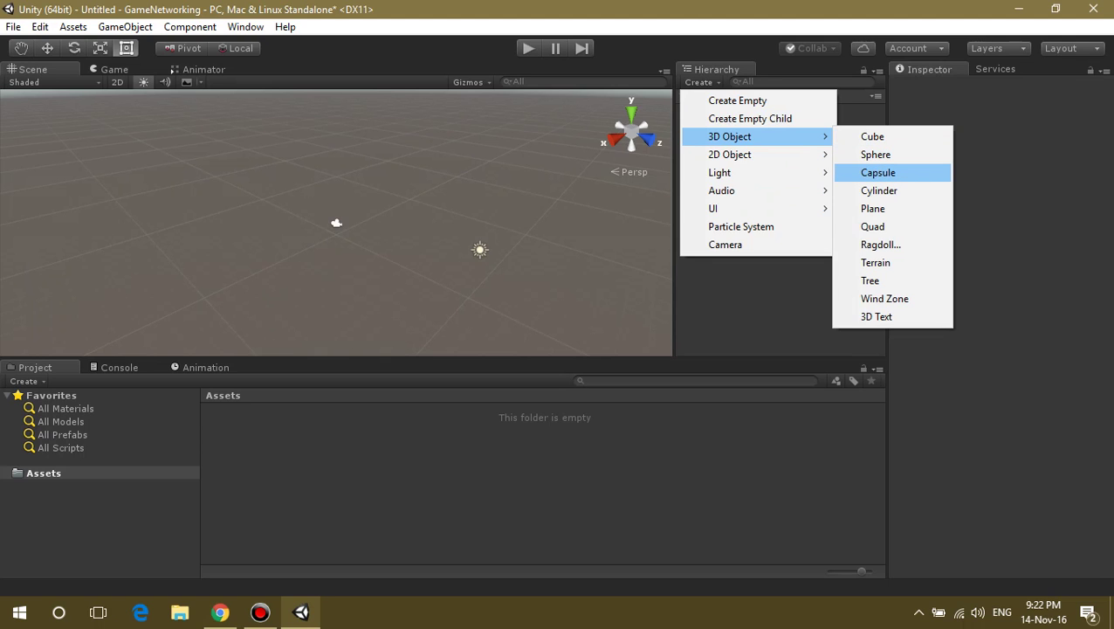
click(878, 172)
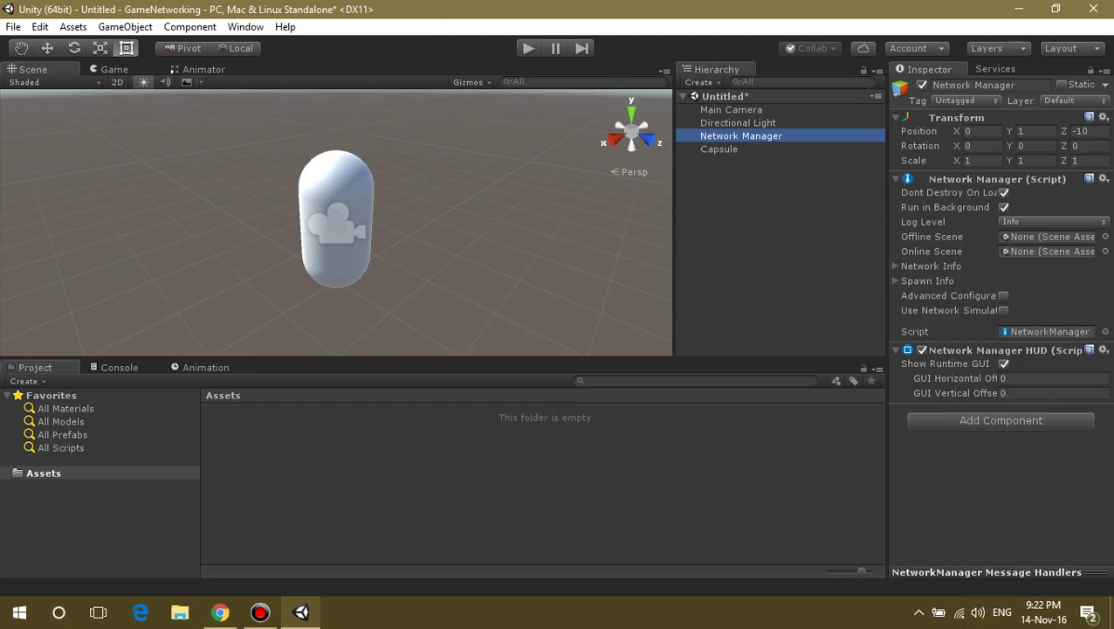
drag(113, 69, 739, 463)
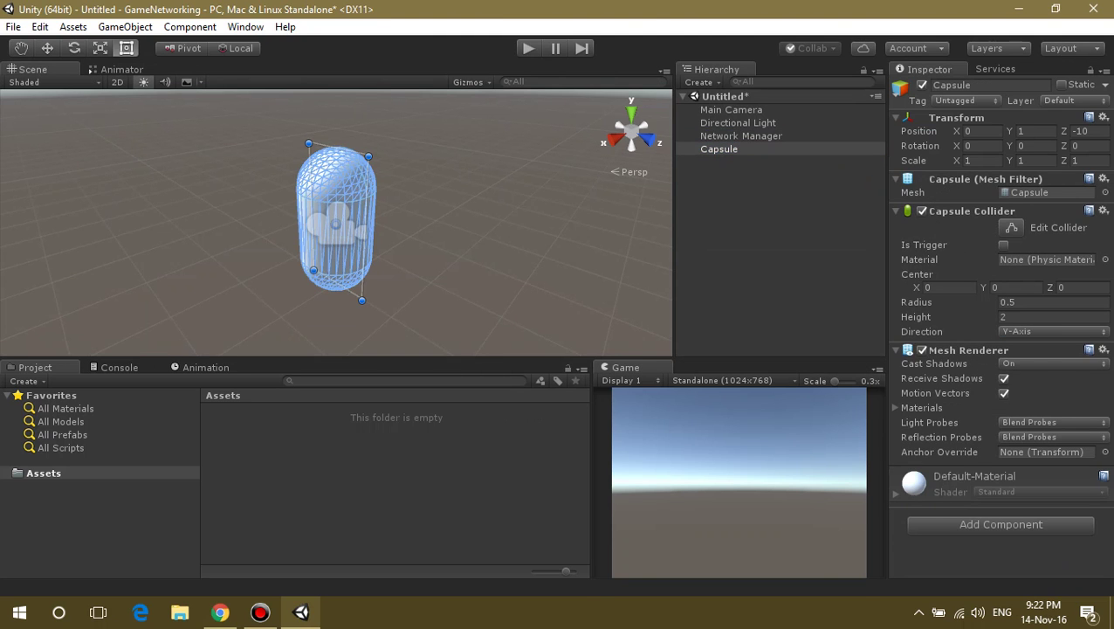
Inspect the Network Manager, Main Camera and Capsule in the Hierarchy.
click(741, 136)
click(777, 218)
click(719, 149)
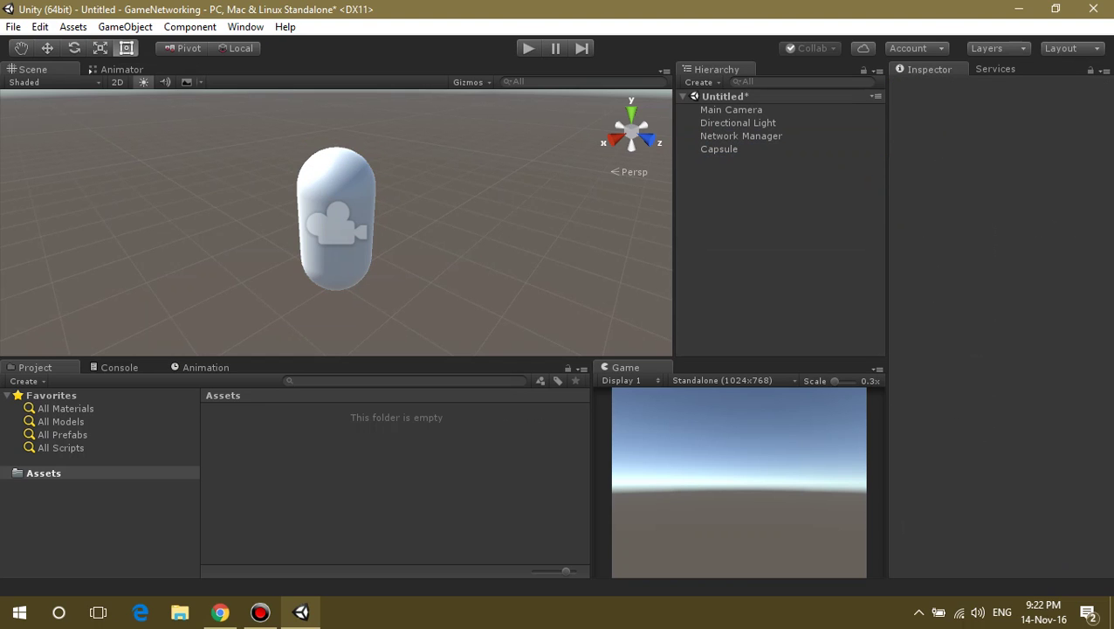
double_click(730, 109)
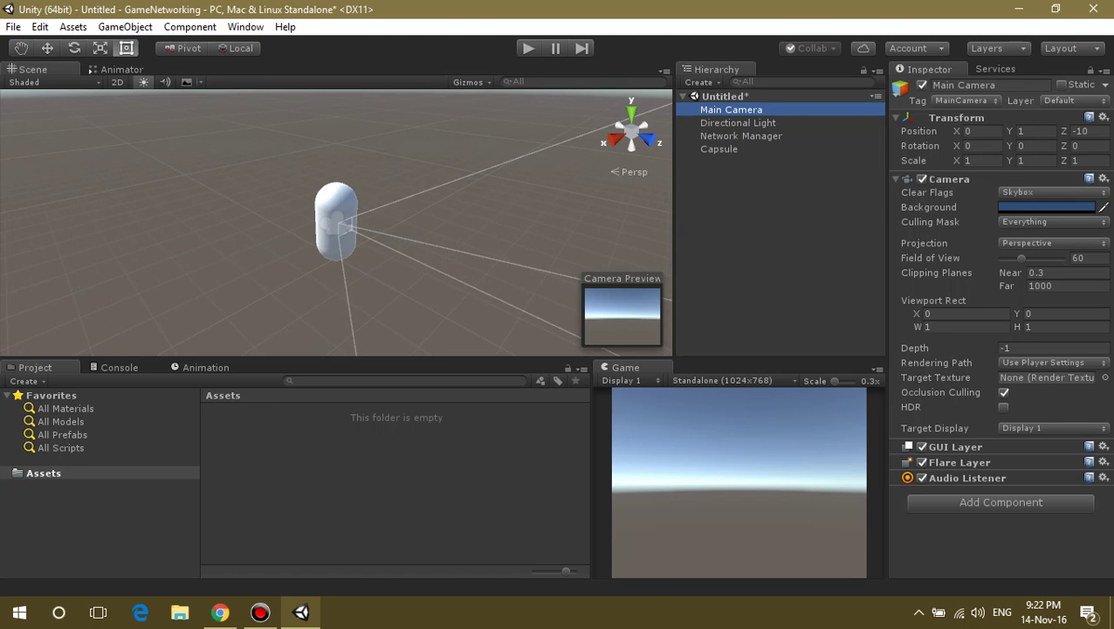
click(719, 149)
click(740, 135)
click(719, 148)
click(777, 262)
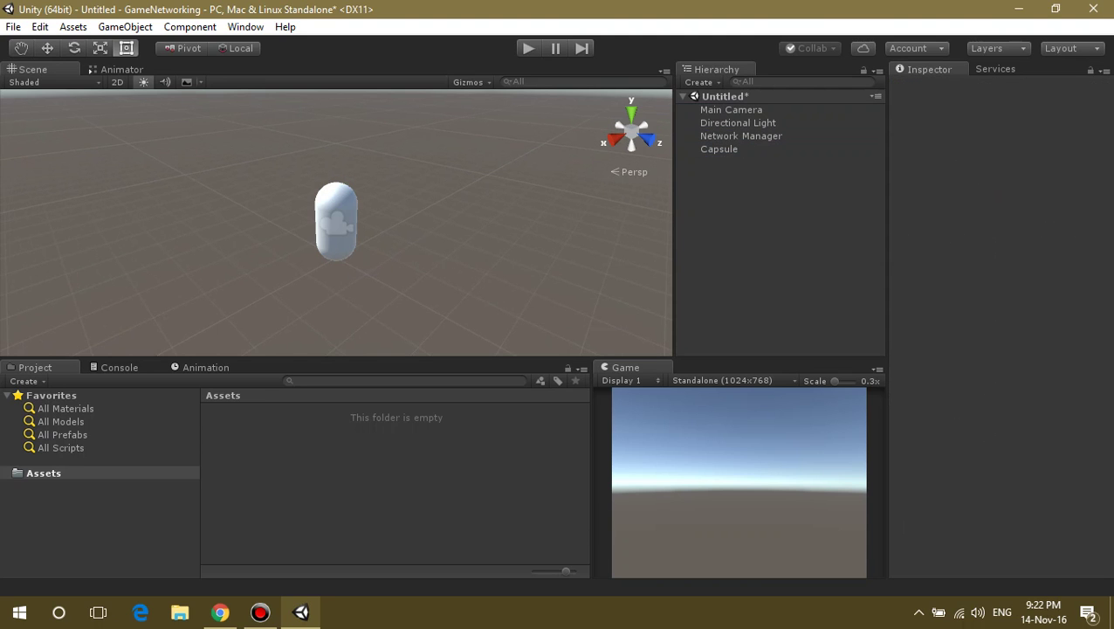
Add a Plane and lower it beneath the capsule to Y -0.37.
click(699, 82)
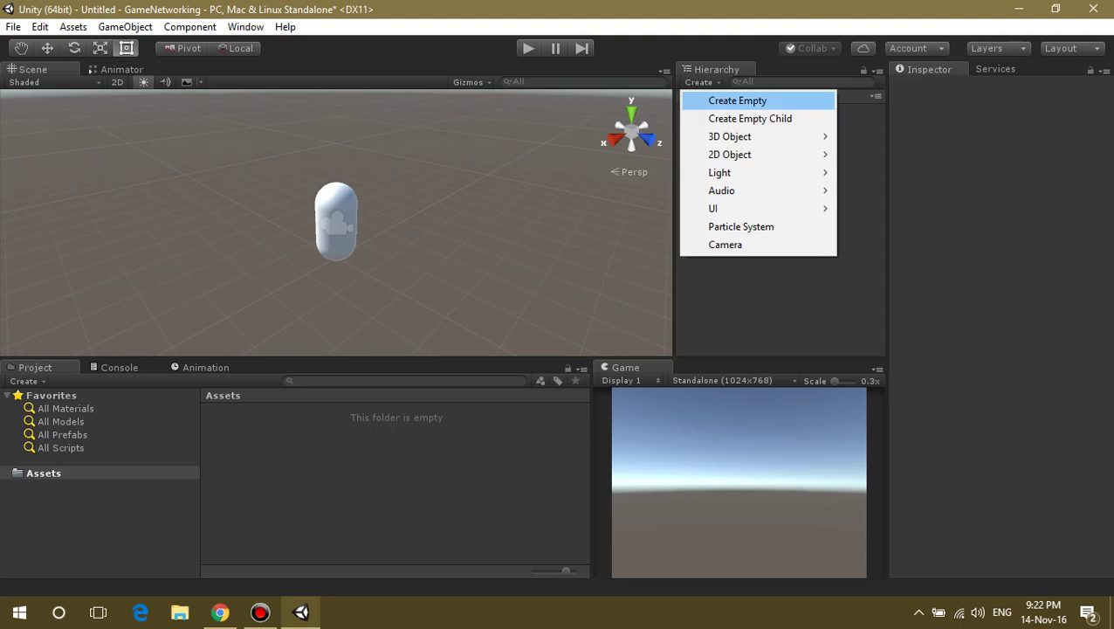
mouse_move(729, 137)
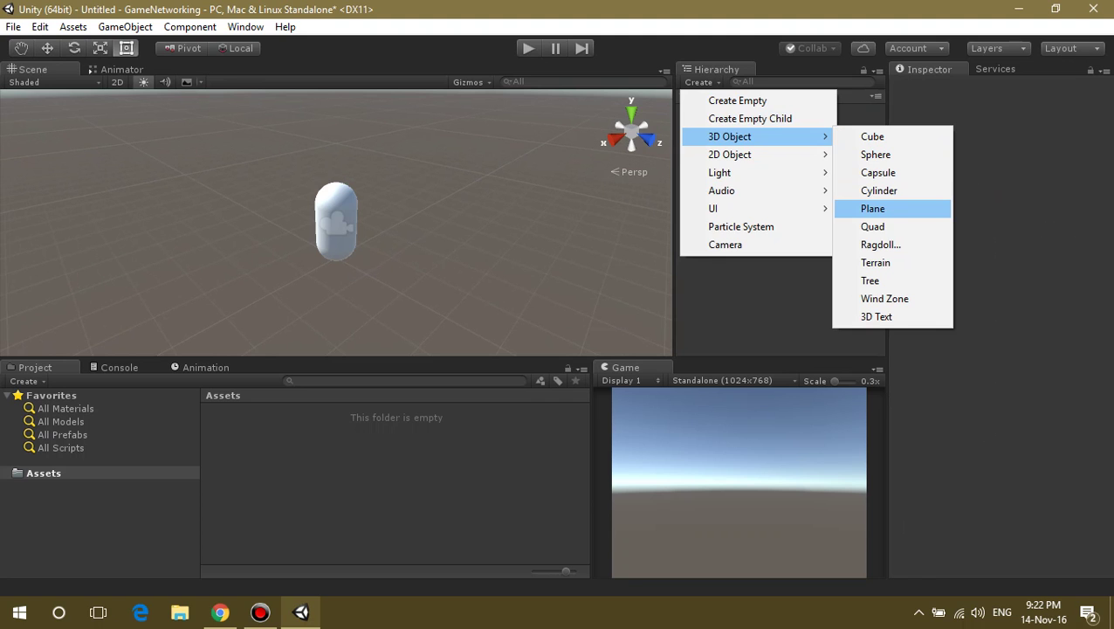
click(874, 208)
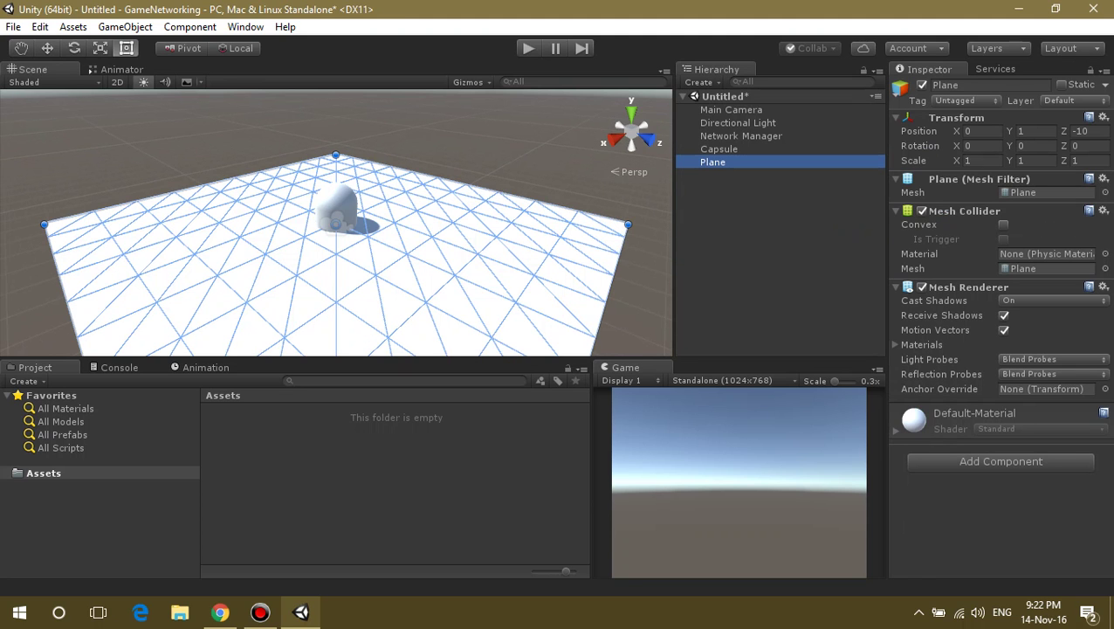
click(719, 149)
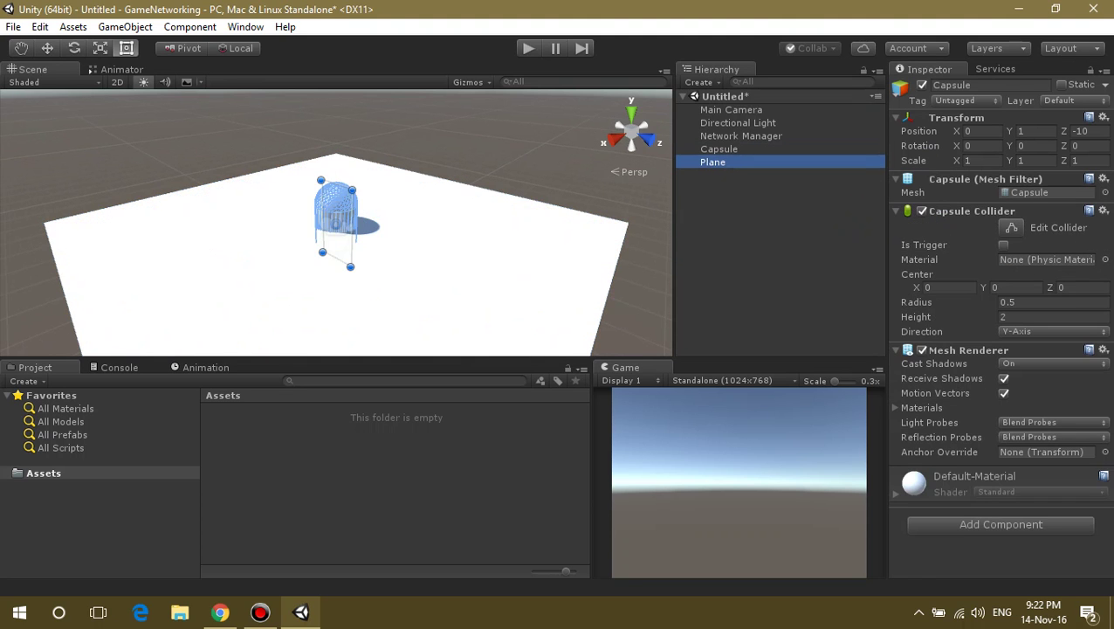
click(713, 161)
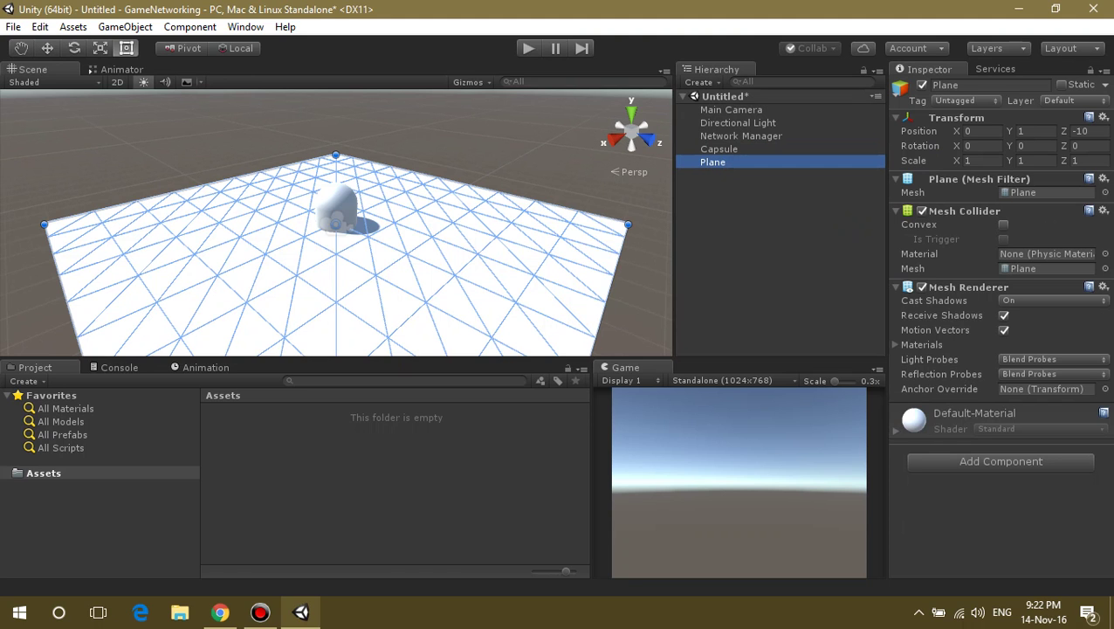
click(47, 48)
mouse_move(336, 166)
mouse_down()
mouse_move(336, 229)
mouse_move(335, 211)
mouse_up()
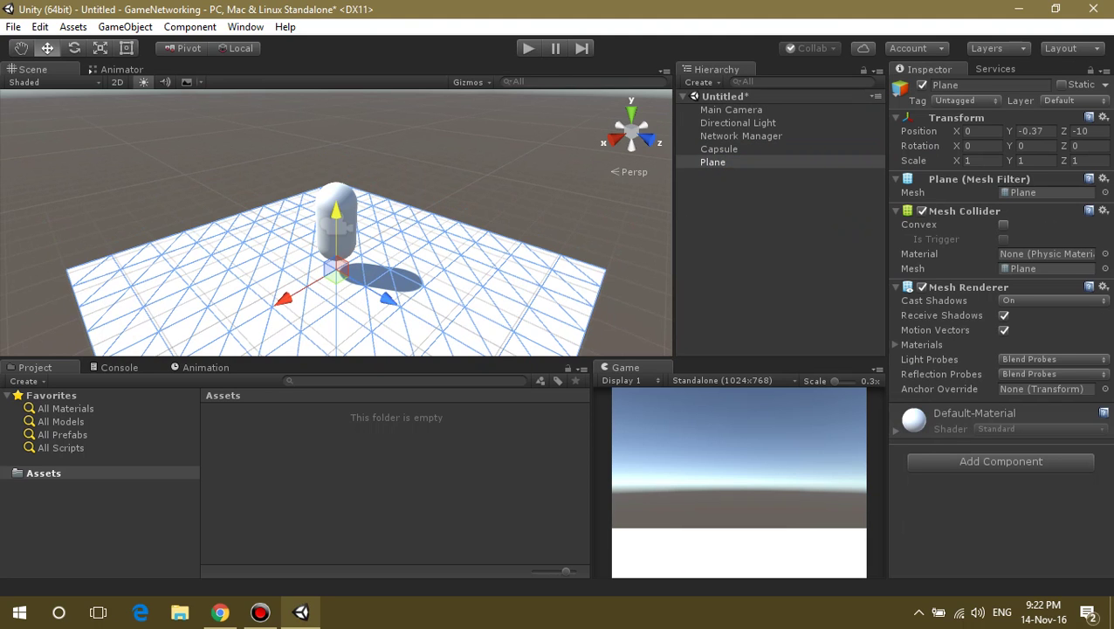
Move the Main Camera back to Y 1.52, Z -13.82 so the capsule is in view.
click(731, 109)
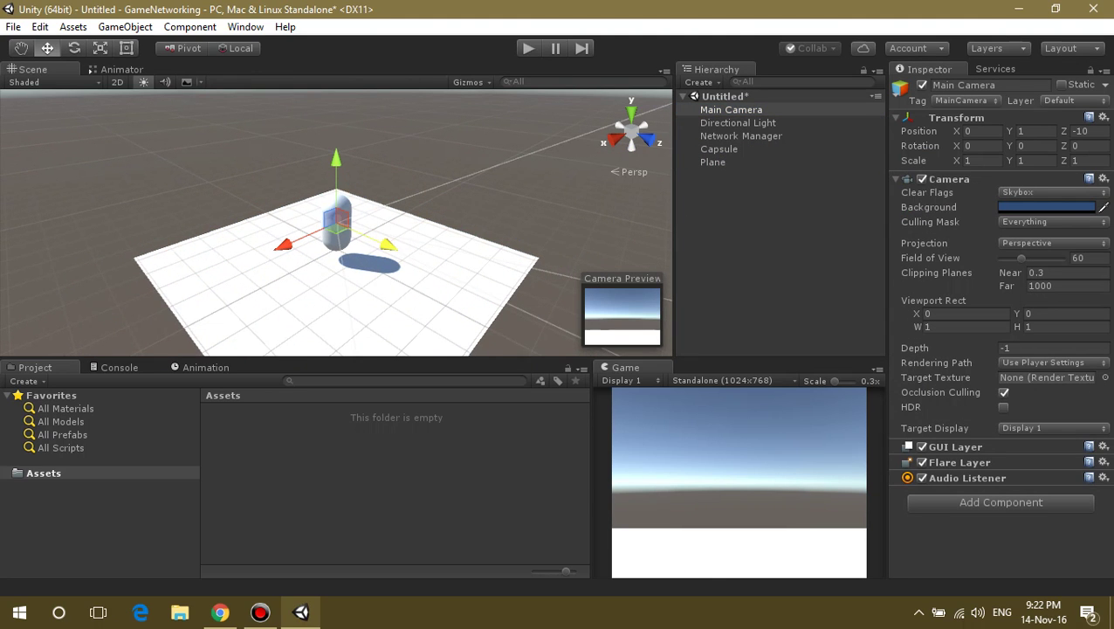
drag(337, 223, 286, 202)
drag(1063, 131, 1015, 131)
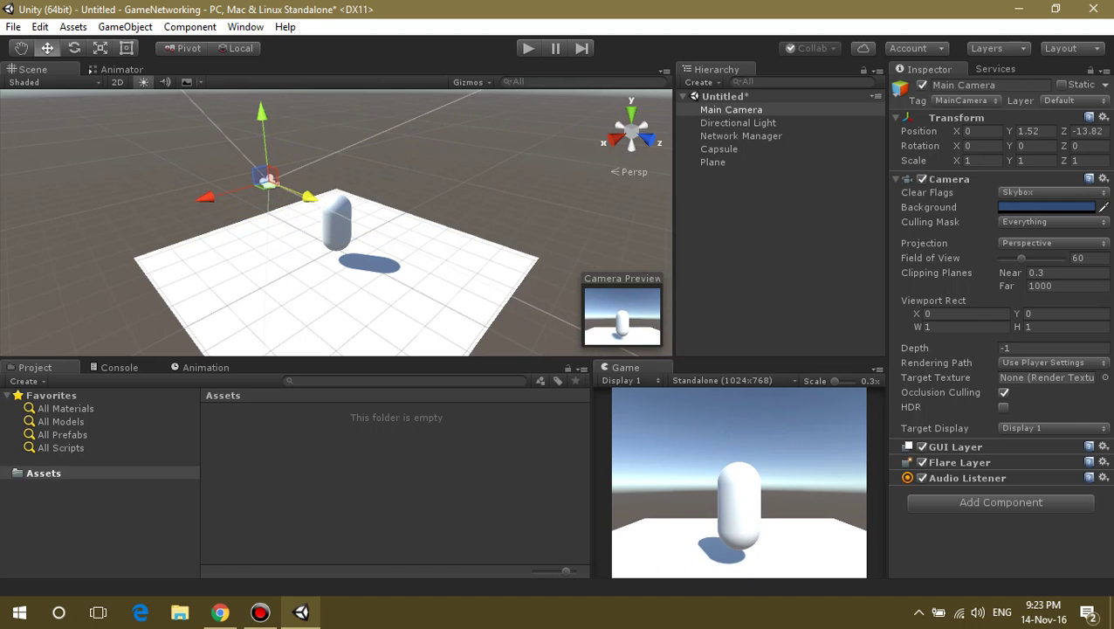
Rename the Plane to Ground.
click(719, 148)
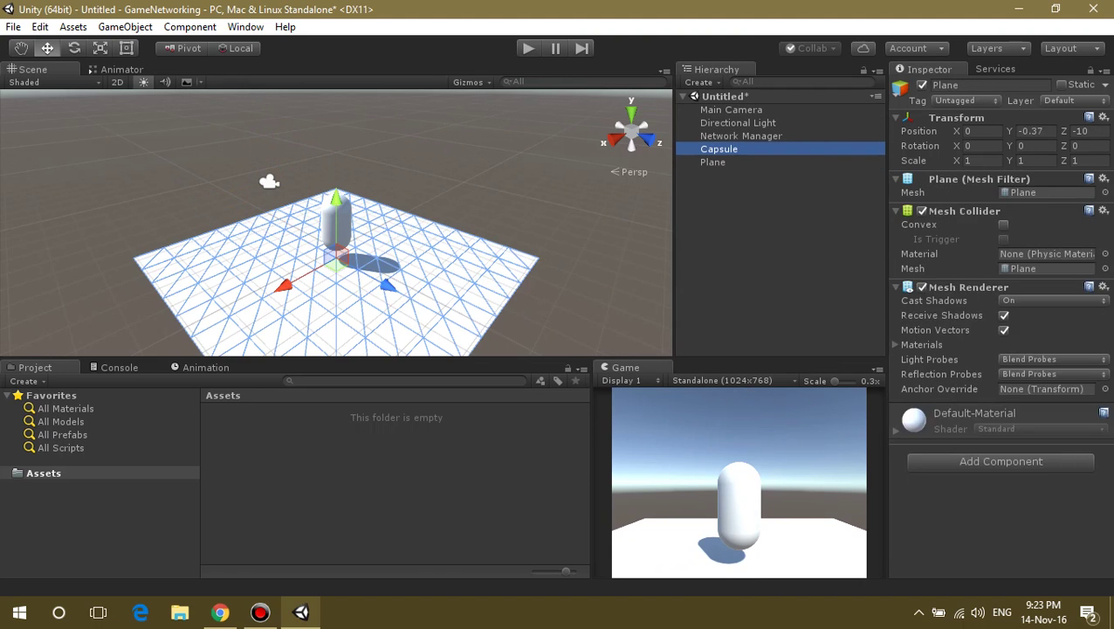
click(713, 161)
key(F2)
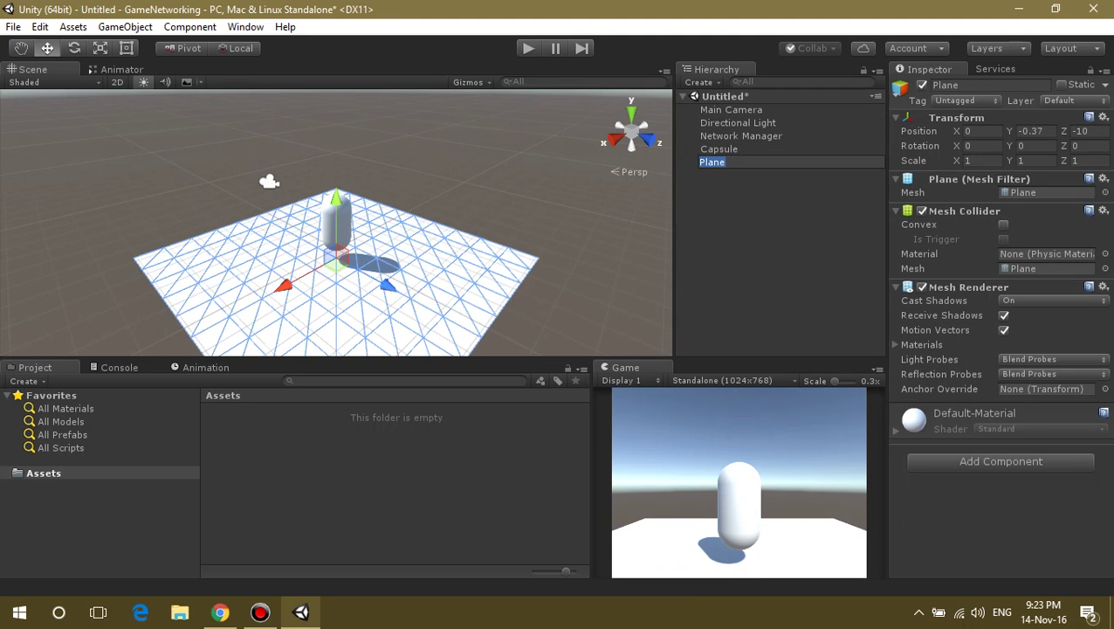
text(Gr)
text(o)
text(und)
key(Return)
Rename the Capsule to Player and go back to the tutorial in Chrome.
click(719, 149)
key(F2)
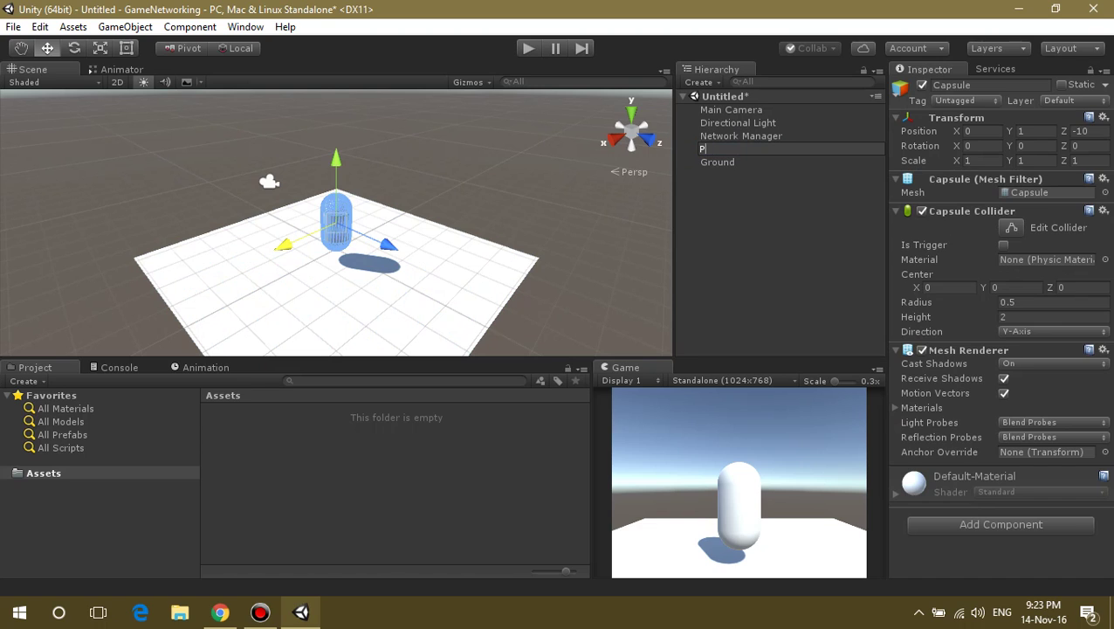
text(P)
key(BackSpace)
text(layer)
key(Return)
key(alt+Tab)
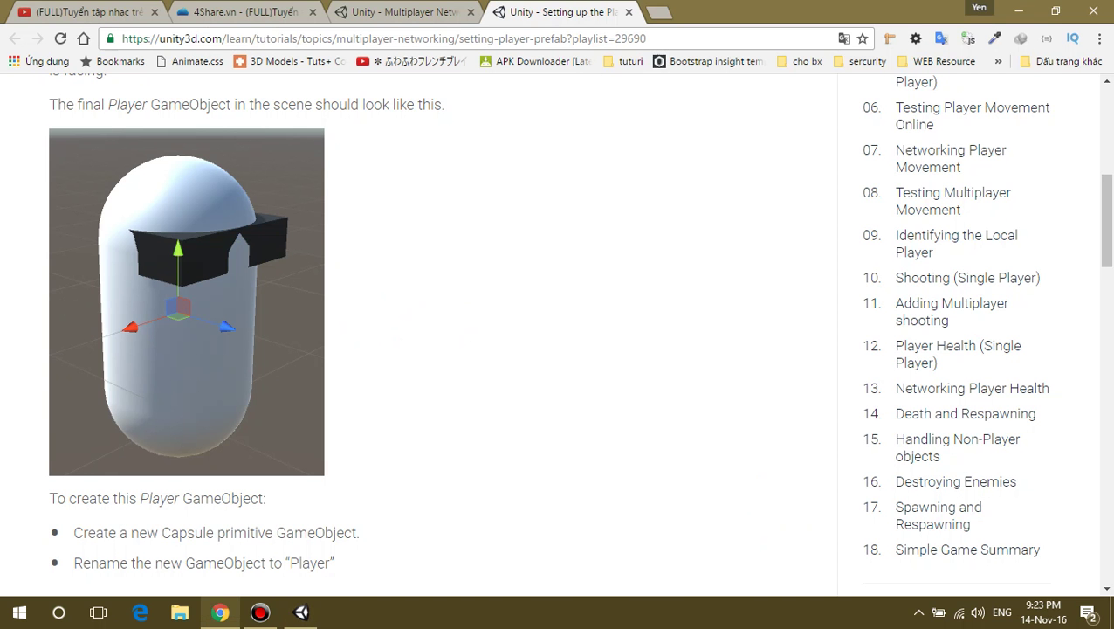
Highlight the tutorial's capsule-creation and rename-to-Player steps, then return to Unity.
scroll(419, 331, down, 5)
drag(87, 204, 360, 204)
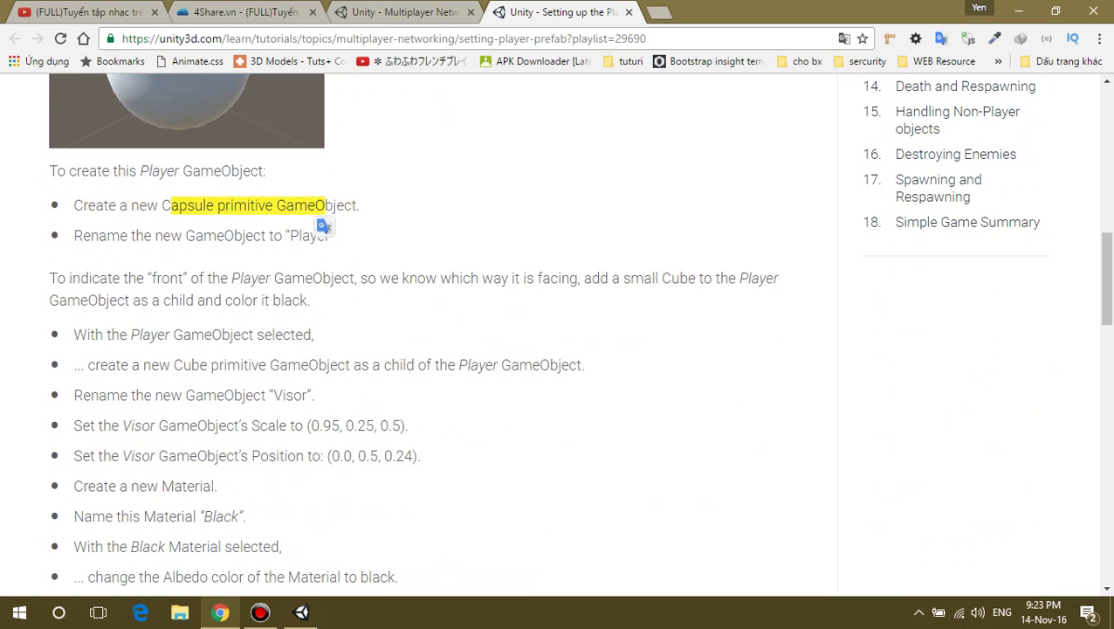
drag(73, 236, 334, 235)
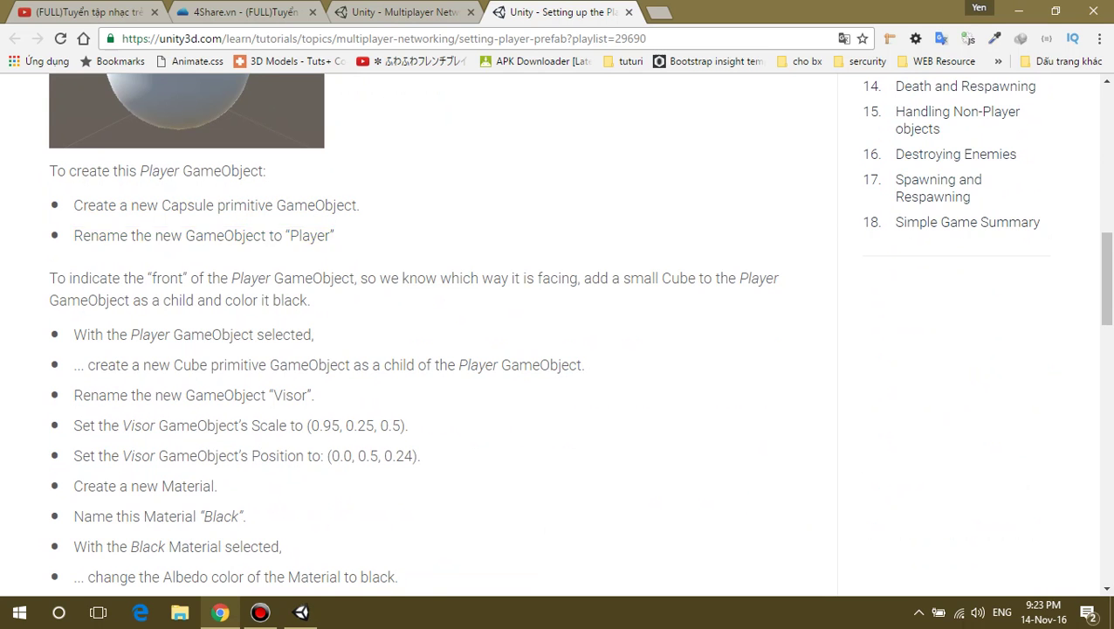
scroll(419, 332, up, 3)
key(alt+Tab)
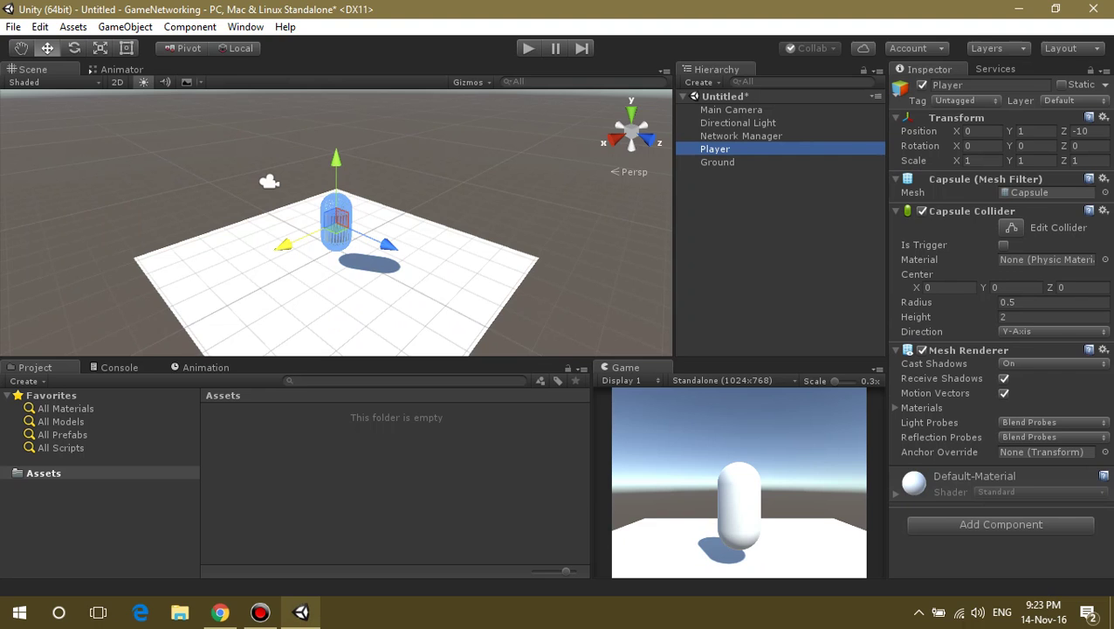
Open the Player's context menu in the Hierarchy and dismiss it.
right_click(716, 148)
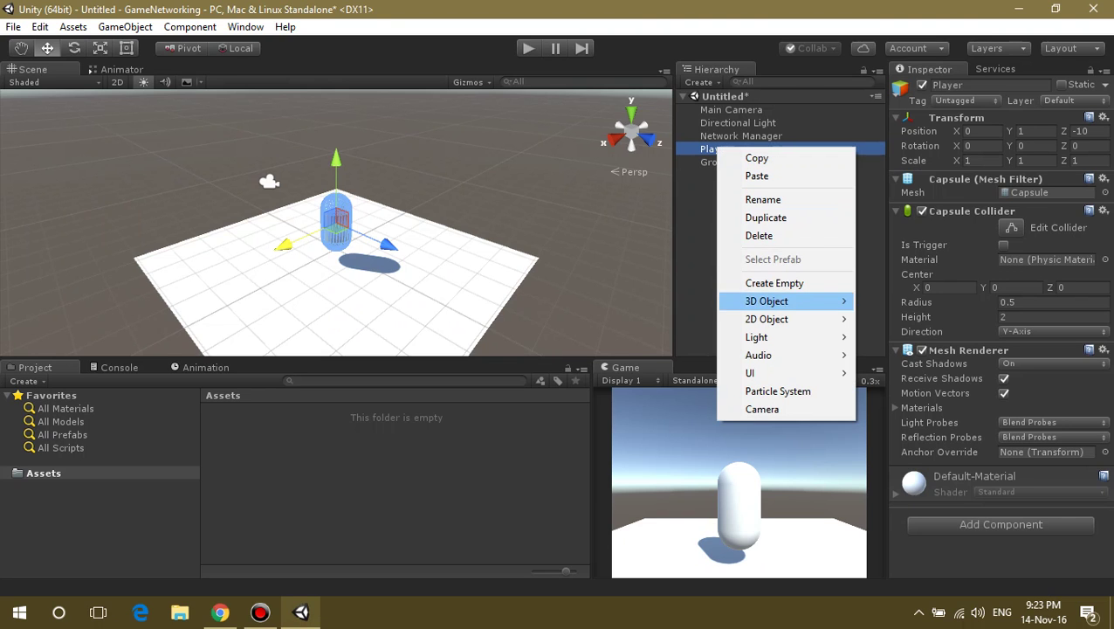
mouse_move(768, 300)
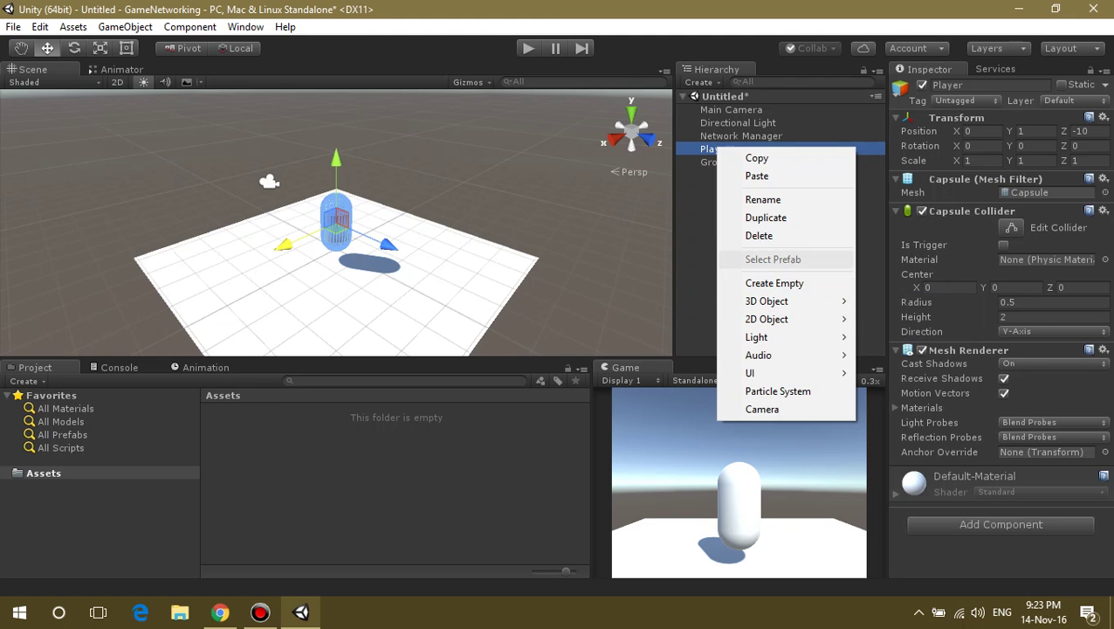
key(Escape)
Read the tutorial's Visor cube steps, highlighting the word Cube, then return to Unity.
key(alt+Tab)
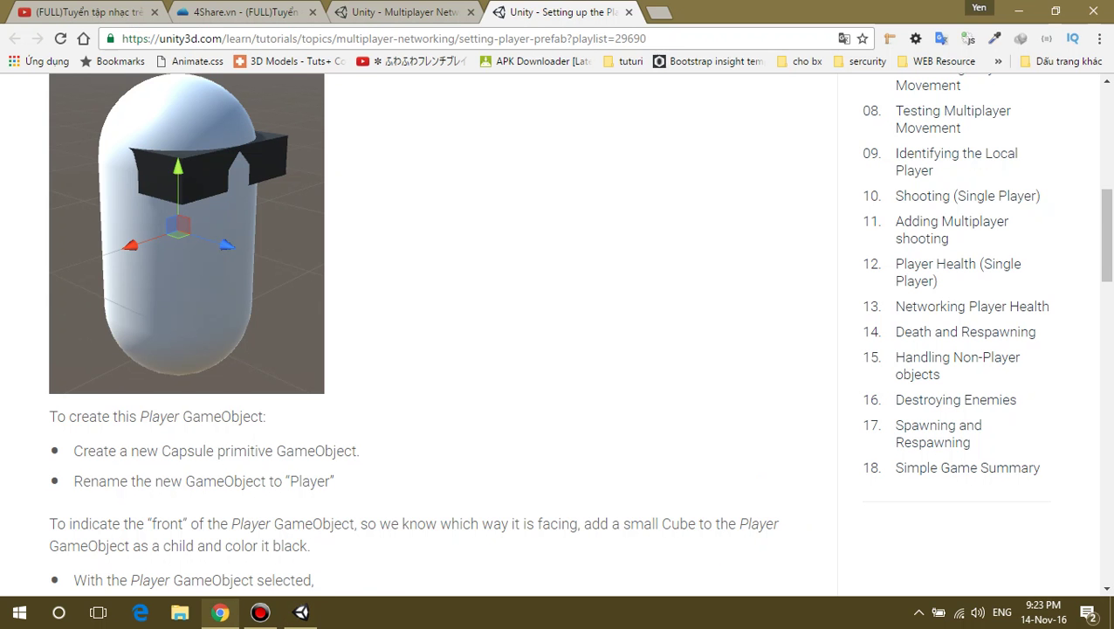
scroll(419, 332, down, 4)
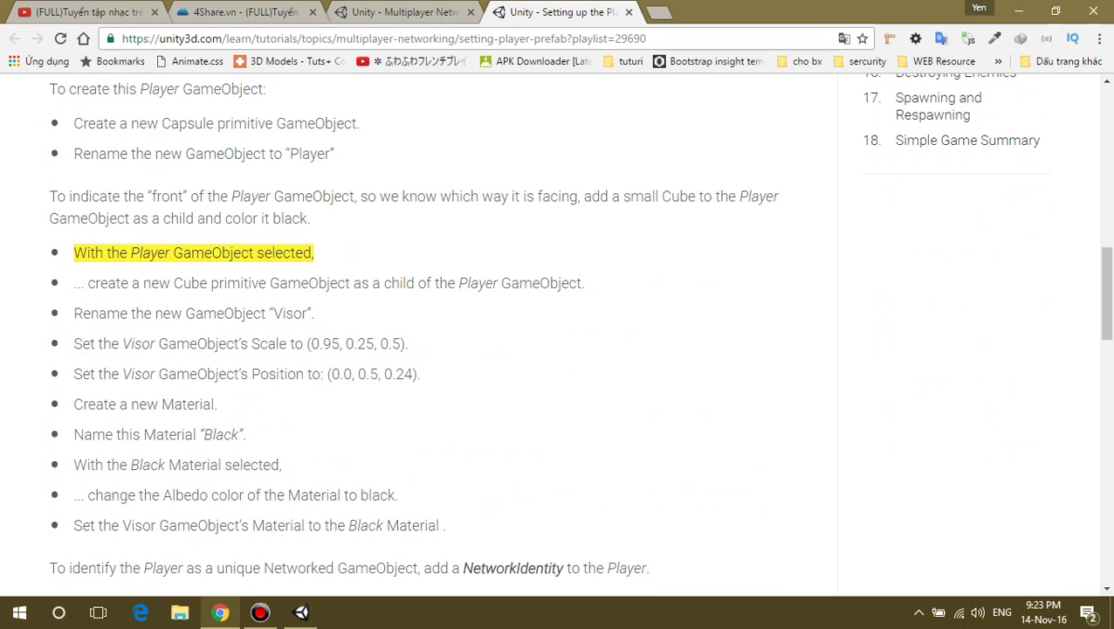
double_click(174, 282)
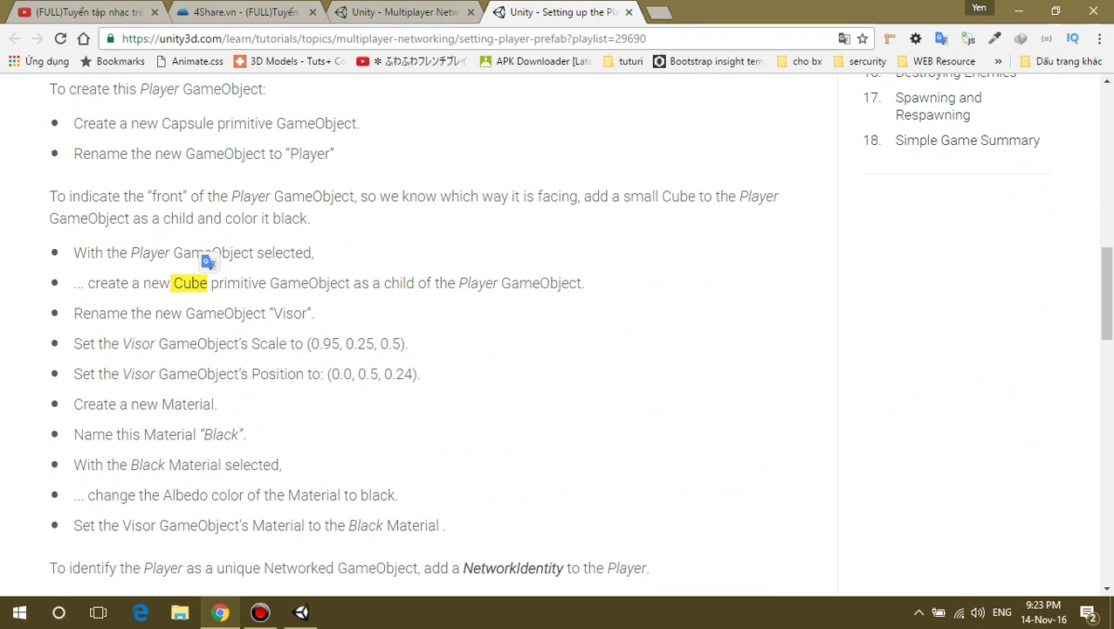
key(alt+Tab)
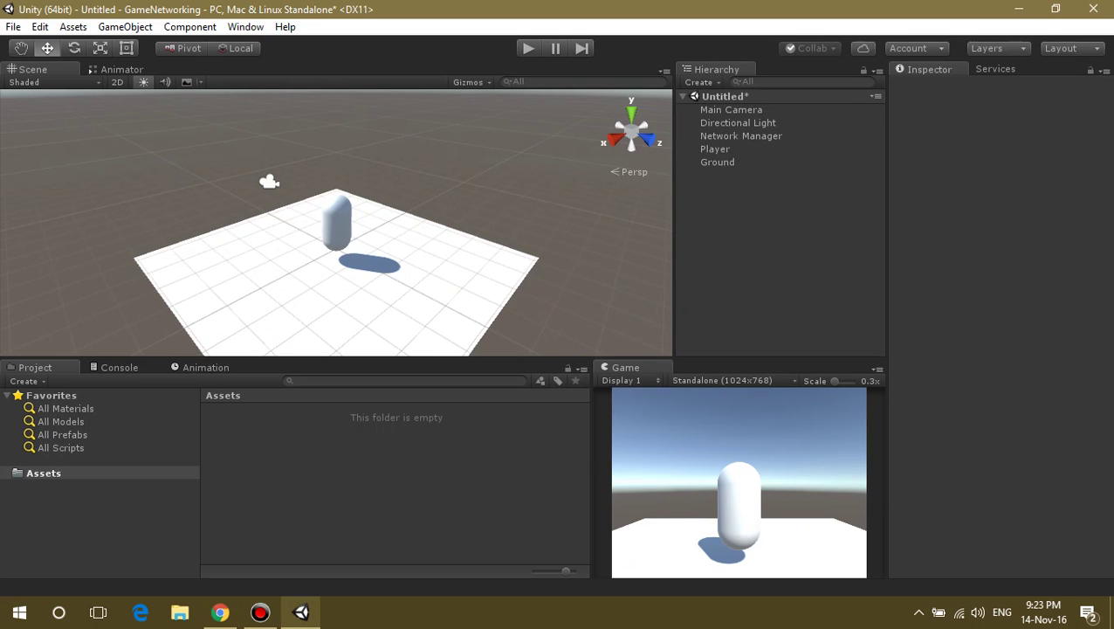
Add a child Cube to Player and scale it to about 0.89 × 0.38 × 0.56.
right_click(721, 148)
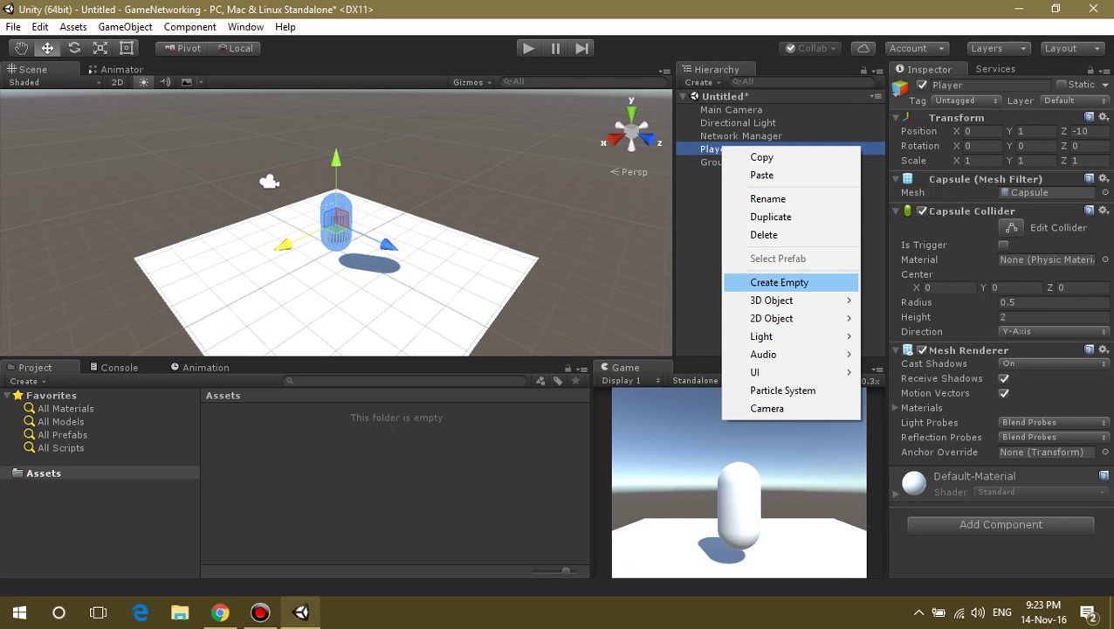
click(913, 300)
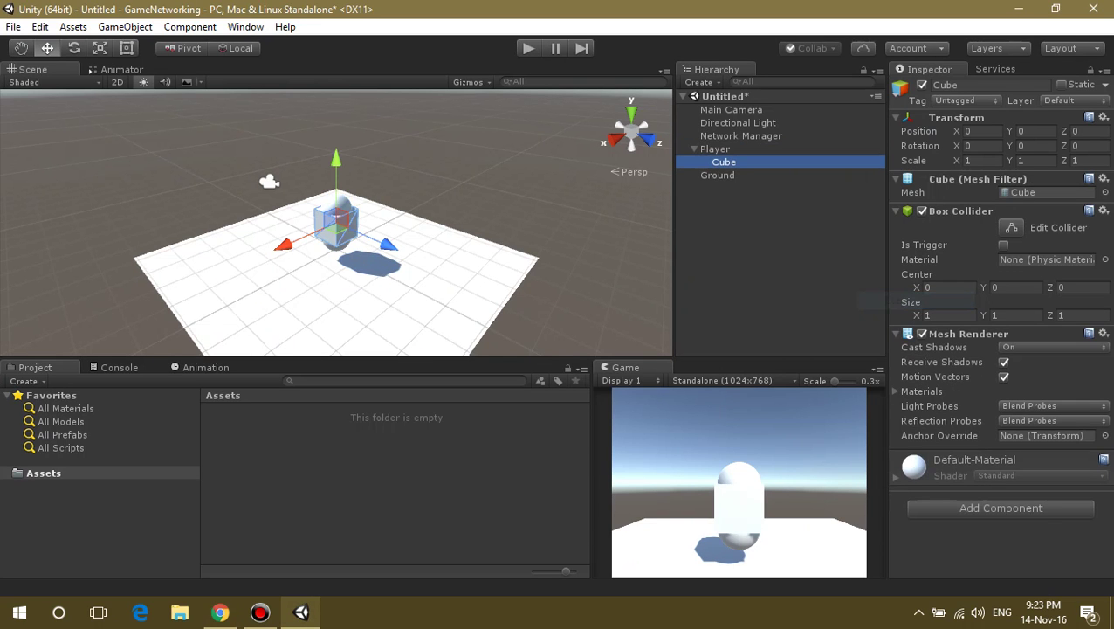
key(f)
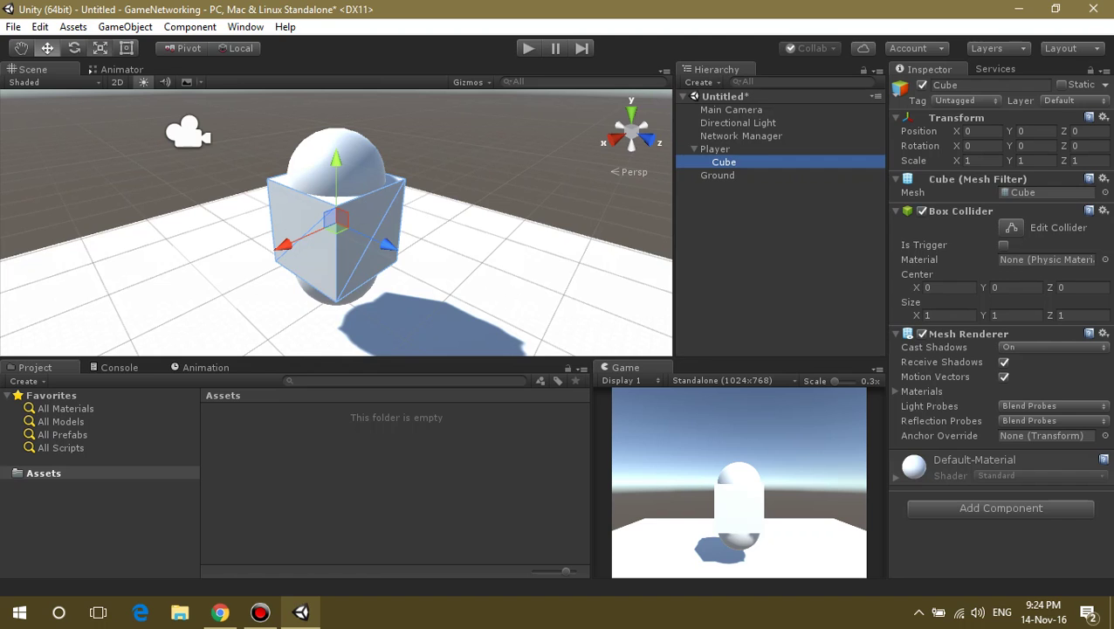
click(100, 48)
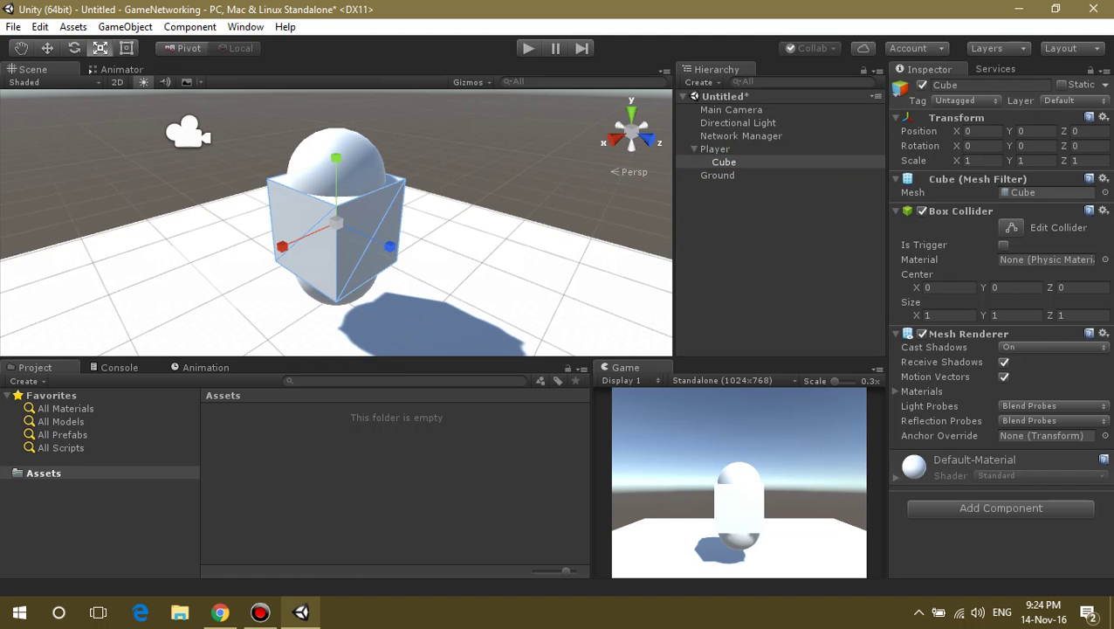
drag(336, 158, 336, 203)
drag(390, 246, 365, 235)
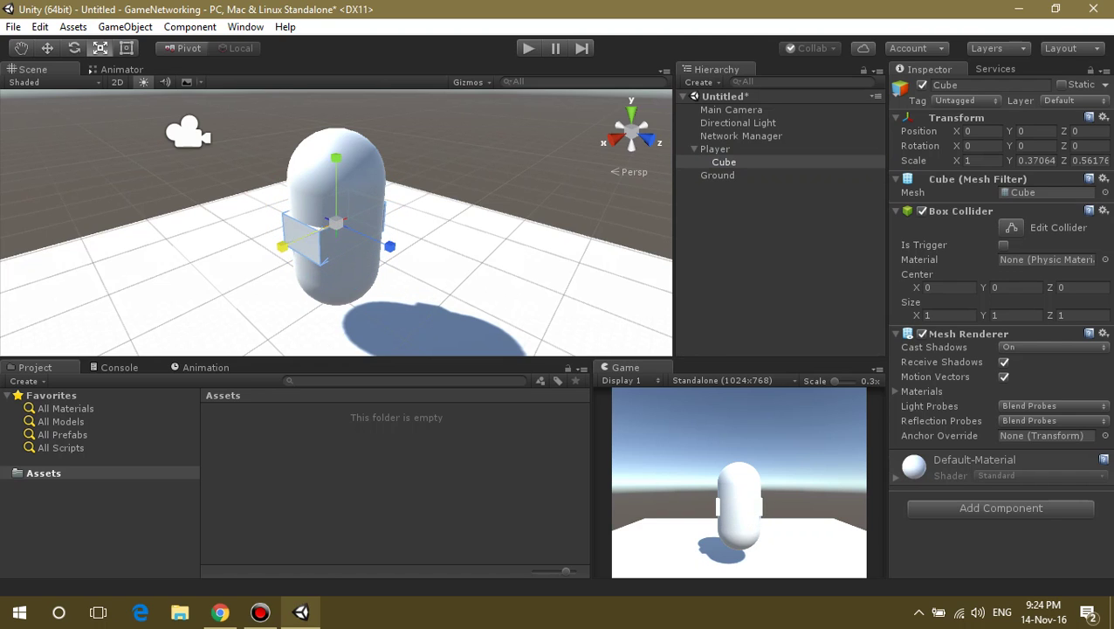
drag(282, 246, 289, 243)
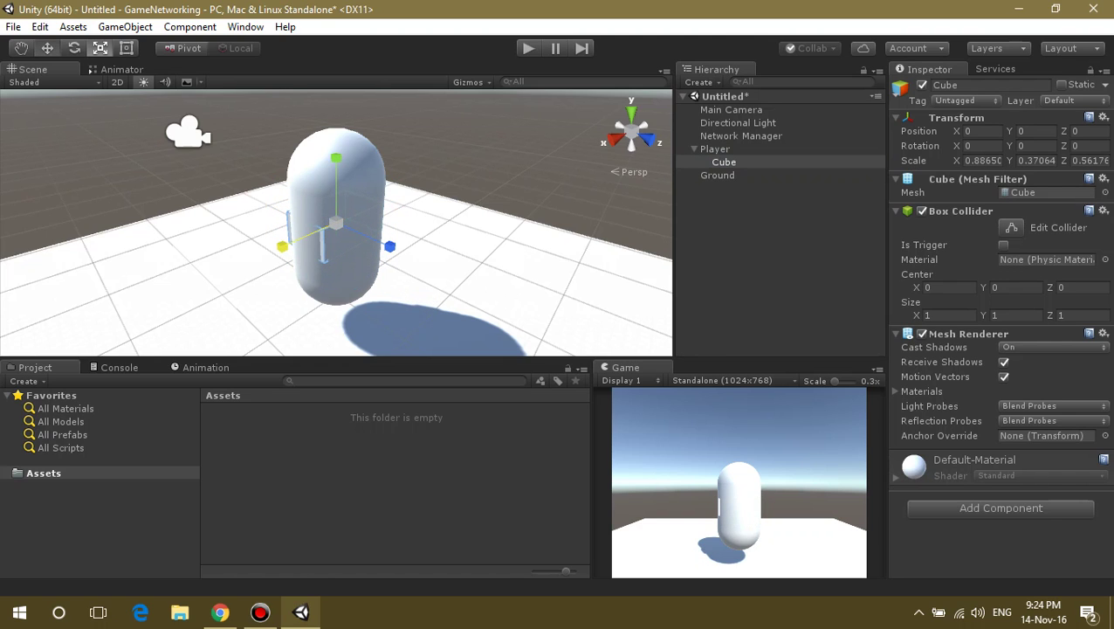
Move the cube up the capsule's body to Y 0.431, Z -0.244.
key(w)
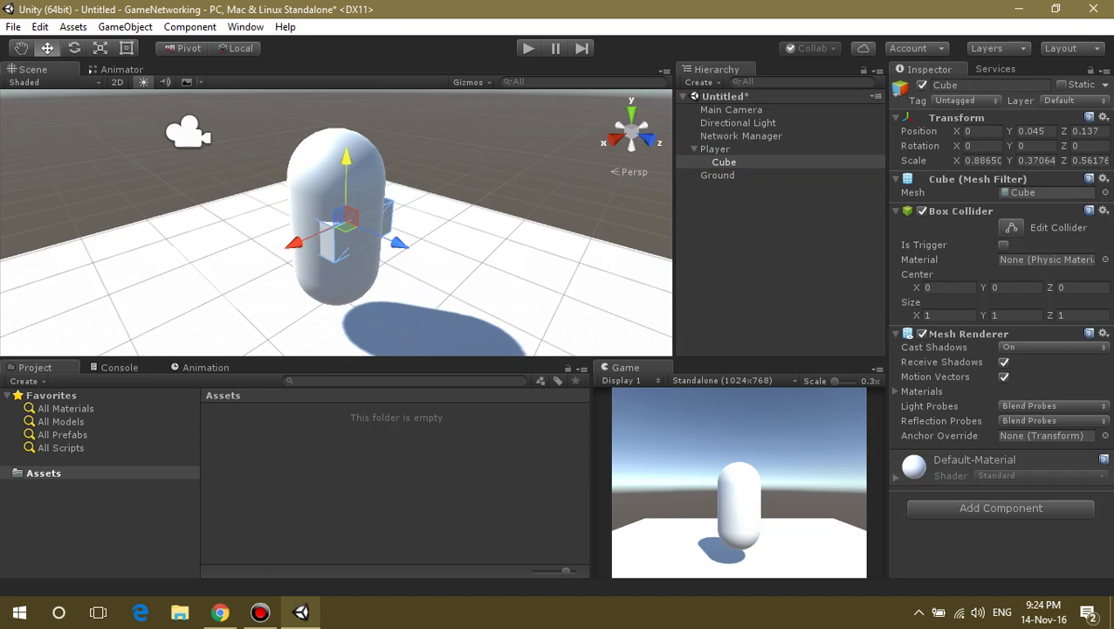
mouse_move(339, 220)
mouse_down()
mouse_move(347, 183)
mouse_move(401, 210)
mouse_up()
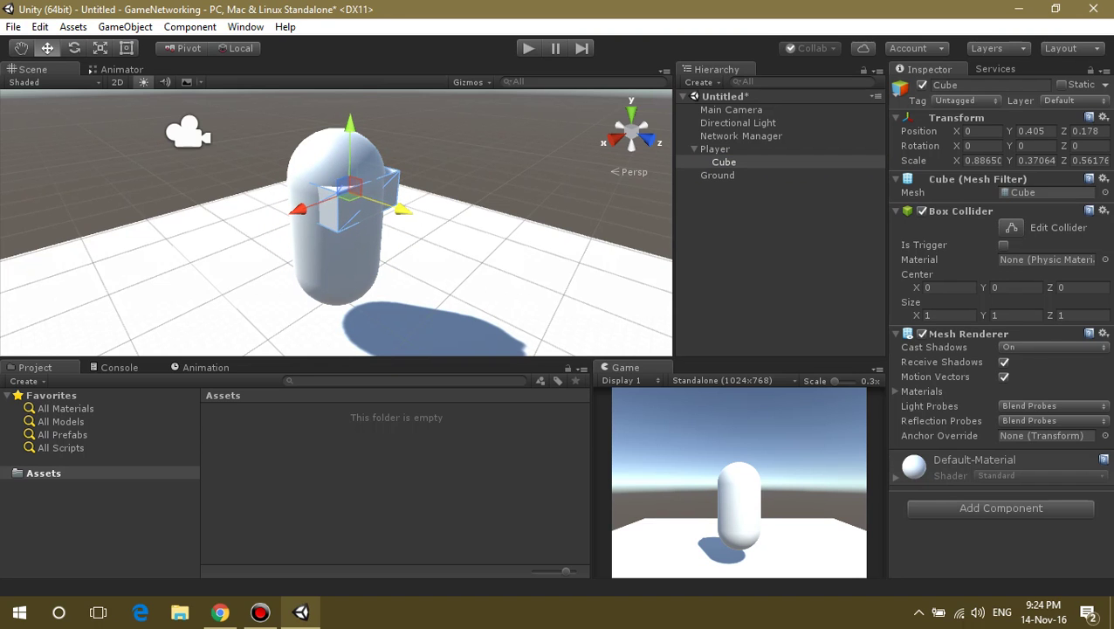
mouse_move(402, 210)
alt+mouse_down()
mouse_move(262, 209)
mouse_move(306, 194)
alt+mouse_up()
drag(246, 162, 244, 158)
mouse_move(261, 218)
alt+mouse_down()
mouse_move(367, 218)
mouse_move(297, 218)
alt+mouse_up()
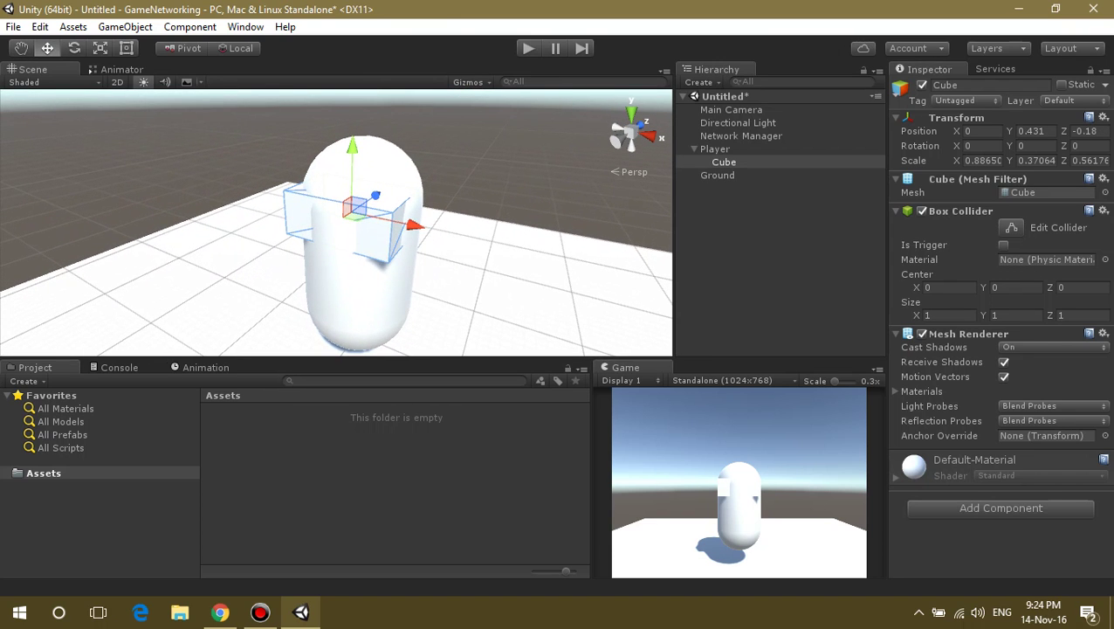
drag(376, 193, 372, 197)
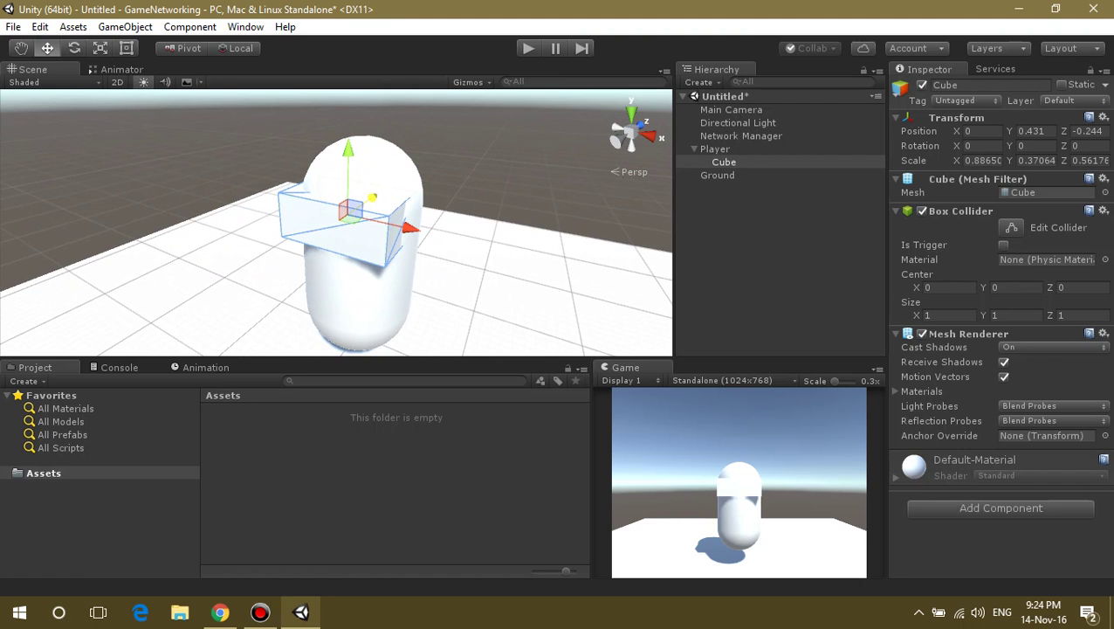
Create a folder named Matearials in Assets and open it.
right_click(35, 472)
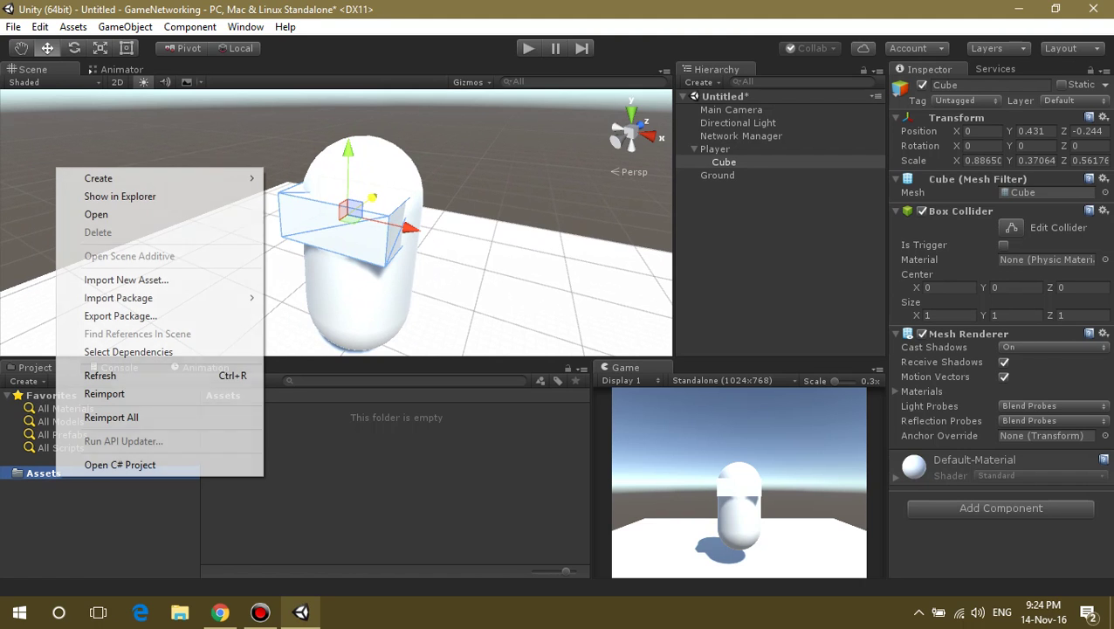
click(120, 464)
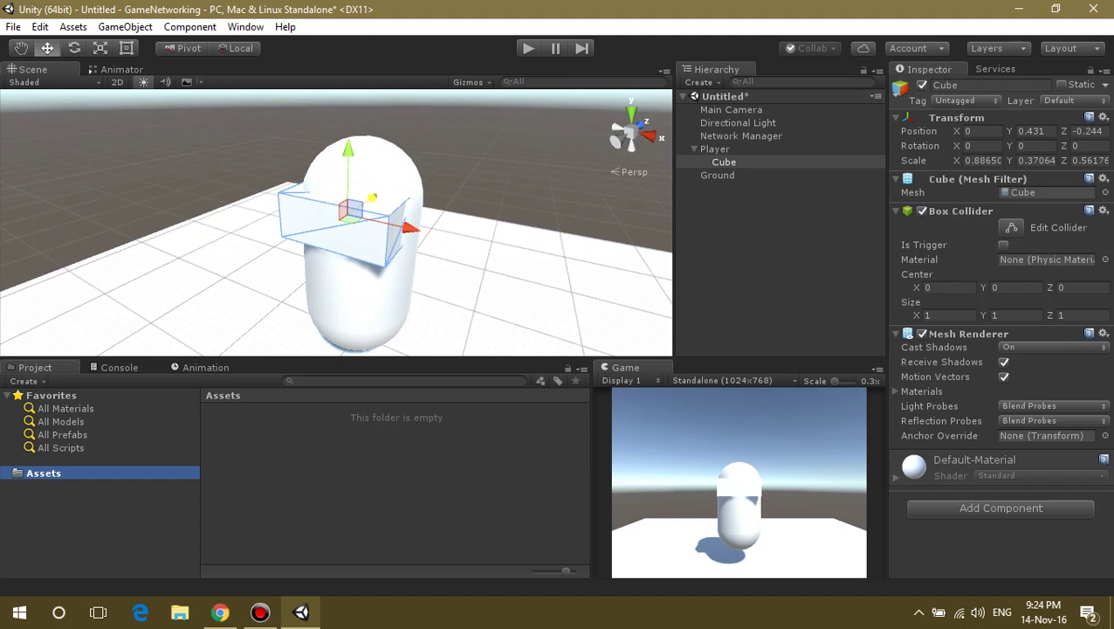
right_click(48, 473)
mouse_move(131, 174)
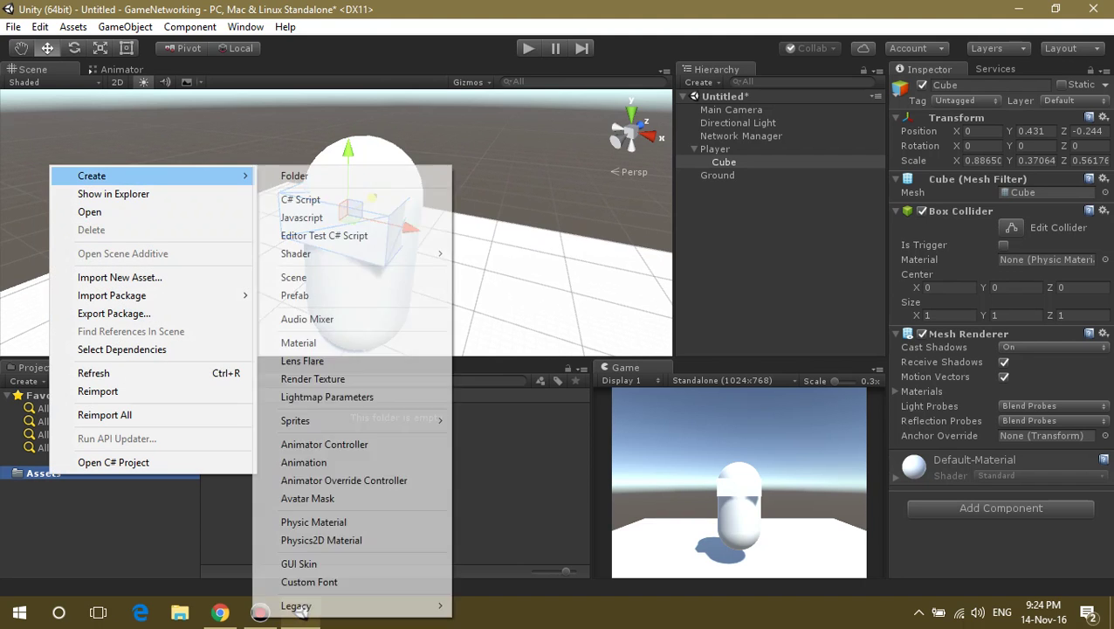
click(295, 176)
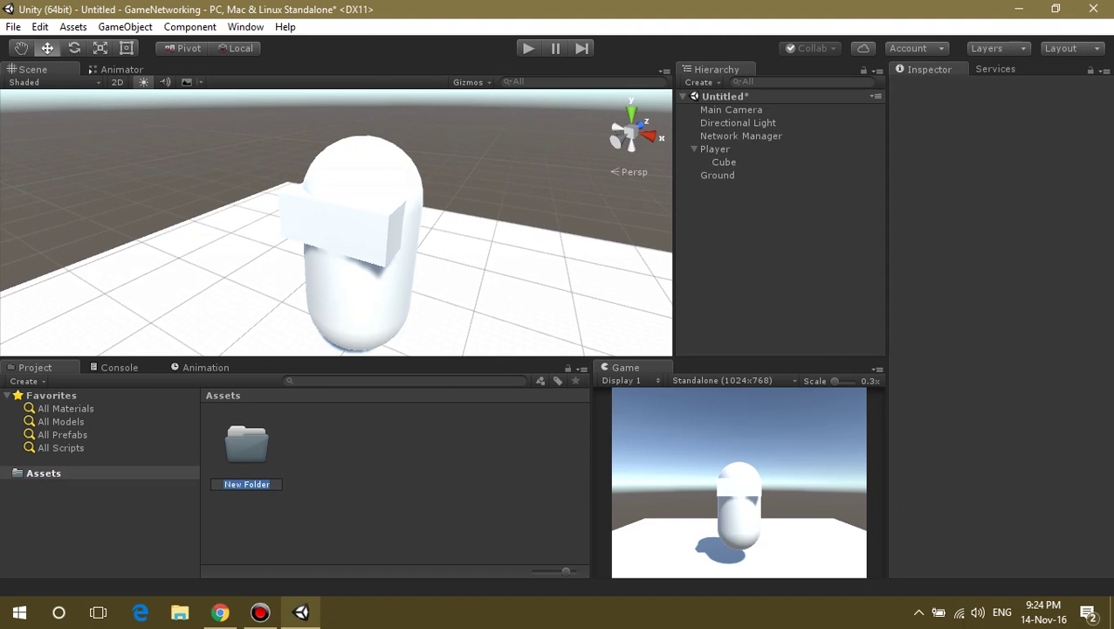
text(Menu)
key(BackSpace)
key(BackSpace)
key(BackSpace)
text(ateari)
text(als)
key(Return)
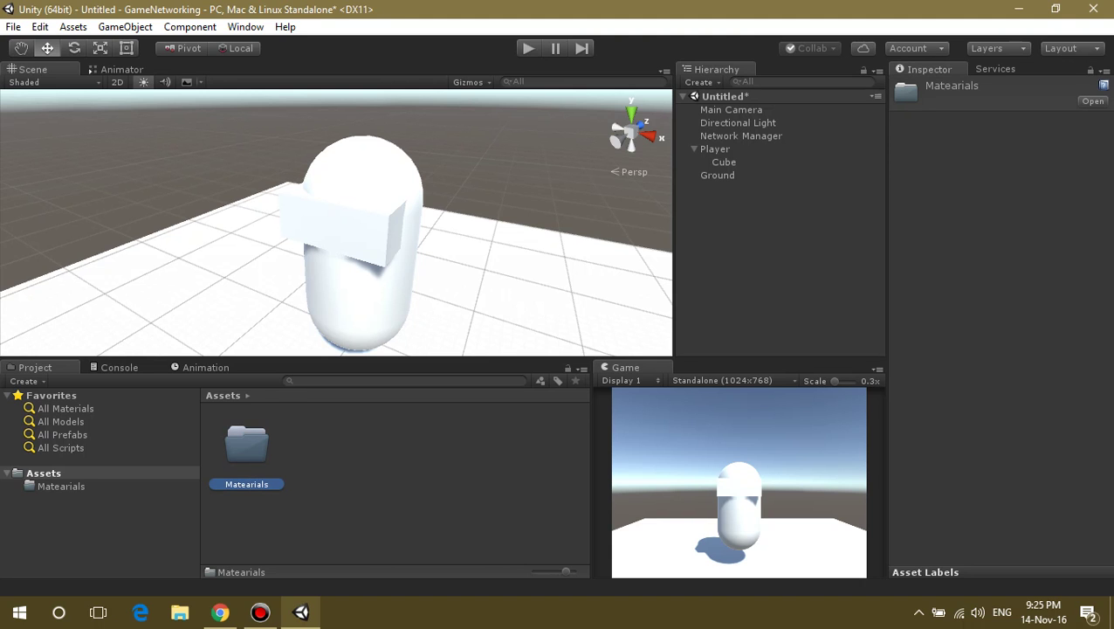
double_click(247, 445)
Create a new material named Glass inside the Matearials folder.
right_click(315, 462)
mouse_move(367, 165)
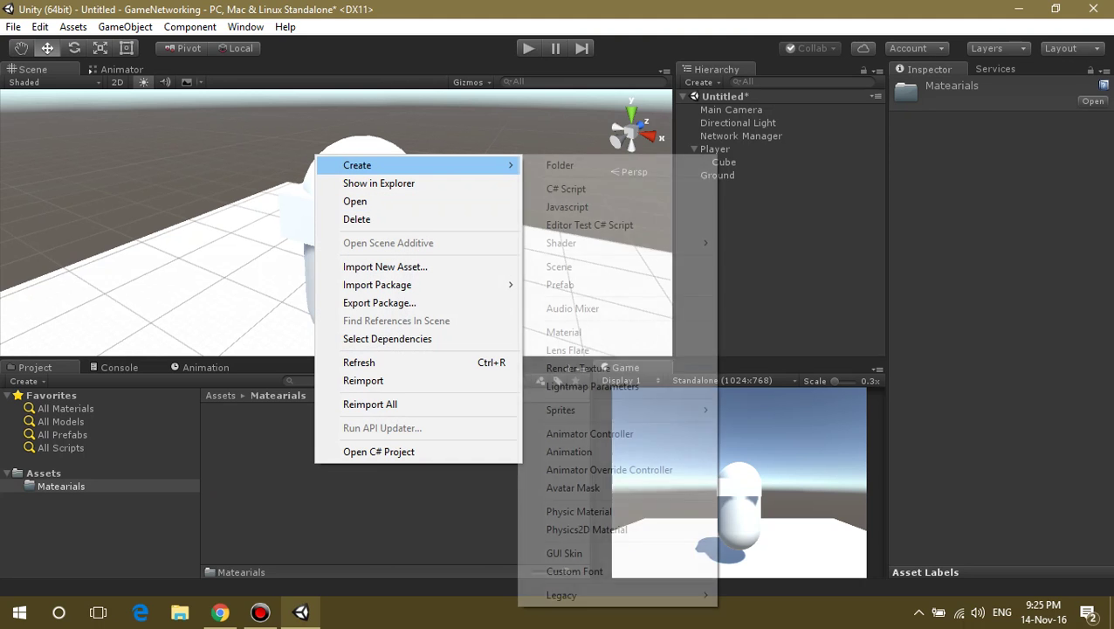
click(564, 332)
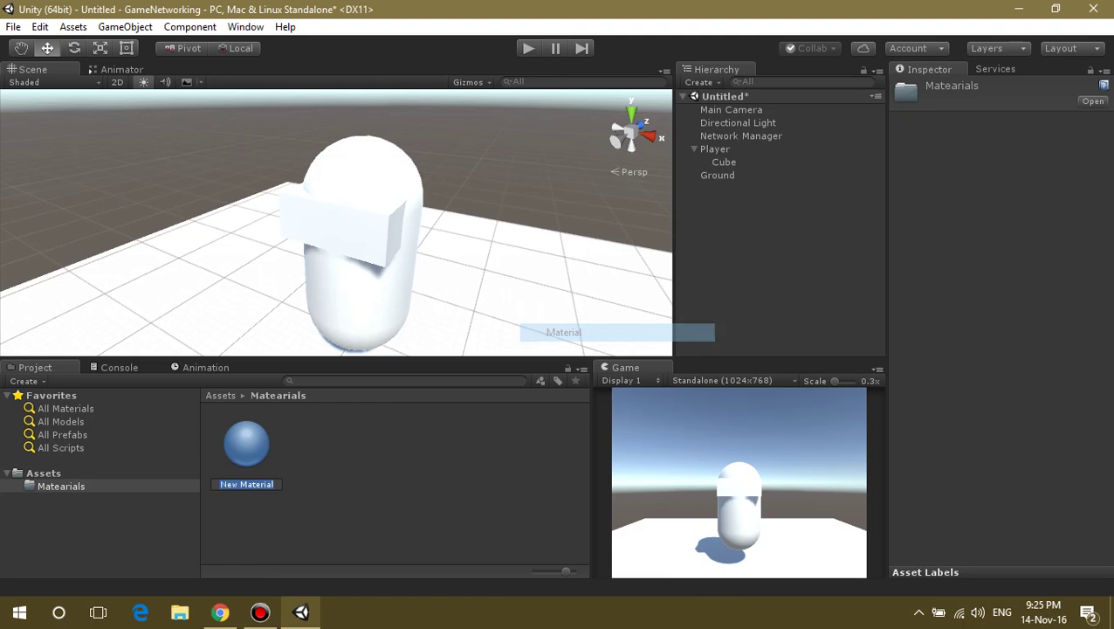
text(G)
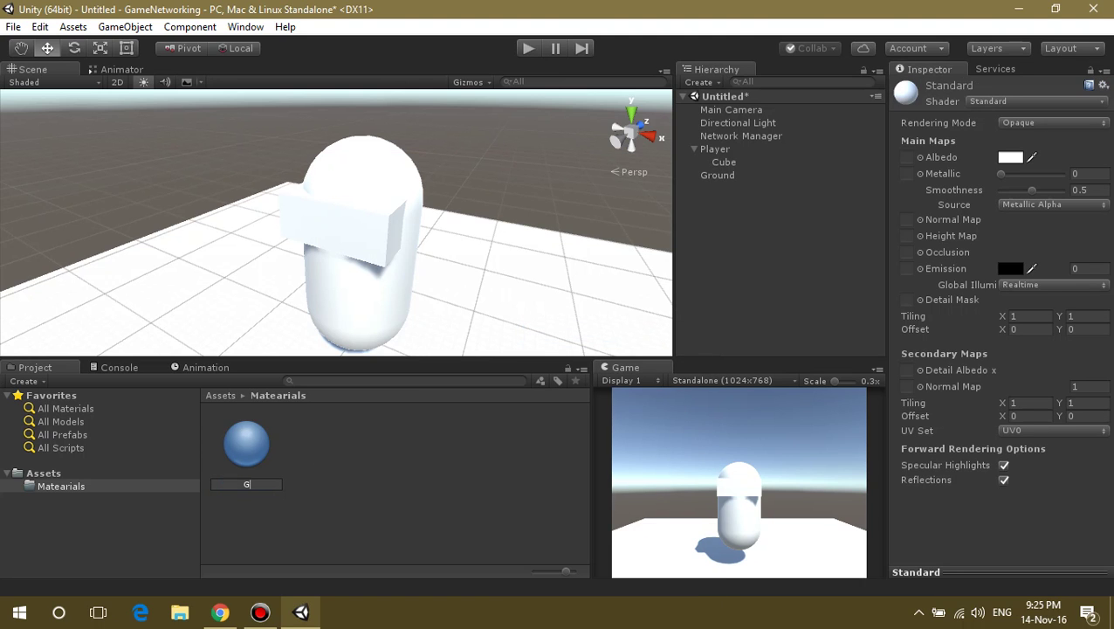
text(las)
key(BackSpace)
key(BackSpace)
text(a)
key(BackSpace)
text(as)
text(s)
key(Return)
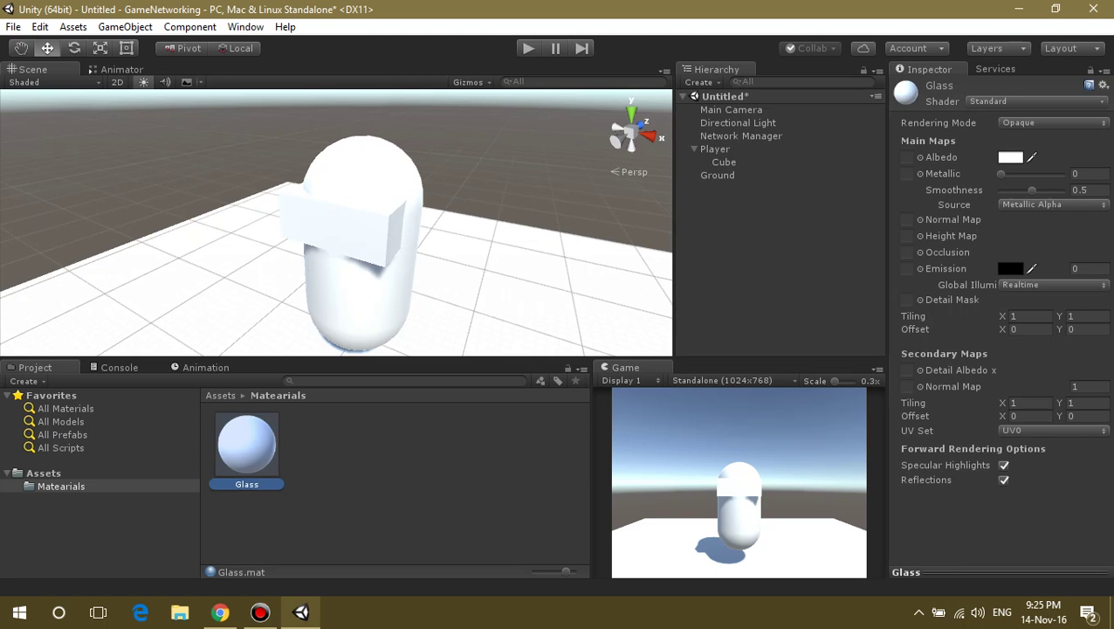
Set the Glass albedo to black and apply it to the small cube.
click(1010, 157)
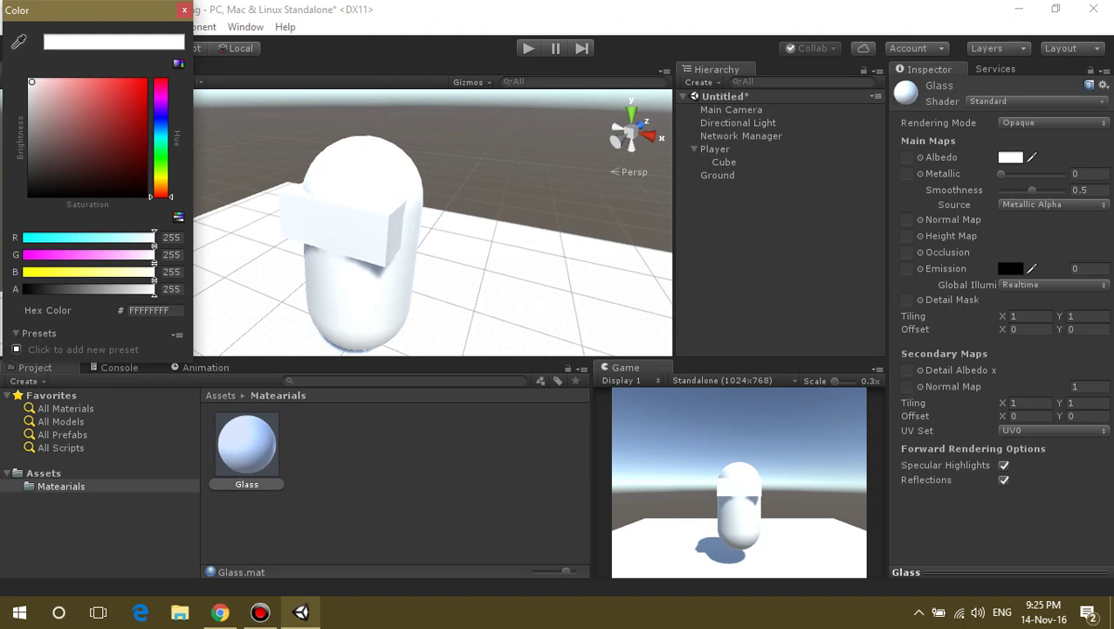
drag(30, 81, 143, 193)
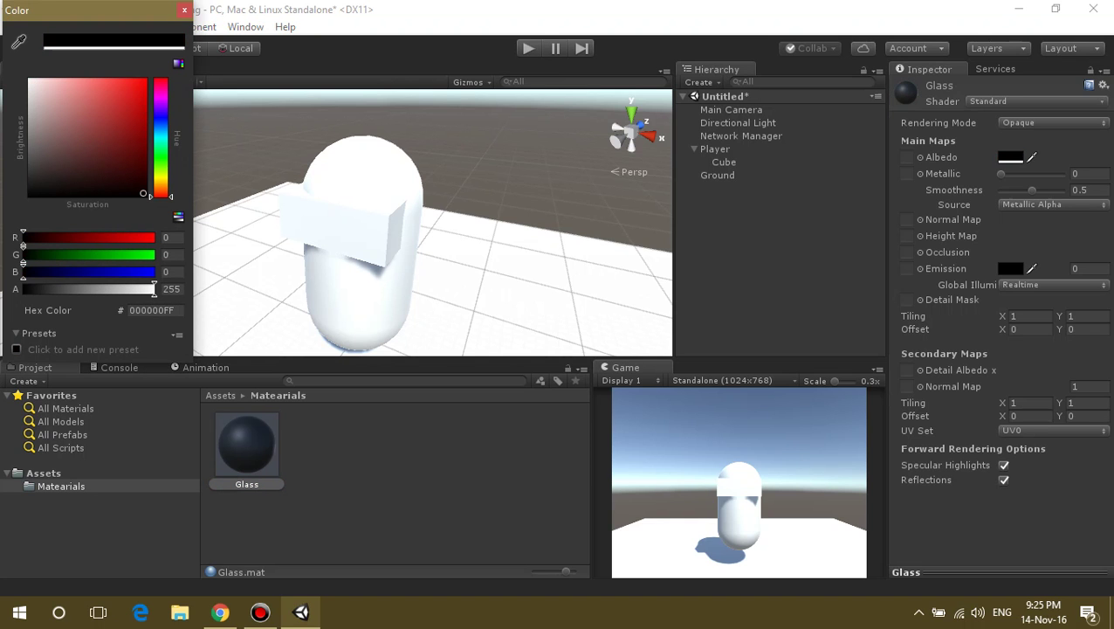
click(184, 10)
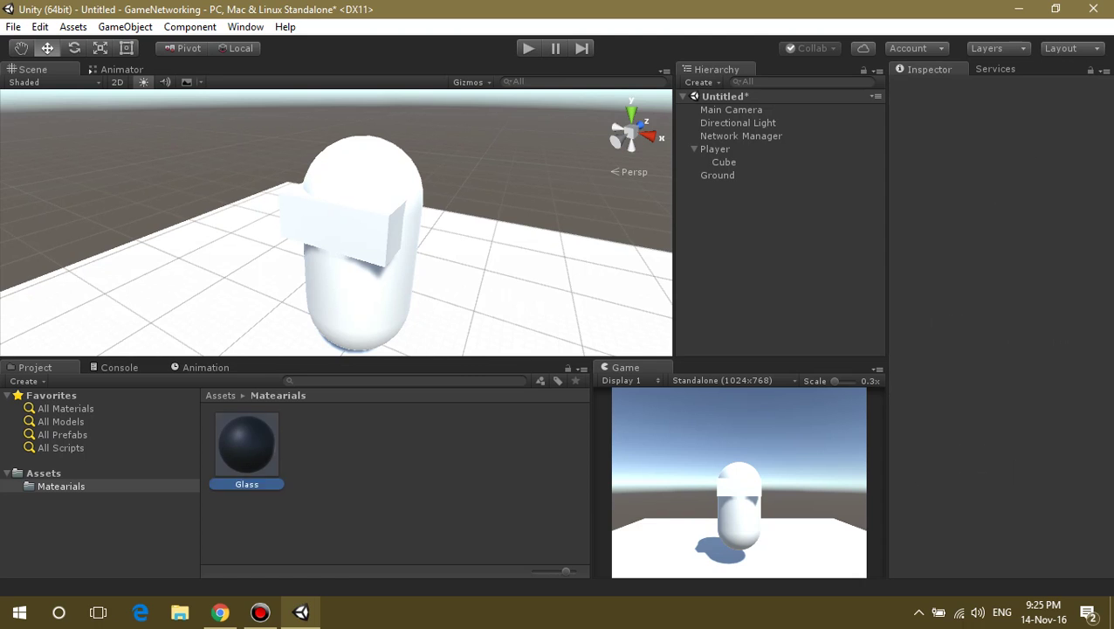
mouse_move(246, 446)
mouse_down()
mouse_move(174, 297)
mouse_move(340, 227)
mouse_up()
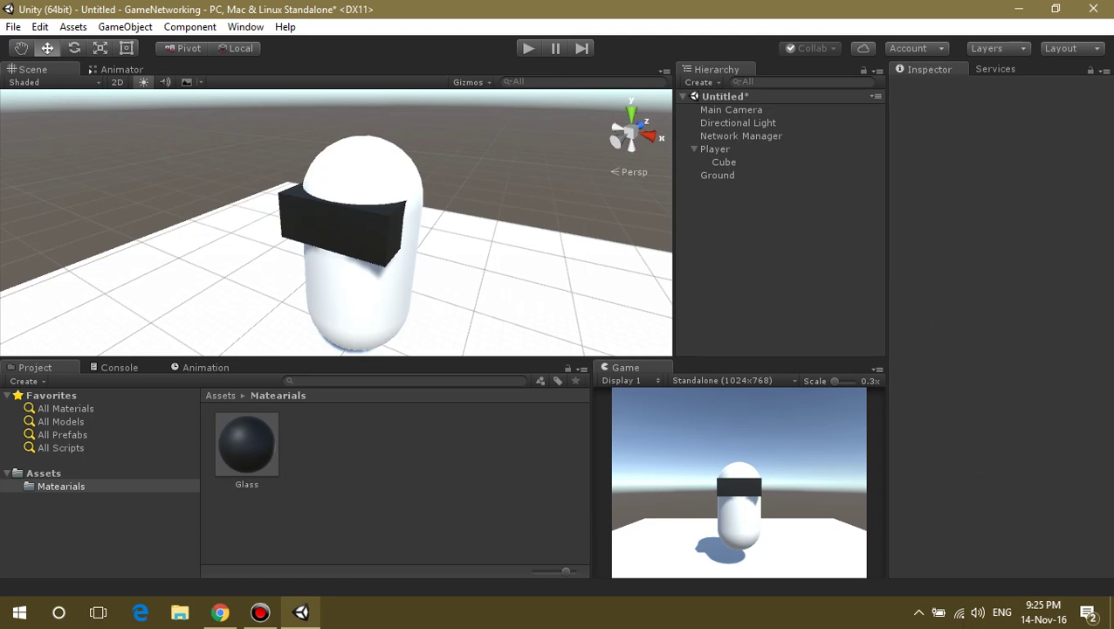
Move the cube to Y 0.514, Z -0.195 and rename it 'viso'.
click(724, 162)
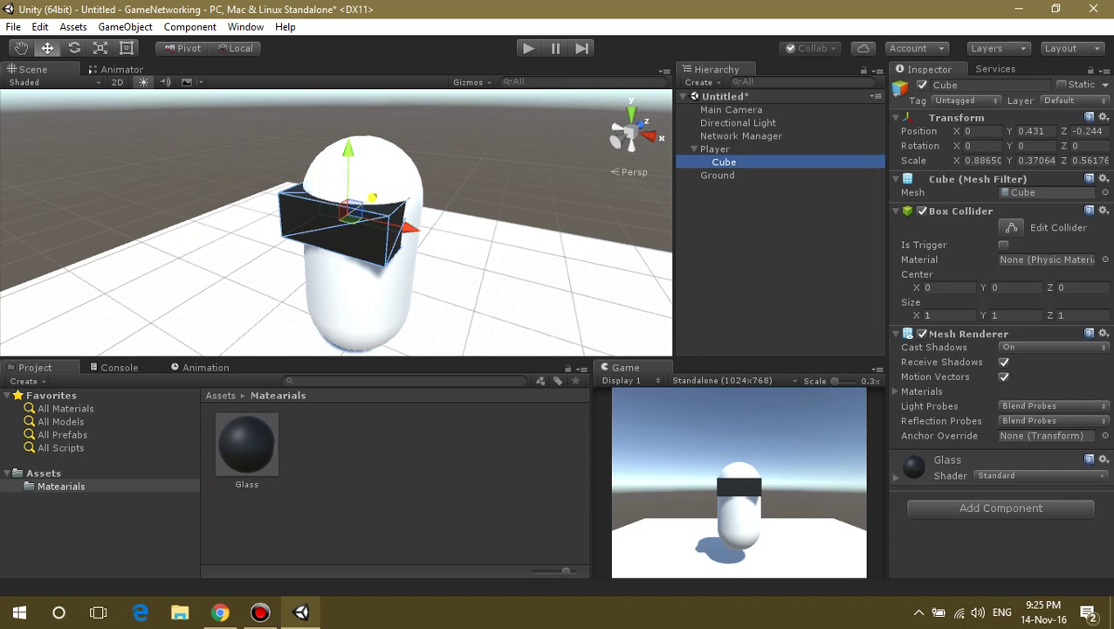
mouse_move(1064, 131)
mouse_down()
mouse_move(1076, 131)
mouse_move(1023, 131)
mouse_up()
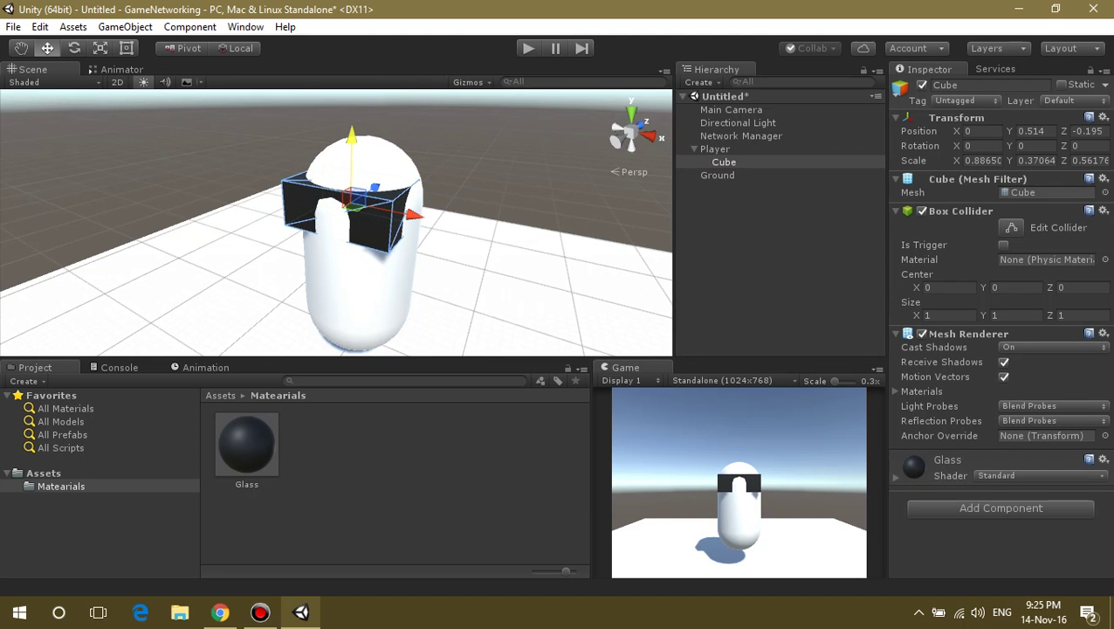
key(F2)
text(viso)
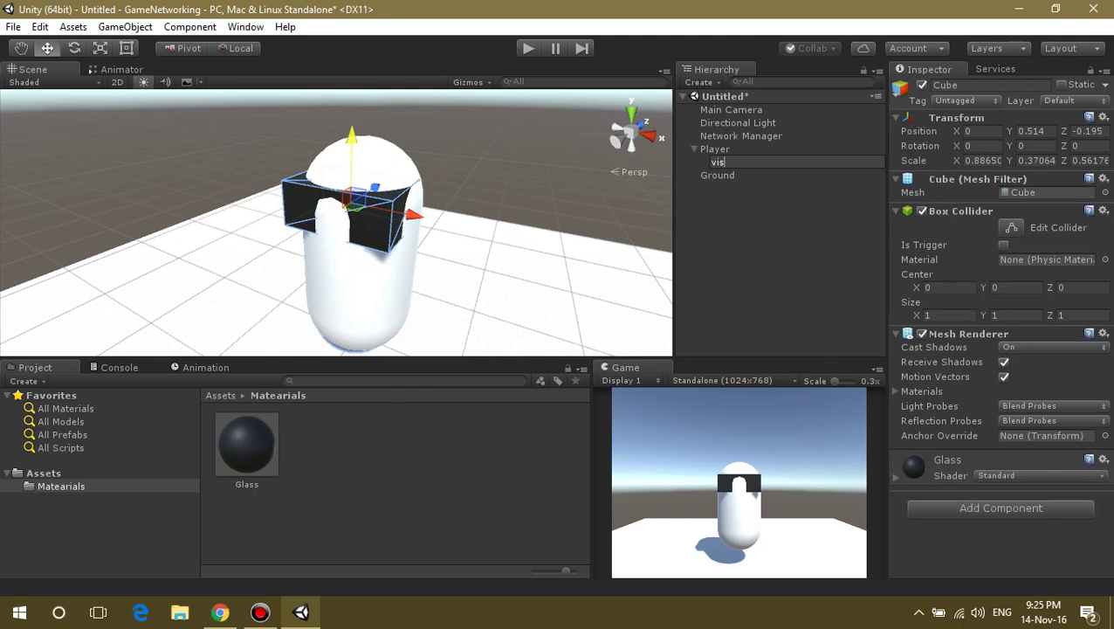
key(Return)
Correct the cube's name to Visor.
key(alt+Tab)
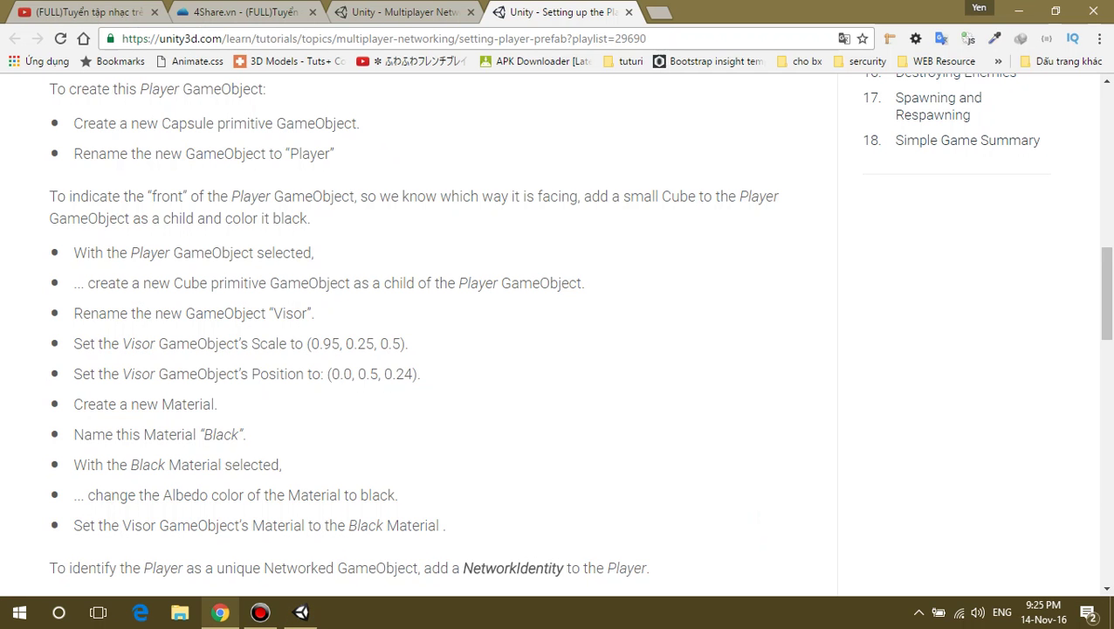
key(alt+Tab)
key(Up)
key(Down)
key(F2)
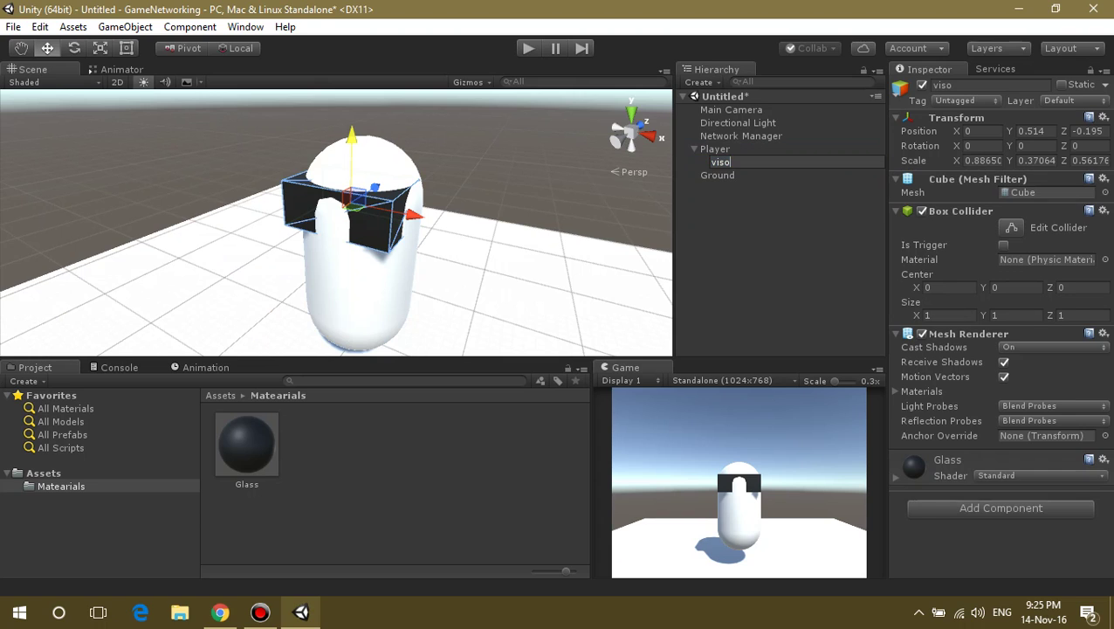
text(r)
key(Home)
key(Delete)
text(V)
key(Return)
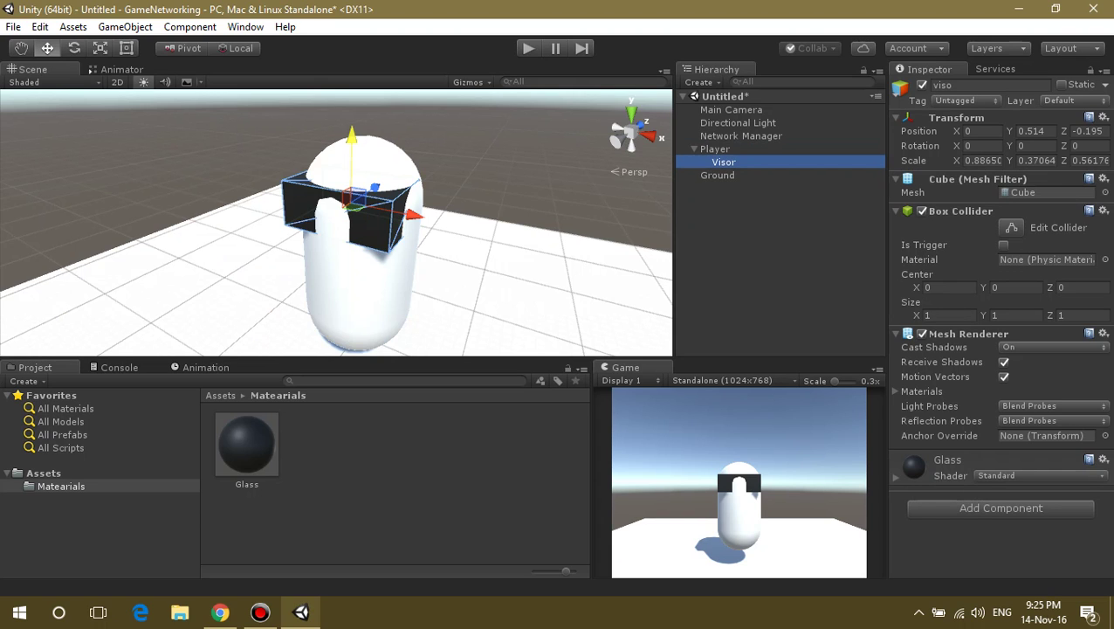
Create a Body material with a light pink albedo colour.
right_click(353, 453)
mouse_move(394, 156)
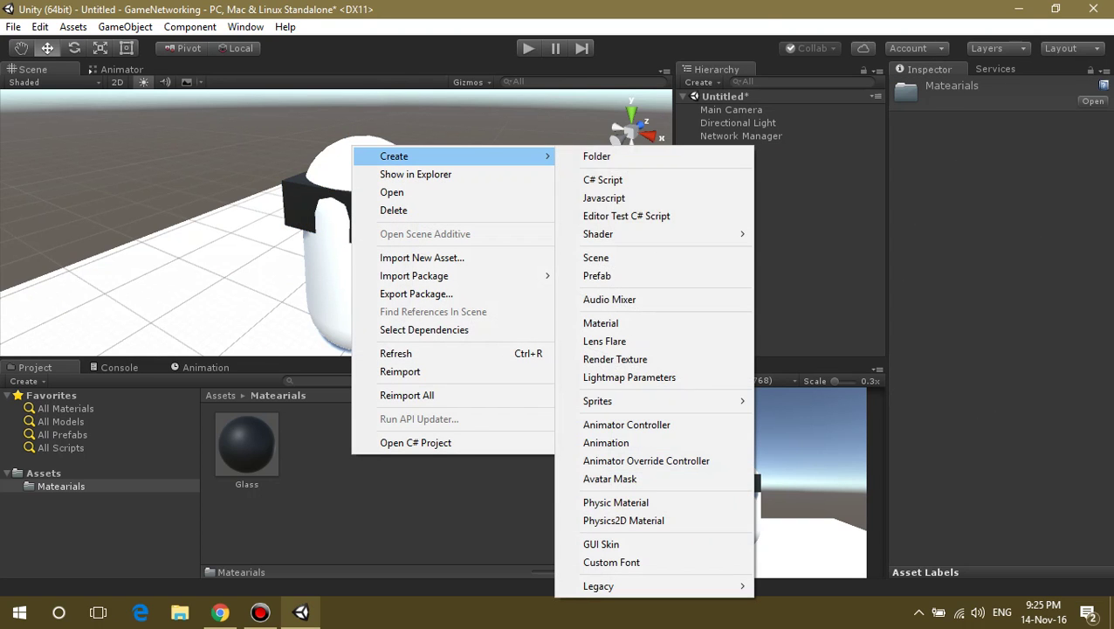
click(612, 323)
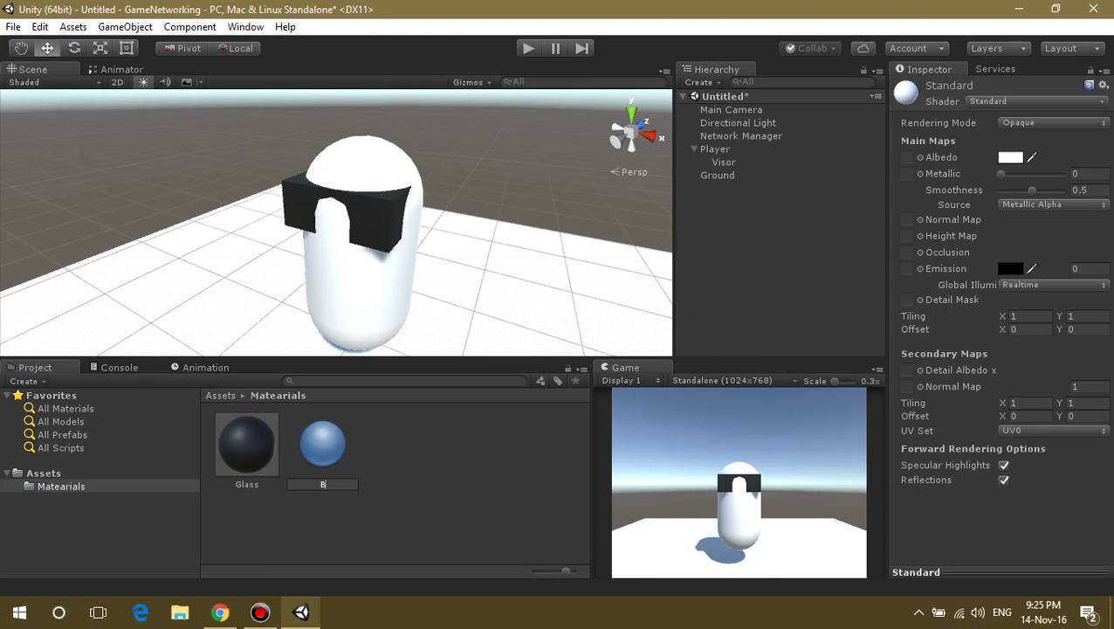
text(Body)
key(Return)
click(1011, 157)
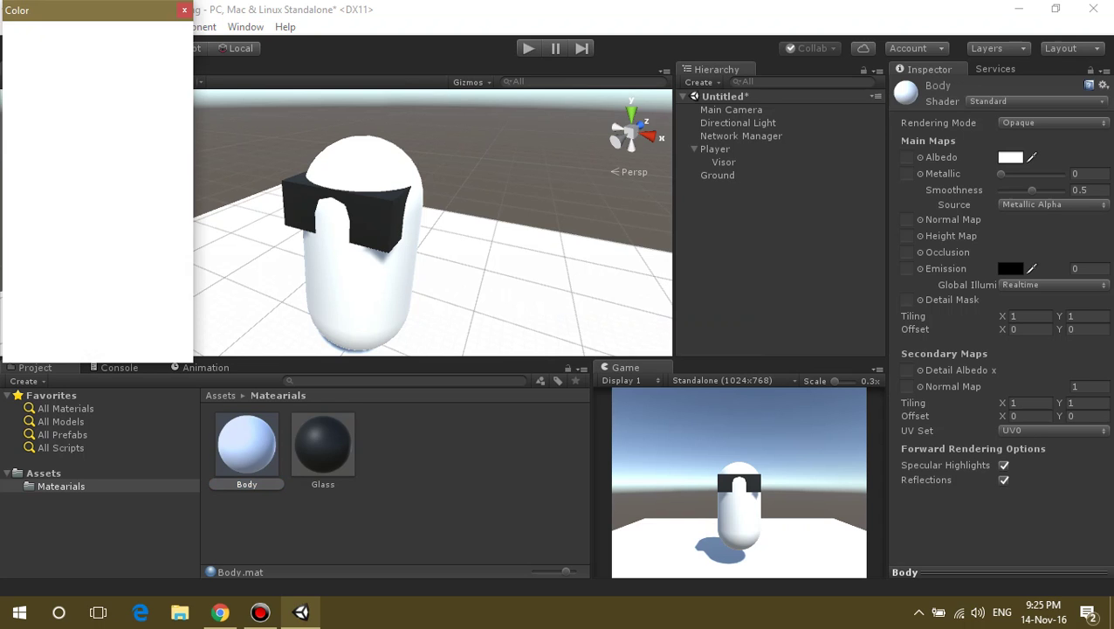
click(63, 92)
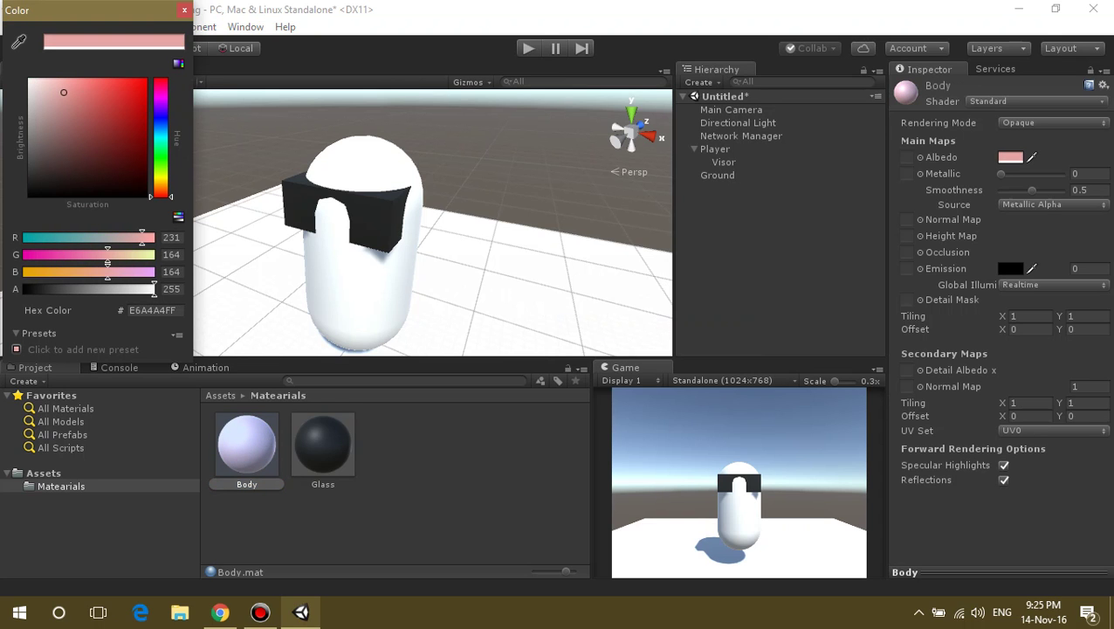
drag(107, 265, 151, 272)
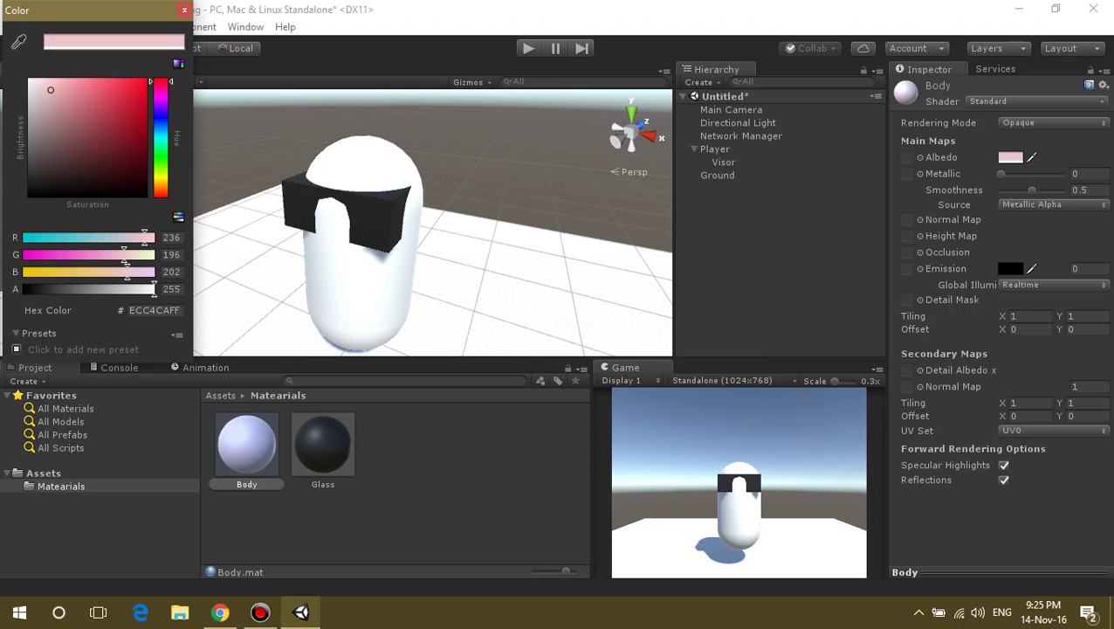
click(184, 9)
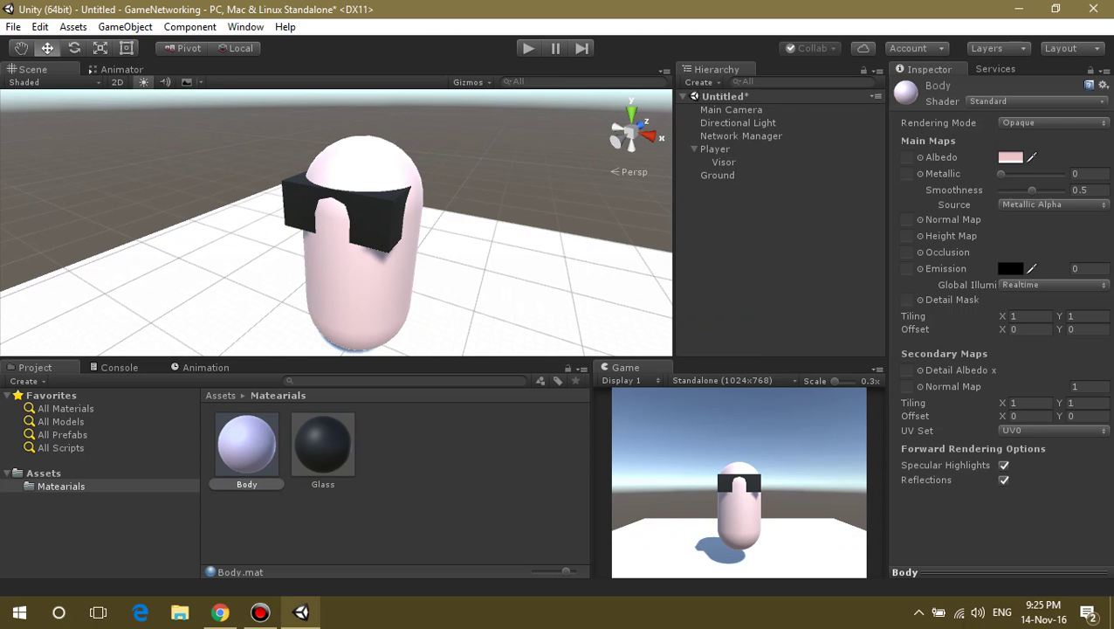
Create a Grass material with a green albedo colour.
right_click(413, 447)
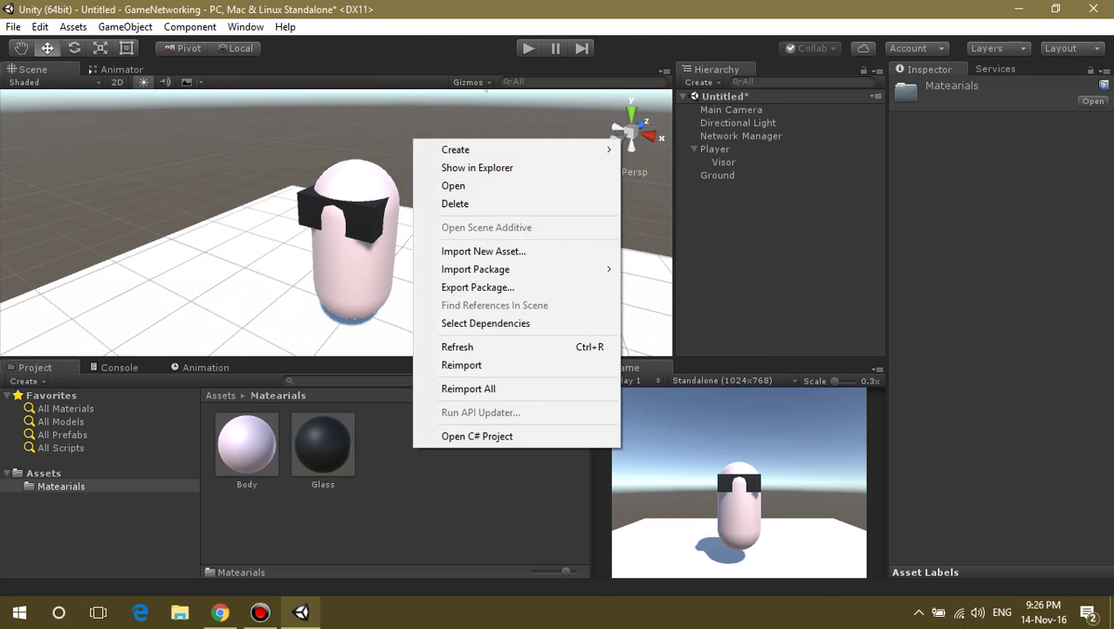
mouse_move(489, 149)
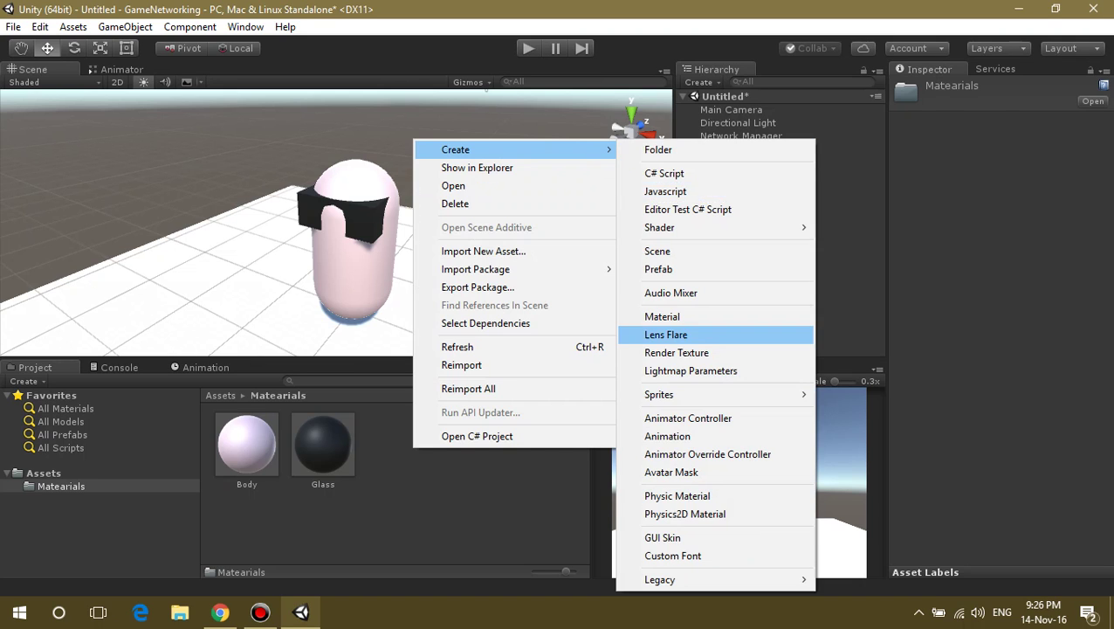
click(662, 316)
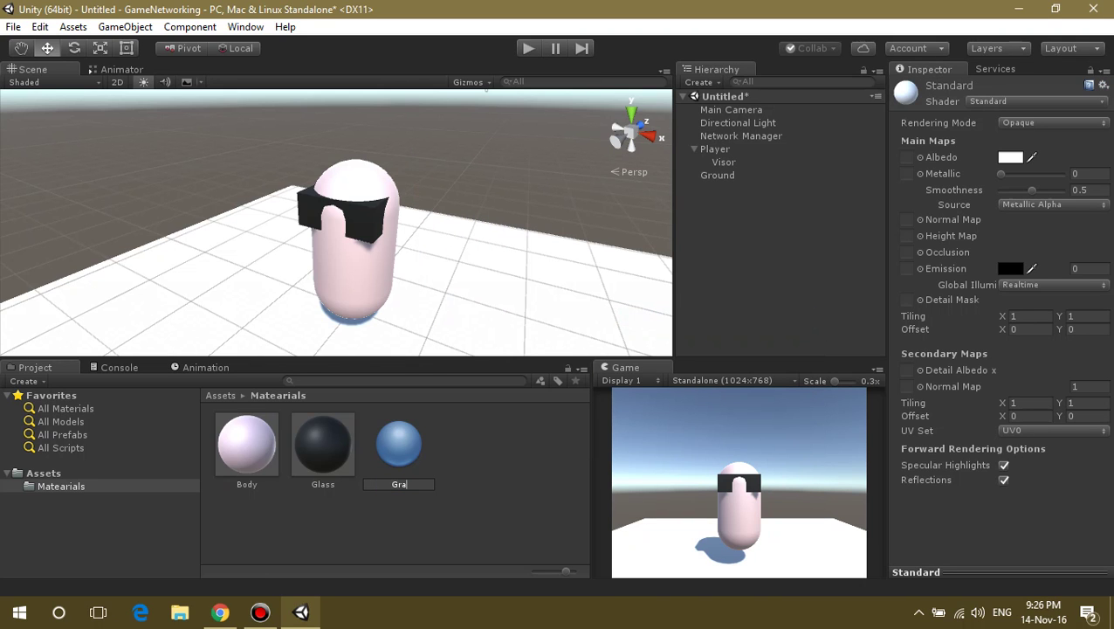
text(Grass)
key(Return)
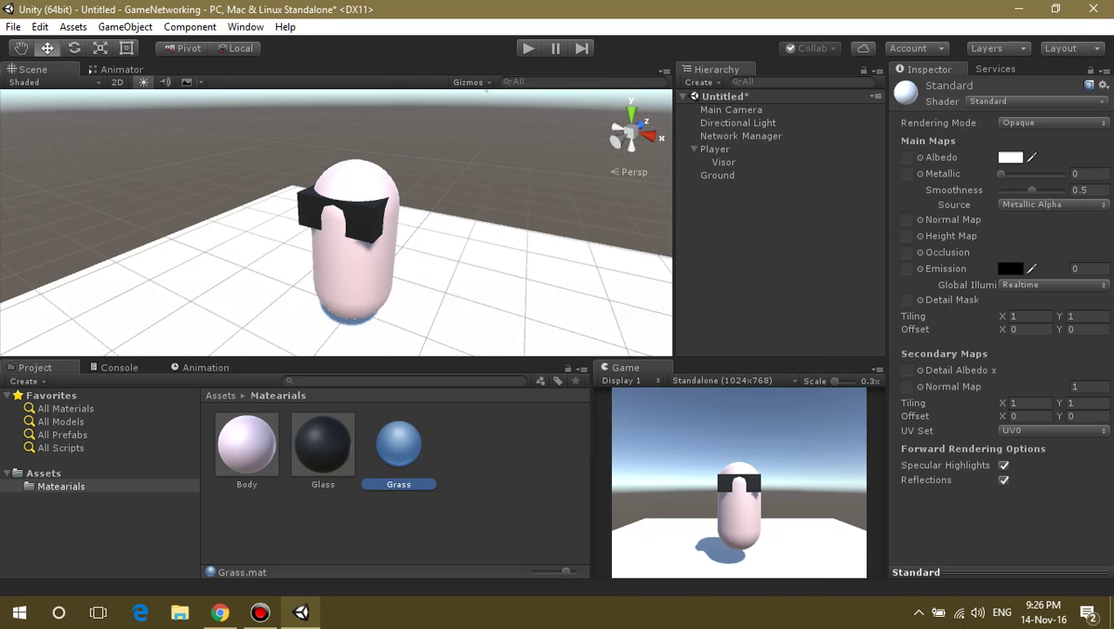
click(1010, 158)
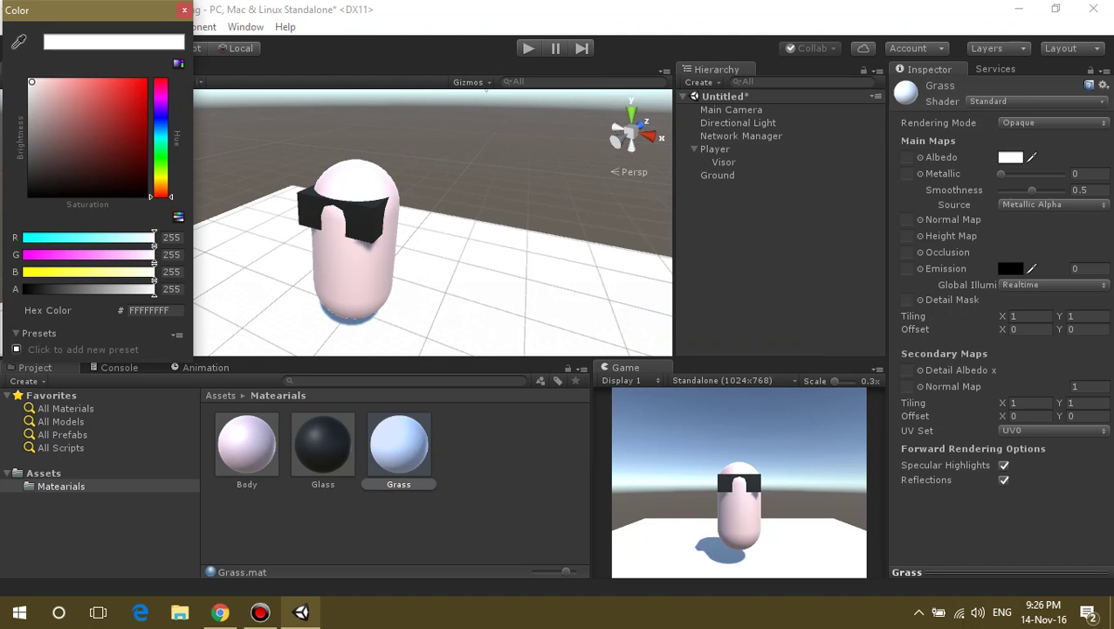
click(160, 152)
drag(130, 96, 143, 108)
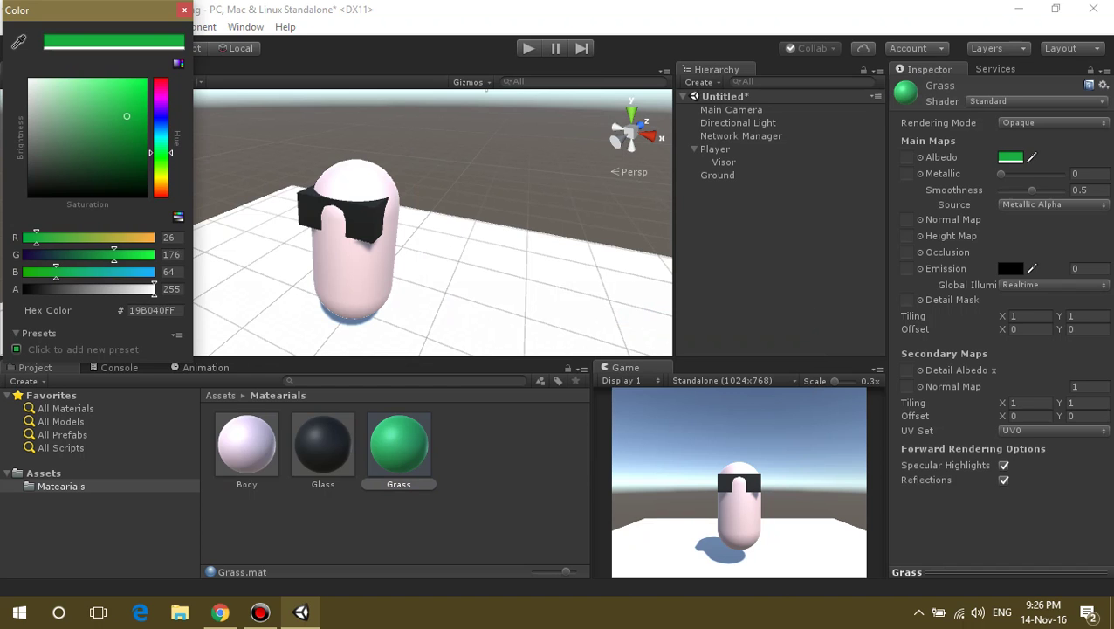
click(184, 9)
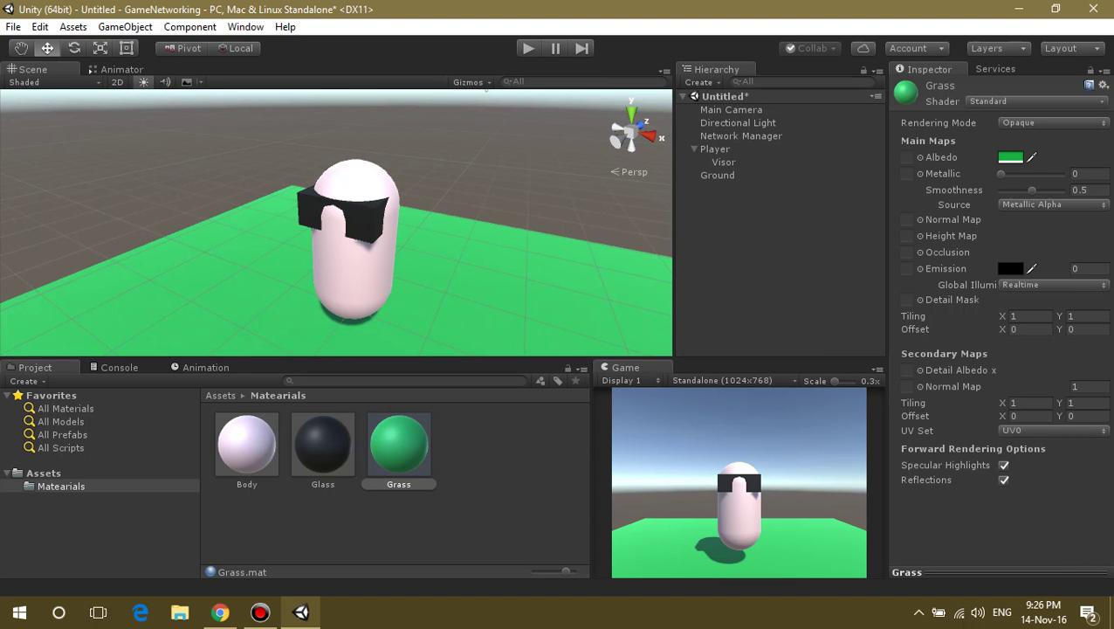
Lower the Player capsule to Y 0.54, then switch to the tutorial.
click(714, 148)
drag(1008, 131, 998, 131)
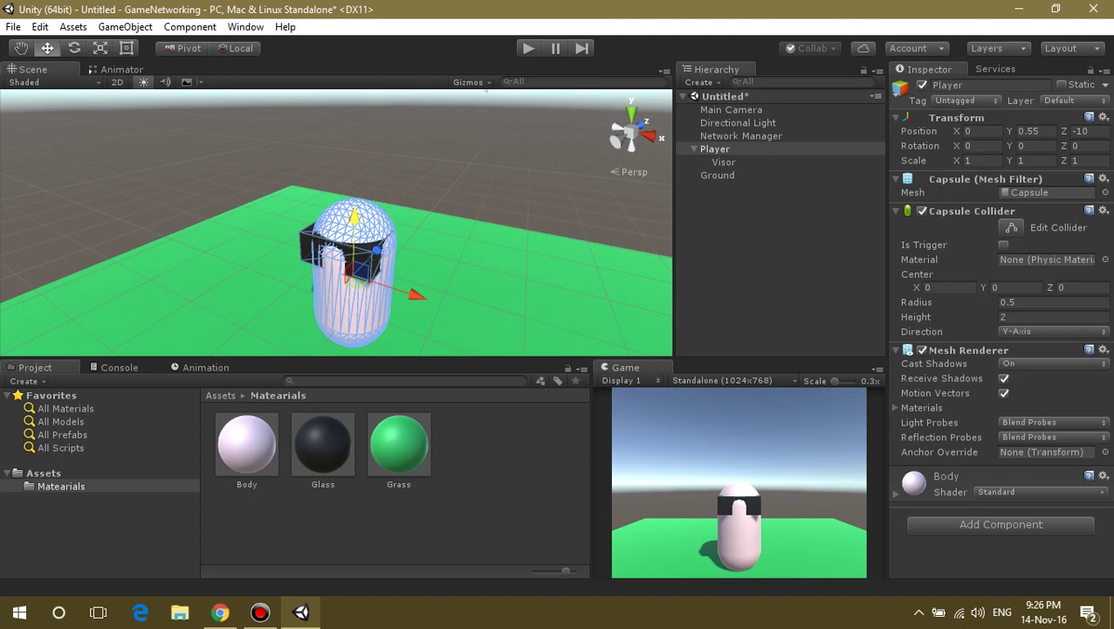
drag(354, 216, 353, 216)
key(alt+Tab)
Read the NetworkIdentity section, marking Local Player Authority and the Network > NetworkIdentity path.
scroll(420, 331, down, 5)
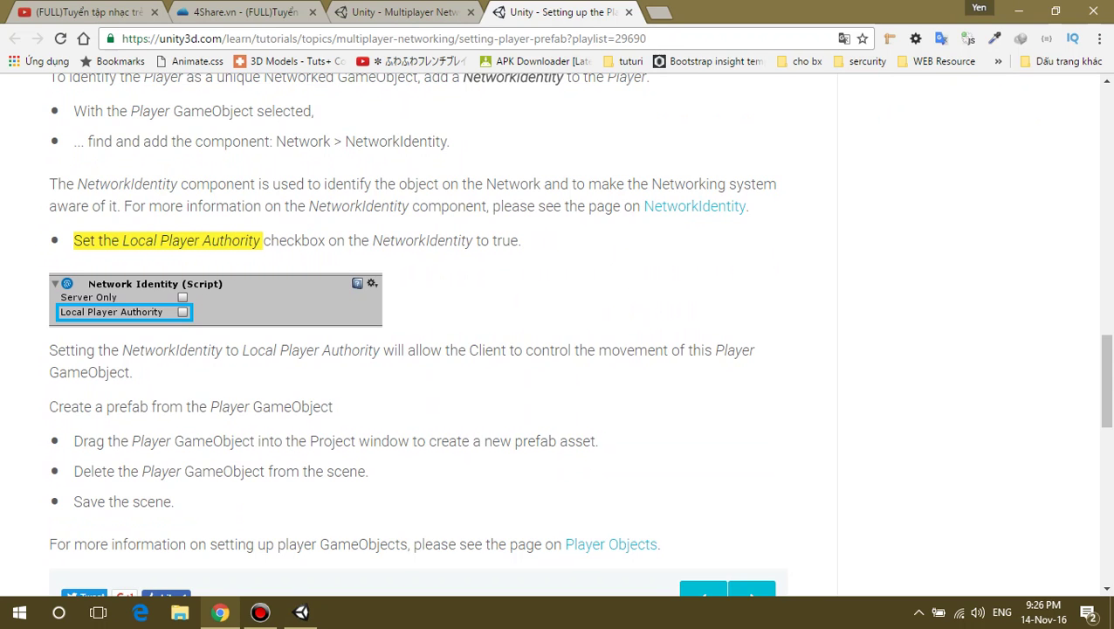
drag(257, 240, 260, 240)
scroll(576, 334, up, 2)
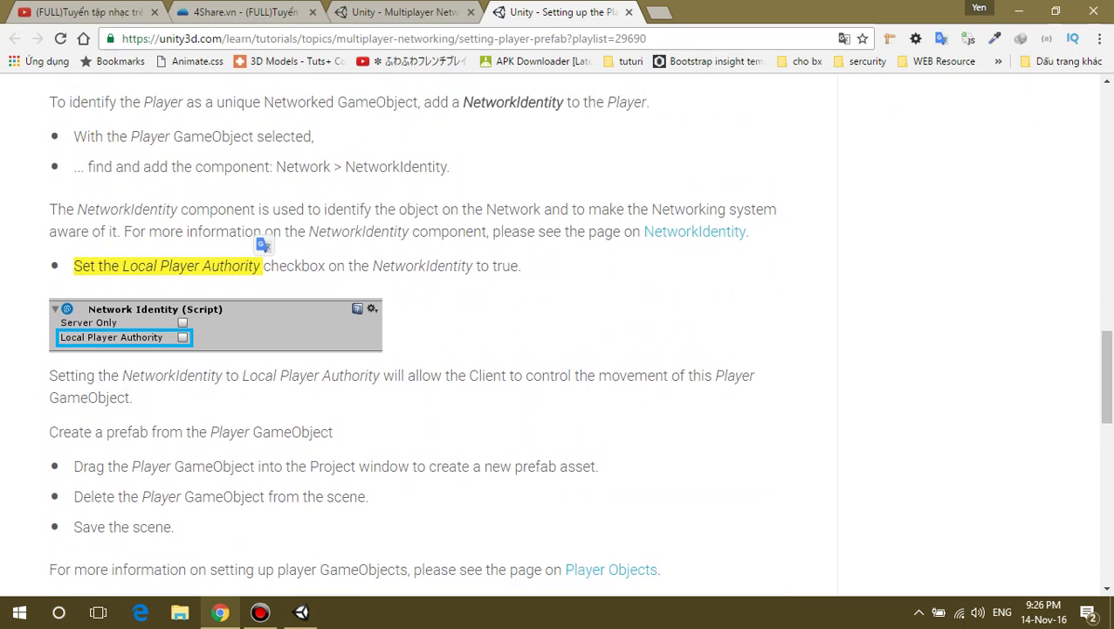
scroll(411, 339, up, 1)
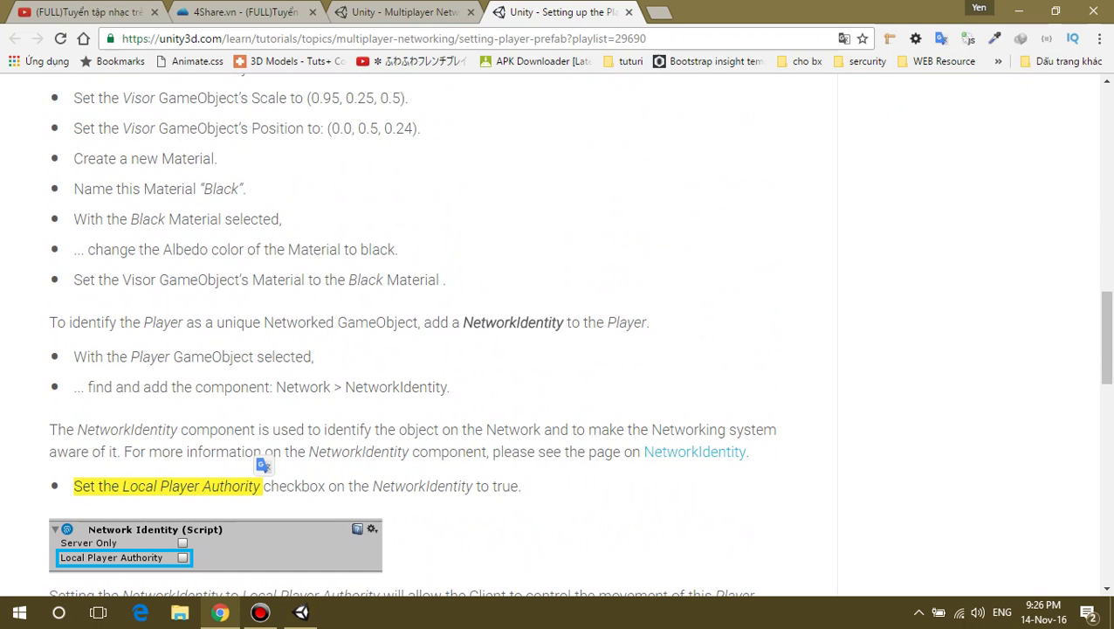
drag(69, 322, 194, 322)
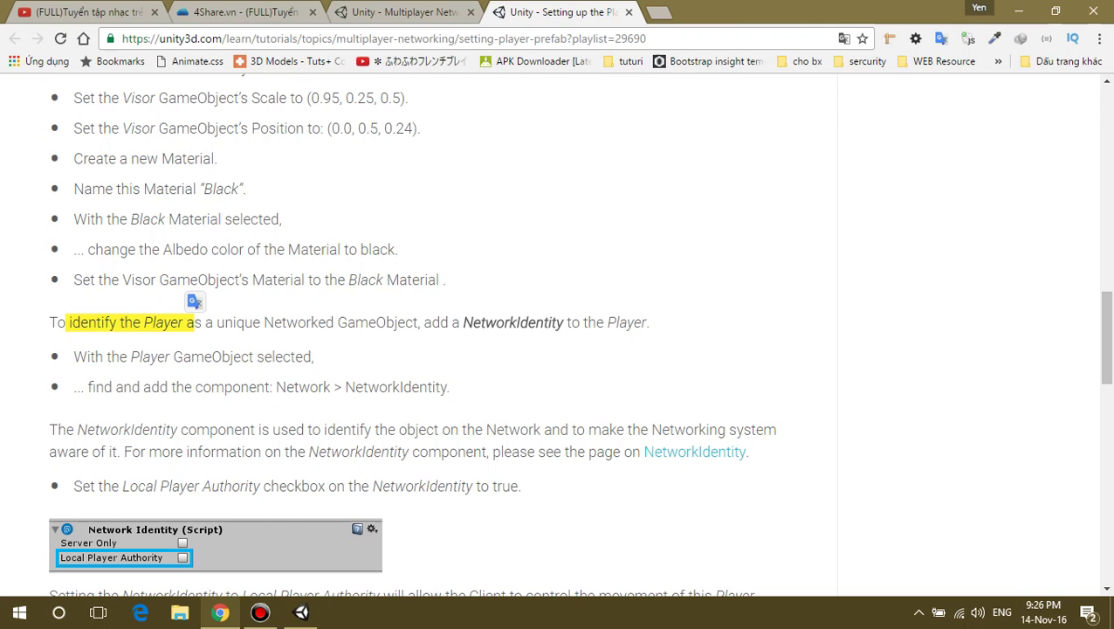
double_click(163, 322)
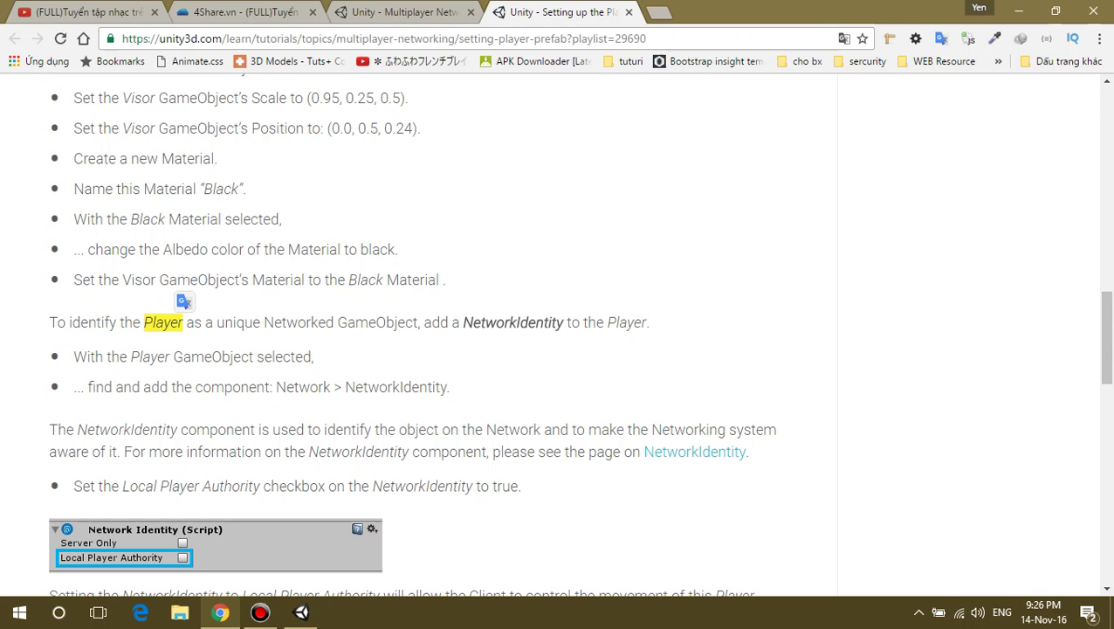
drag(274, 322, 326, 322)
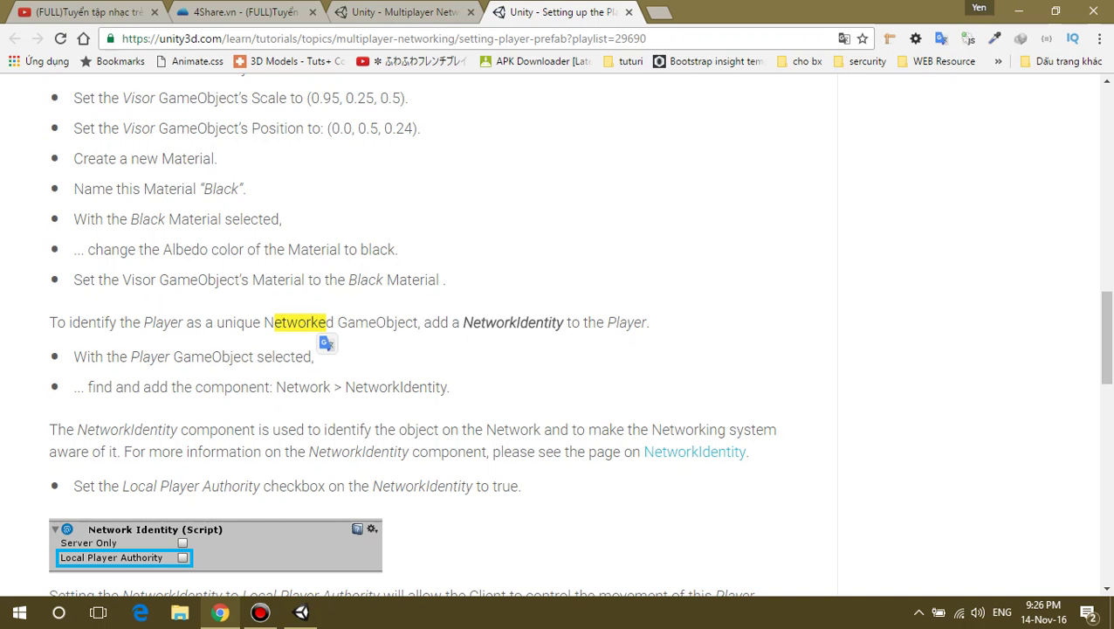
scroll(411, 332, down, 1)
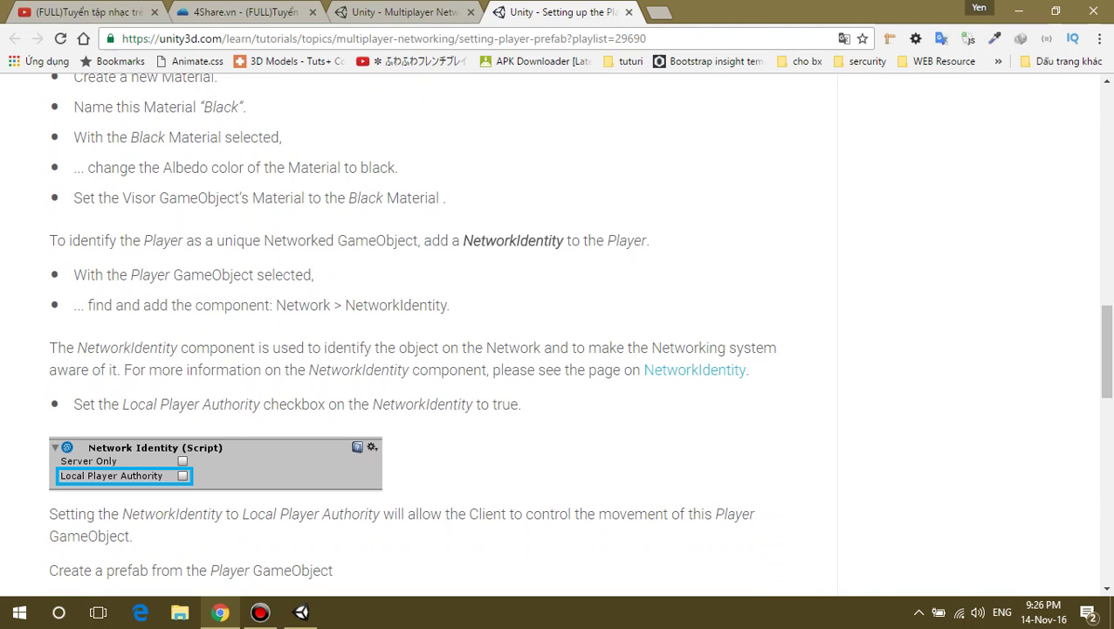
drag(131, 275, 295, 274)
drag(224, 305, 449, 305)
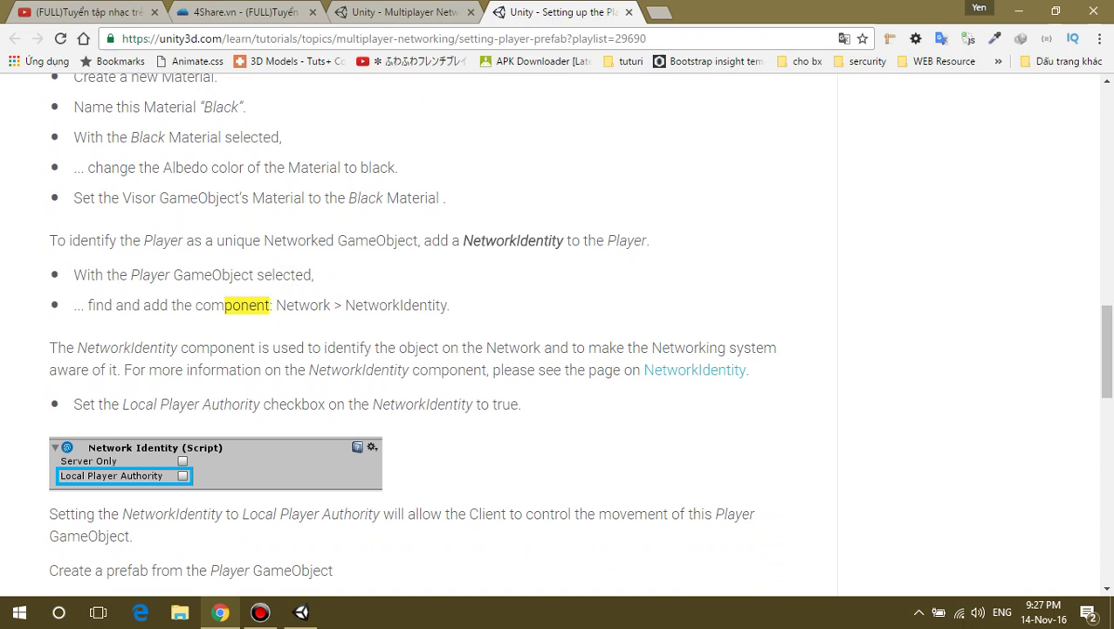
Add a NetworkIdentity component to Player by searching 'network' in Add Component.
key(alt+Tab)
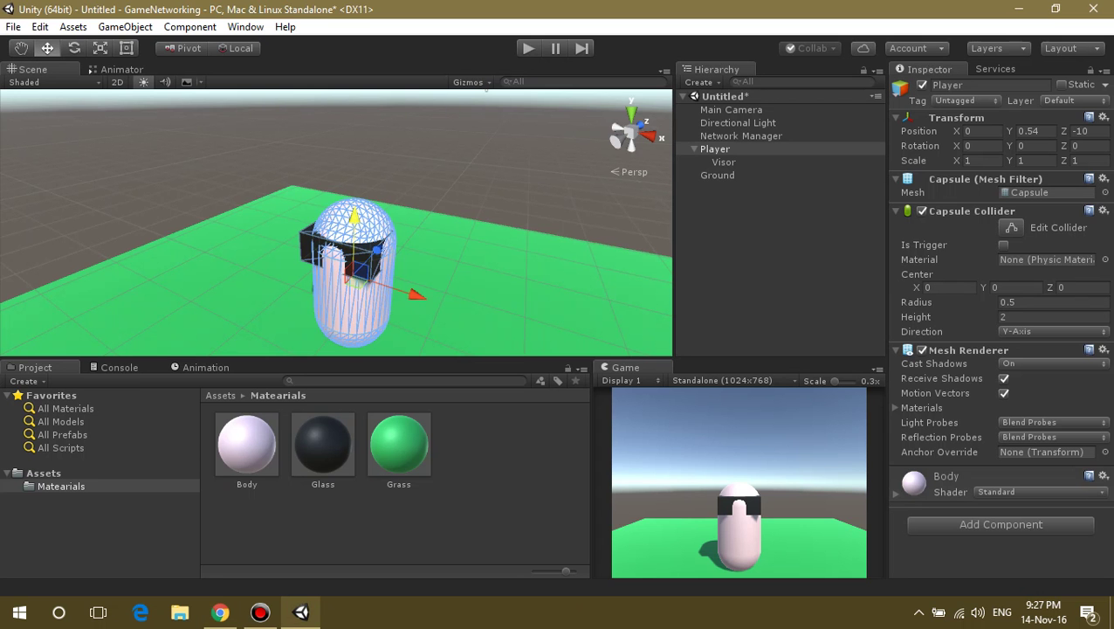
key(Left)
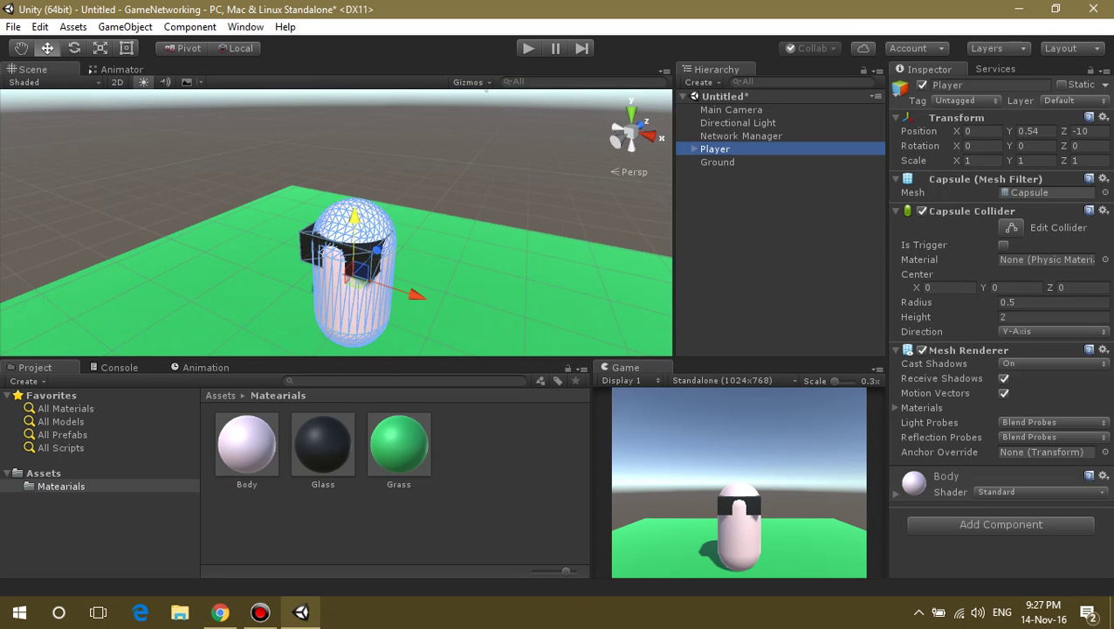
click(895, 350)
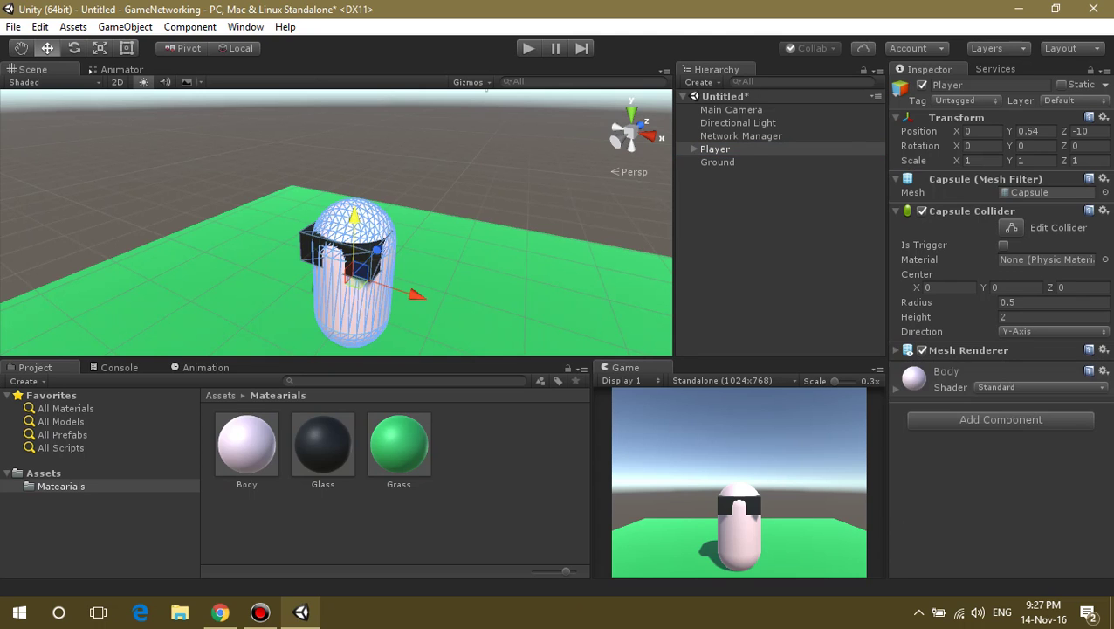
click(895, 210)
click(1001, 295)
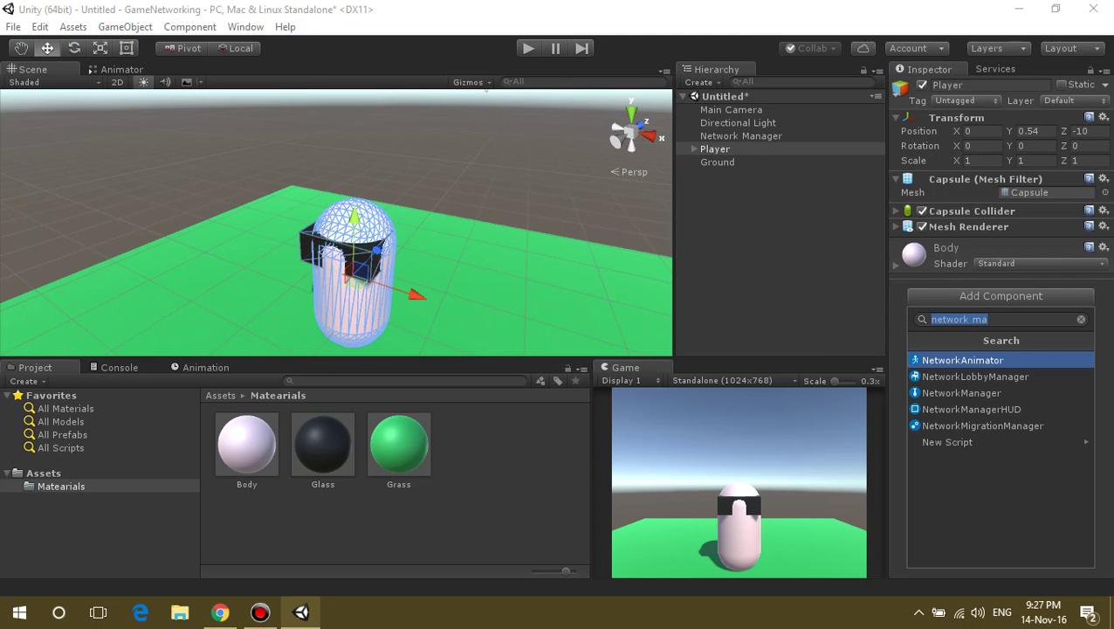
text(network)
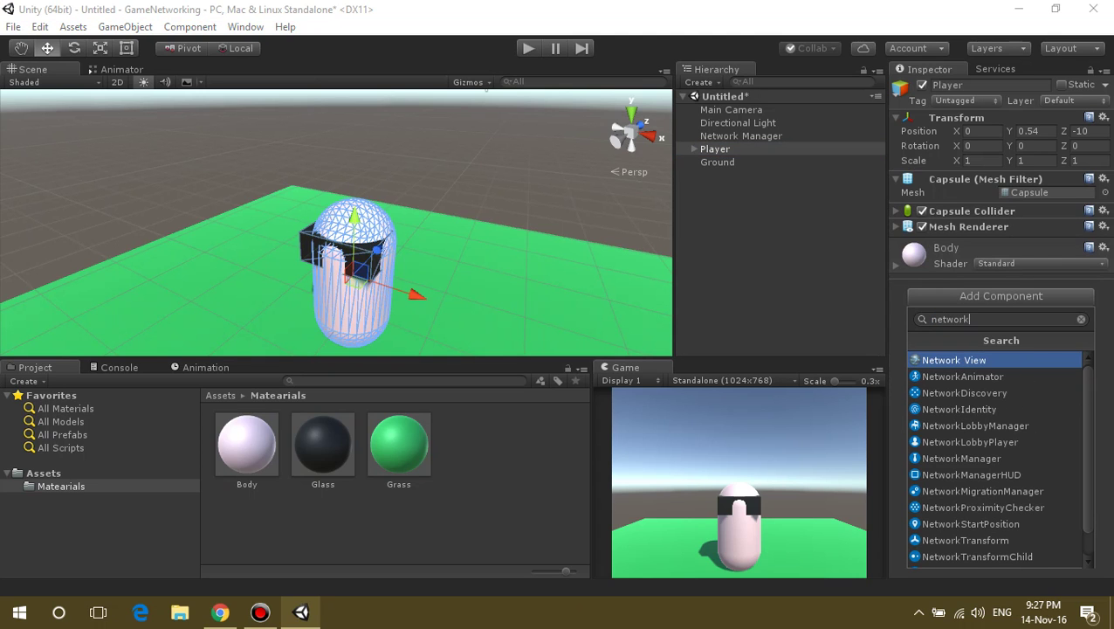
key(Down)
key(Down)
key(Down)
key(Down)
key(Up)
key(Return)
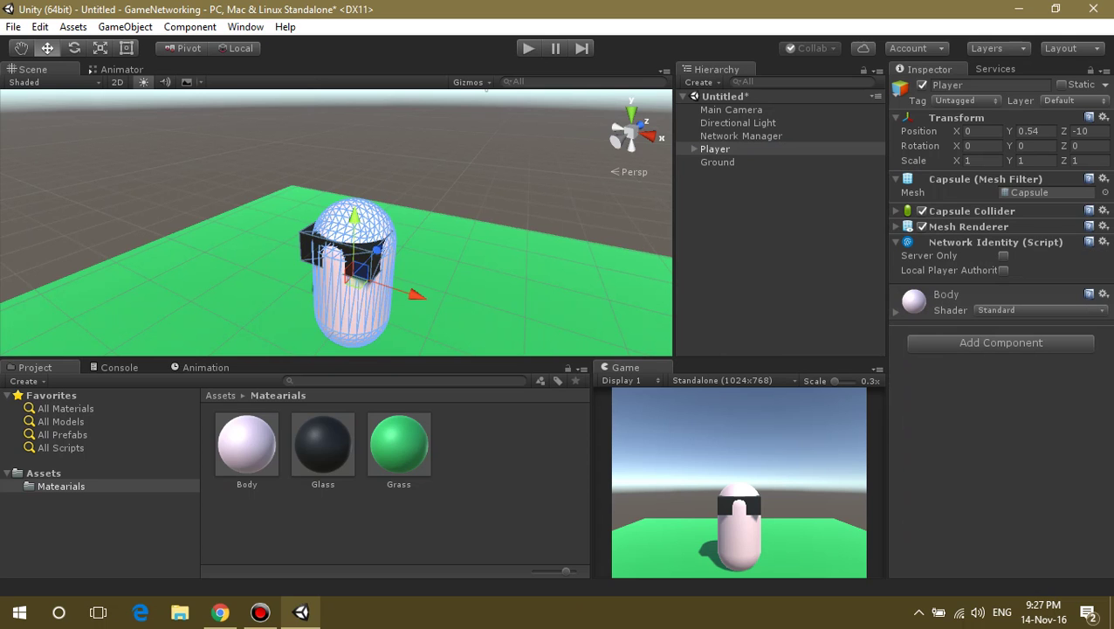
key(alt+Tab)
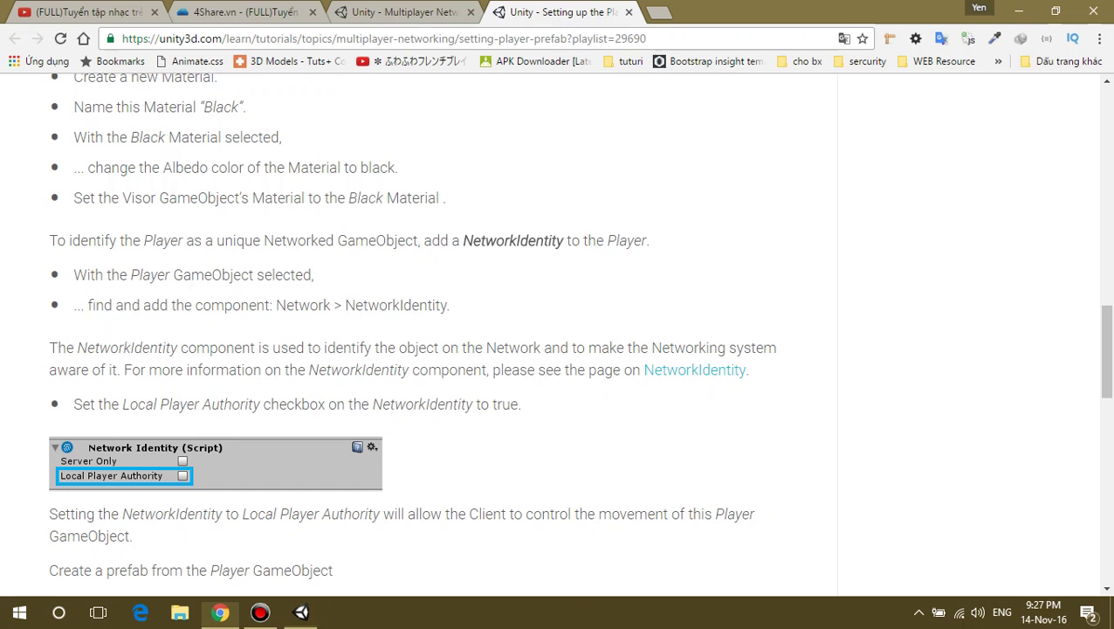
Scroll the tutorial to 'Create a prefab from the Player GameObject' and bring up Bandicam.
scroll(420, 332, down, 2)
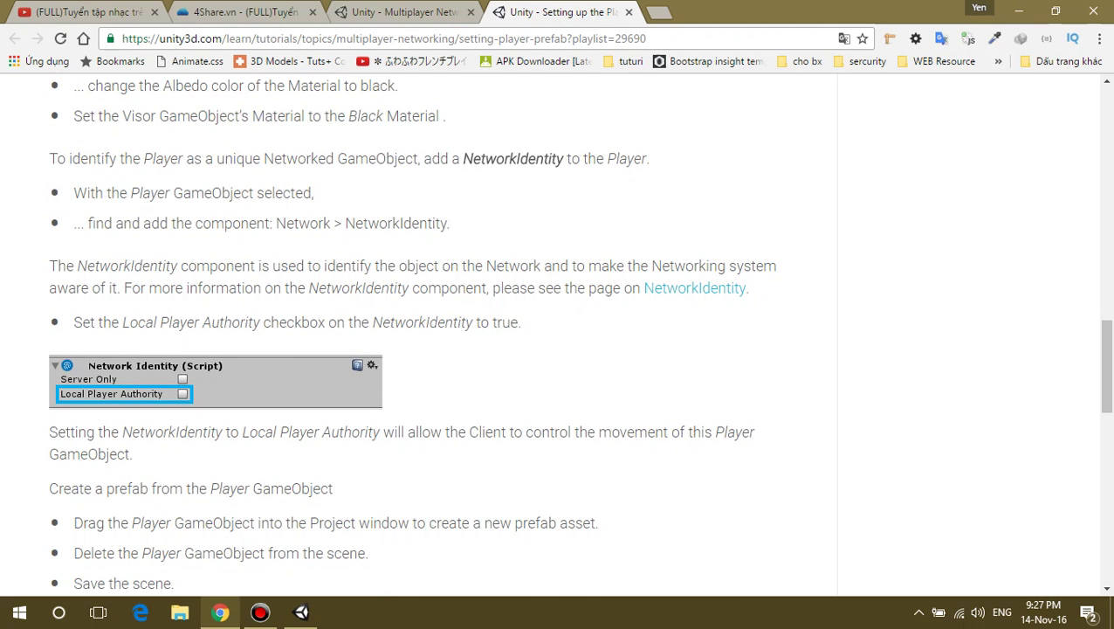
click(261, 612)
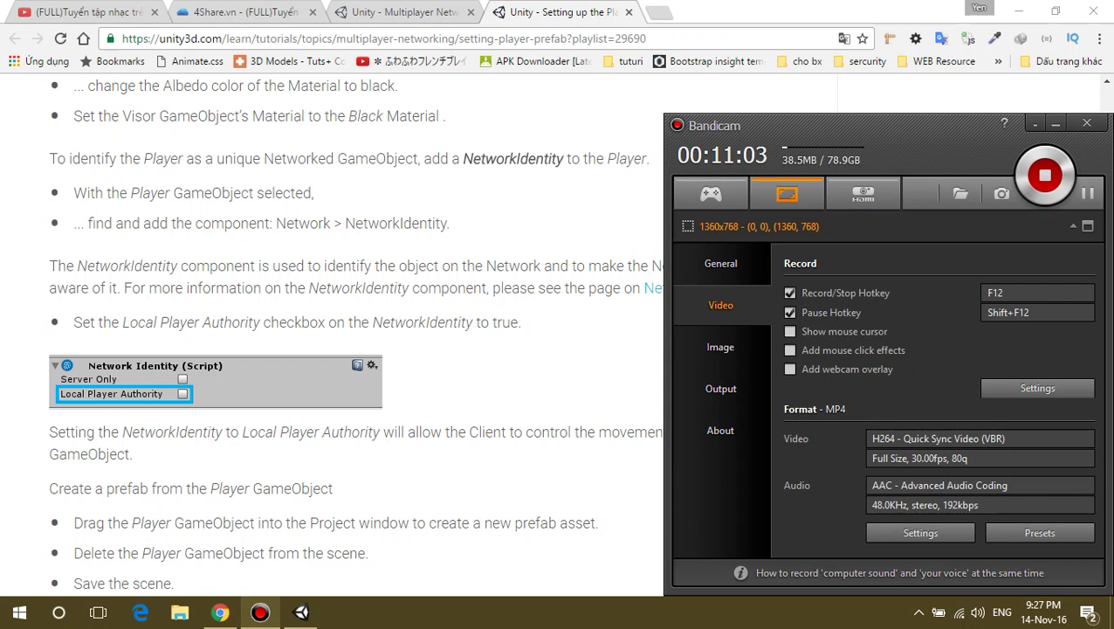
Look through the sections of Bandicam's Record Settings, then close them.
click(1038, 388)
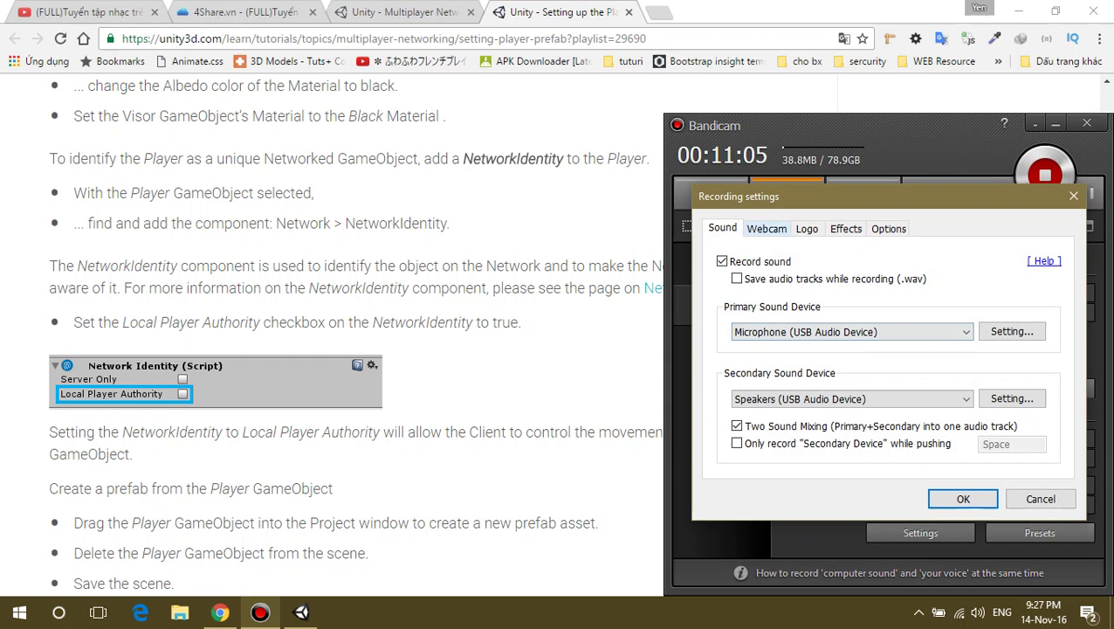
key(ctrl+Tab)
key(ctrl+Tab)
key(ctrl+Tab)
key(ctrl+Tab)
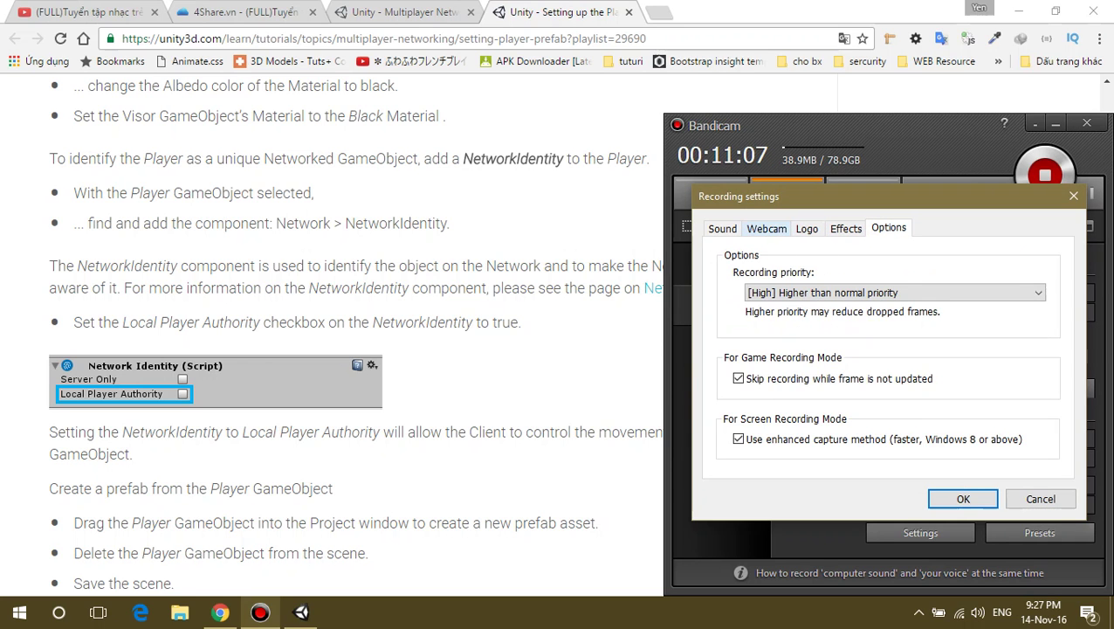
key(ctrl+Tab)
click(1040, 499)
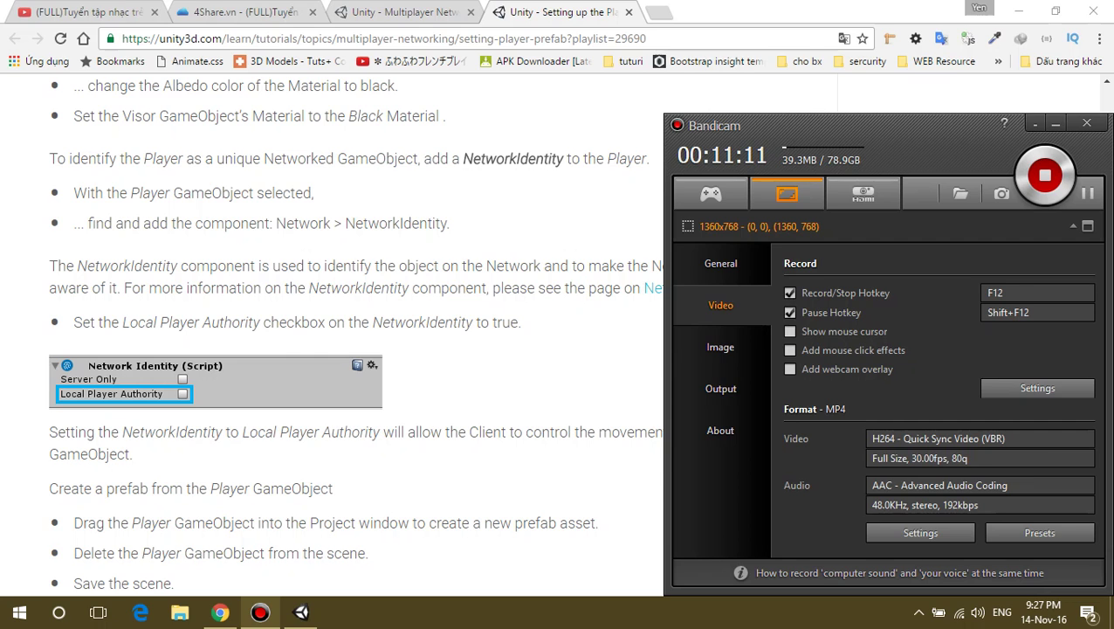
Enable 'Show mouse cursor' and 'Add mouse click effects', then return to the Unity editor.
click(791, 331)
click(790, 350)
click(1054, 123)
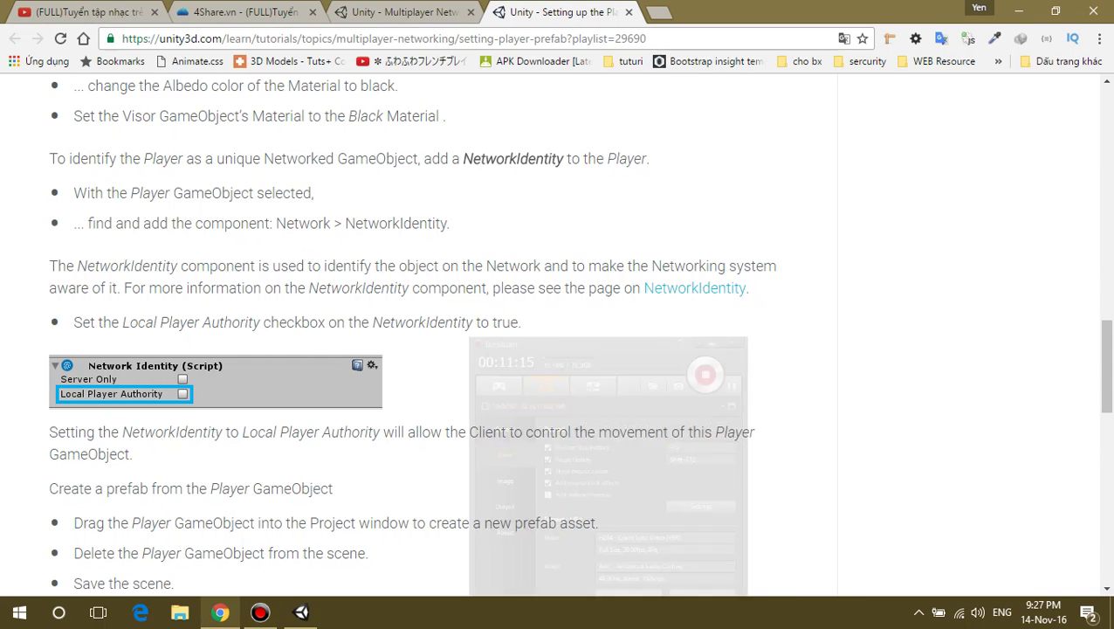
click(261, 612)
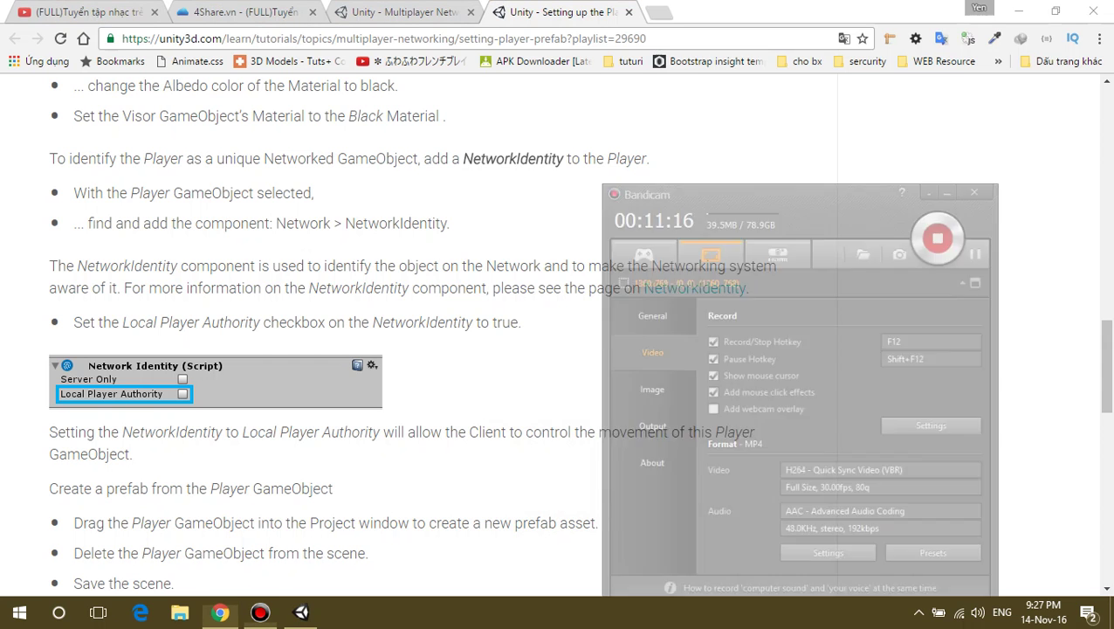
click(260, 612)
click(301, 612)
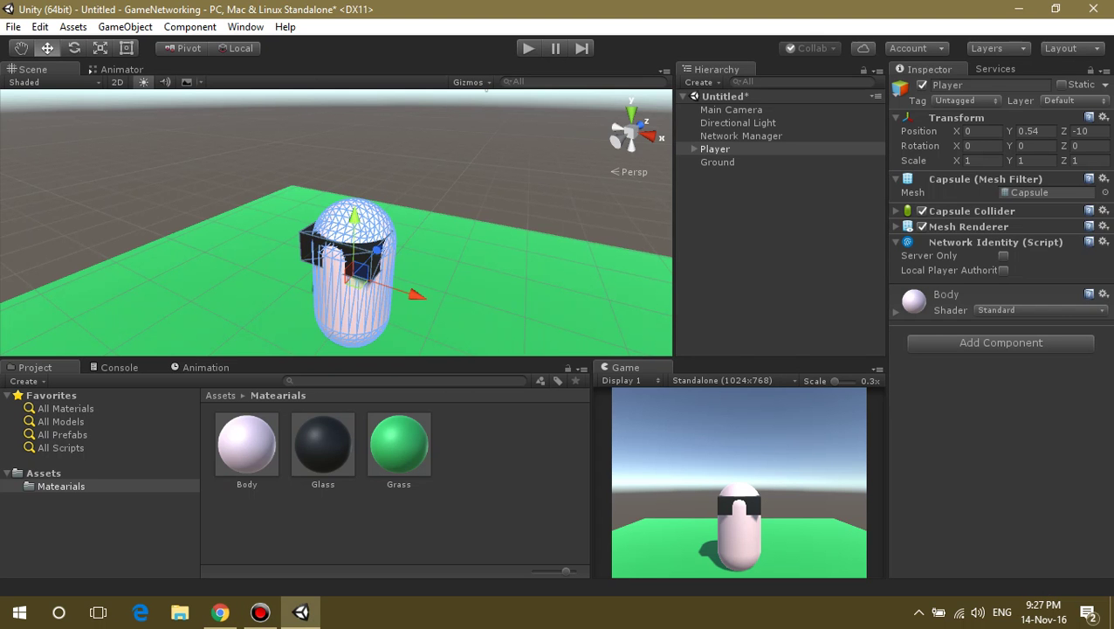
Read the tutorial's instruction about the Local Player Authority checkbox.
click(220, 612)
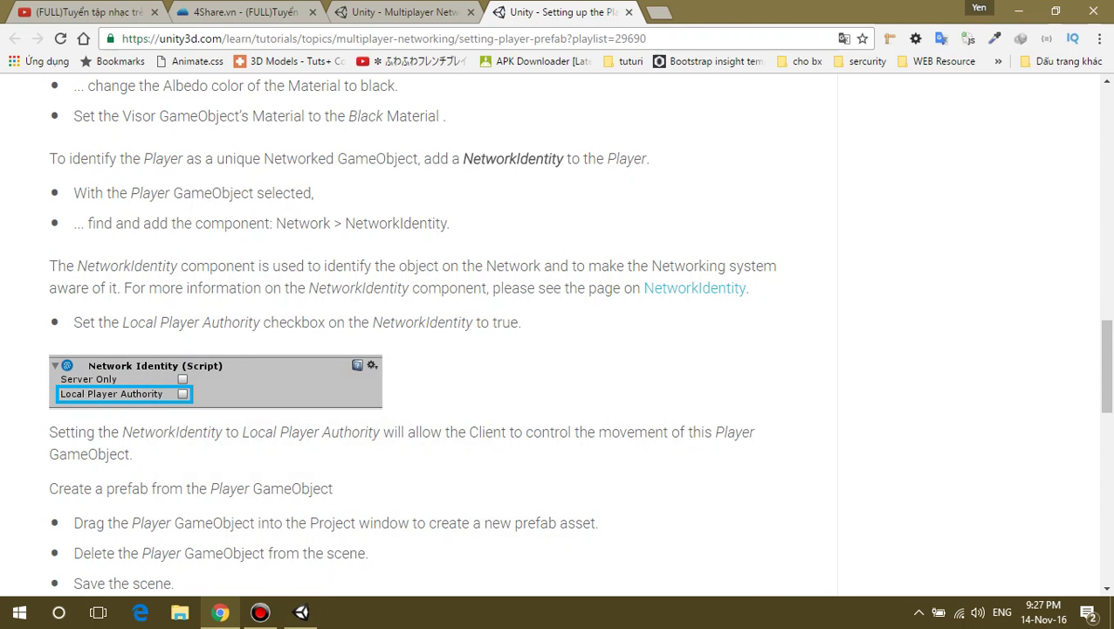
drag(262, 322, 325, 322)
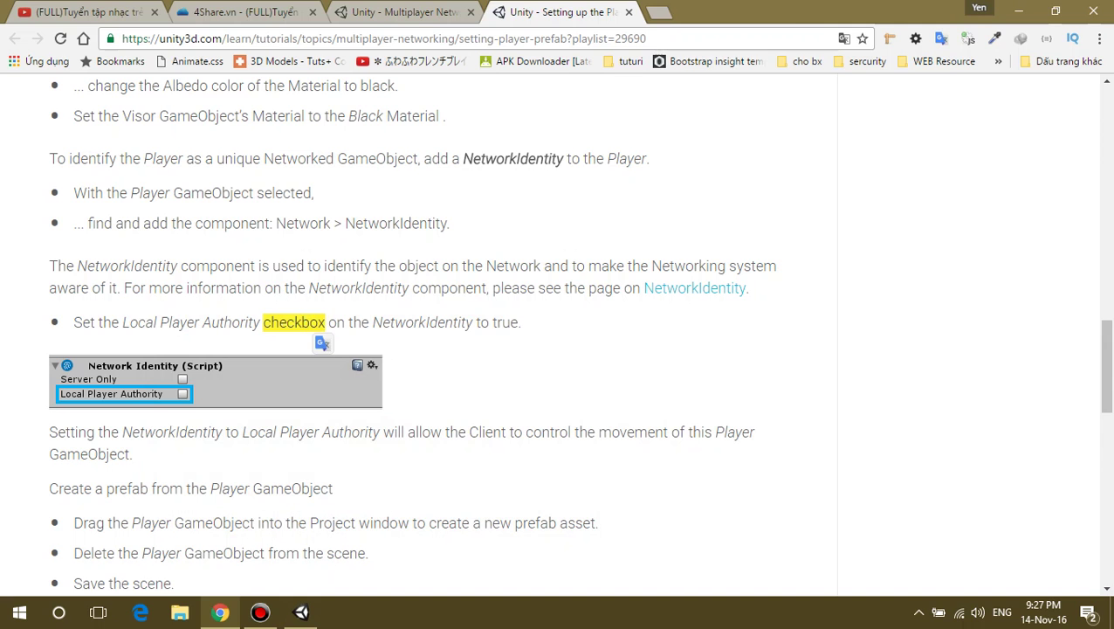
scroll(559, 332, down, 1)
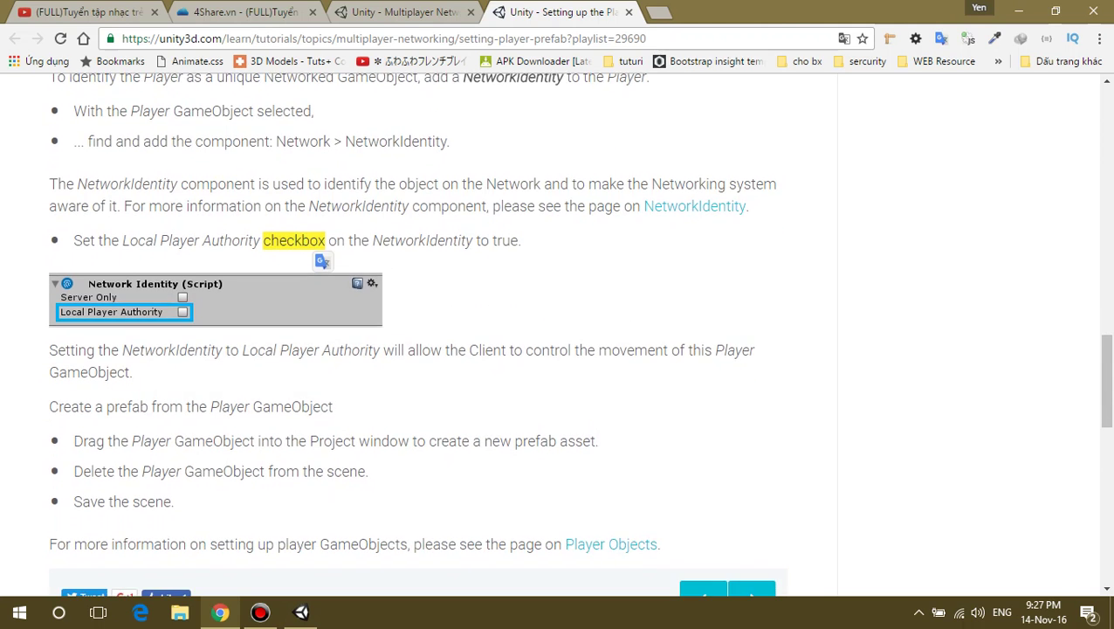
scroll(559, 332, down, 2)
scroll(559, 332, up, 2)
Tick Local Player Authority on the Player's Network Identity, then read the next tutorial instruction.
key(alt+Tab)
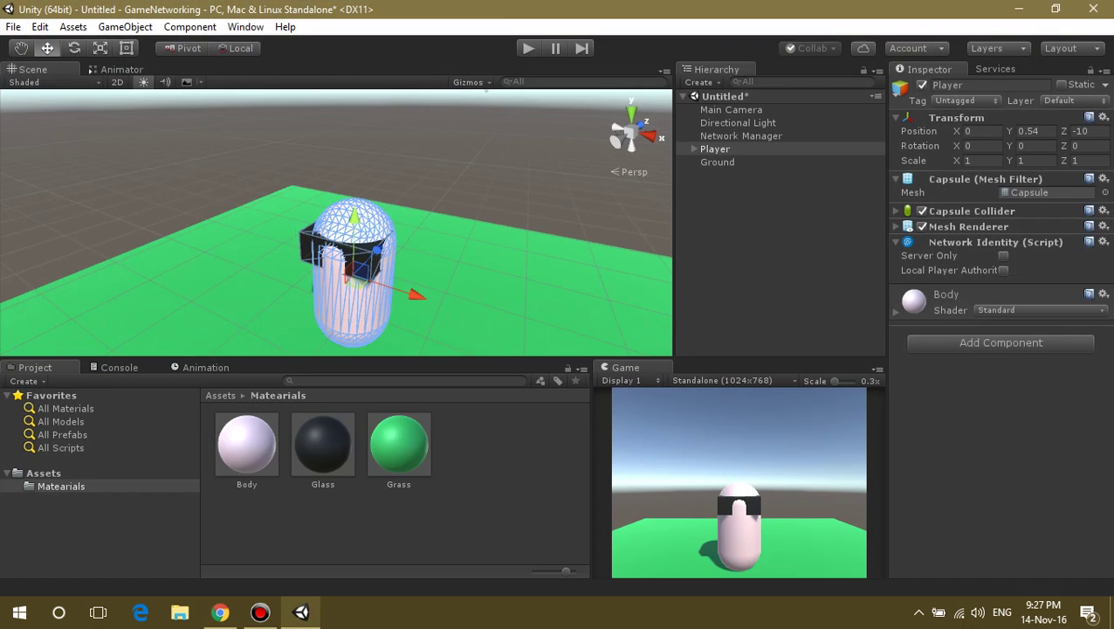
click(1004, 270)
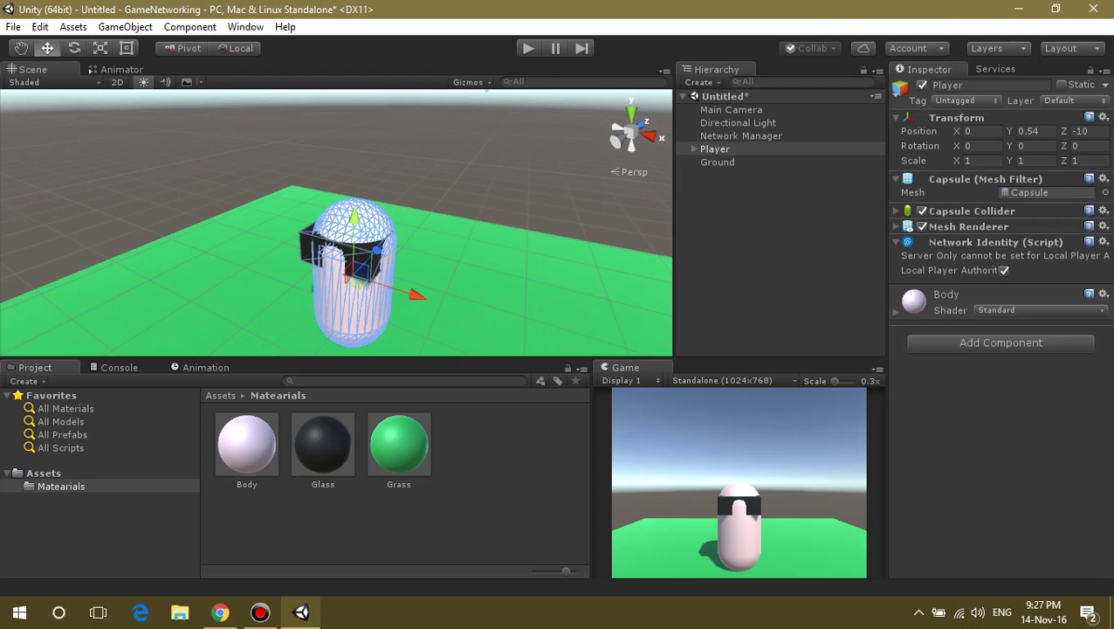
key(alt+Tab)
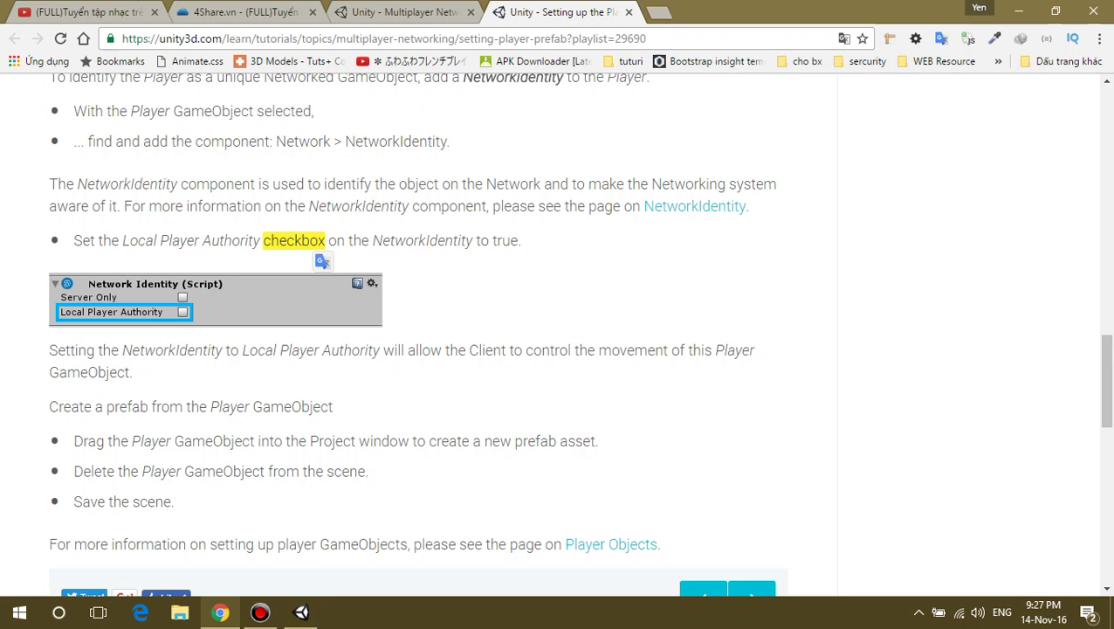
scroll(419, 331, down, 1)
drag(59, 324, 334, 324)
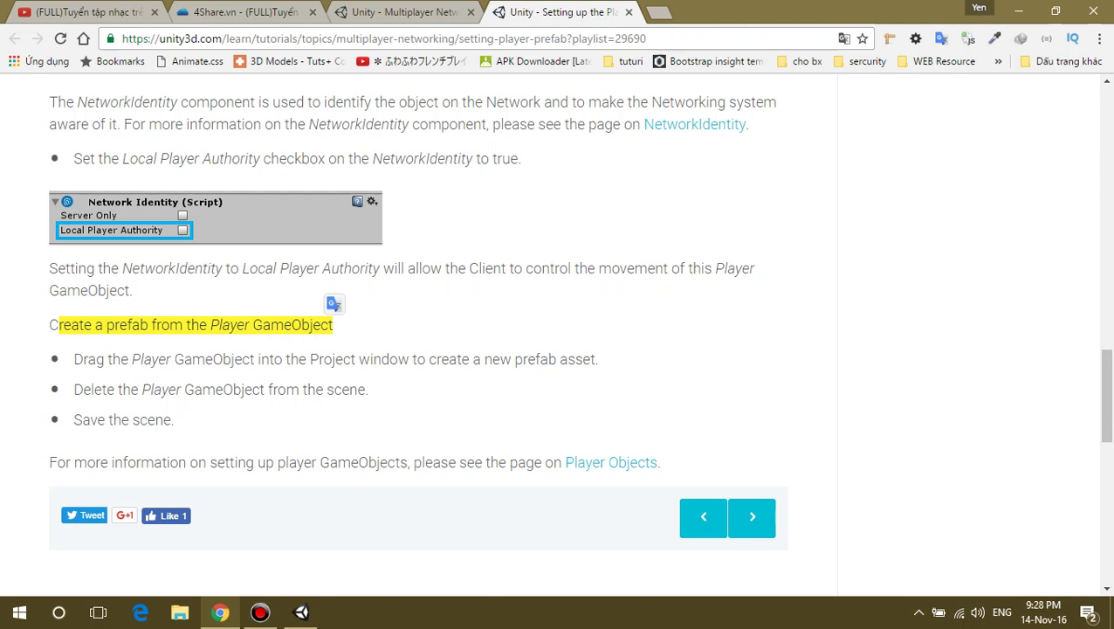
key(alt+Tab)
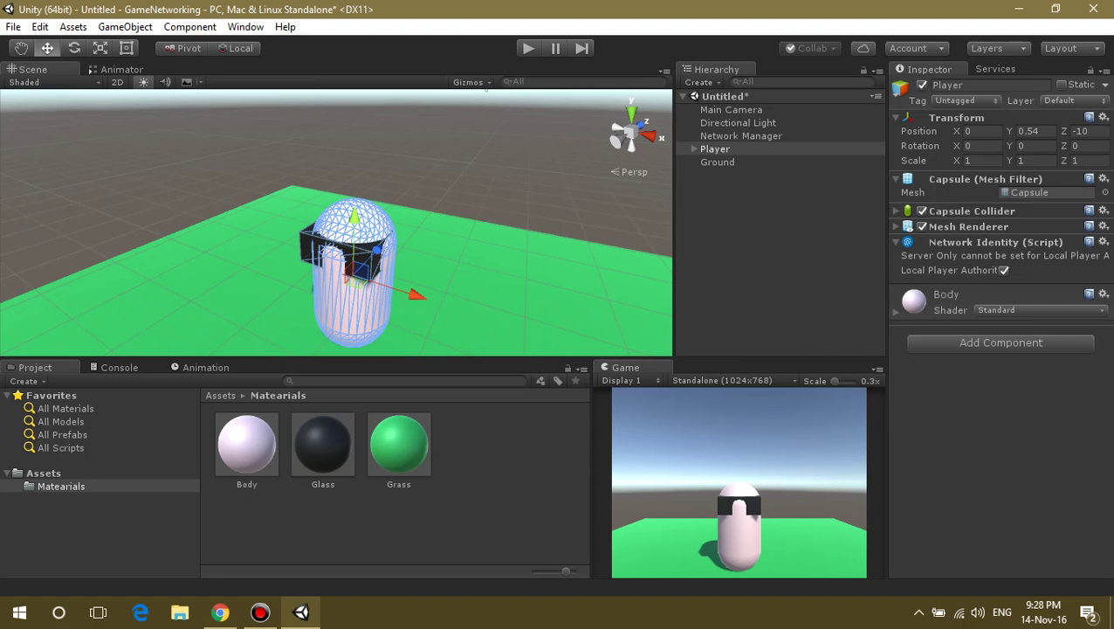
Create a new folder named Prefabs under Assets.
click(44, 473)
right_click(298, 476)
mouse_move(390, 177)
click(605, 178)
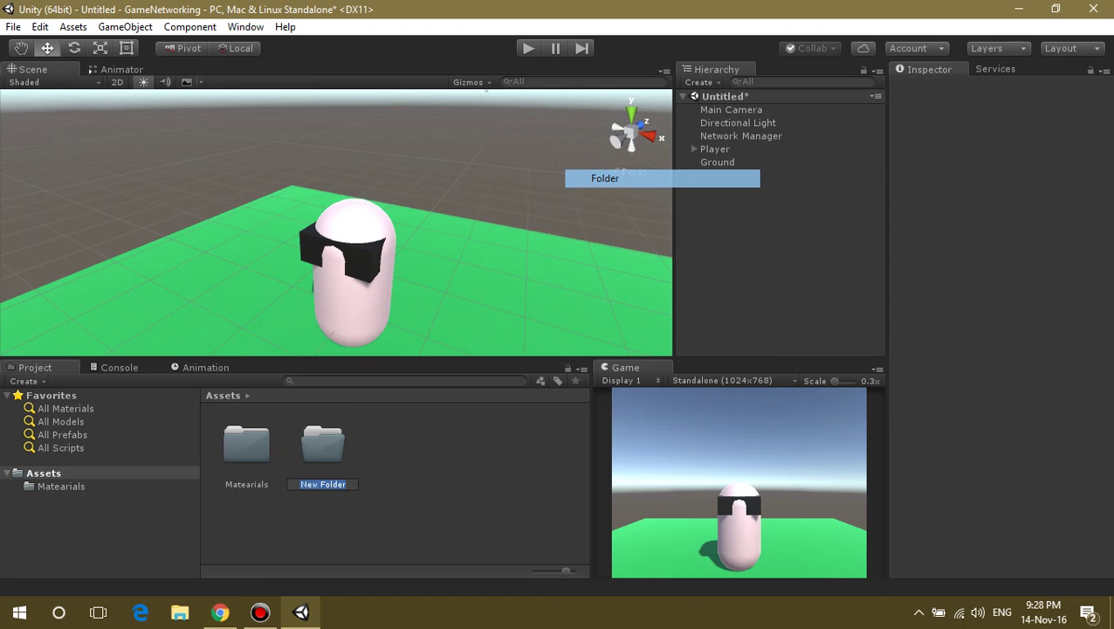
text(P)
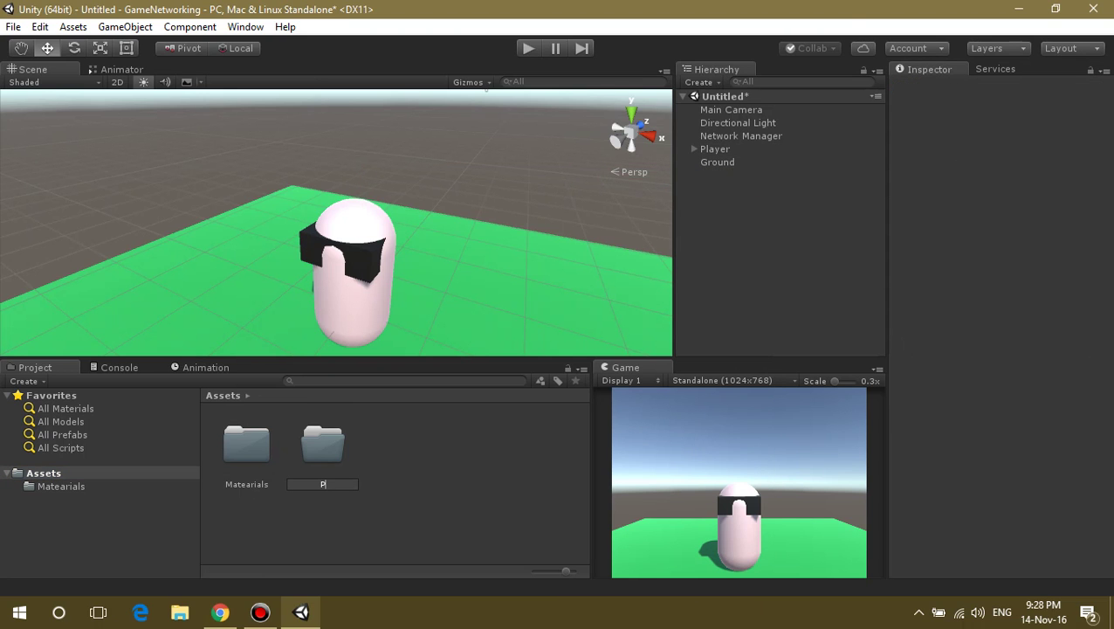
text(refab)
text(s)
key(Return)
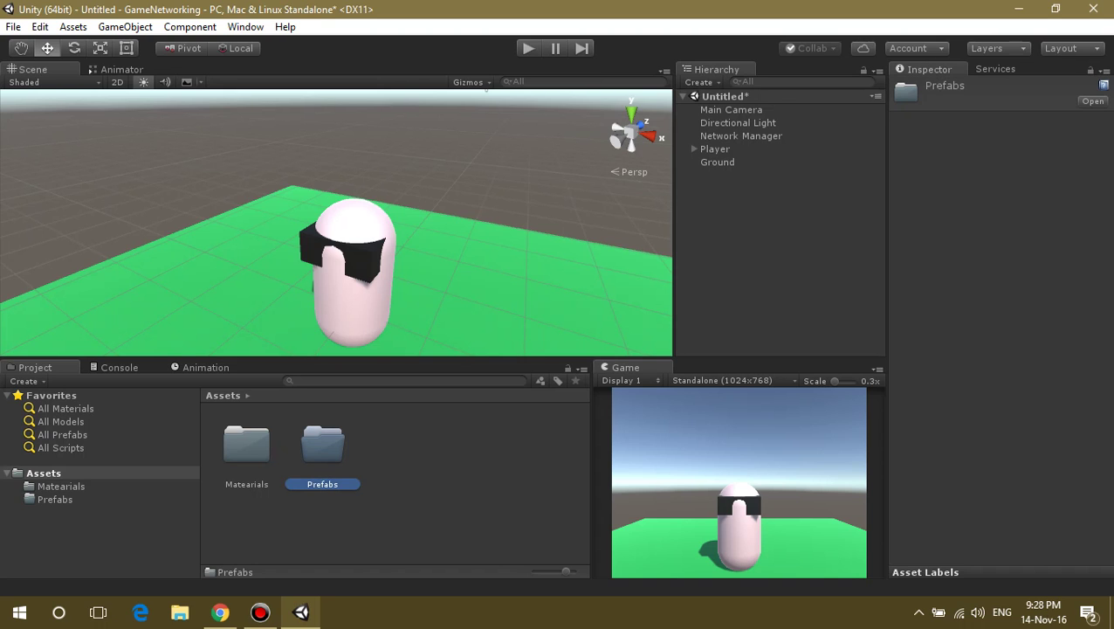
Drag Player from the Hierarchy into the Prefabs folder to make Player.prefab.
click(62, 485)
click(55, 499)
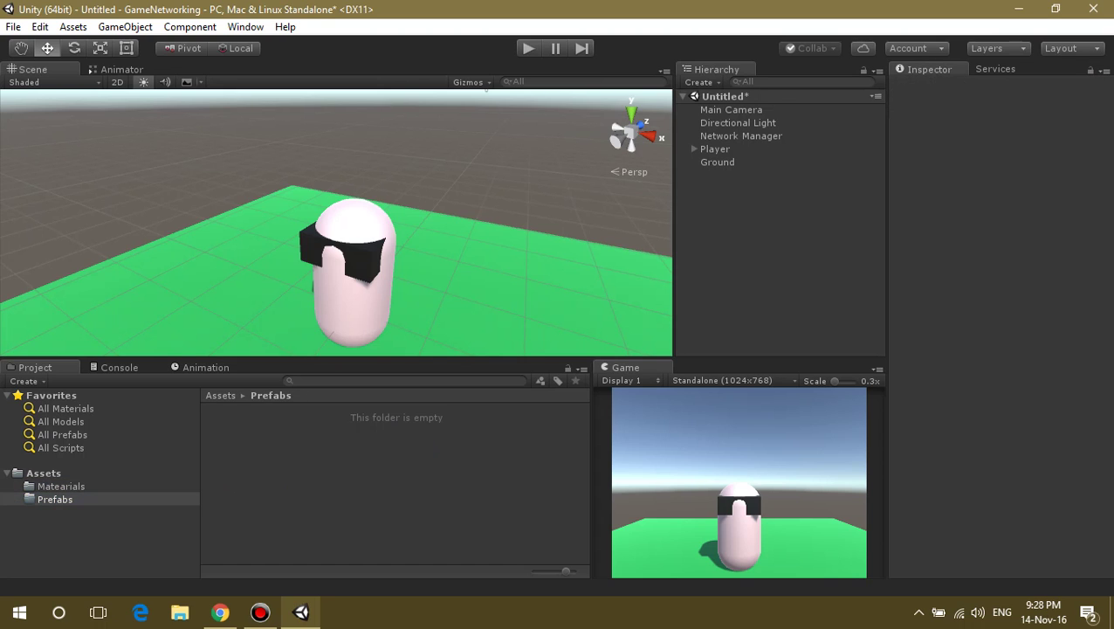
click(714, 149)
drag(714, 148, 395, 472)
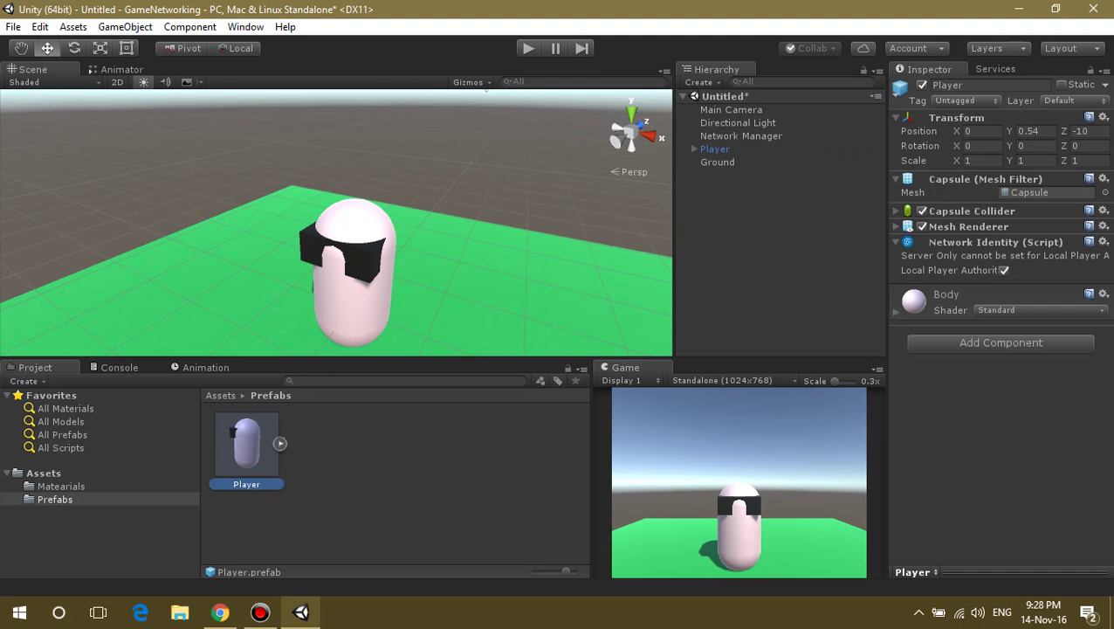
Read the tutorial's instructions on creating the prefab and deleting Player from the scene.
key(alt+Tab)
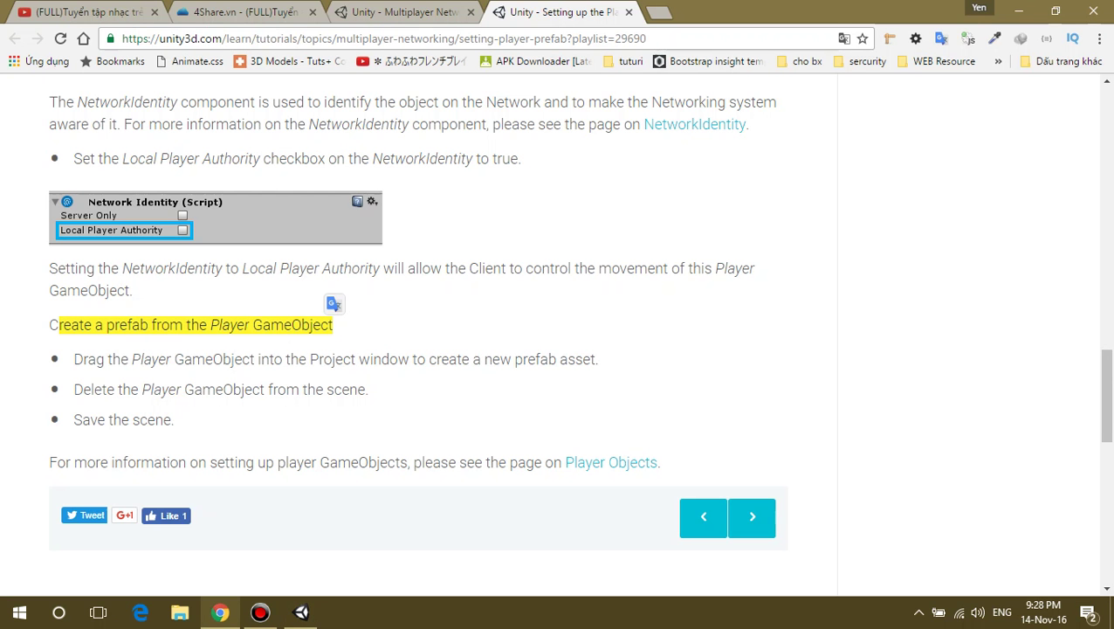
drag(74, 359, 426, 359)
click(181, 380)
click(256, 338)
click(410, 385)
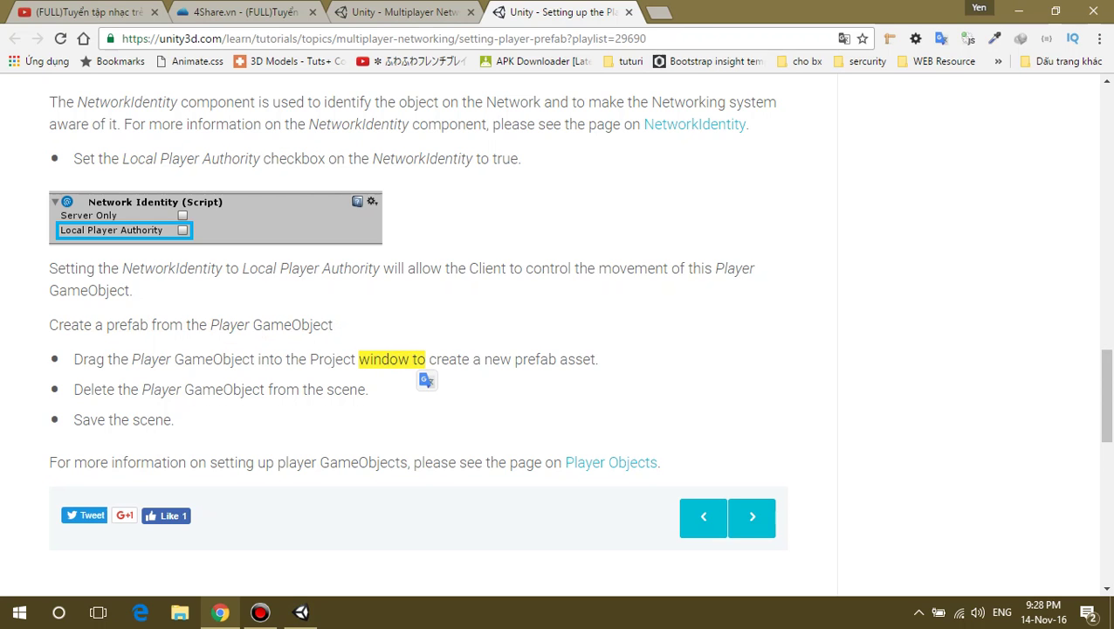
drag(521, 359, 567, 359)
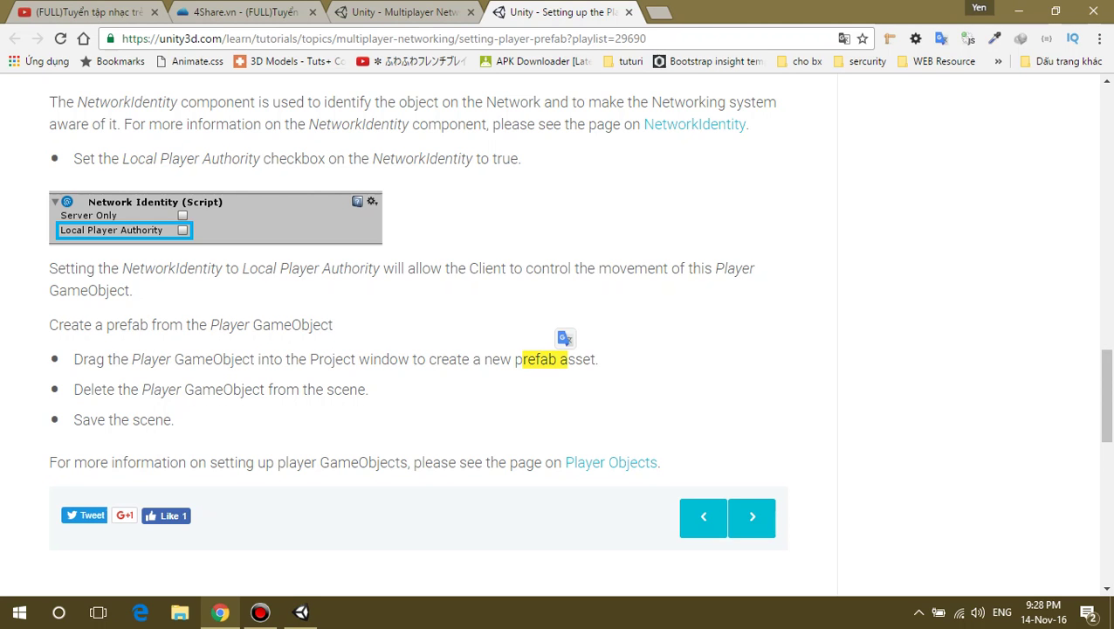
drag(84, 390, 407, 389)
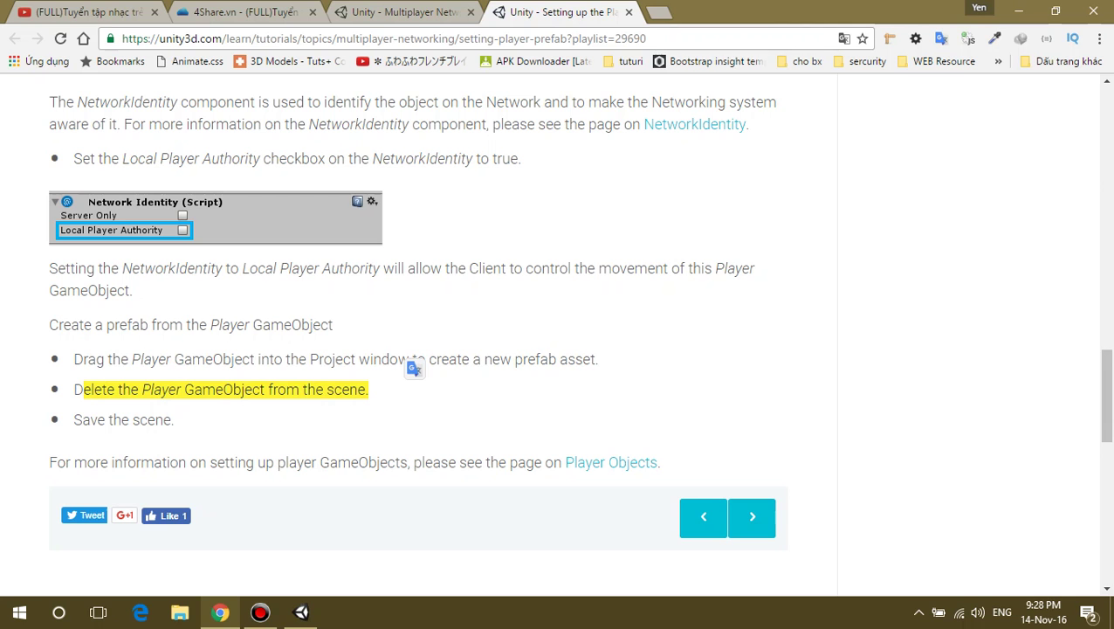
key(alt+Tab)
Delete the Player object from the Hierarchy and check the save-the-scene instruction.
right_click(721, 150)
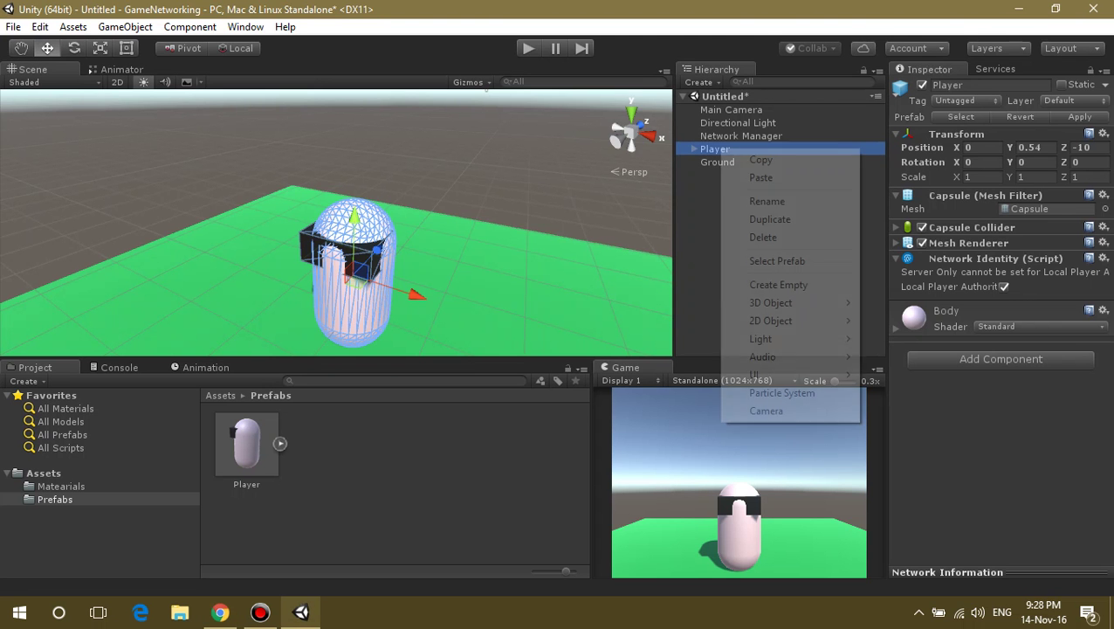
click(763, 237)
key(alt+Tab)
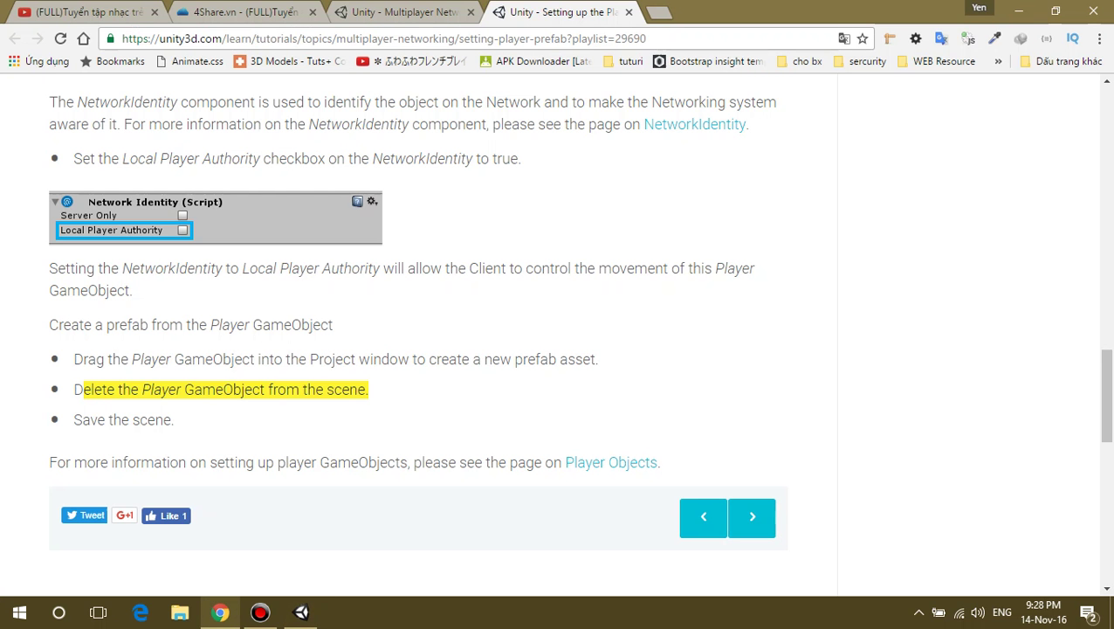
drag(74, 419, 174, 419)
key(alt+Tab)
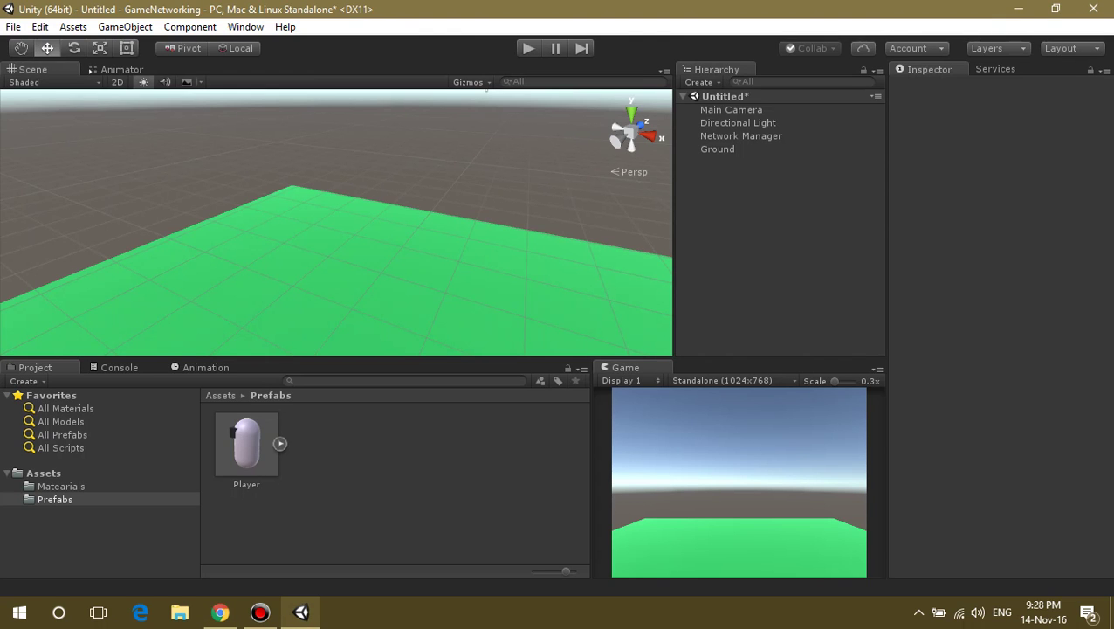
Start File > Save Scene and create a Scenes folder under Assets in the save dialog.
click(13, 26)
click(35, 87)
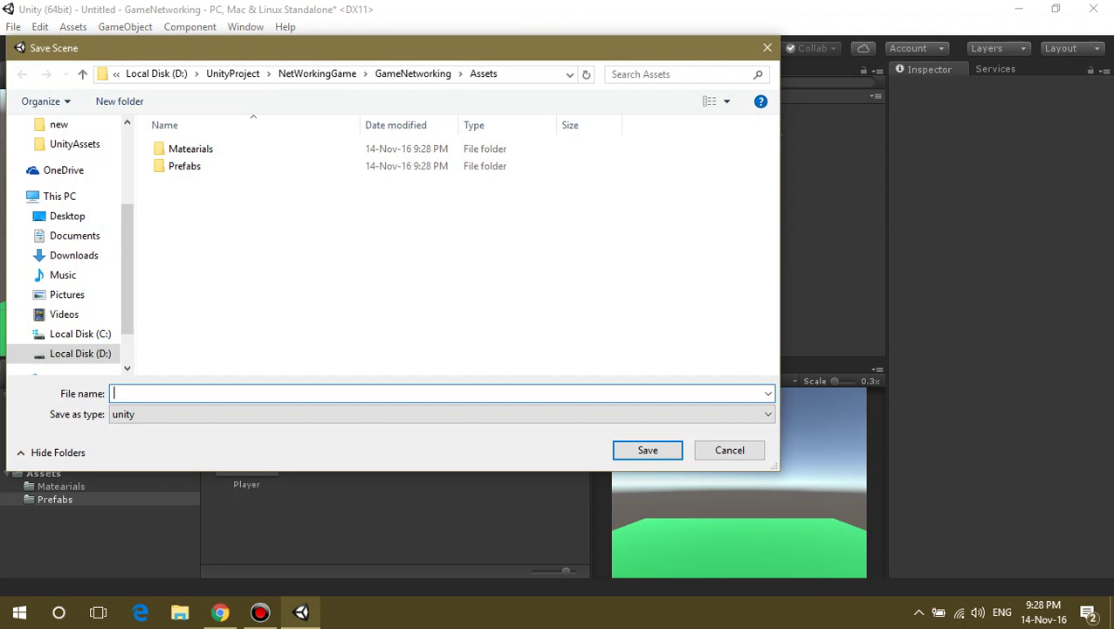
right_click(234, 221)
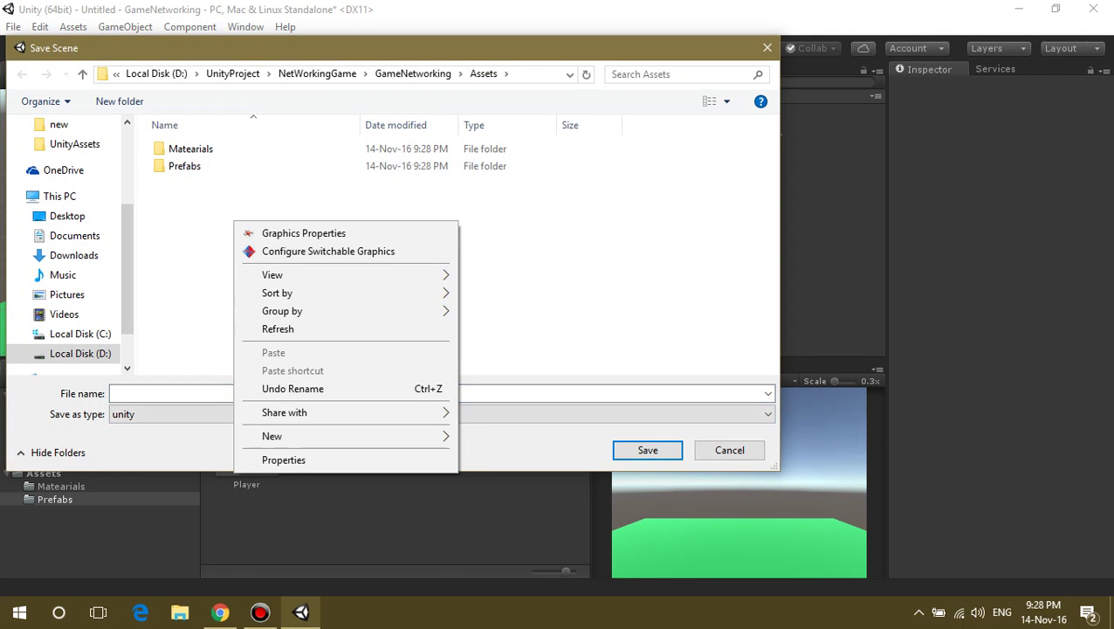
right_click(224, 204)
mouse_move(262, 416)
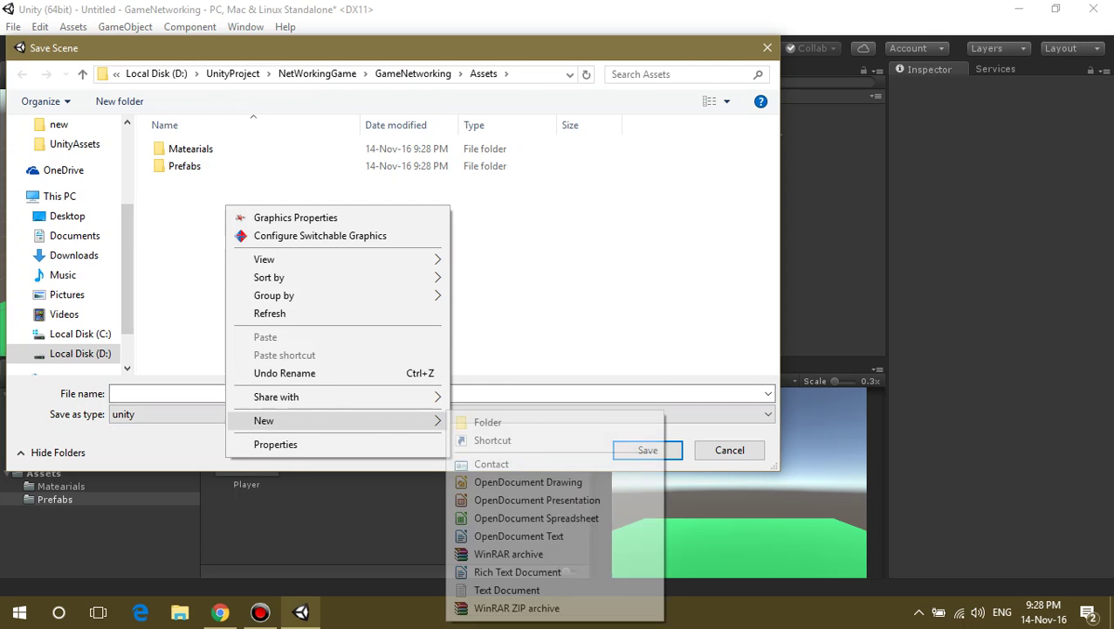
click(487, 422)
text(Sce)
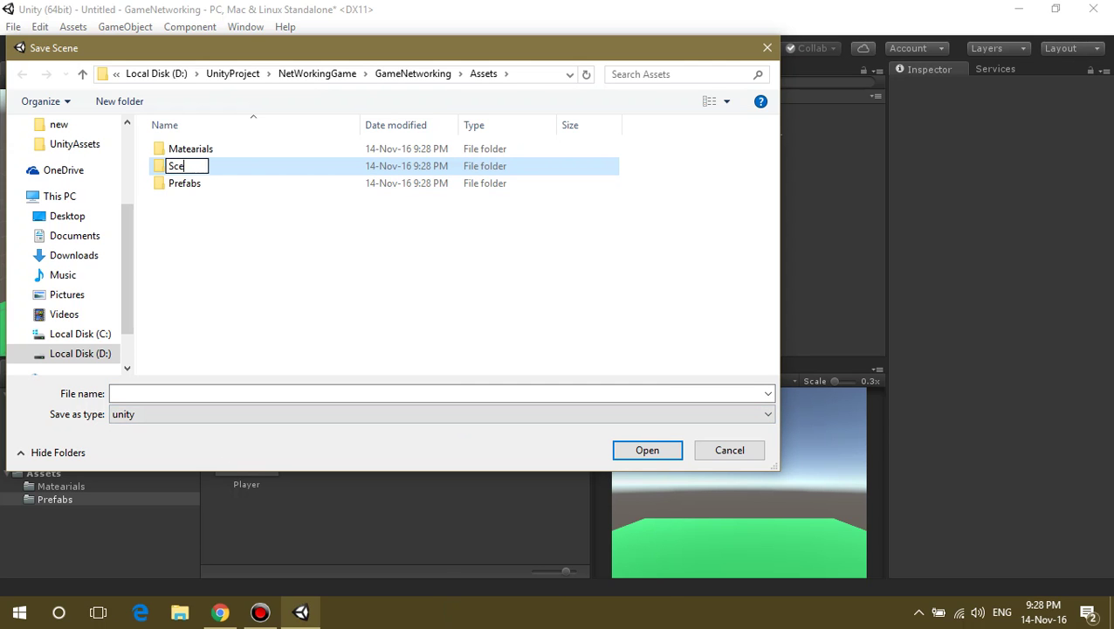
text(nes)
key(Return)
key(Return)
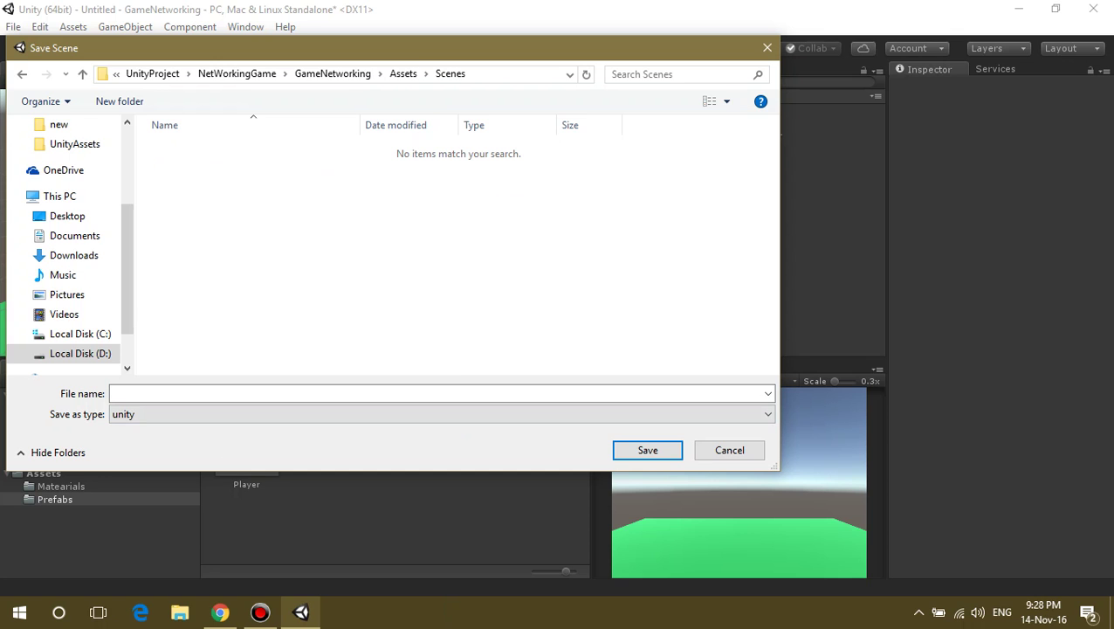
Save the scene as MainGame inside the Scenes folder.
text(Ne)
key(BackSpace)
key(BackSpace)
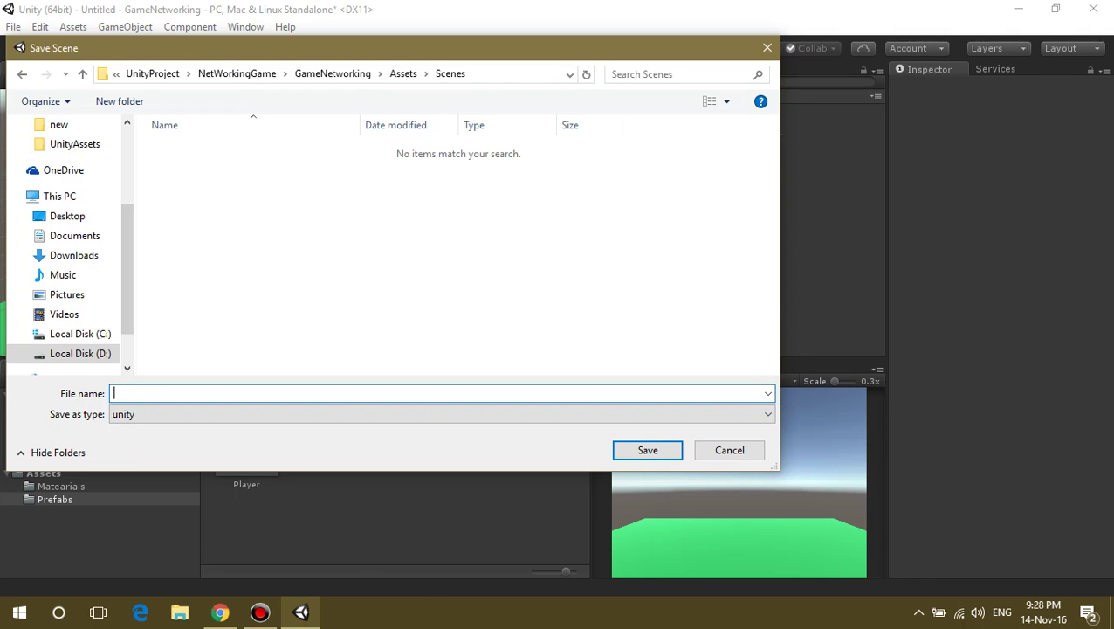
text(MainGame)
key(Return)
Rename the 'Matearials' folder to 'Materials' by deleting the extra 'a' with F2.
click(54, 511)
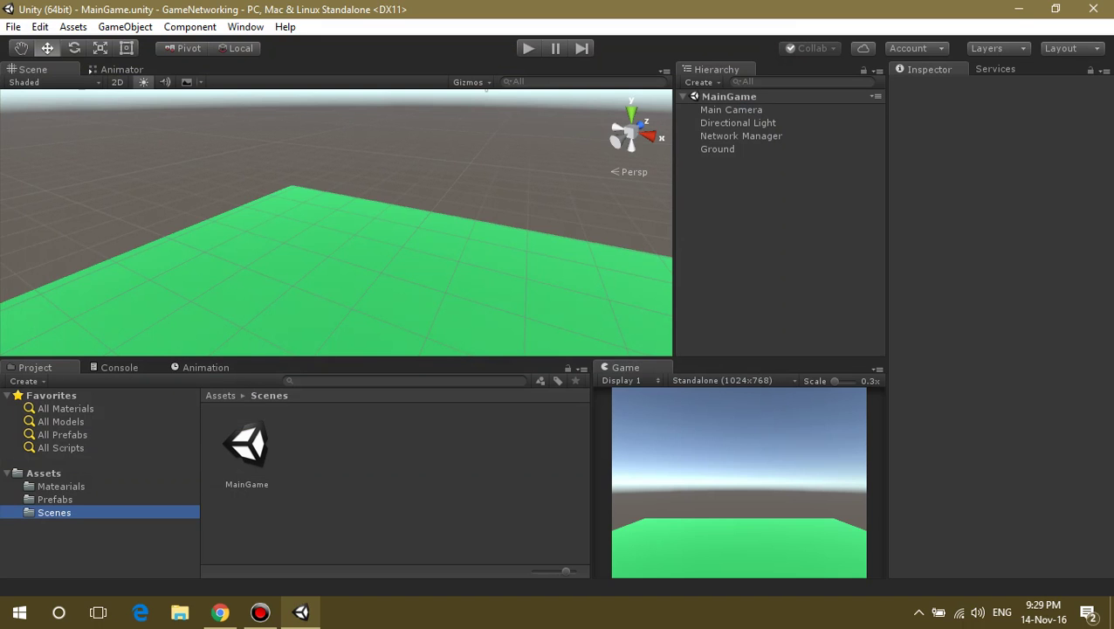
click(43, 473)
click(246, 445)
click(322, 445)
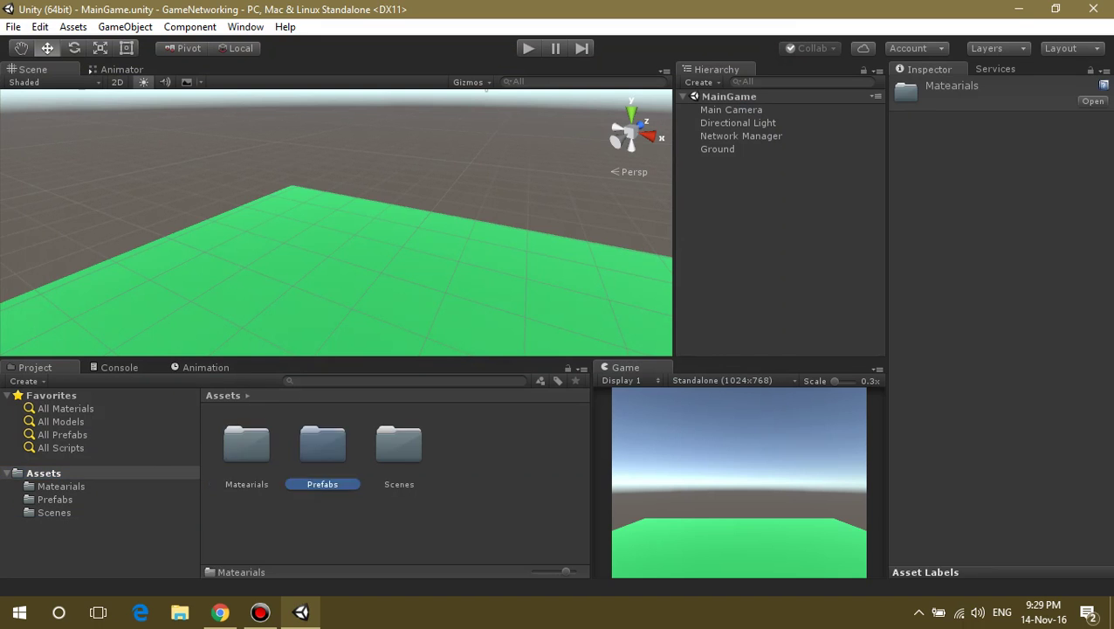
click(246, 446)
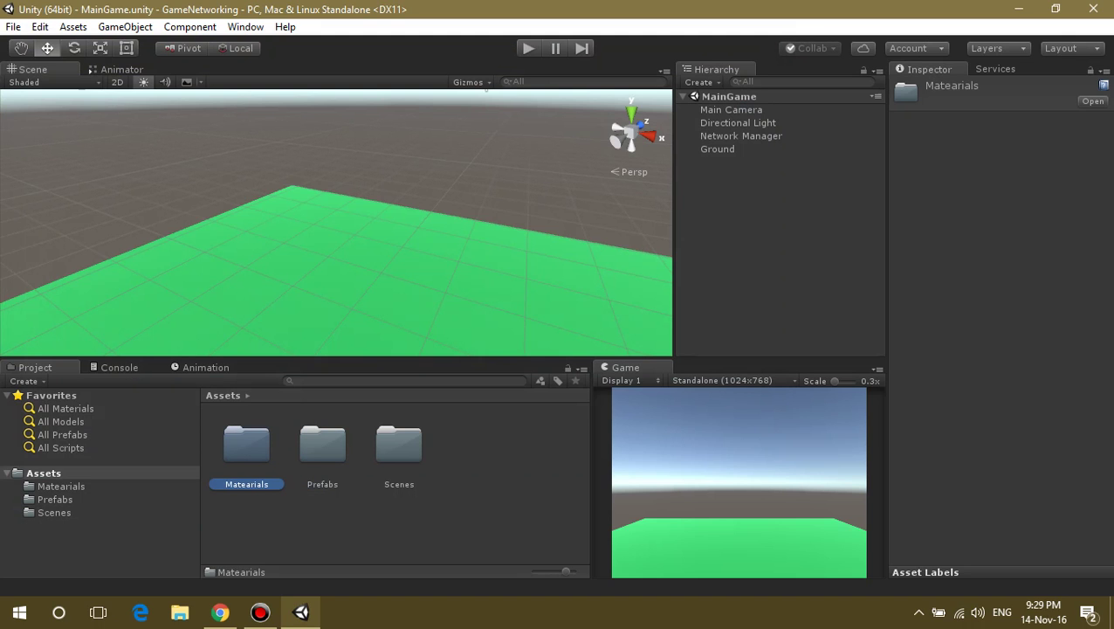
key(F2)
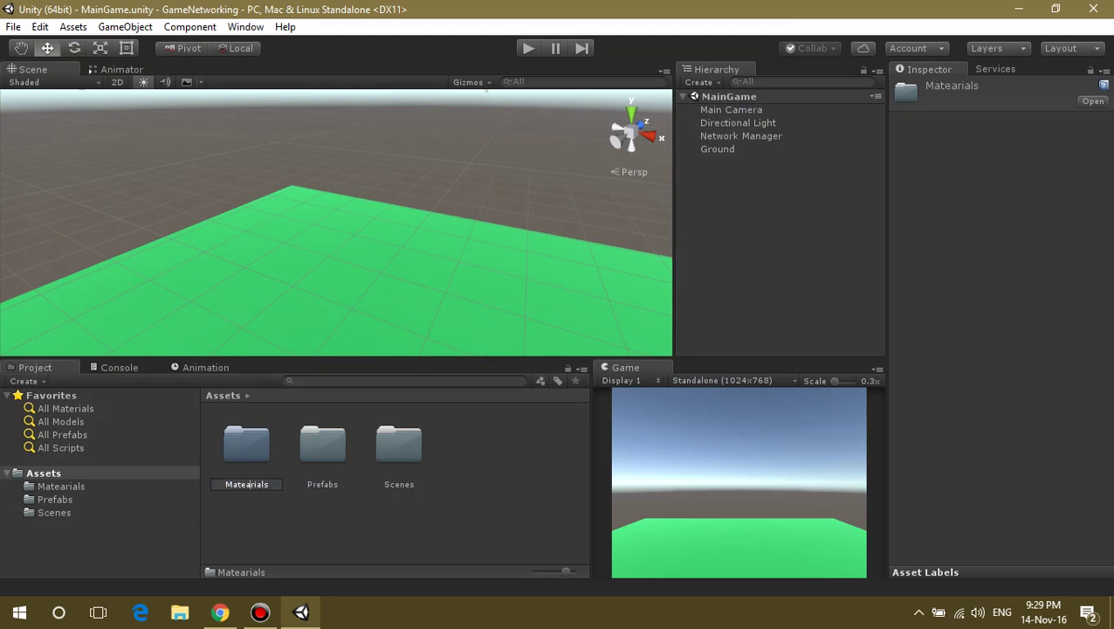
key(Delete)
key(Return)
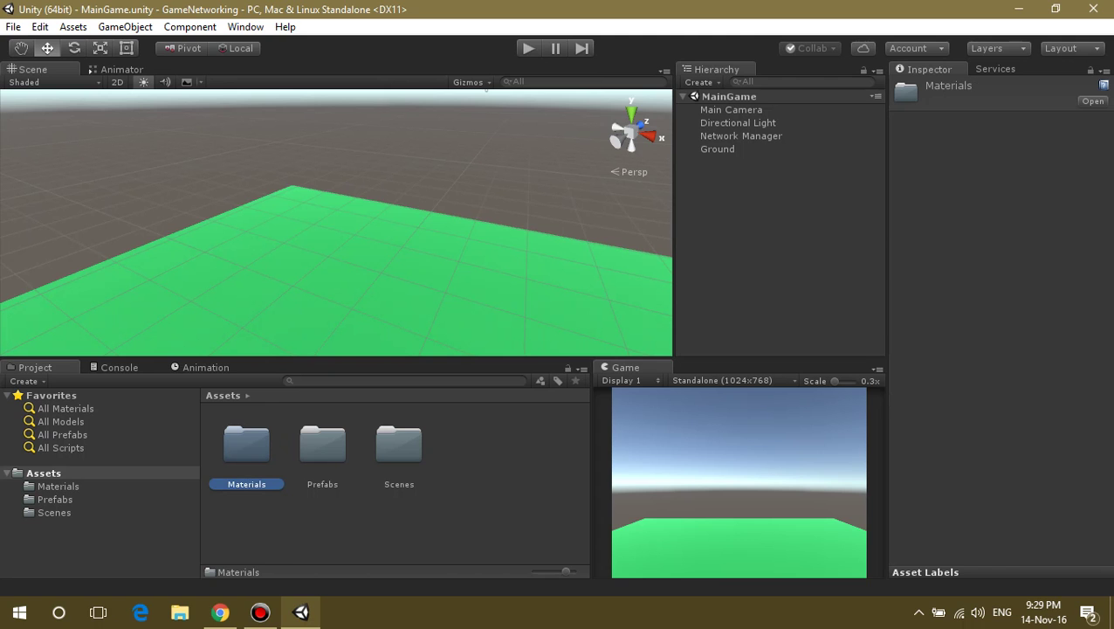
key(alt+Tab)
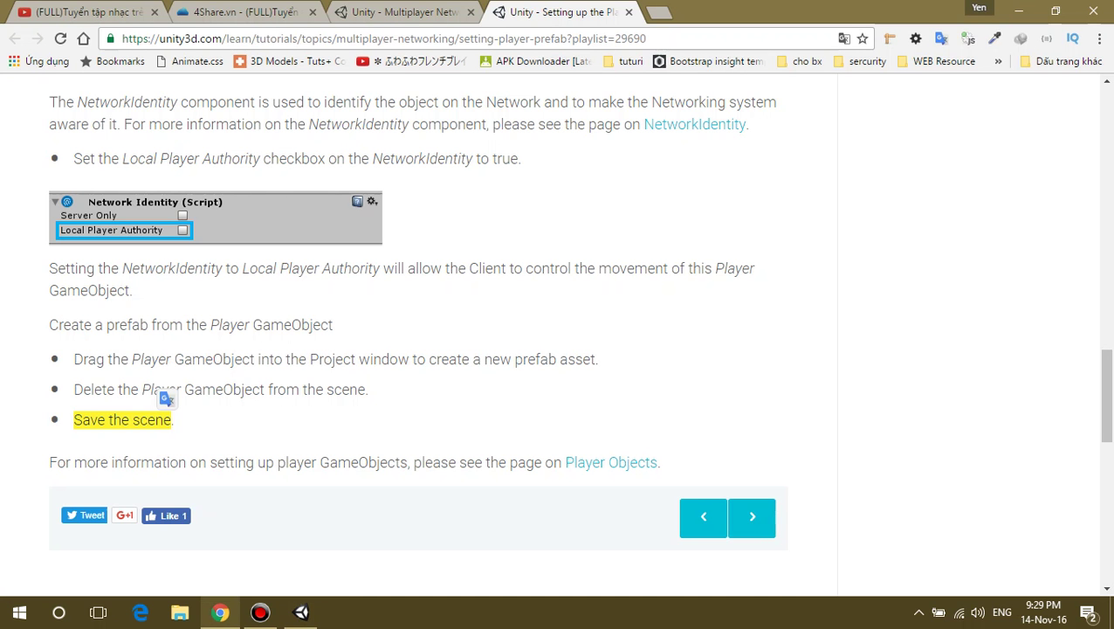
Open lesson 4, 'Registering the Player prefab', in a new tab and scroll to its Player Prefab step.
key(ctrl+w)
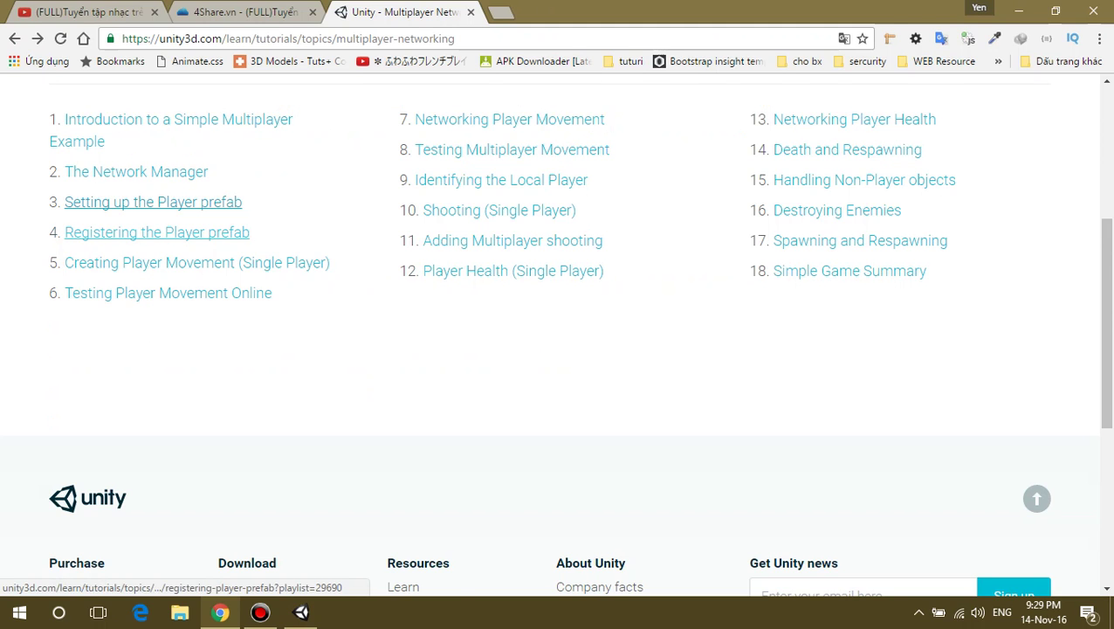
right_click(174, 232)
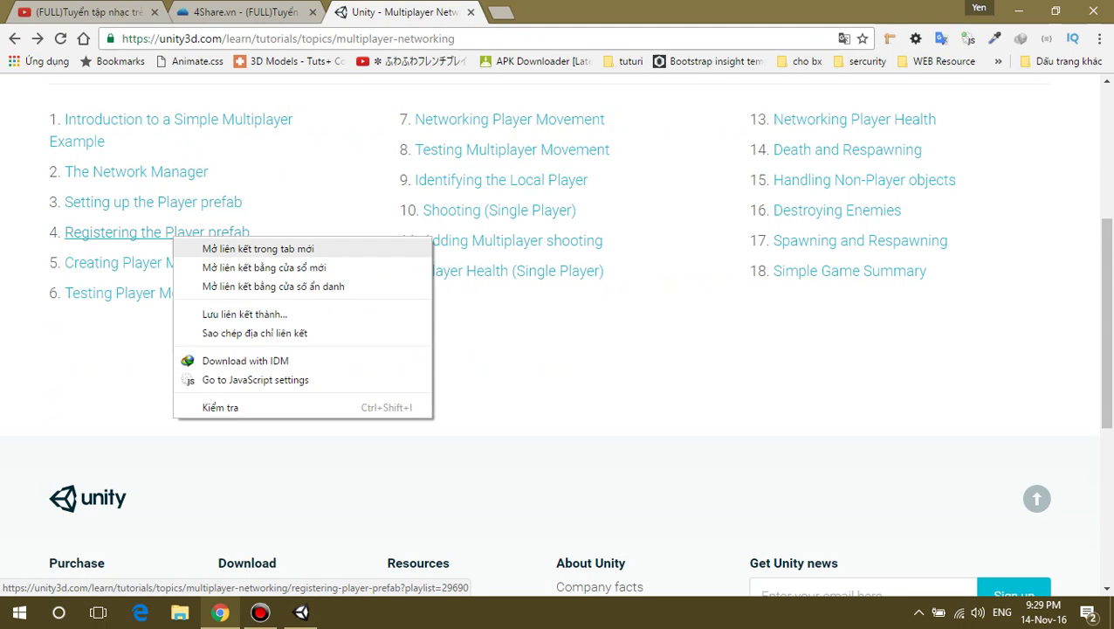
click(209, 244)
key(ctrl+Tab)
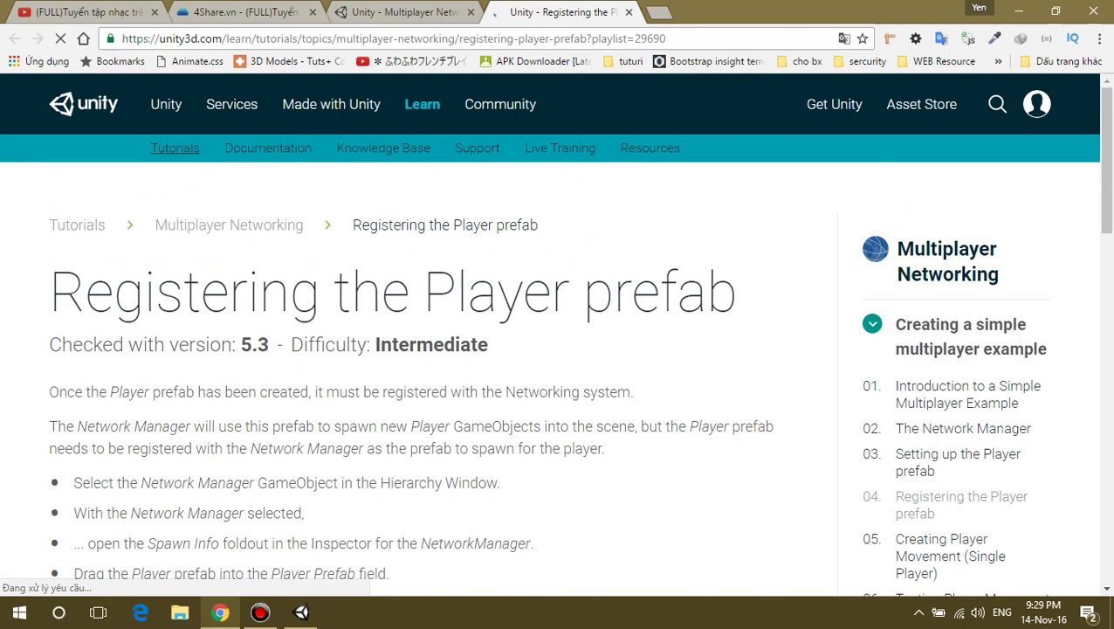
scroll(419, 350, down, 4)
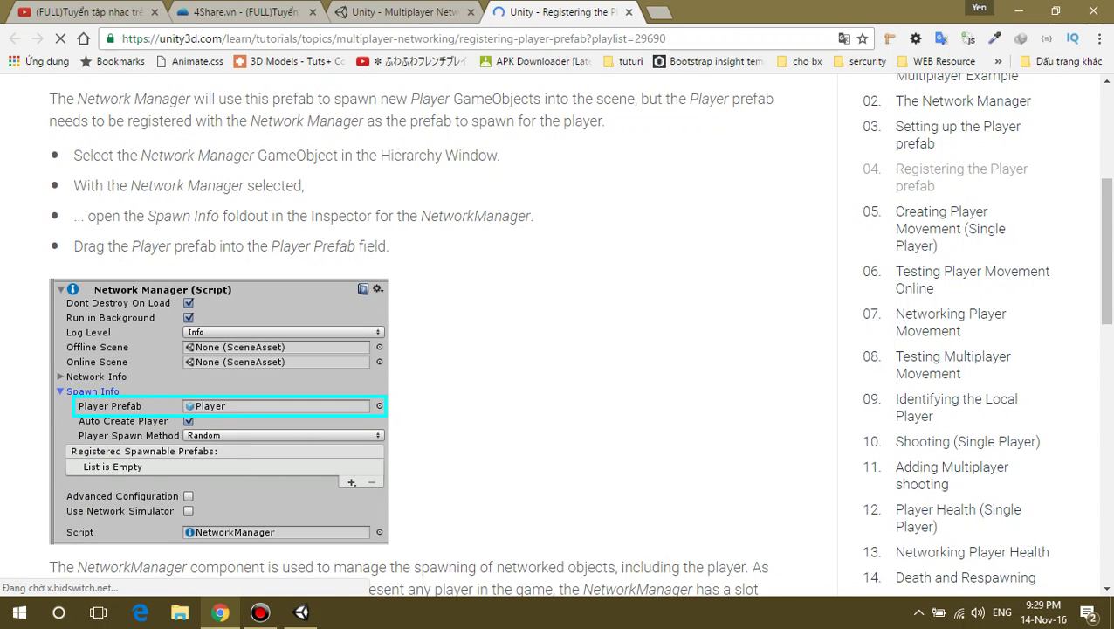
scroll(419, 349, down, 1)
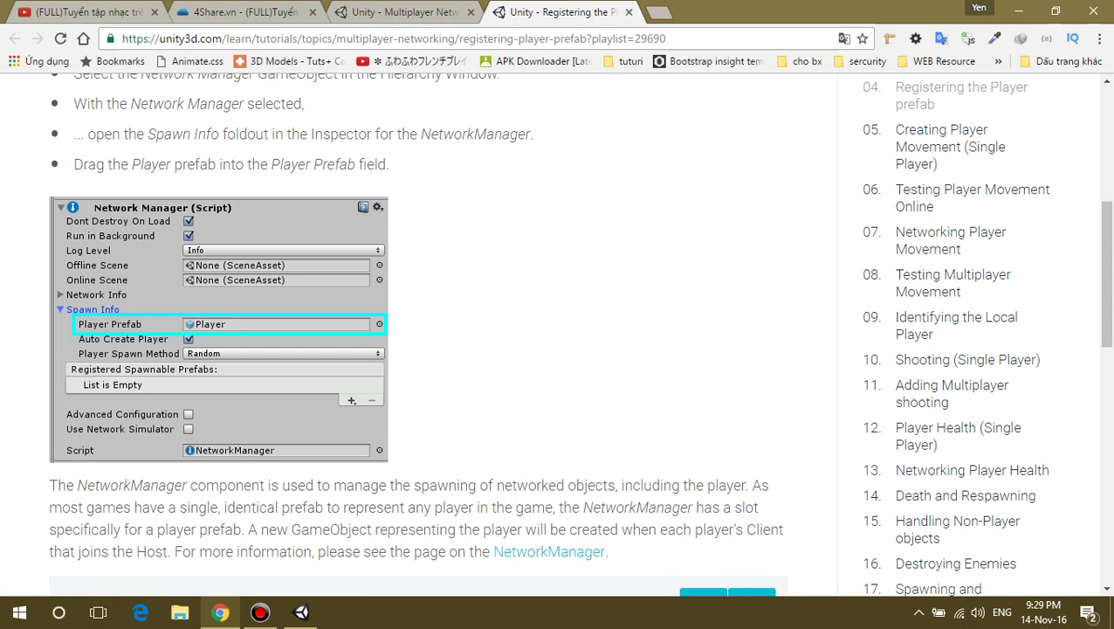
drag(73, 164, 171, 164)
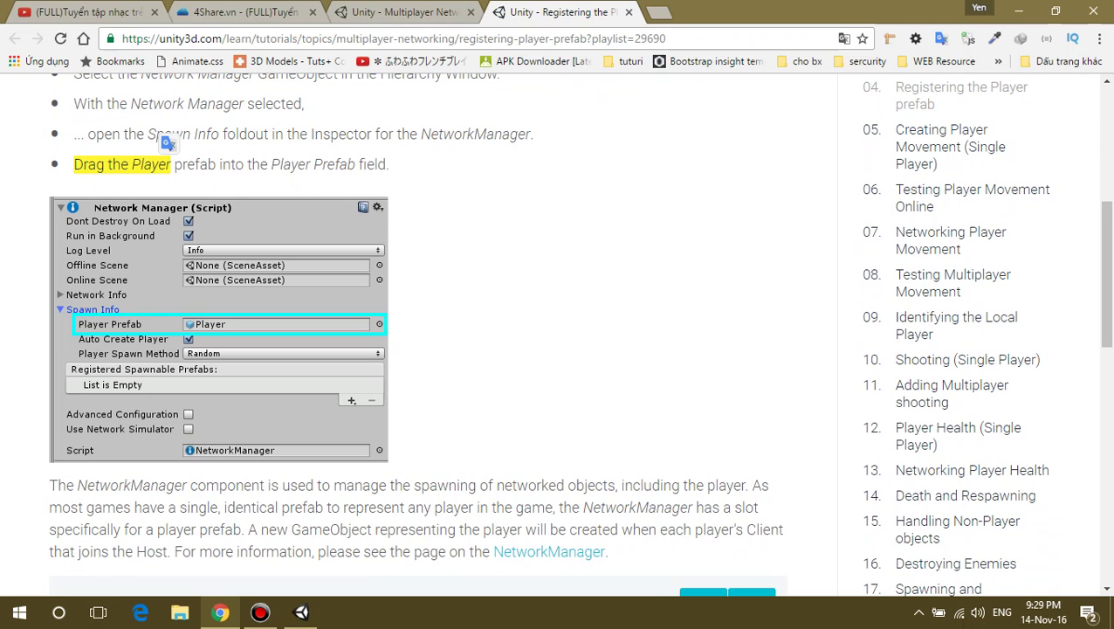
Drag the Player prefab from Prefabs into the Network Manager's Spawn Info Player Prefab field.
key(alt+Tab)
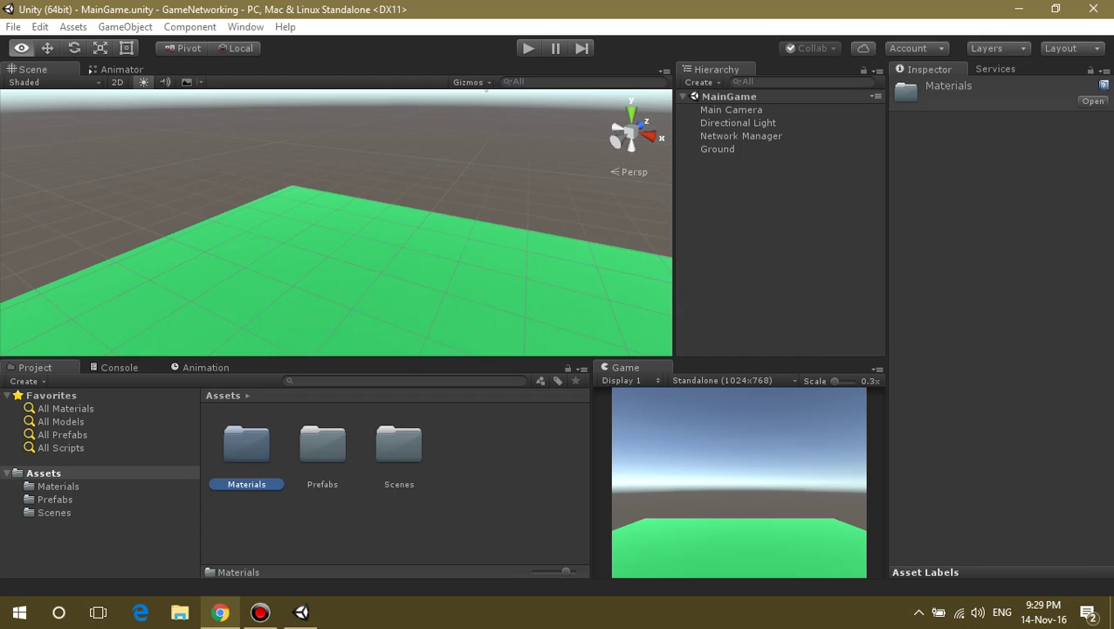
click(741, 136)
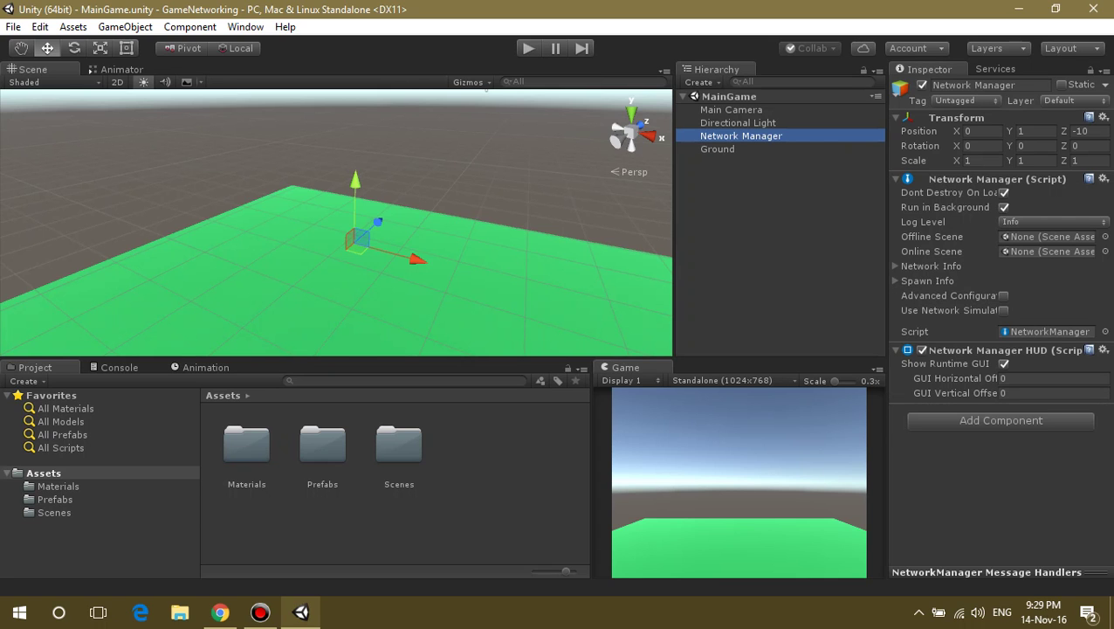
click(928, 281)
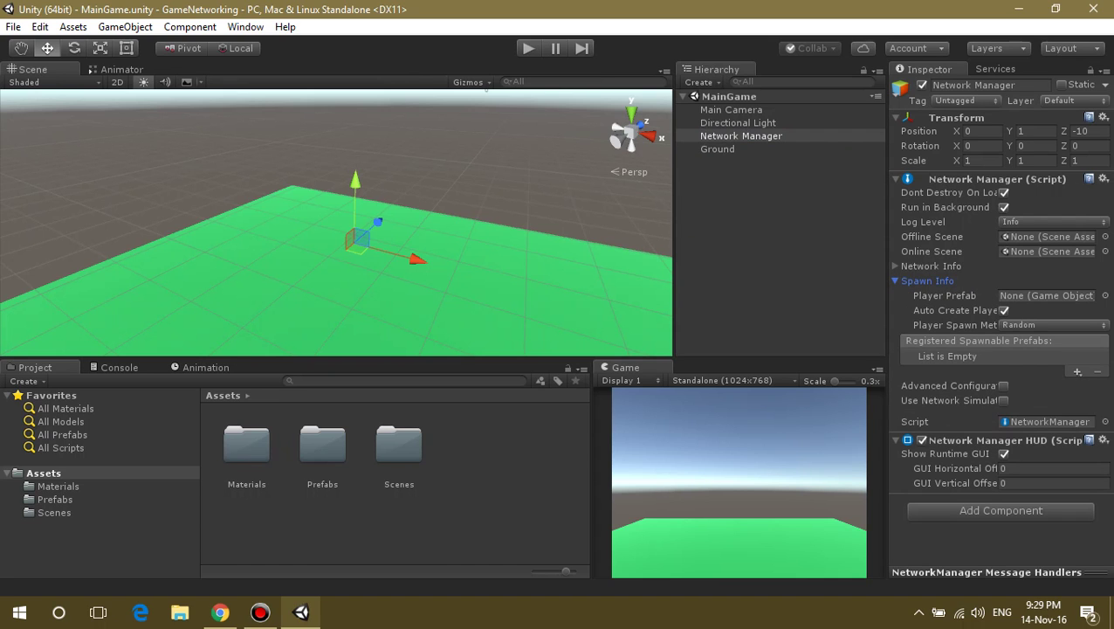
double_click(322, 445)
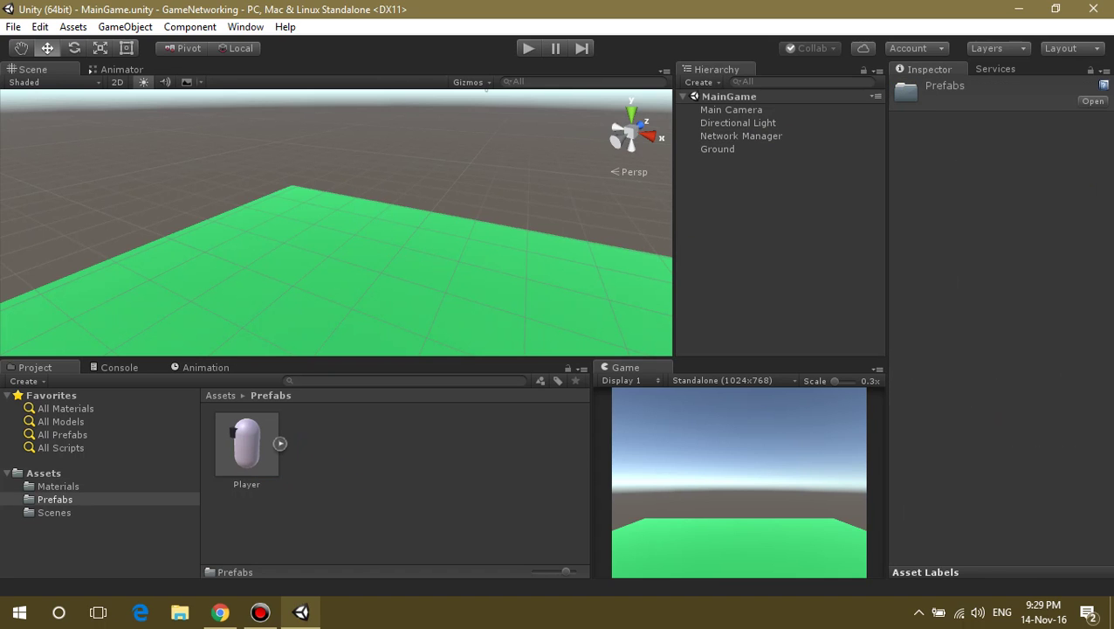
click(738, 122)
click(741, 135)
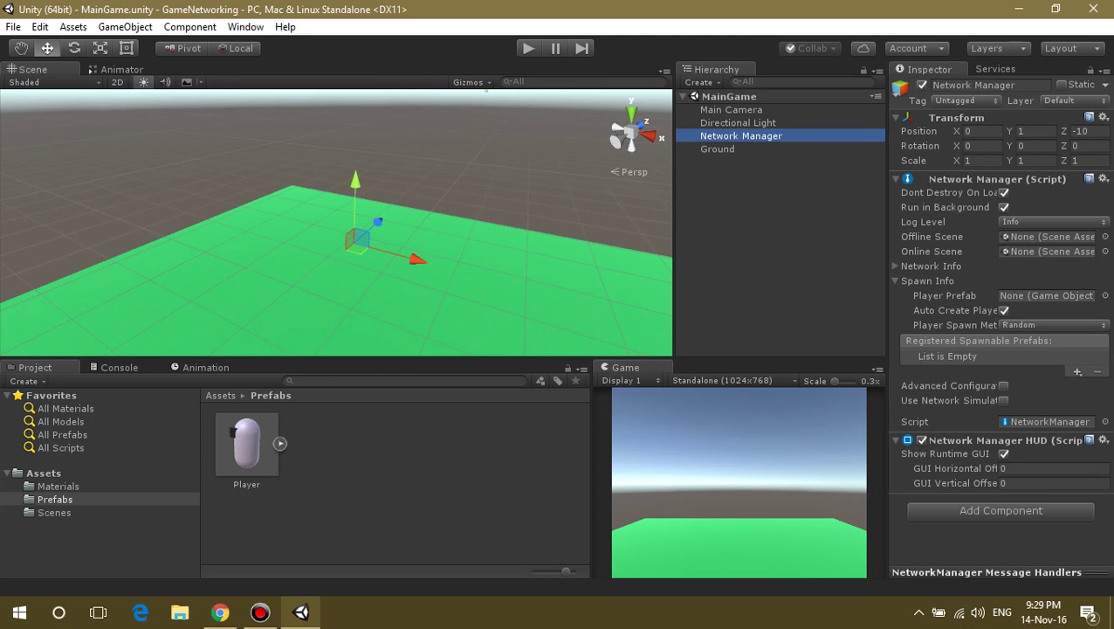
drag(246, 446, 1046, 295)
key(alt+Tab)
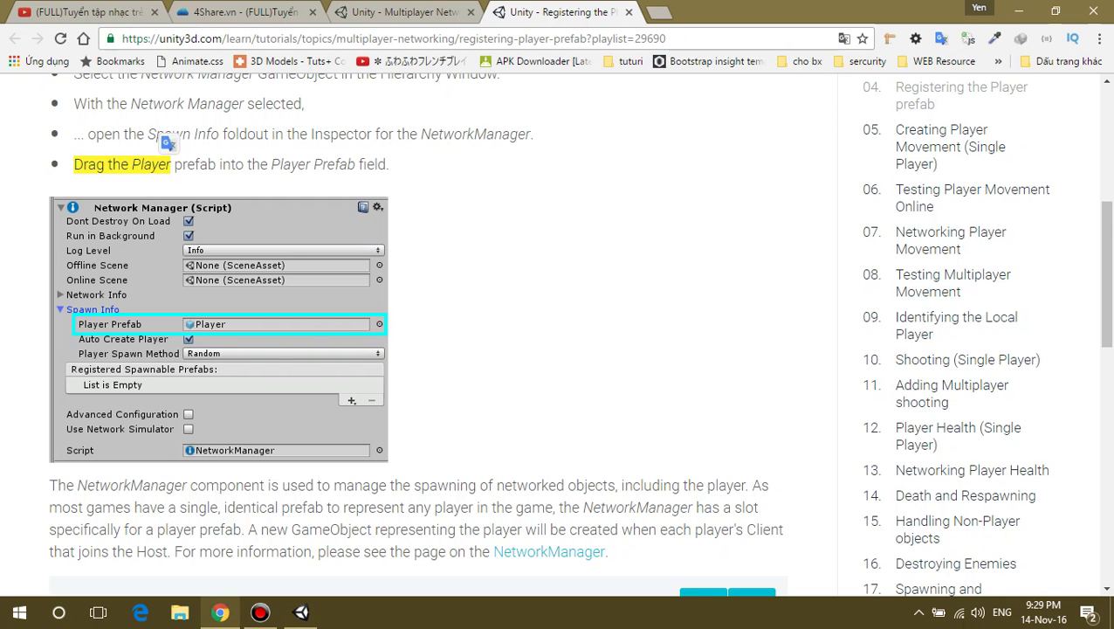
key(alt+Tab)
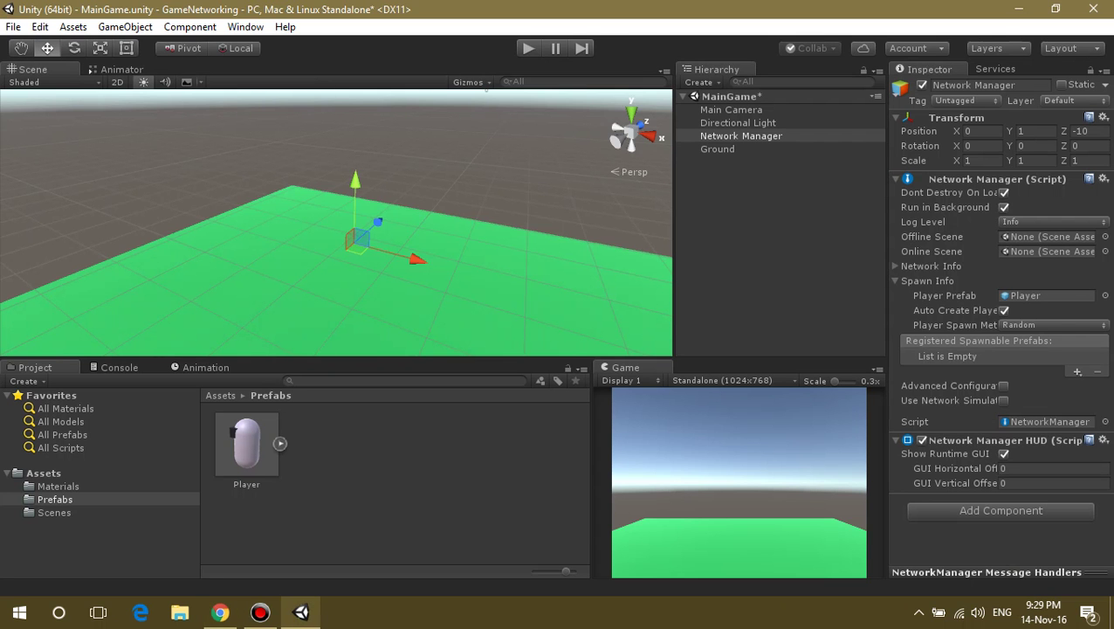
key(alt+Tab)
Close the Registering lesson tab and open lesson 5, 'Creating Player Movement (Single Player)', in a new tab.
scroll(558, 332, down, 4)
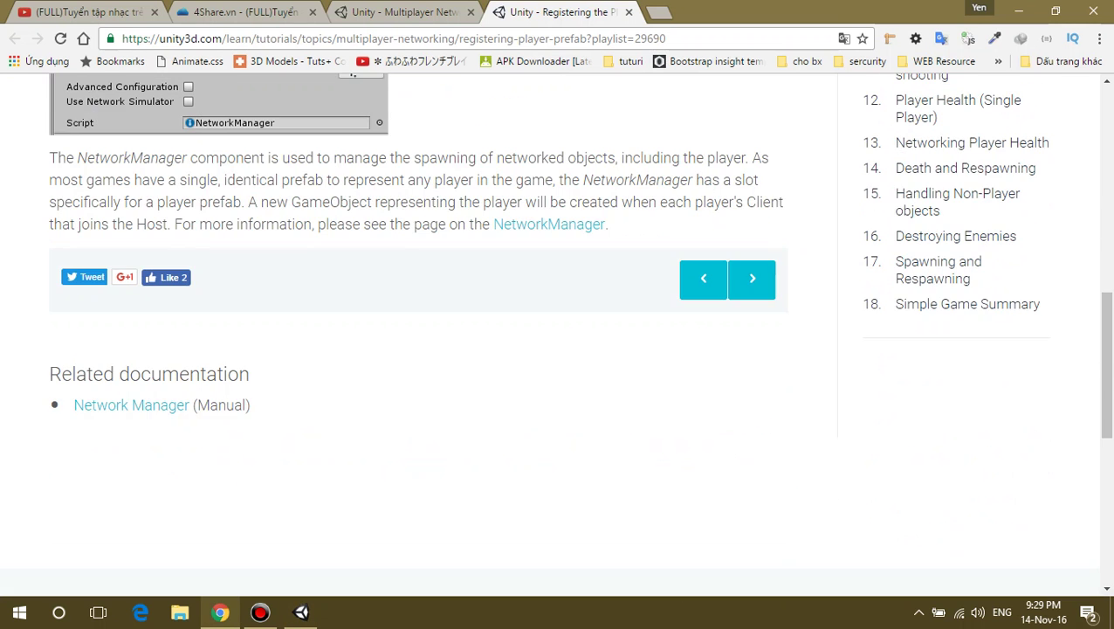
scroll(559, 332, up, 2)
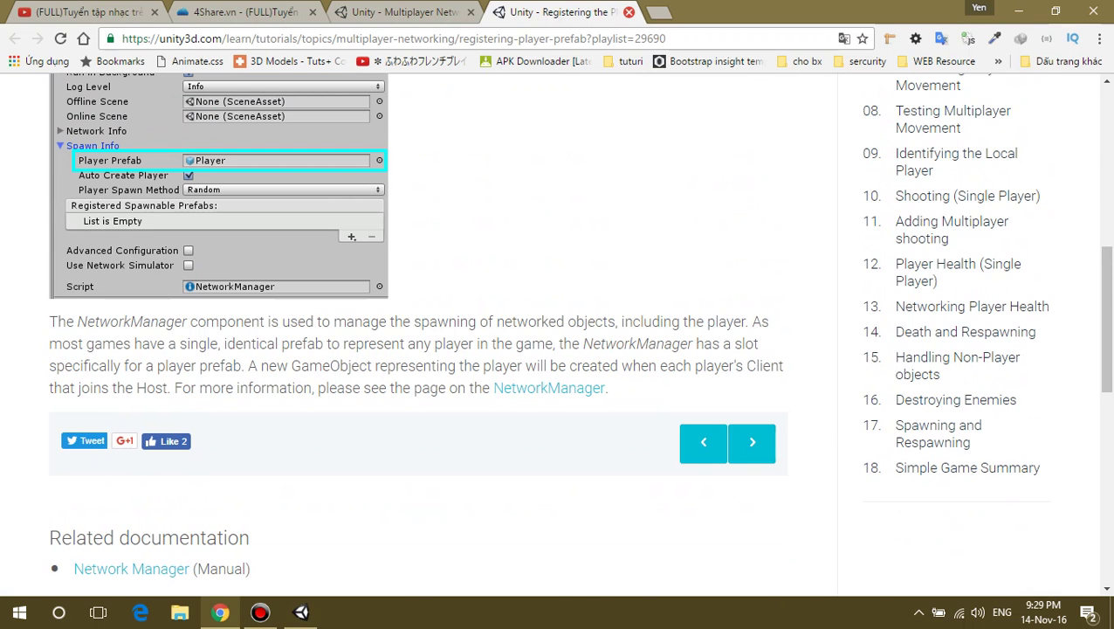
click(628, 12)
right_click(112, 266)
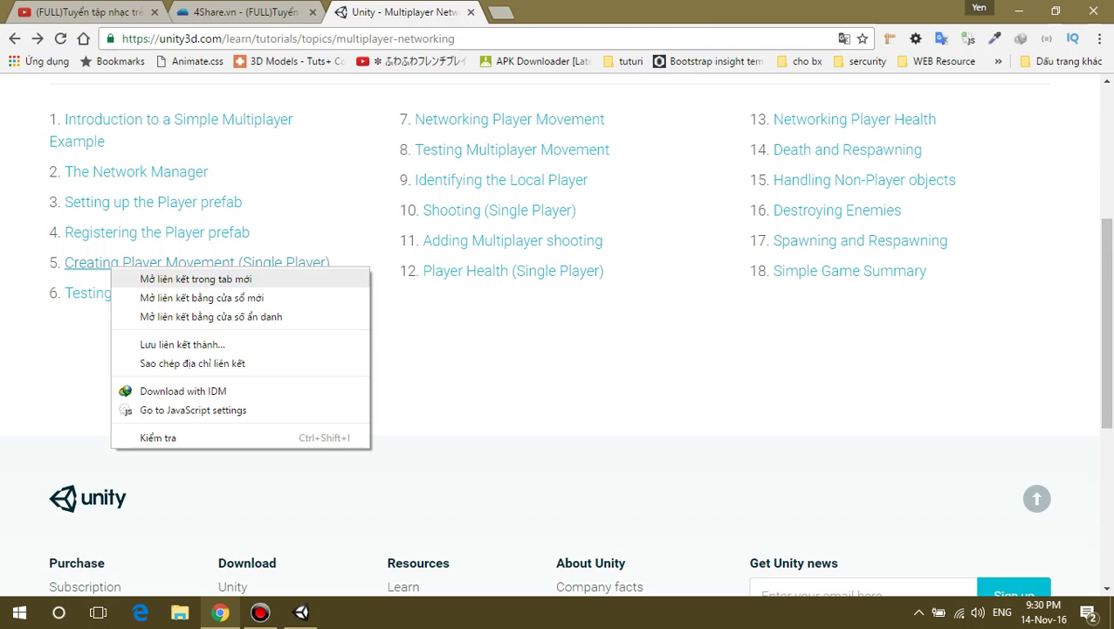
click(196, 279)
key(ctrl+Tab)
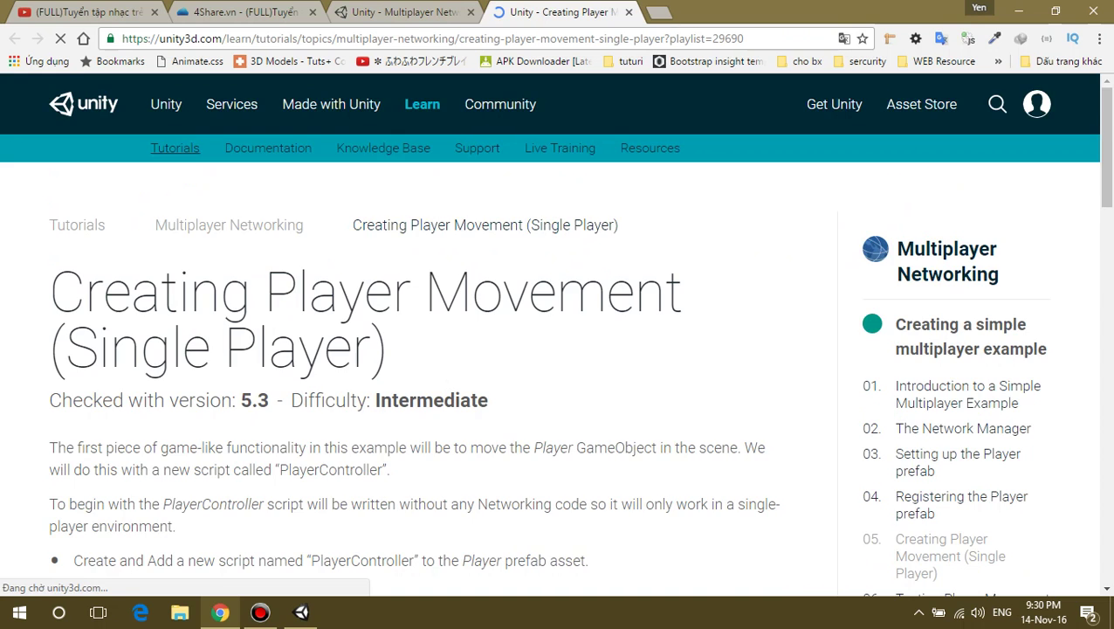
Read the PlayerController script instructions, then select the Player prefab back in Unity.
scroll(558, 332, down, 3)
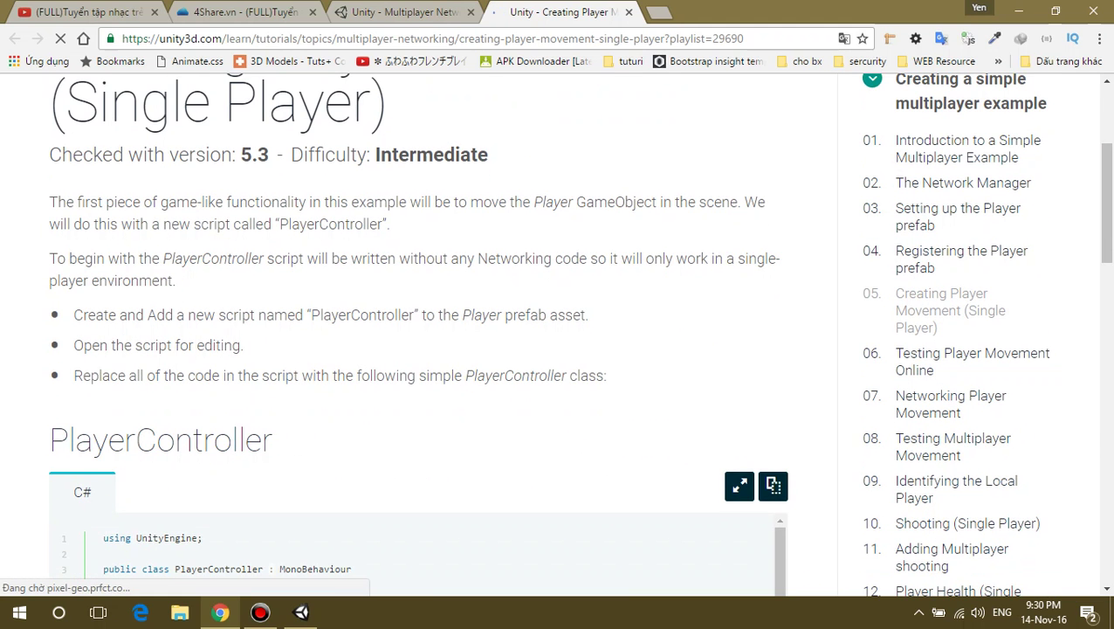
drag(74, 314, 339, 314)
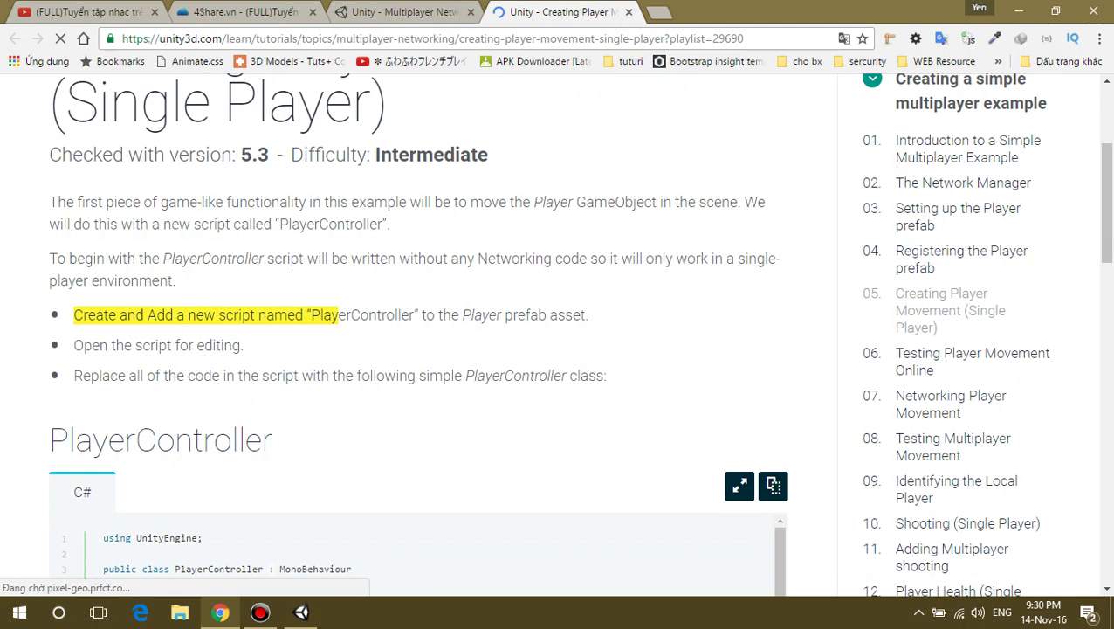
click(341, 293)
double_click(362, 315)
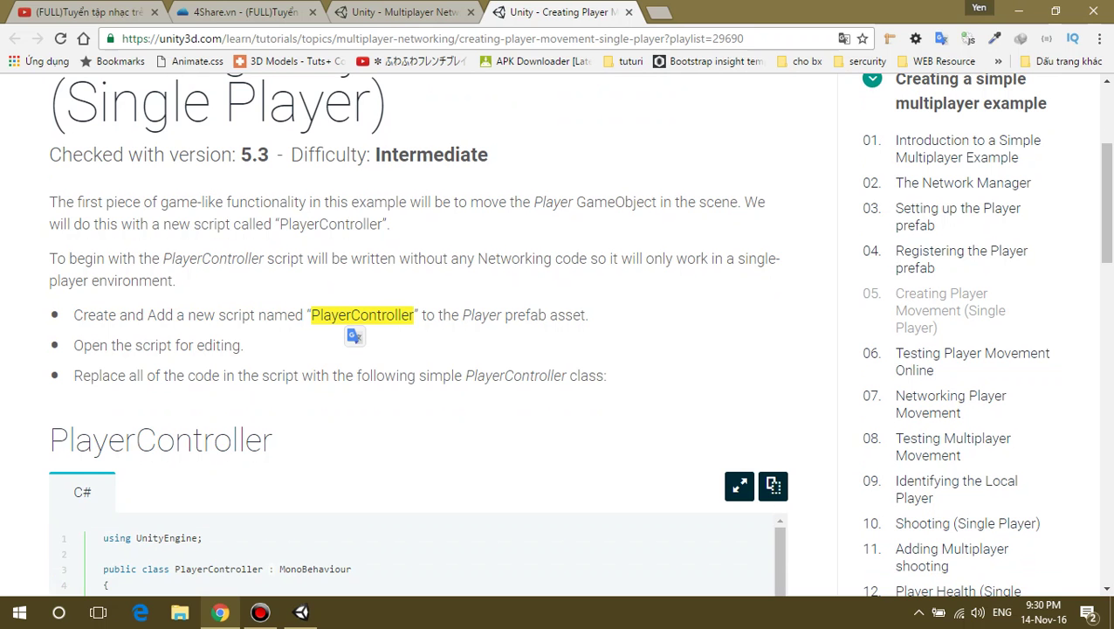
drag(461, 315, 501, 315)
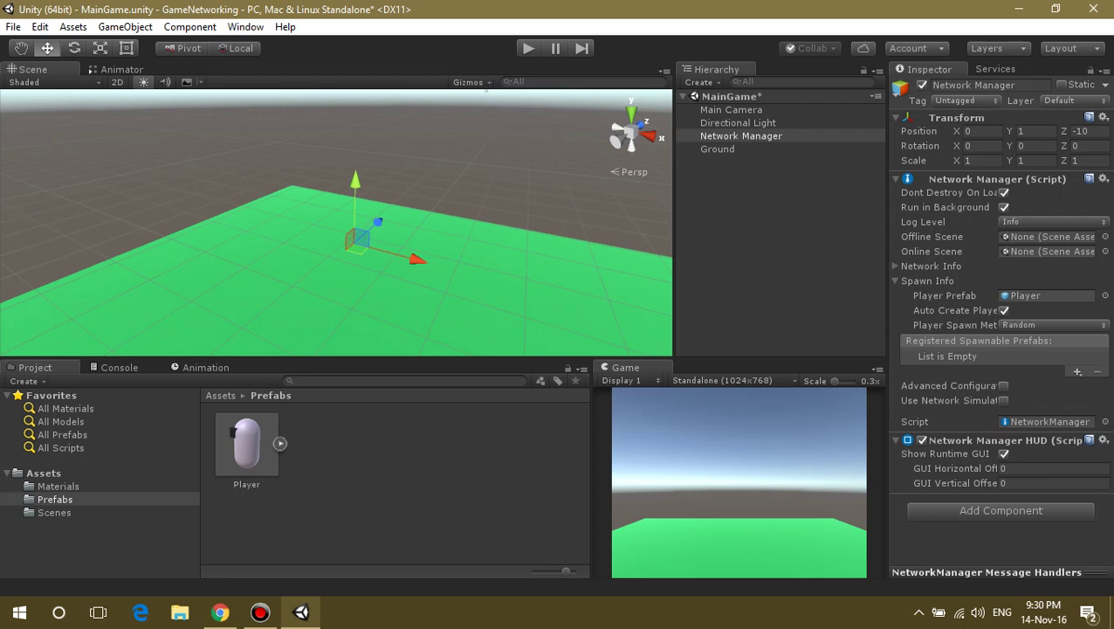
key(alt+Tab)
click(246, 446)
Create a new PlayerController C# script on the Player prefab and open it in Visual Studio.
click(1001, 342)
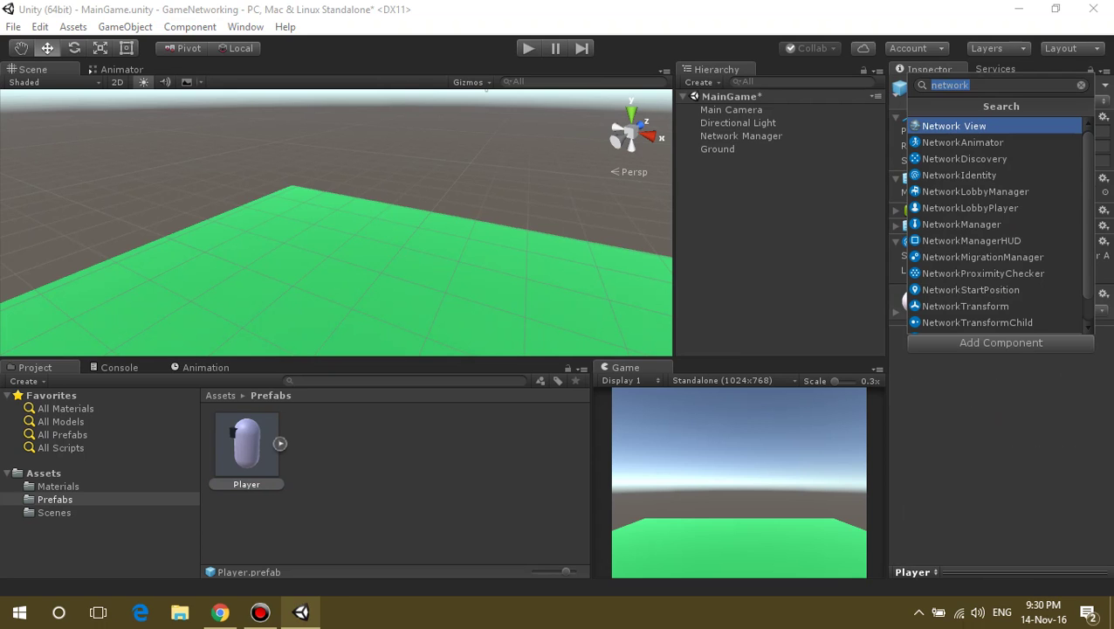
key(Down)
key(Down)
text(P)
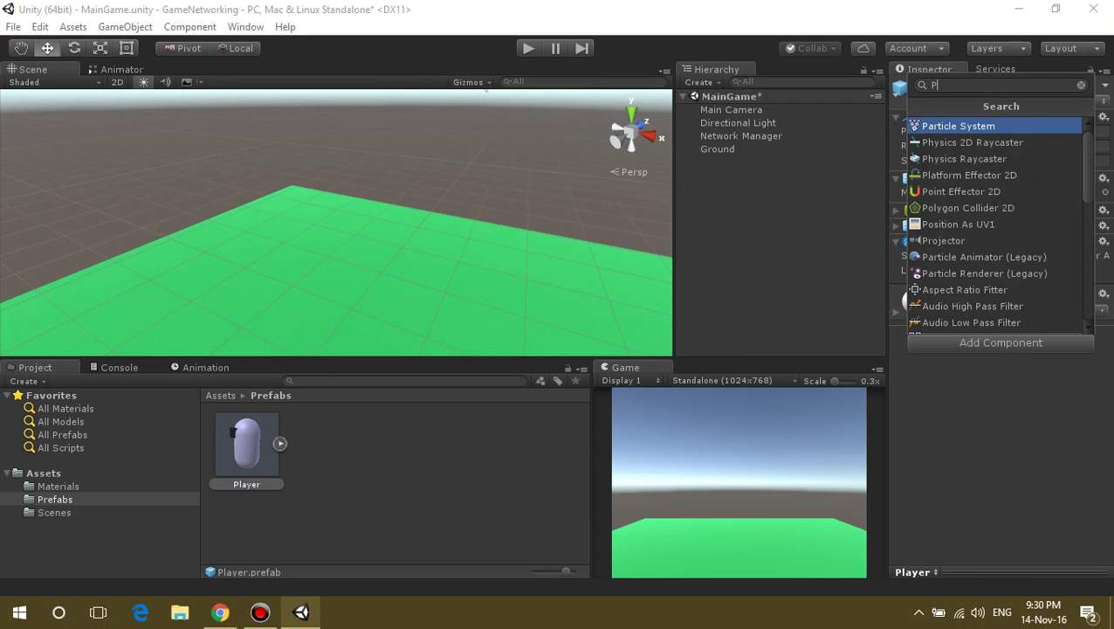
text(layerC)
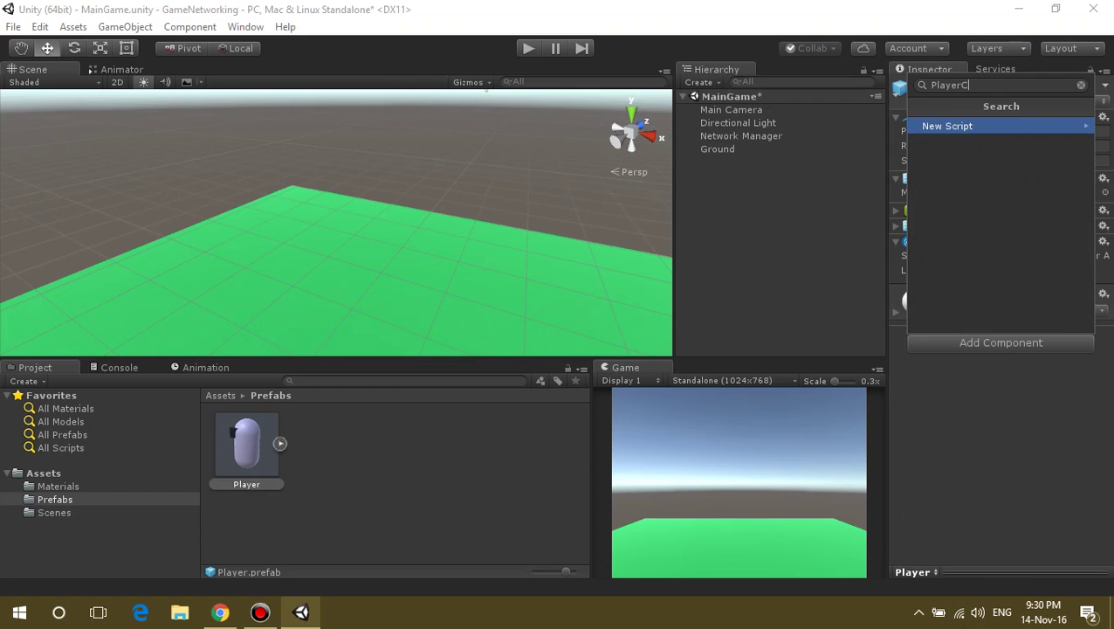
text(ontroller)
key(Return)
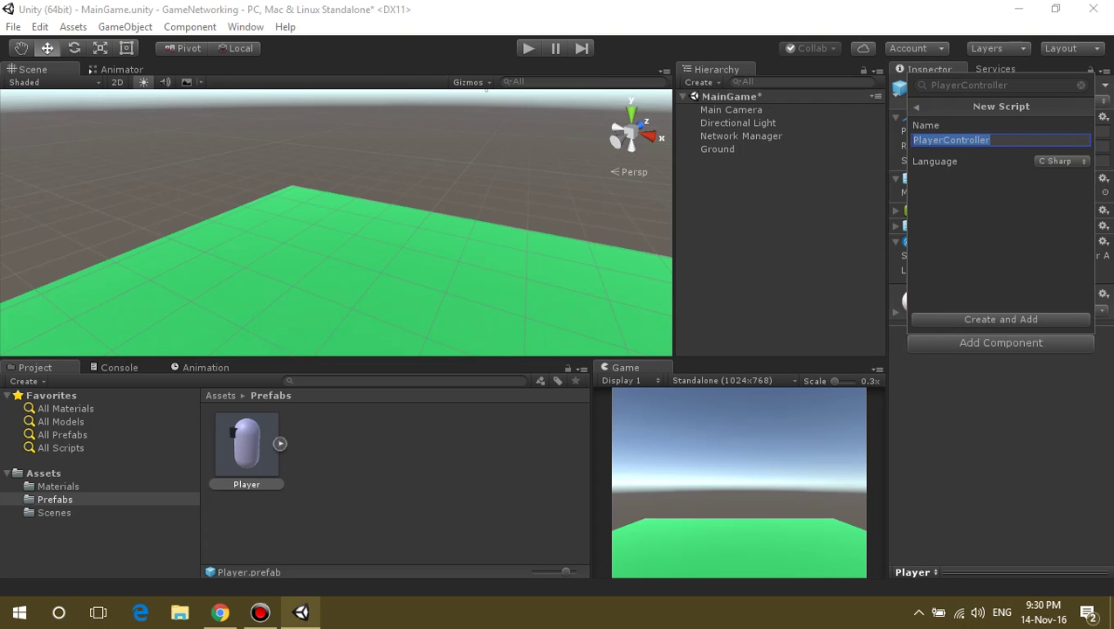
key(Return)
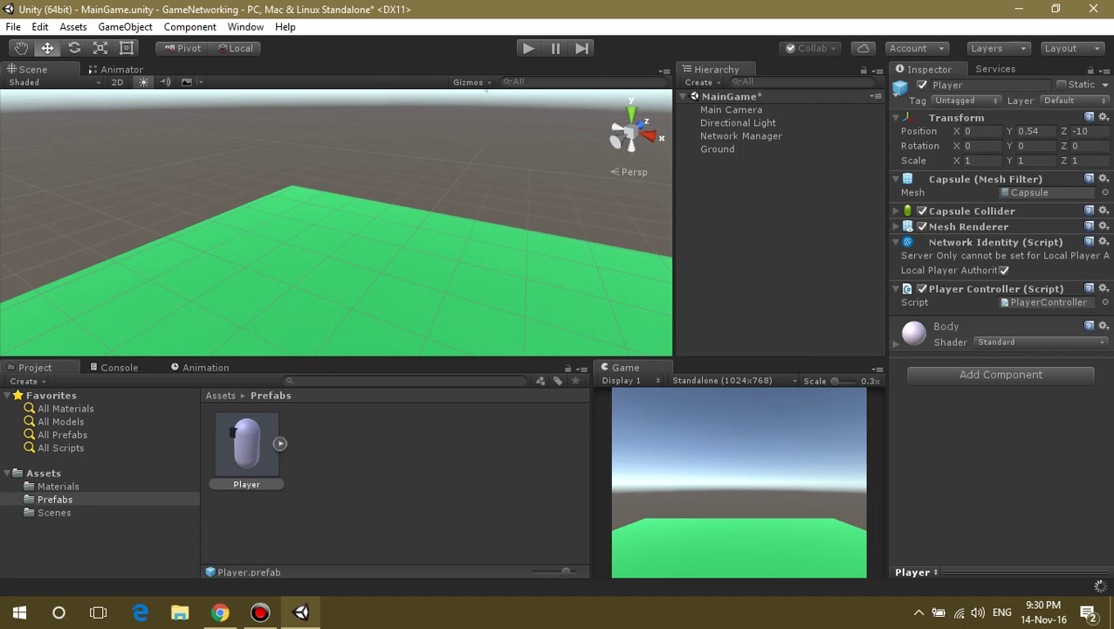
double_click(1049, 302)
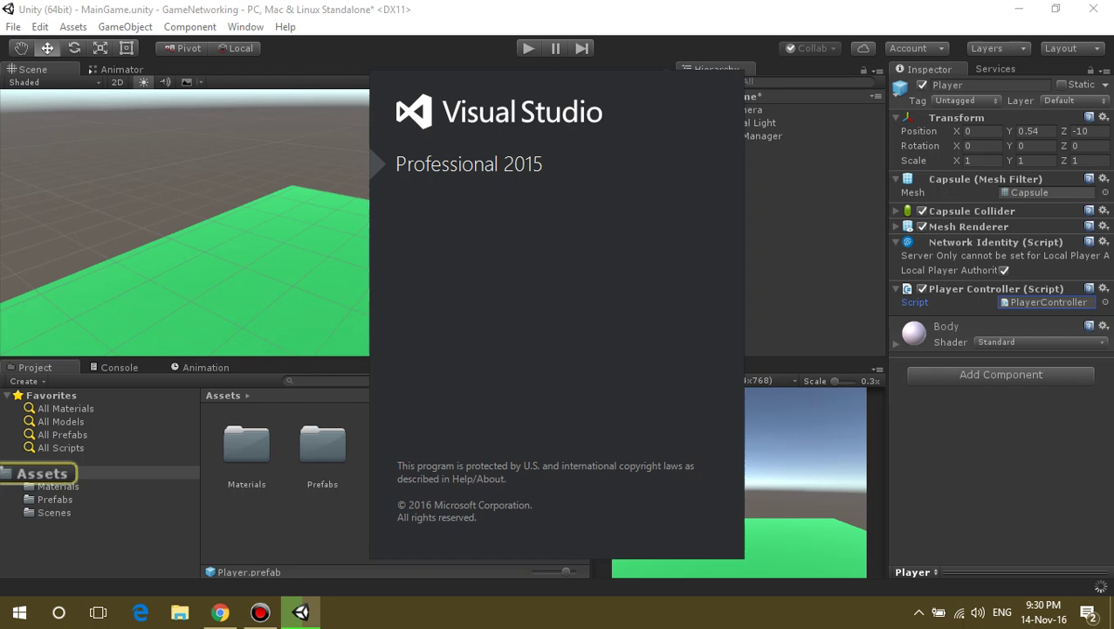
Scroll the Creating Player Movement tutorial down to the full PlayerController code listing.
click(219, 612)
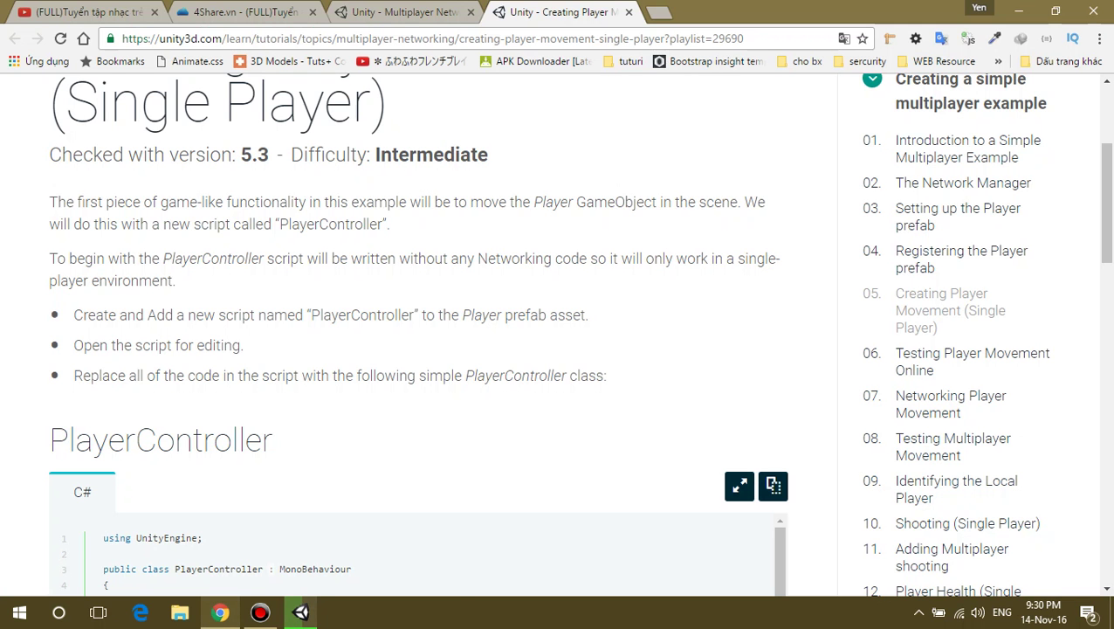
scroll(558, 332, down, 2)
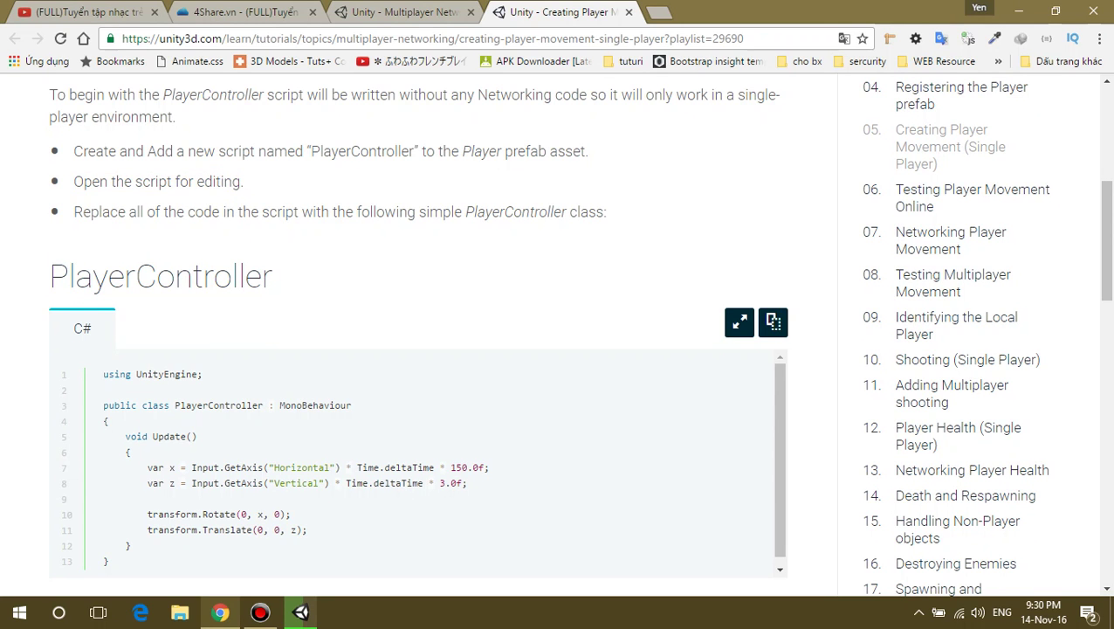
drag(75, 211, 576, 212)
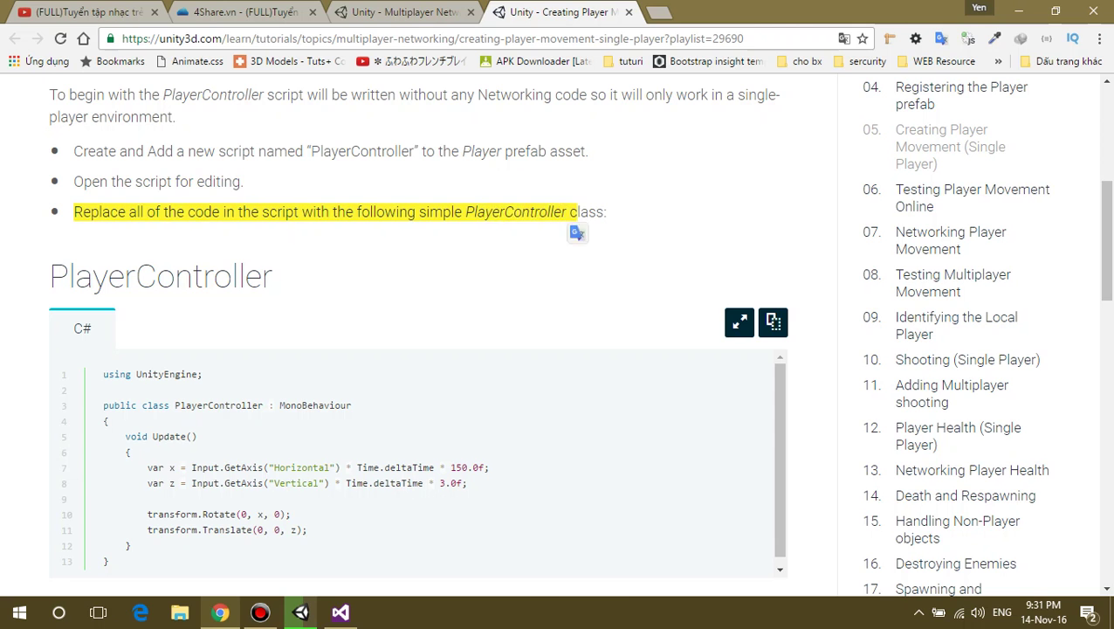
scroll(419, 349, down, 2)
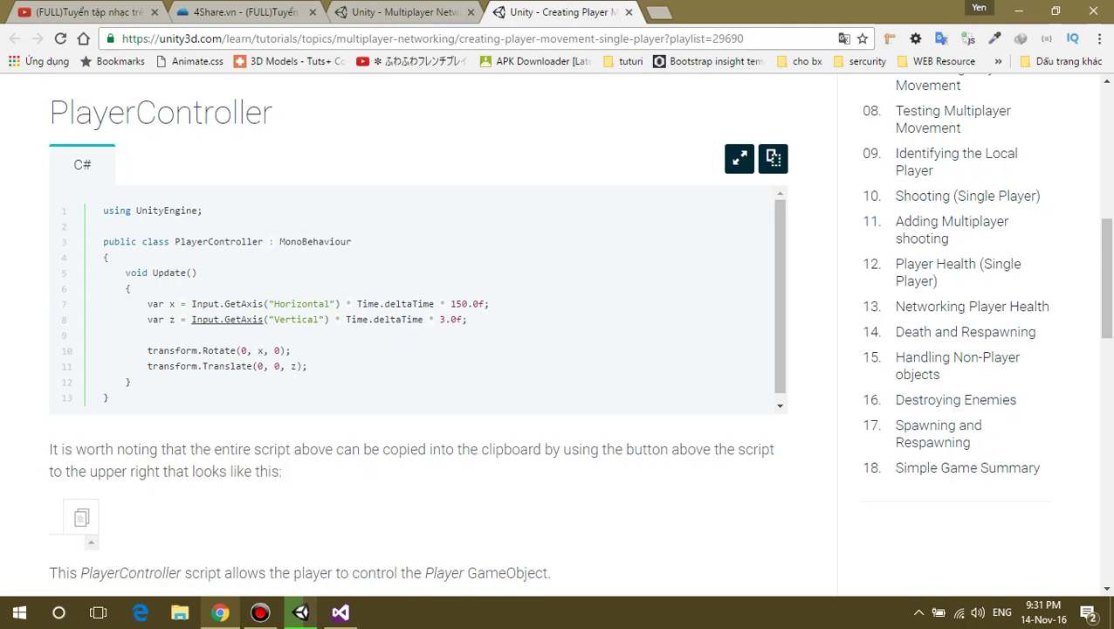
Copy the tutorial's PlayerController movement code, lines 7–11, to the clipboard.
drag(143, 303, 297, 367)
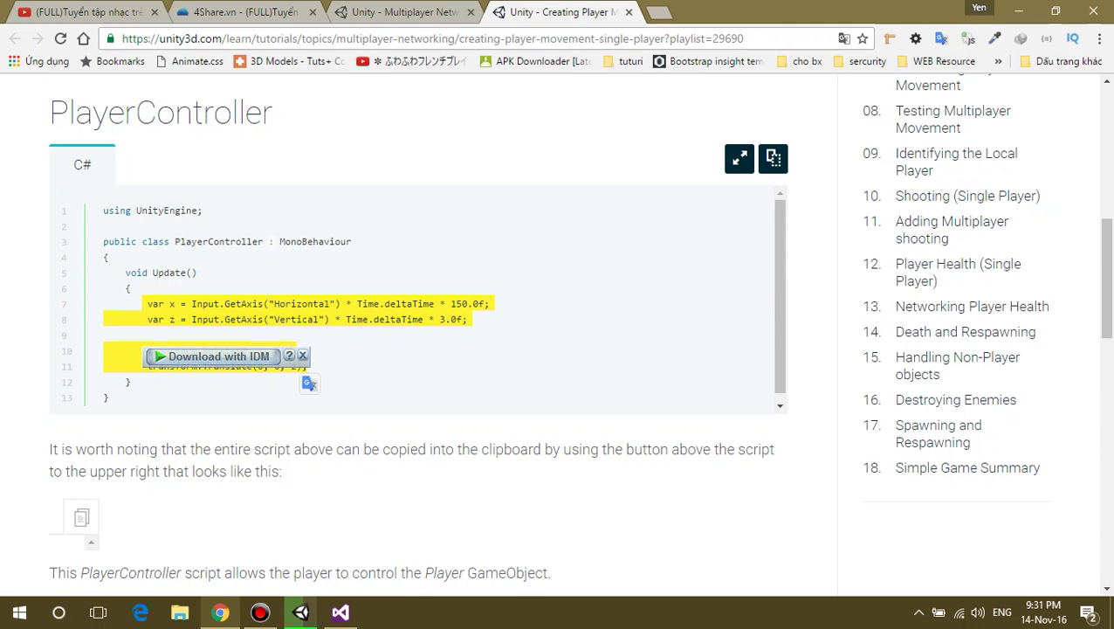
right_click(211, 315)
click(229, 326)
click(262, 375)
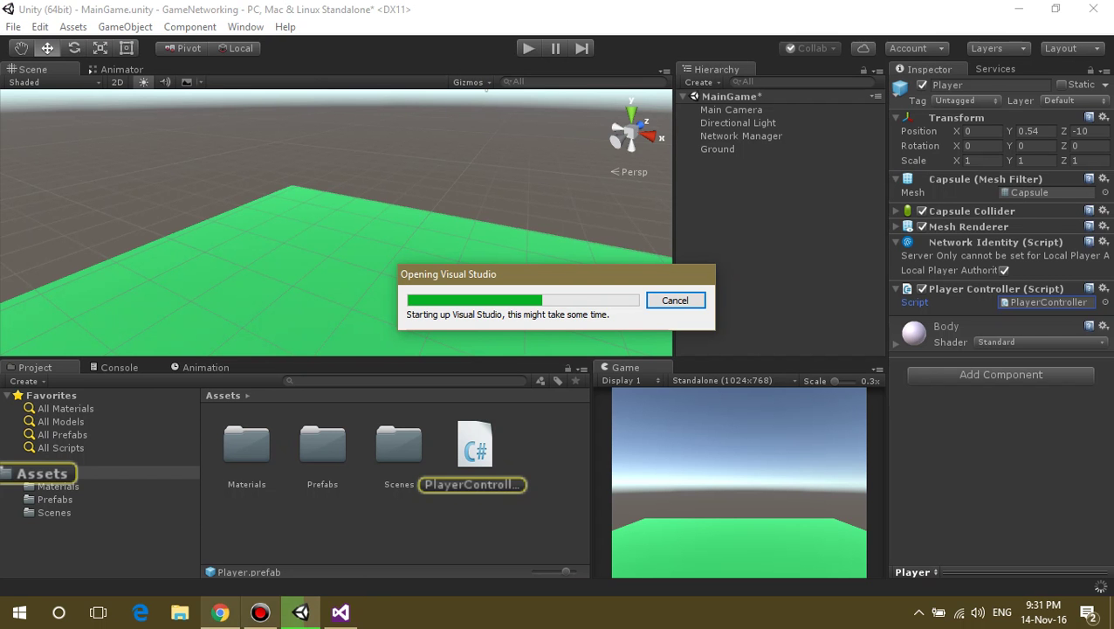
Scroll down the tutorial and highlight its closing steps, including Save the scene.
click(220, 612)
scroll(417, 332, down, 1)
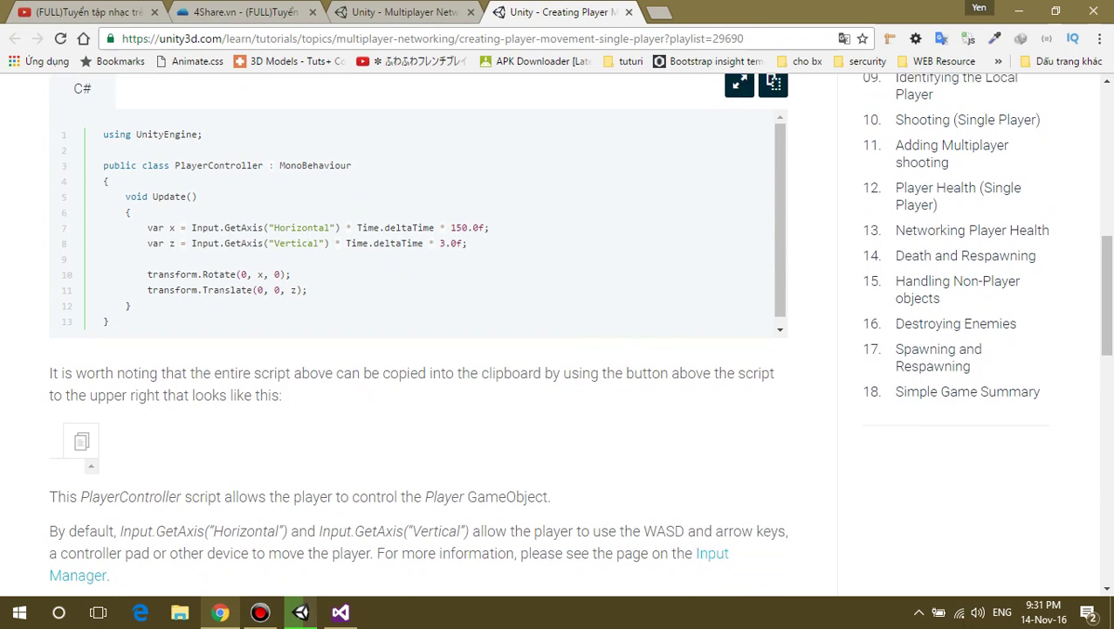
double_click(94, 368)
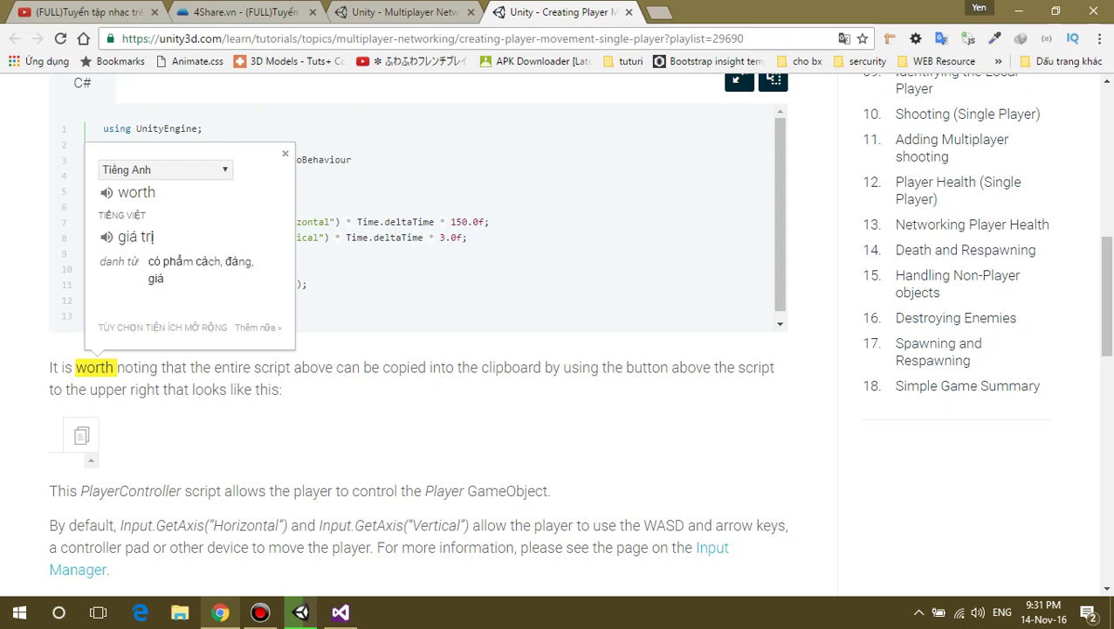
click(94, 367)
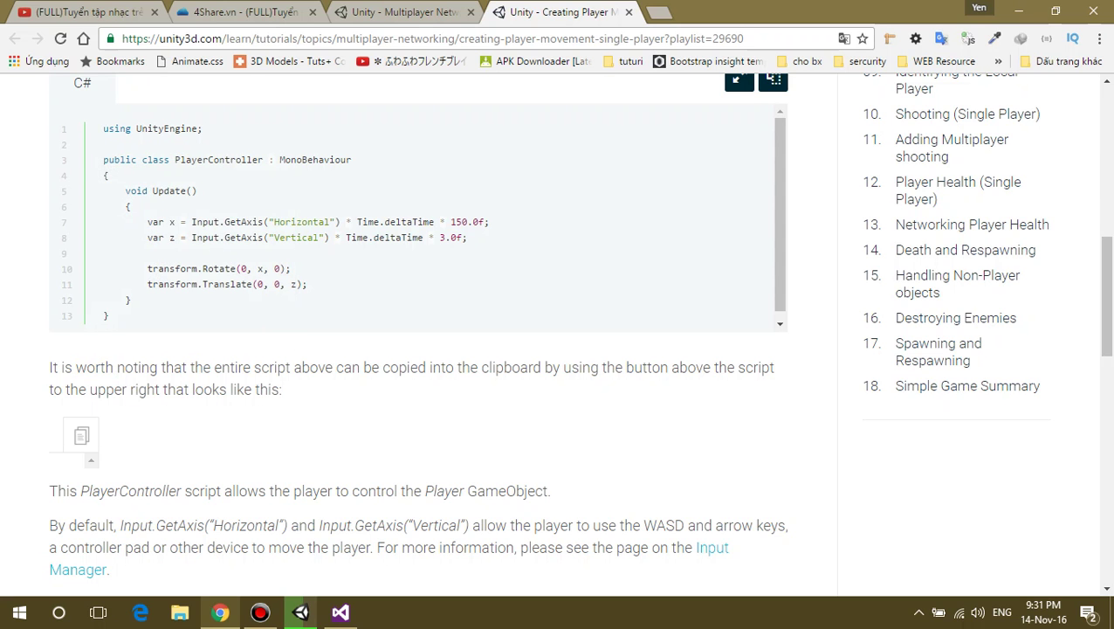
scroll(417, 332, down, 2)
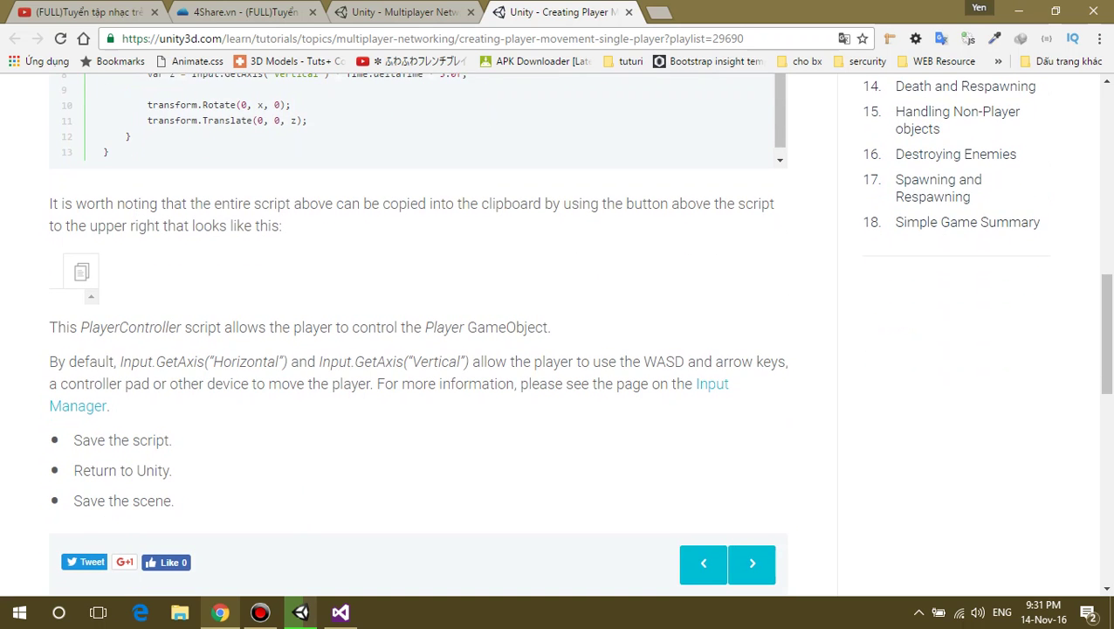
scroll(417, 332, down, 1)
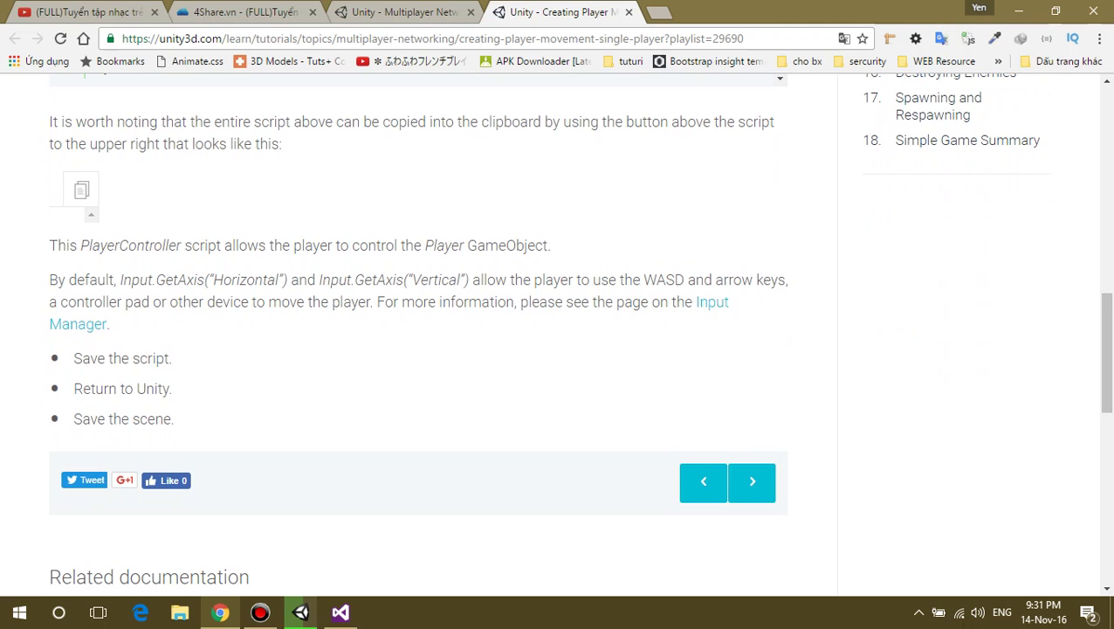
drag(74, 358, 172, 358)
click(172, 358)
mouse_move(74, 388)
mouse_down()
mouse_move(172, 388)
mouse_move(83, 419)
mouse_up()
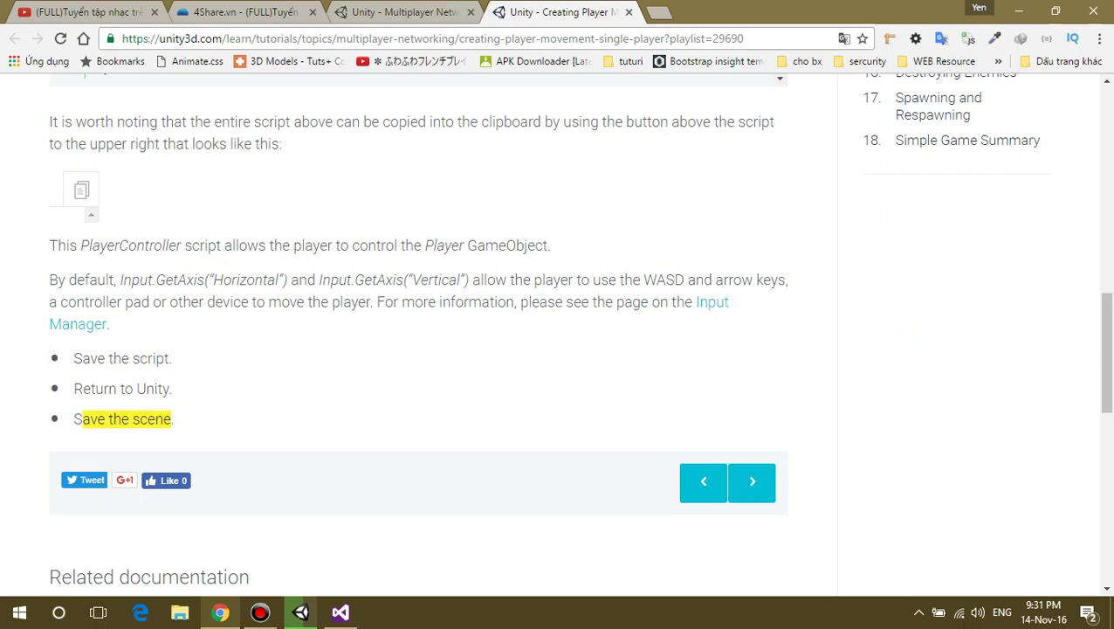
Check Visual Studio's loading progress, then reread the tutorial page while it loads.
click(340, 612)
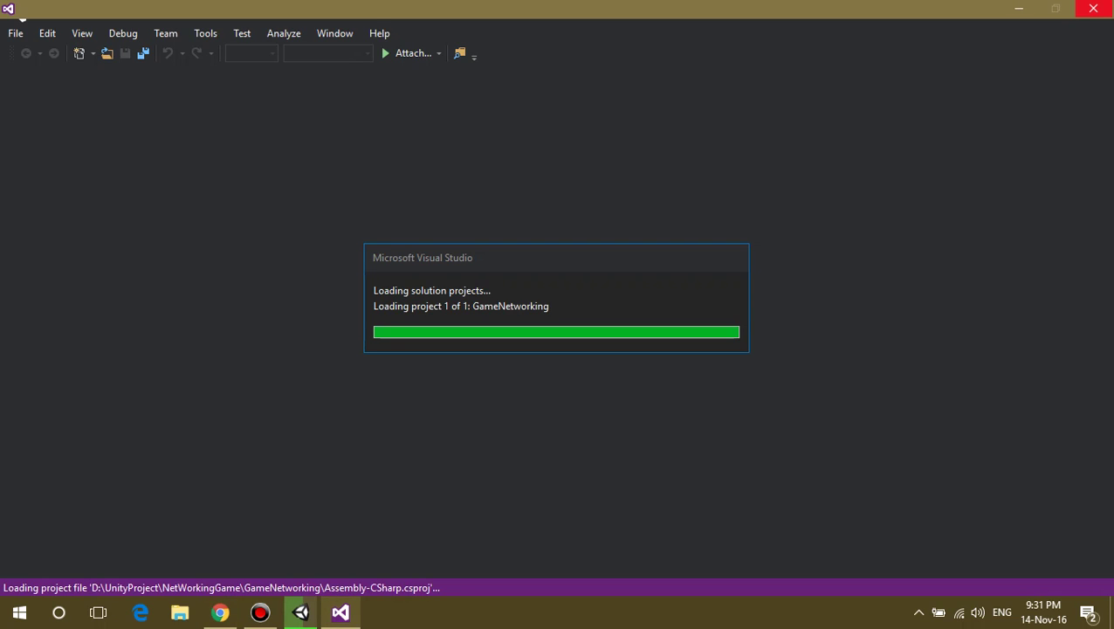
click(220, 612)
scroll(417, 331, down, 1)
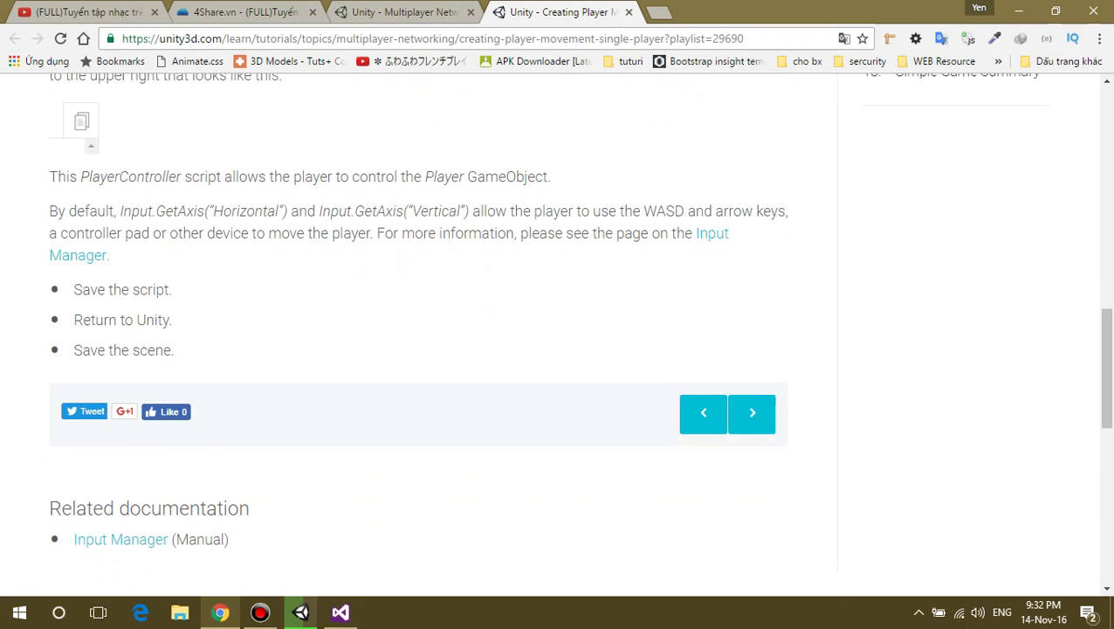
scroll(418, 331, up, 1)
scroll(417, 332, up, 3)
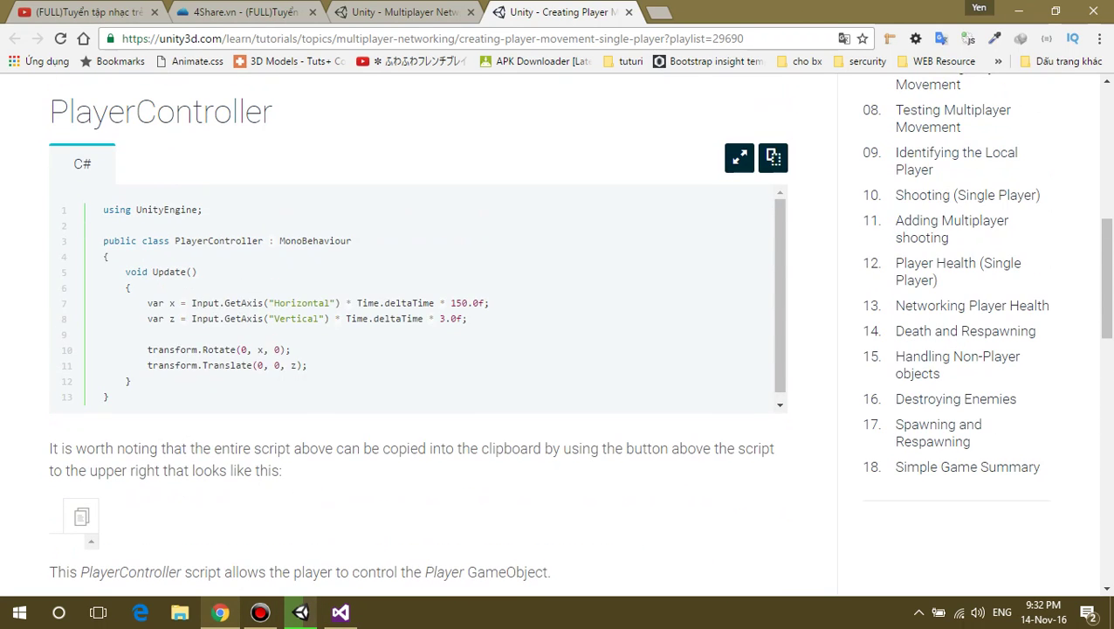
scroll(417, 332, down, 2)
scroll(418, 332, down, 2)
scroll(418, 332, up, 2)
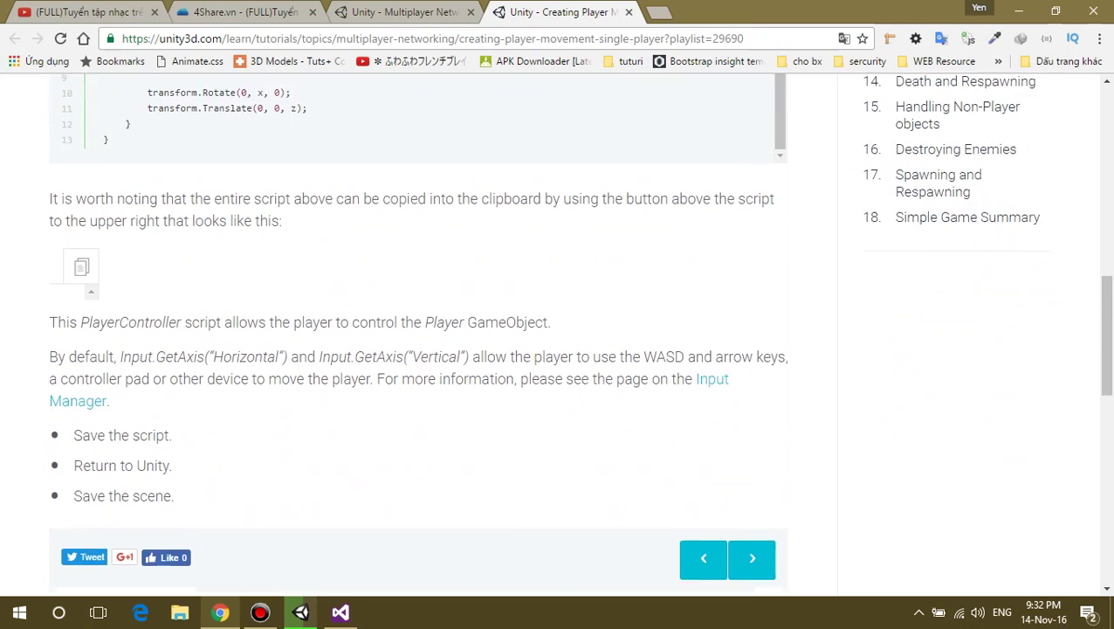
scroll(418, 332, up, 3)
scroll(417, 332, up, 2)
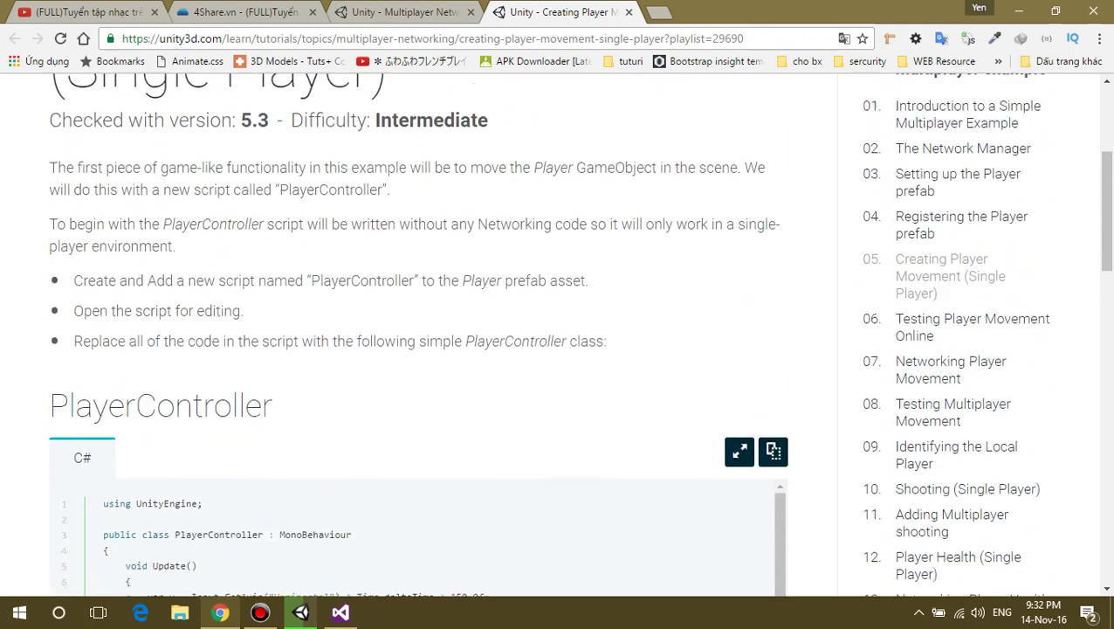
scroll(417, 332, down, 4)
scroll(970, 361, up, 2)
scroll(969, 360, up, 2)
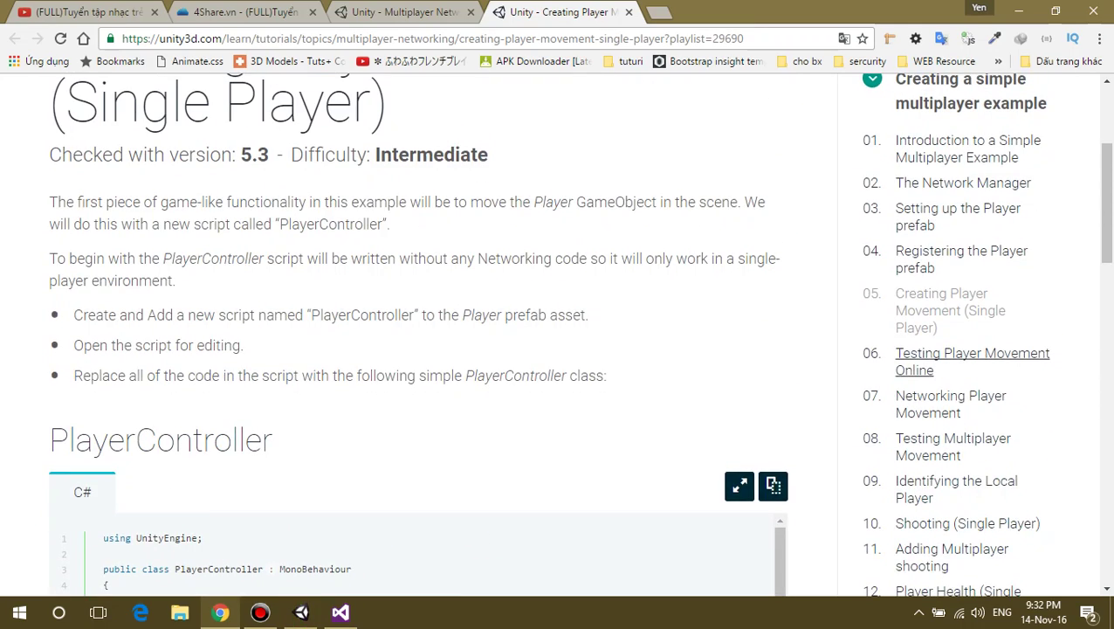
Bring up Visual Studio with the full PlayerController.cs script in the editor.
click(340, 611)
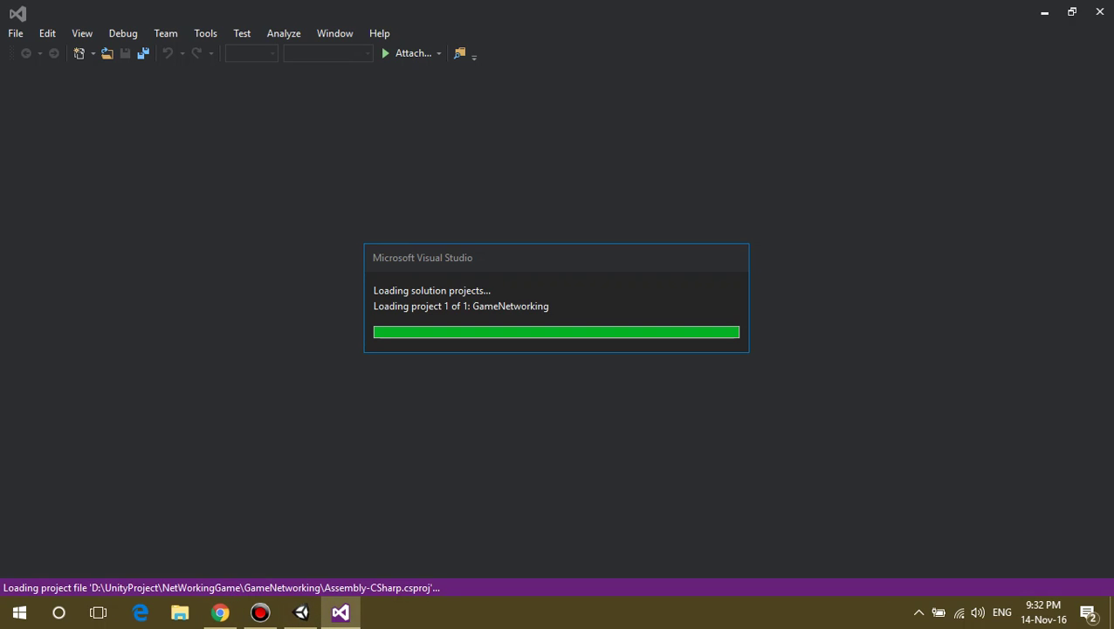
mouse_move(220, 612)
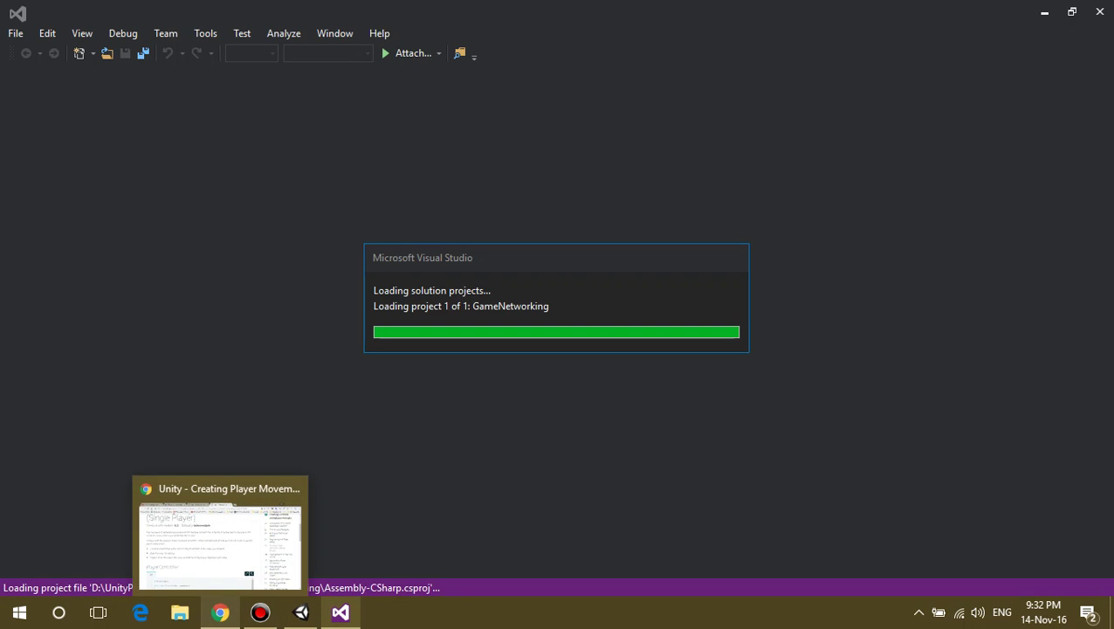
click(261, 612)
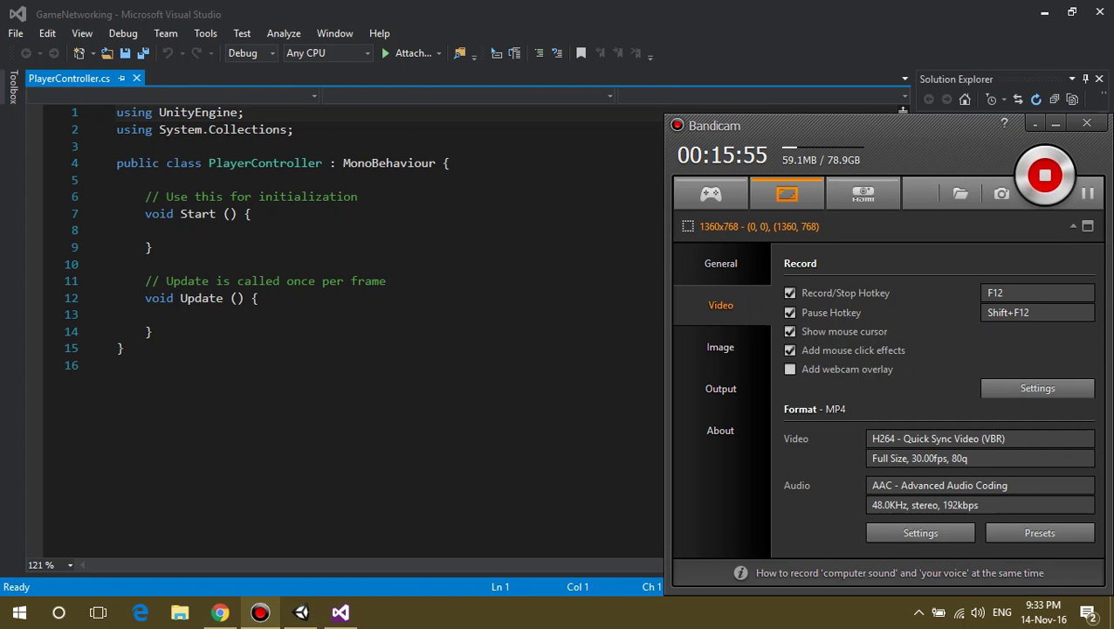
click(1056, 123)
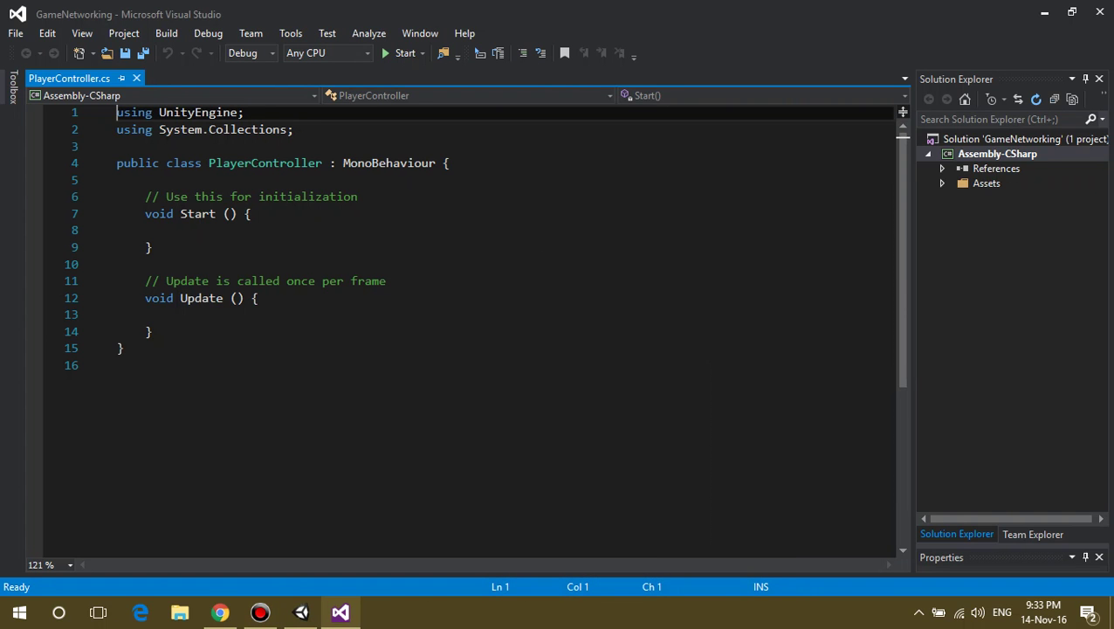
click(144, 230)
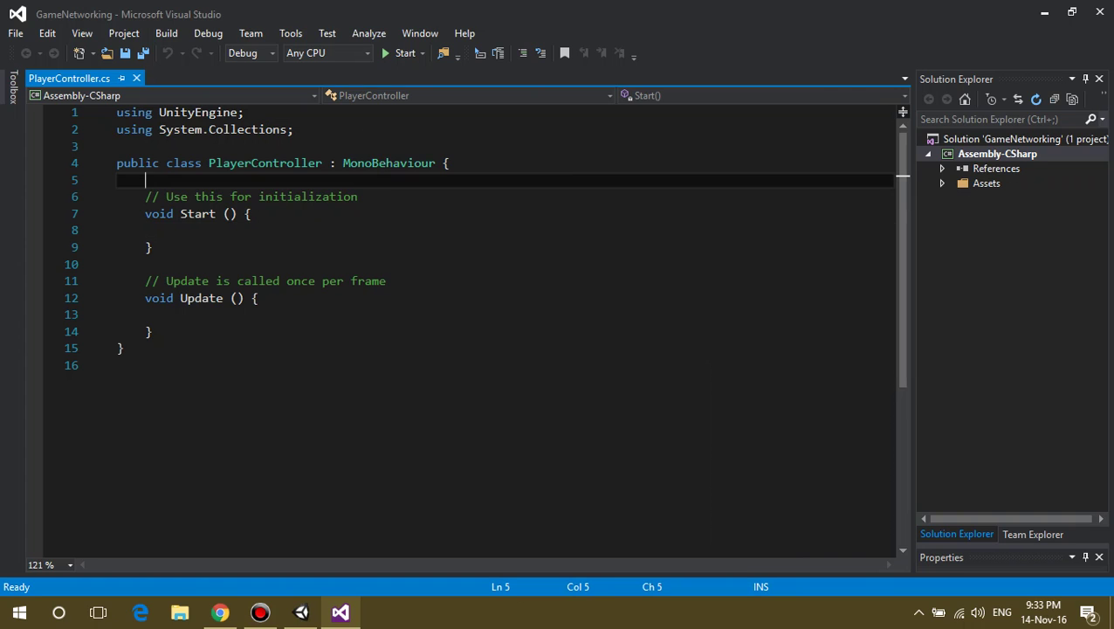
click(145, 180)
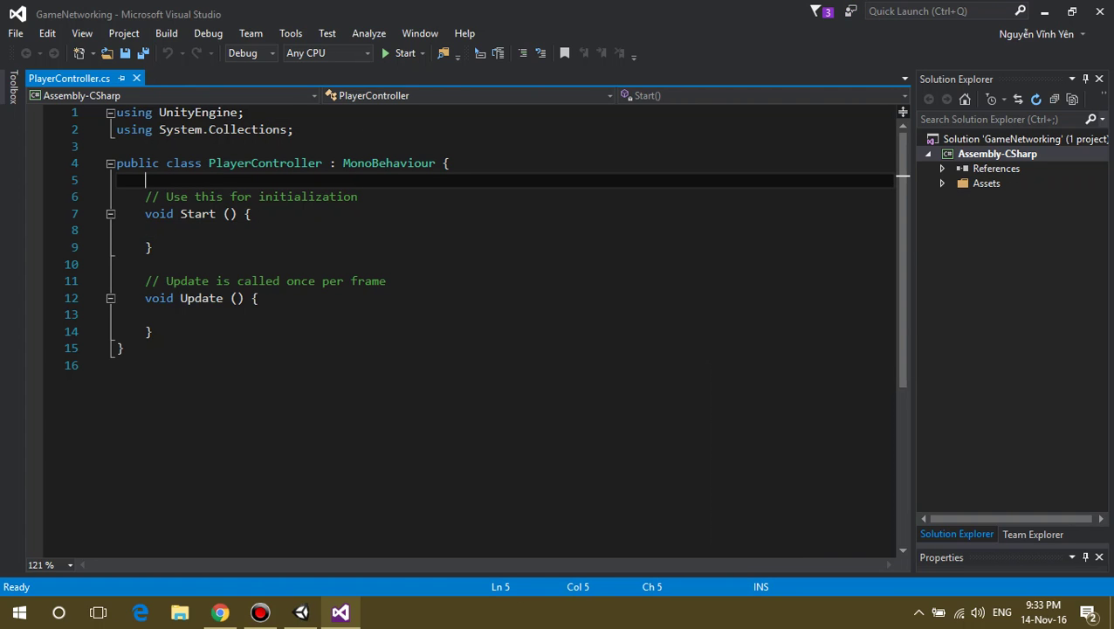
Paste the copied movement code into new blank lines inside Update().
click(145, 314)
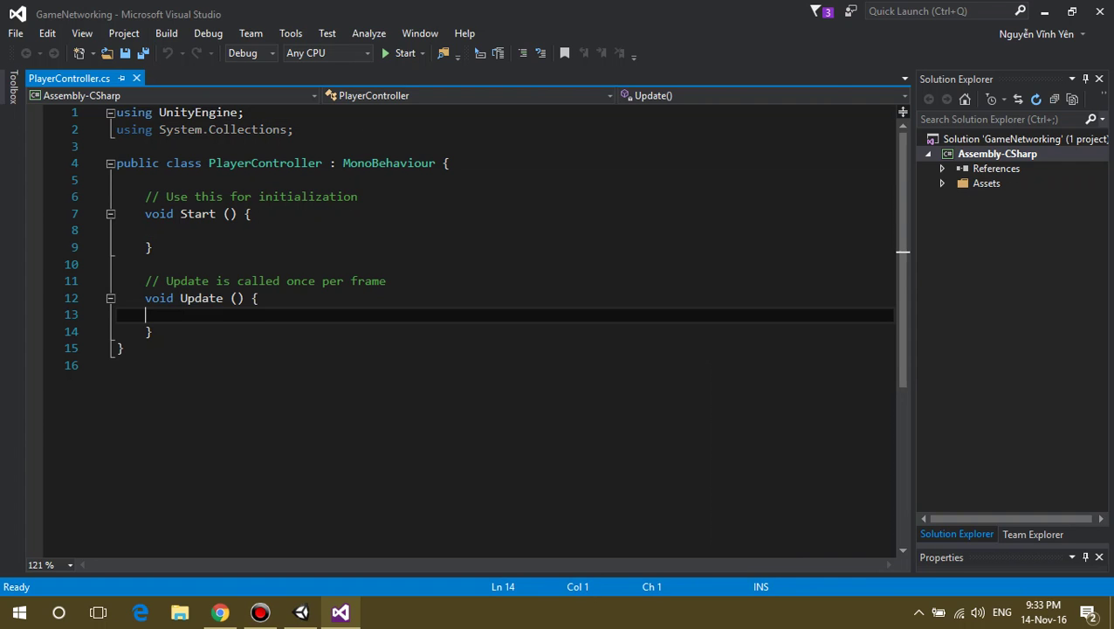
key(Return)
key(Up)
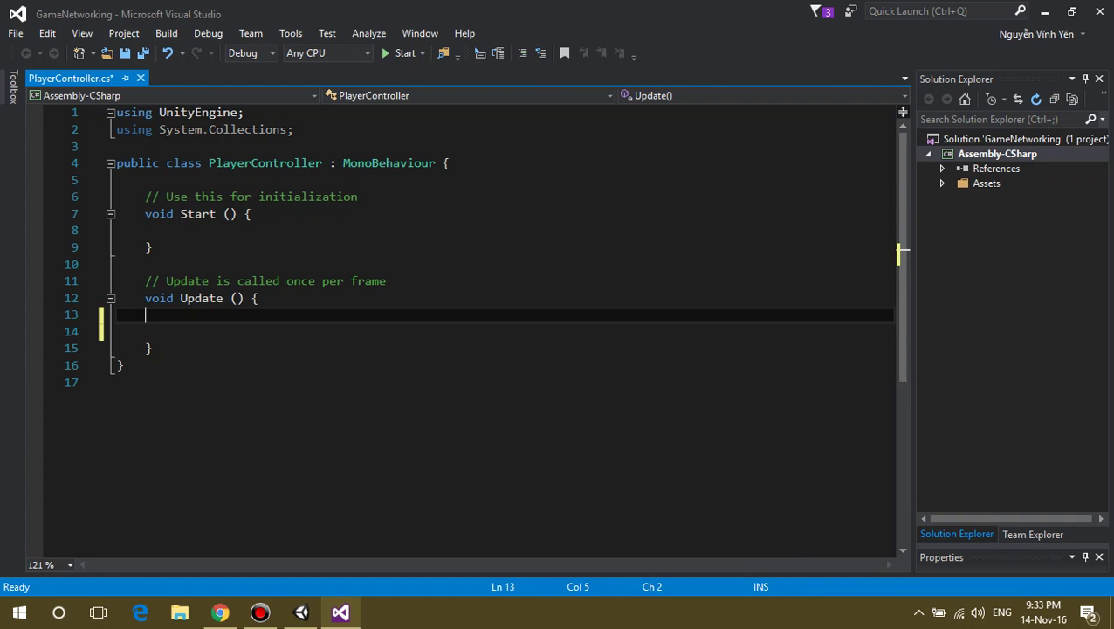
key(Return)
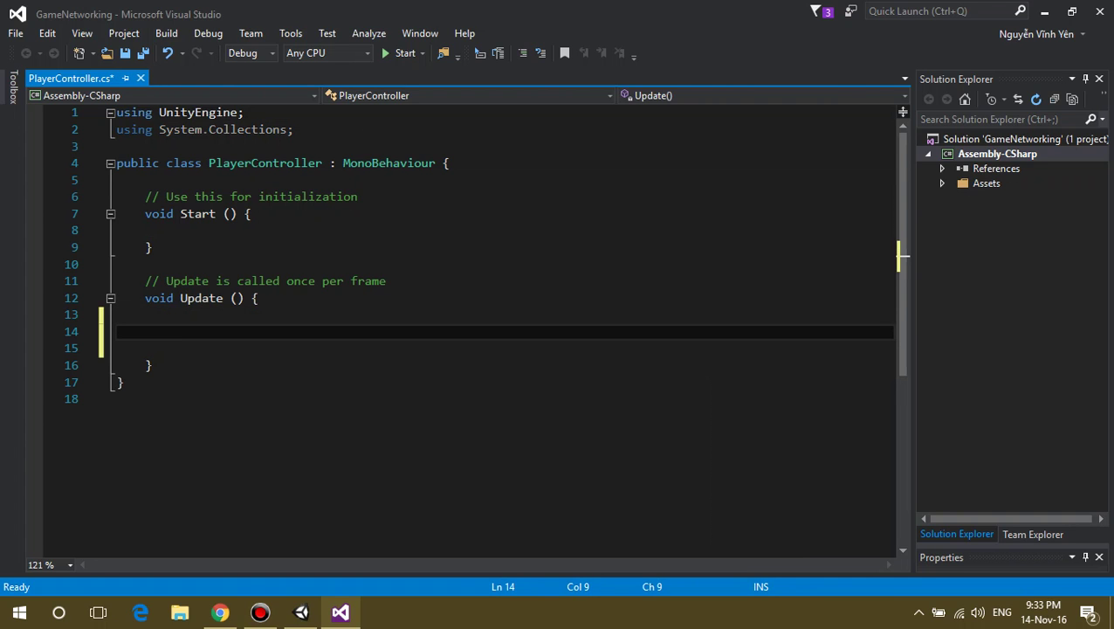
ctrl+scroll(472, 332, up, 1)
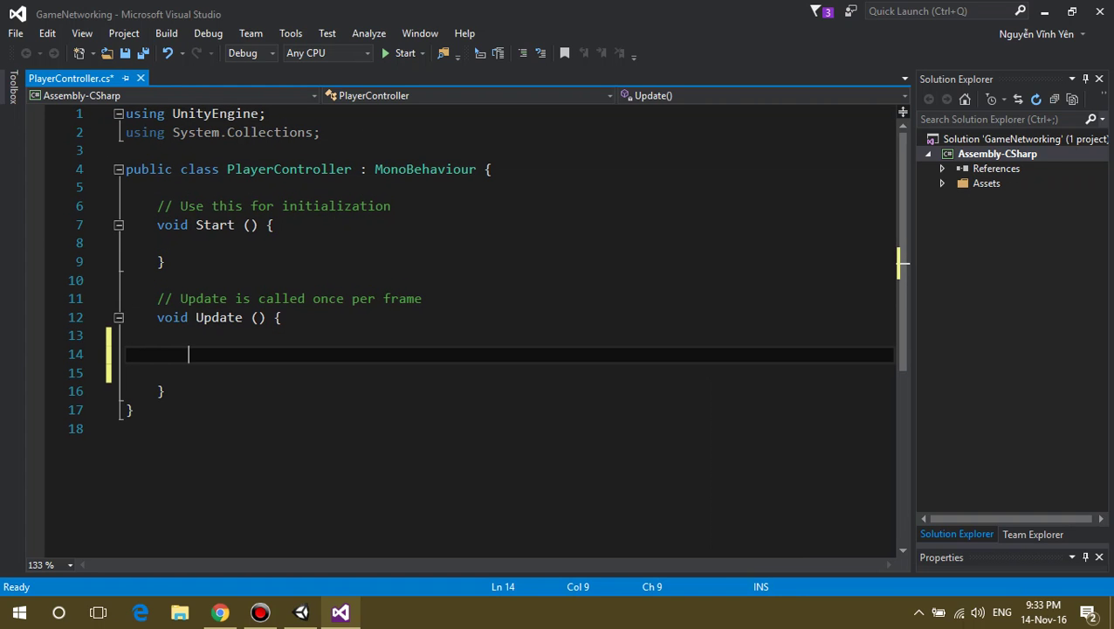
click(157, 336)
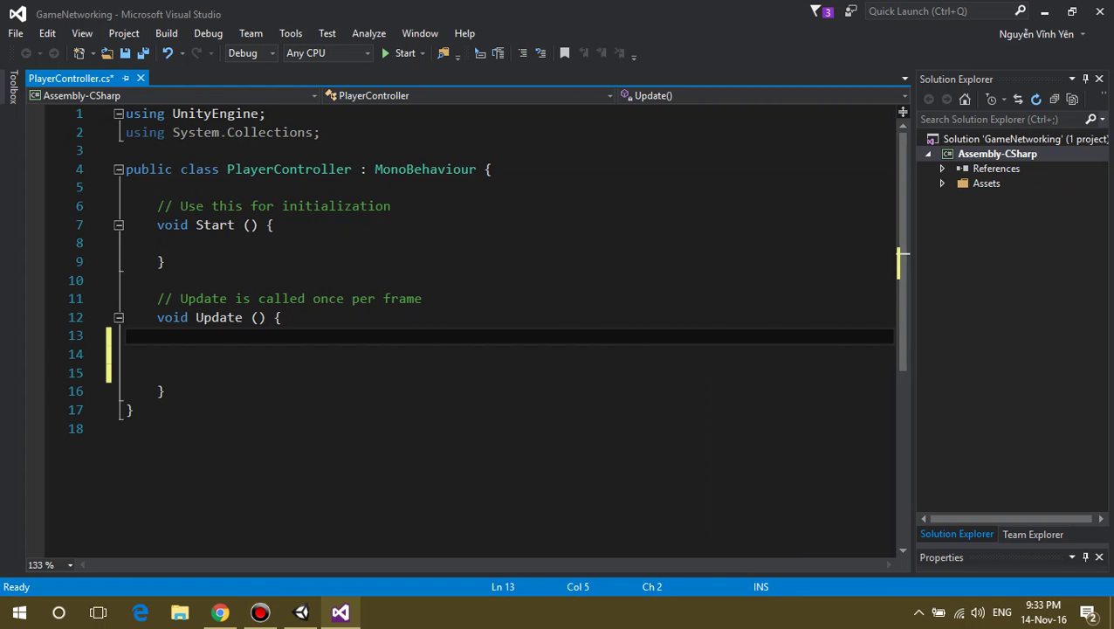
right_click(214, 336)
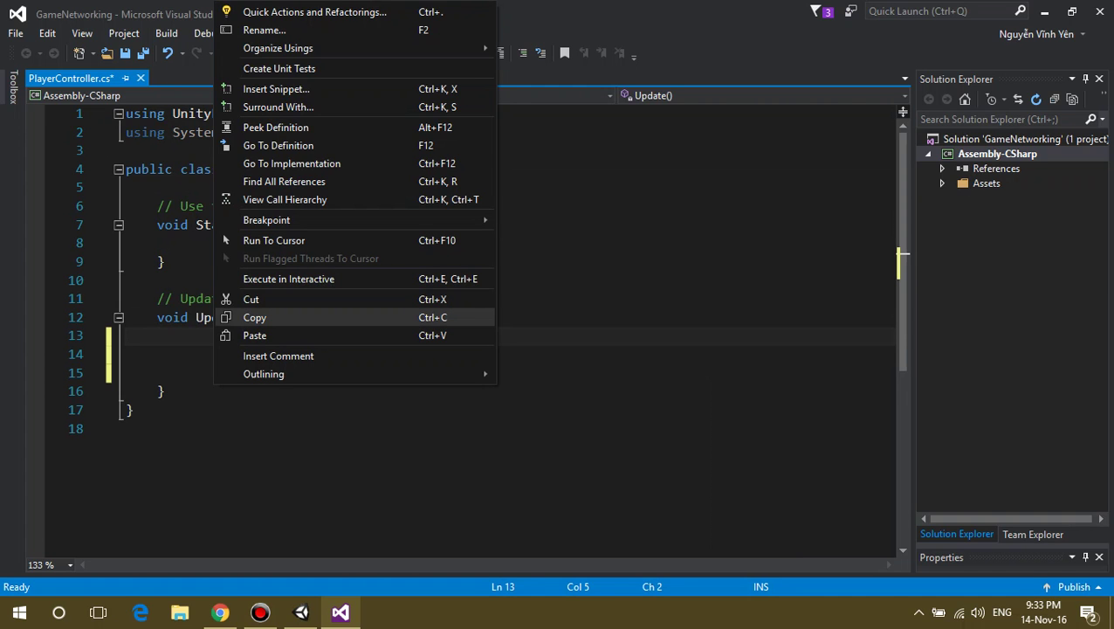
key(Escape)
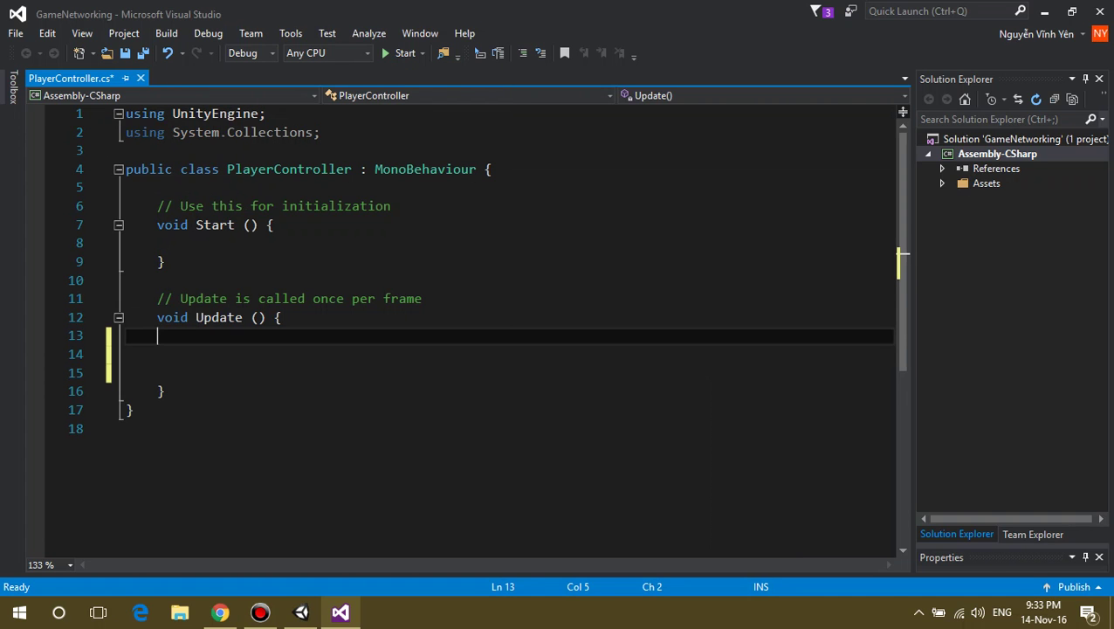
text(var x = Input.GetAxis("Horizontal") * Time.deltaTime * 150.0f;         var z = Input.GetAxis("Vertical") * Time.deltaTime * 3.0f;          transform.Rotate(0, x, 0);         transform.Translate(0, 0, z);)
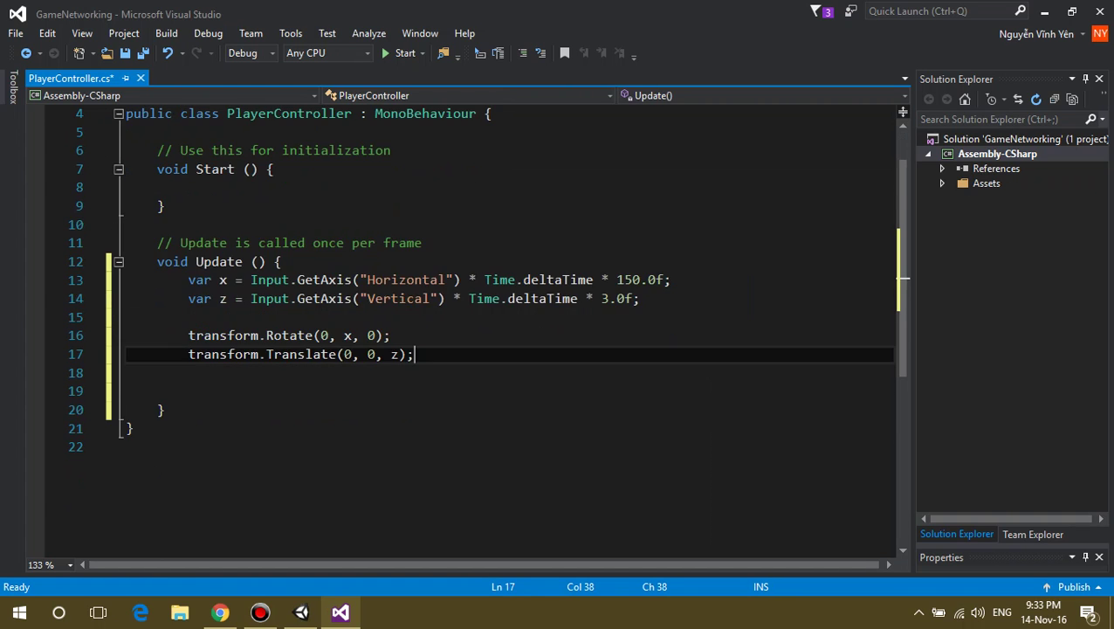
Delete the empty Start() method with its comment and save PlayerController.cs.
click(157, 224)
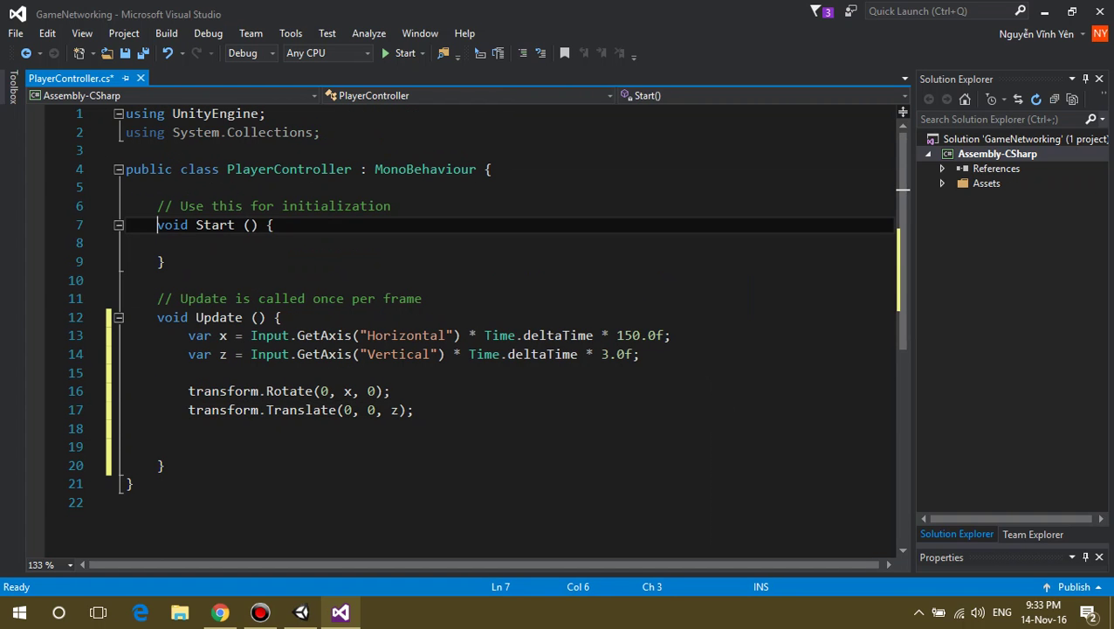
drag(157, 225, 165, 261)
drag(158, 205, 165, 261)
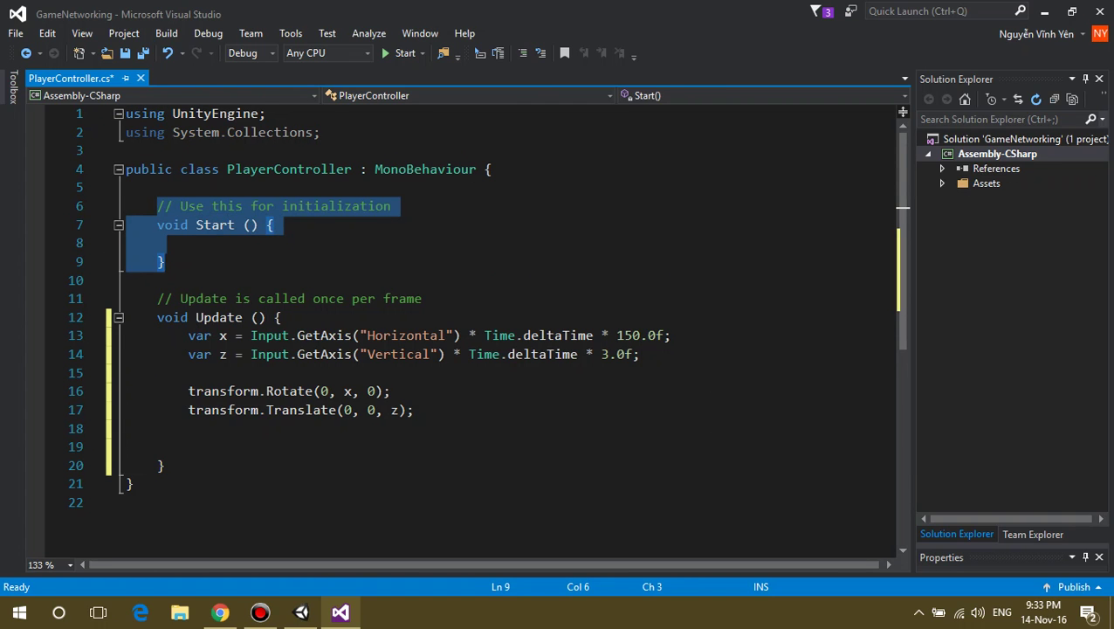
key(Delete)
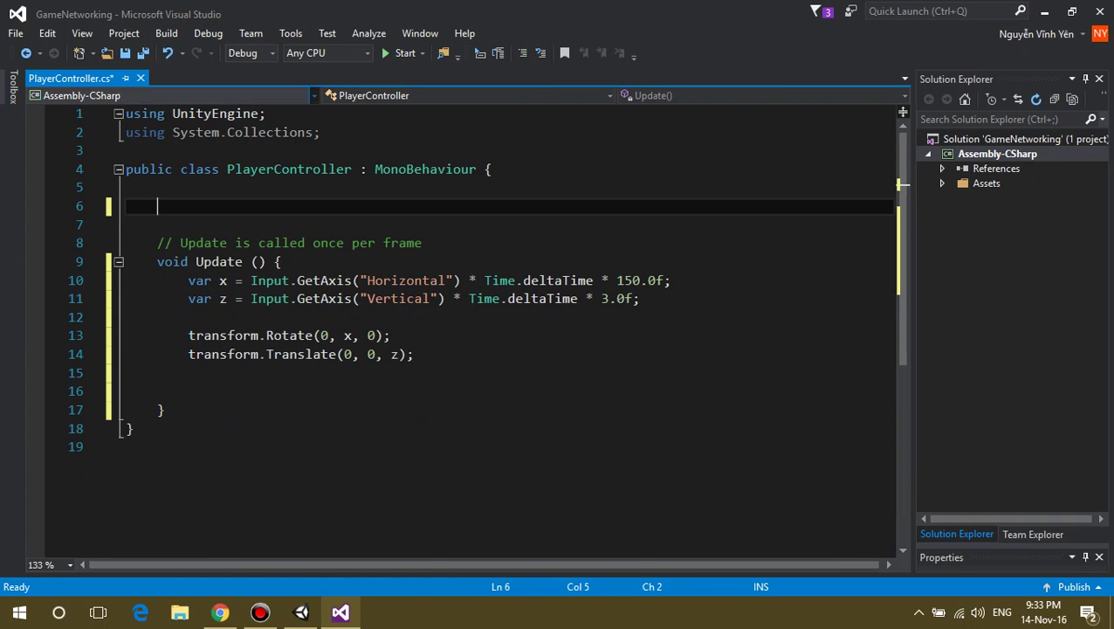
key(ctrl+s)
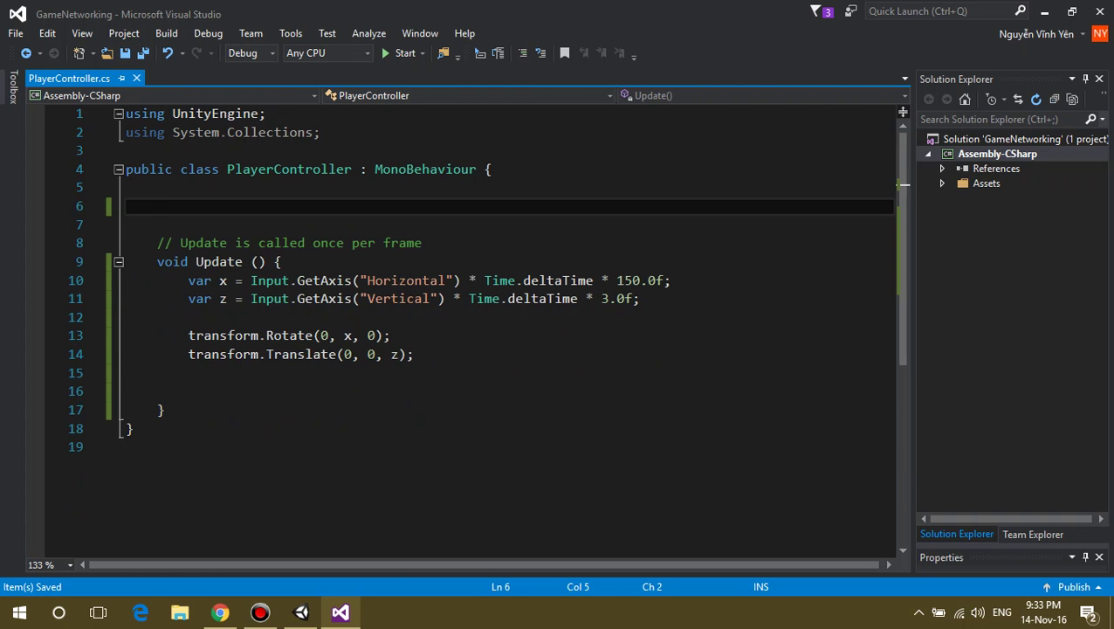
click(301, 611)
In Unity, show the Console's PlayerController.cs line-endings warning and save the MainGame scene.
key(alt+Tab)
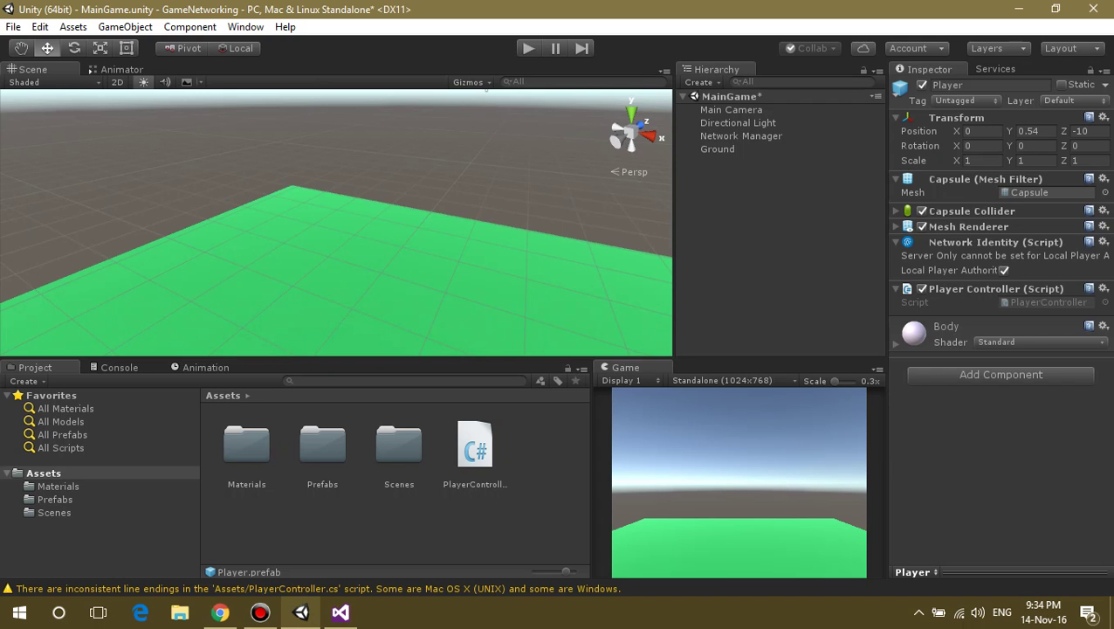
key(ctrl+shift+c)
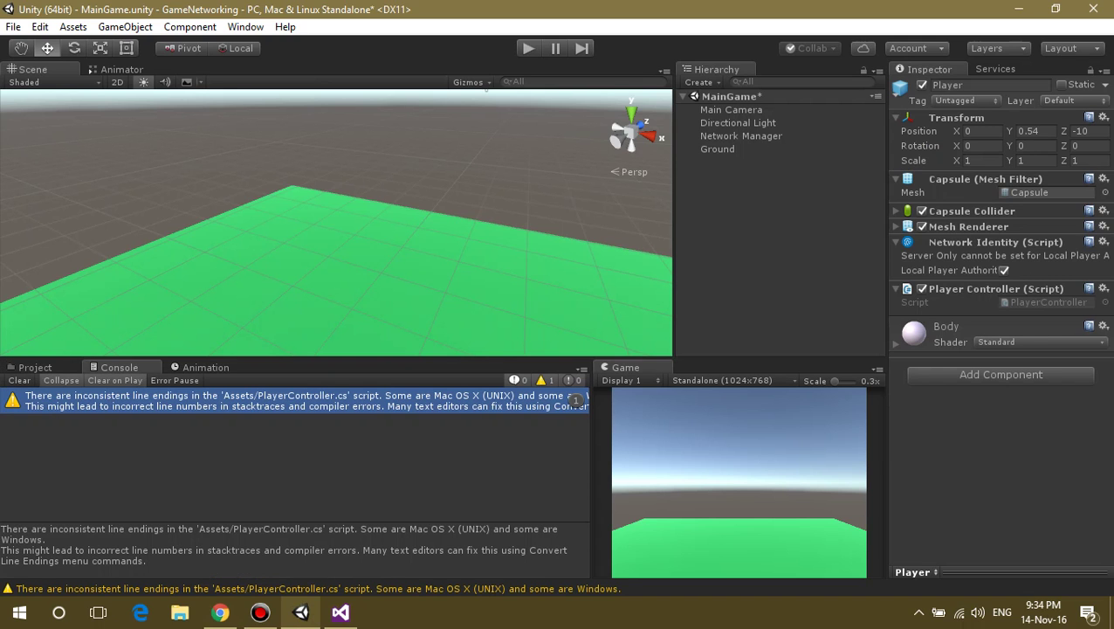
click(13, 27)
click(39, 59)
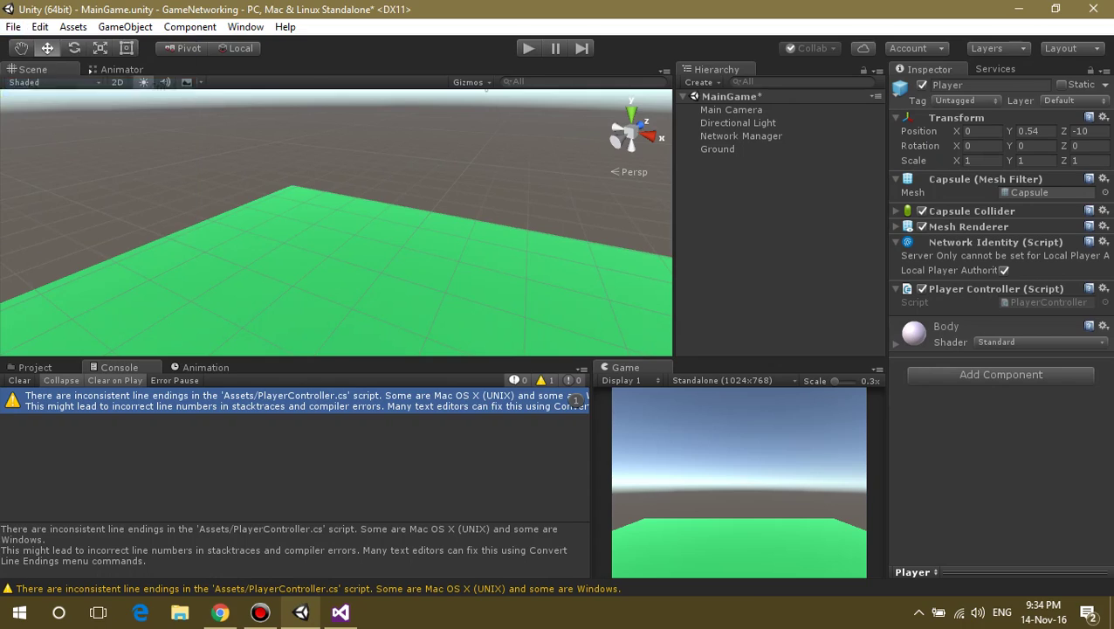
Return to Chrome's Unity multiplayer tutorial tab at the Creating Player Movement (Single Player) page.
key(alt+Tab)
key(ctrl+Tab)
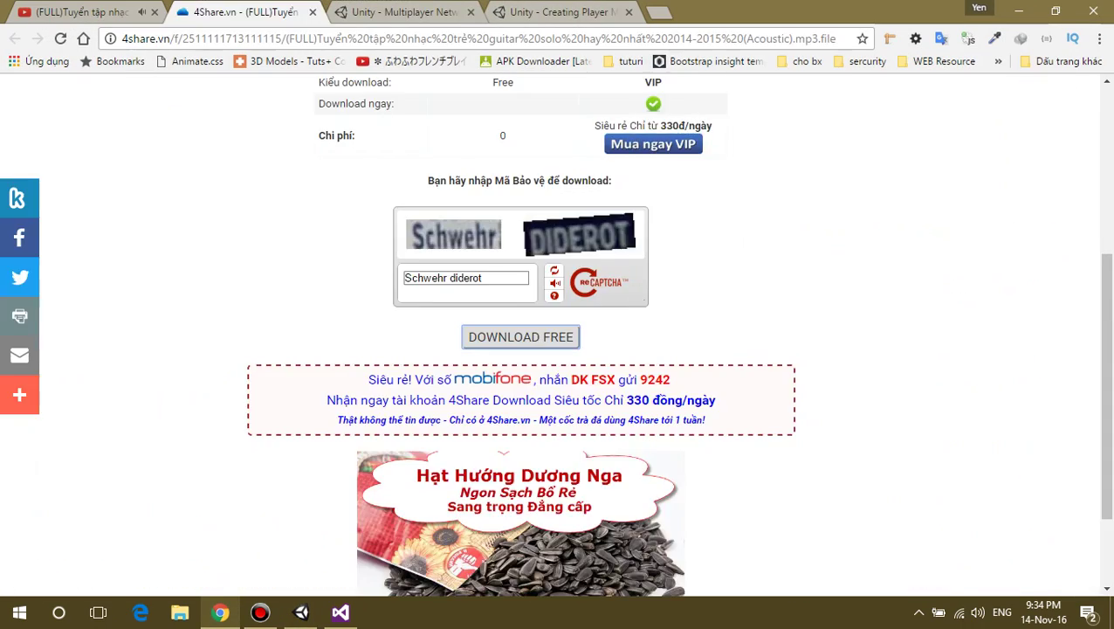
key(ctrl+Tab)
key(ctrl+Tab)
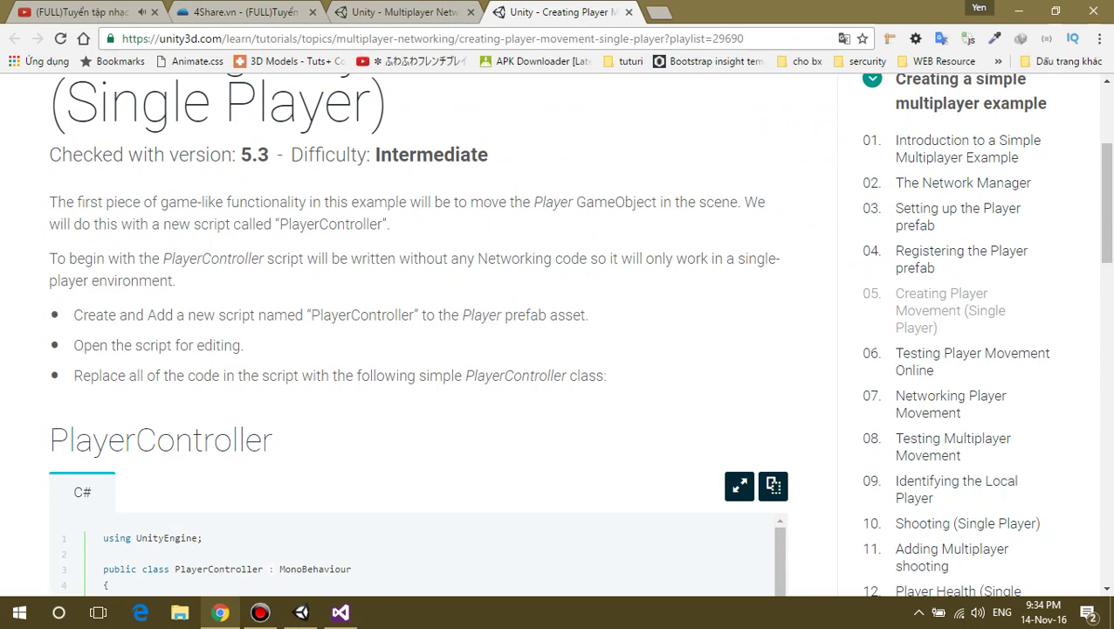
scroll(961, 363, down, 1)
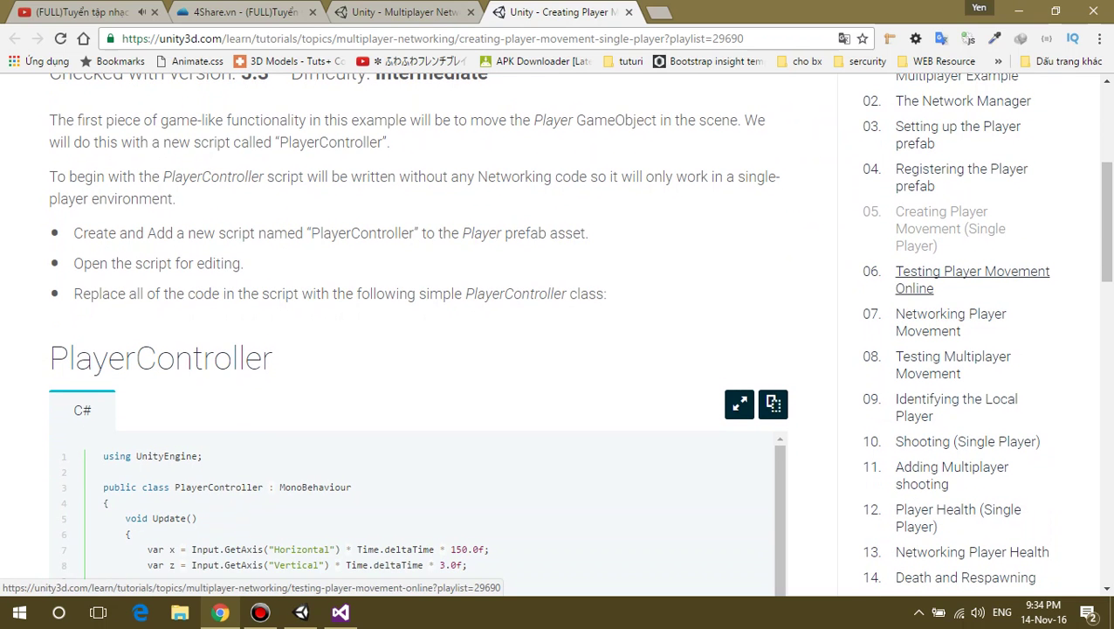
Open the Testing Player Movement Online lesson and highlight its note that Player movement isn't networked.
click(960, 278)
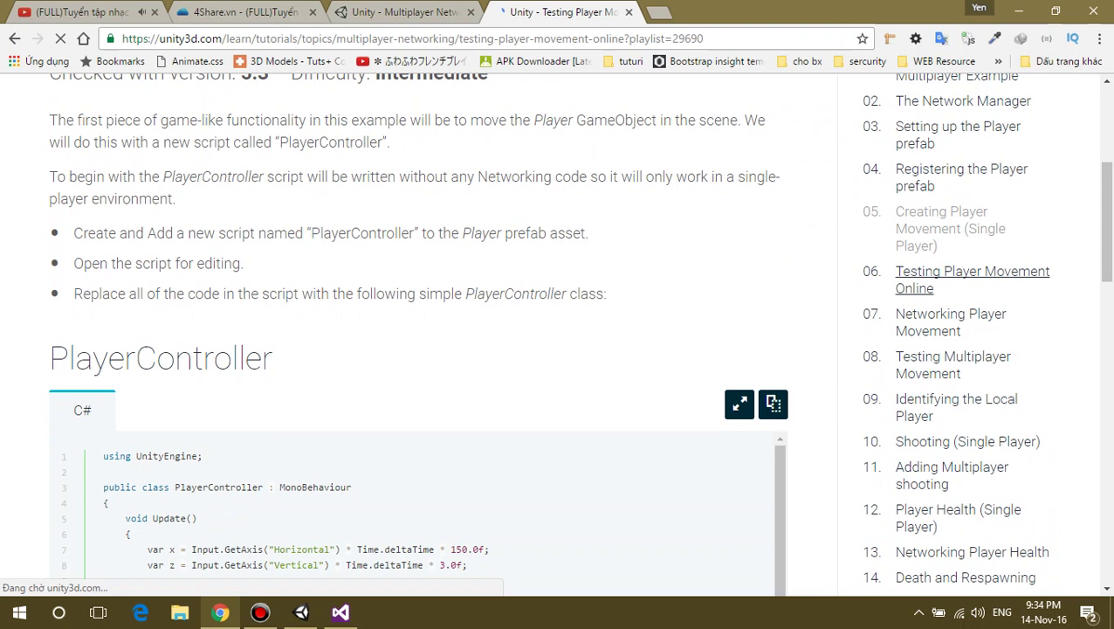
scroll(557, 332, down, 1)
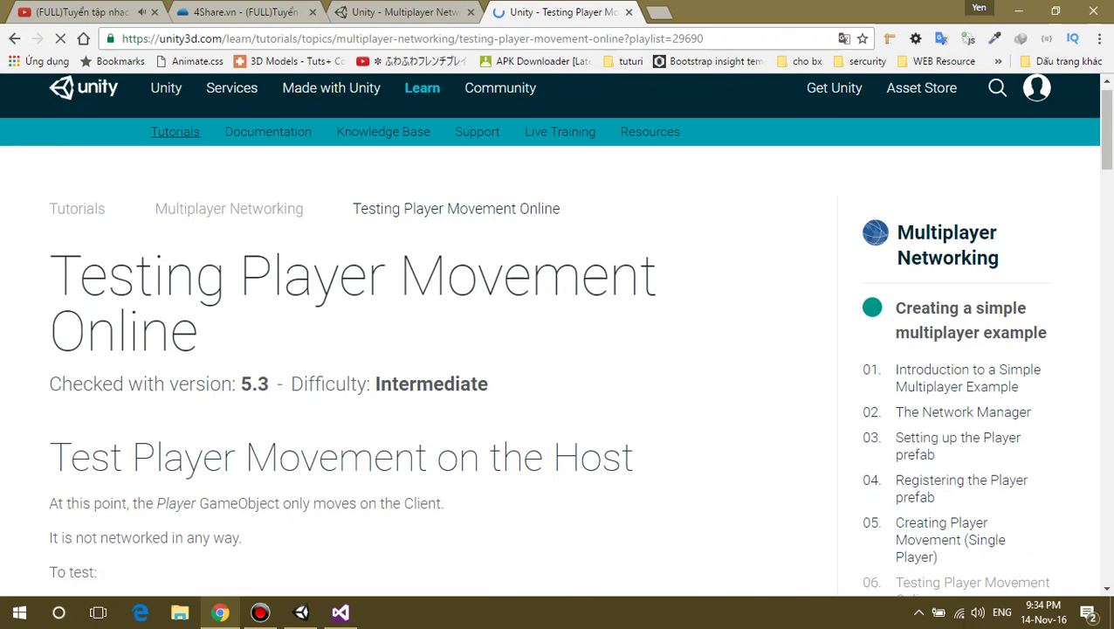
scroll(557, 332, down, 1)
scroll(557, 332, down, 2)
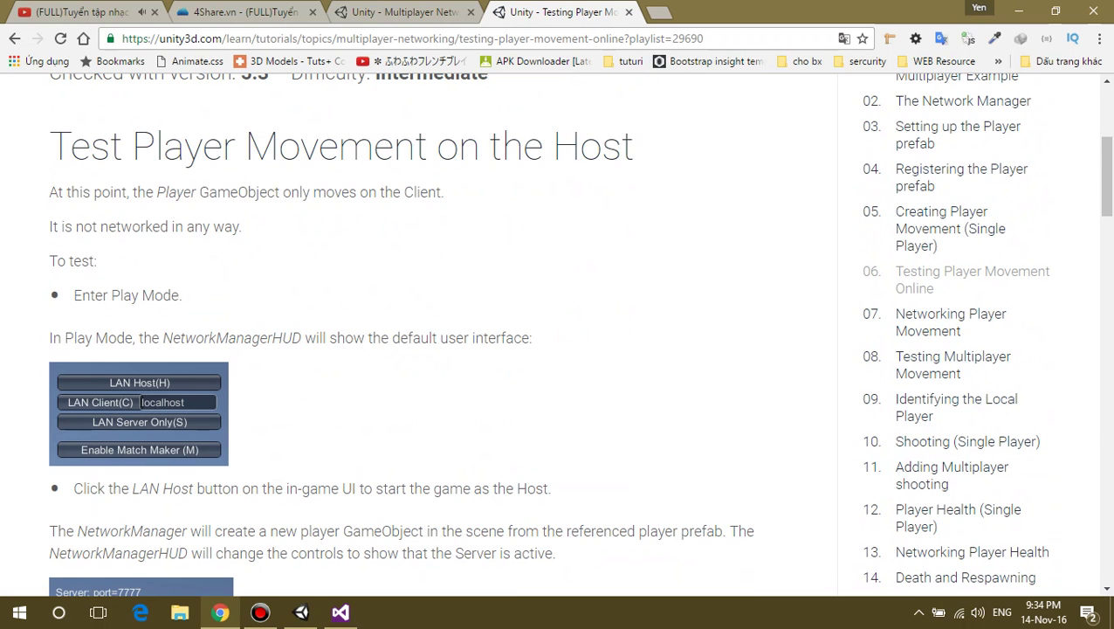
drag(156, 192, 196, 191)
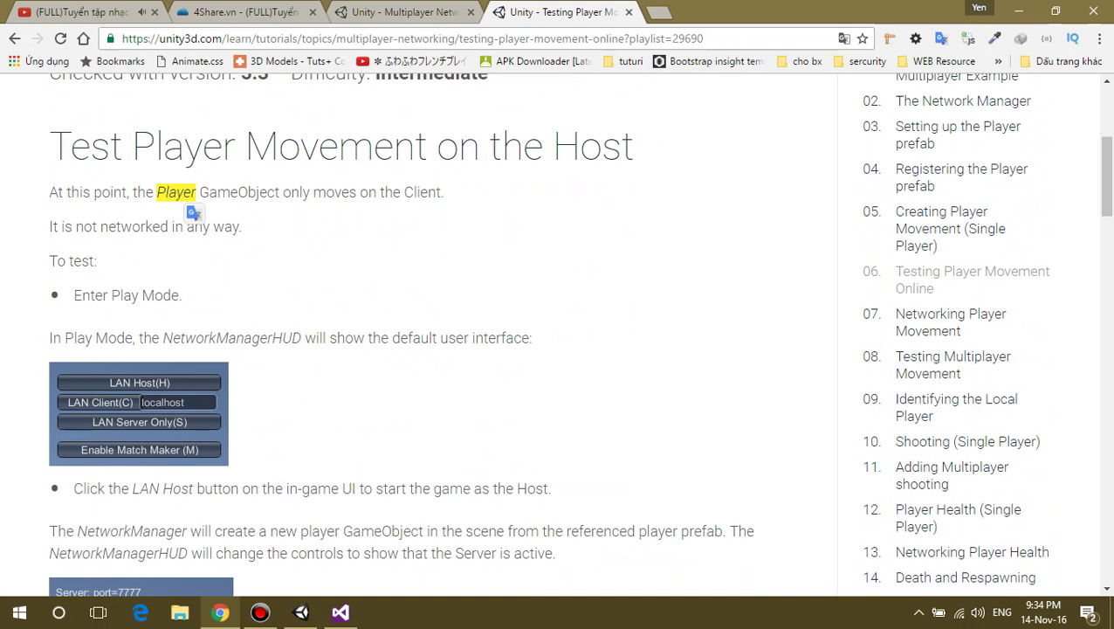
drag(313, 191, 441, 191)
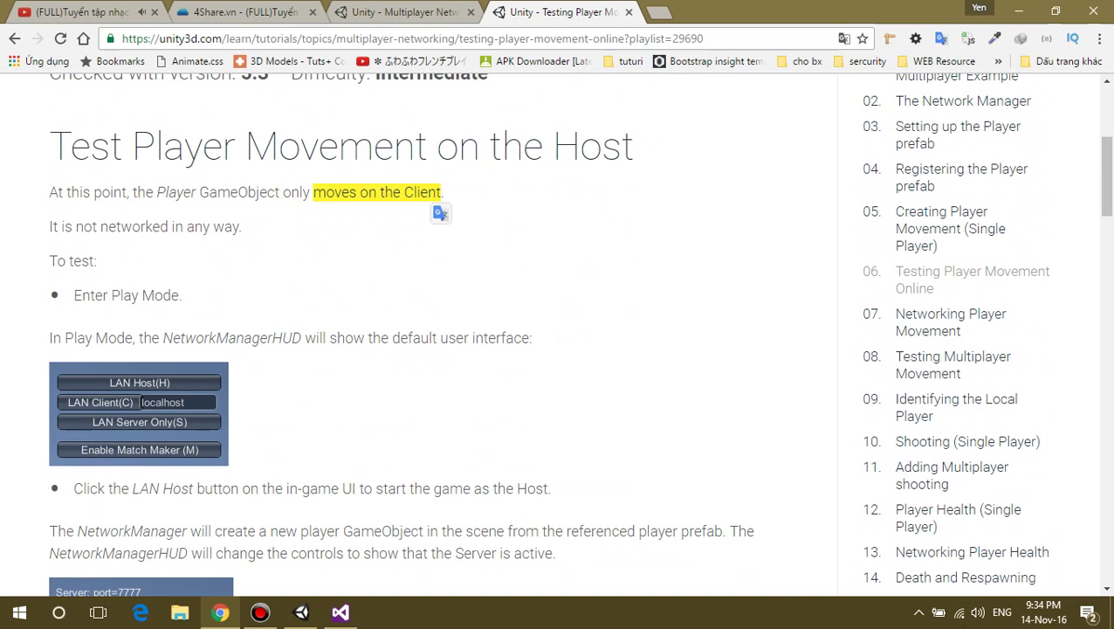
drag(50, 226, 116, 226)
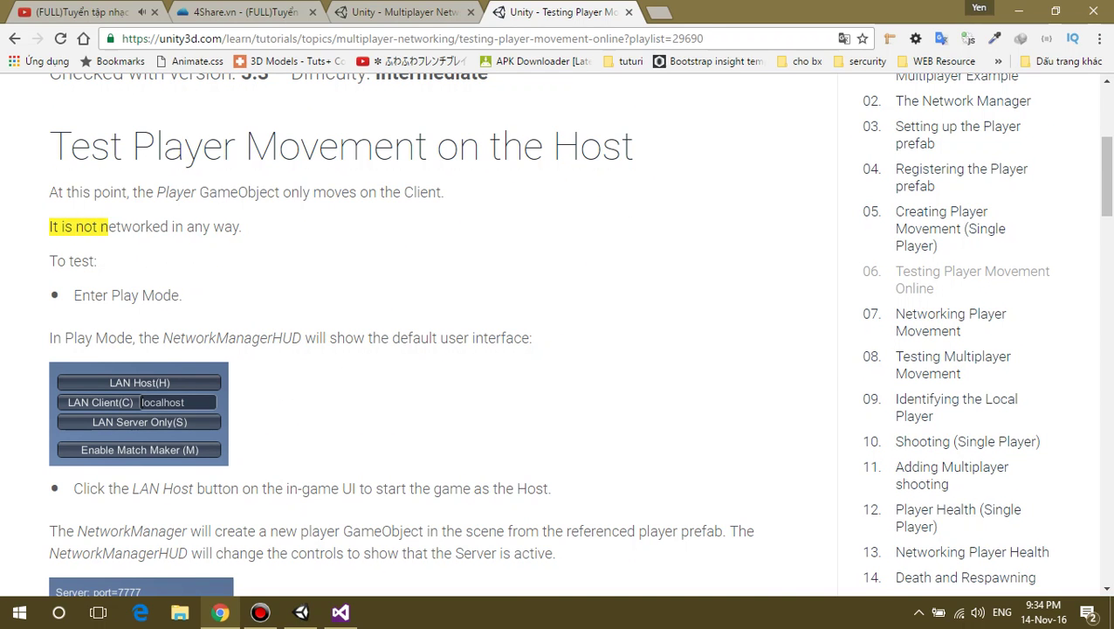
click(116, 226)
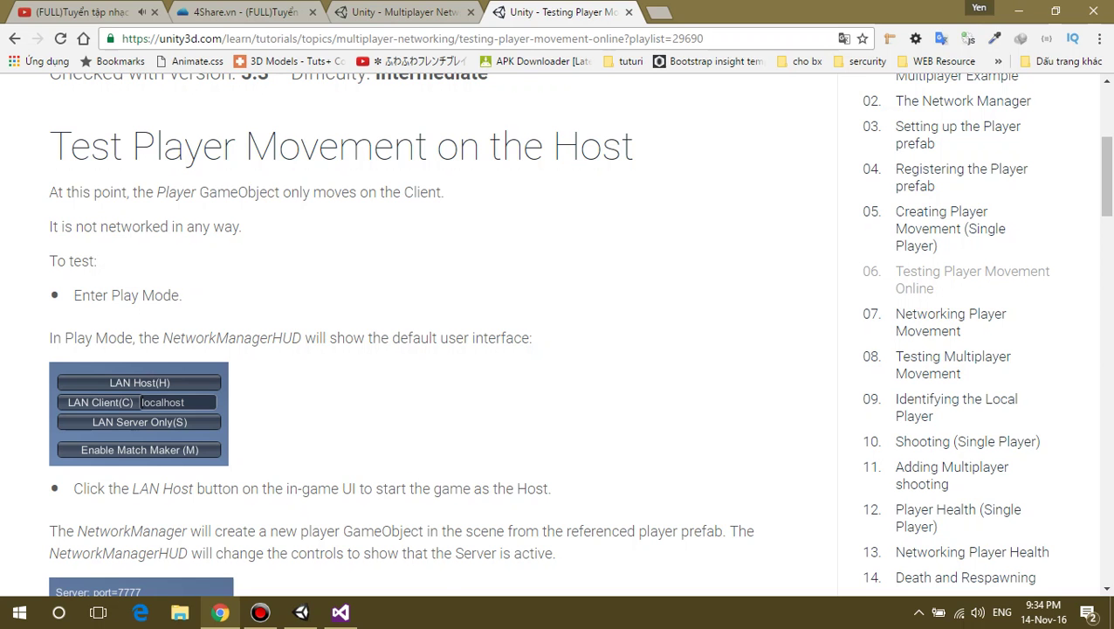
Find the Enter Play Mode step, then run the MainGame scene in Unity's Play Mode.
scroll(420, 332, down, 2)
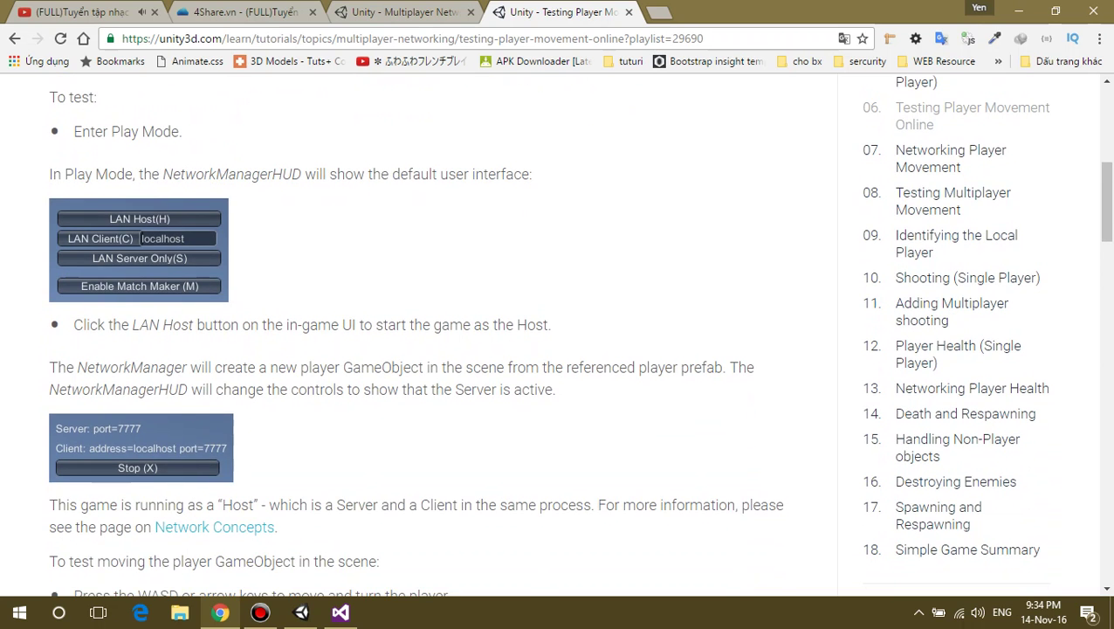
scroll(419, 332, up, 2)
drag(74, 295, 181, 295)
click(182, 295)
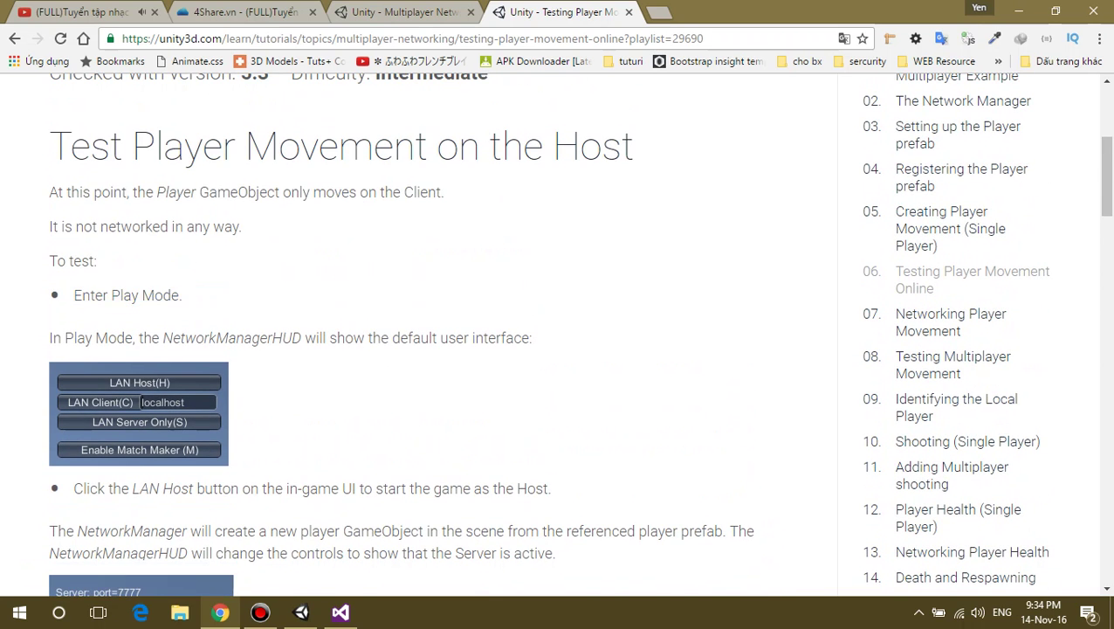
scroll(419, 332, down, 1)
key(ctrl+1)
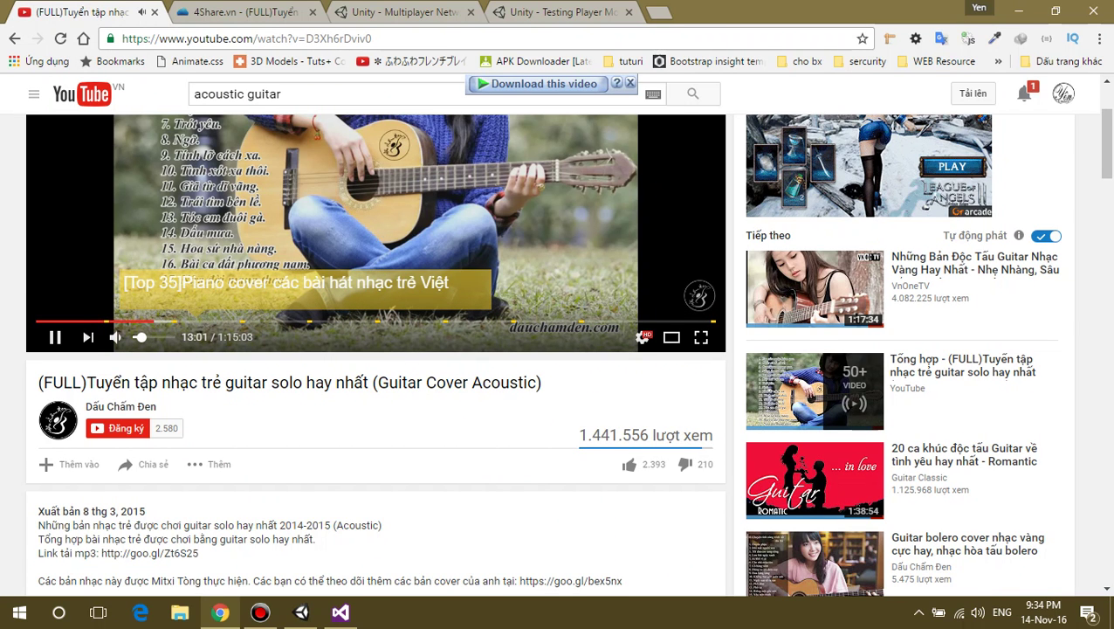
key(ctrl+shift+Tab)
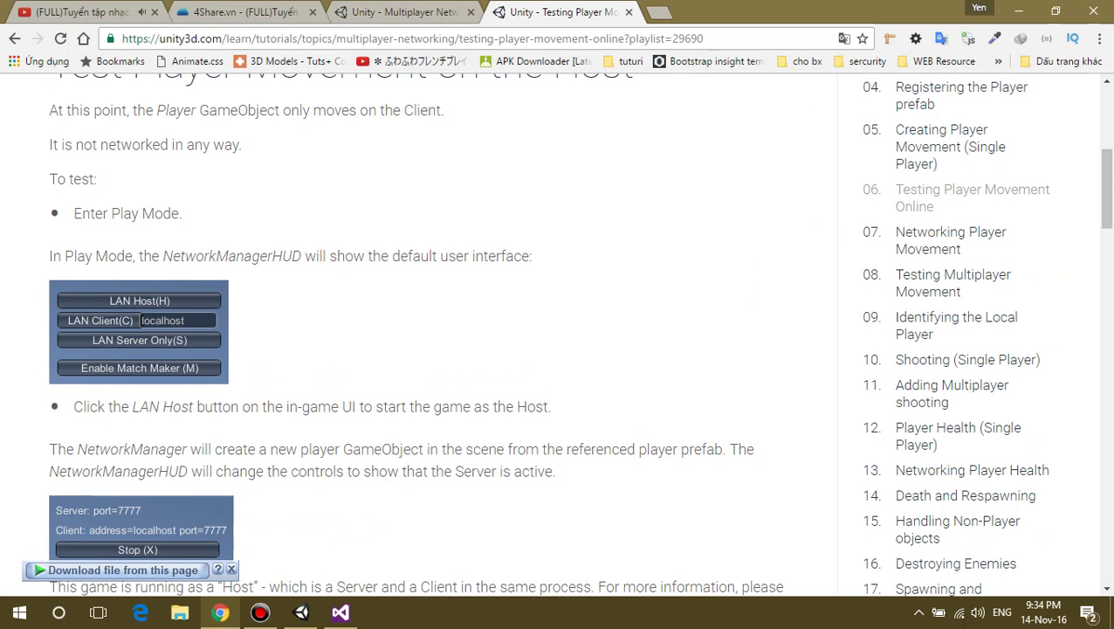
click(301, 612)
click(529, 48)
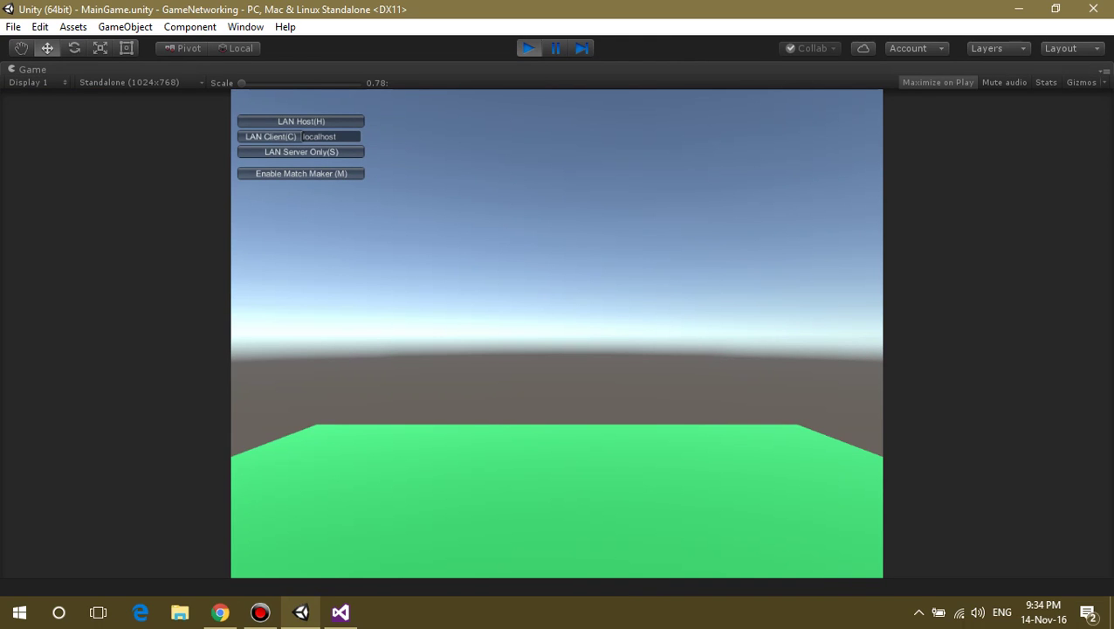
Find the tutorial's LAN Host instruction and start the running game as LAN Host.
click(220, 612)
scroll(565, 334, down, 1)
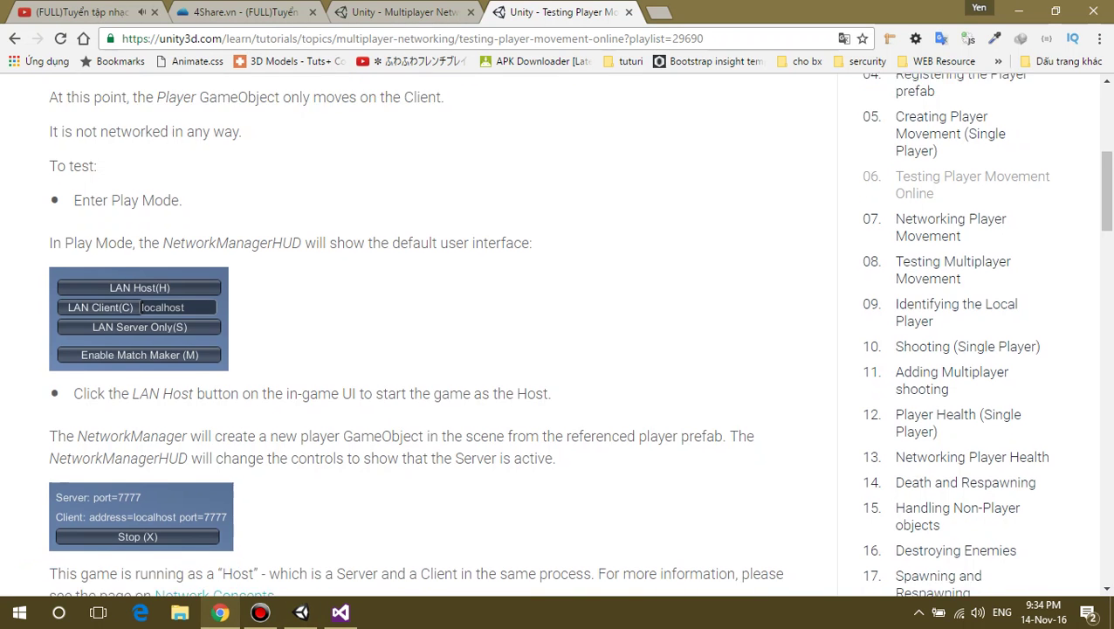
scroll(419, 332, down, 1)
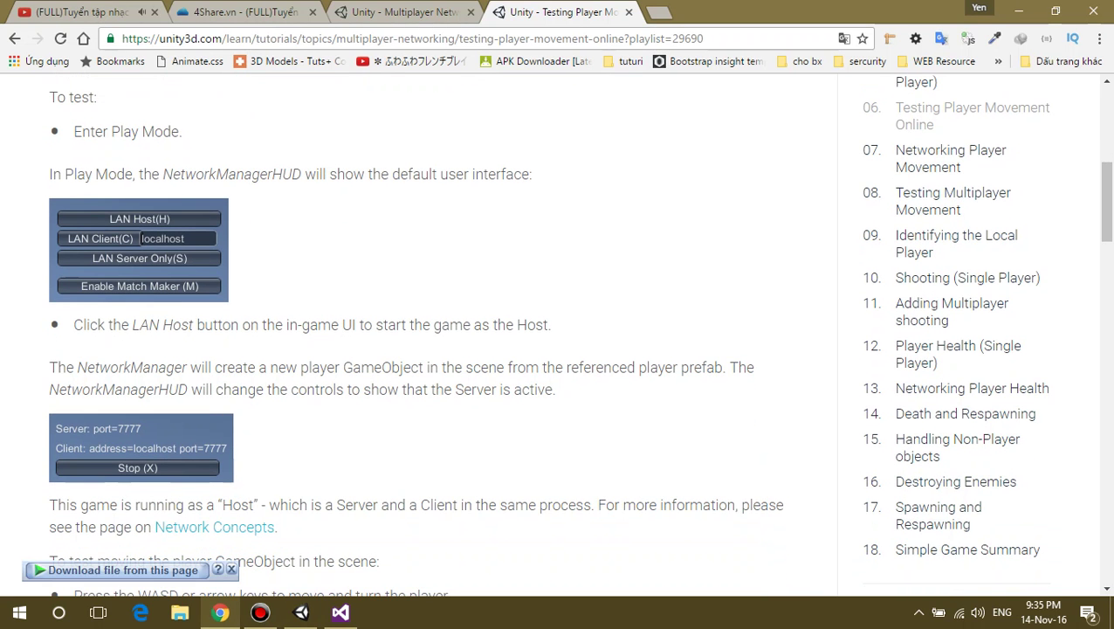
scroll(559, 335, down, 1)
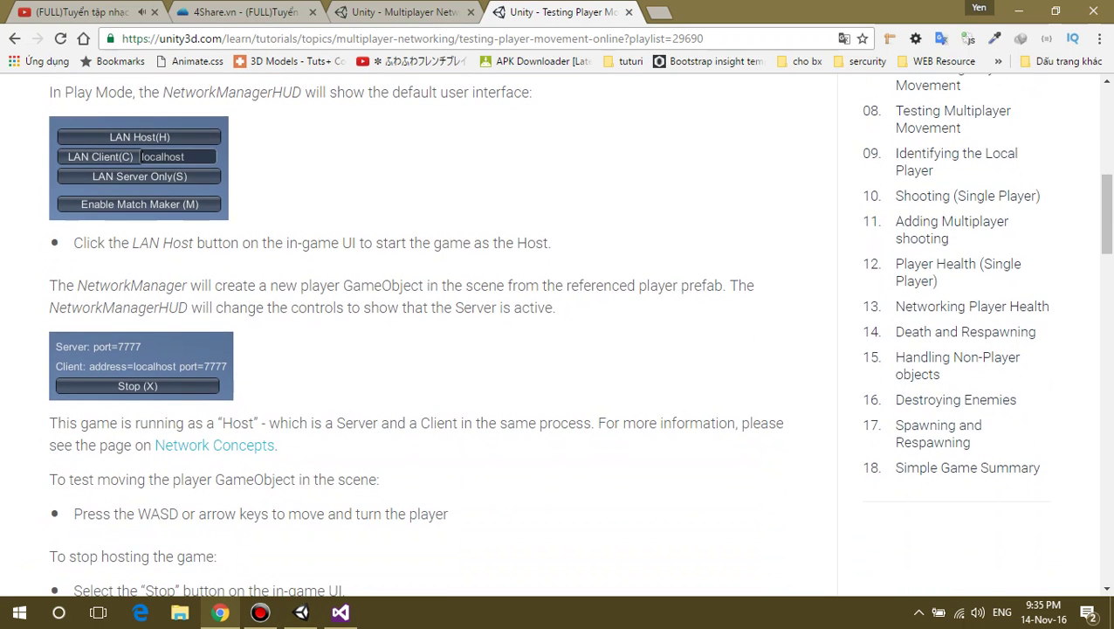
drag(131, 243, 194, 245)
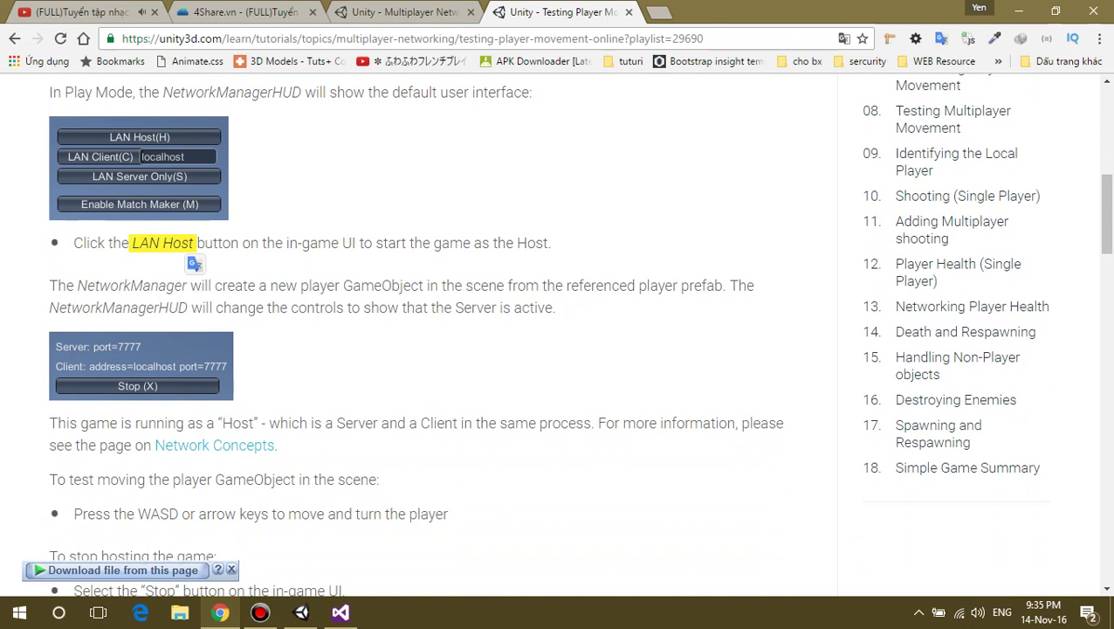
key(alt+Tab)
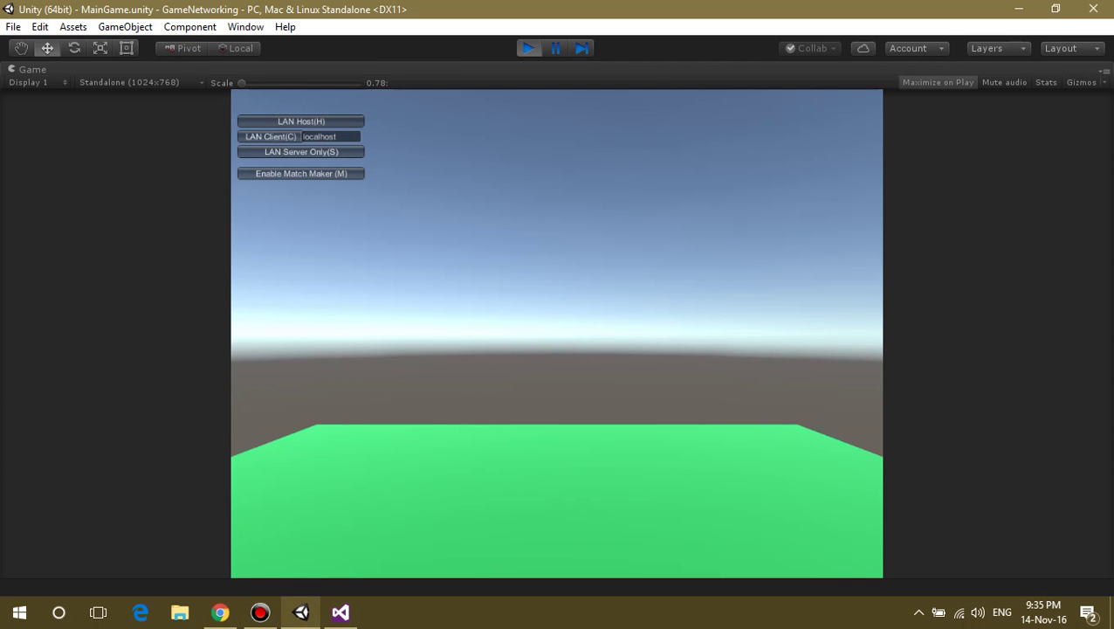
click(301, 121)
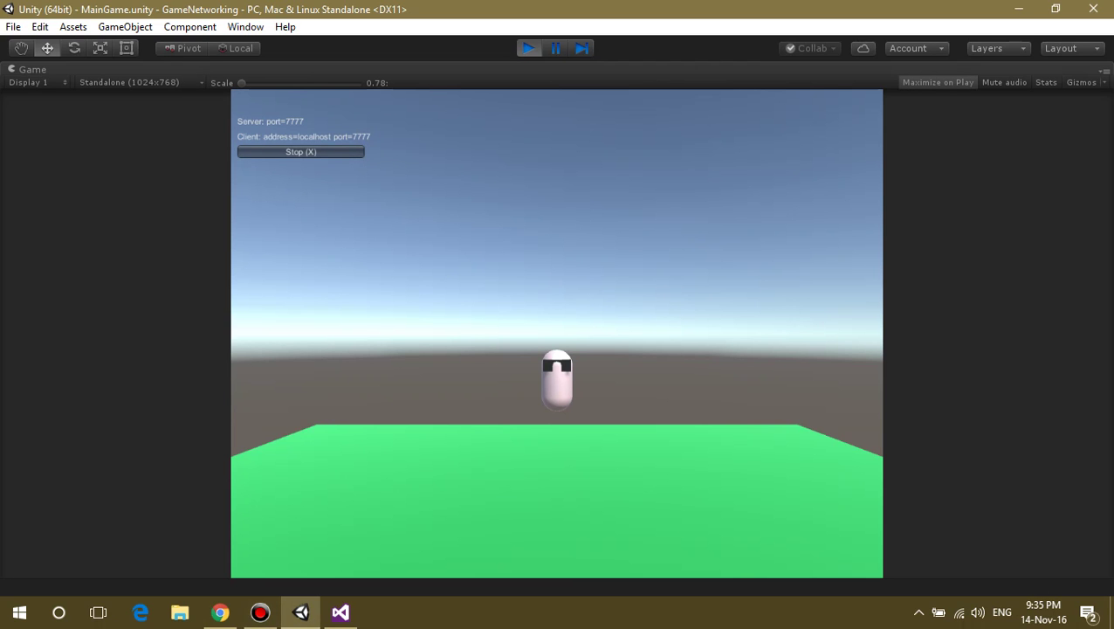
Dismiss the download notice and highlight the tutorial's NetworkManagerHUD mention.
click(220, 612)
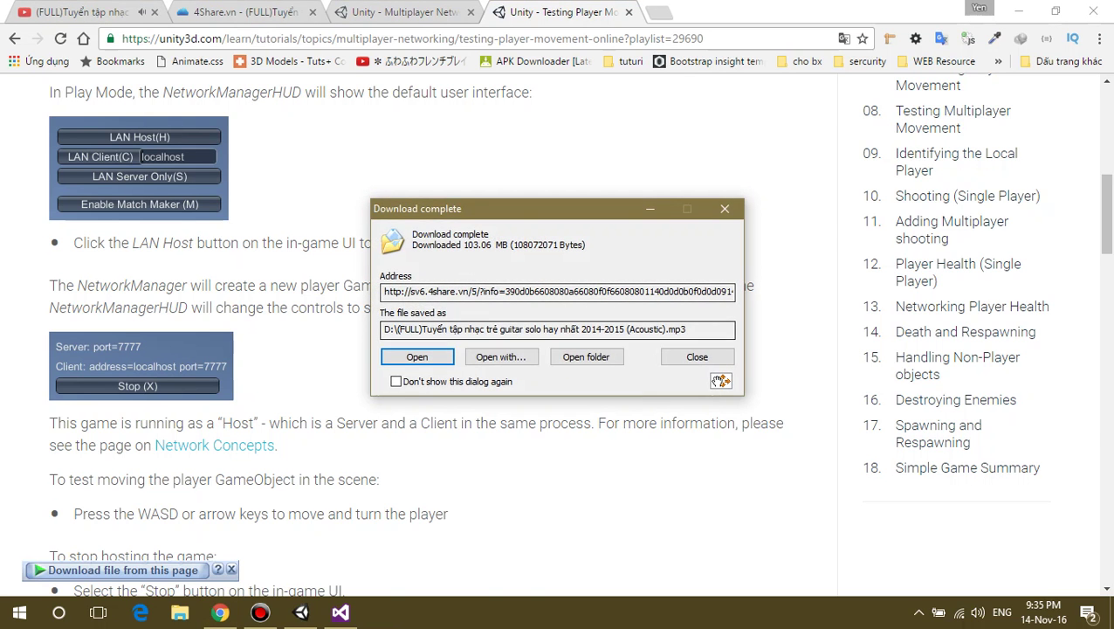
key(Escape)
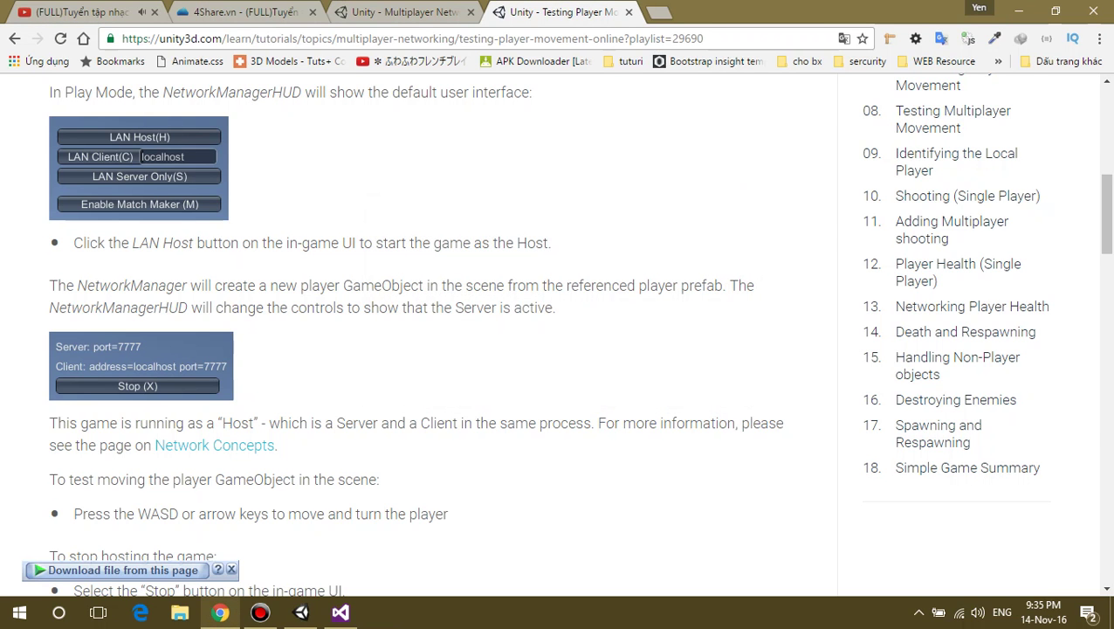
drag(50, 307, 187, 307)
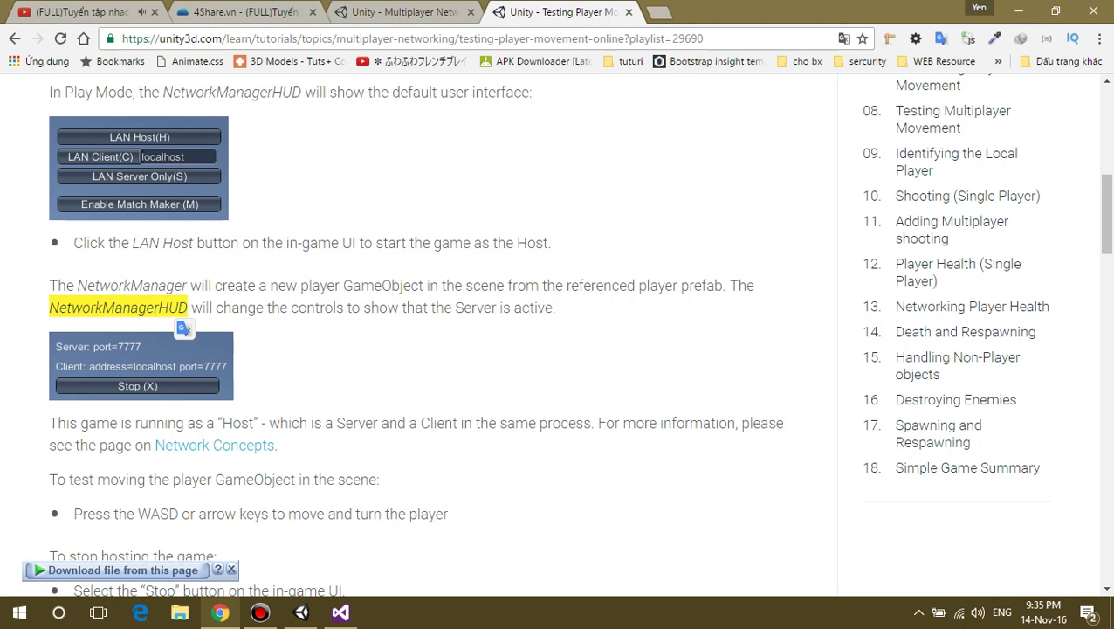
scroll(419, 332, down, 1)
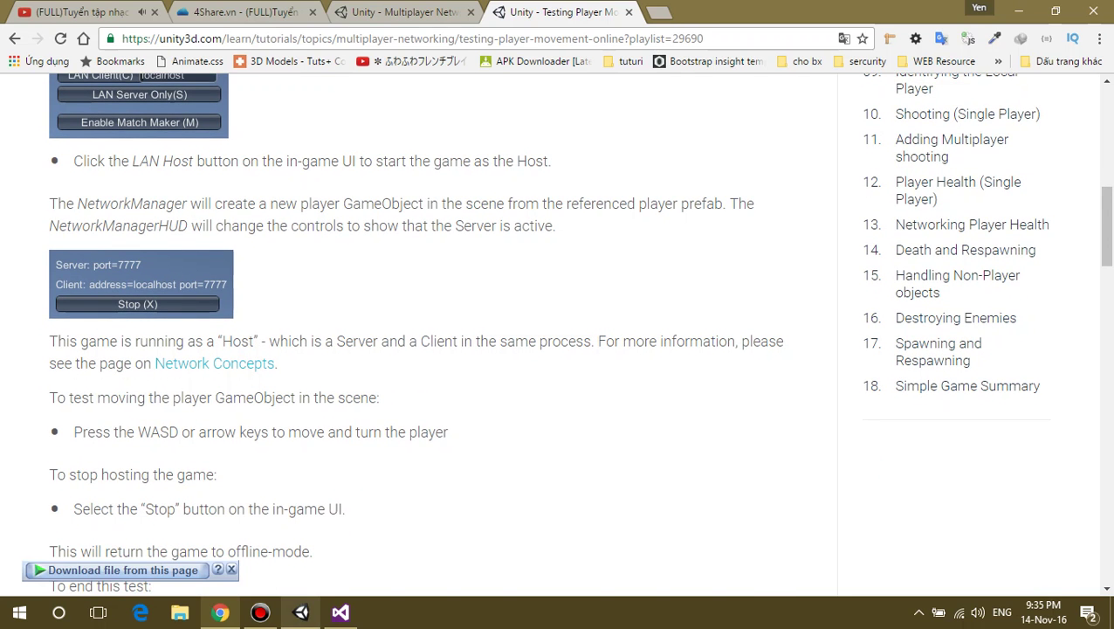
click(301, 612)
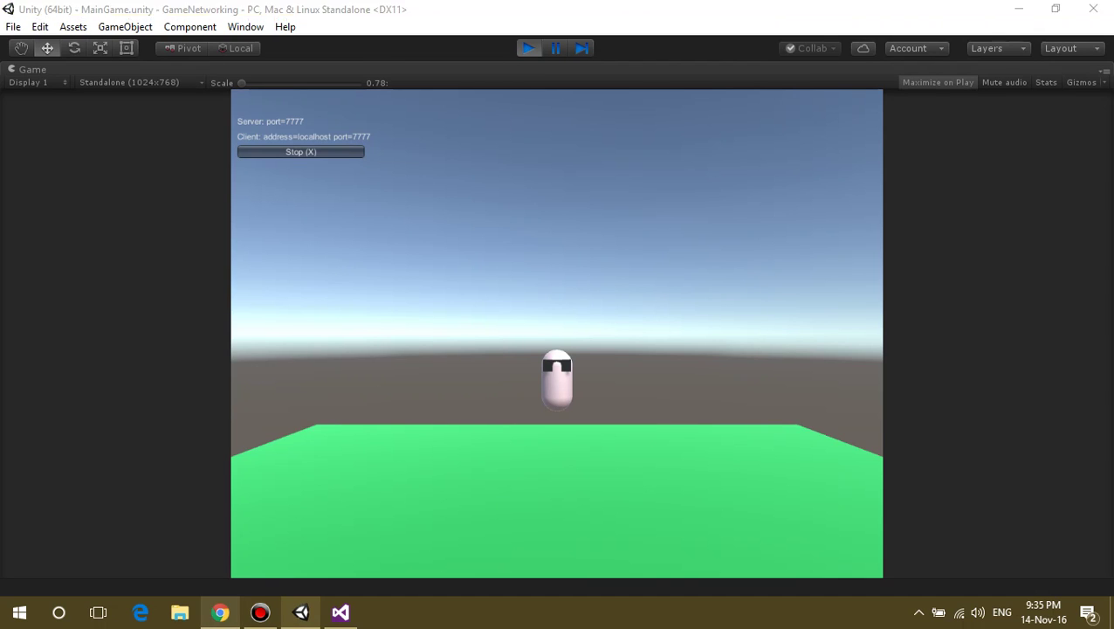
click(220, 612)
scroll(420, 349, down, 3)
Highlight the tutorial lines about running as Host and moving the player.
drag(58, 177, 214, 177)
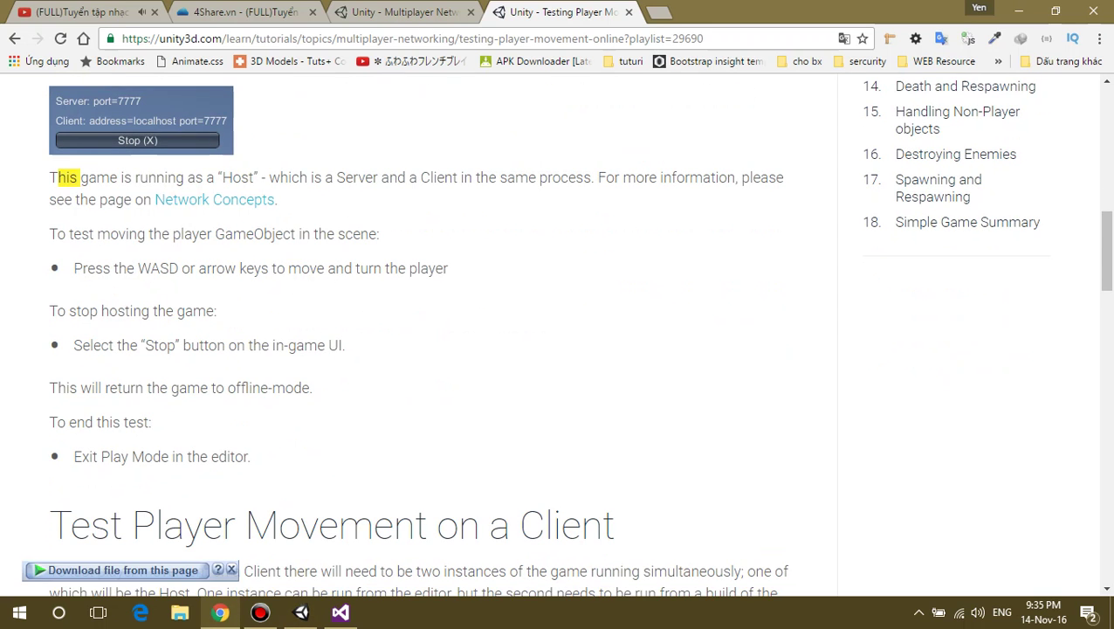
click(214, 177)
drag(221, 177, 253, 177)
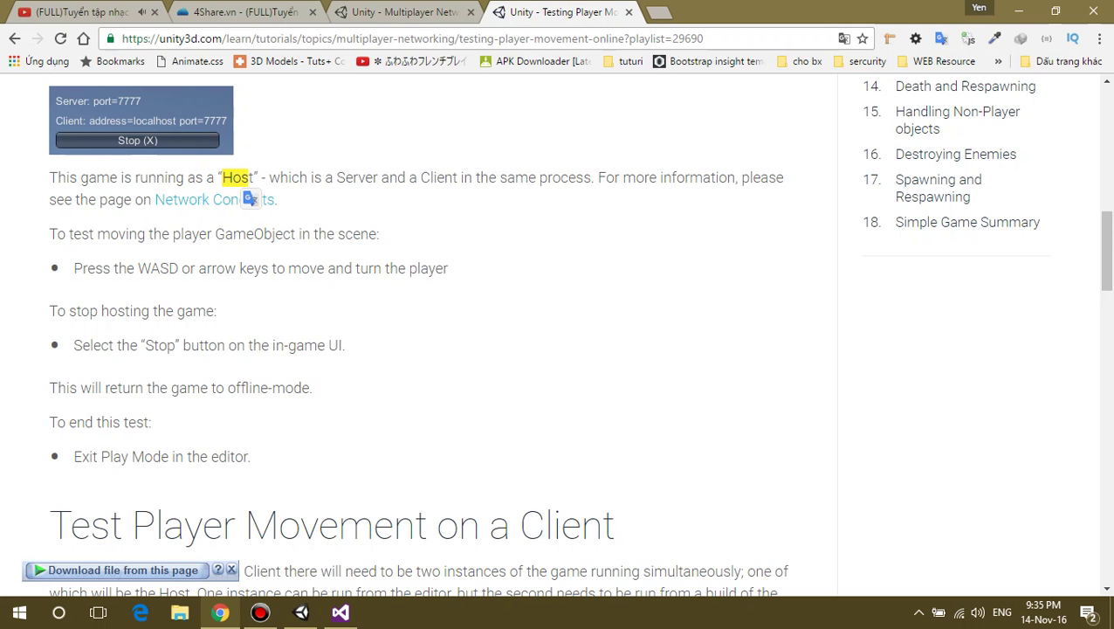
click(253, 178)
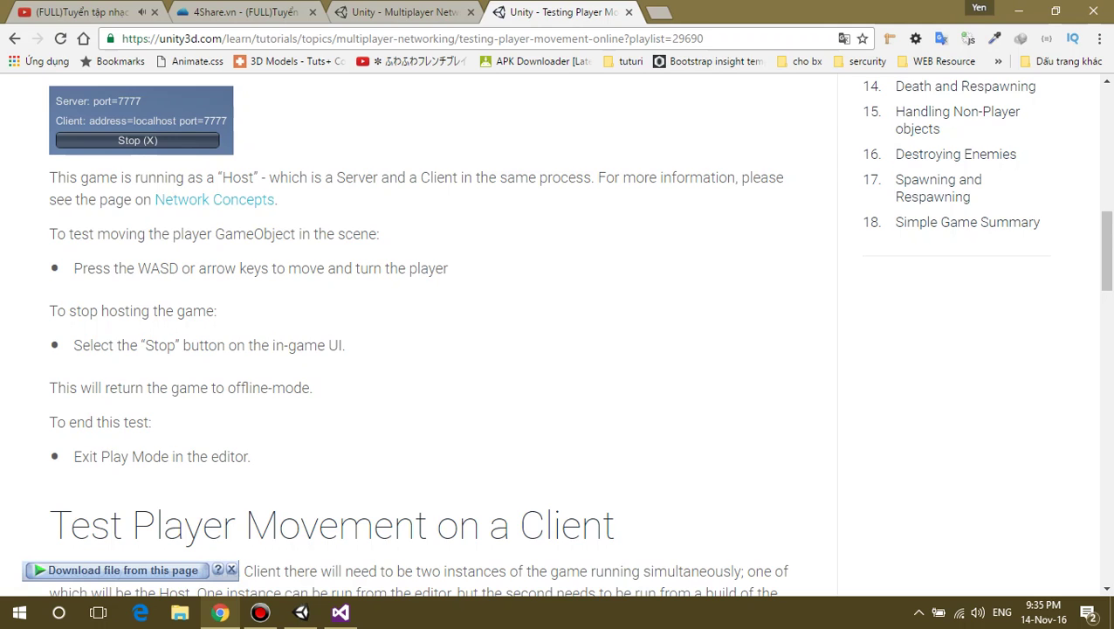
drag(74, 268, 448, 268)
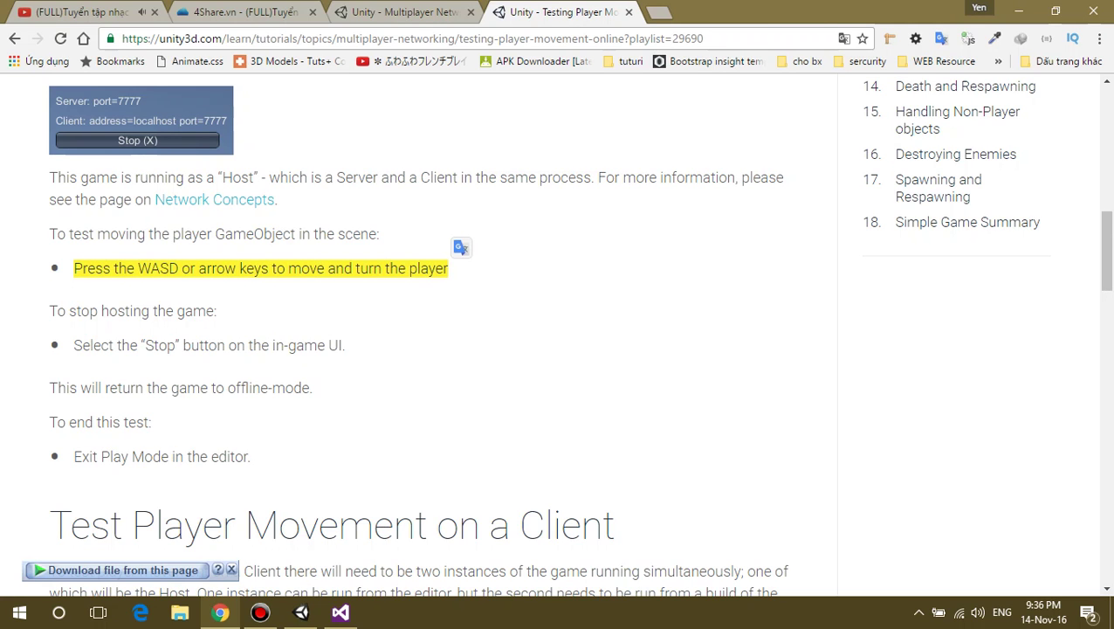
click(448, 268)
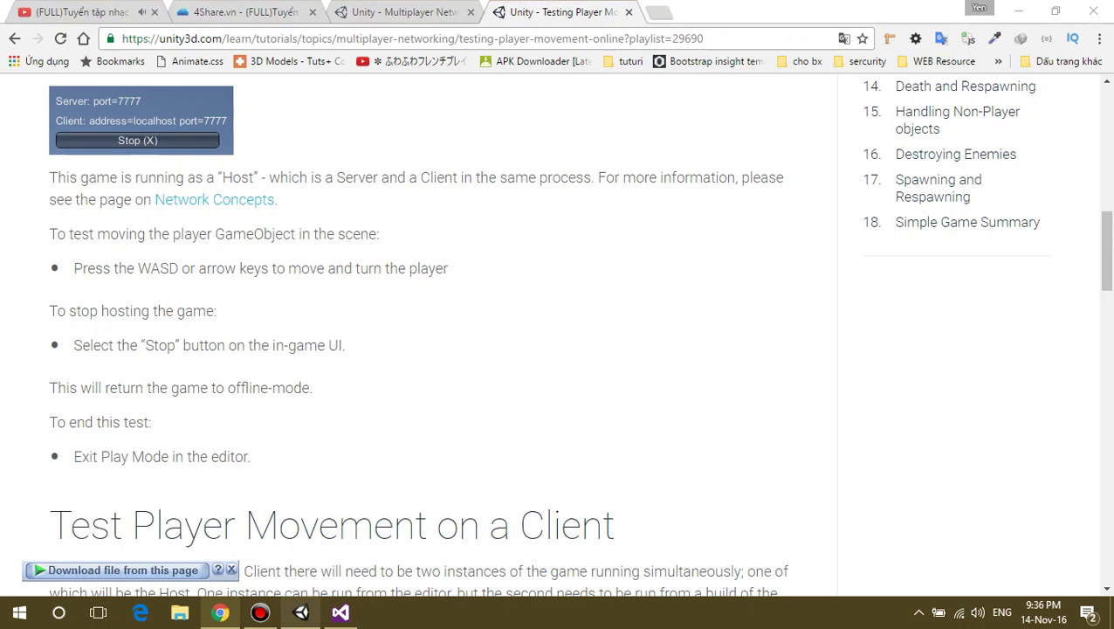
Turn, drive forward and back the host's capsule on the green ground with arrow keys.
key(alt+Tab)
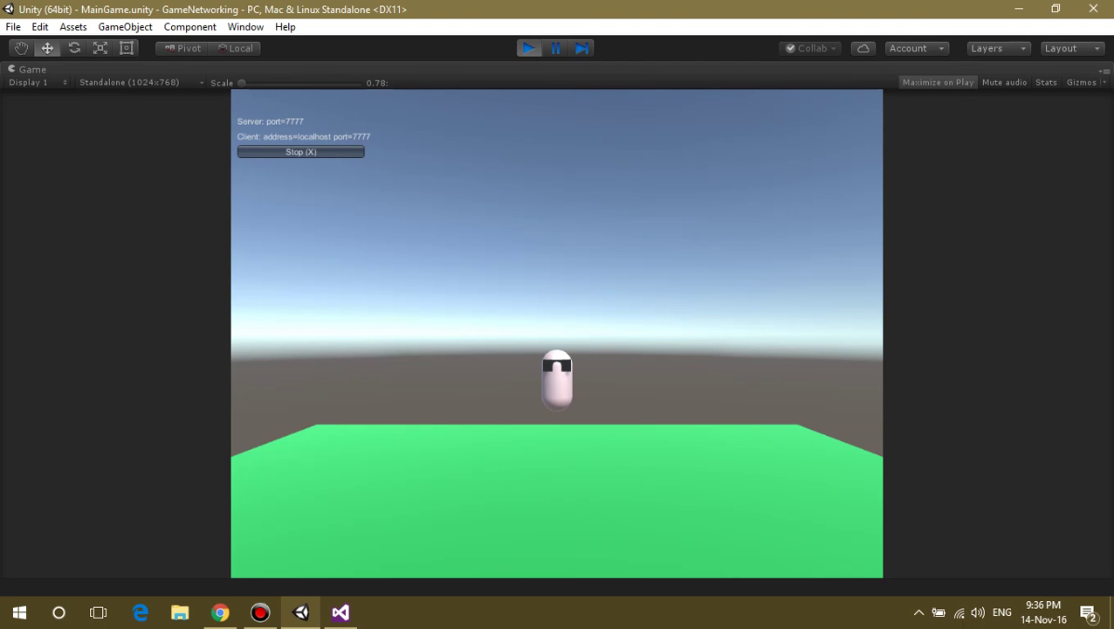
key(Left)
key(Right)
key(Left)
key(Right)
key(Left)
key(Right)
key(Up)
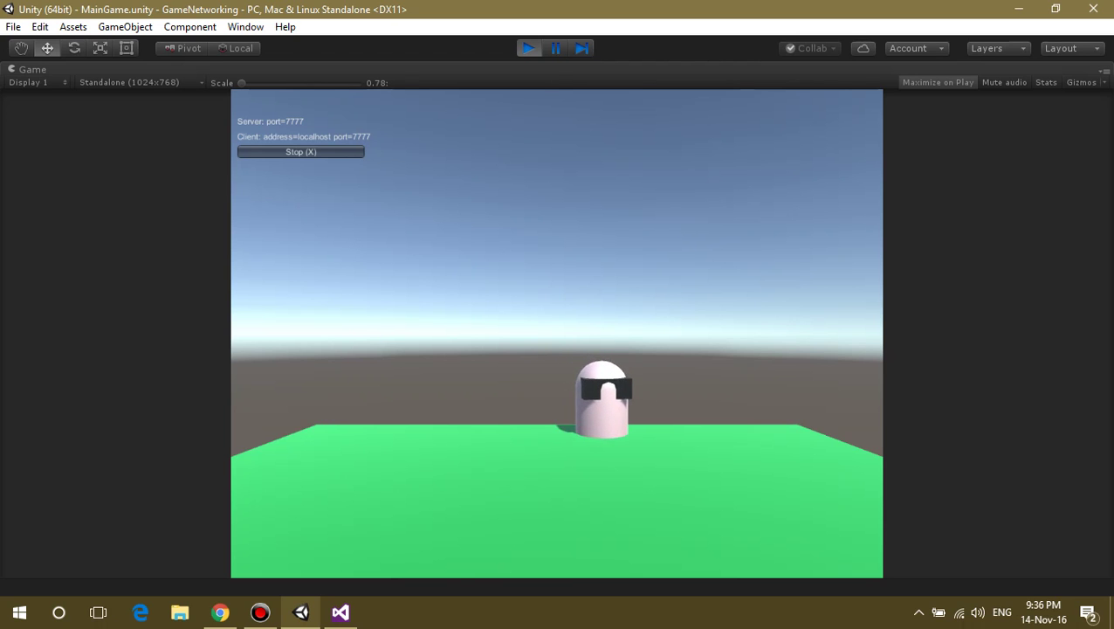
key(Left)
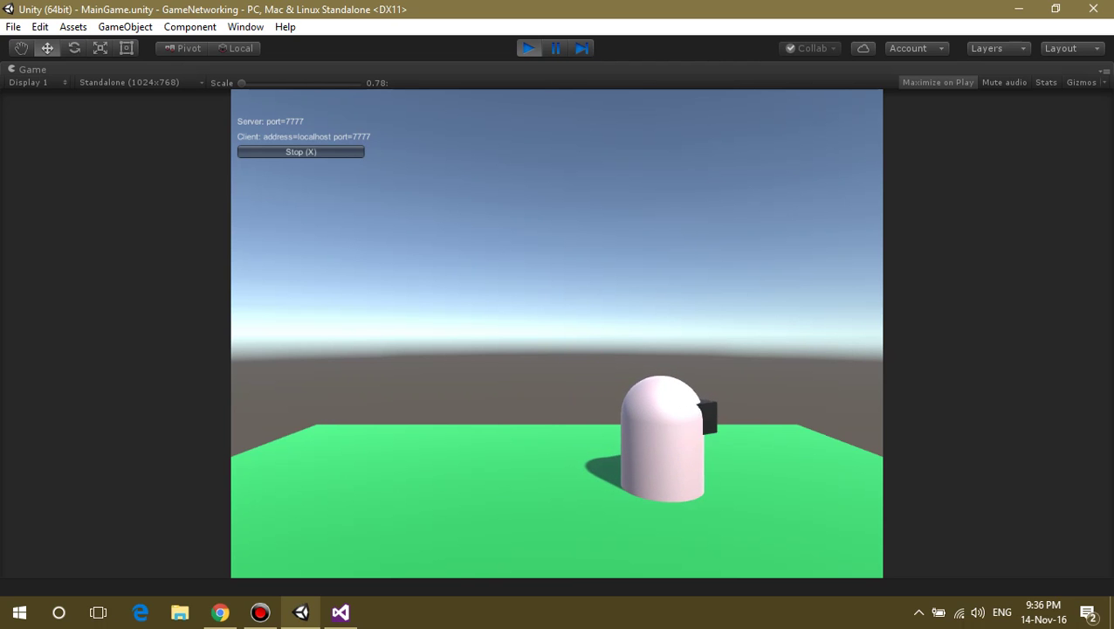
key(Left)
key(Down)
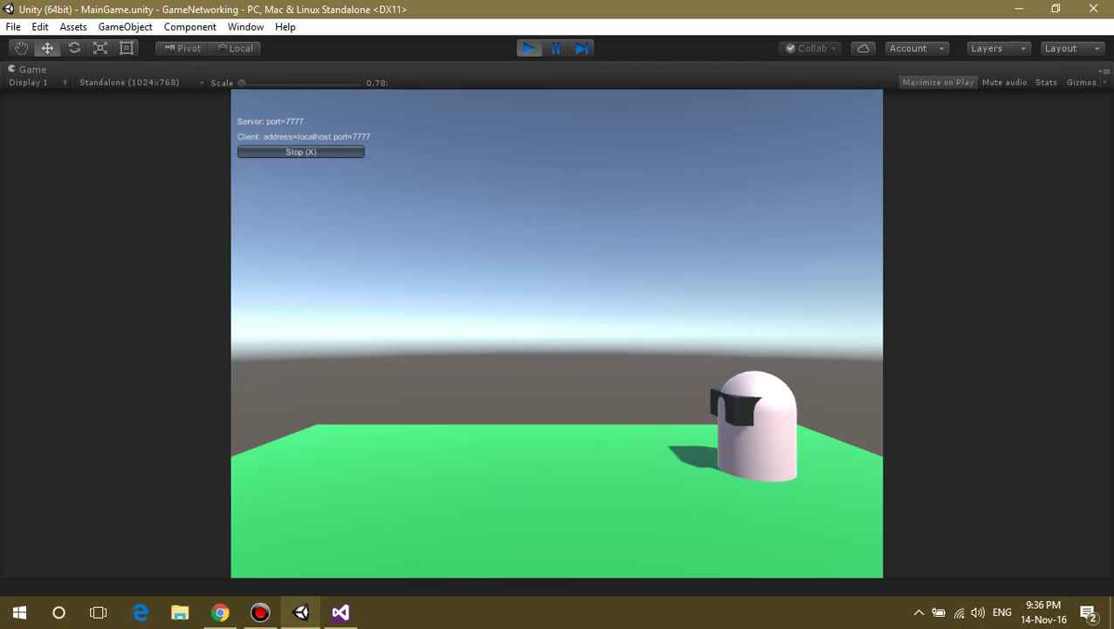
key(Right)
key(Right)
key(Up)
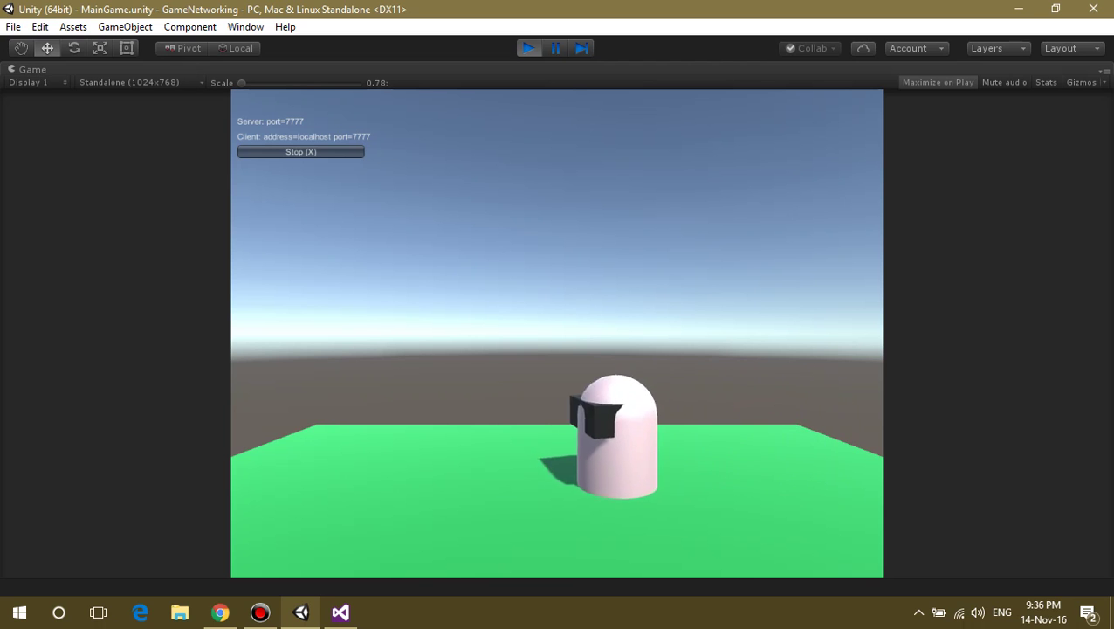
key(Right)
key(Up)
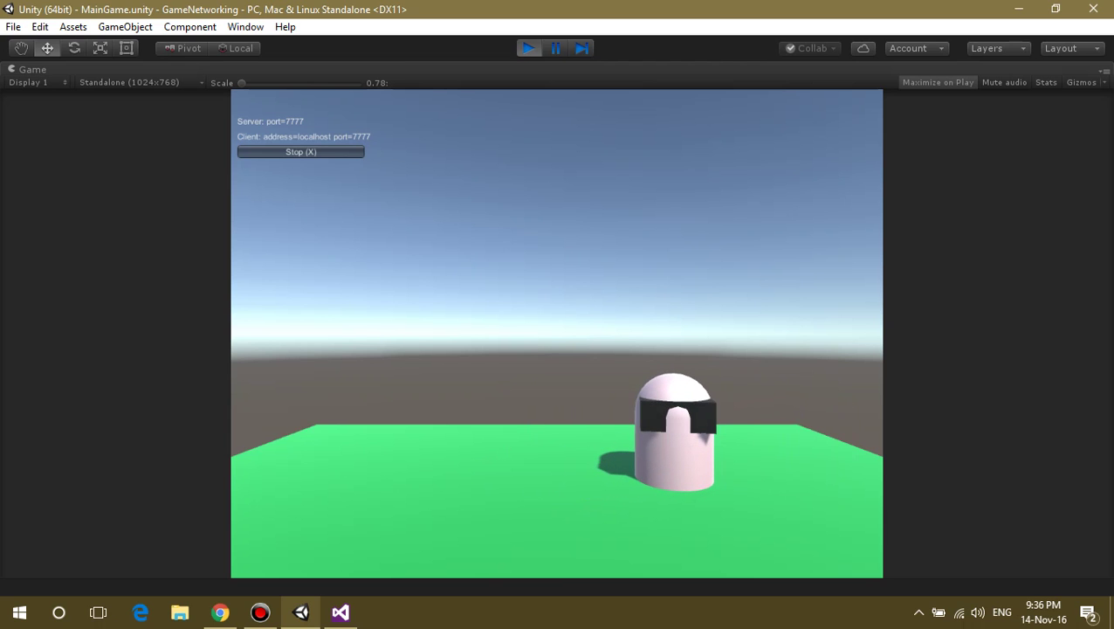
click(219, 612)
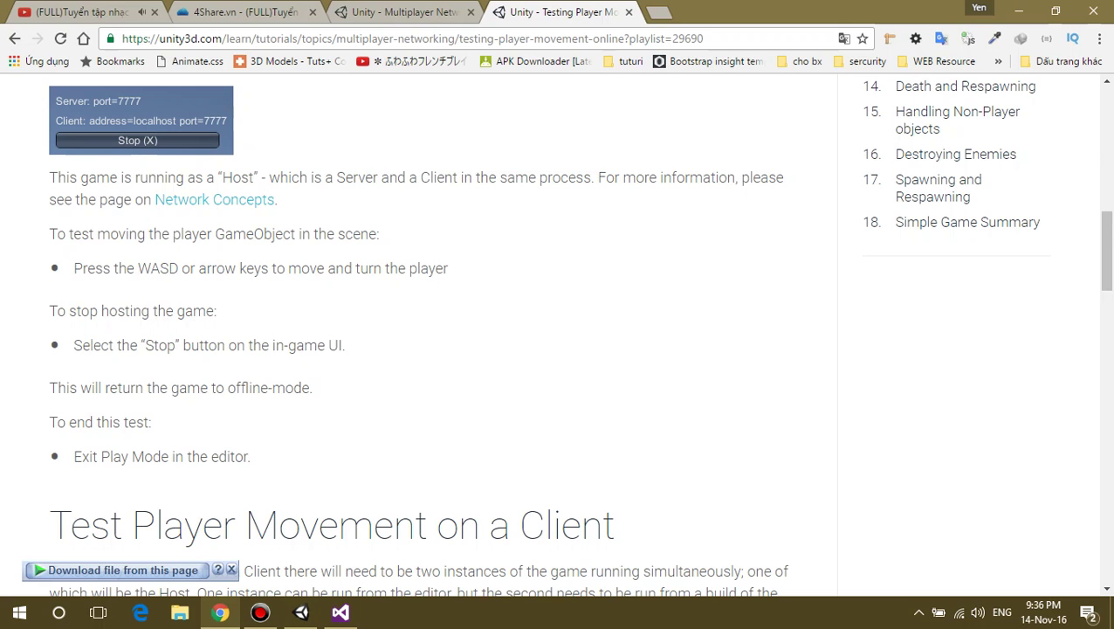
Stop hosting with the in-game HUD's Stop button, following the highlighted tutorial instruction.
drag(49, 311, 217, 313)
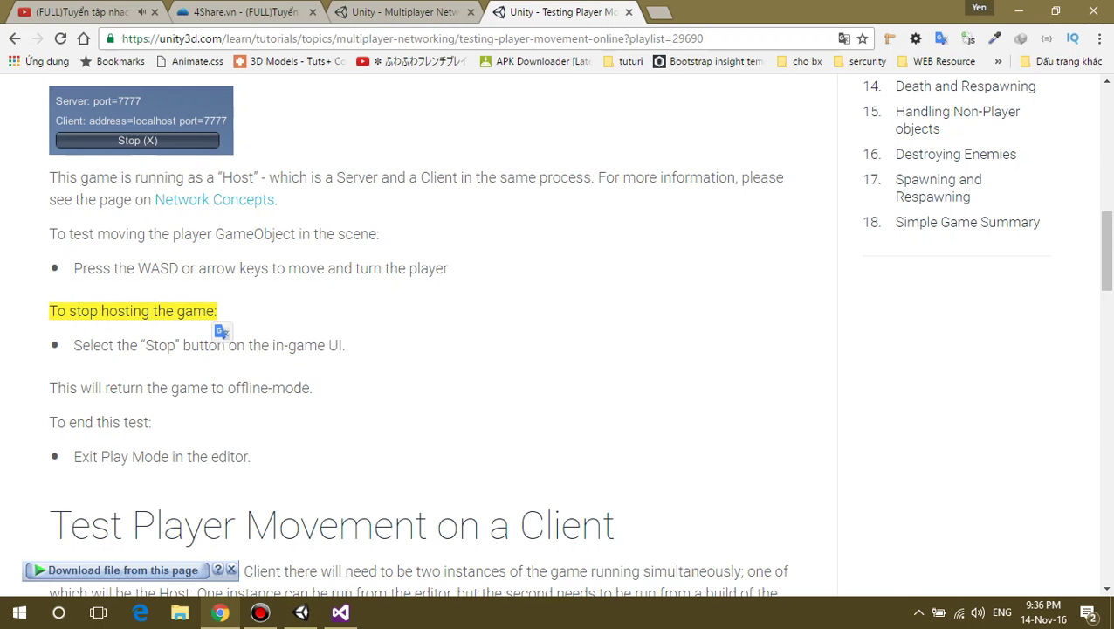
click(300, 612)
click(301, 150)
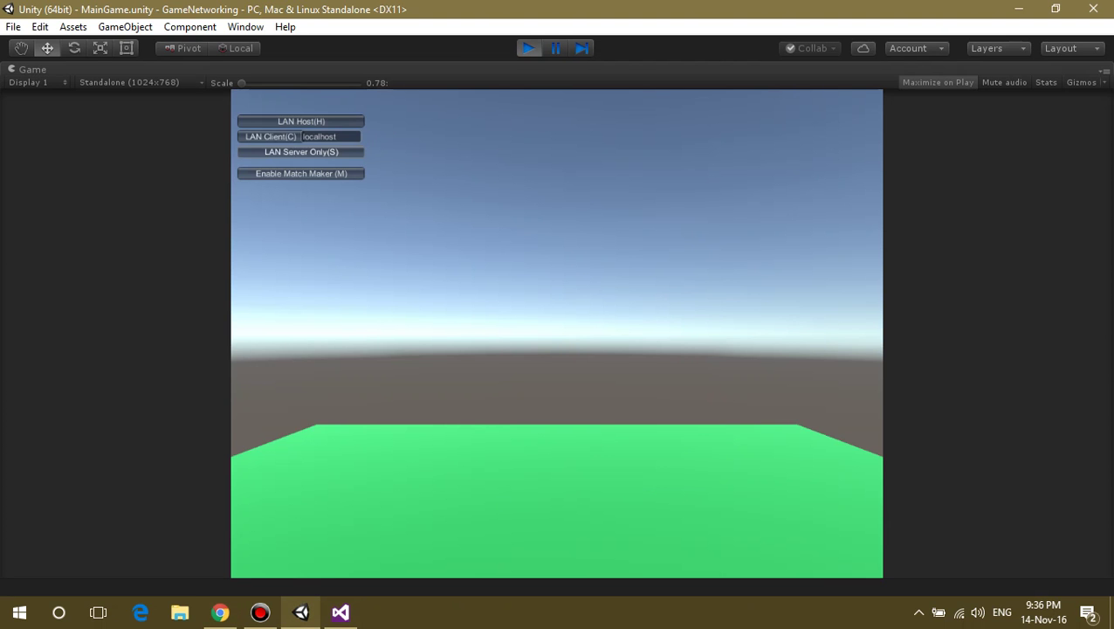
click(219, 612)
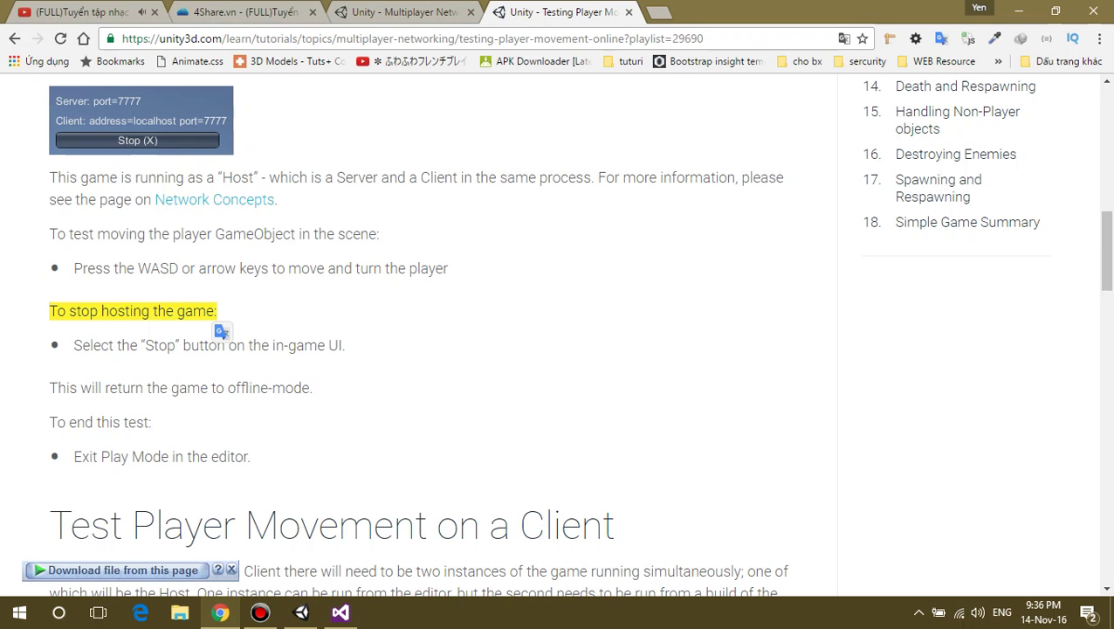
Read the tutorial's end-of-test steps and exit Play mode in Unity.
scroll(218, 332, down, 1)
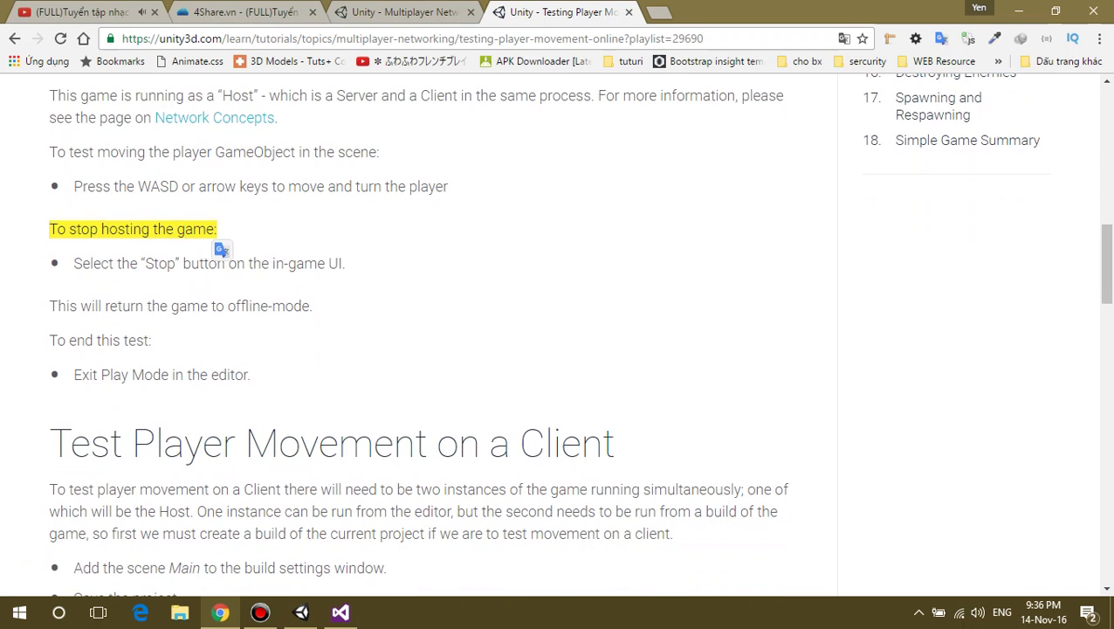
drag(48, 305, 312, 307)
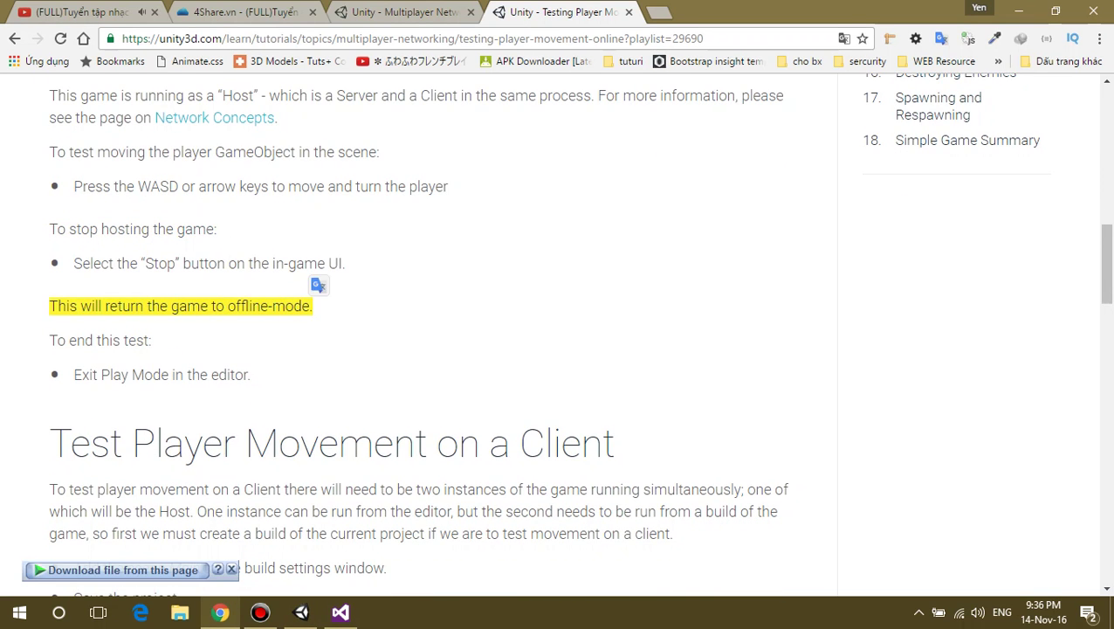
drag(49, 340, 150, 340)
click(150, 340)
scroll(150, 340, down, 1)
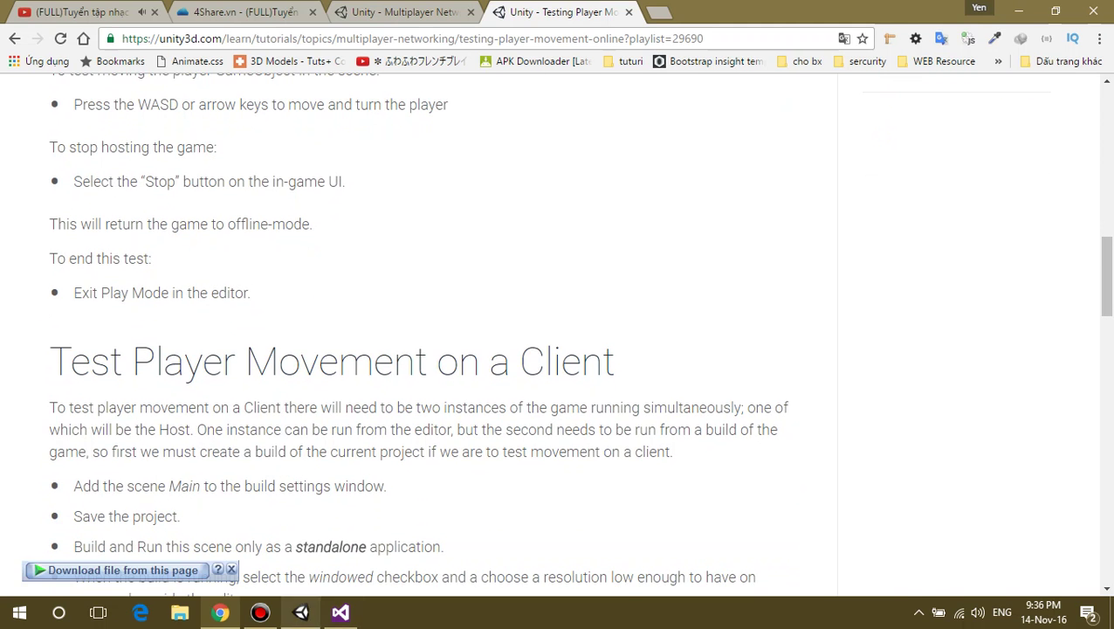
click(300, 612)
click(528, 48)
key(alt+Tab)
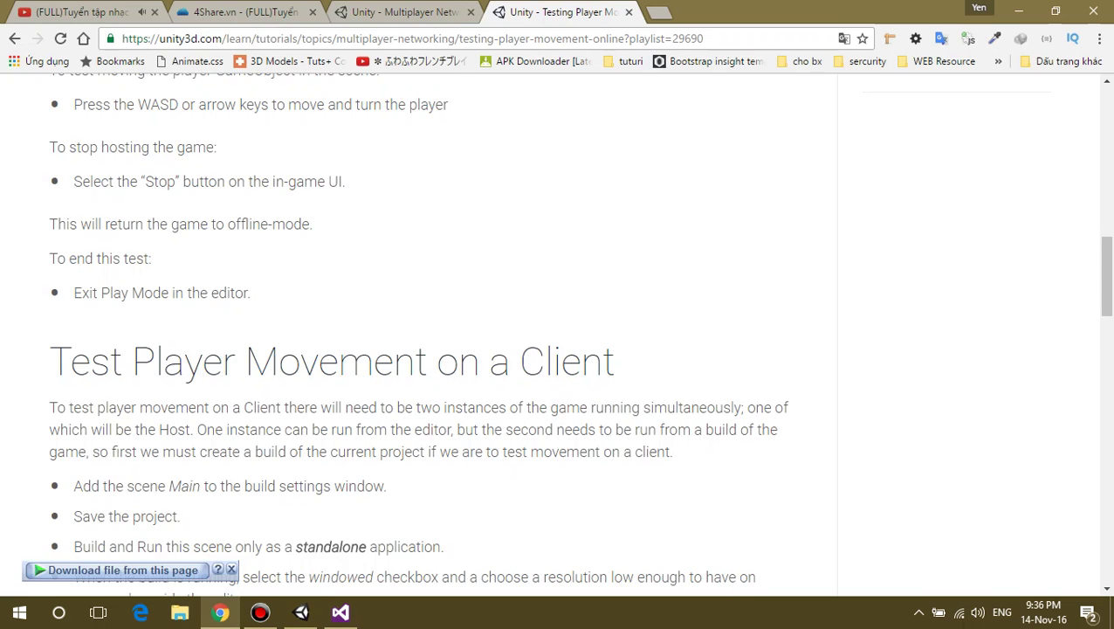
scroll(558, 331, down, 3)
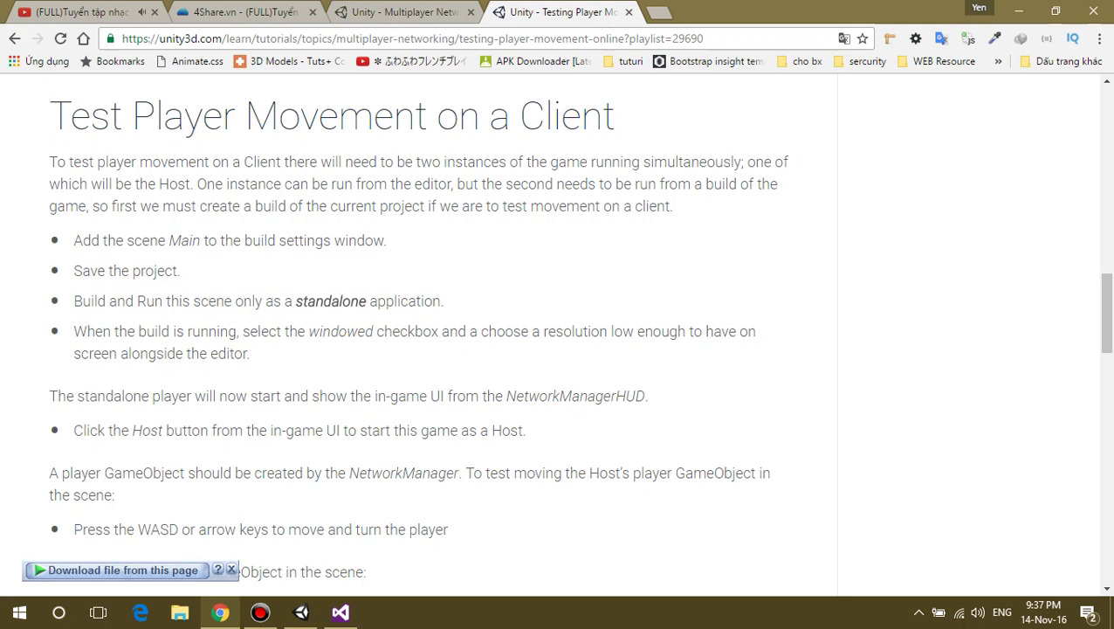
scroll(419, 332, down, 1)
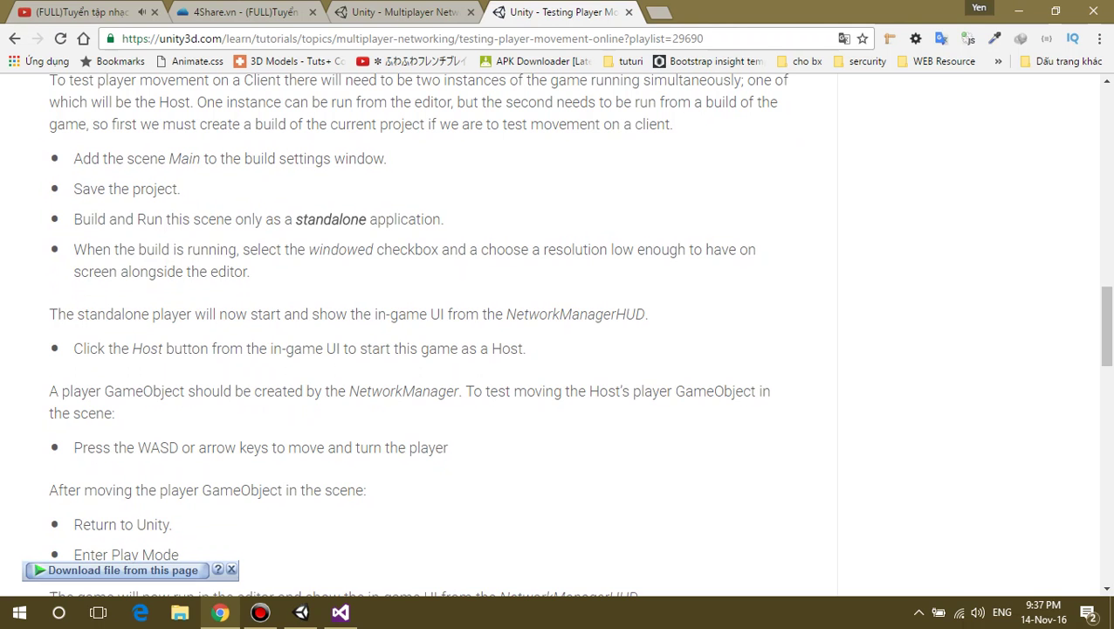
key(alt+Tab)
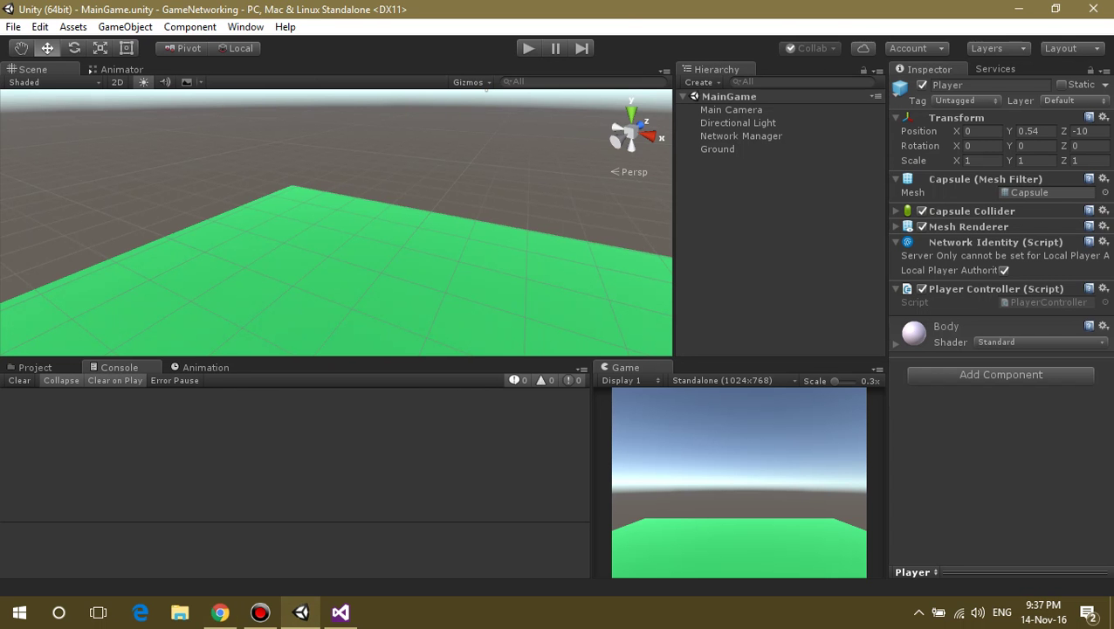
Open Build Settings and enable Development Build.
click(13, 26)
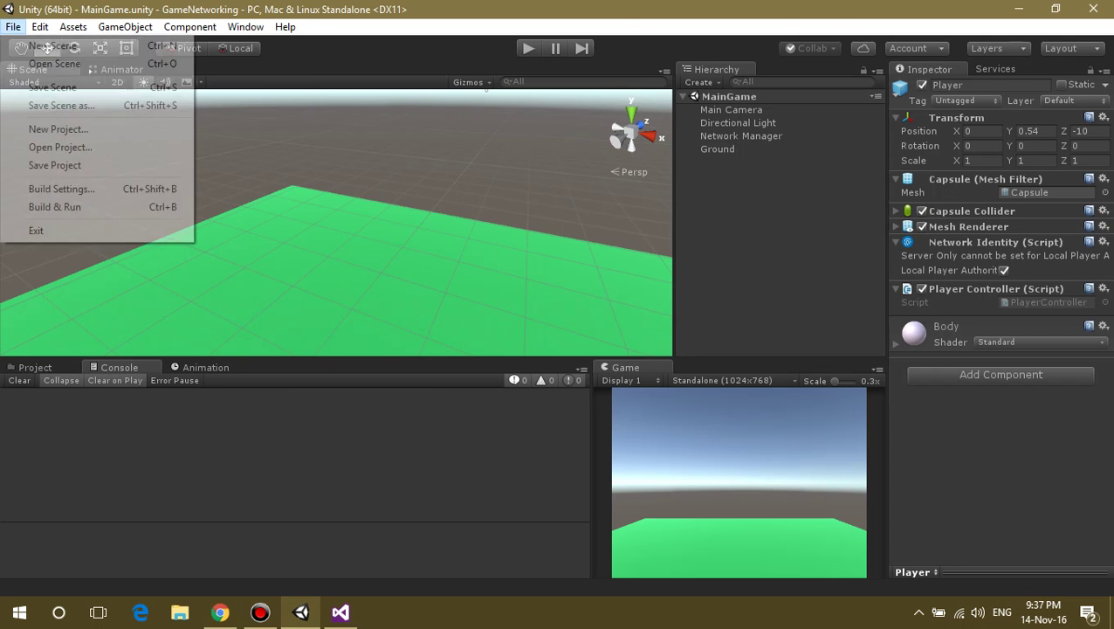
click(61, 188)
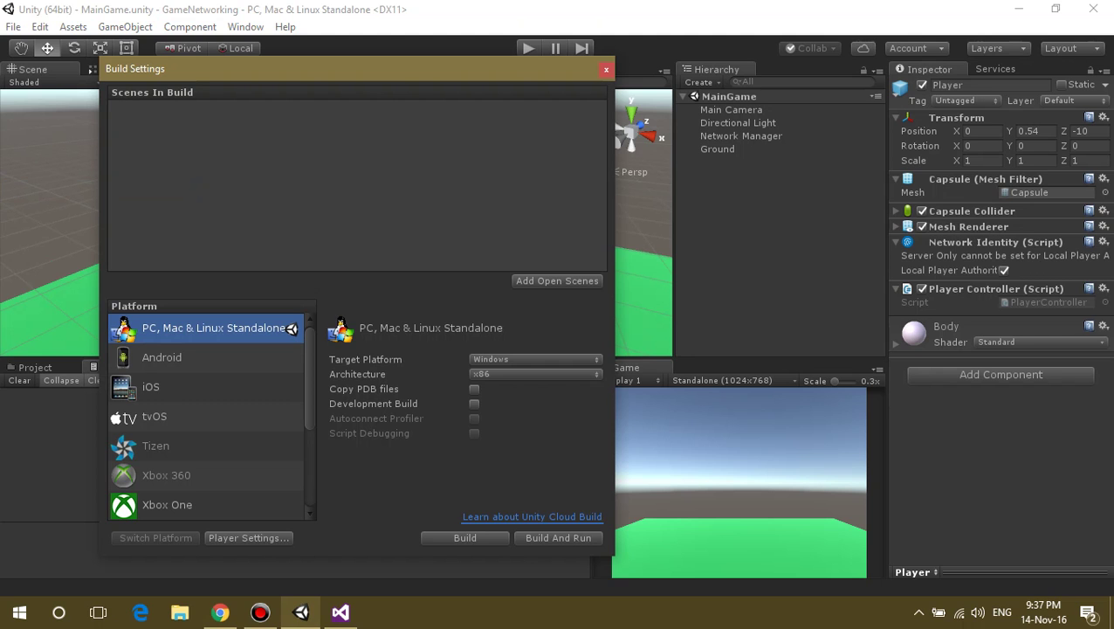
click(474, 404)
Highlight the tutorial lines about the standalone player starting and starting as Host.
click(220, 612)
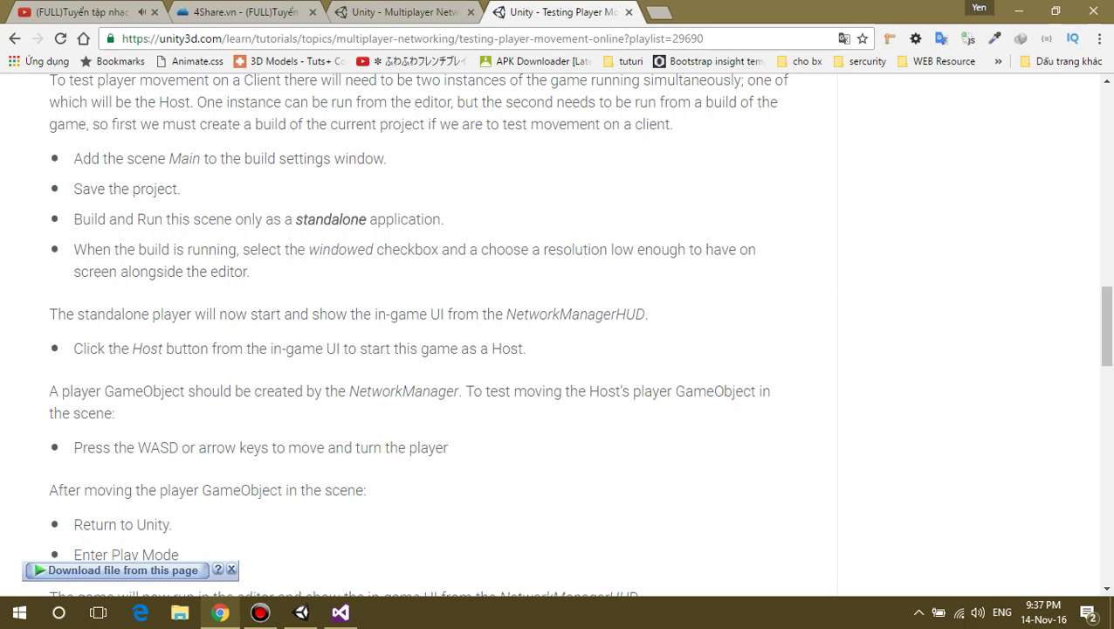
drag(97, 313, 644, 313)
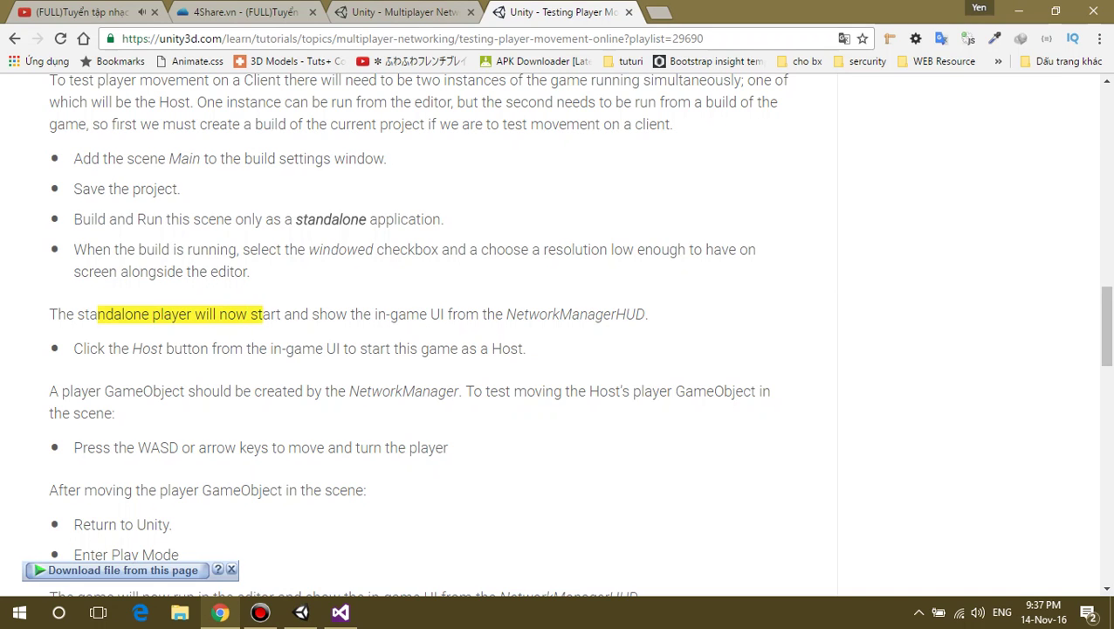
drag(110, 348, 491, 348)
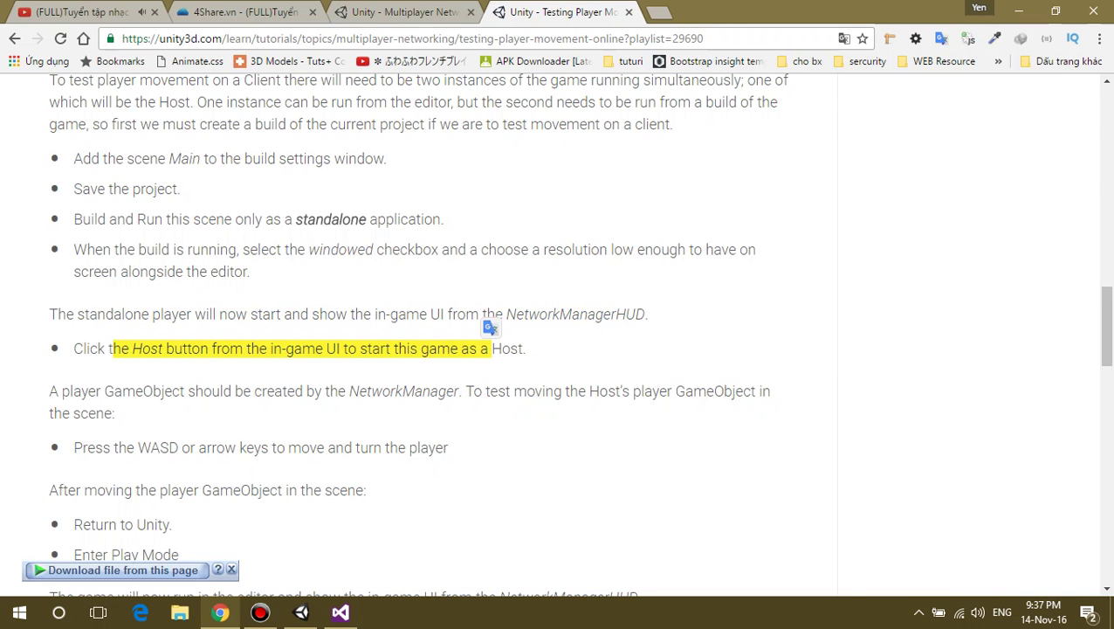
click(300, 612)
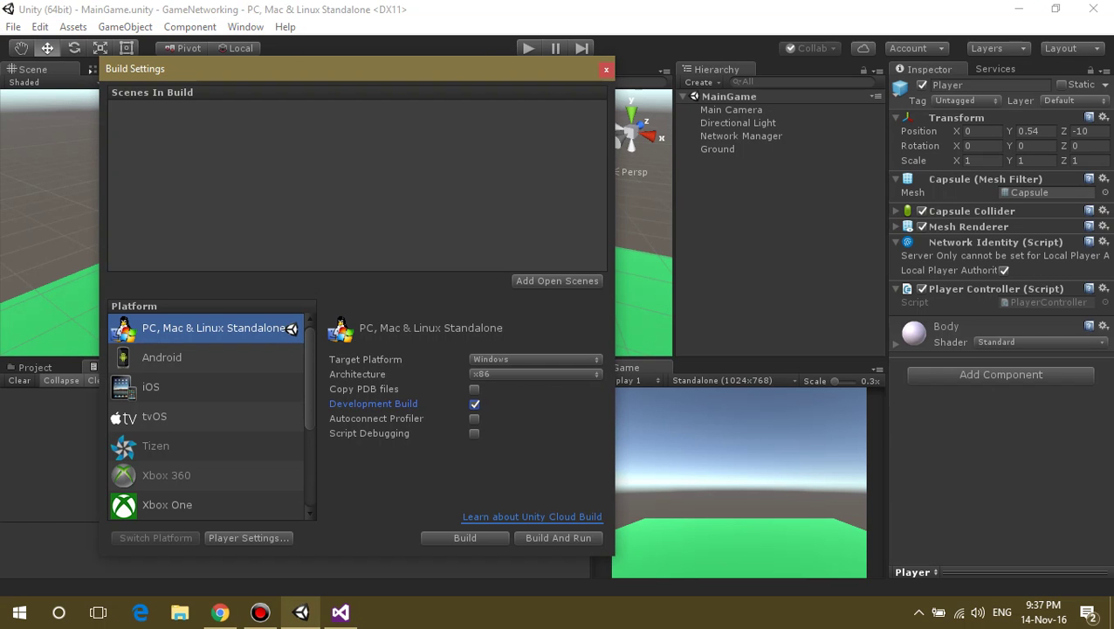
Build the standalone player onto the Desktop with the file name 'testclient'.
click(465, 537)
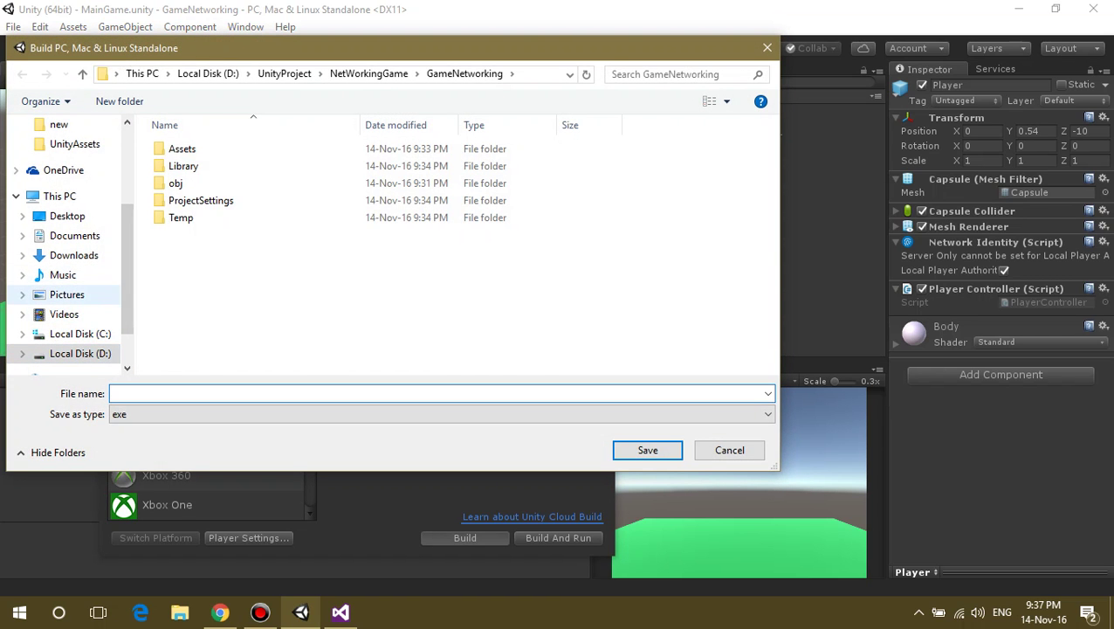
click(67, 216)
click(262, 393)
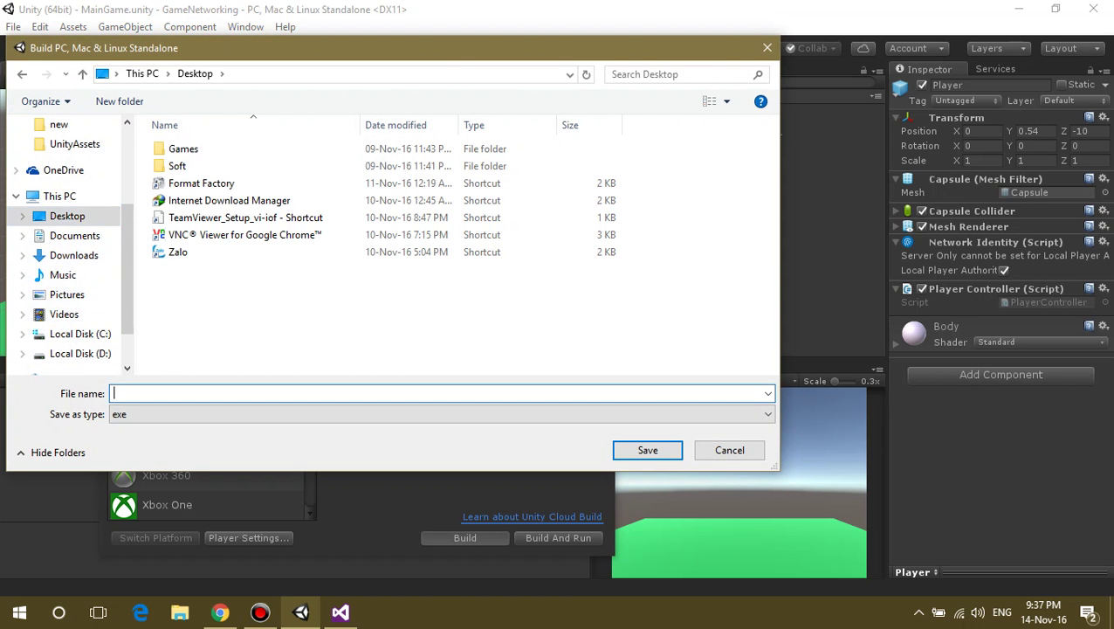
text(r)
key(BackSpace)
text(testcline)
key(BackSpace)
key(BackSpace)
text(ent)
key(Return)
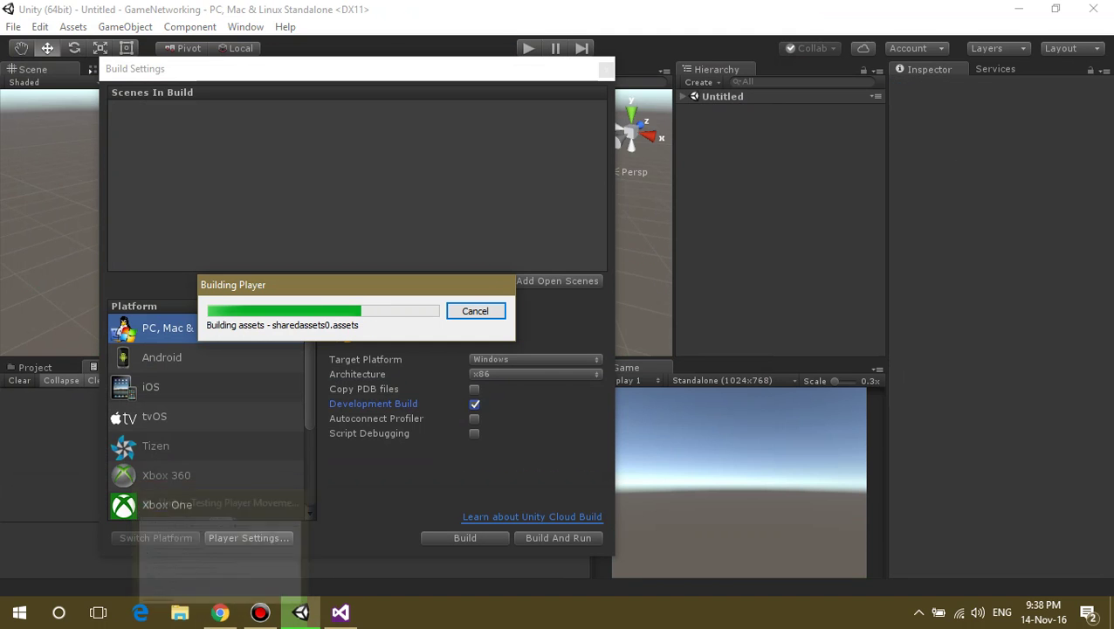
Review the tutorial's standalone-player and Start as Host steps in Chrome.
click(220, 612)
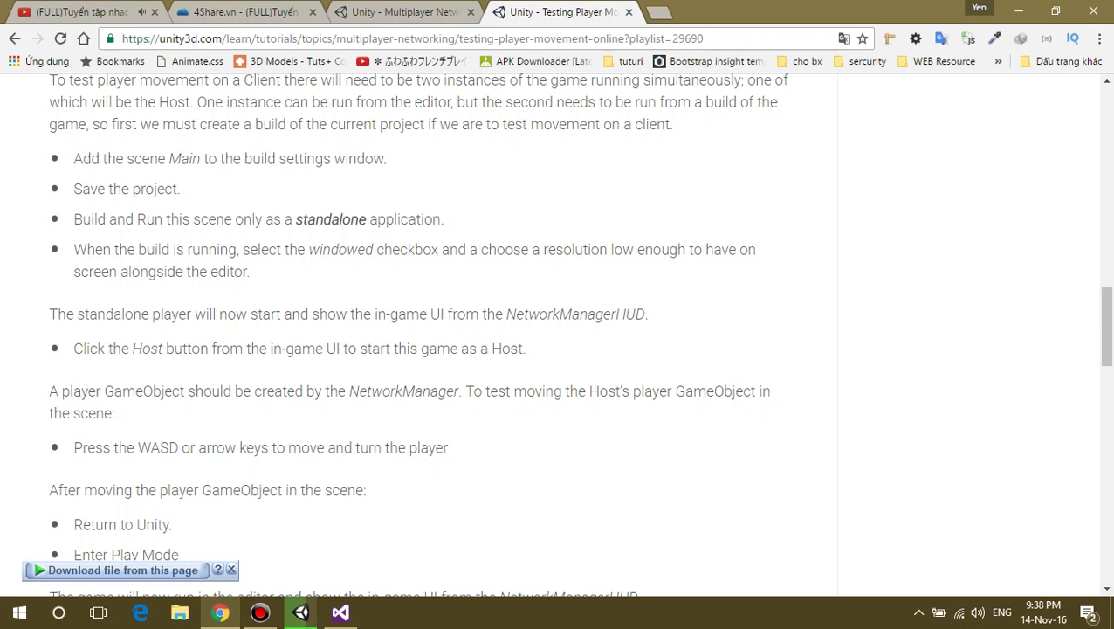
drag(76, 314, 644, 314)
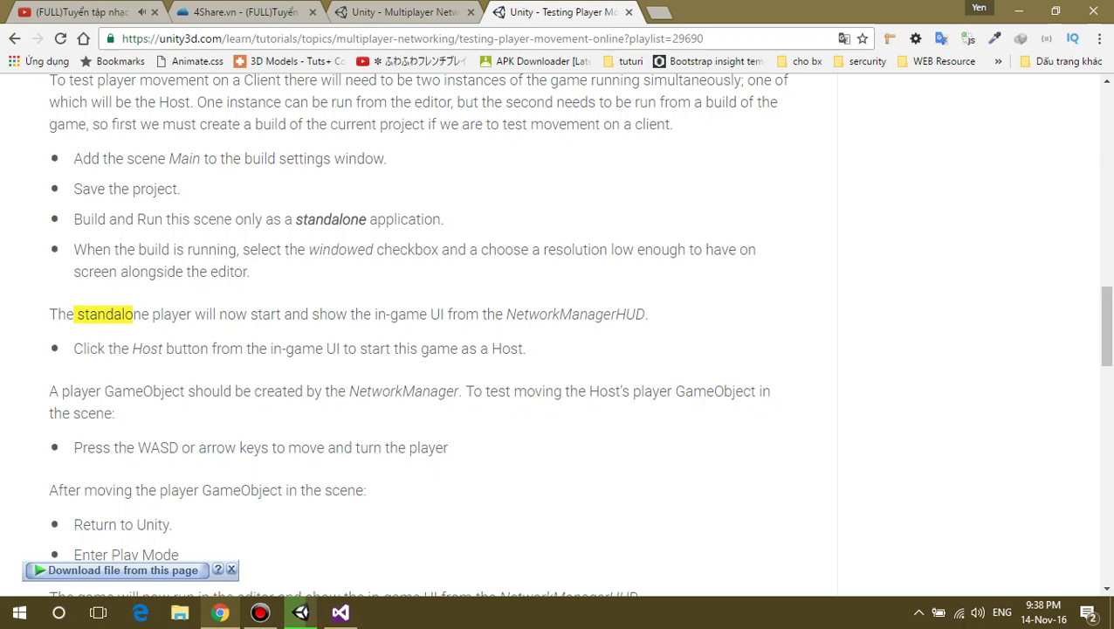
drag(73, 348, 525, 349)
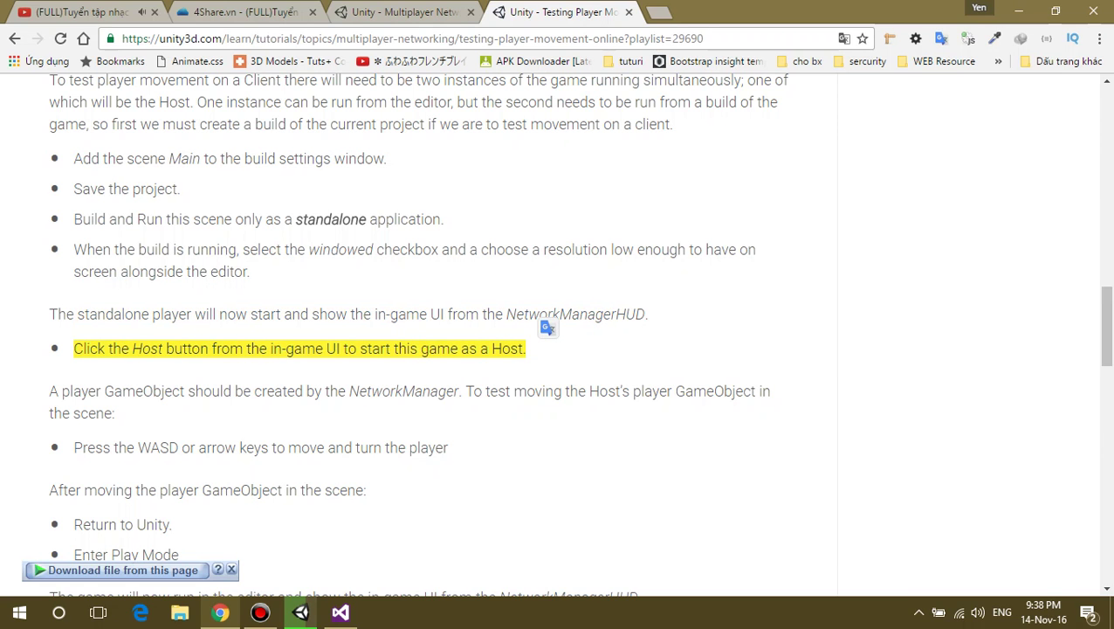
double_click(147, 349)
scroll(146, 349, down, 2)
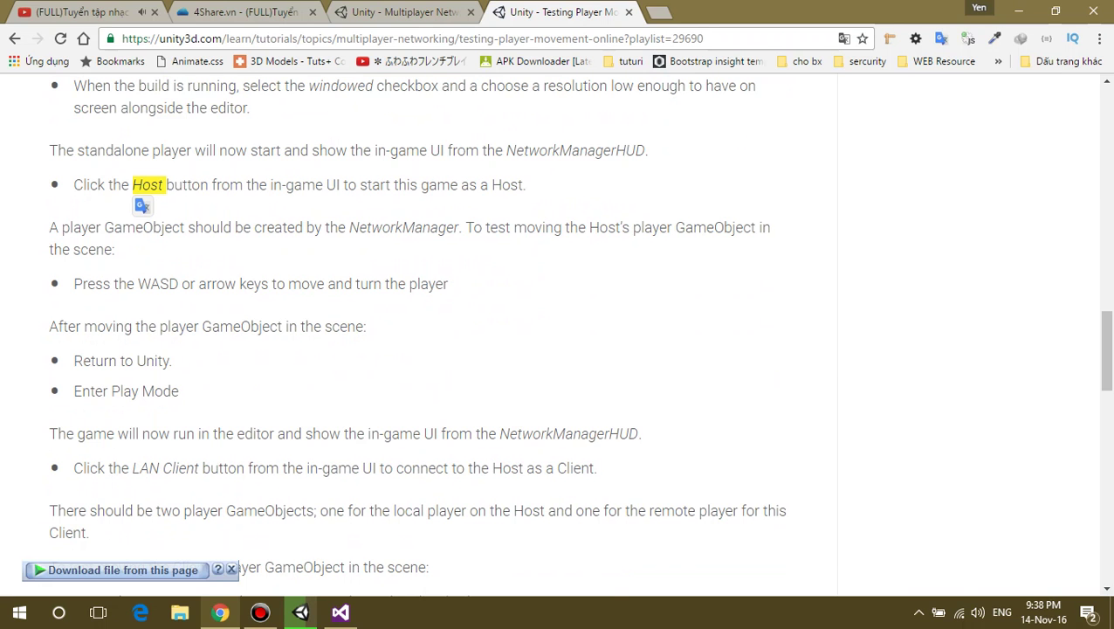
scroll(147, 348, down, 1)
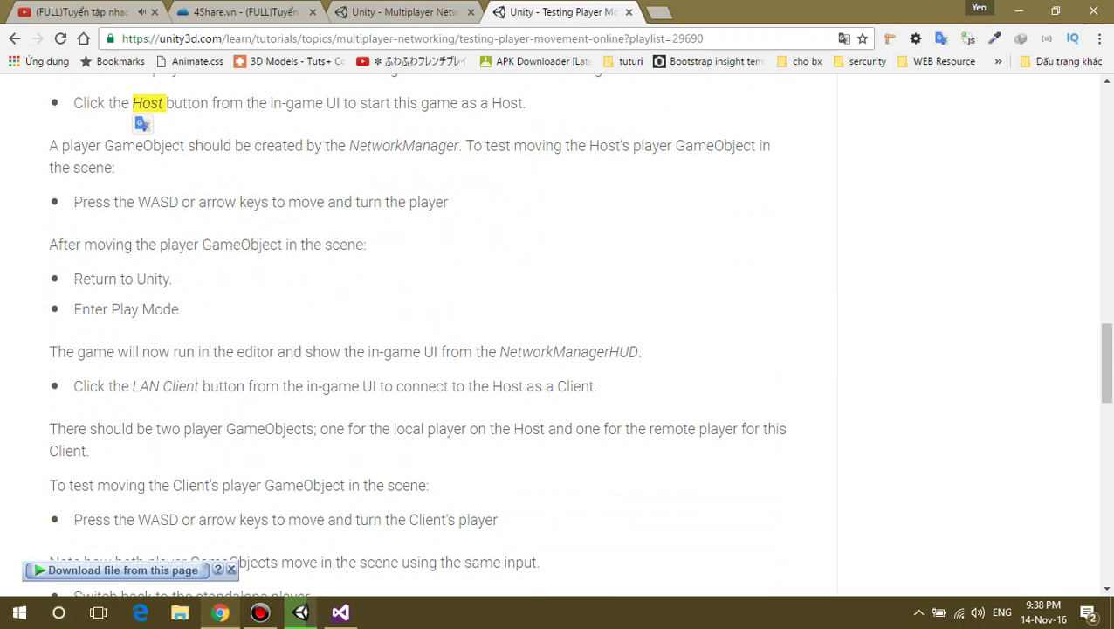
scroll(147, 349, down, 1)
Read the Return to Unity, Enter Play Mode and game-in-editor steps.
drag(73, 196, 172, 196)
click(175, 199)
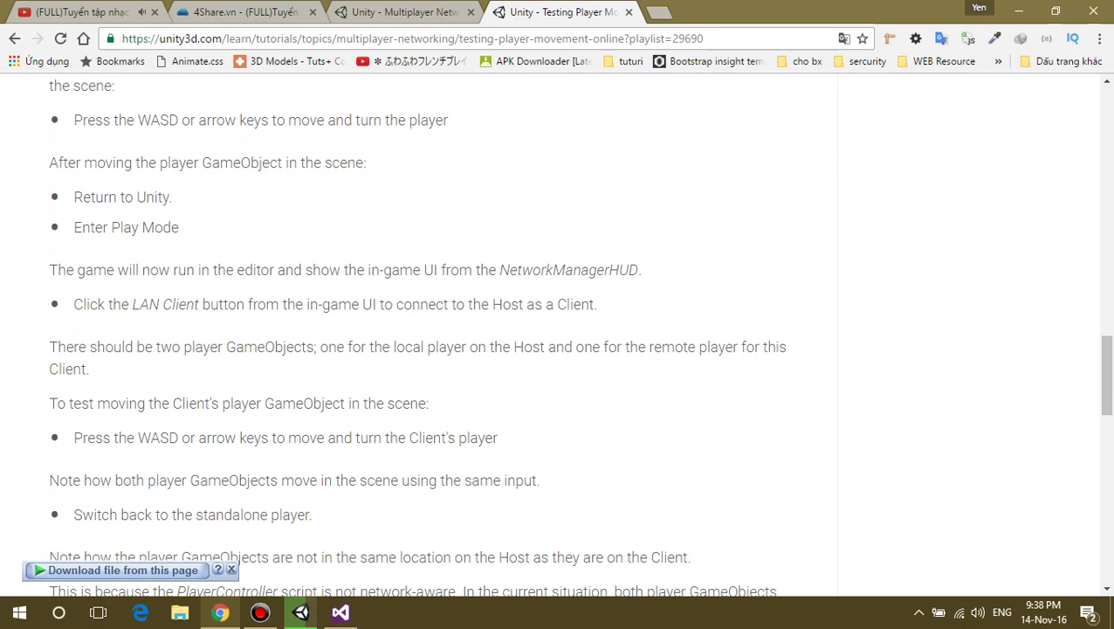
drag(73, 227, 178, 227)
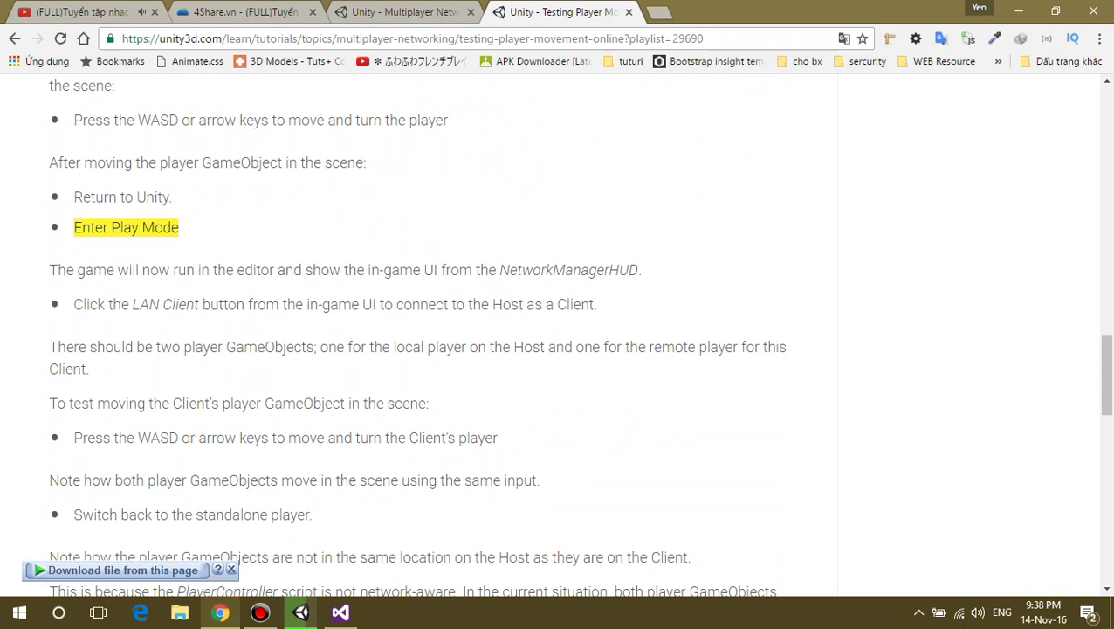
drag(108, 227, 178, 227)
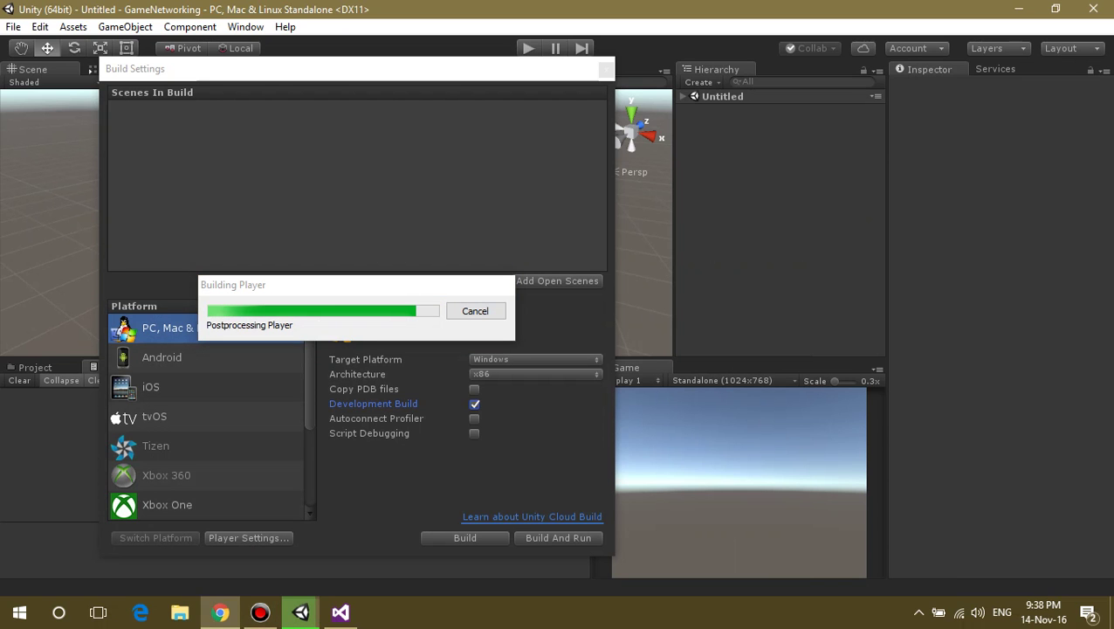
click(220, 612)
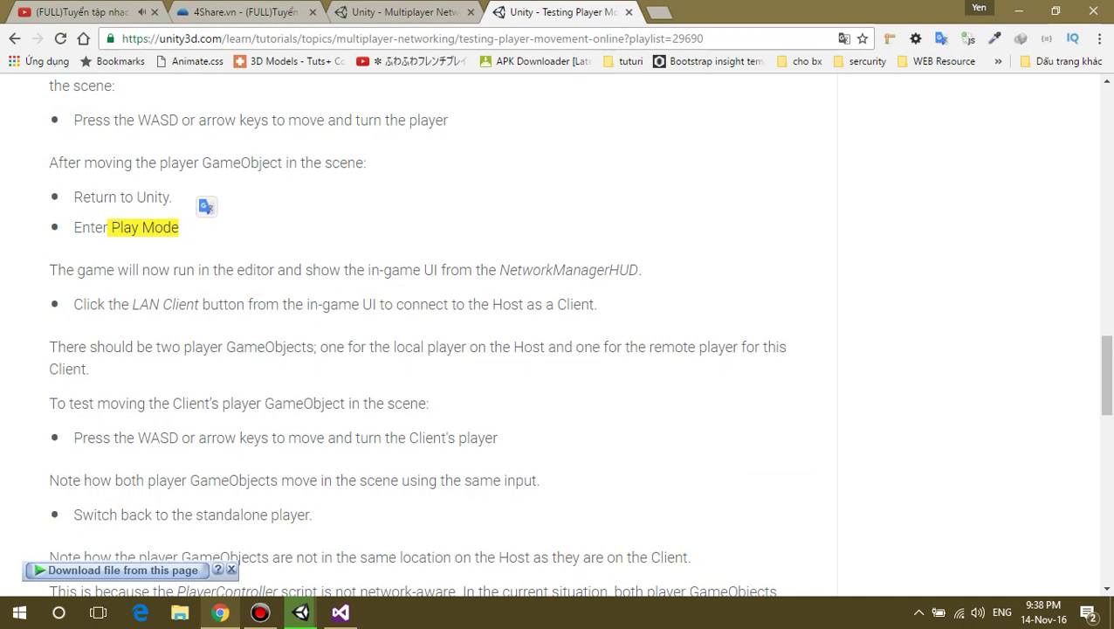
drag(57, 270, 139, 269)
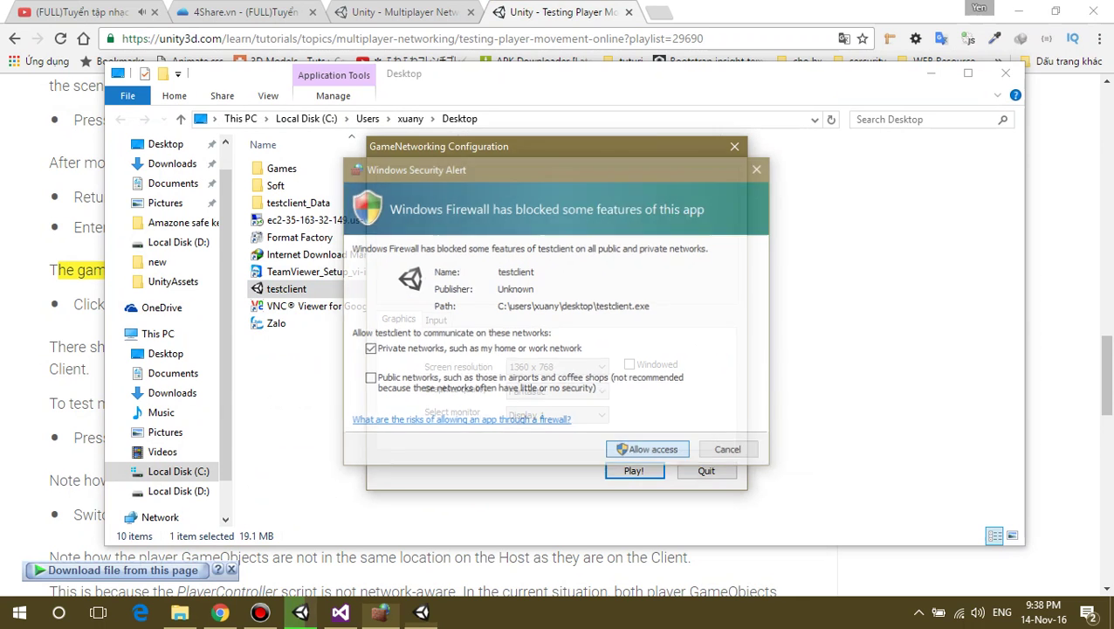
Allow testclient through the firewall and choose 800 x 600, windowed, Beautiful quality.
click(648, 451)
click(1006, 73)
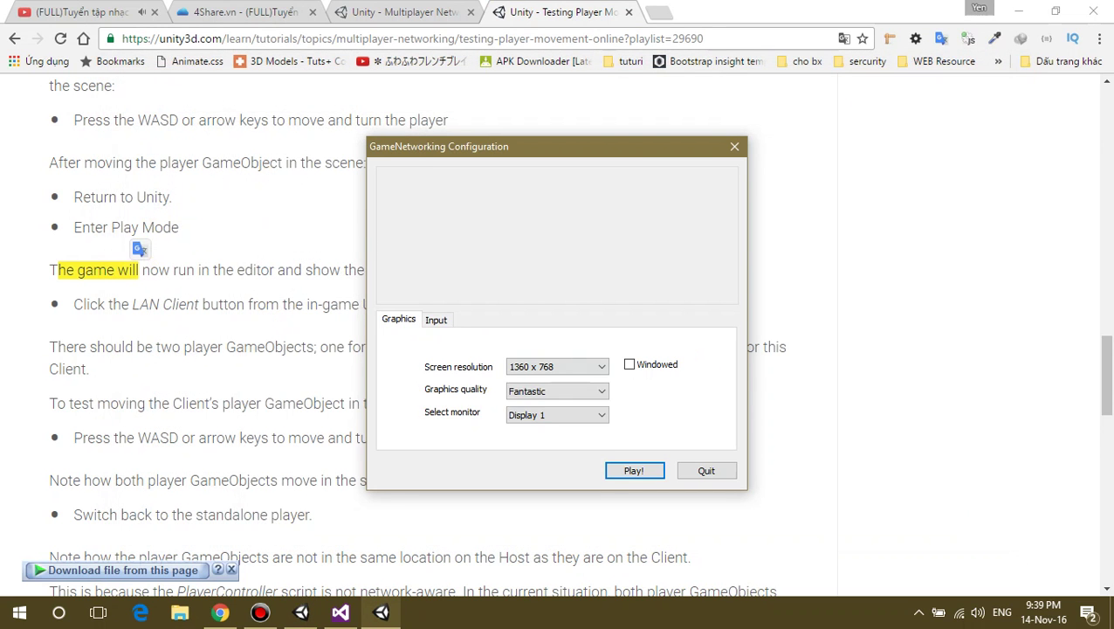
click(557, 367)
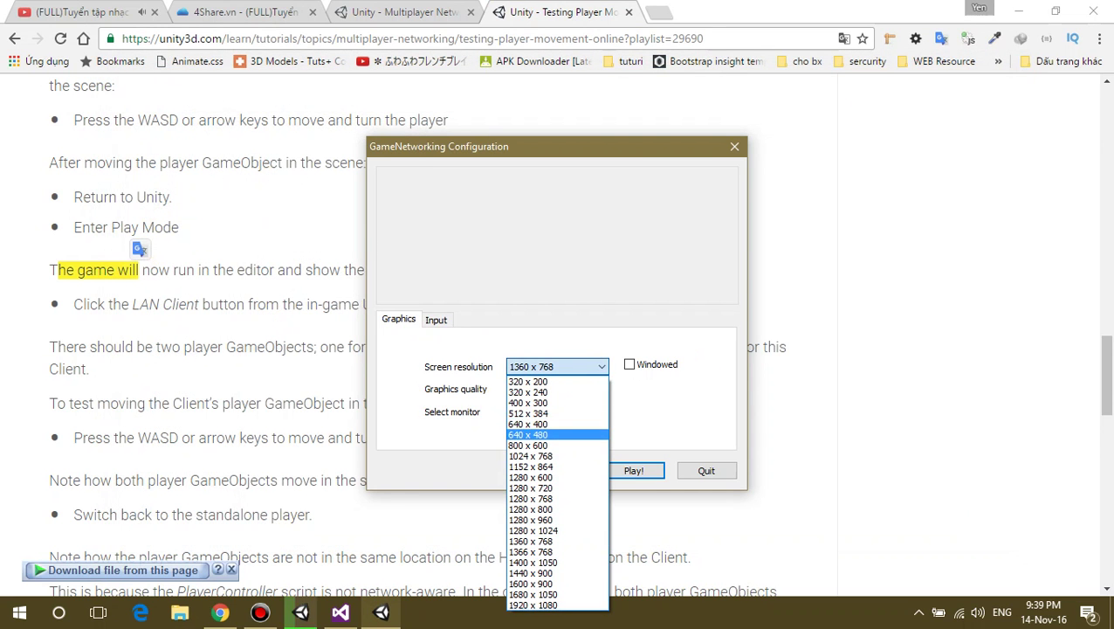
click(528, 444)
click(629, 364)
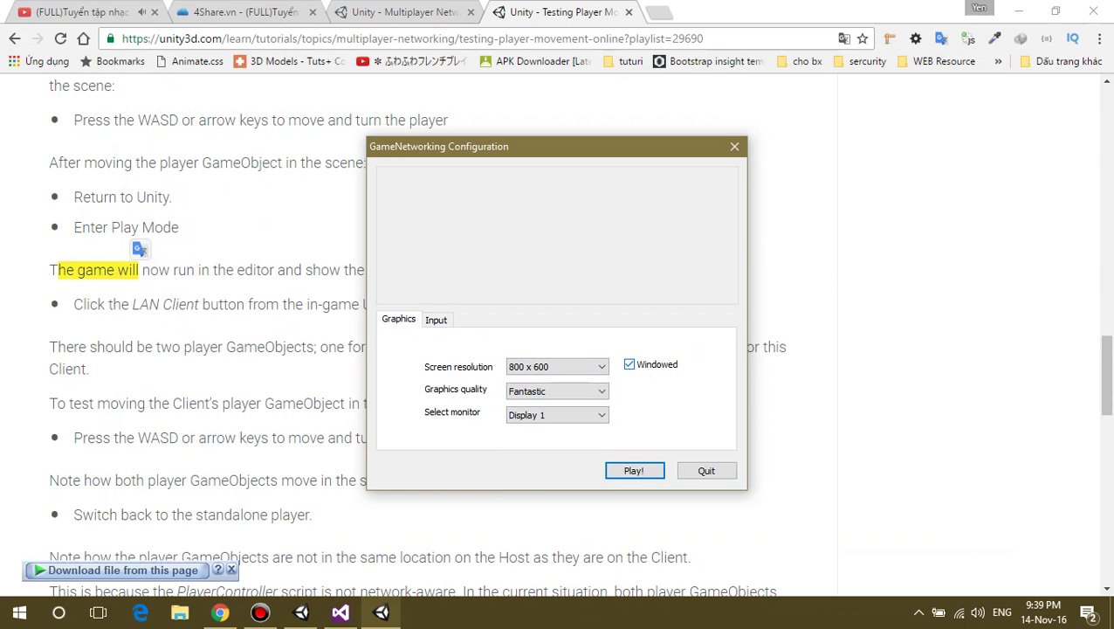
click(557, 391)
click(528, 446)
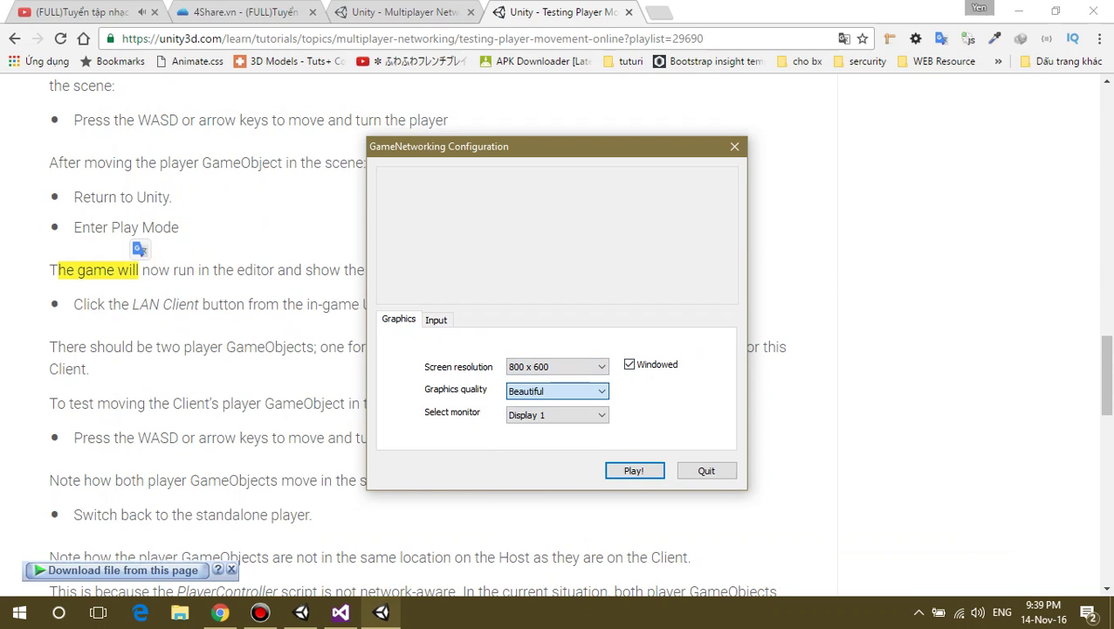
Launch the game and position its window over the tutorial page.
drag(524, 146, 647, 123)
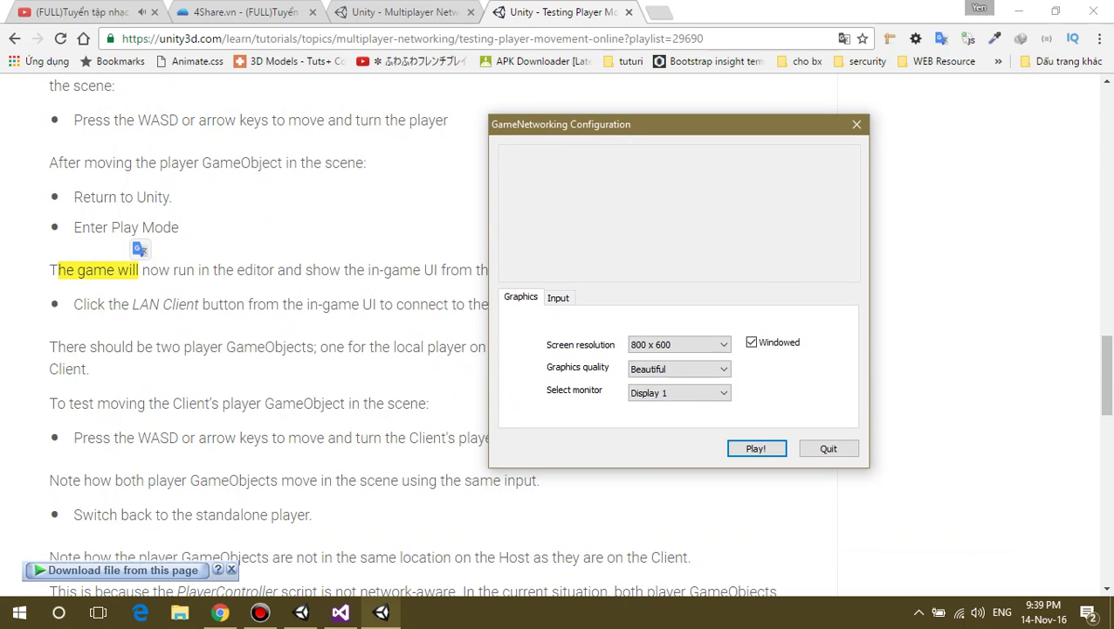
click(756, 448)
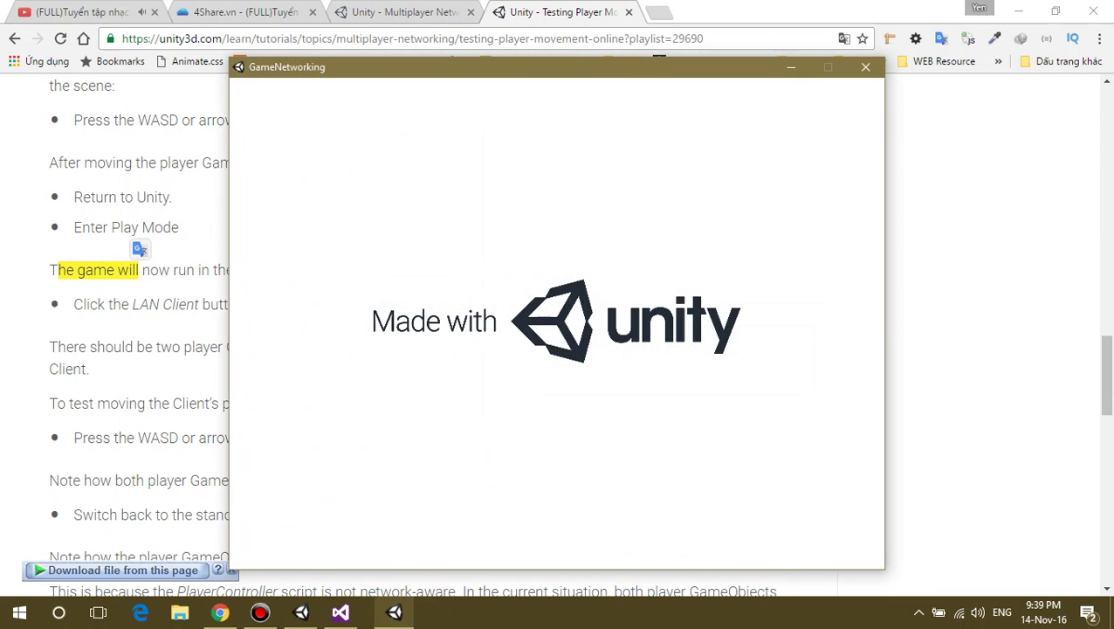
drag(421, 63, 631, 75)
key(alt+Tab)
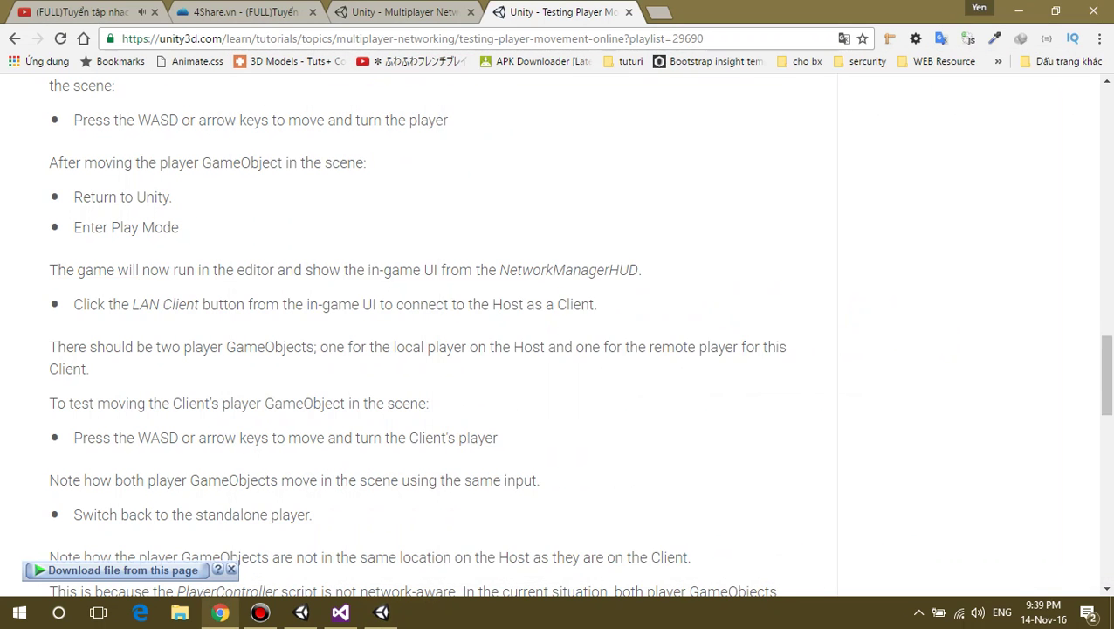
scroll(419, 332, up, 3)
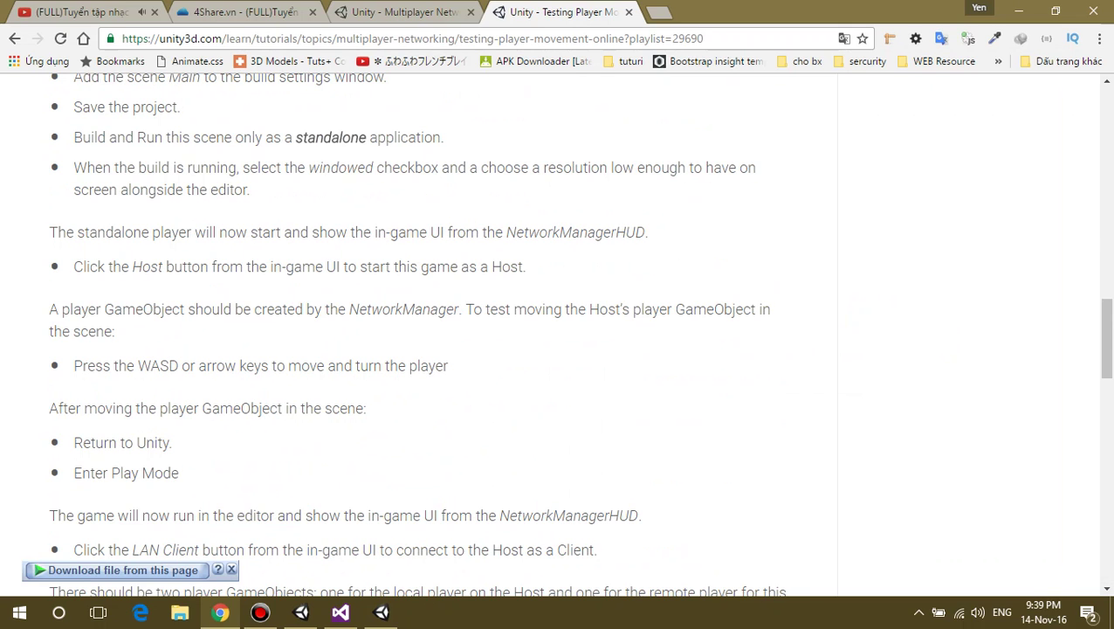
key(alt+Tab)
drag(663, 68, 491, 63)
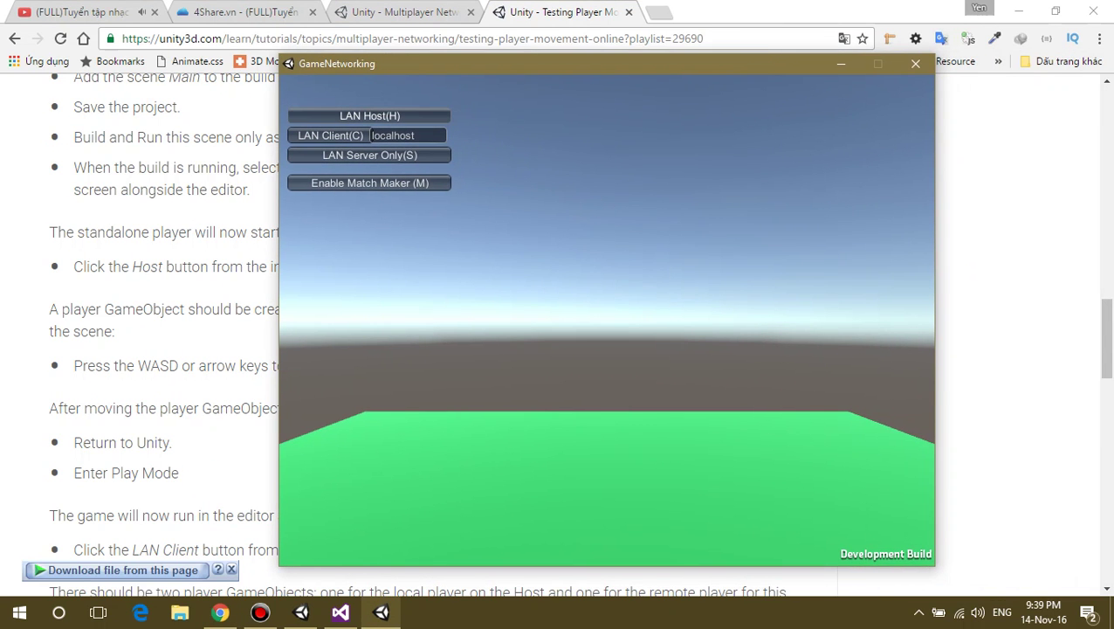
Start the game as LAN Host and walk the player capsule with WASD.
key(h)
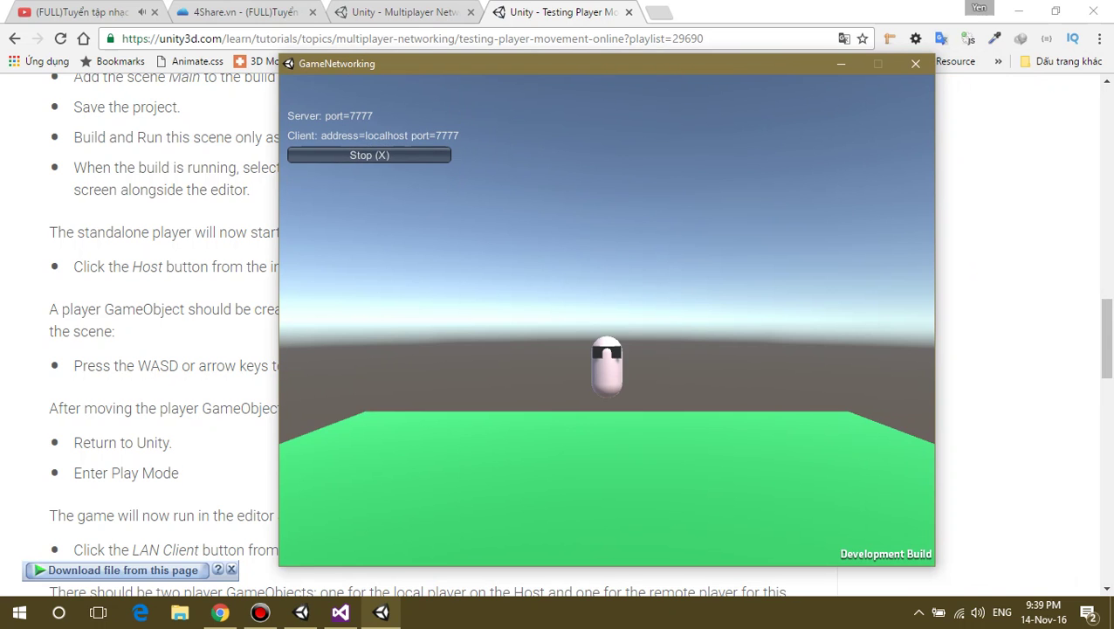
key(a)
key(s)
key(d)
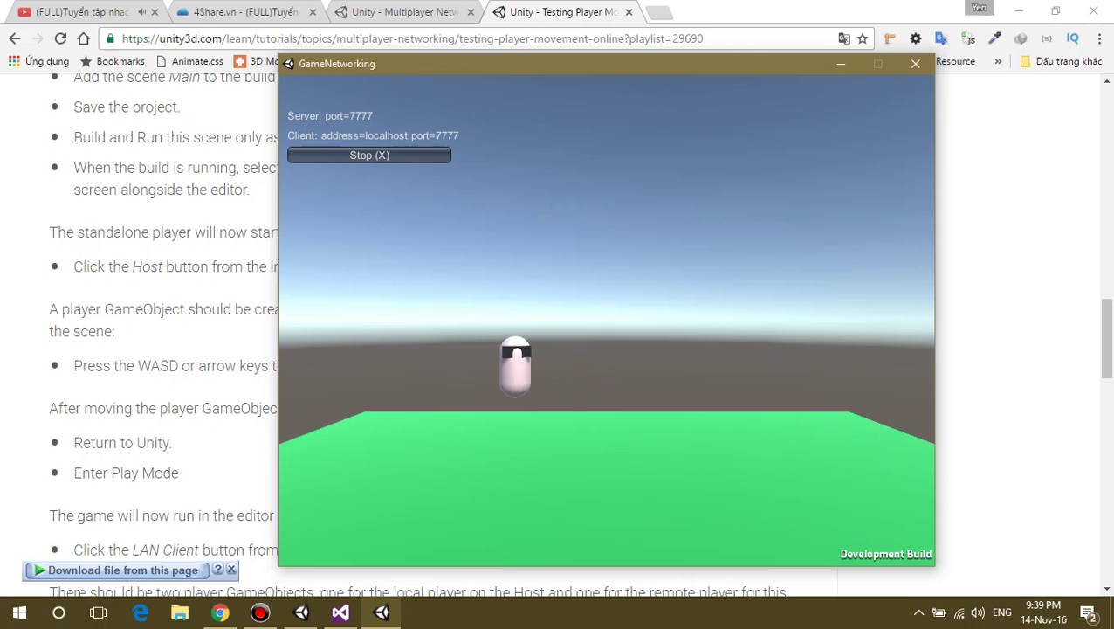
key(w)
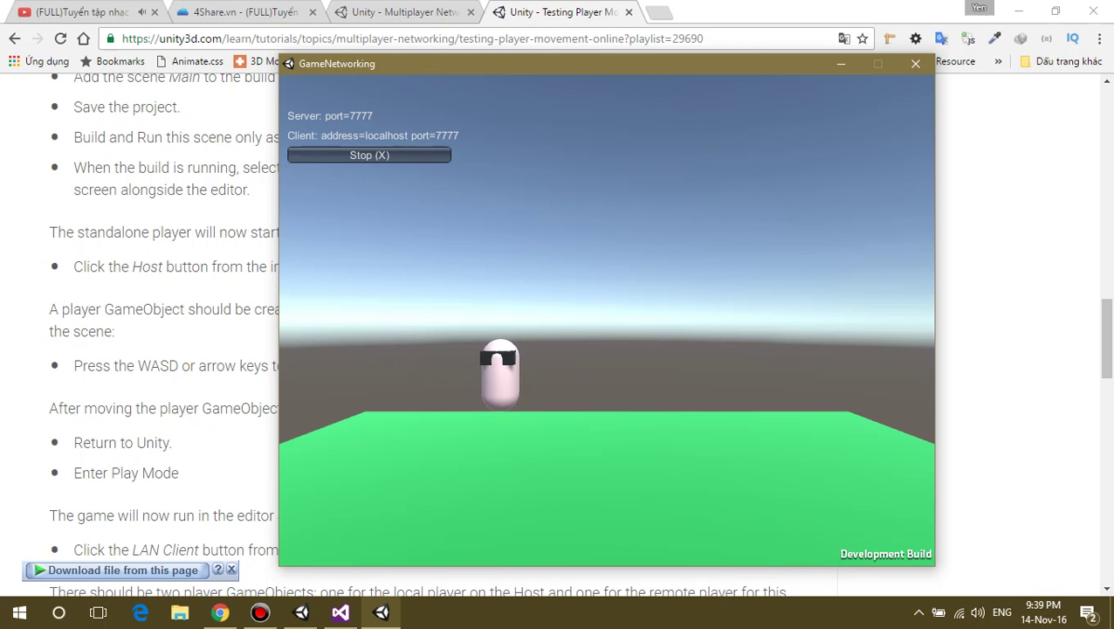
key(d)
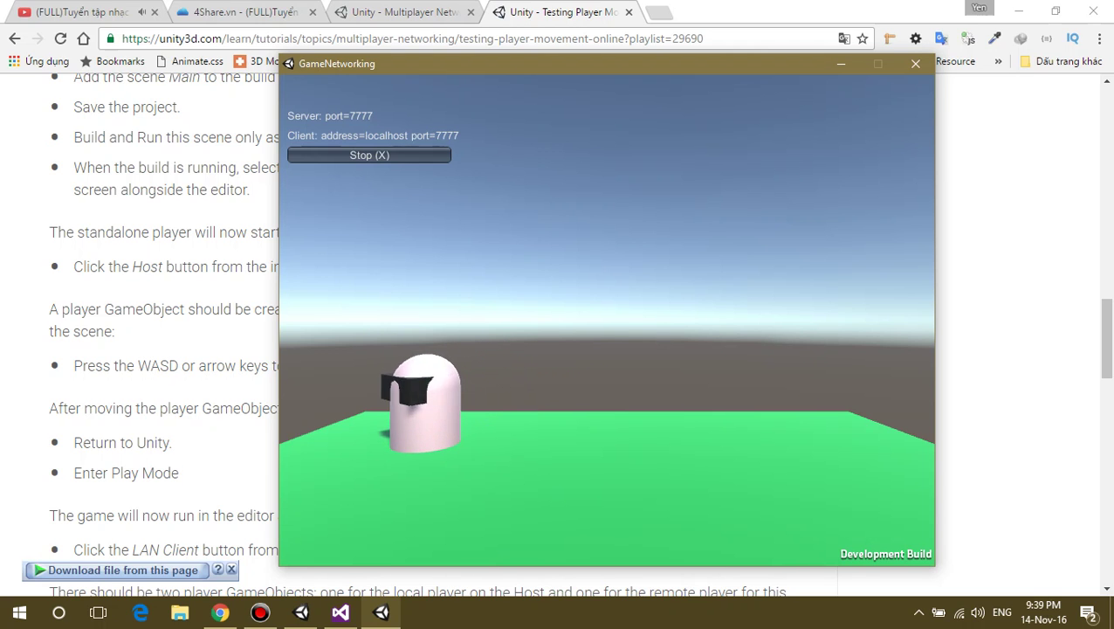
key(a)
Return to the Unity editor and close Build Settings.
click(381, 612)
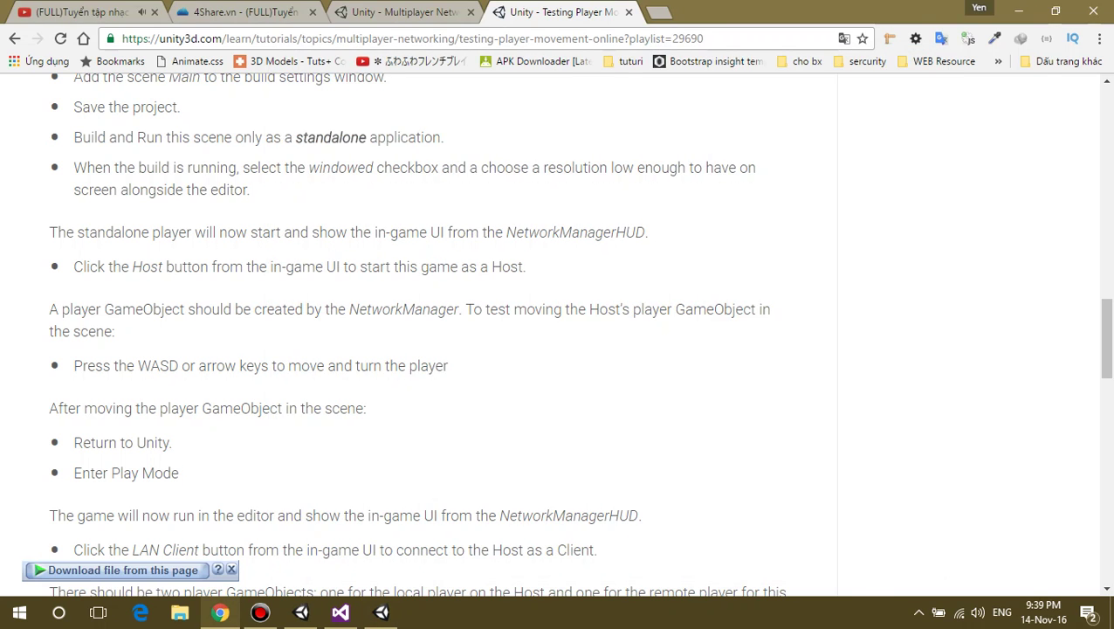
click(301, 612)
key(Escape)
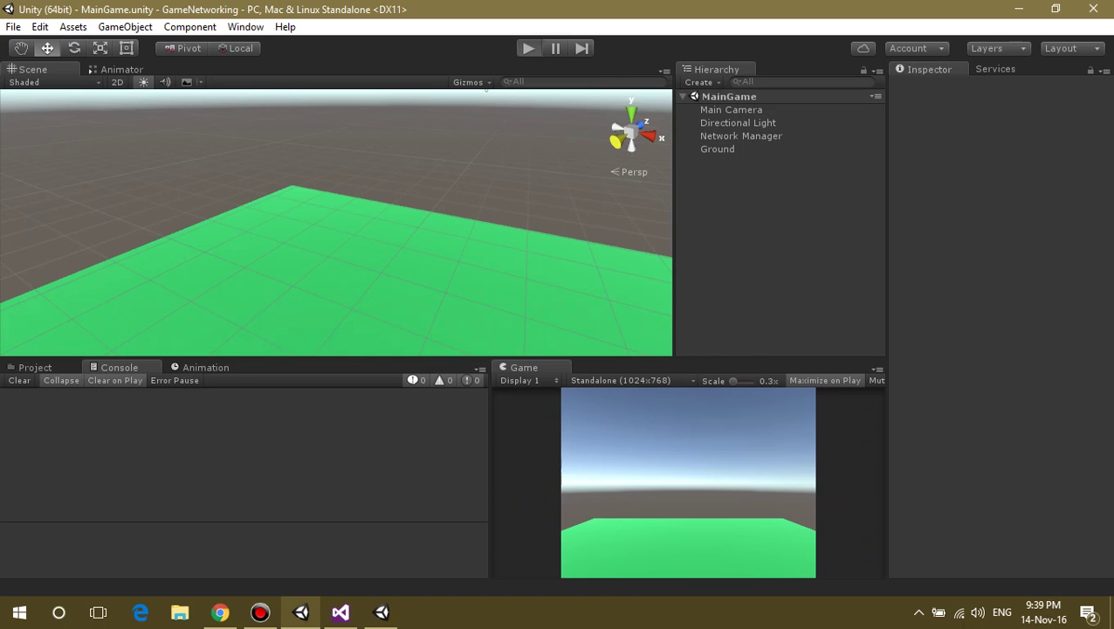
Enter Play Mode and join the localhost host as LAN Client with C.
click(529, 48)
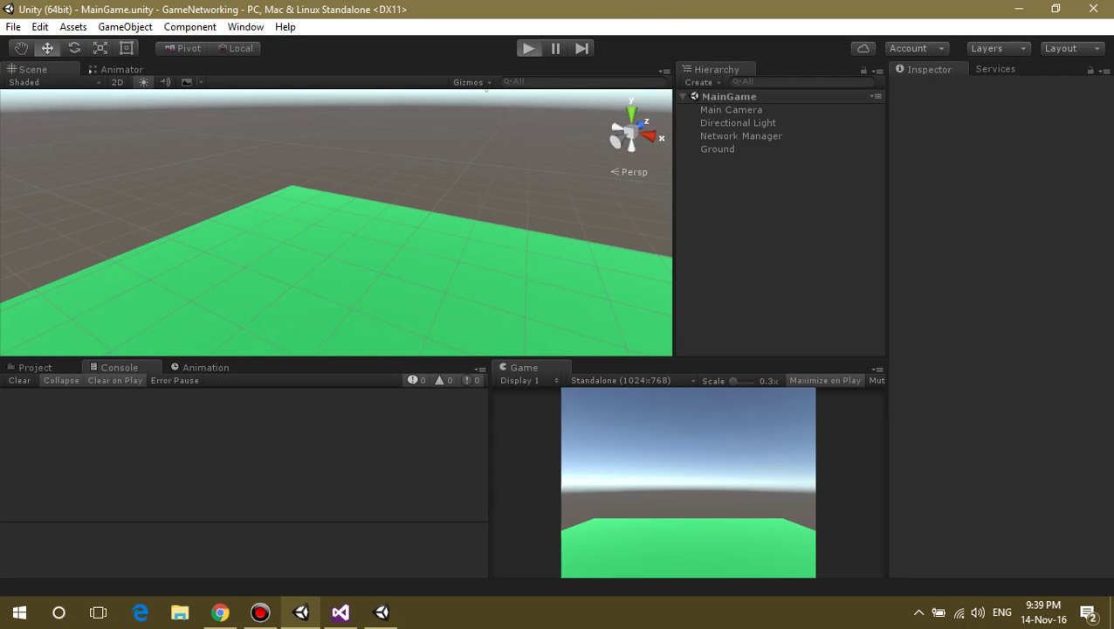
click(220, 611)
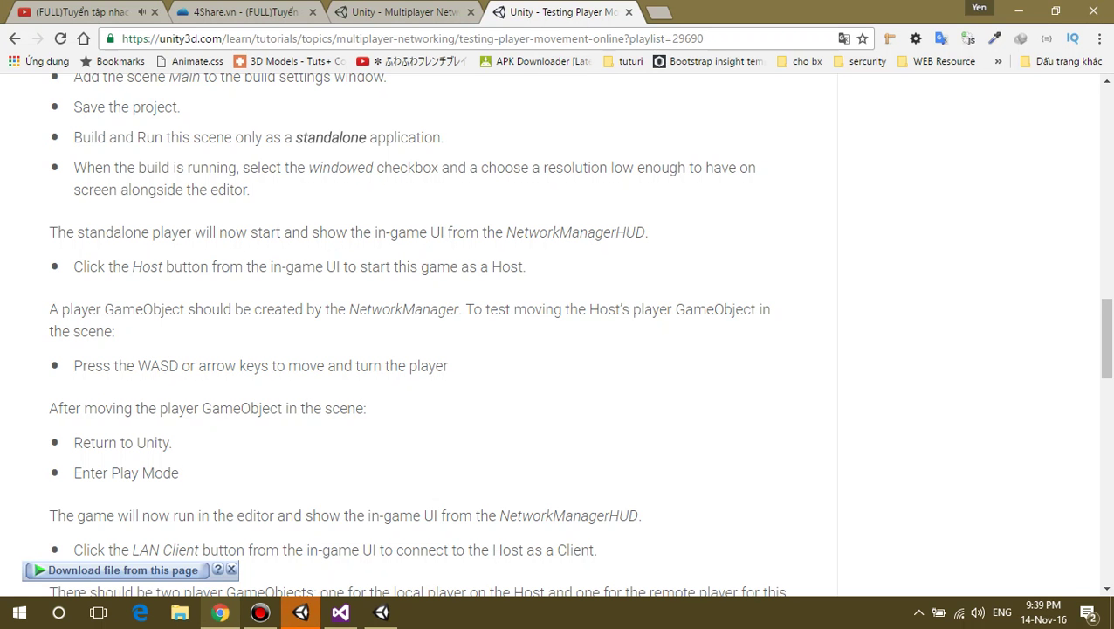
scroll(427, 332, down, 1)
scroll(428, 332, down, 2)
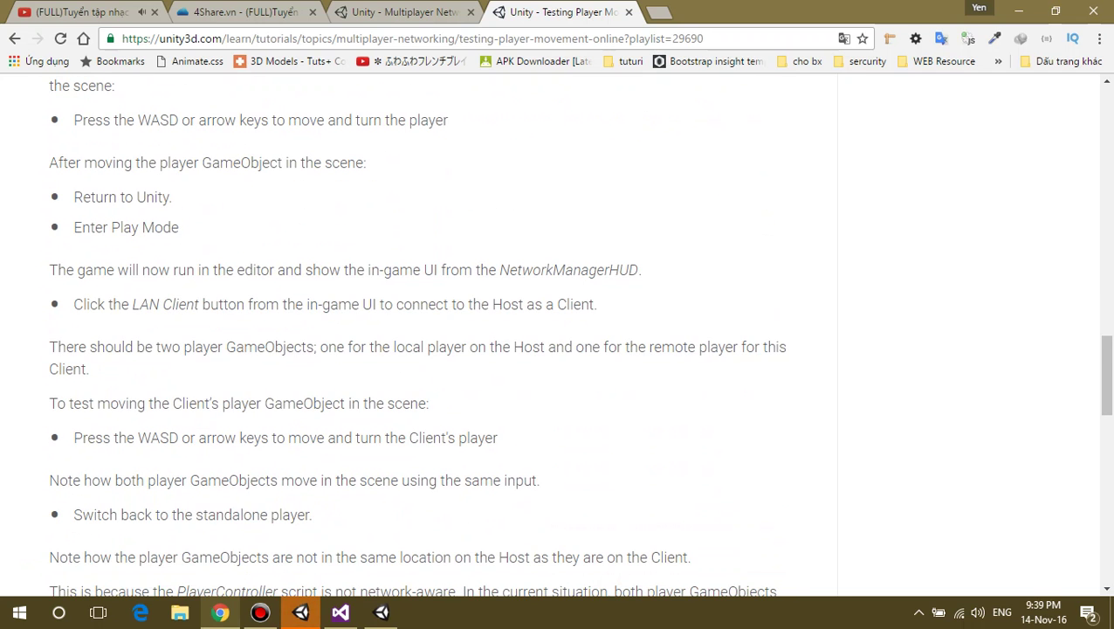
drag(132, 304, 193, 304)
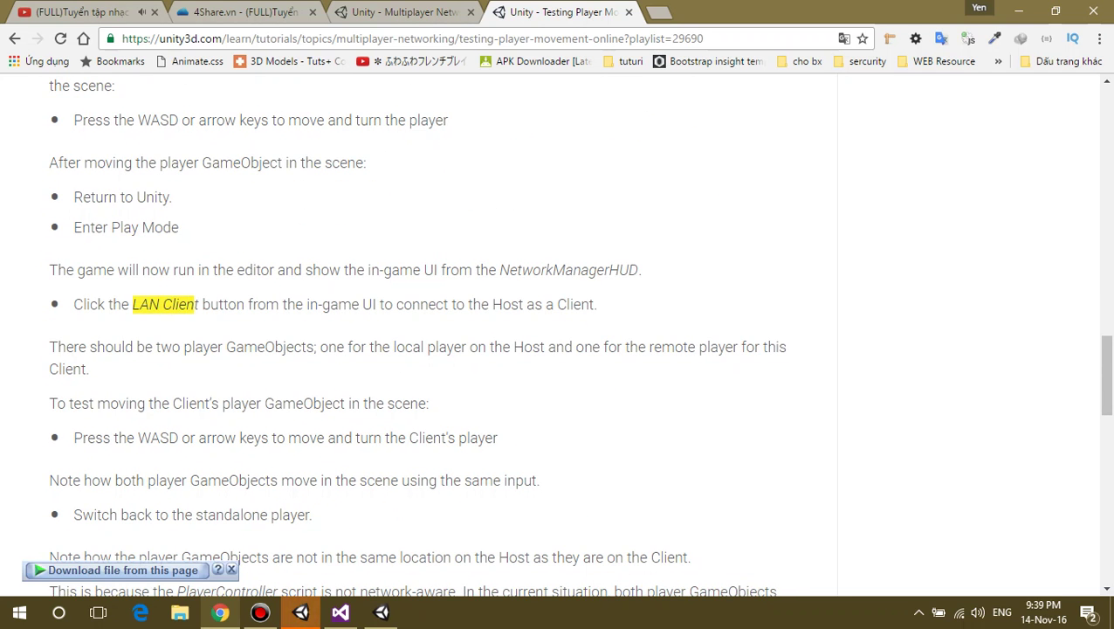
click(301, 611)
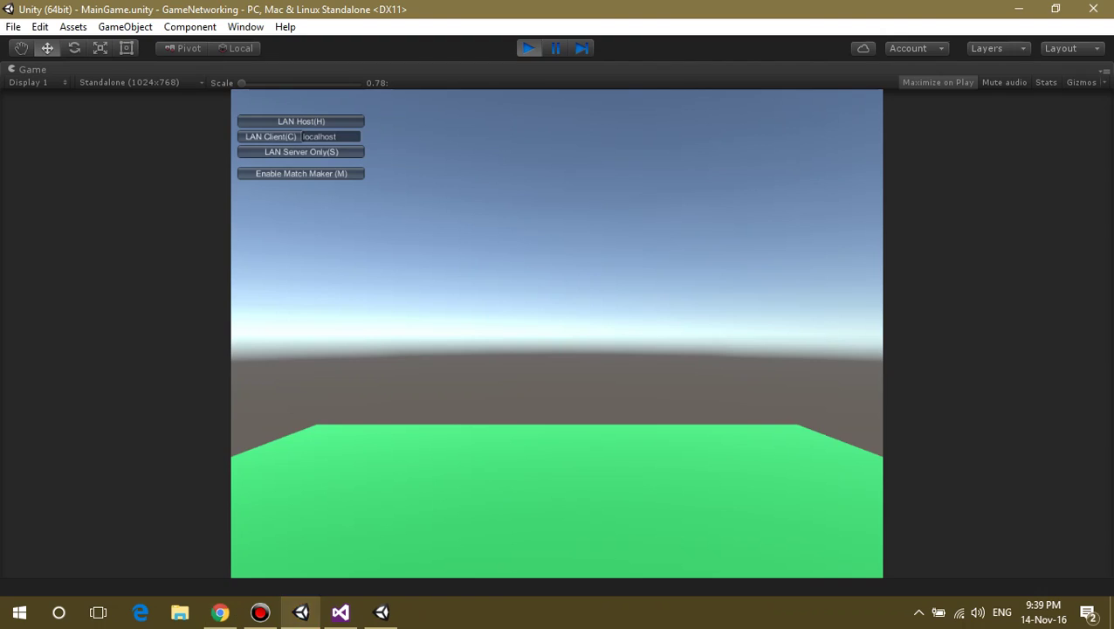
key(c)
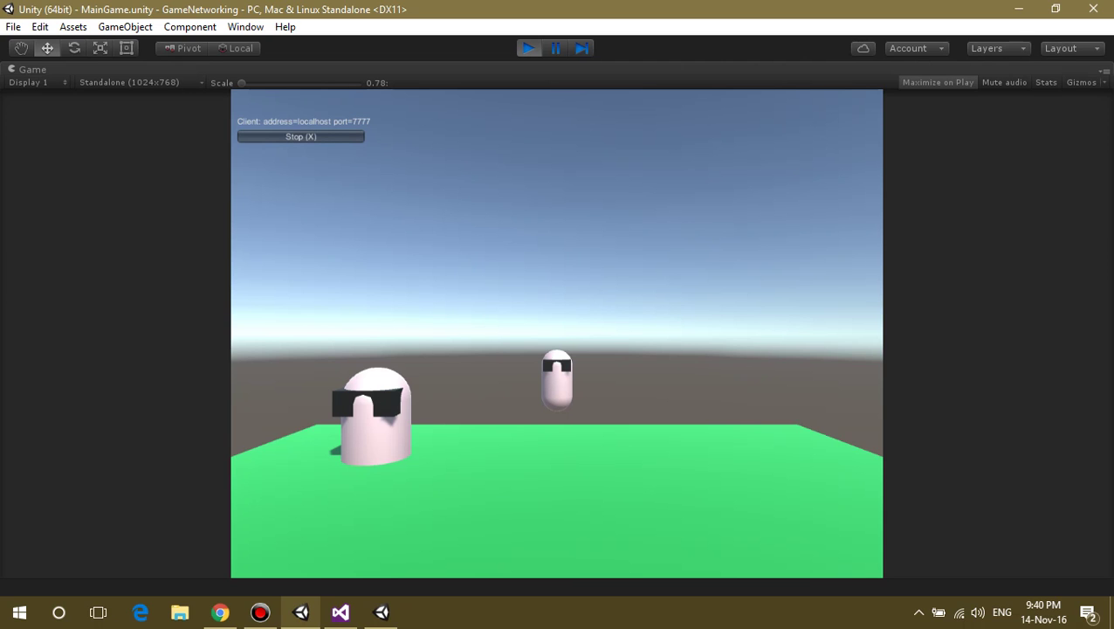
Move the host window right and turn the editor client's players with the arrow keys.
click(382, 612)
mouse_move(504, 74)
mouse_down()
mouse_move(813, 130)
mouse_move(856, 94)
mouse_move(455, 102)
mouse_move(646, 99)
mouse_up()
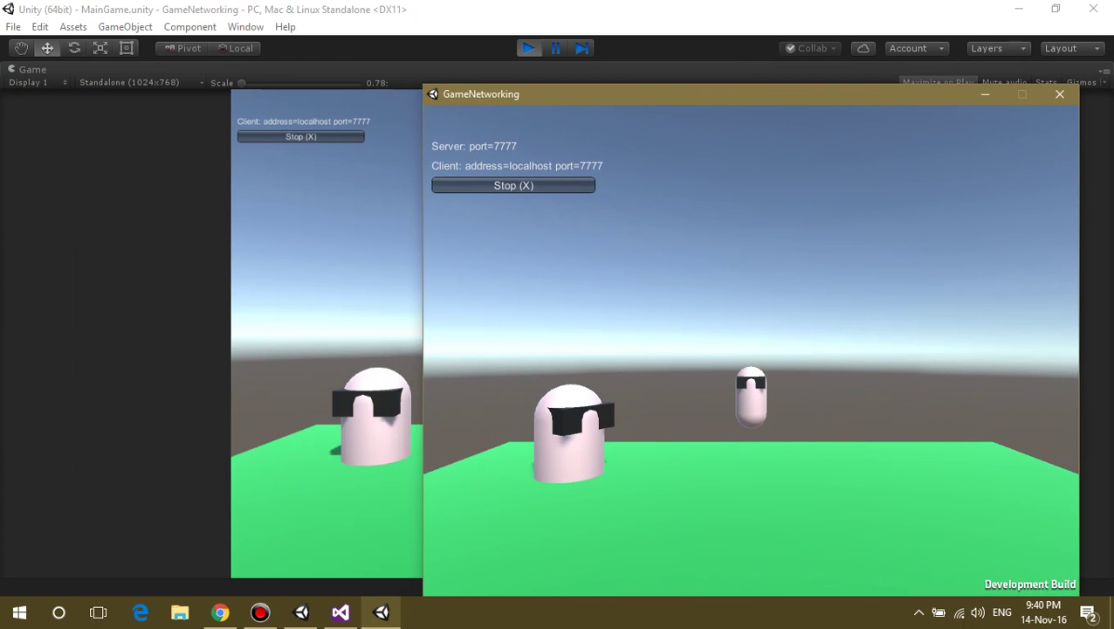
key(alt+F4)
key(Left)
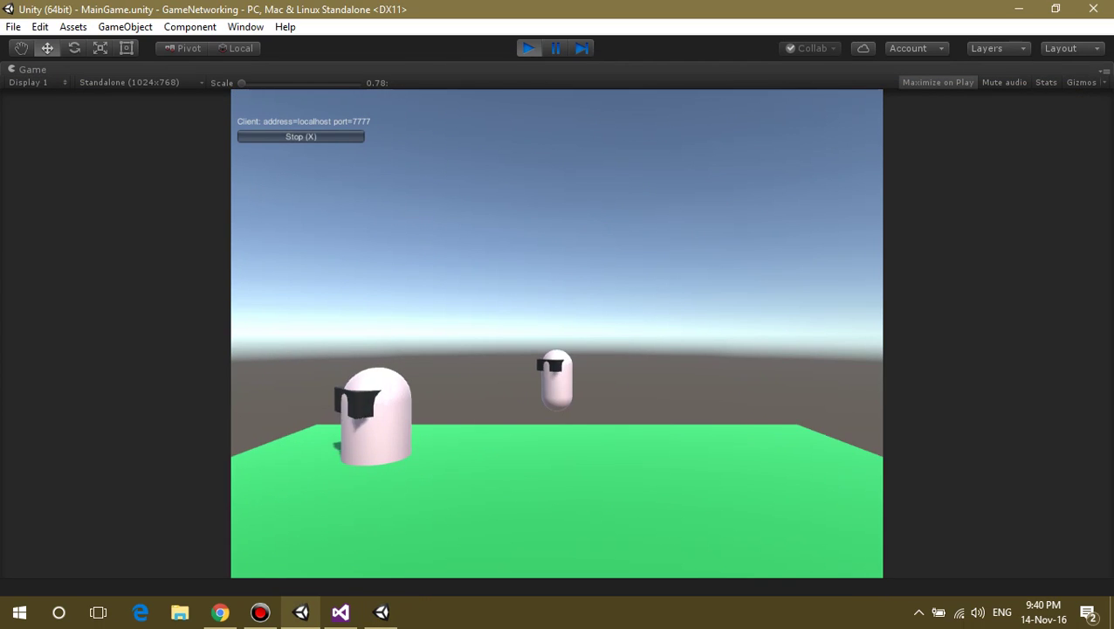
key(Right)
key(Left)
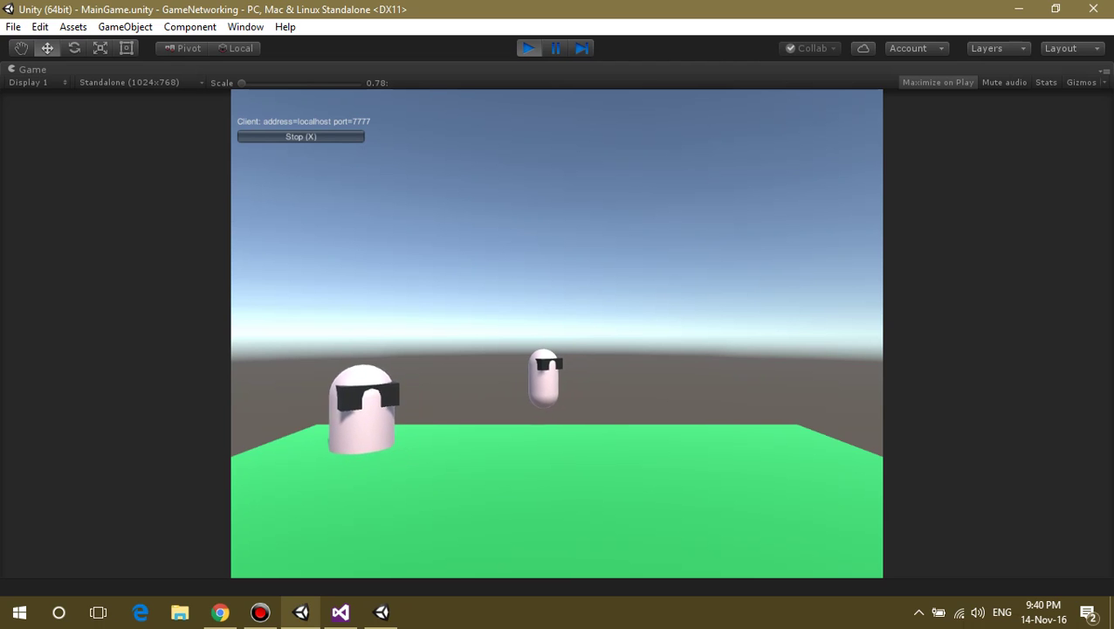
key(Right)
key(Left)
Alternate between host and client games, steering the players left and right.
key(alt+Tab)
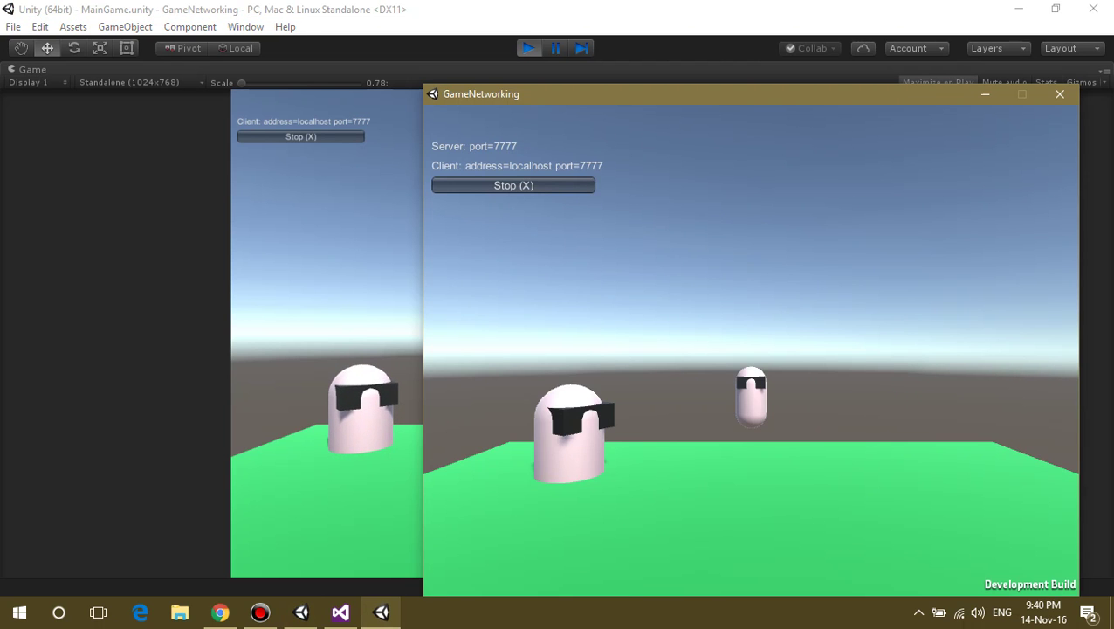
key(Left)
key(Right)
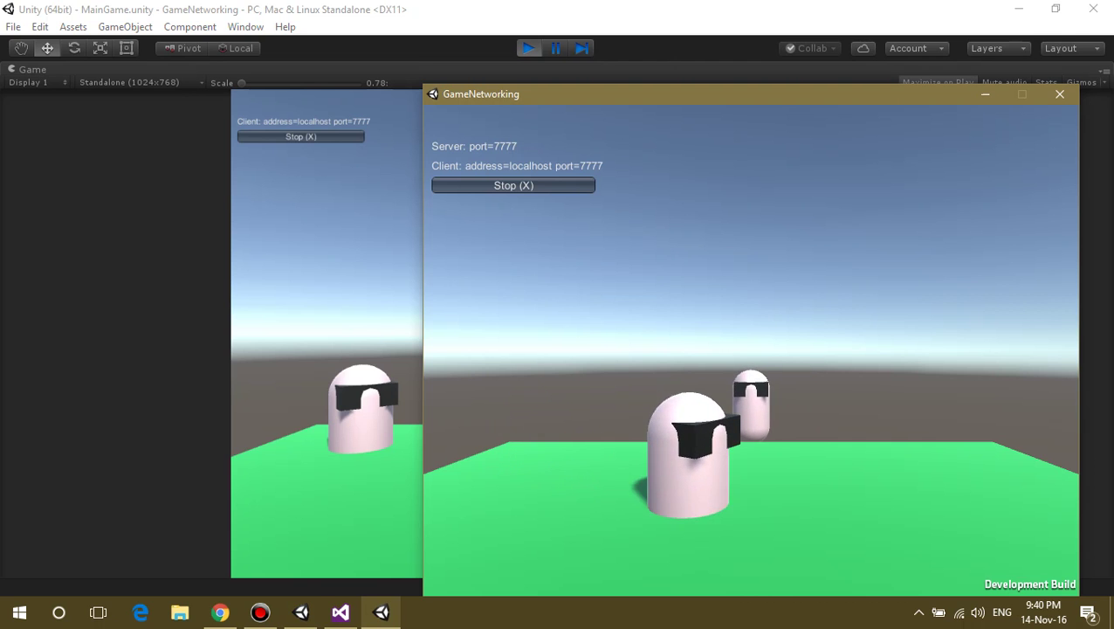
key(alt+Tab)
key(Right)
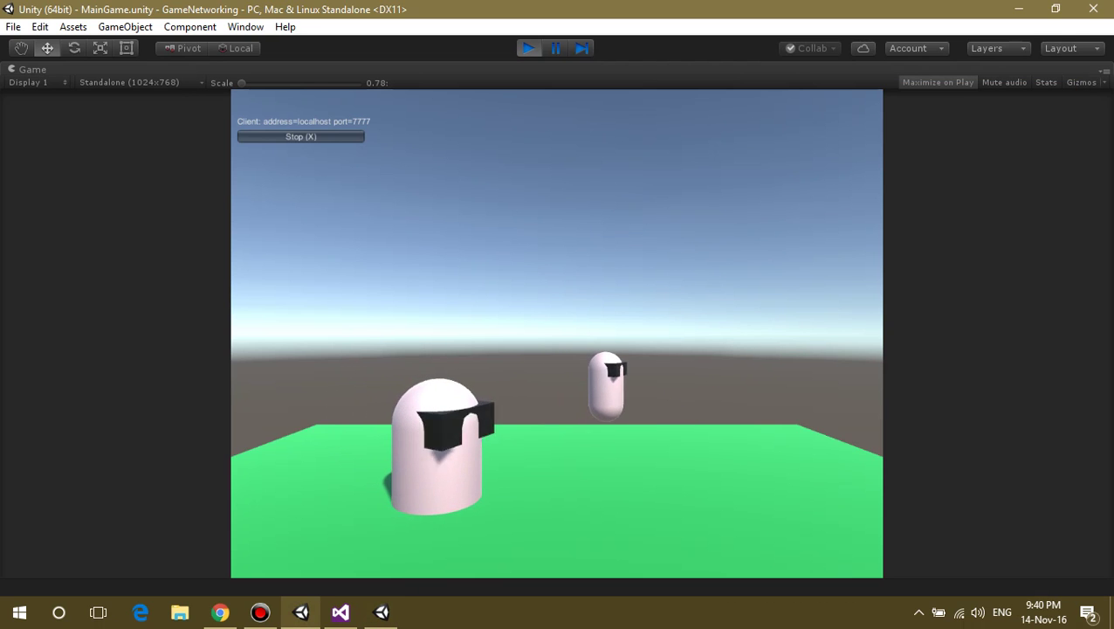
key(alt+Tab)
key(Right)
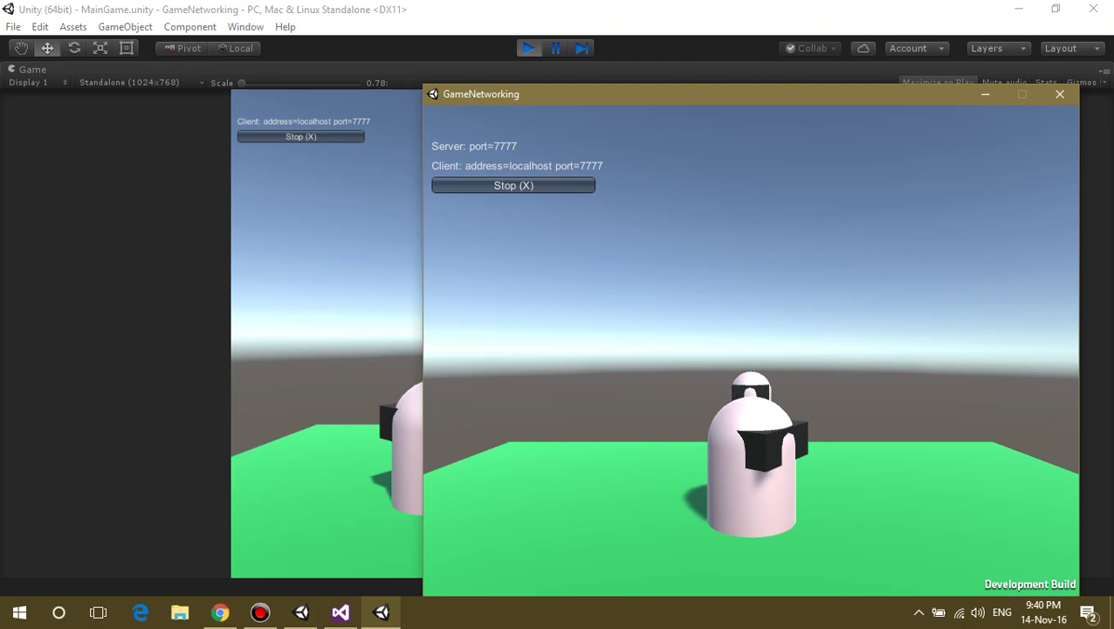
key(alt+Tab)
key(Right)
Drag the standalone window right so both games show side by side.
key(alt+Tab)
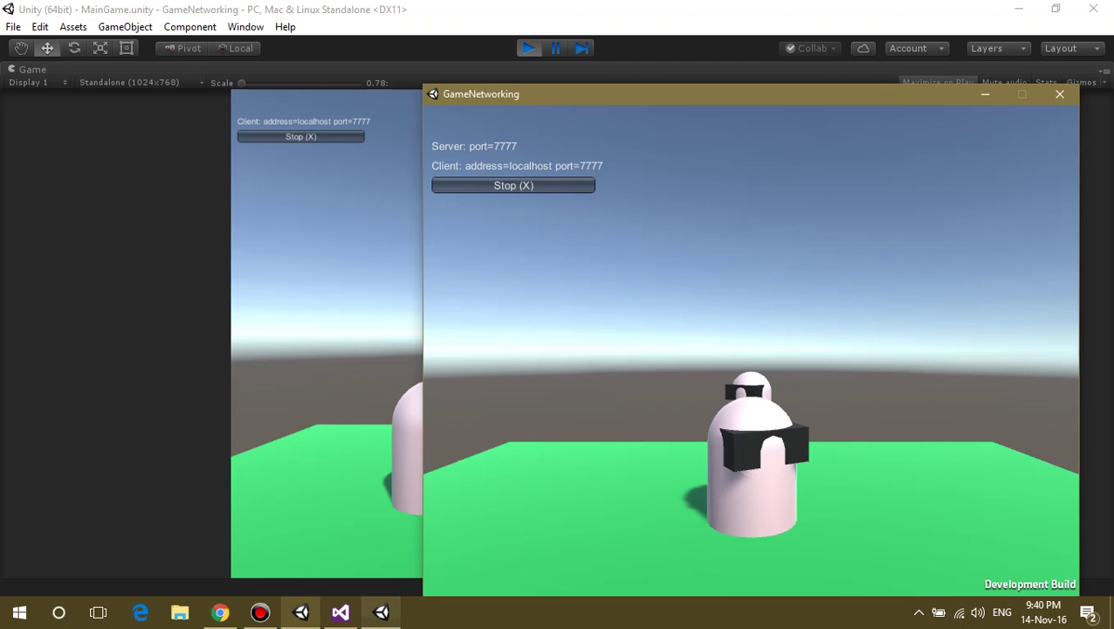
drag(690, 93, 853, 98)
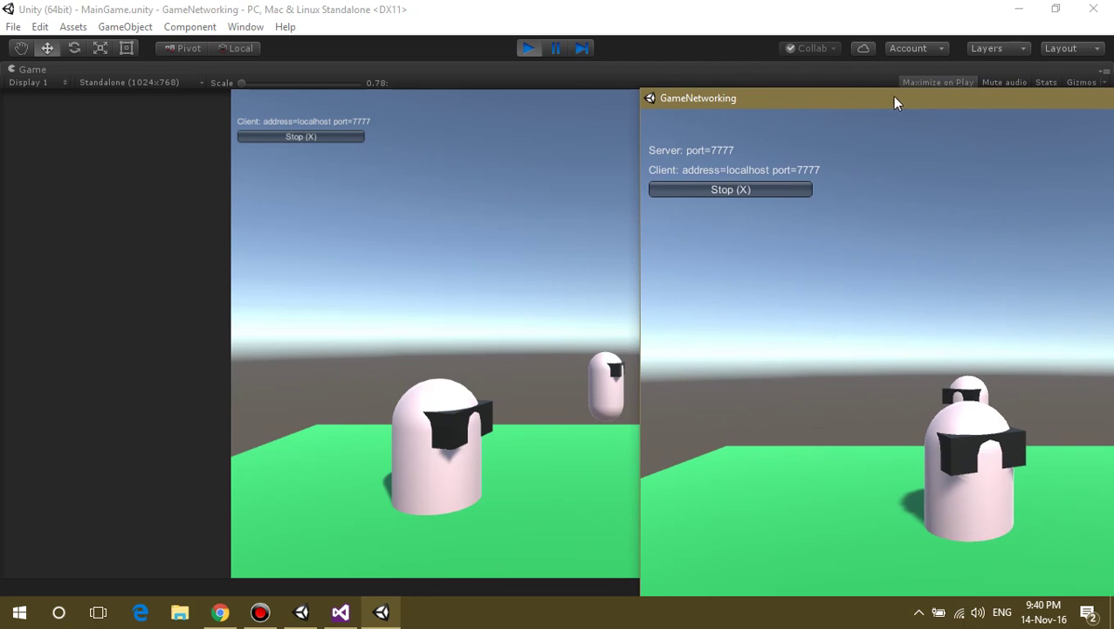
key(alt+Tab)
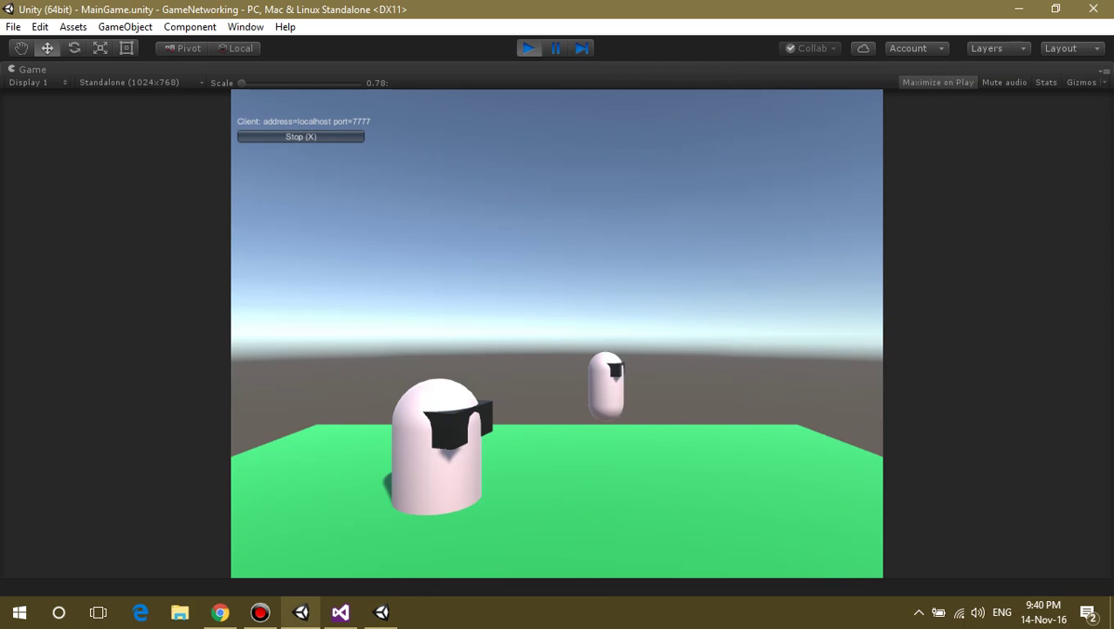
key(alt+Tab)
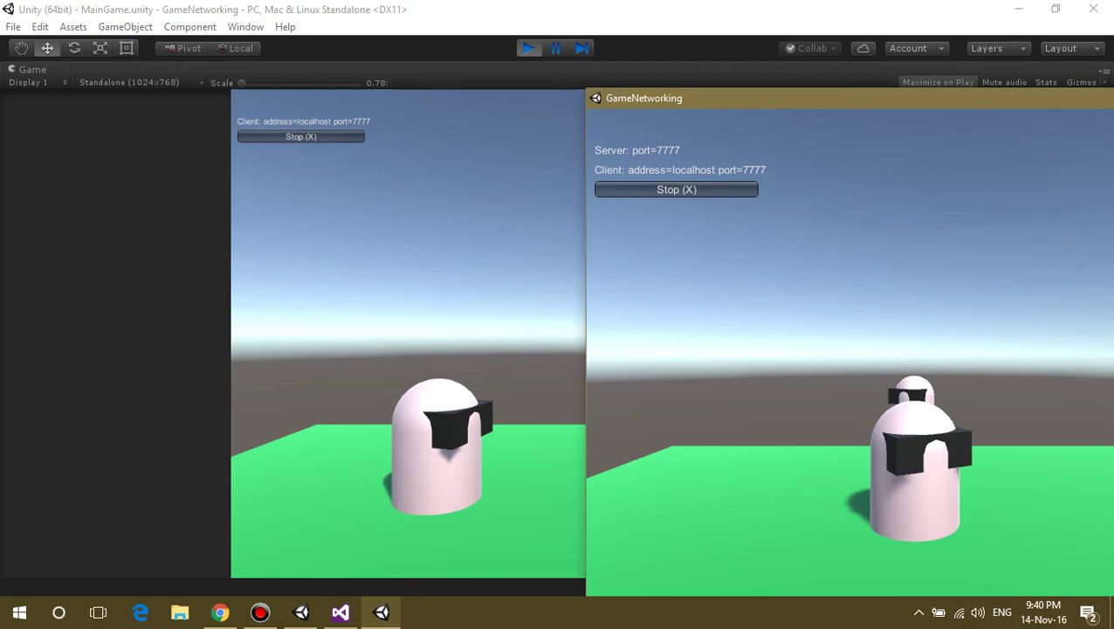
key(alt+Tab)
Read the lesson's explanation that PlayerController is not network-aware.
key(alt+Tab)
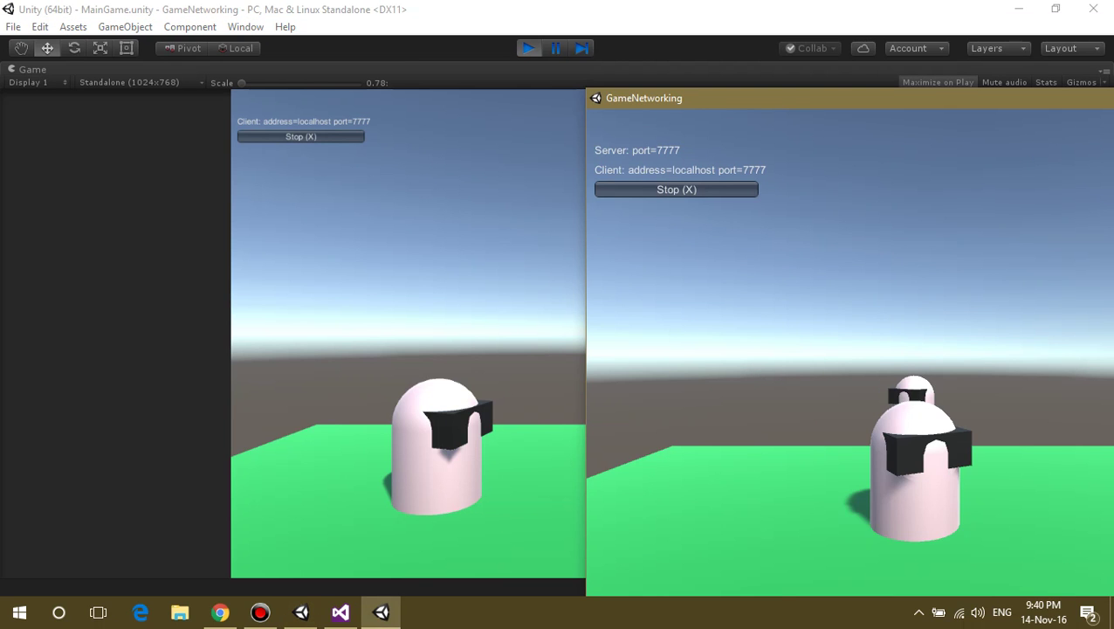
key(alt+Tab)
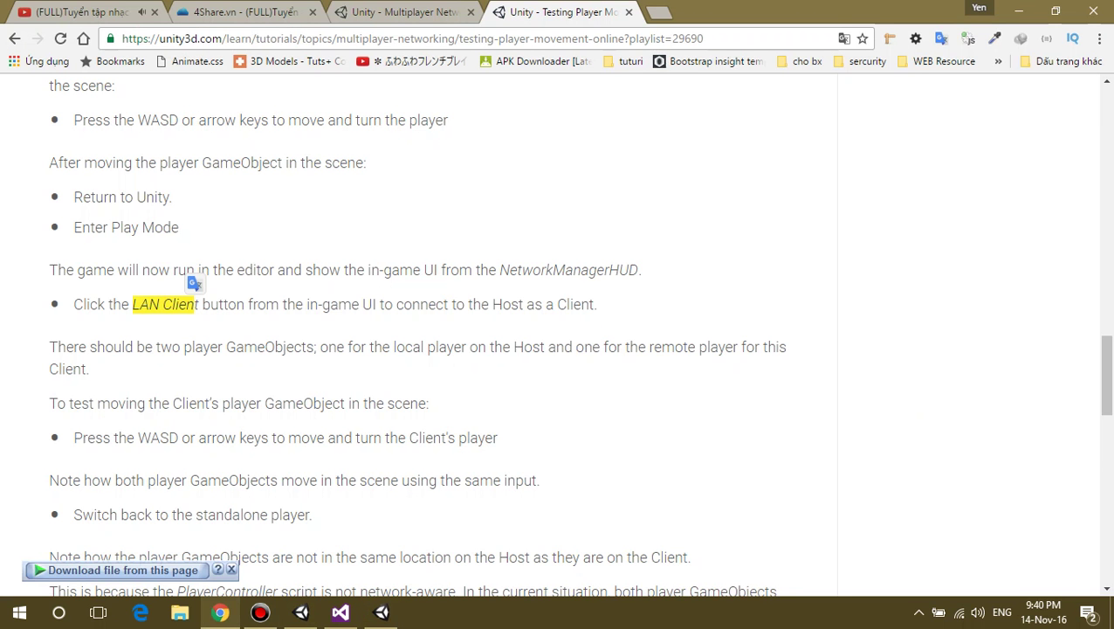
scroll(419, 332, down, 1)
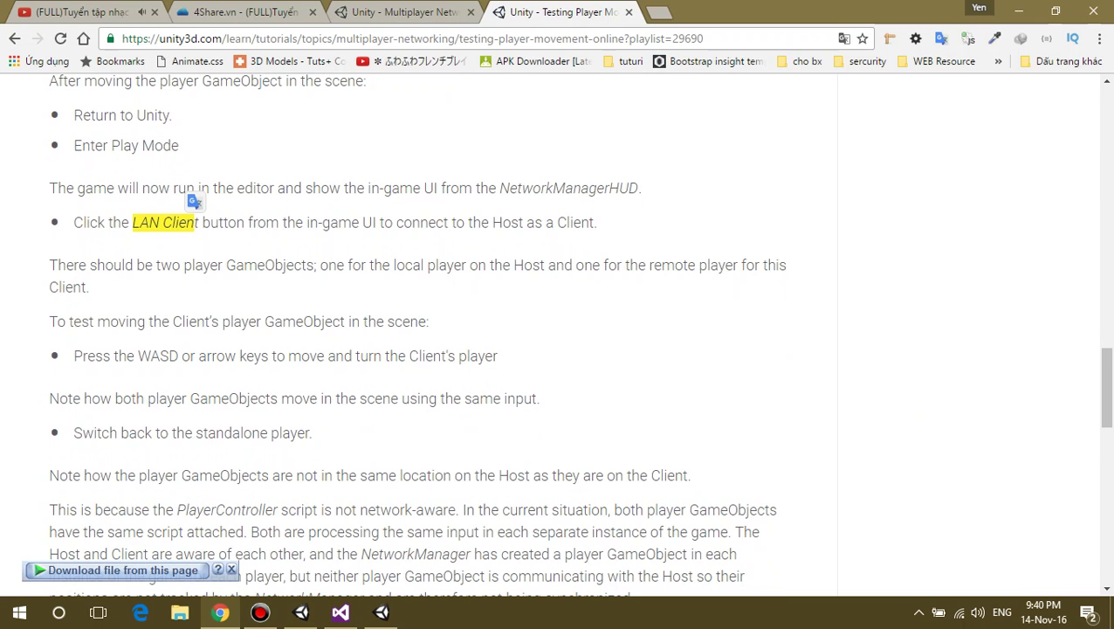
scroll(420, 332, down, 2)
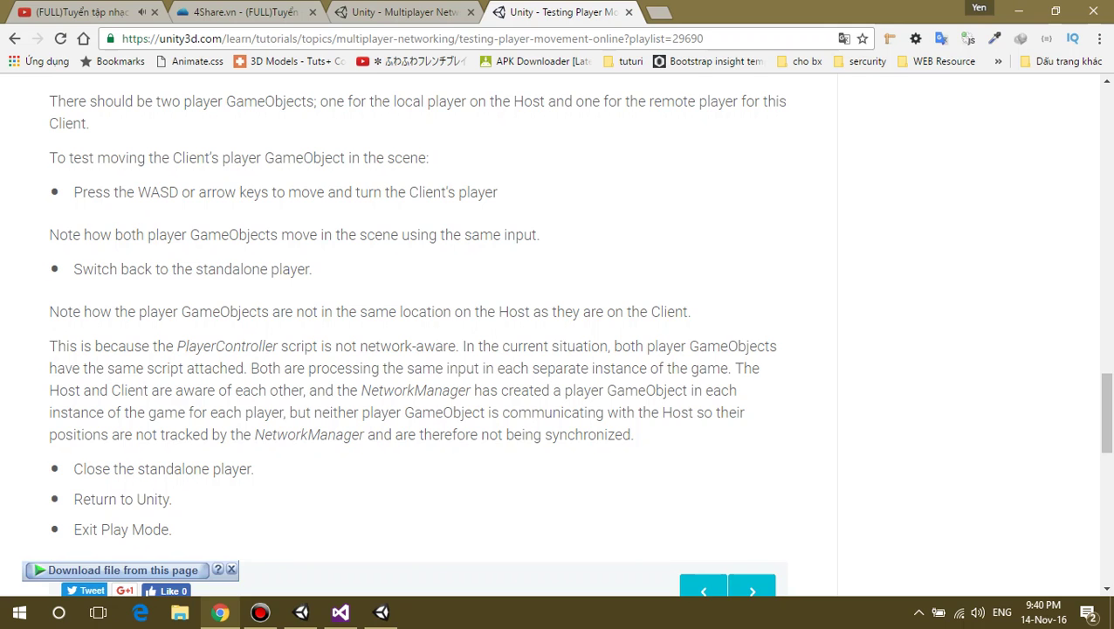
scroll(419, 332, down, 1)
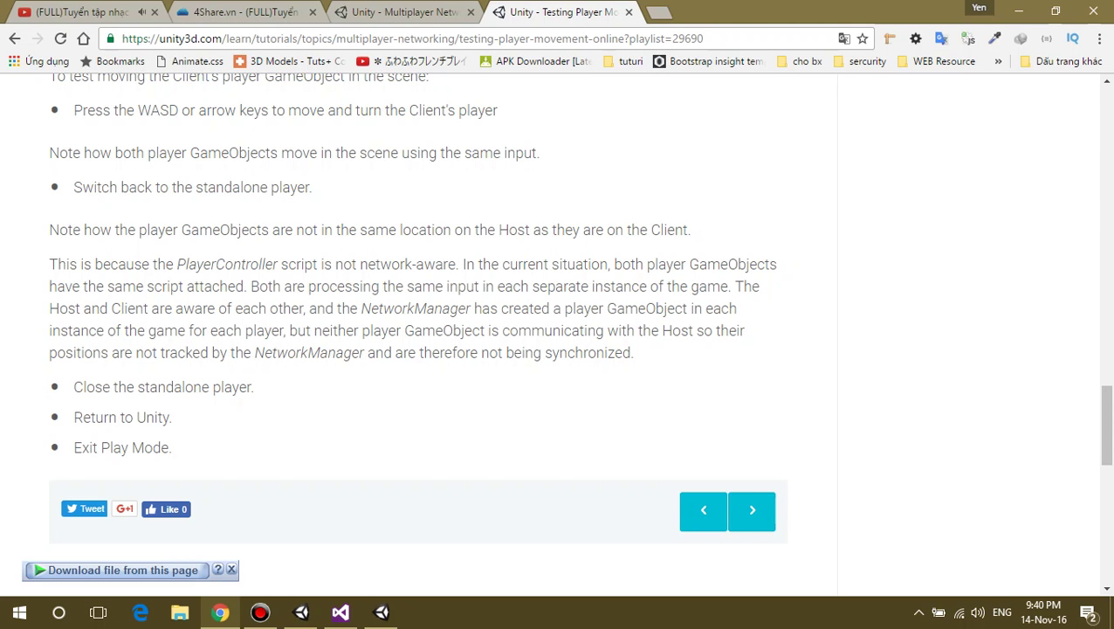
drag(176, 264, 278, 265)
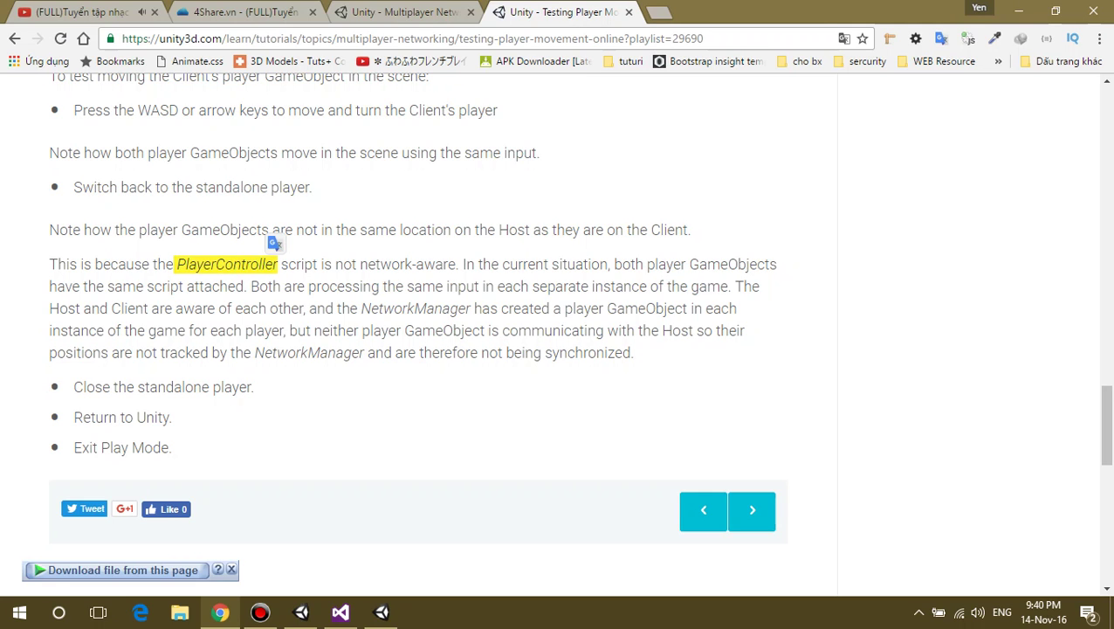
click(277, 265)
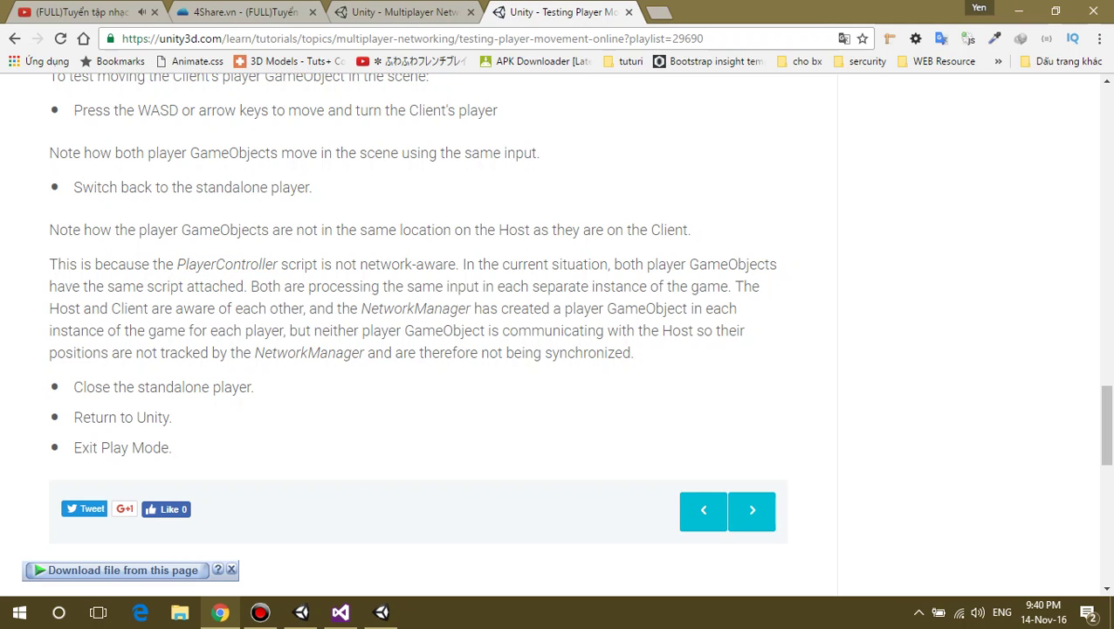
drag(177, 265, 280, 284)
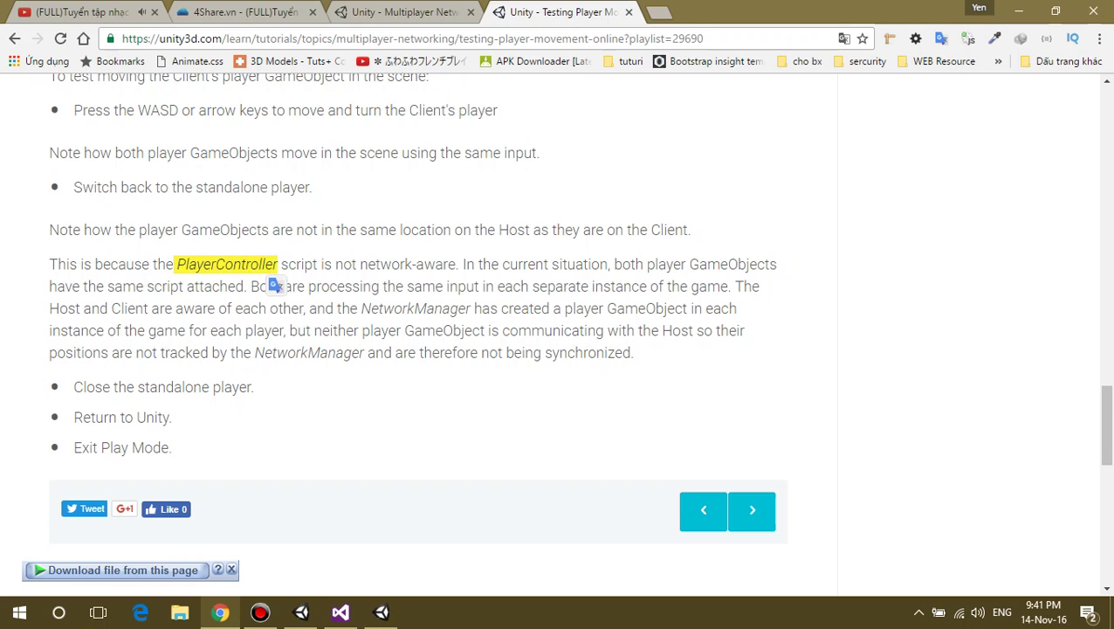
click(280, 285)
drag(177, 265, 455, 264)
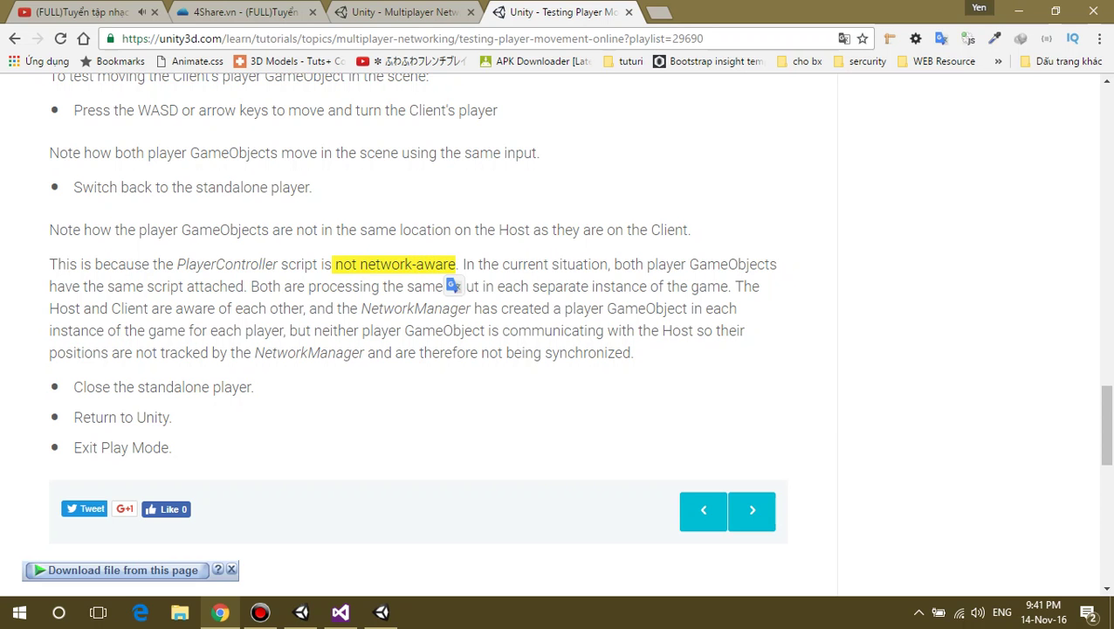
click(455, 265)
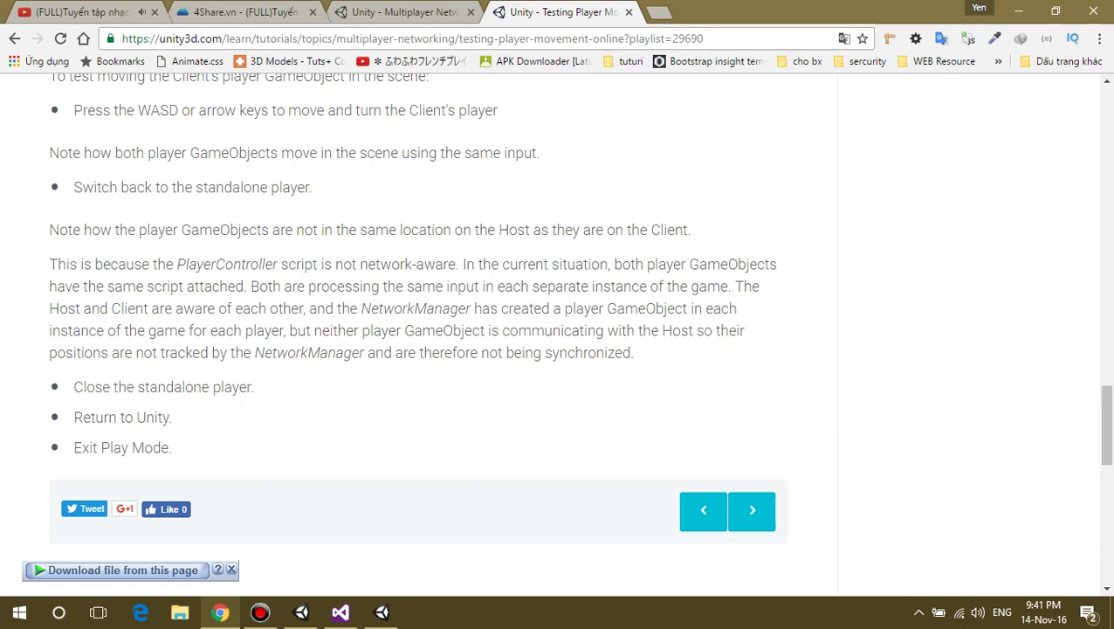
Drag the standalone GameNetworking window back over the tutorial page.
scroll(419, 332, down, 1)
scroll(419, 332, up, 1)
scroll(419, 331, up, 1)
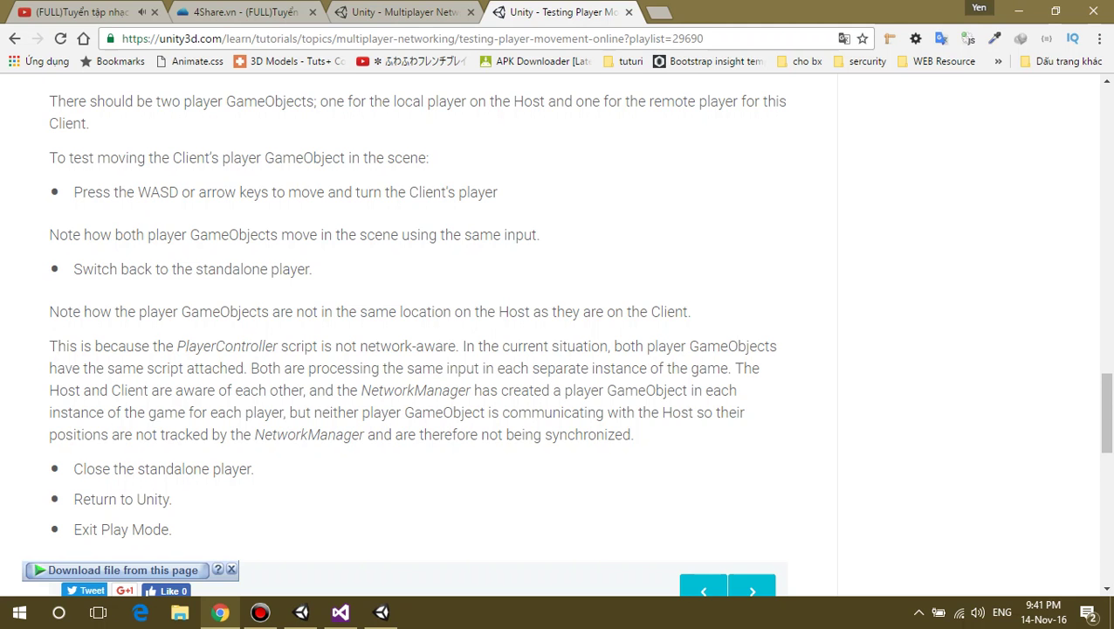
scroll(419, 331, down, 3)
scroll(419, 332, up, 4)
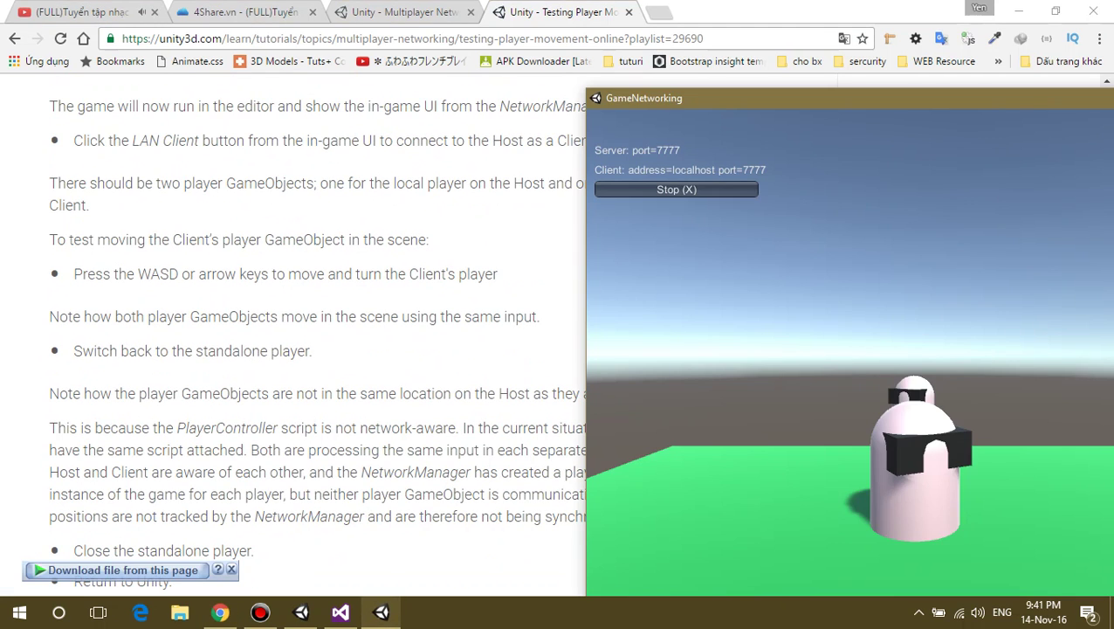
drag(795, 97, 258, 98)
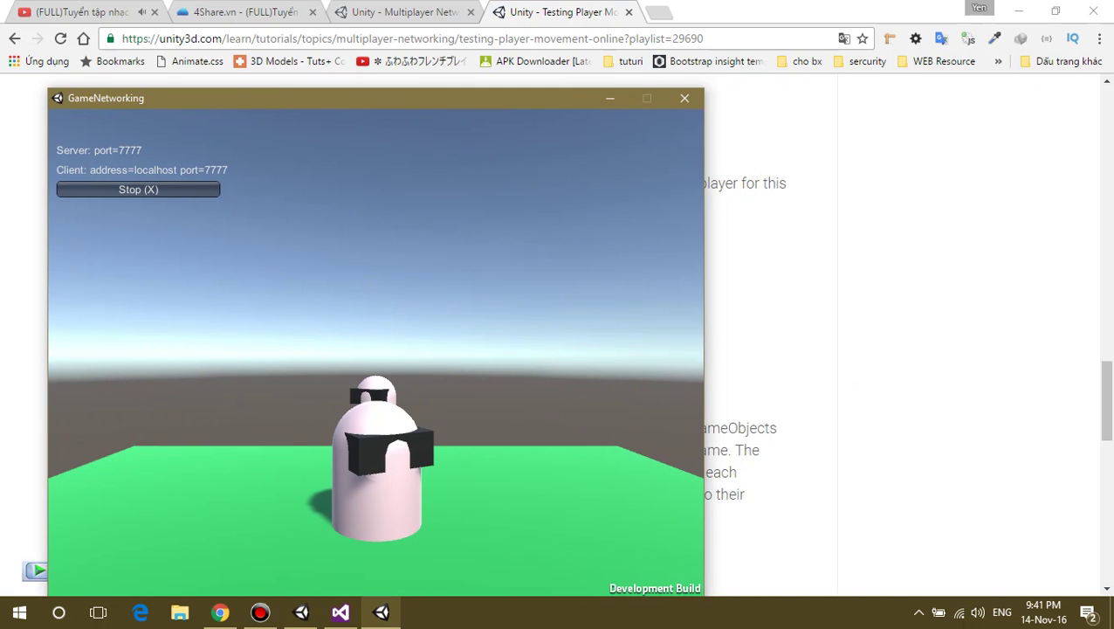
Stop the host session, close the standalone player, and scroll the lesson to the top.
click(138, 188)
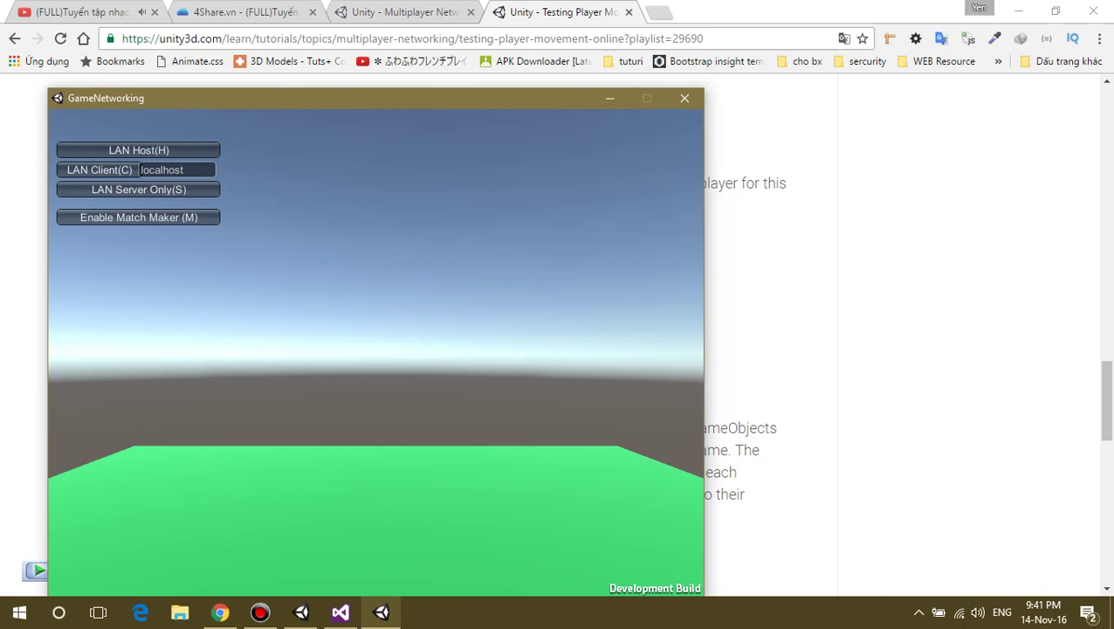
click(684, 98)
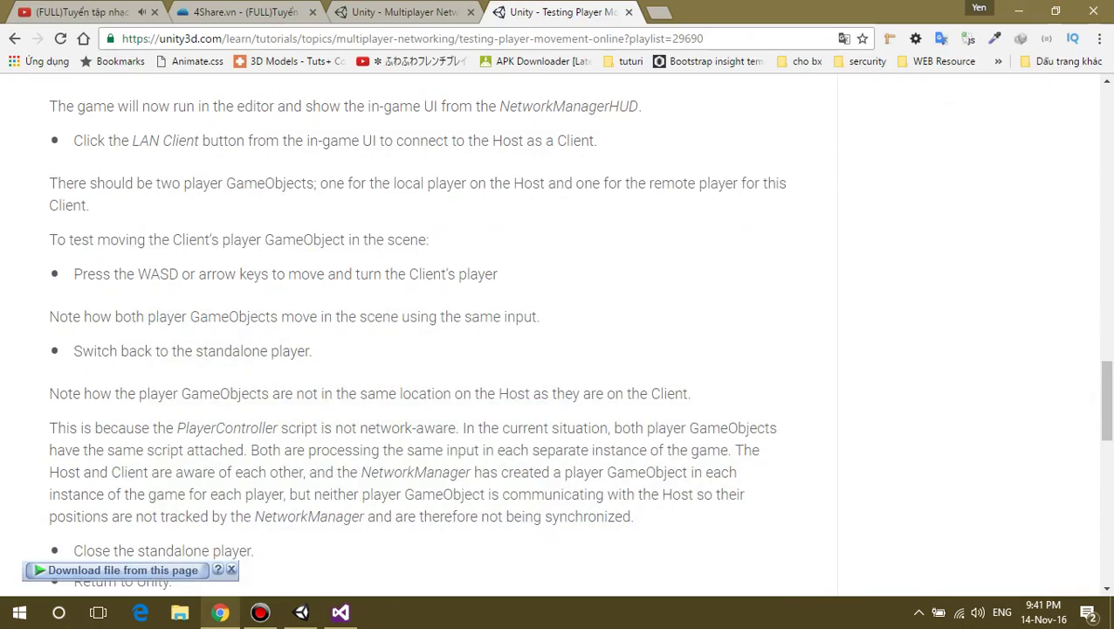
scroll(559, 332, down, 4)
scroll(559, 332, up, 7)
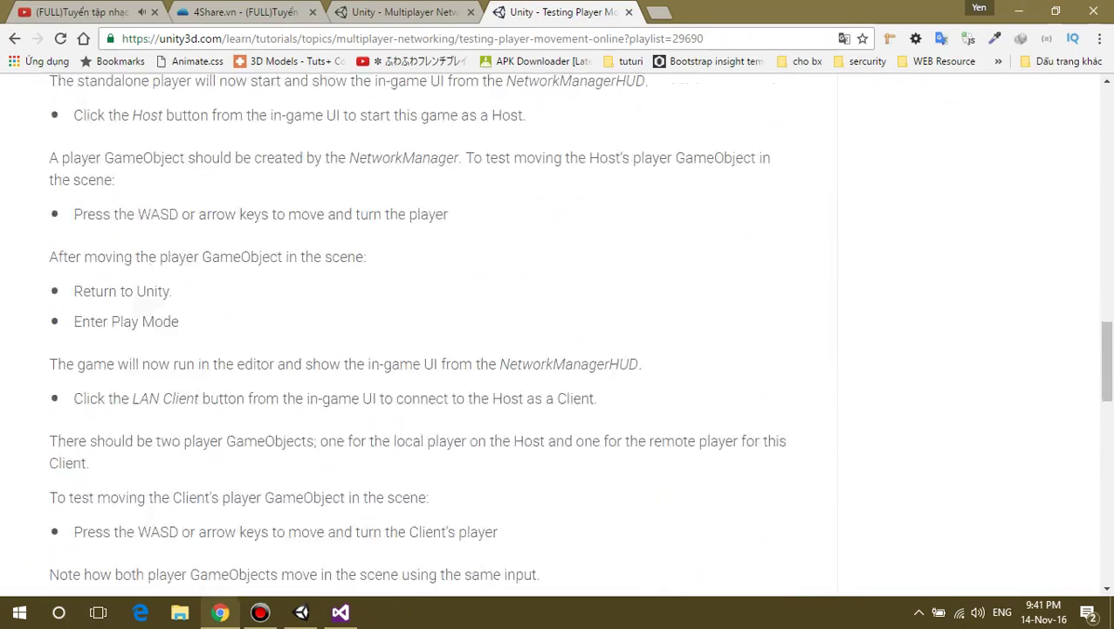
scroll(559, 331, up, 5)
scroll(559, 332, up, 5)
scroll(559, 332, up, 4)
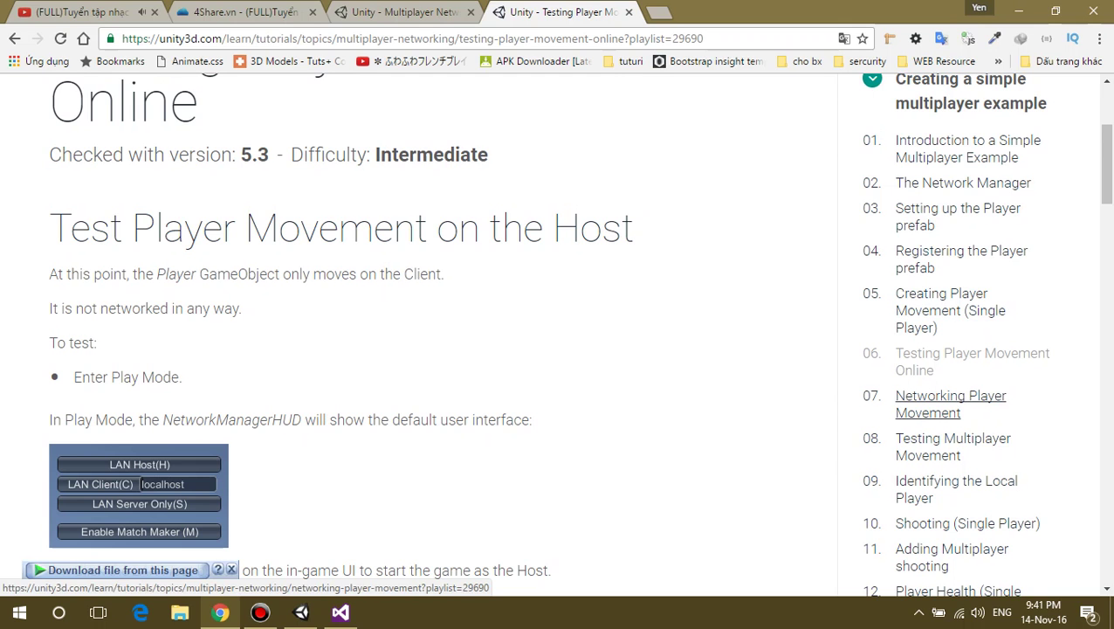
Open the Networking Player Movement lesson and read its PlayerController and UnityEngine.Networking steps.
click(950, 404)
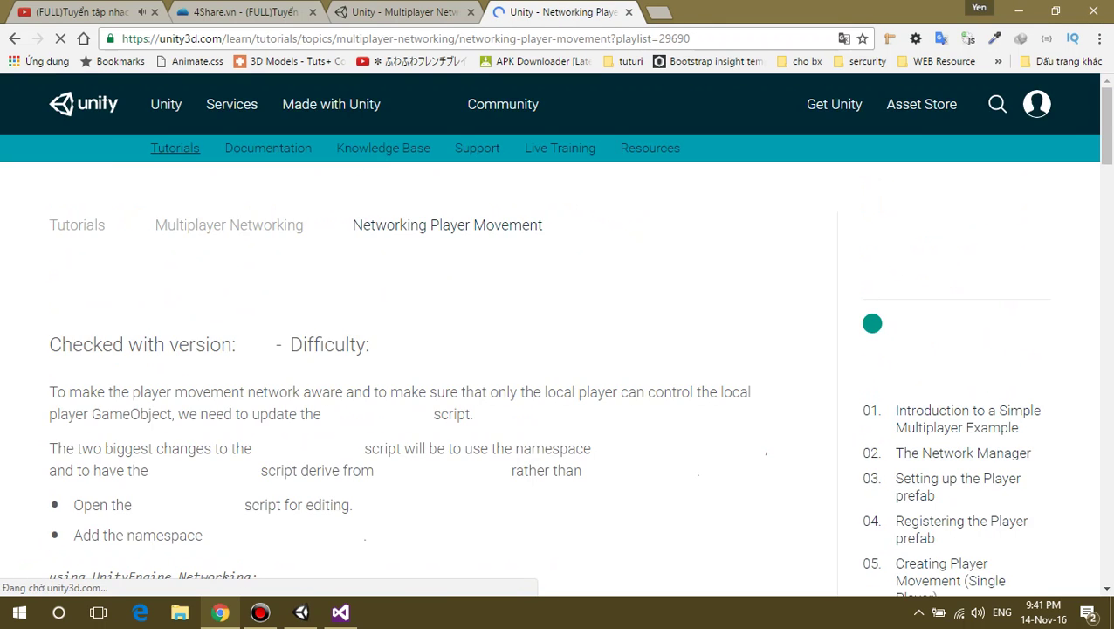
scroll(557, 332, down, 2)
scroll(557, 332, down, 1)
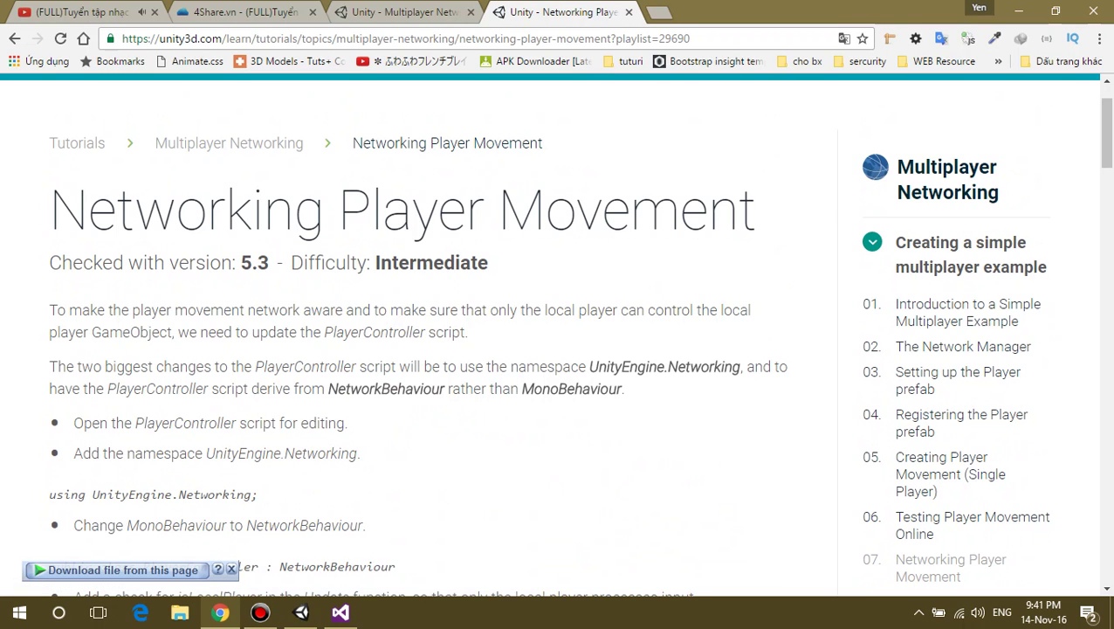
double_click(323, 310)
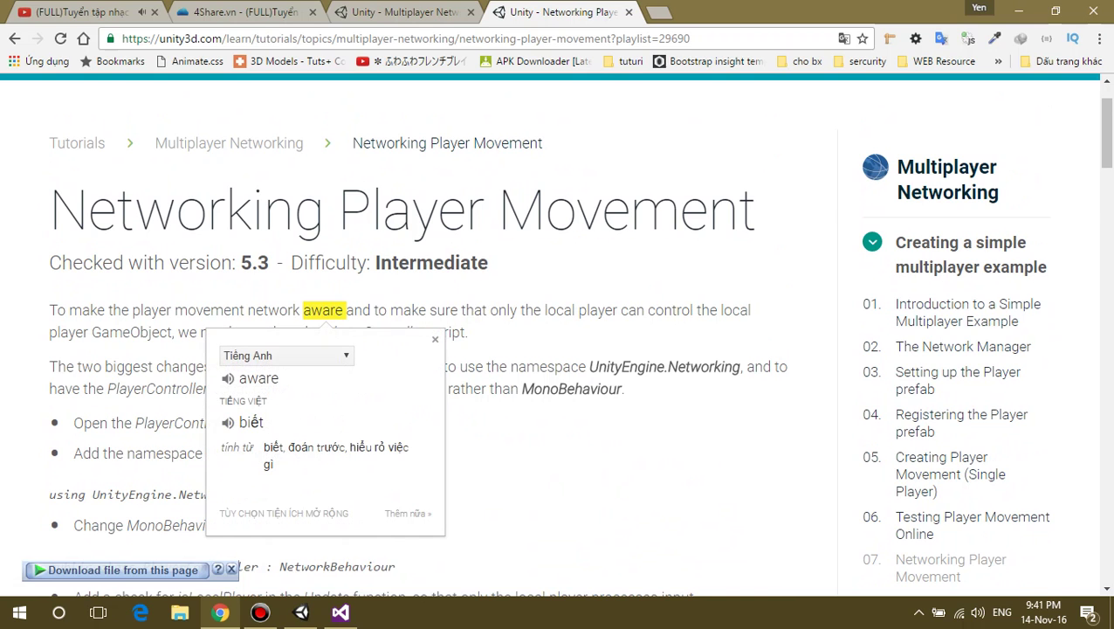
key(Escape)
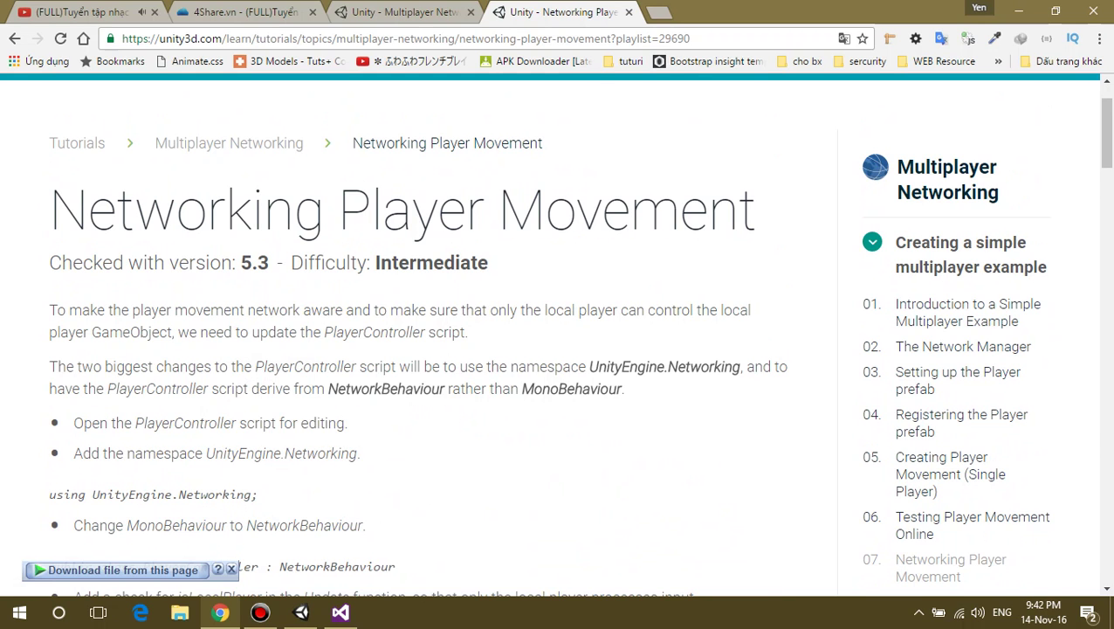
scroll(557, 335, down, 2)
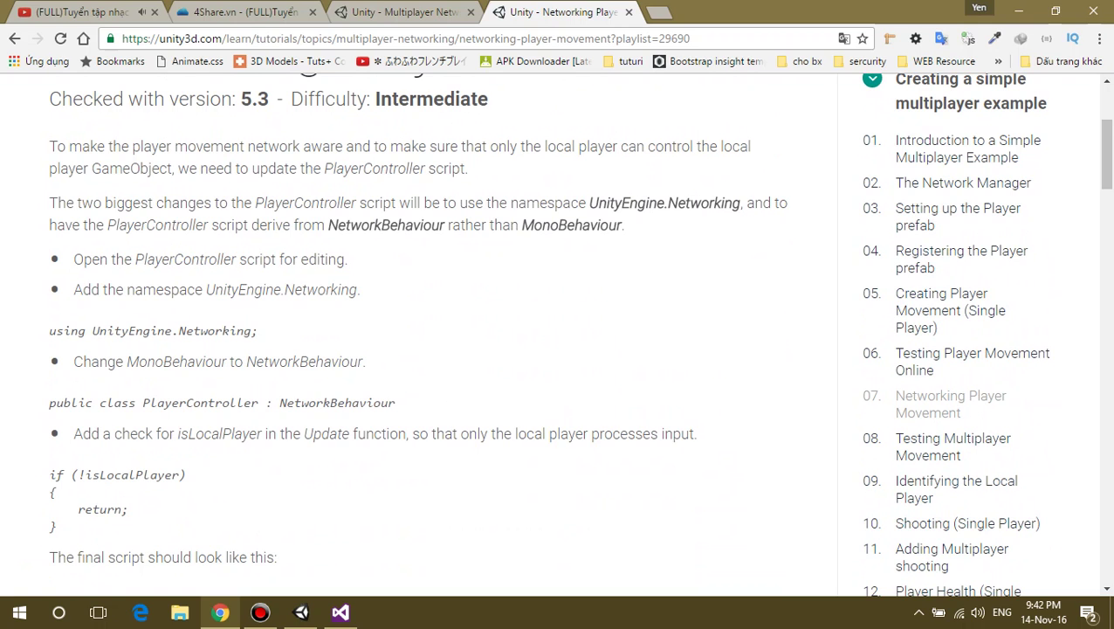
drag(136, 259, 317, 260)
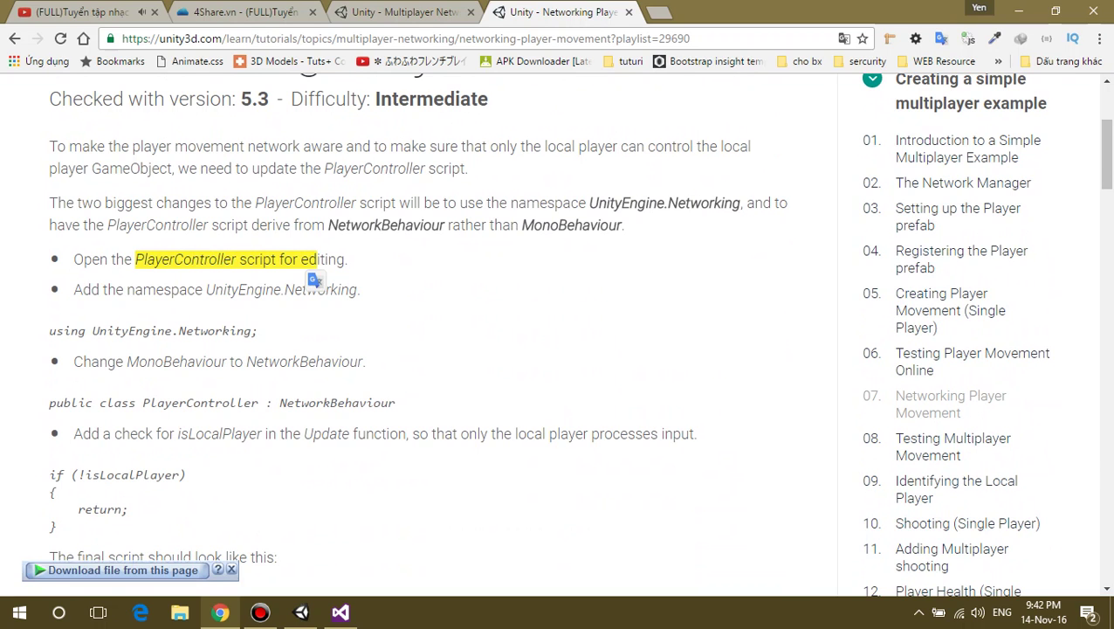
drag(206, 289, 359, 289)
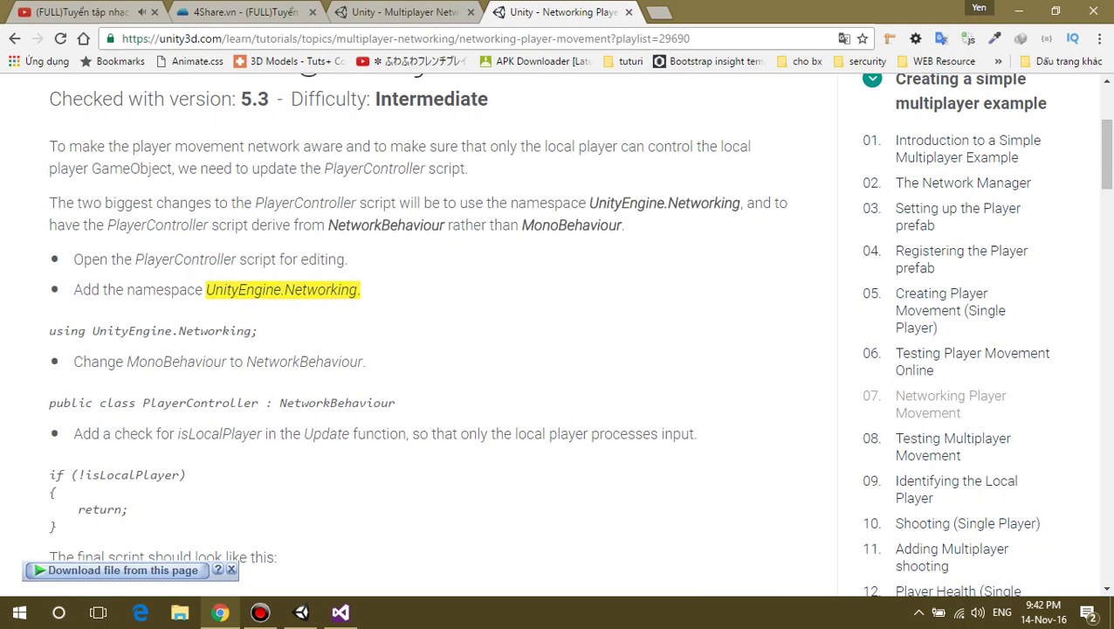
key(alt+Tab)
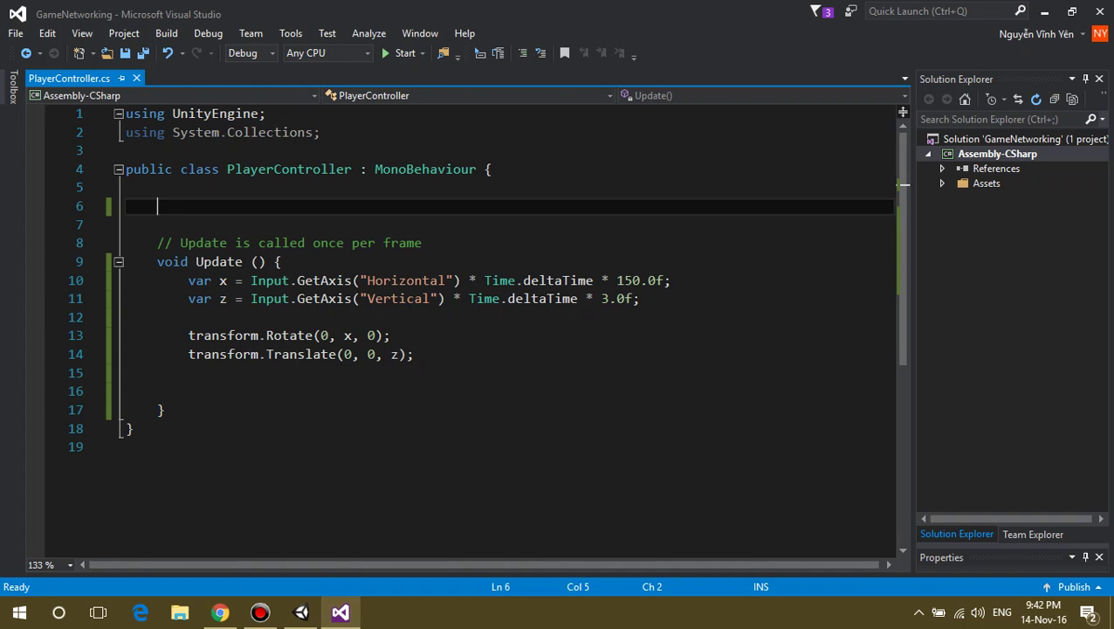
Add 'using UnityEngine.Networking;' on line 3 of PlayerController.cs.
click(126, 151)
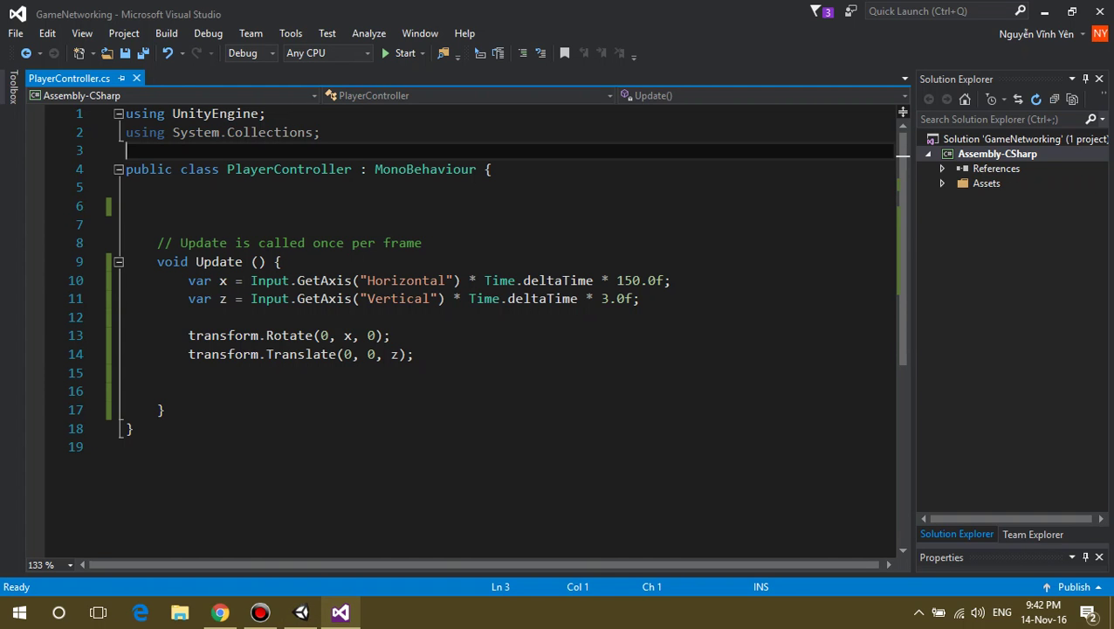
text(us)
text(ing unity)
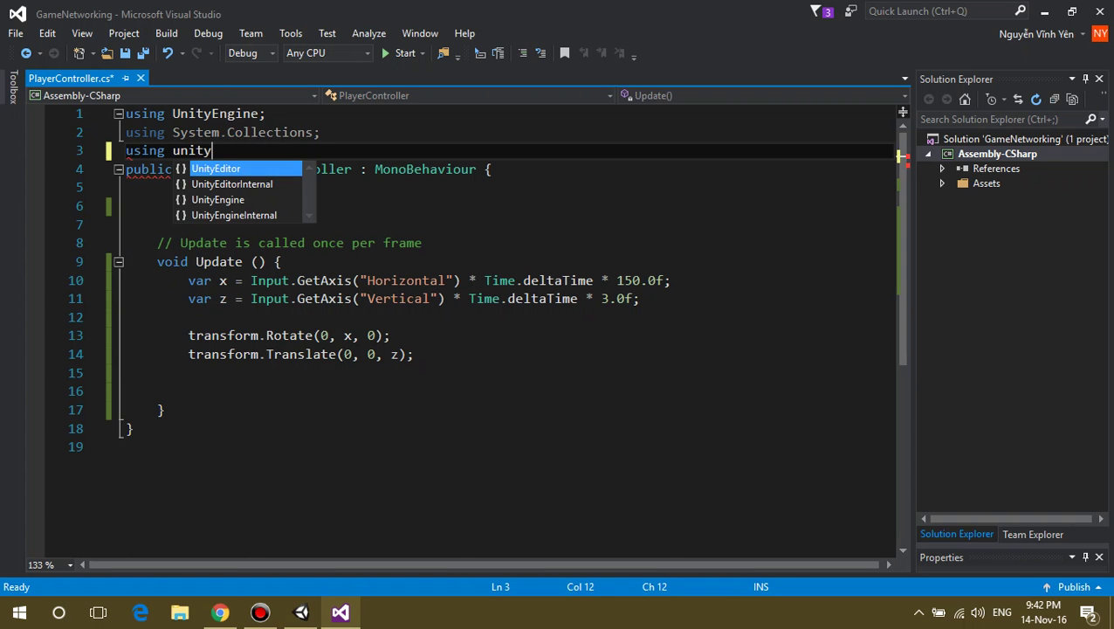
key(Down)
key(Down)
text(.net)
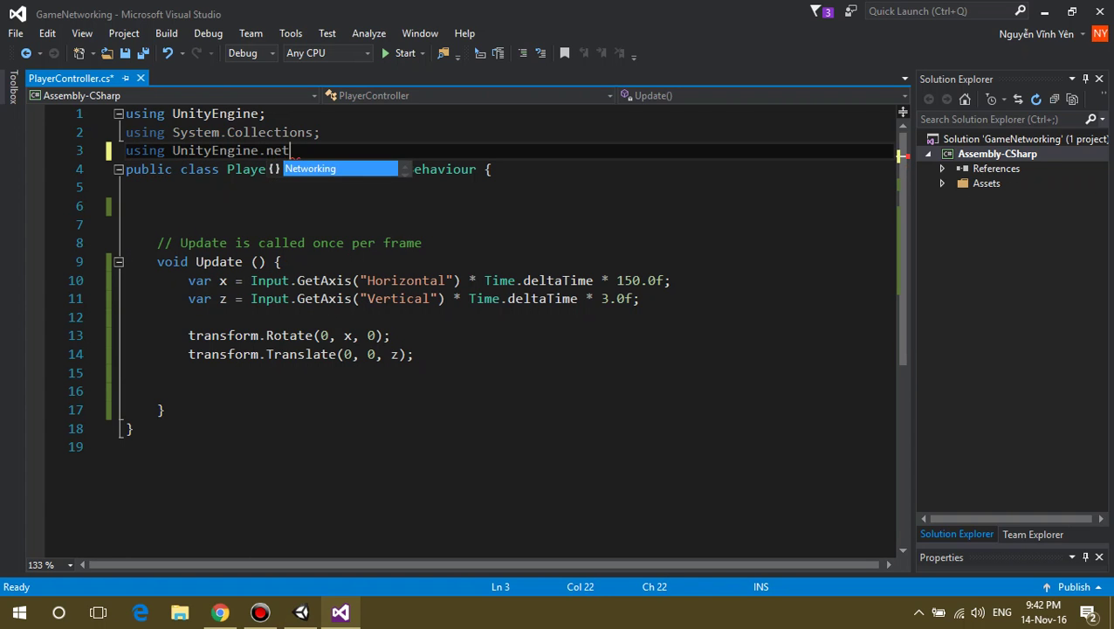
key(Tab)
text(;)
Change the PlayerController base class from MonoBehaviour to NetworkBehaviour.
key(alt+Tab)
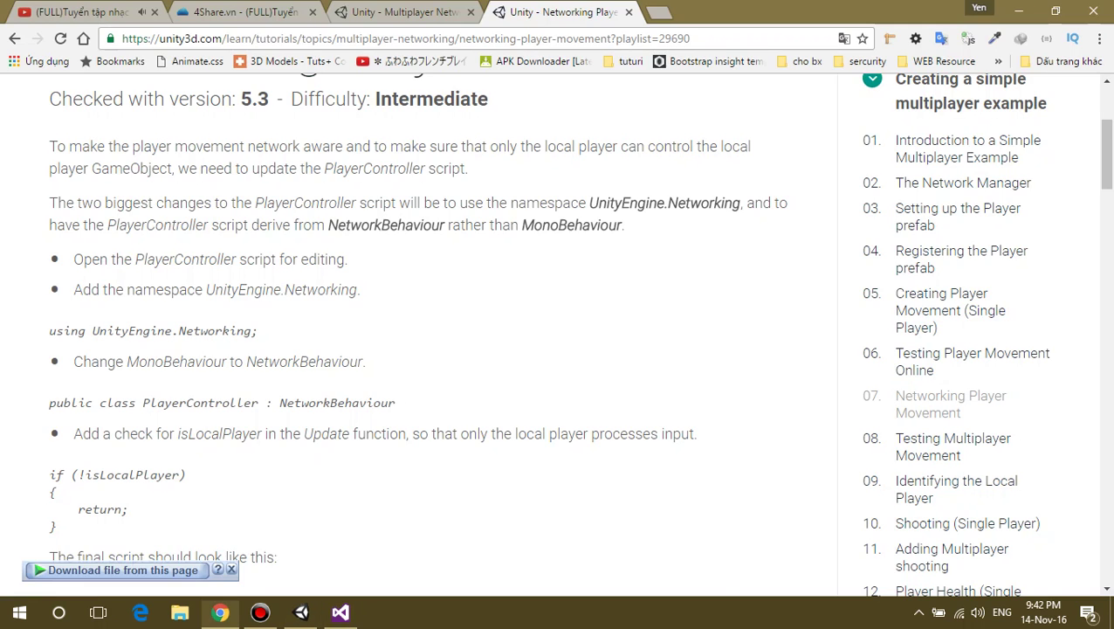
scroll(419, 332, down, 1)
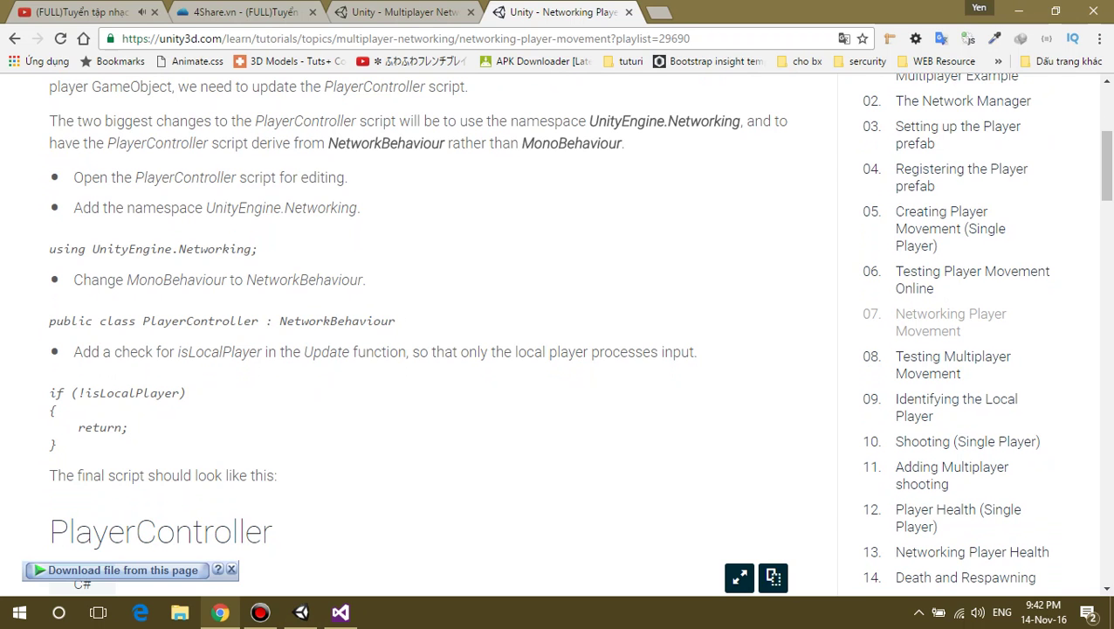
drag(246, 279, 363, 279)
click(366, 255)
key(alt+Tab)
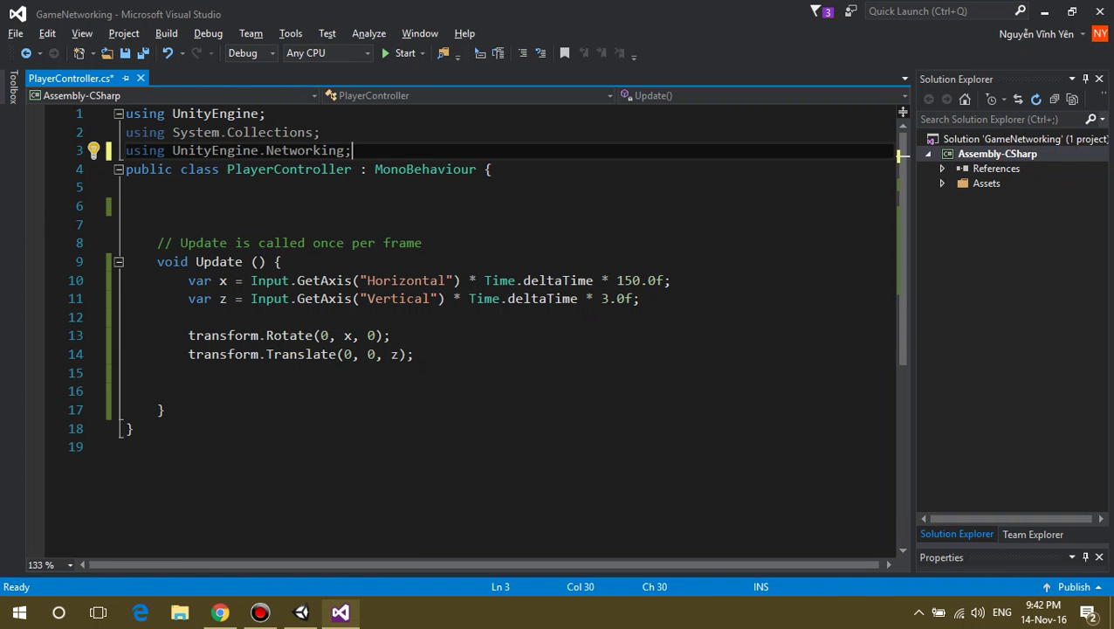
double_click(424, 169)
text(N)
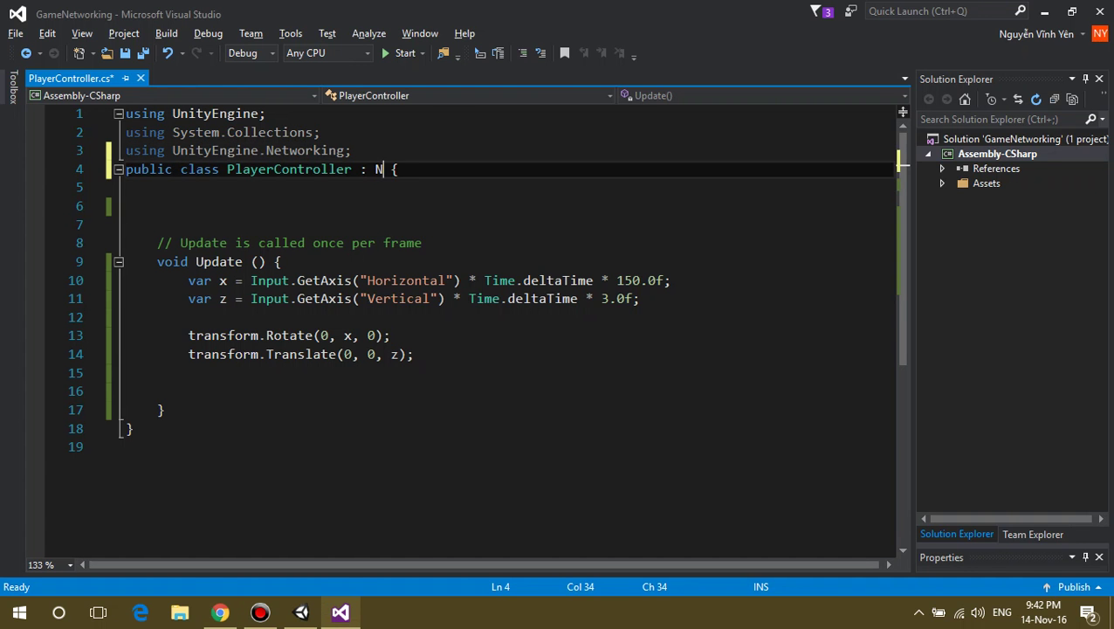
text(etwork)
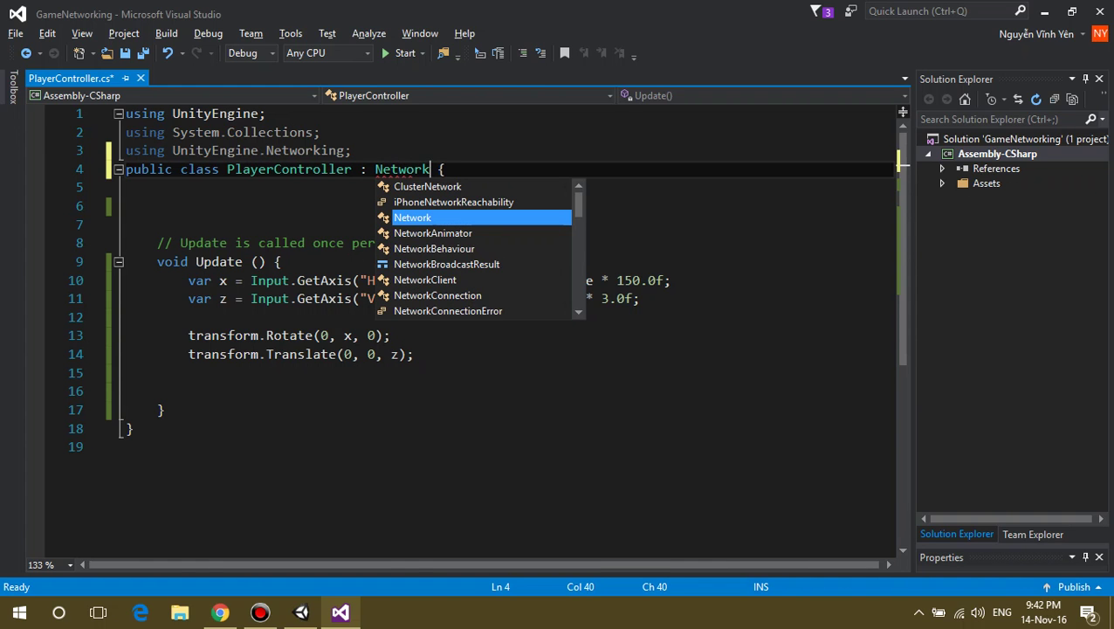
text(B)
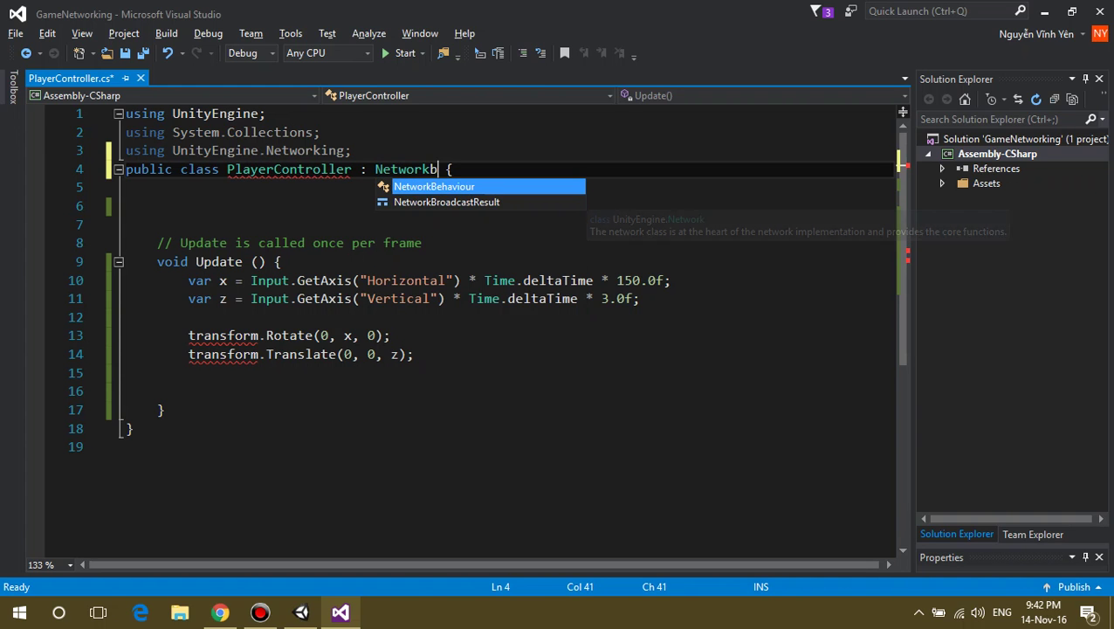
key(Tab)
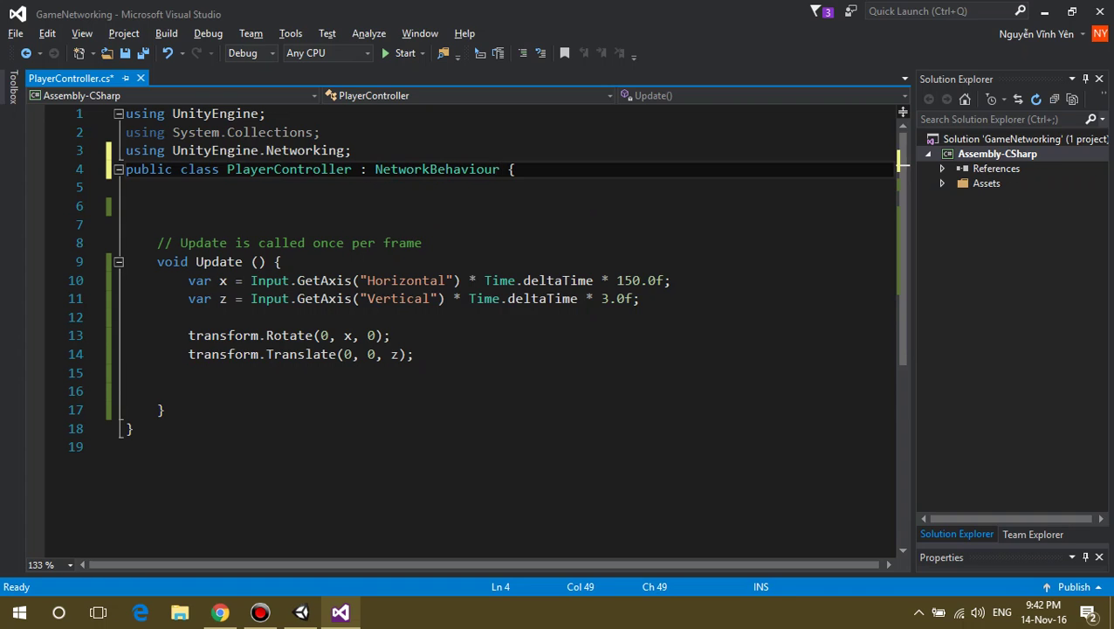
key(alt+Tab)
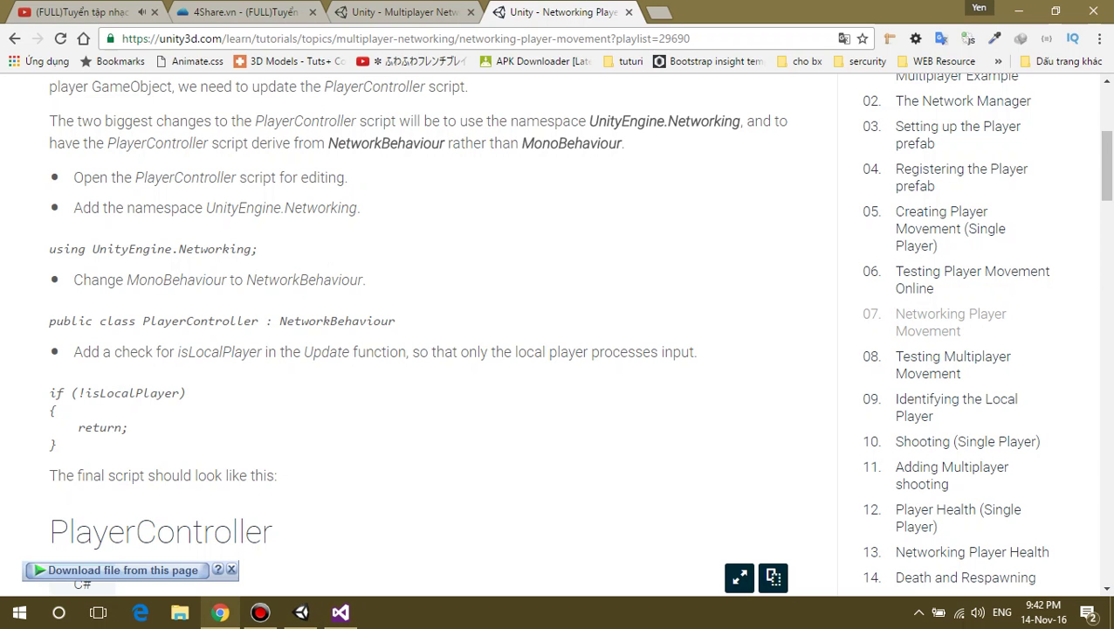
Study the tutorial's isLocalPlayer check code sample.
drag(73, 352, 112, 352)
click(112, 352)
drag(73, 352, 321, 352)
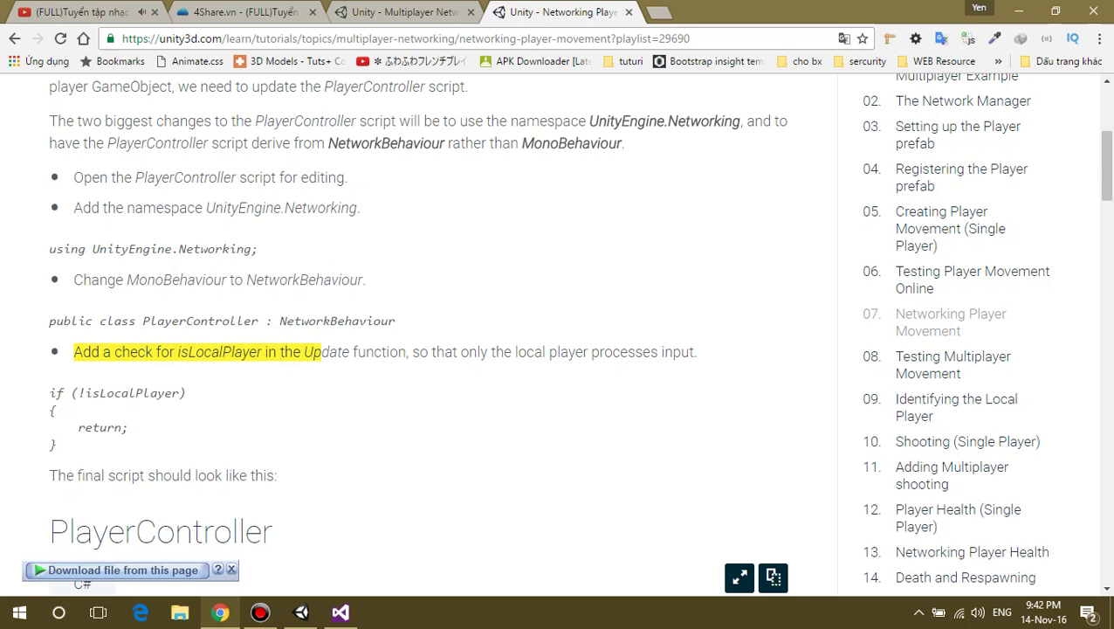
click(321, 352)
scroll(322, 352, down, 1)
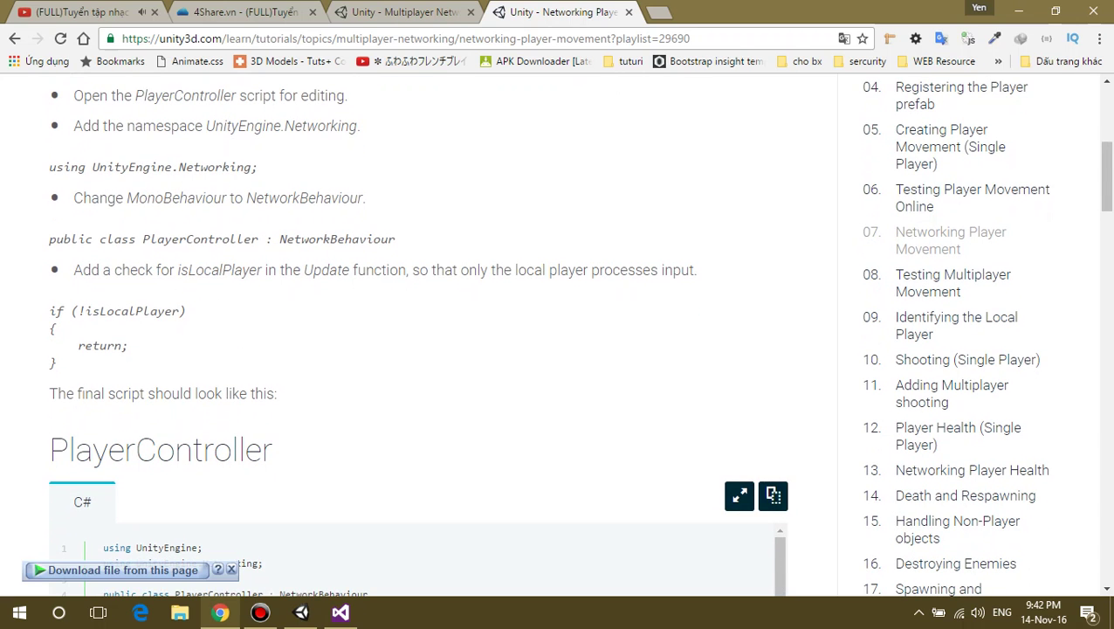
drag(85, 311, 186, 310)
drag(50, 311, 50, 362)
key(alt+Tab)
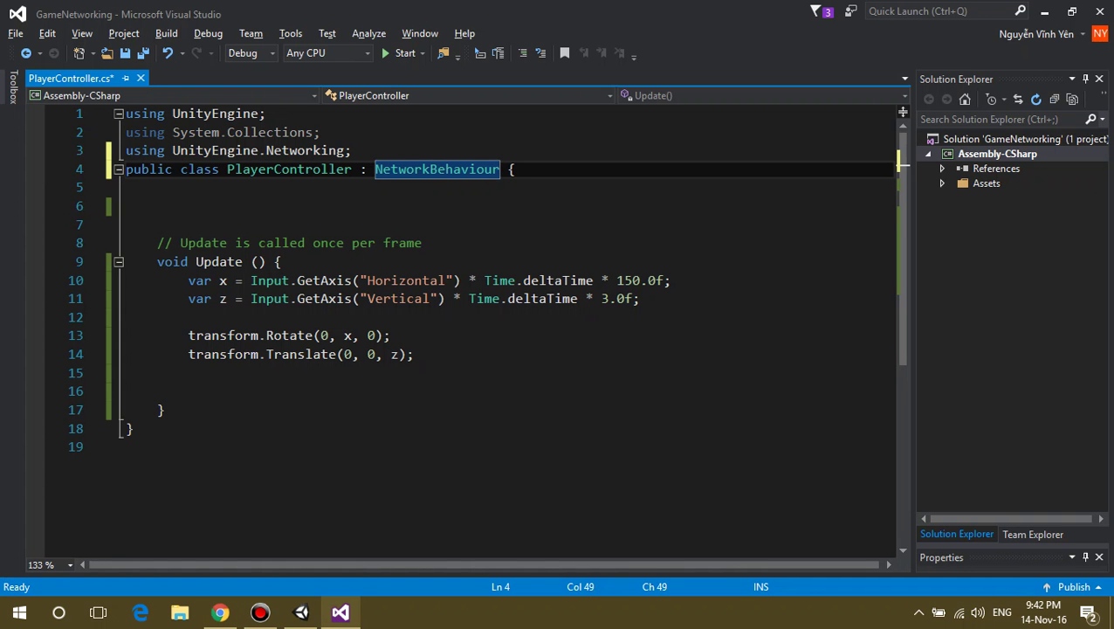
key(alt+Tab)
key(alt+Tab)
click(187, 372)
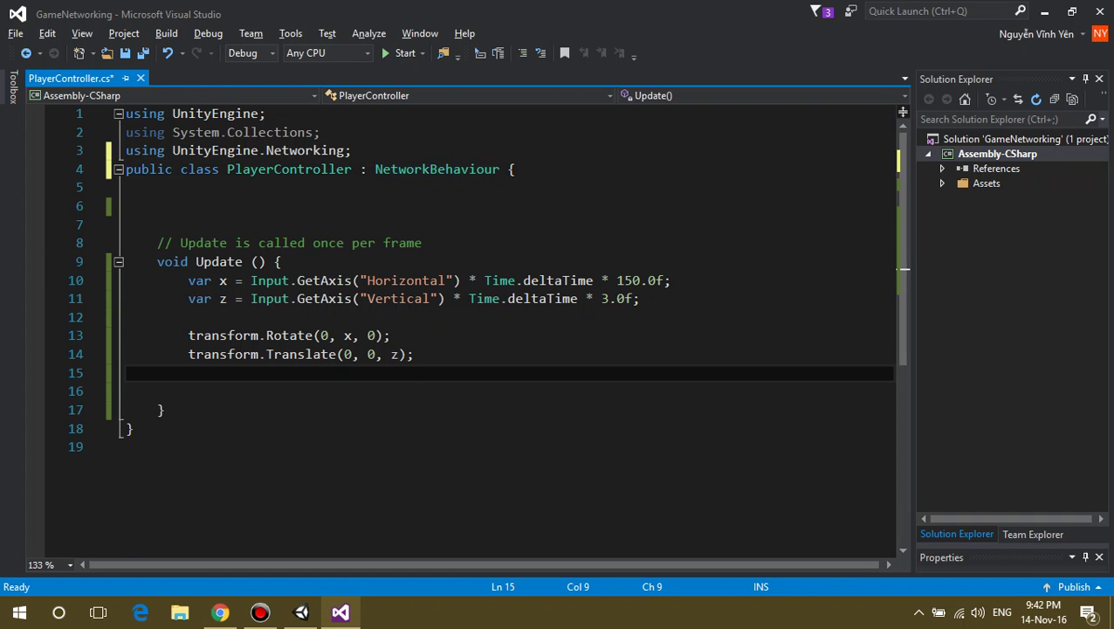
key(alt+Tab)
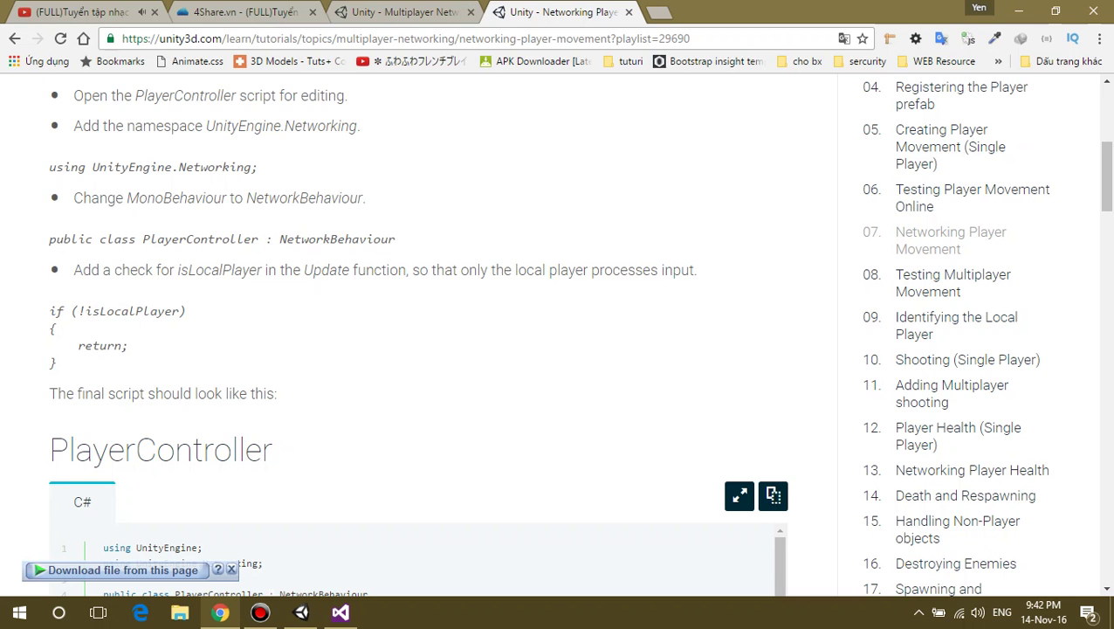
scroll(419, 349, down, 3)
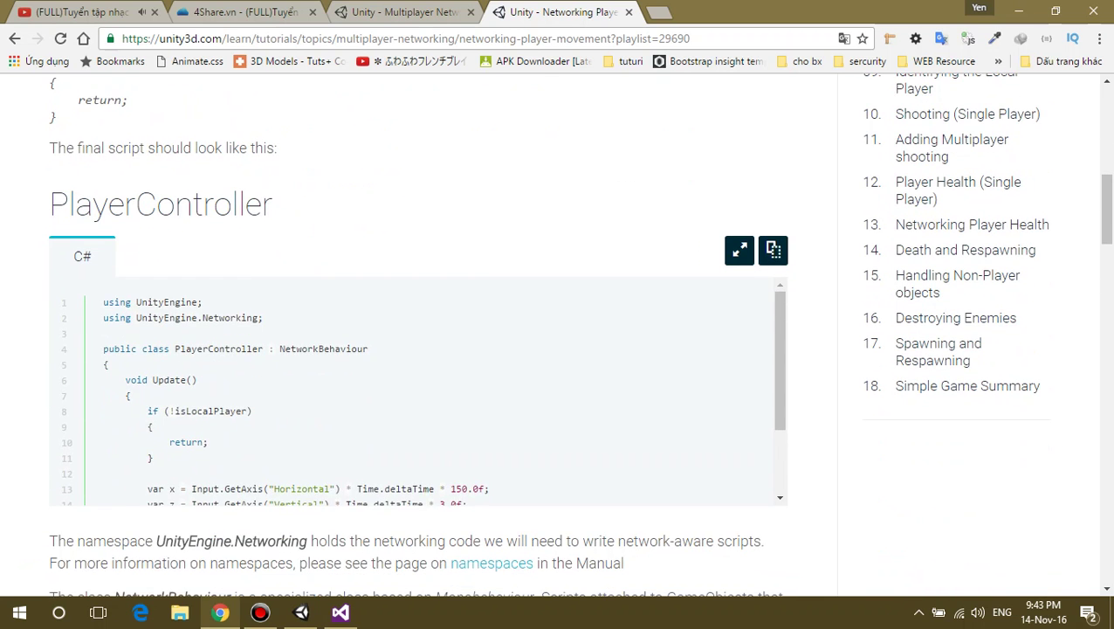
scroll(419, 393, down, 2)
key(alt+Tab)
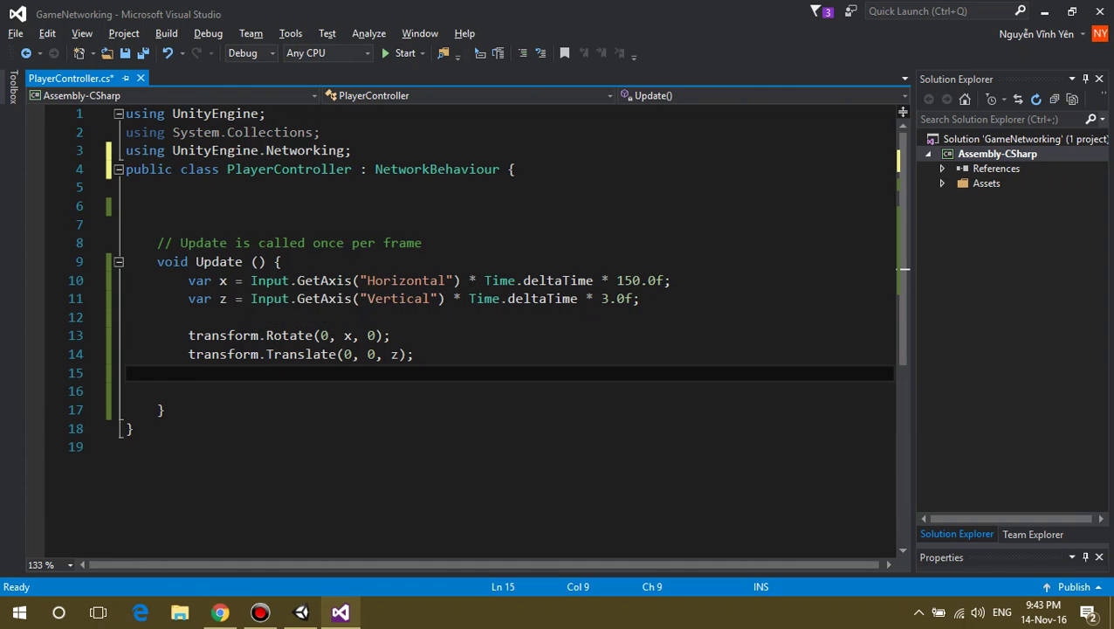
Add an 'if (!isLocalPlayer) return;' guard at the top of Update and save.
click(282, 261)
key(Return)
text(if)
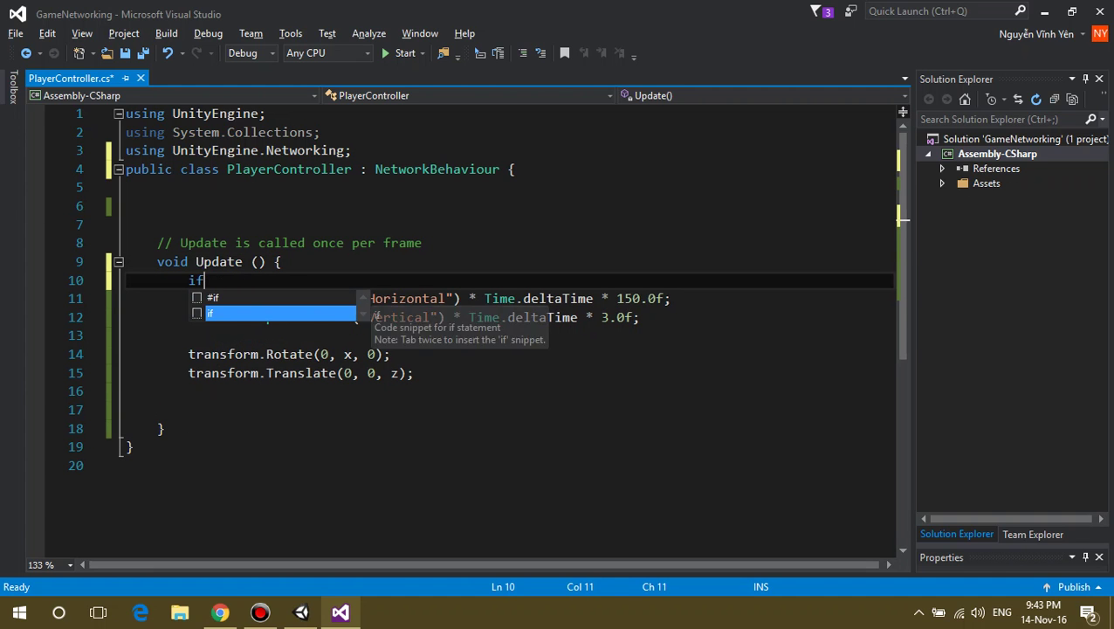
key(Tab)
key(Tab)
text(!i)
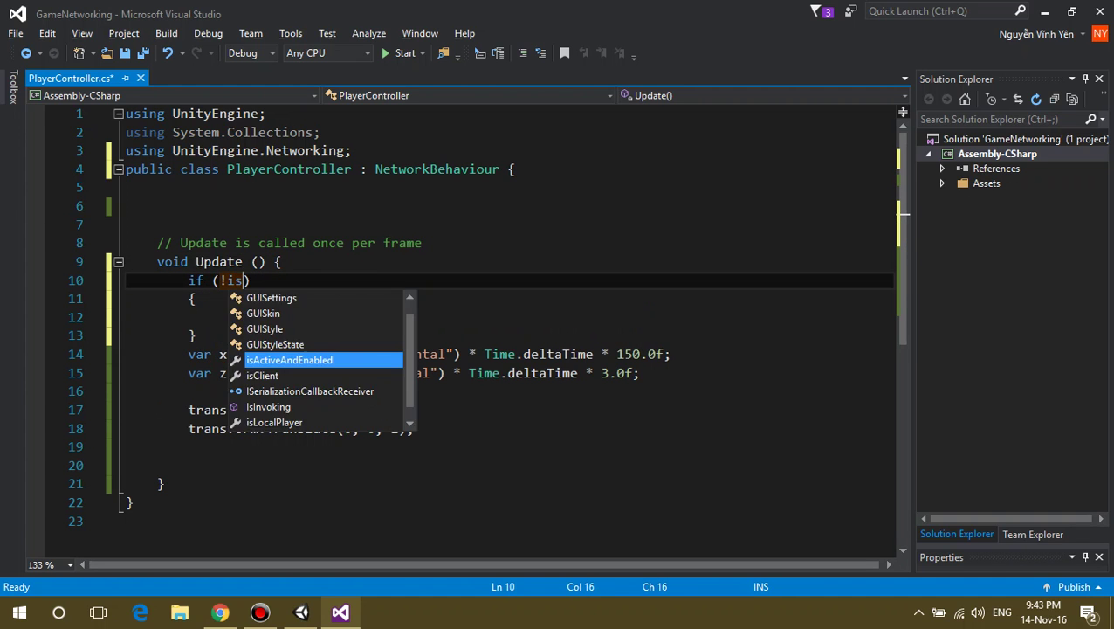
text(slo)
key(Tab)
key(Return)
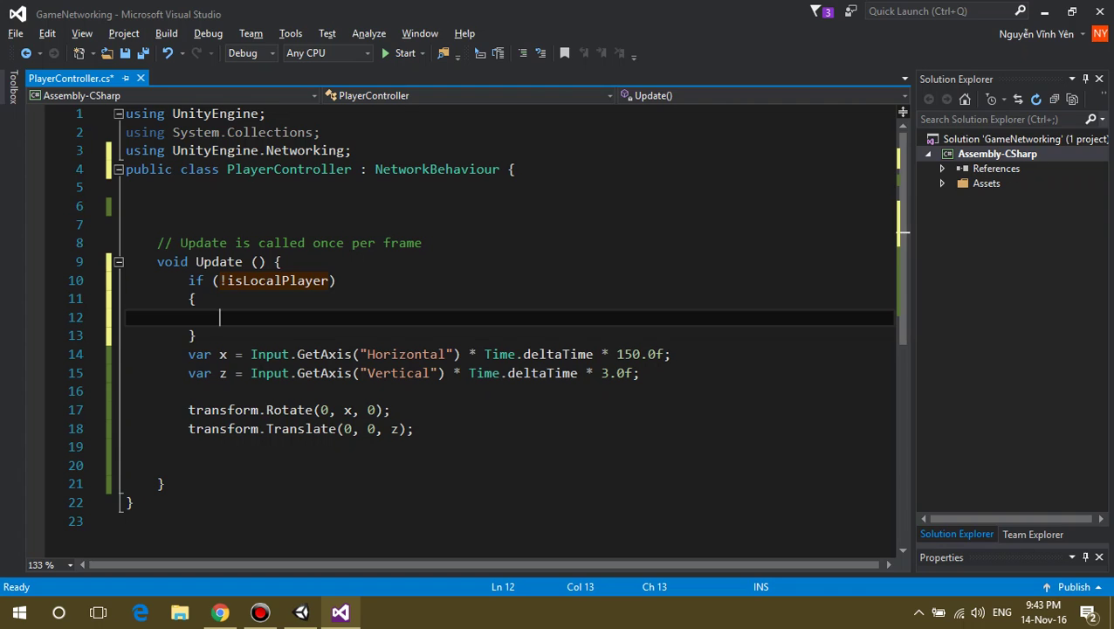
key(alt+Tab)
key(alt+Tab)
text(ret)
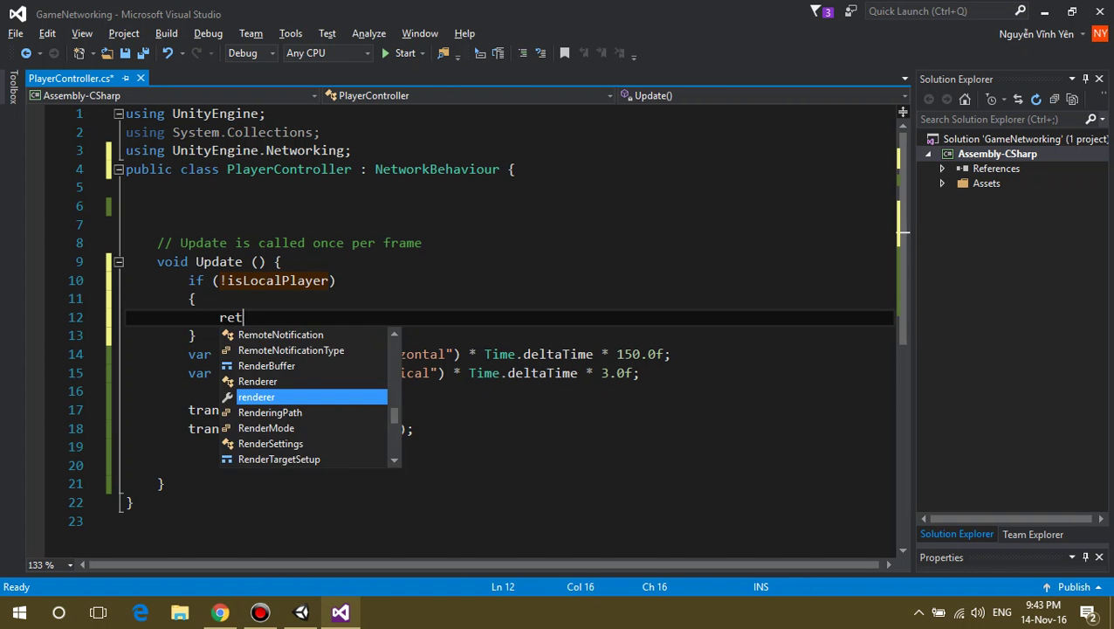
text(urn;)
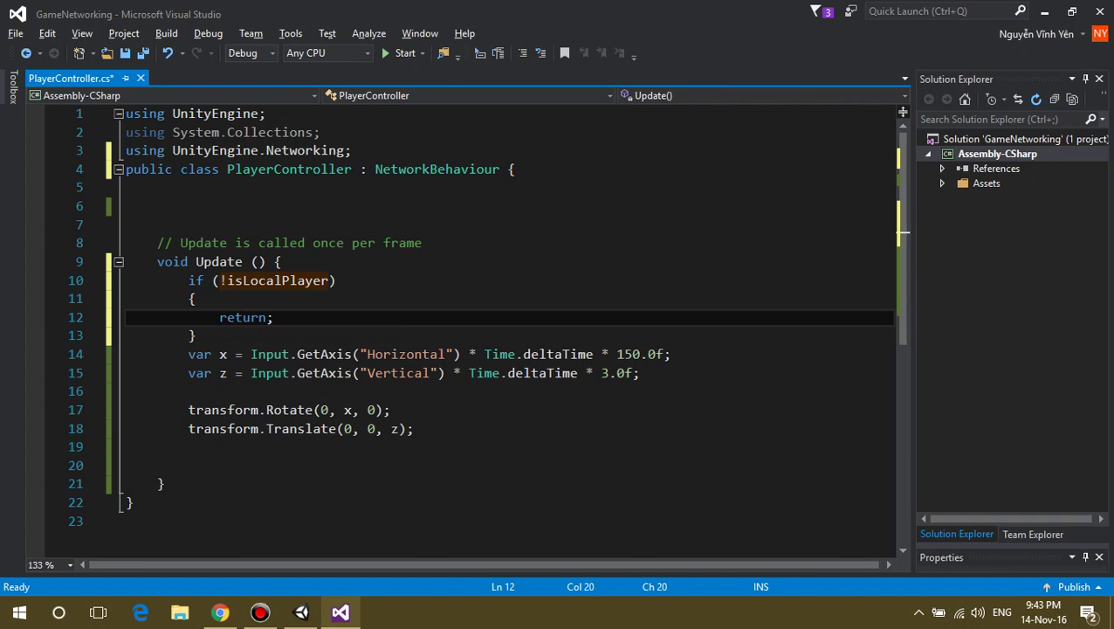
key(ctrl+s)
Scroll the tutorial down to the section on adding a NetworkTransform to the player prefab.
key(alt+Tab)
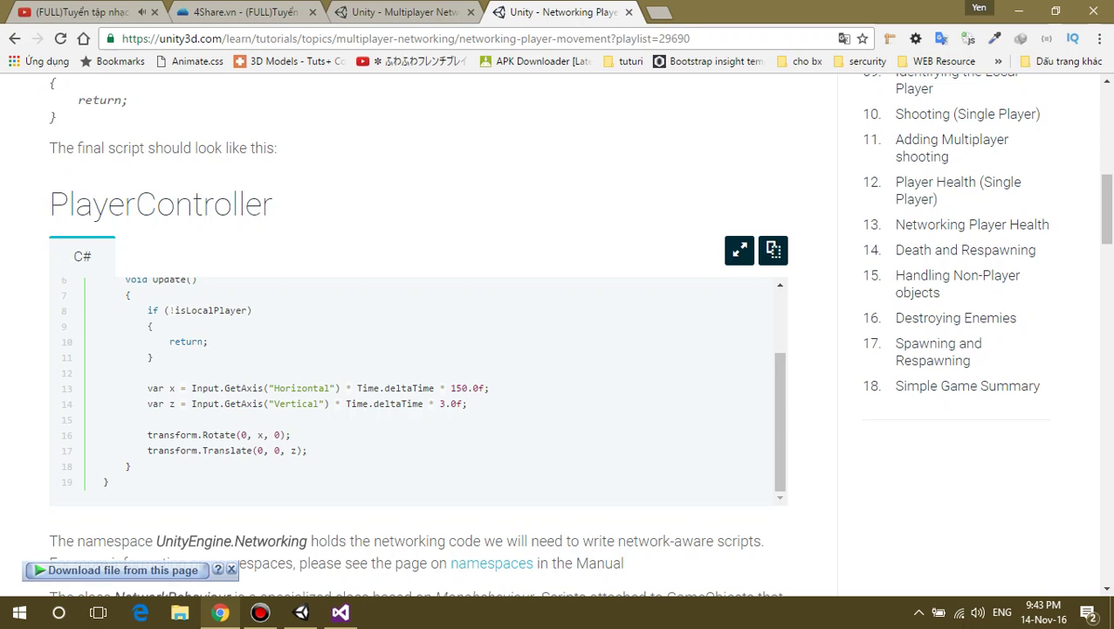
scroll(418, 332, down, 4)
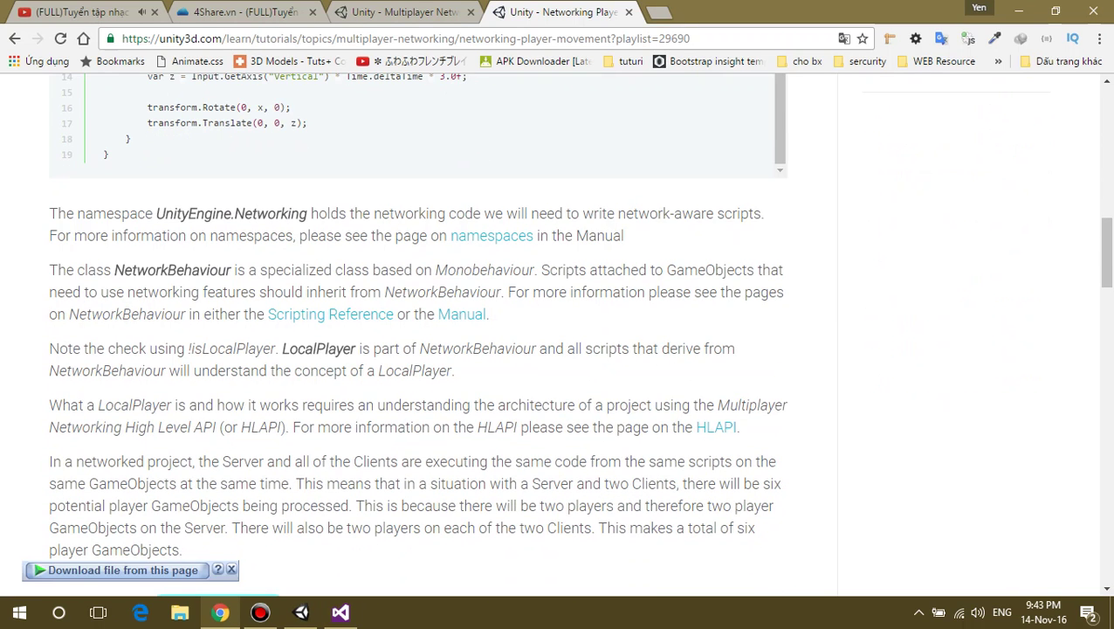
scroll(418, 331, down, 3)
scroll(417, 332, down, 4)
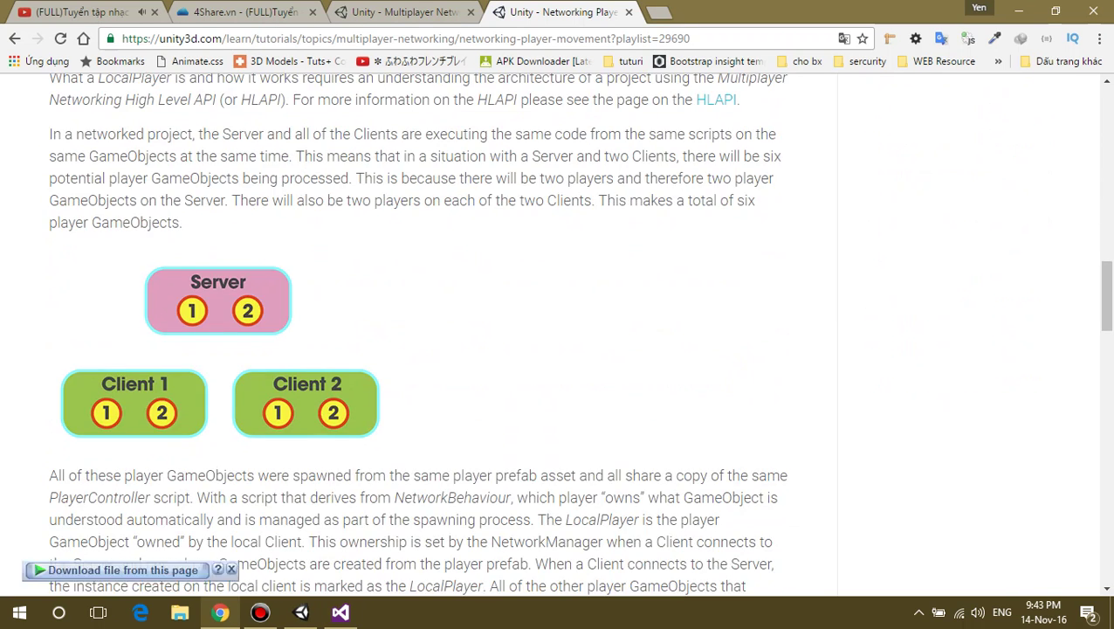
scroll(418, 332, up, 2)
scroll(417, 331, down, 2)
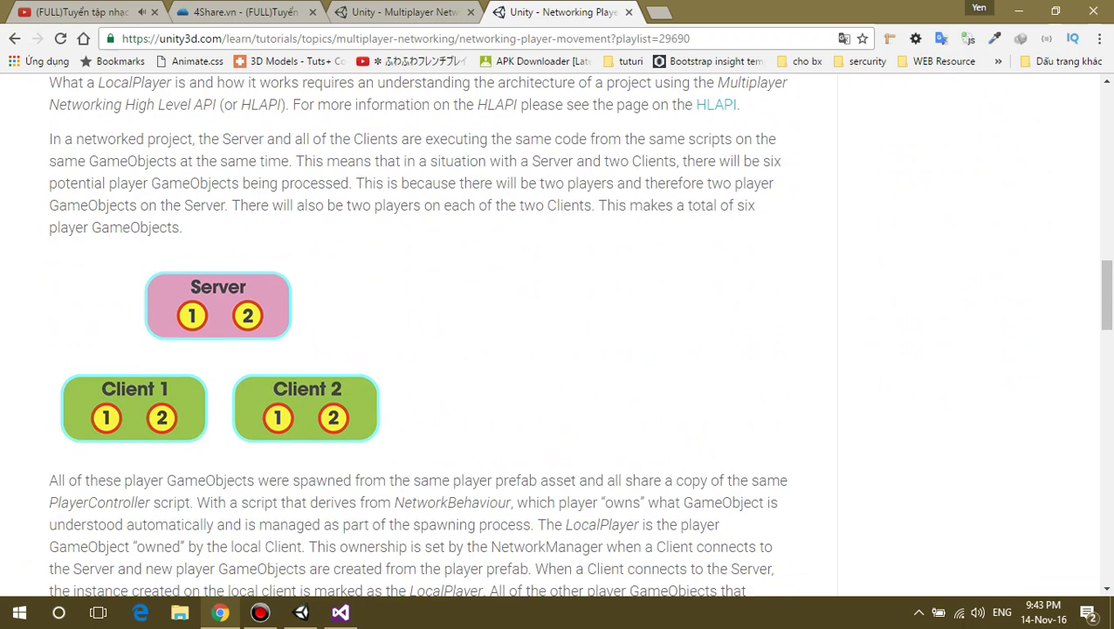
scroll(418, 332, down, 1)
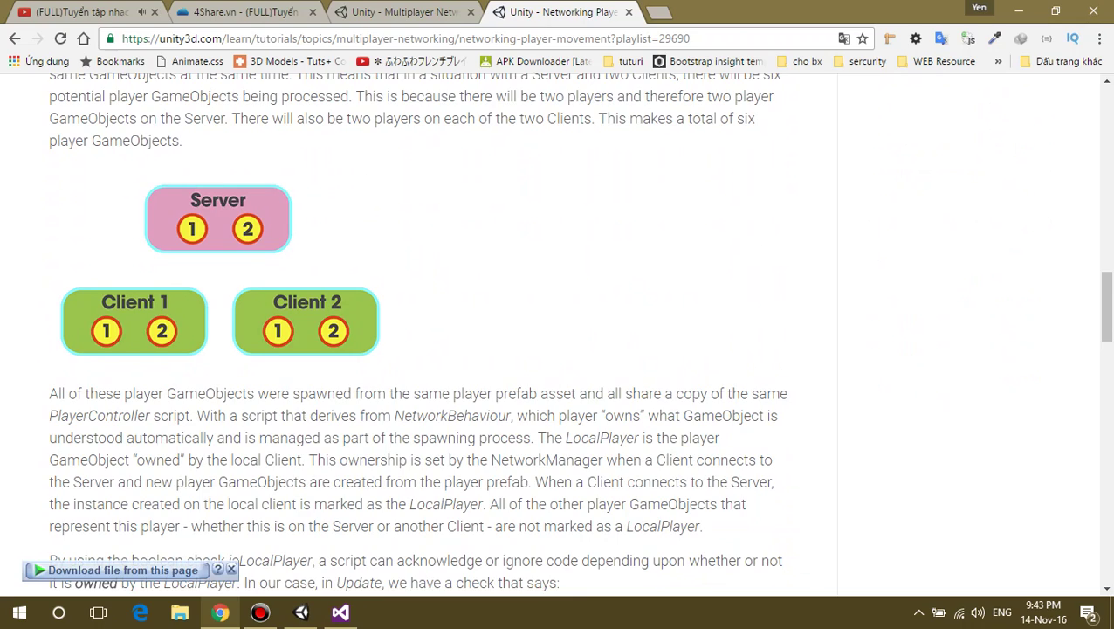
scroll(418, 332, down, 3)
scroll(418, 332, down, 3)
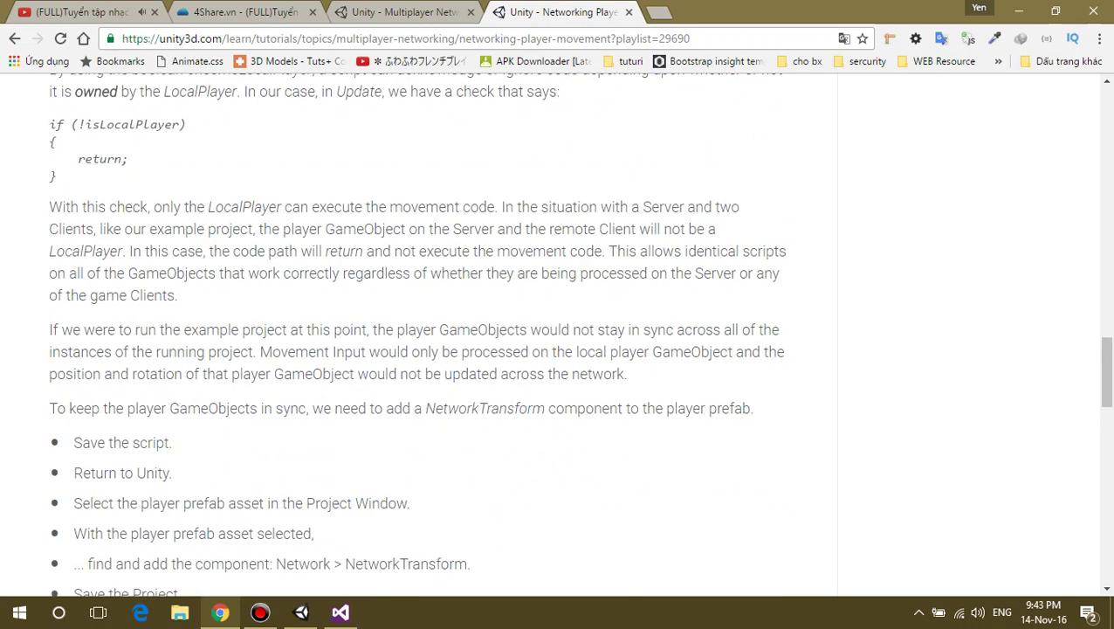
scroll(418, 332, down, 2)
scroll(417, 332, down, 1)
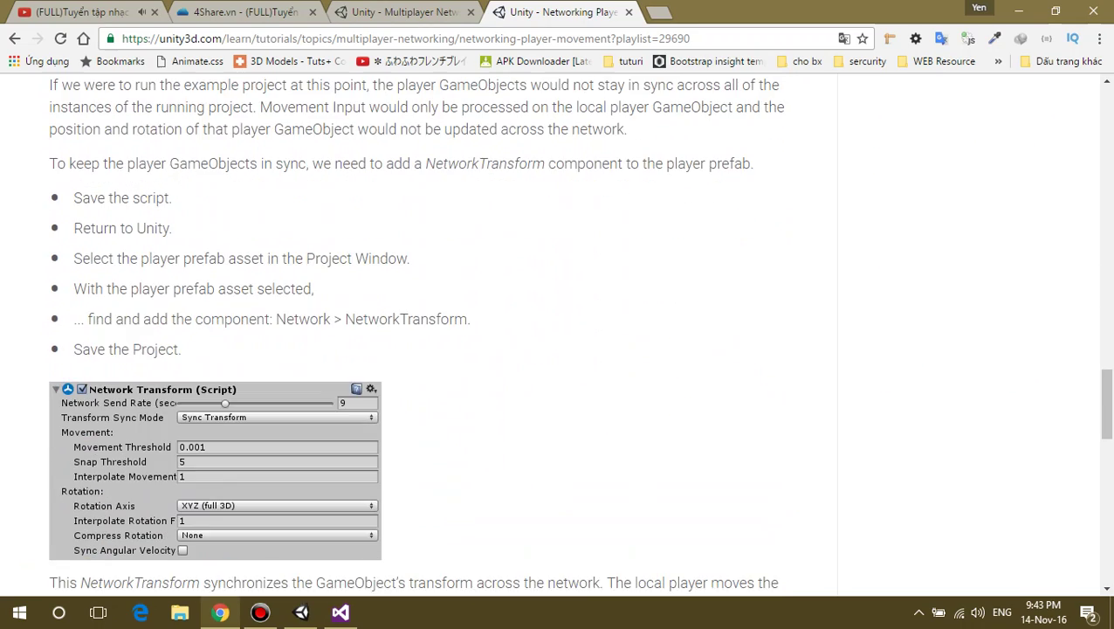
Highlight the save-script, return-to-Unity and select-player-prefab steps, then return to Visual Studio.
drag(73, 197, 172, 198)
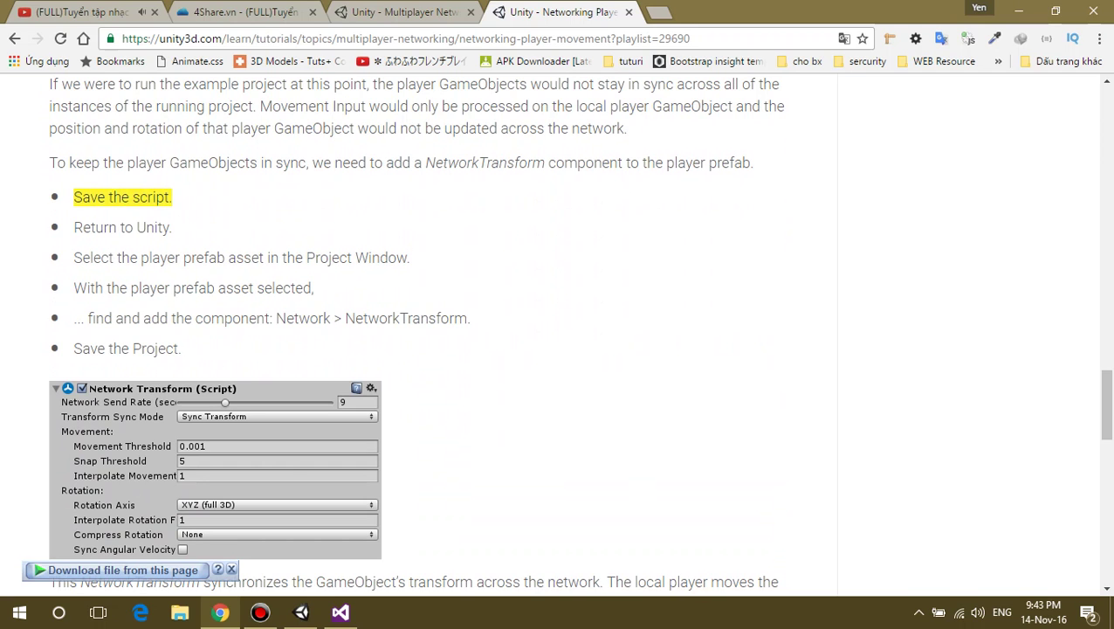
drag(73, 227, 173, 228)
drag(83, 258, 409, 259)
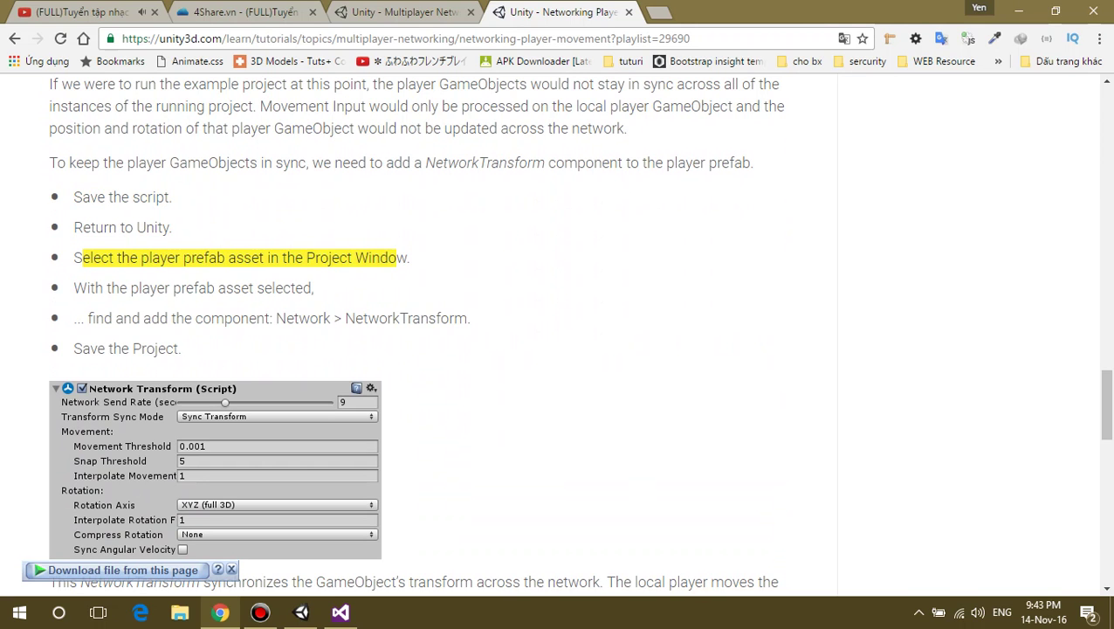
click(74, 287)
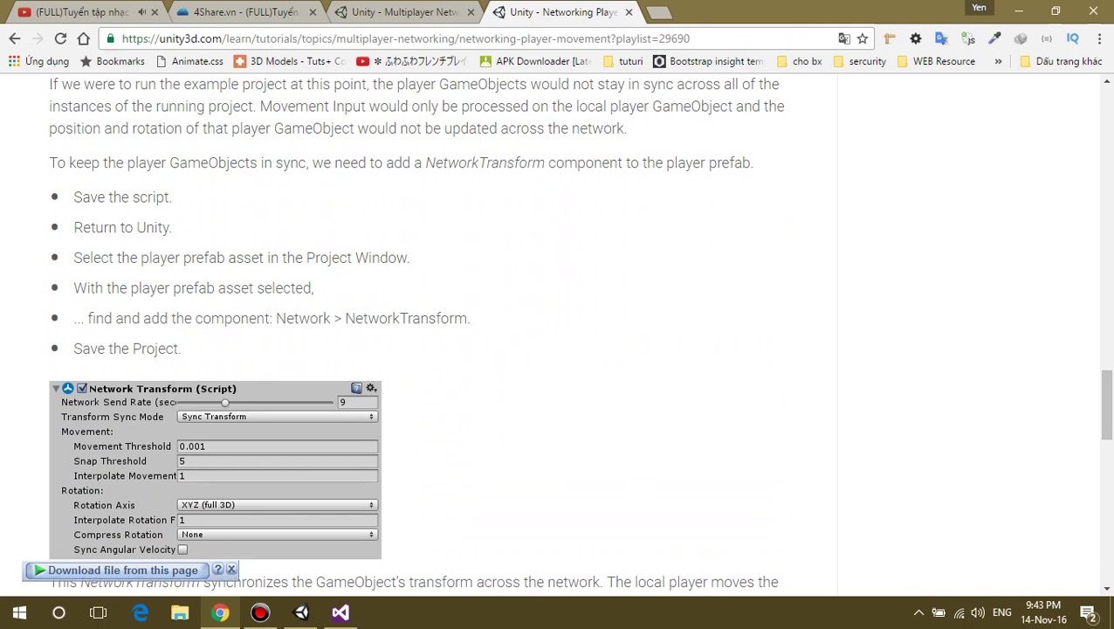
drag(344, 318, 469, 318)
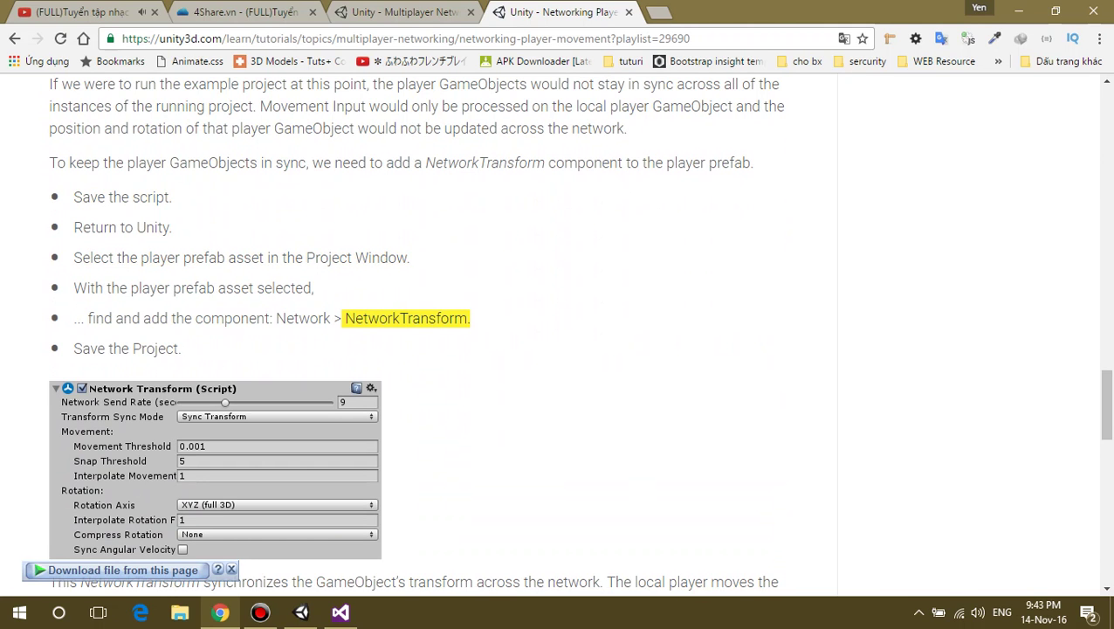
click(407, 318)
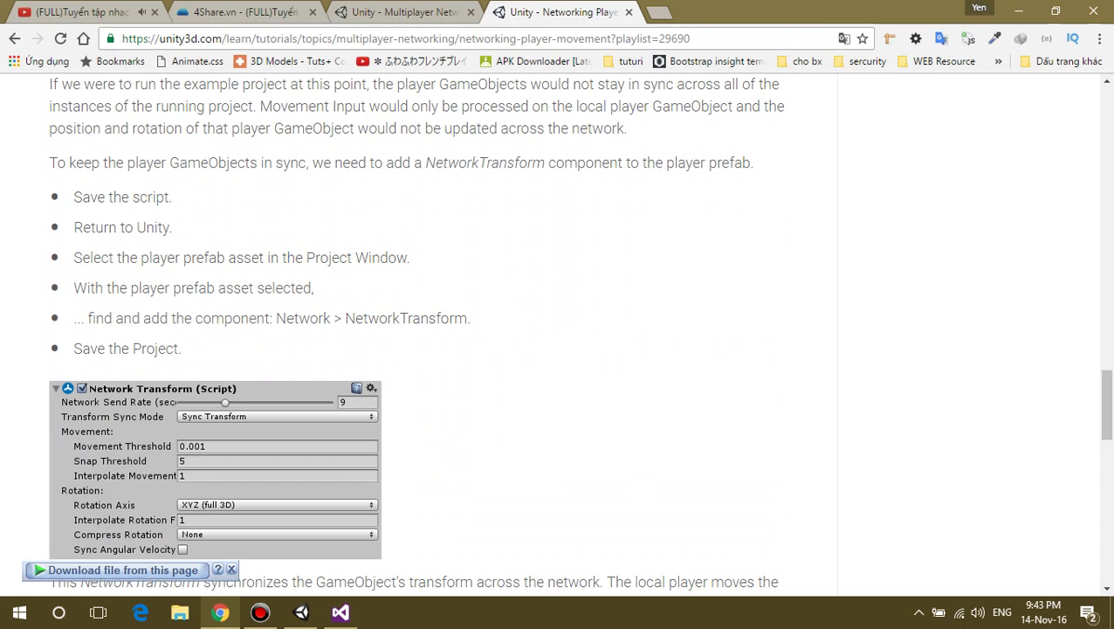
drag(140, 289, 207, 288)
click(208, 288)
key(alt+Tab)
key(alt+Tab)
key(alt+Tab)
key(alt+Tab)
key(alt+Tab)
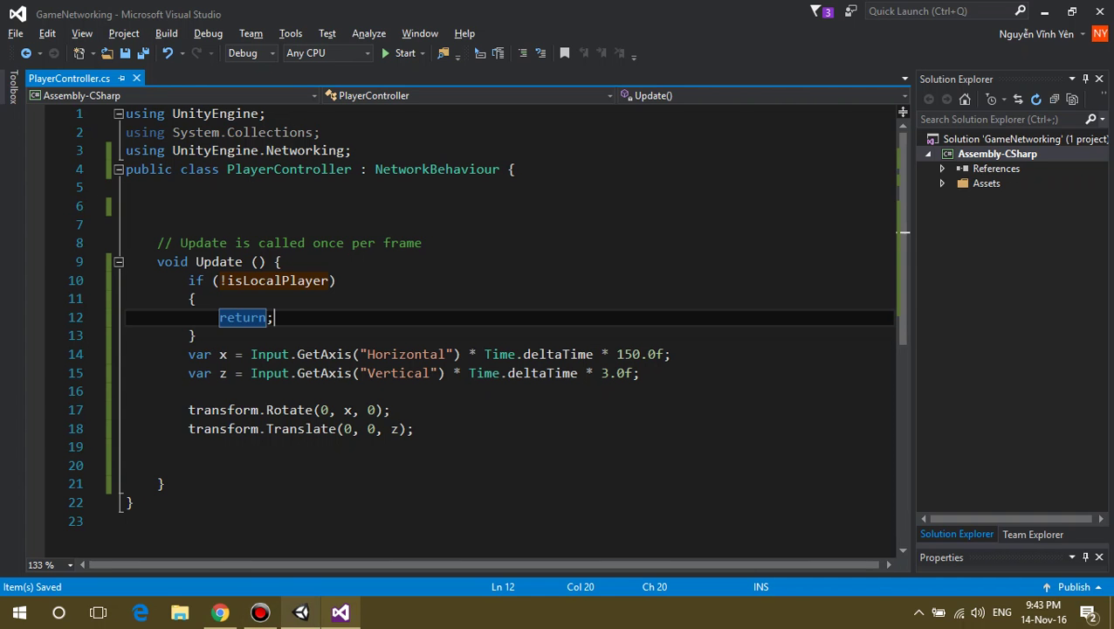
Add a NetworkTransform component to the Player prefab in the Prefabs folder, searching 'nett'.
click(300, 612)
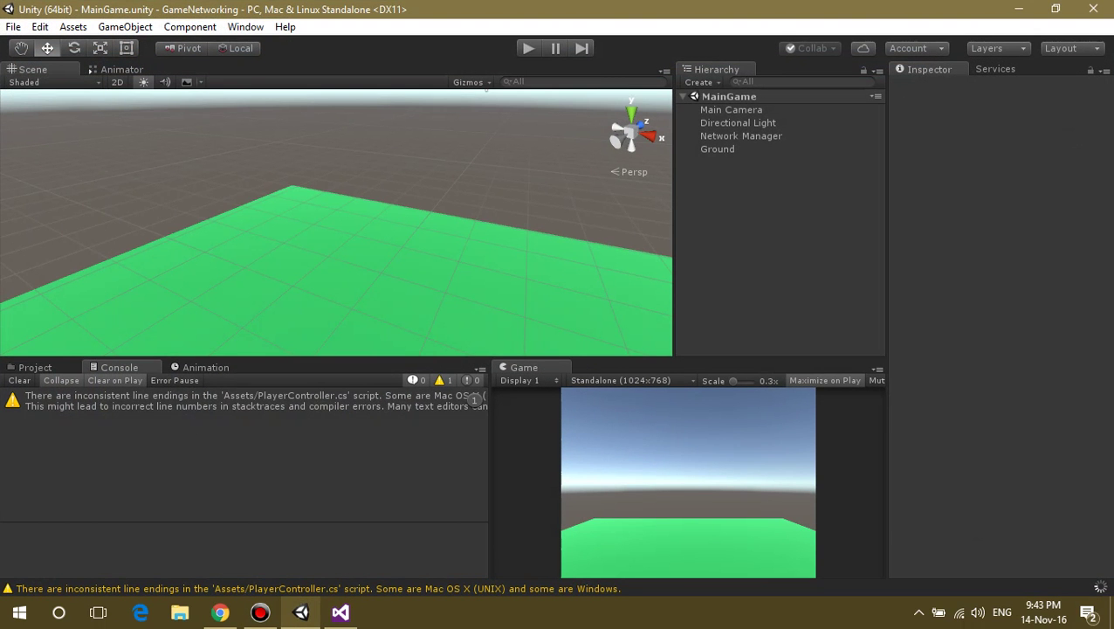
key(ctrl+5)
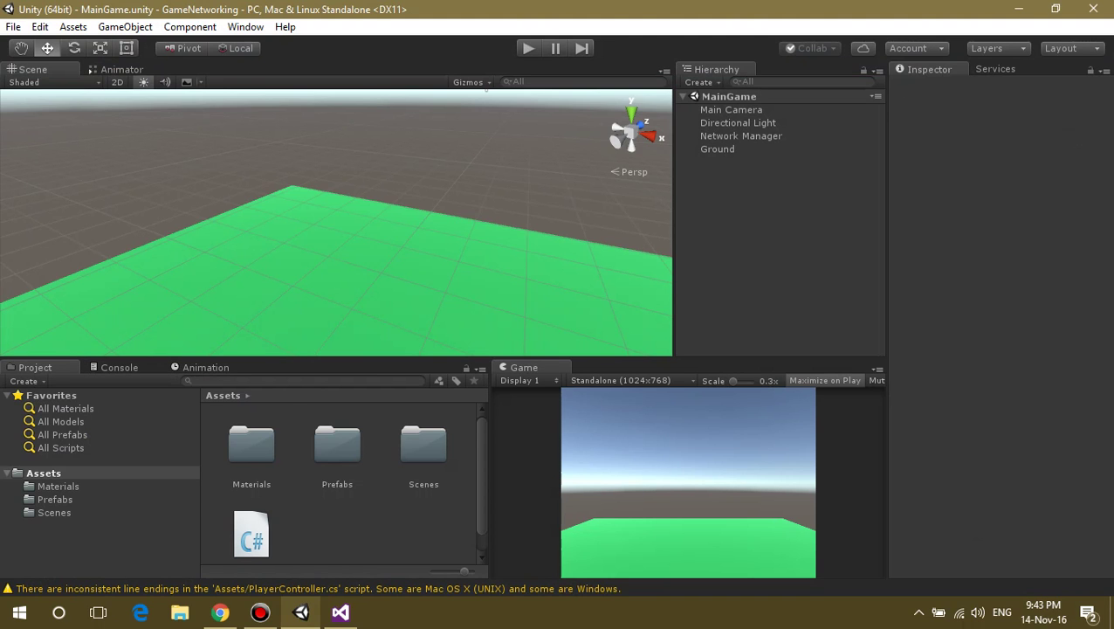
double_click(337, 445)
click(246, 445)
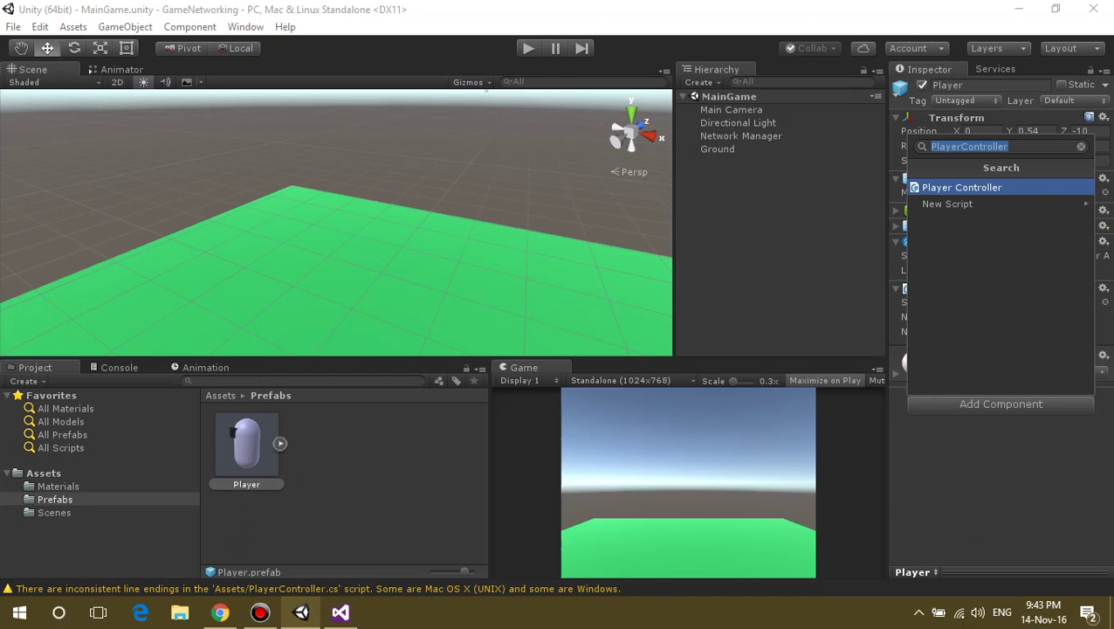
text(net)
text(worktr)
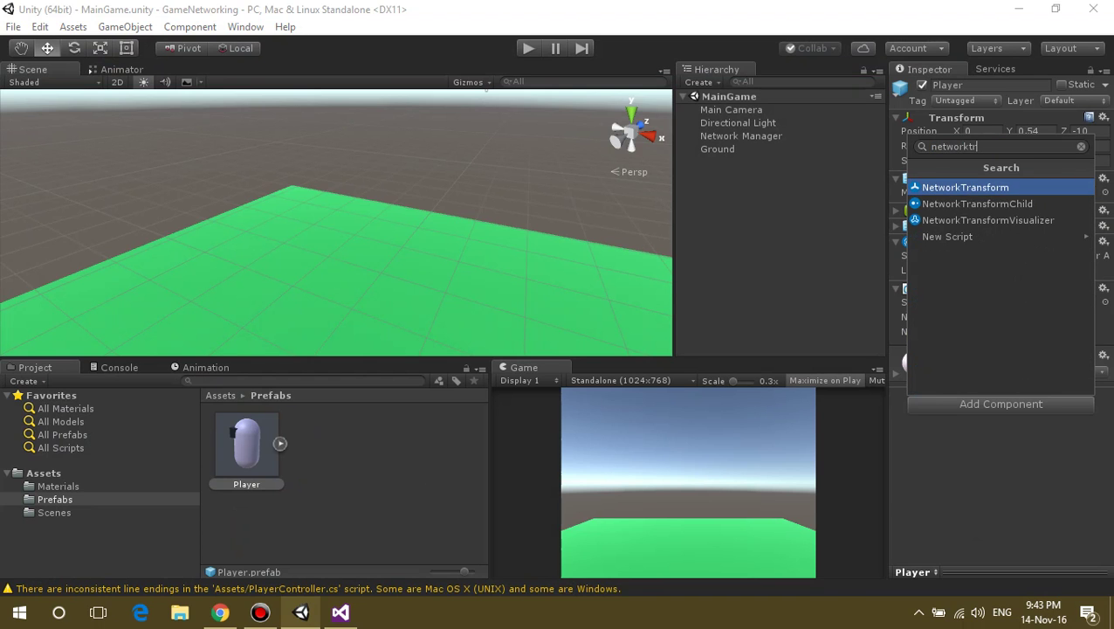
key(Return)
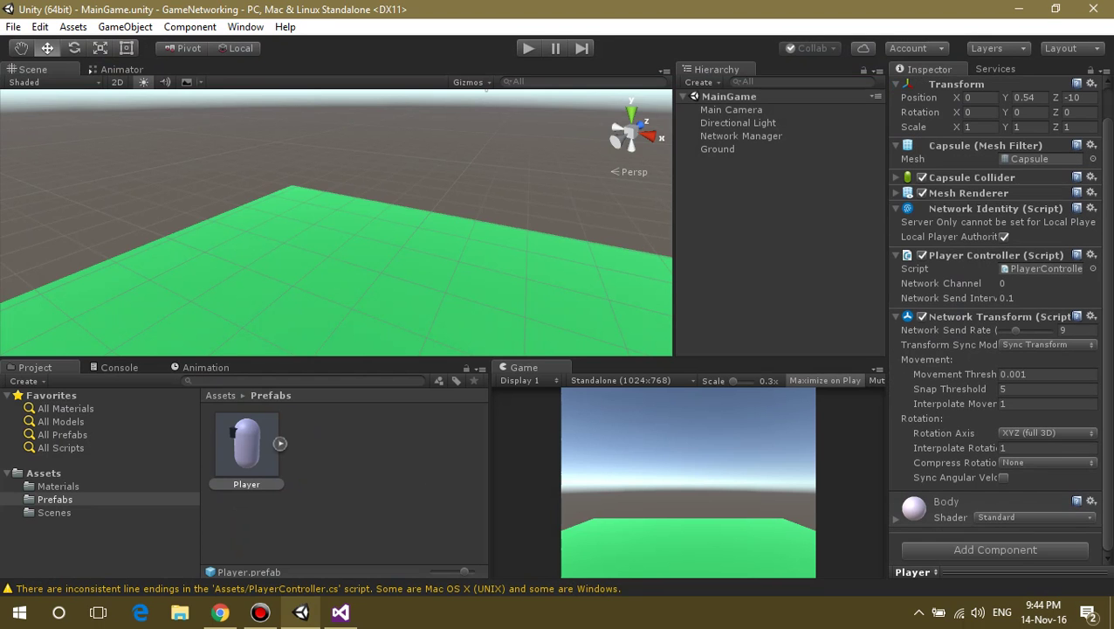
key(alt+Tab)
key(alt+Tab)
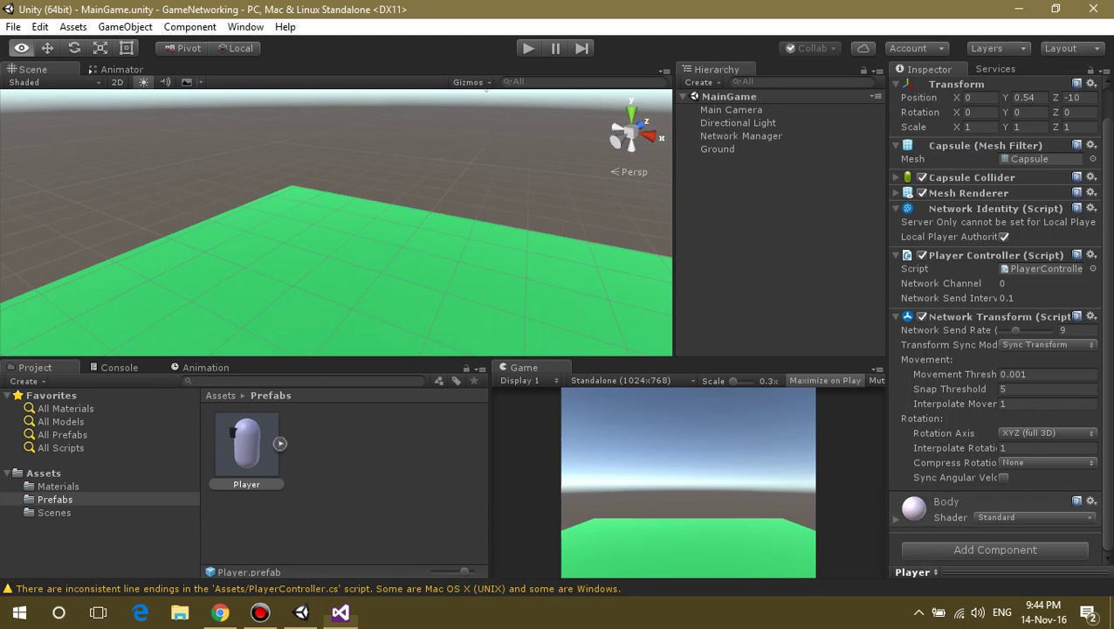
key(alt+Tab)
Scroll through the tutorial page, briefly checking back on the Unity editor.
scroll(417, 332, down, 2)
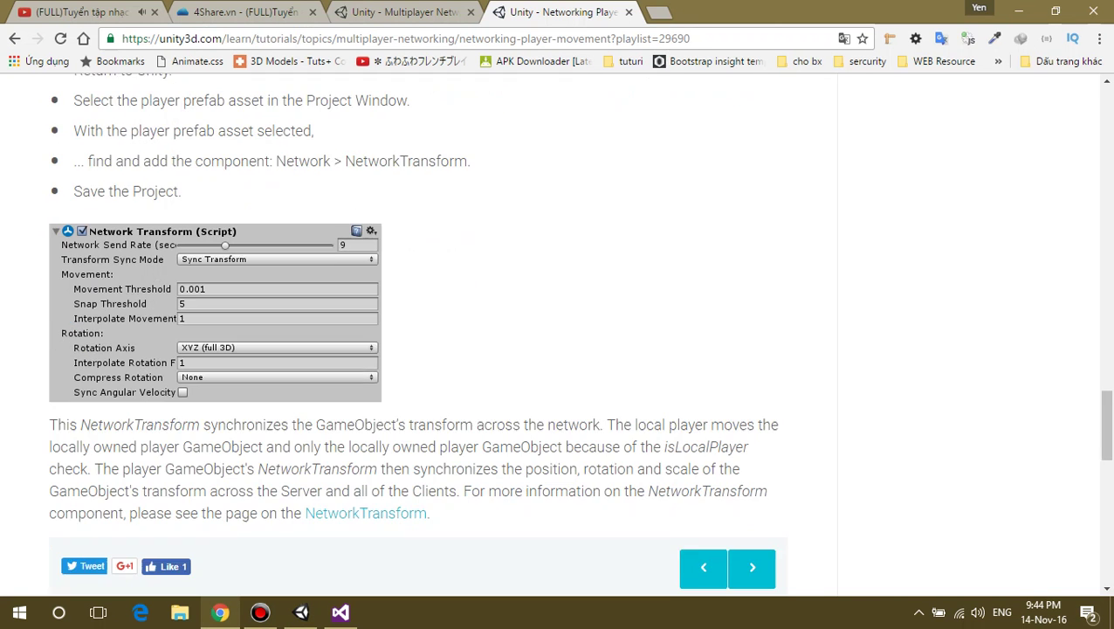
scroll(416, 332, up, 1)
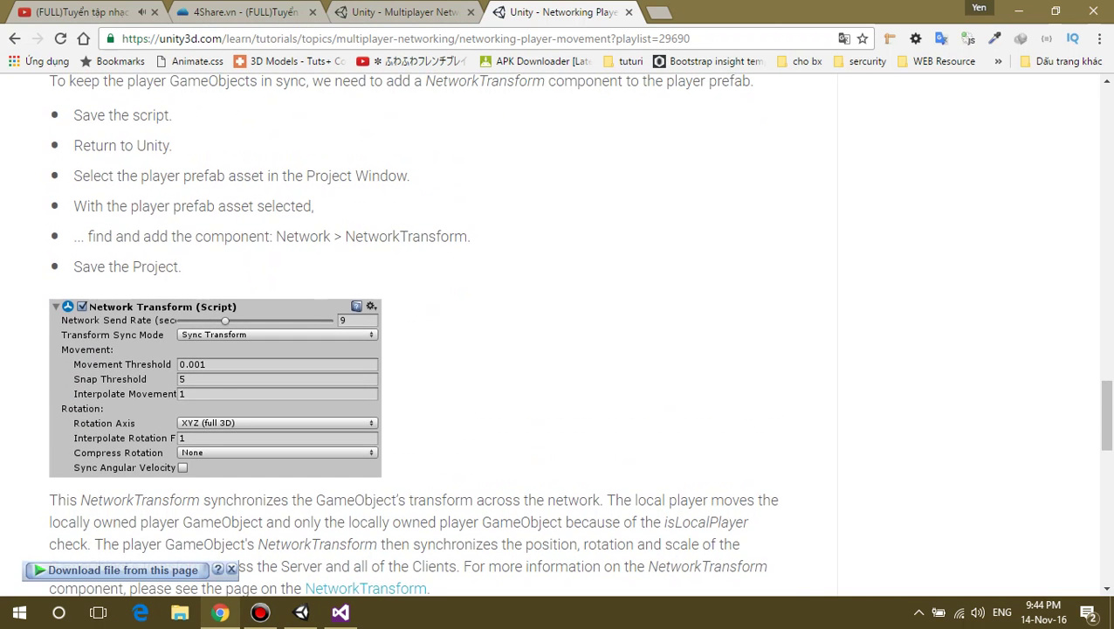
scroll(417, 332, down, 2)
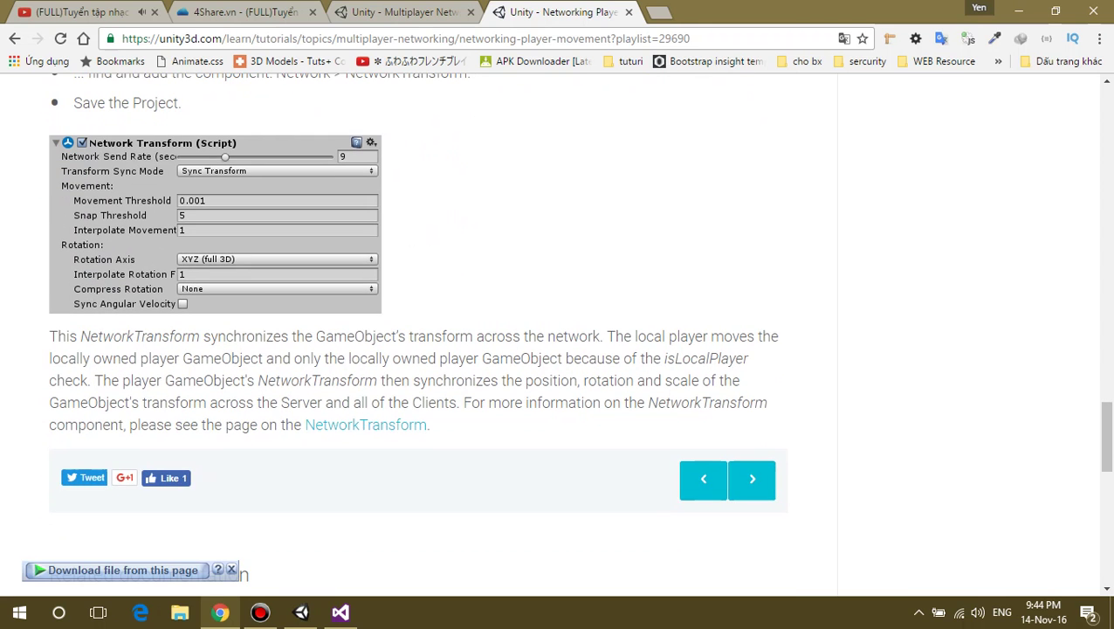
key(alt+Tab)
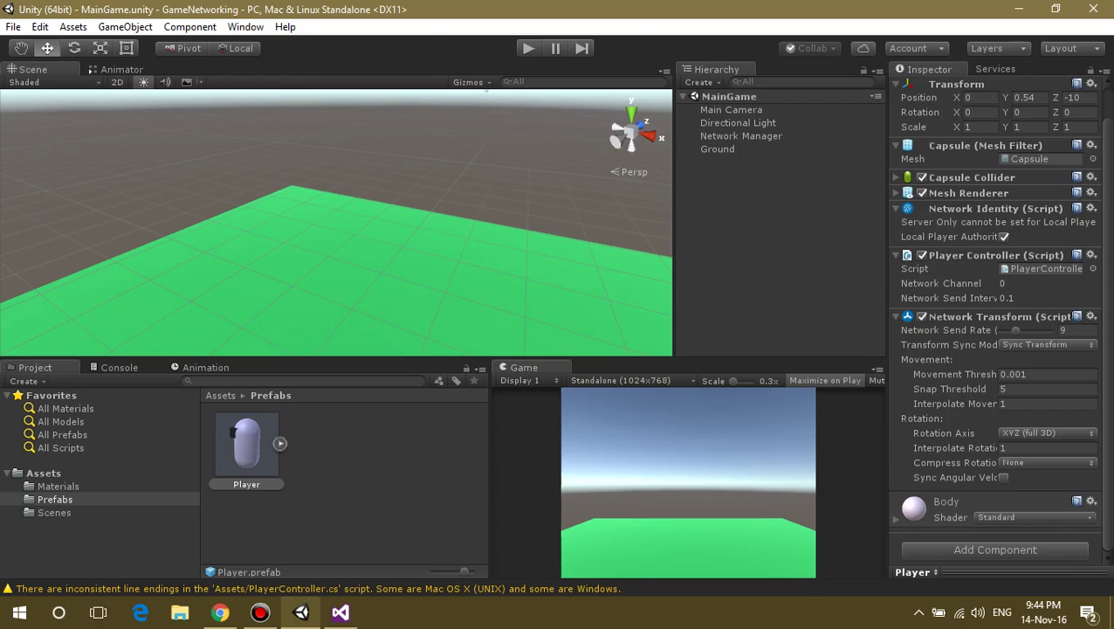
key(alt+Tab)
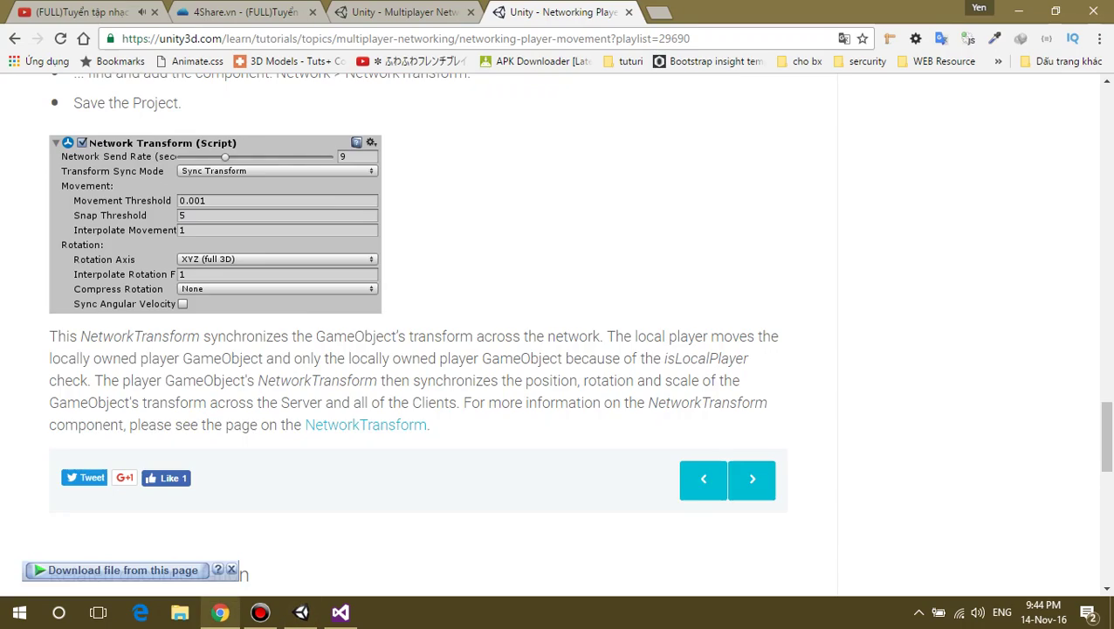
scroll(416, 331, down, 4)
scroll(417, 331, up, 3)
scroll(958, 190, up, 10)
scroll(958, 189, up, 10)
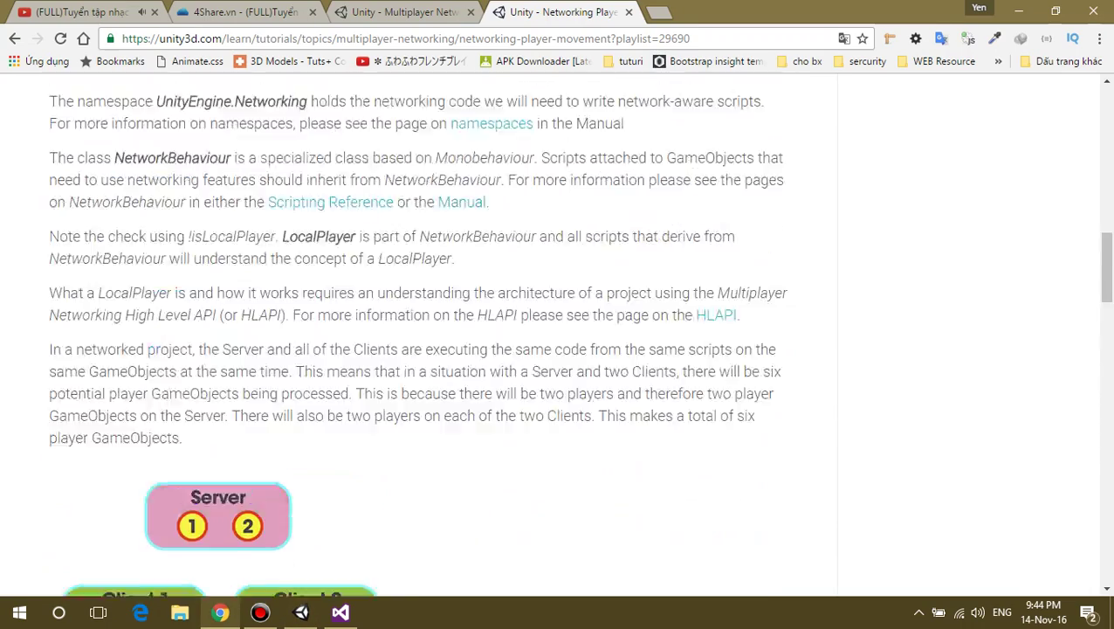
scroll(958, 190, up, 10)
scroll(957, 190, up, 3)
scroll(953, 282, up, 2)
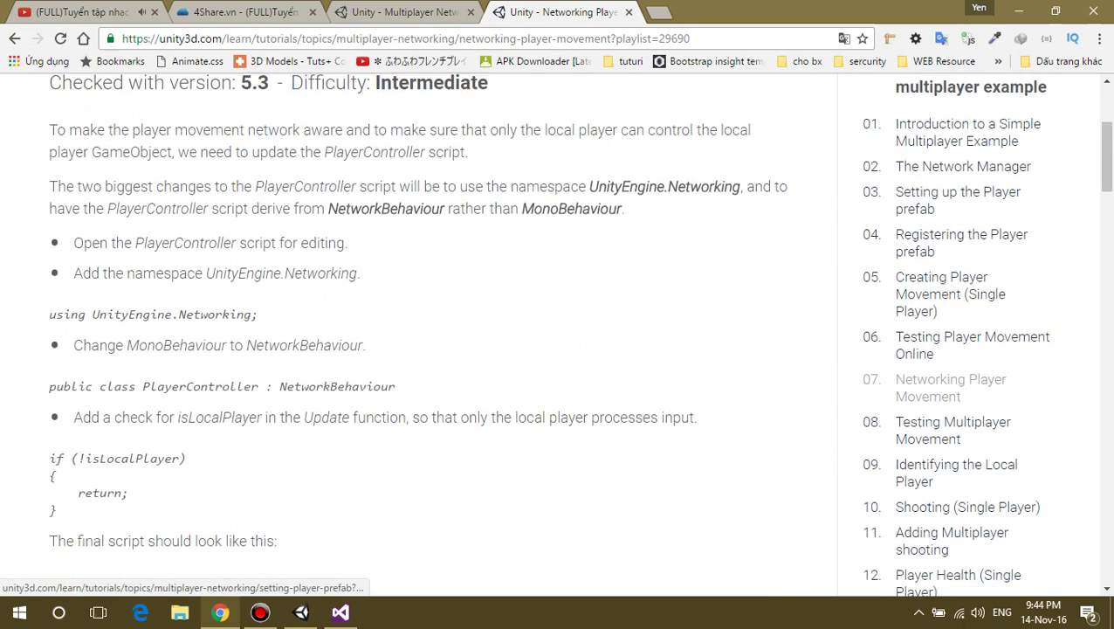
scroll(952, 282, down, 2)
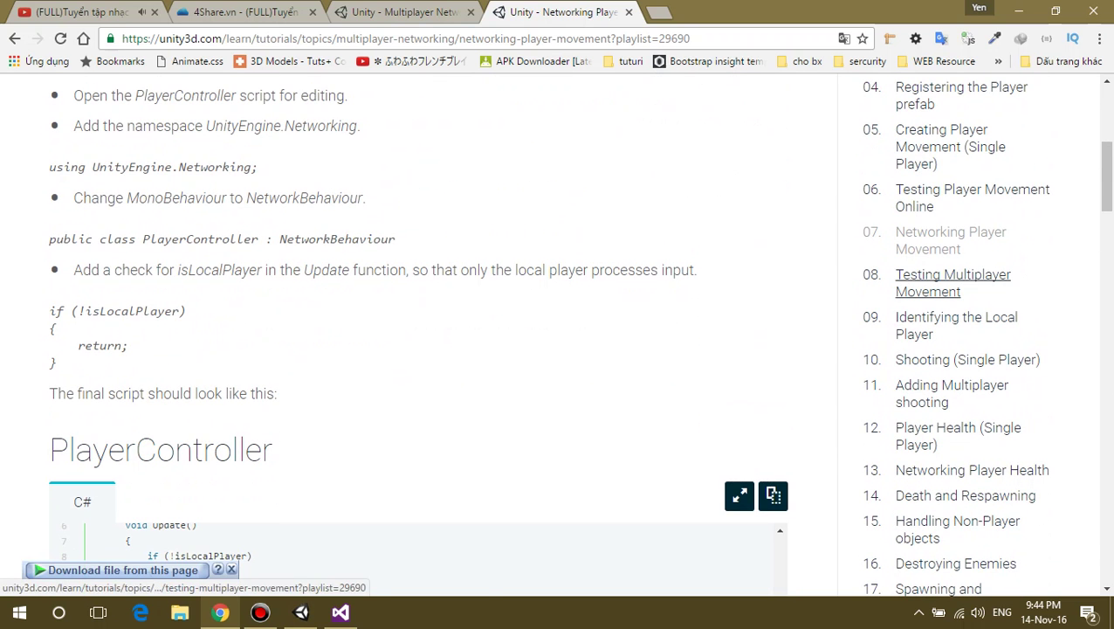
Open the Testing Multiplayer Movement lesson, highlight its standalone-build step, and show the desktop.
click(952, 282)
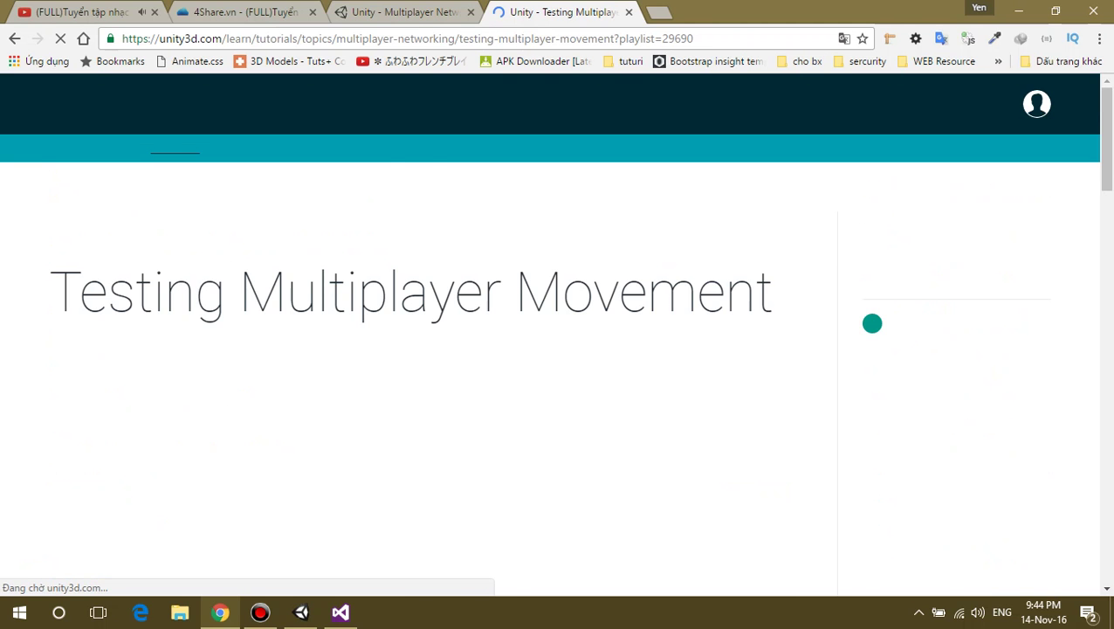
scroll(548, 332, down, 3)
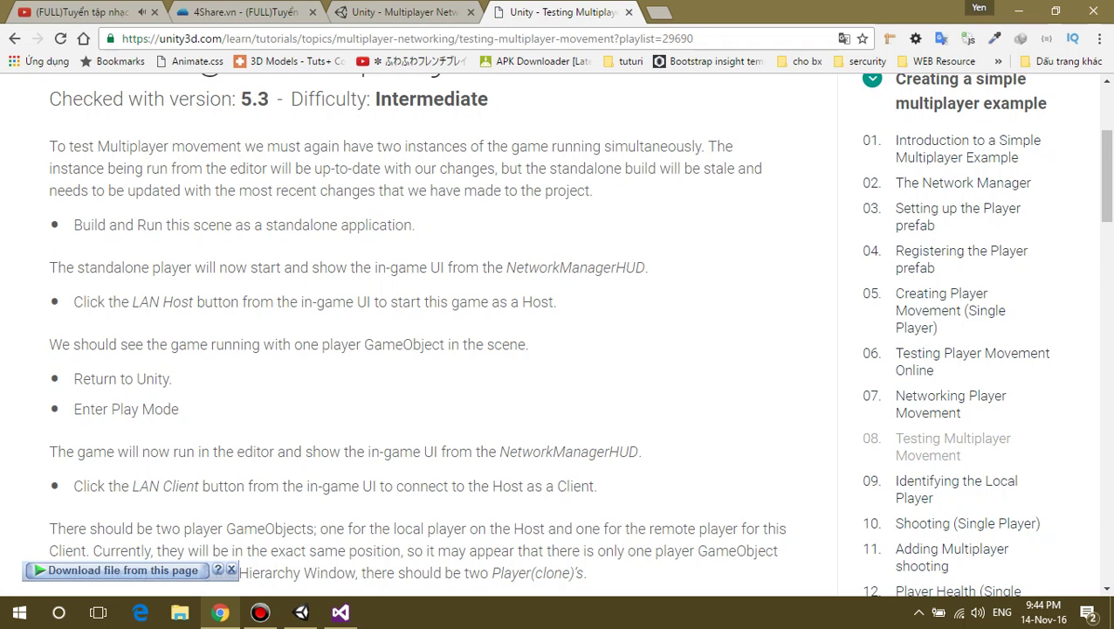
drag(82, 225, 416, 224)
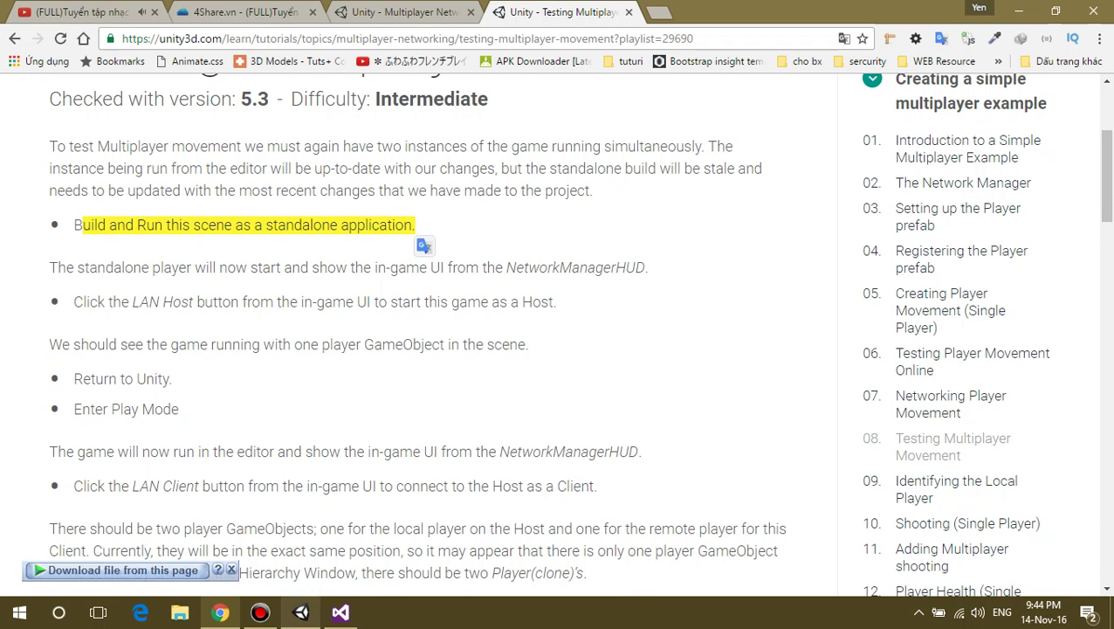
key(alt+Tab)
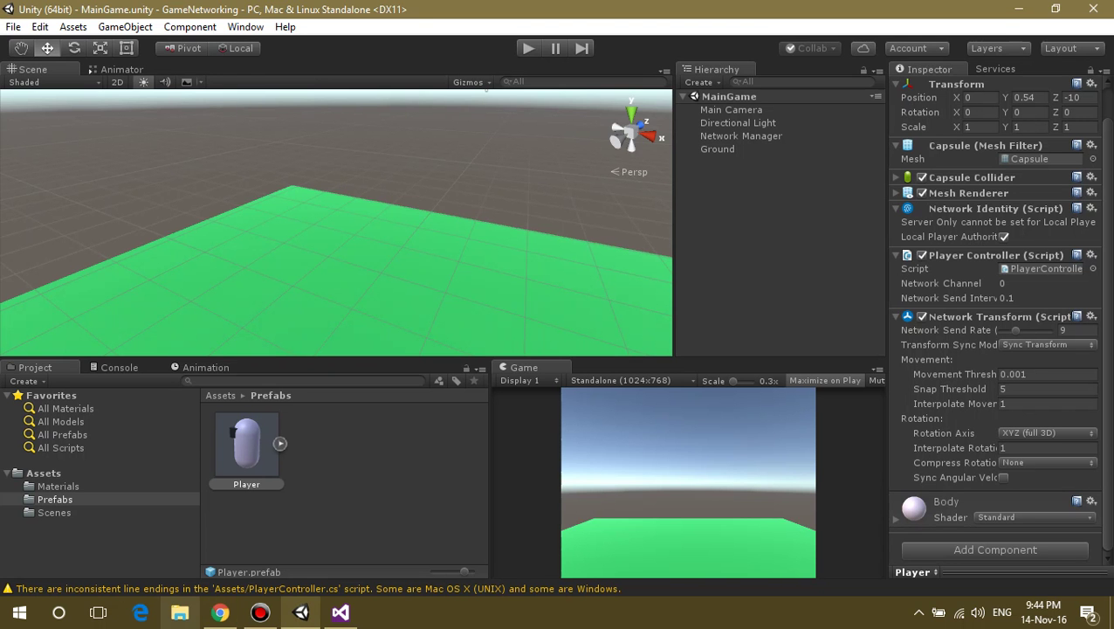
key(super+d)
Delete the old testclient and testclient_Data build items from the desktop.
click(214, 123)
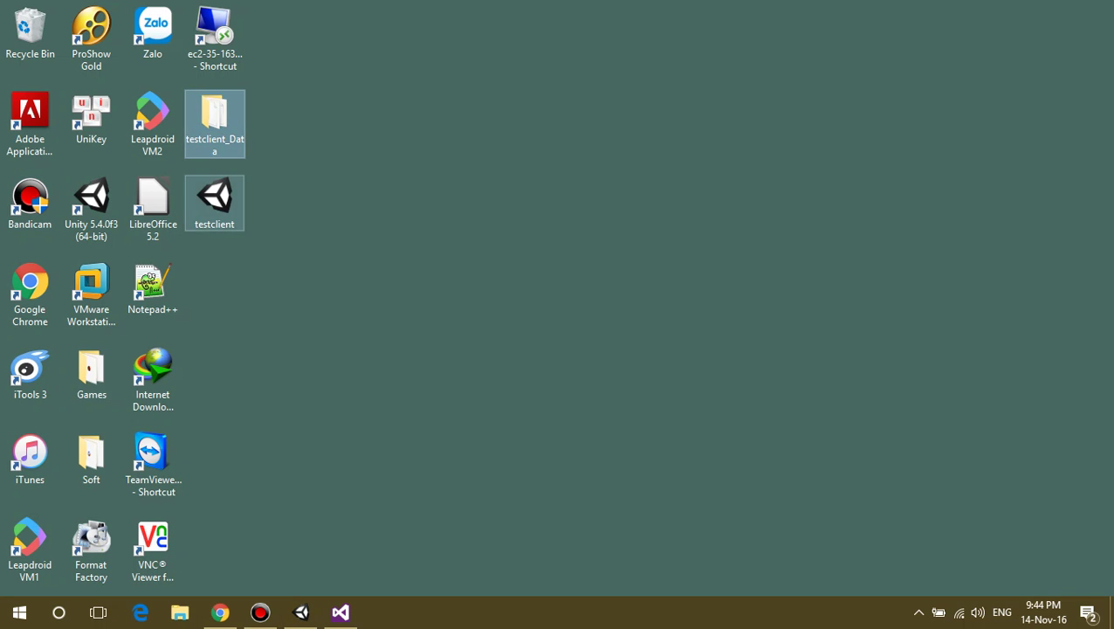
drag(279, 261, 203, 124)
right_click(202, 119)
click(244, 371)
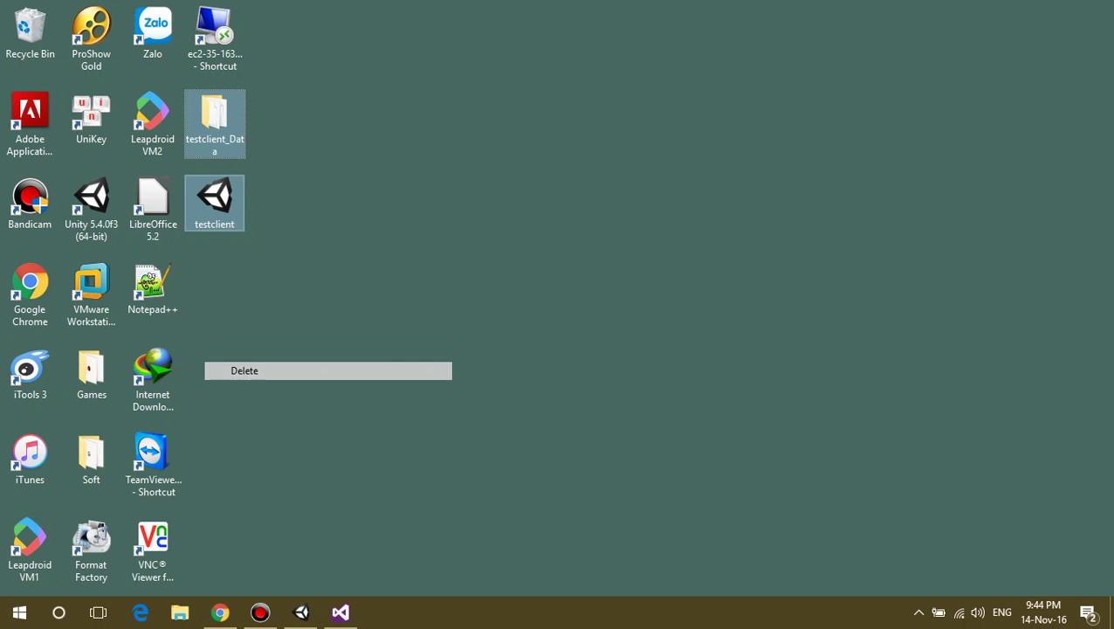
Build the scene from Build Settings as a standalone player named testclient on the Desktop.
click(300, 611)
click(13, 26)
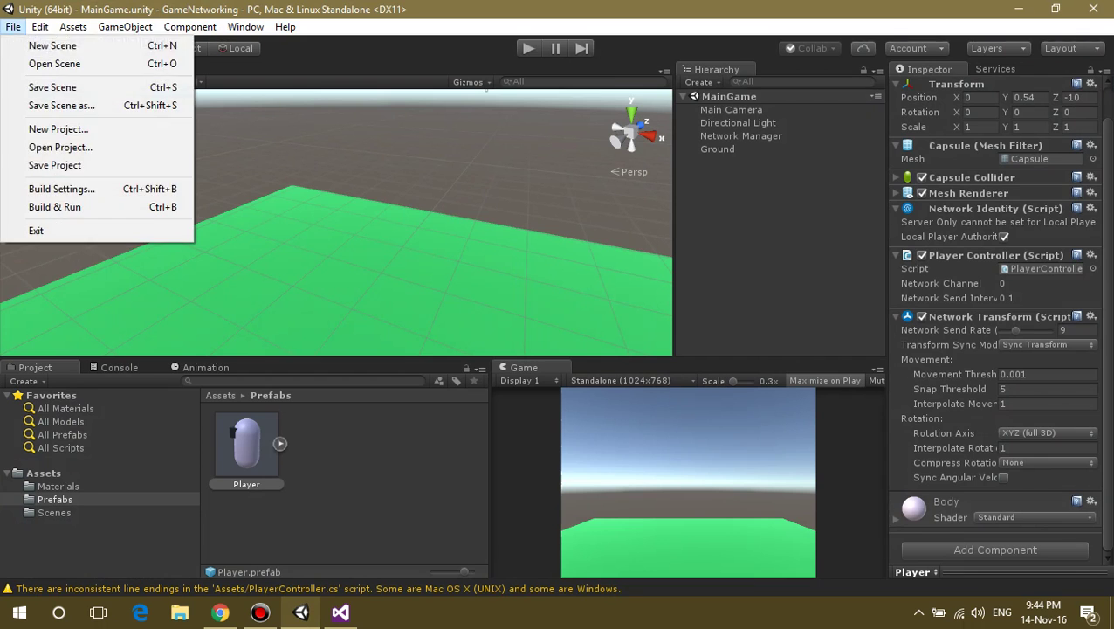
click(62, 189)
click(465, 537)
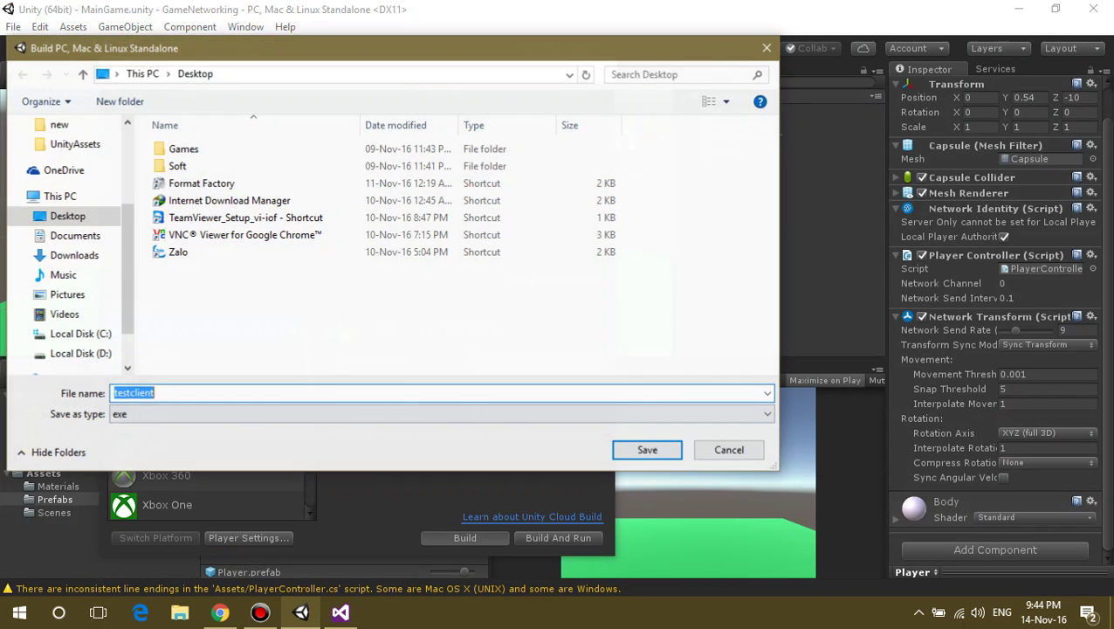
click(647, 449)
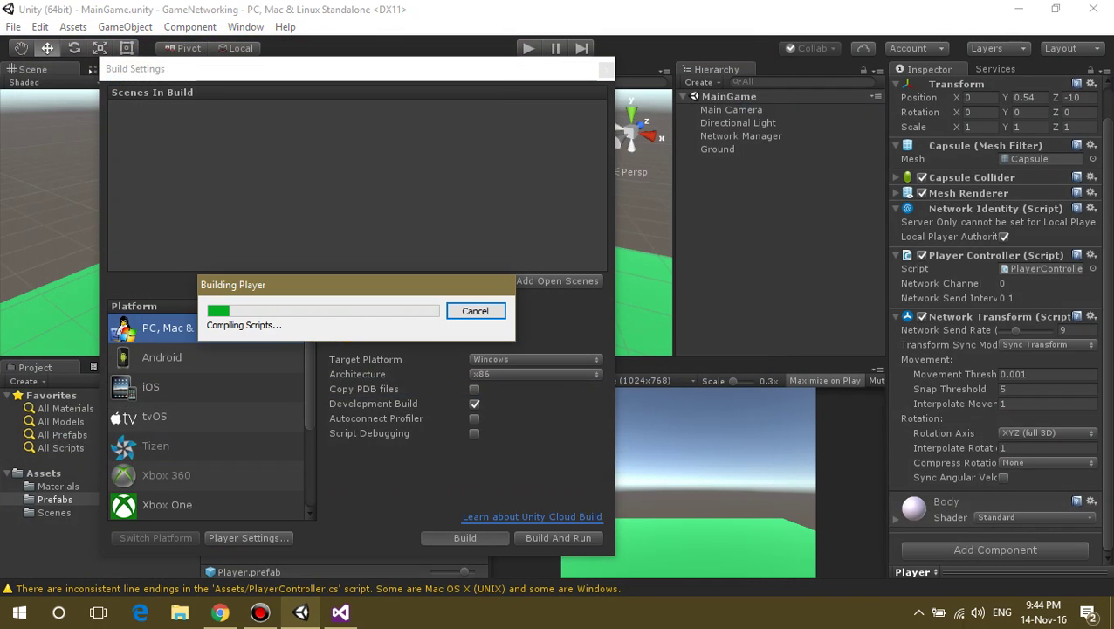
click(221, 611)
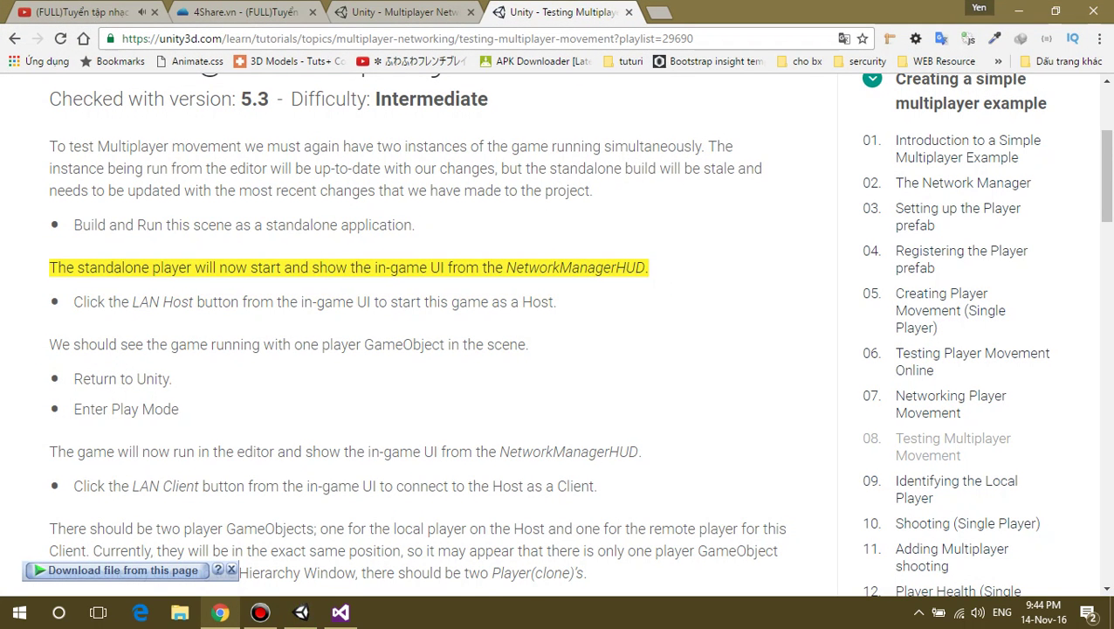
Highlight the LAN Host instruction in the Testing Multiplayer Movement lesson.
drag(74, 302, 260, 301)
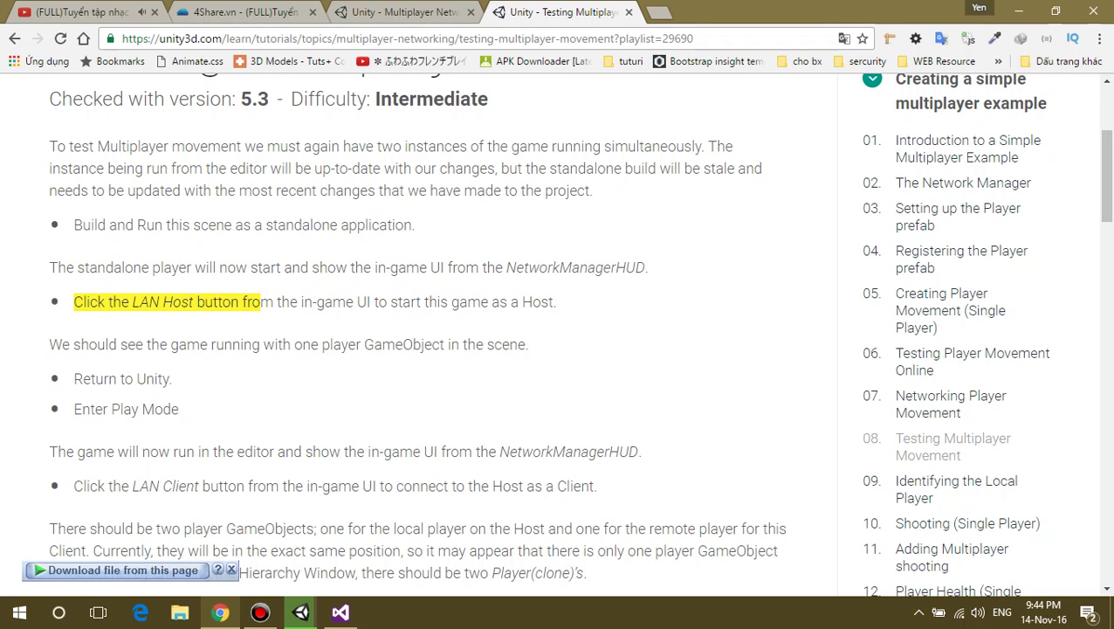
drag(132, 301, 193, 301)
scroll(193, 301, down, 1)
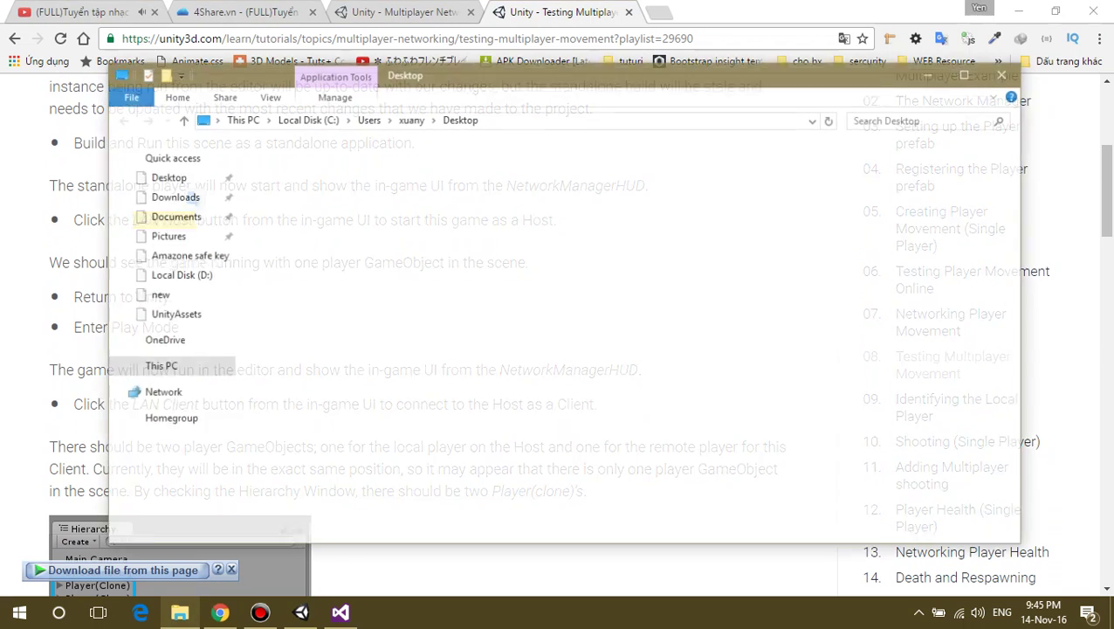
Check the rebuilt testclient in the Desktop folder, close it, and highlight the one-player line.
click(180, 612)
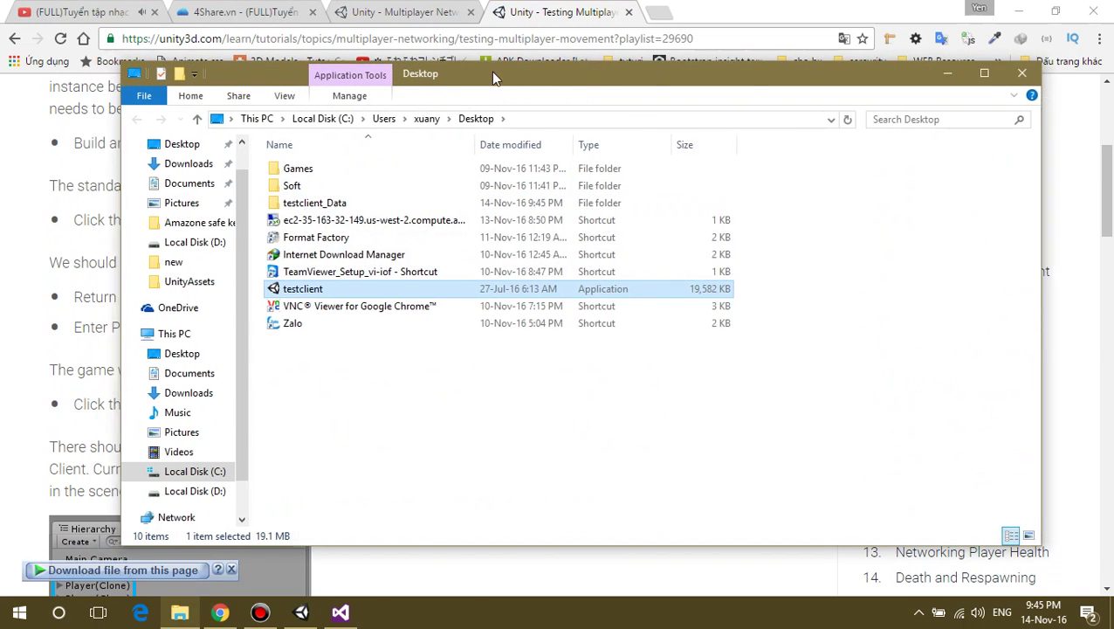
drag(325, 74, 611, 74)
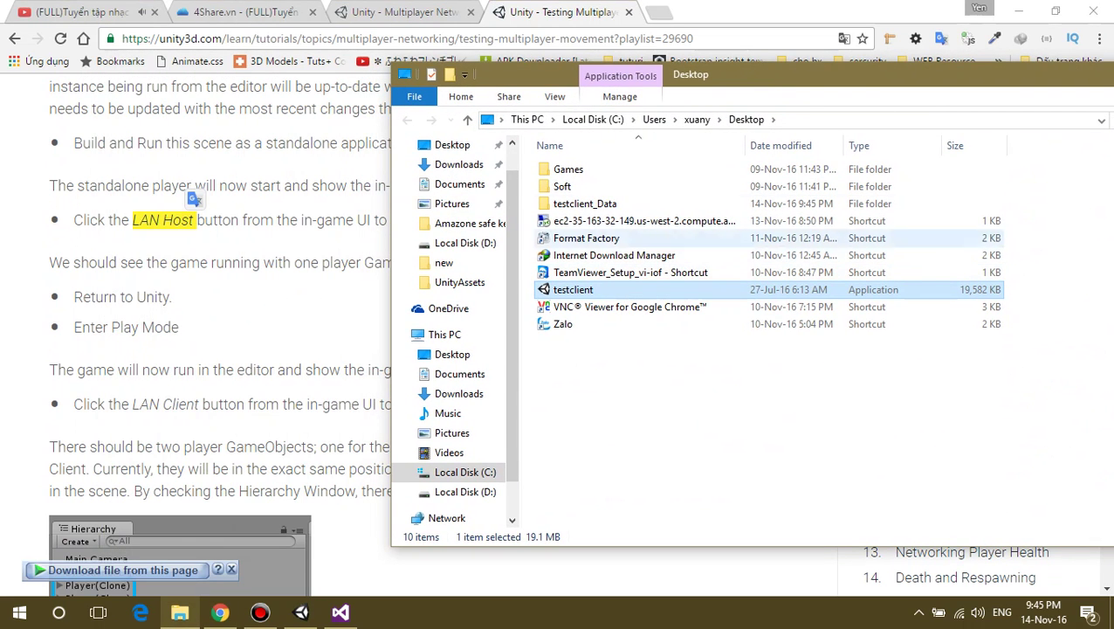
drag(699, 75, 511, 101)
click(1105, 102)
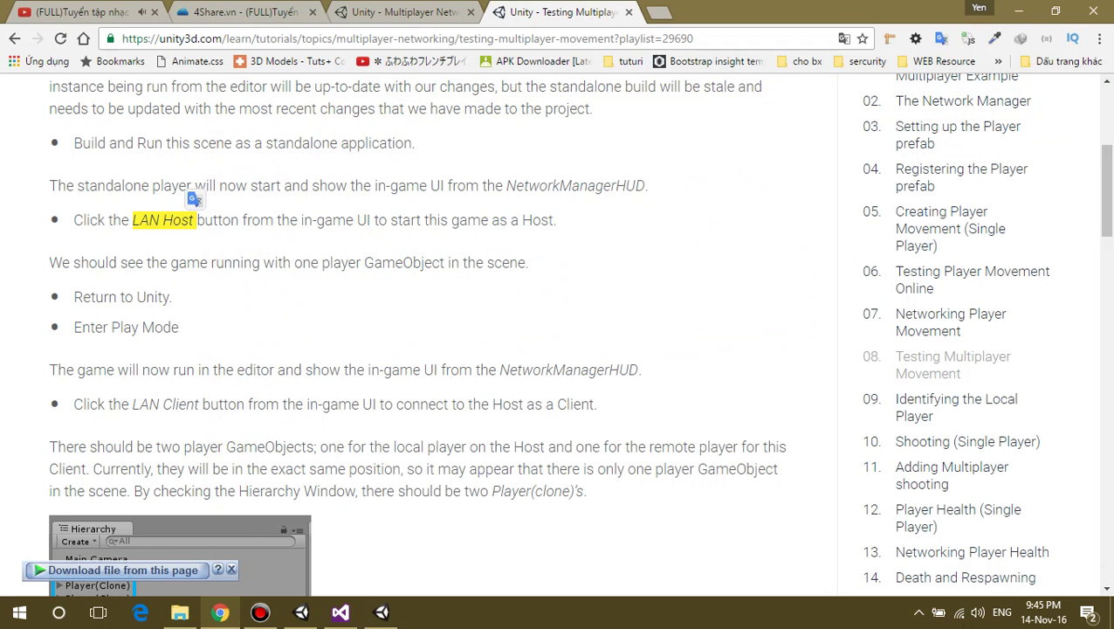
drag(49, 262, 310, 264)
Launch the testclient build, start it as LAN Host, and return to the Unity editor.
click(310, 264)
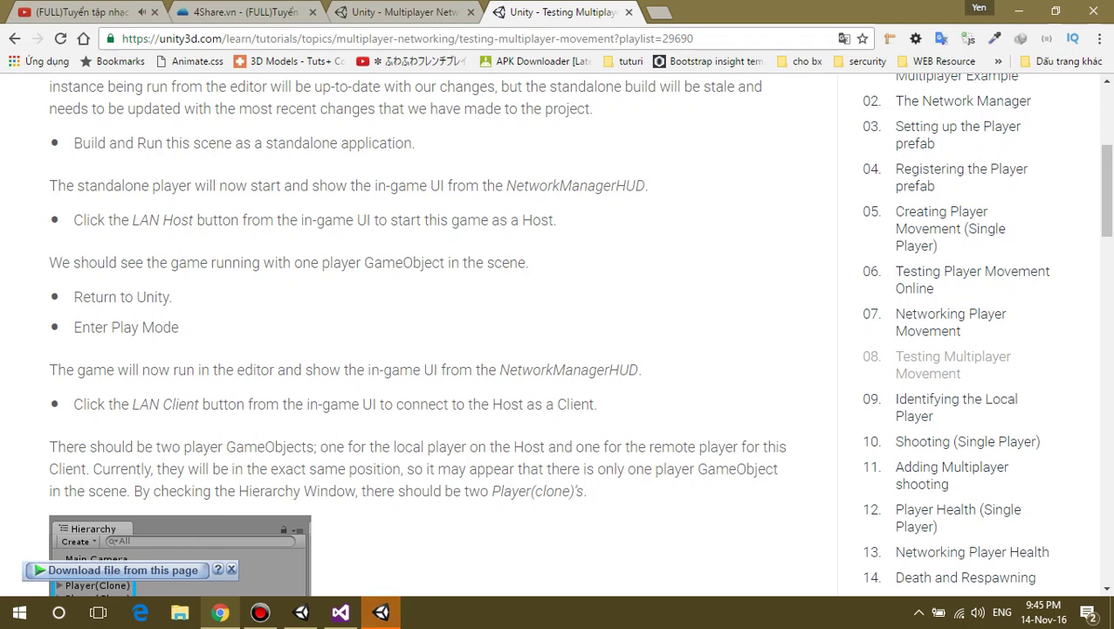
key(Return)
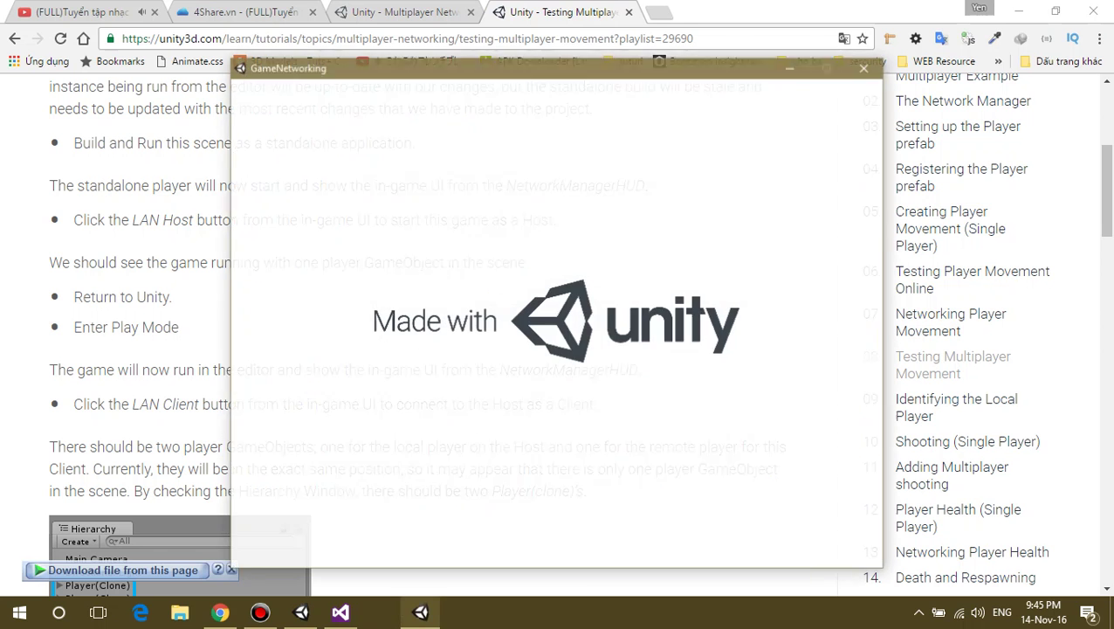
drag(411, 69, 635, 47)
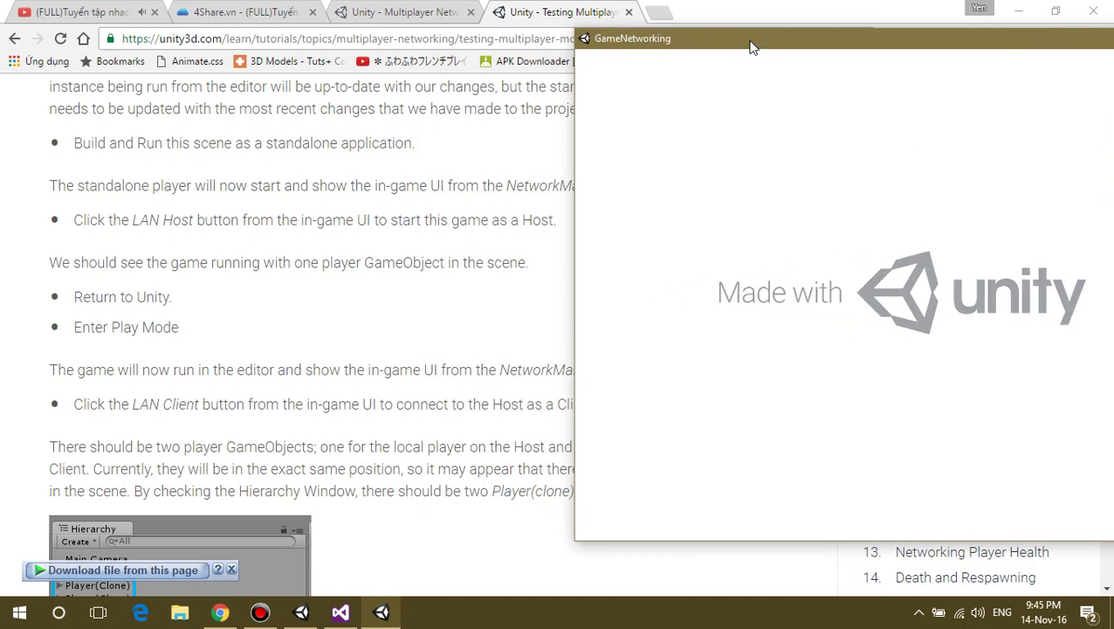
mouse_move(635, 47)
mouse_down()
mouse_move(609, 41)
mouse_move(653, 29)
mouse_up()
click(565, 78)
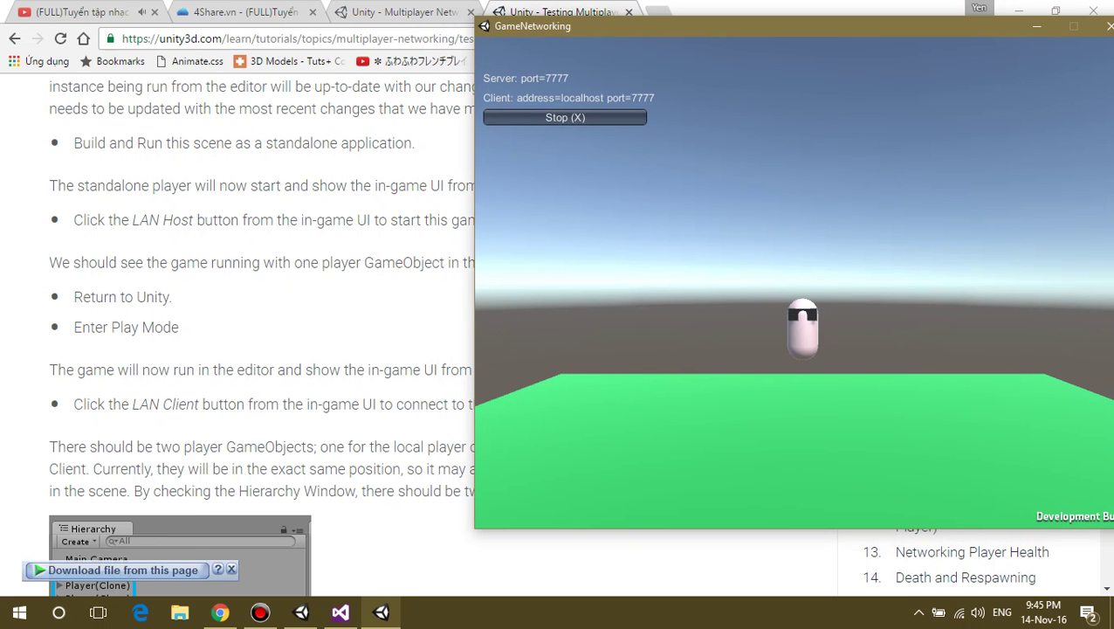
key(alt+Tab)
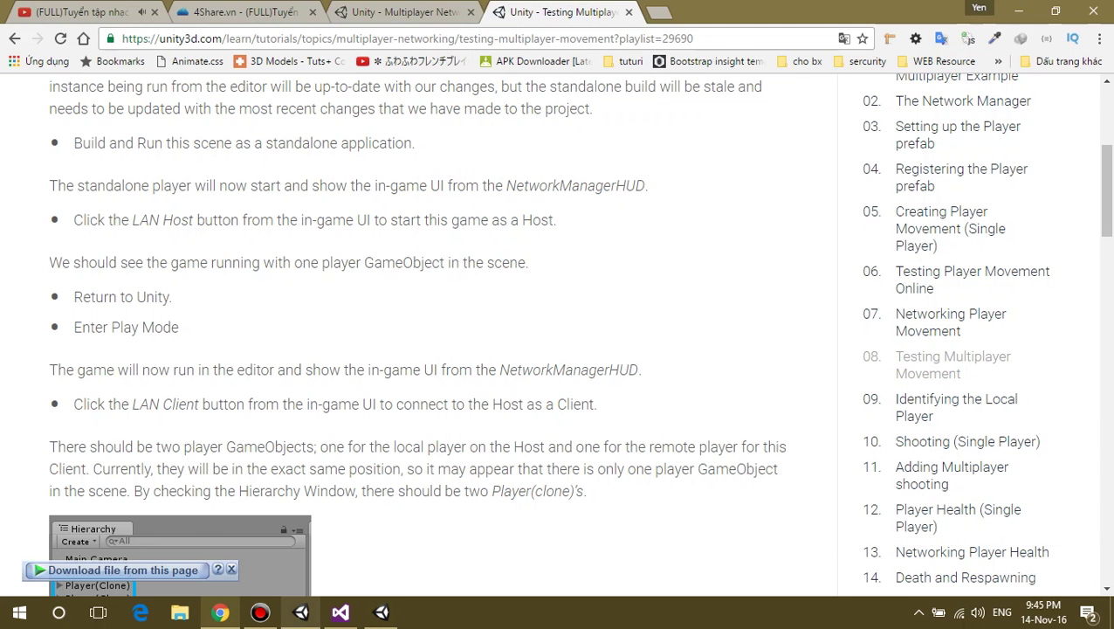
click(300, 611)
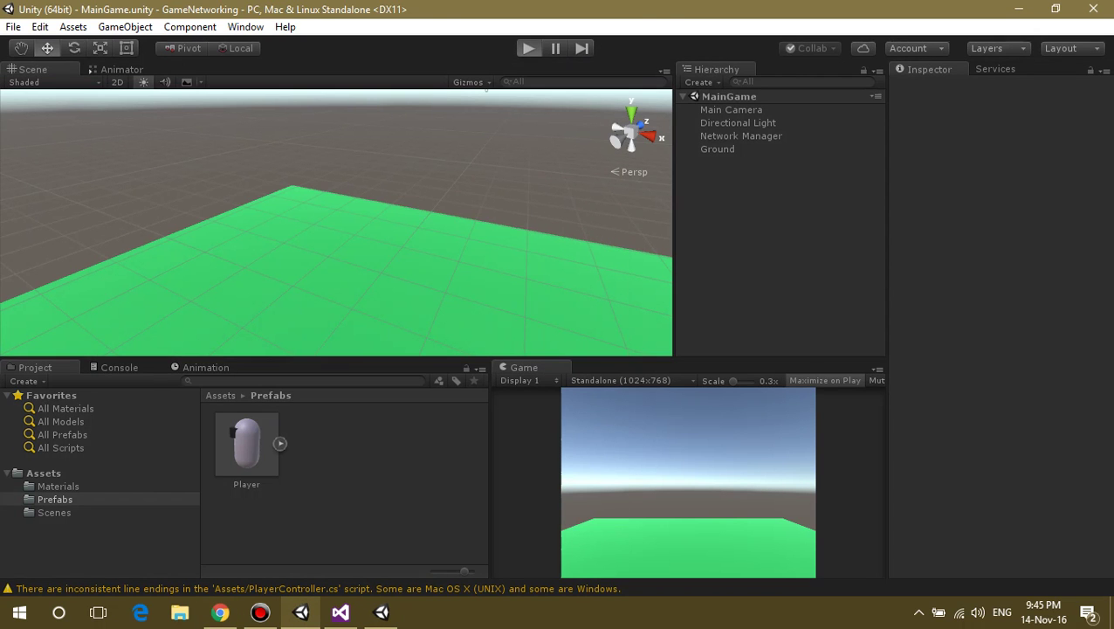
Enter Play Mode, join the localhost host with LAN Client (C), then stop playing.
click(219, 611)
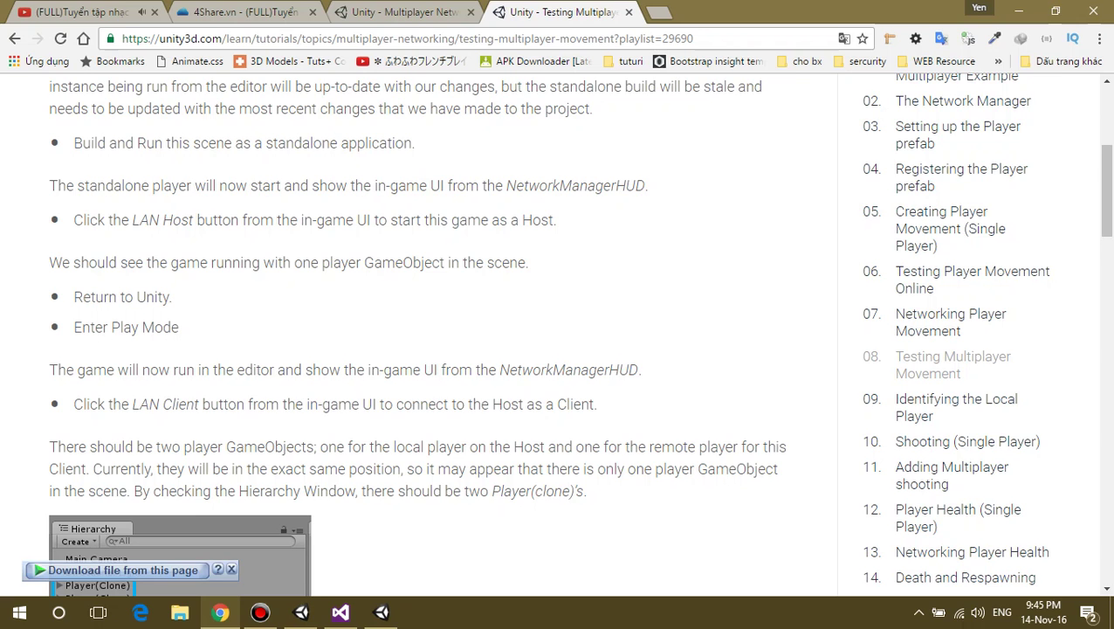
scroll(420, 332, down, 1)
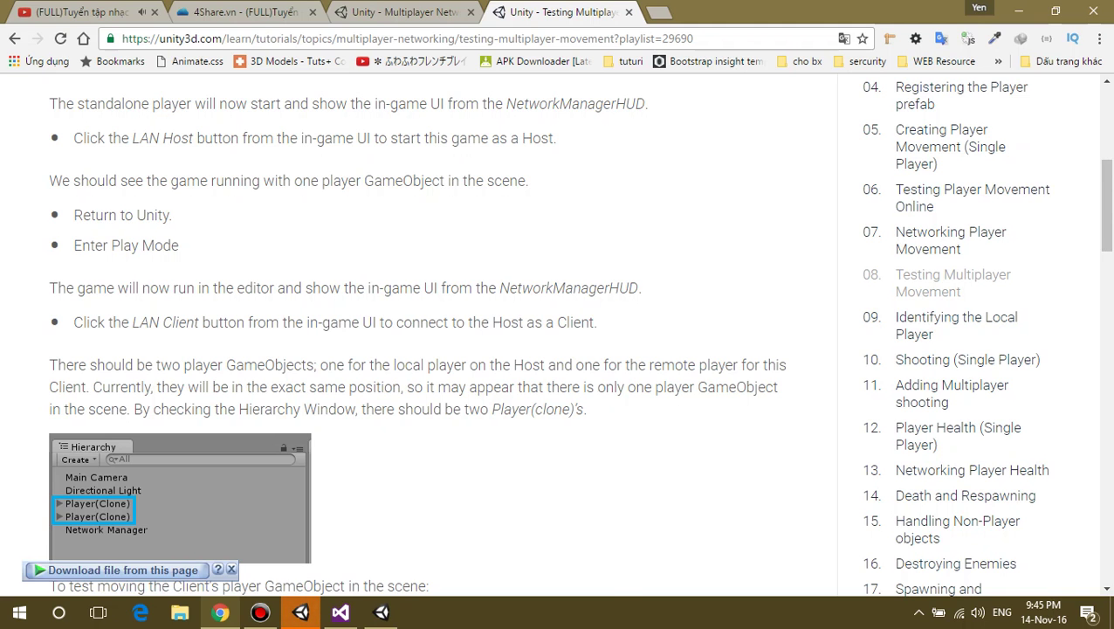
key(alt+Tab)
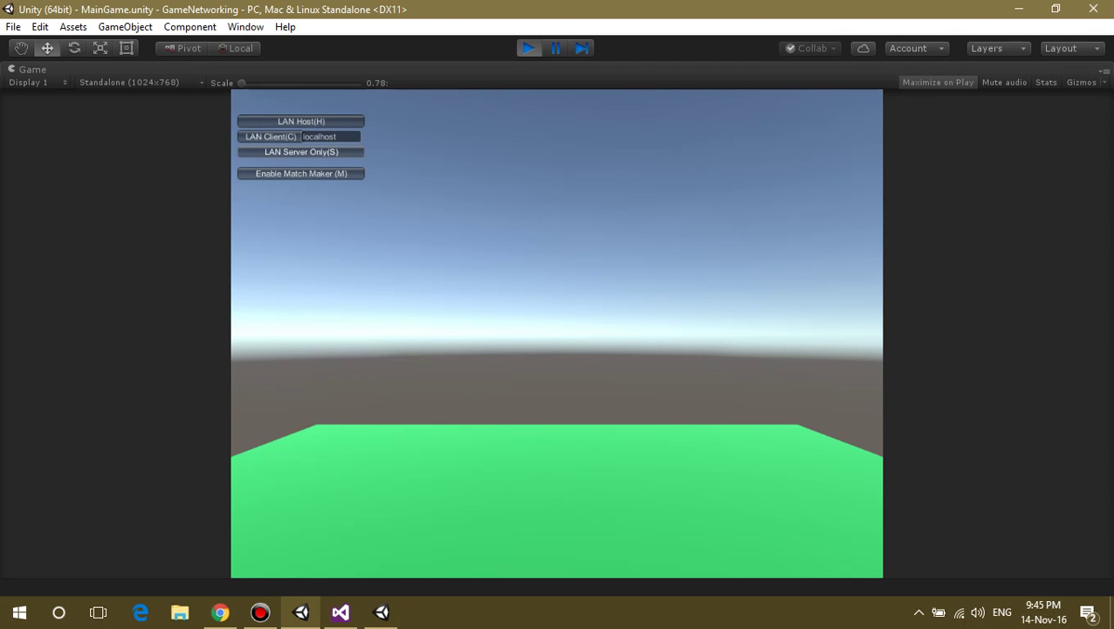
key(c)
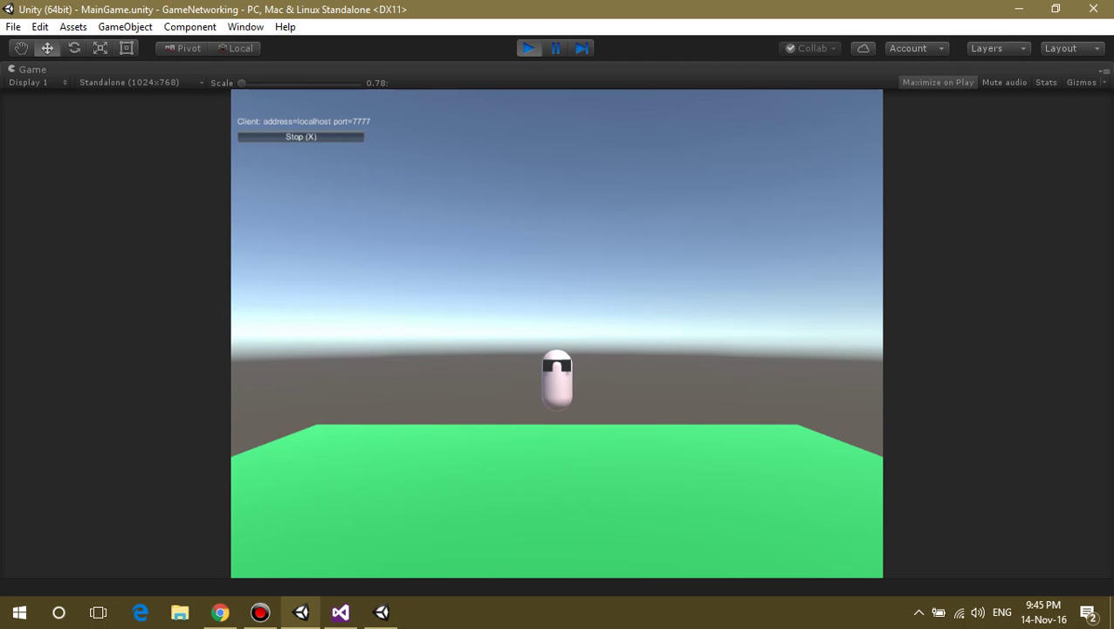
mouse_move(381, 612)
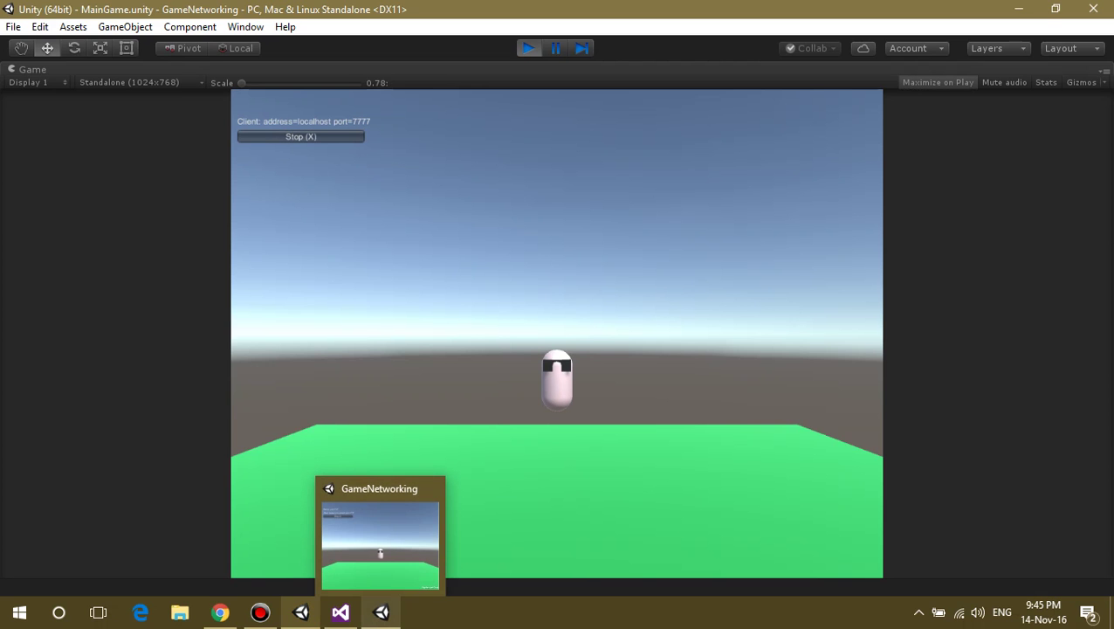
click(220, 611)
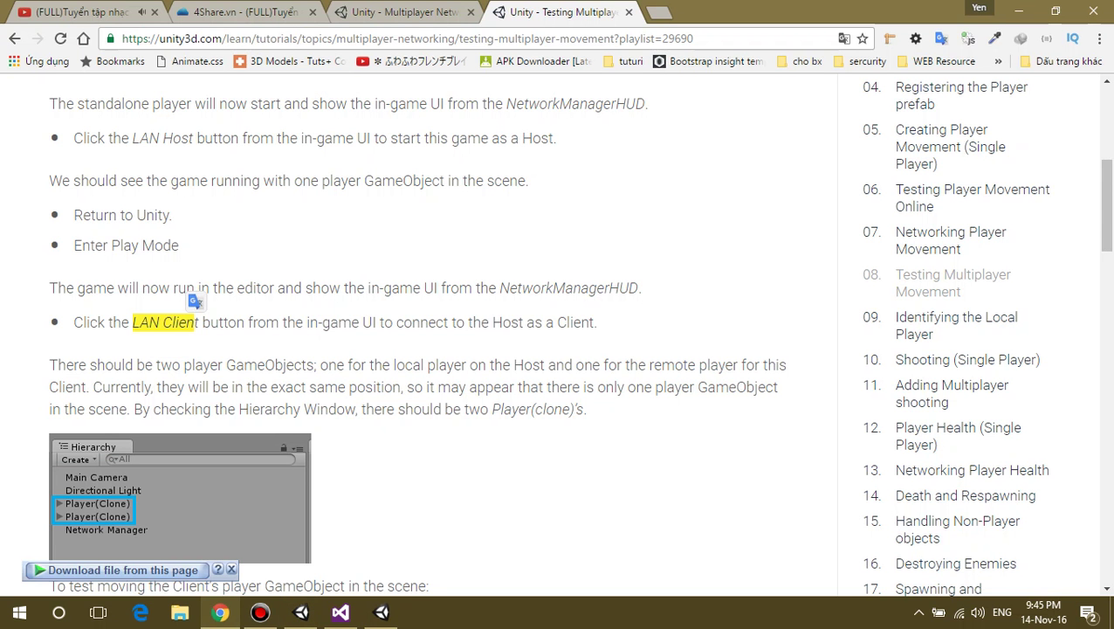
click(381, 612)
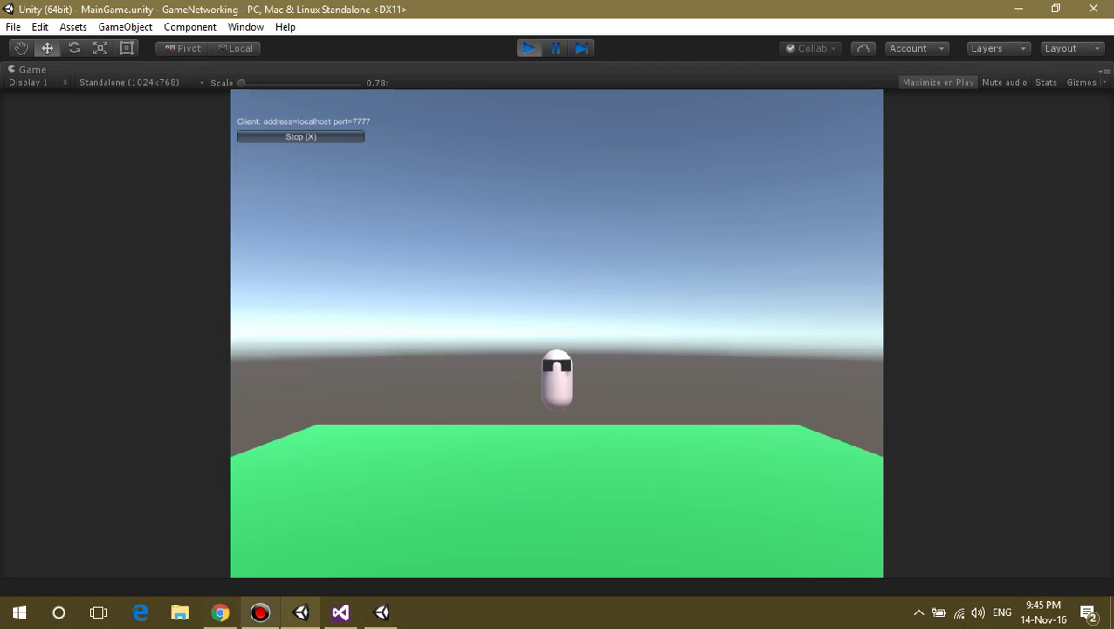
click(220, 611)
scroll(419, 331, down, 2)
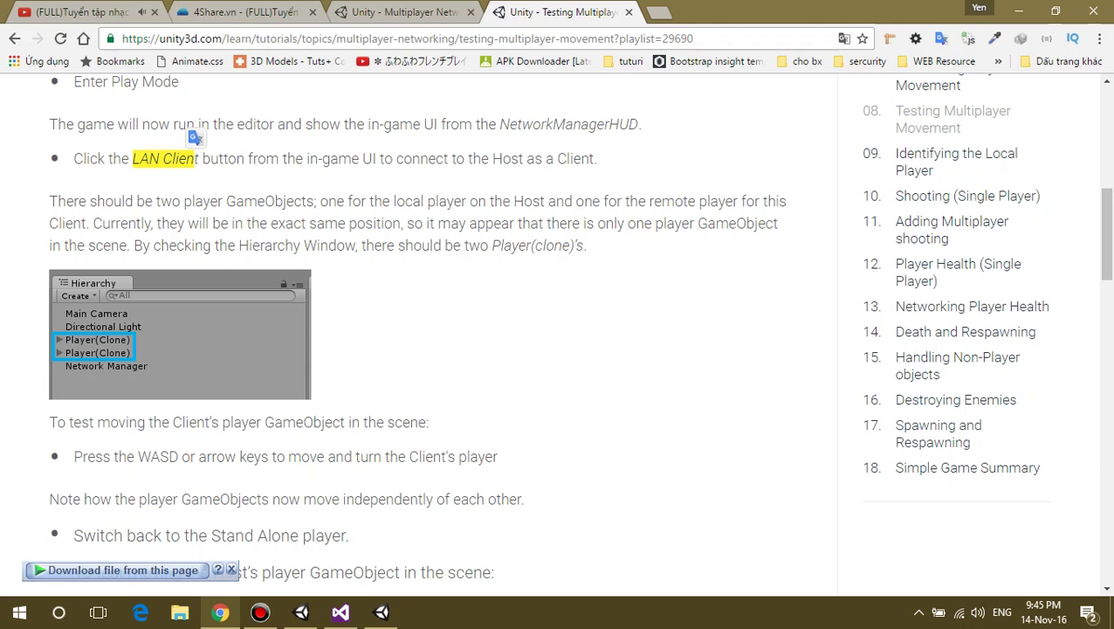
click(300, 611)
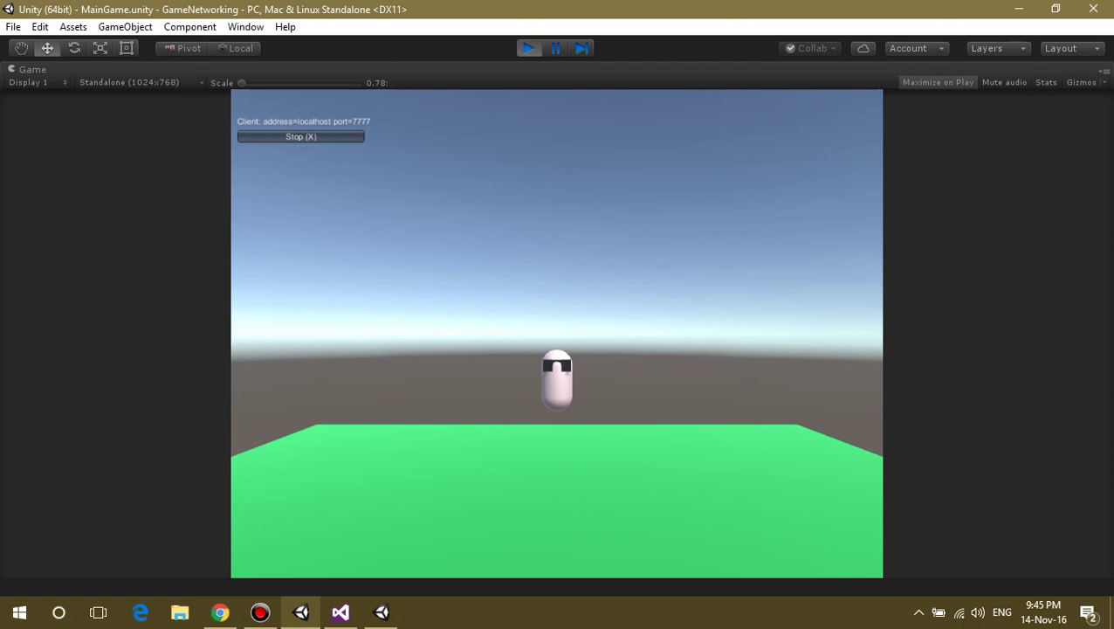
click(529, 48)
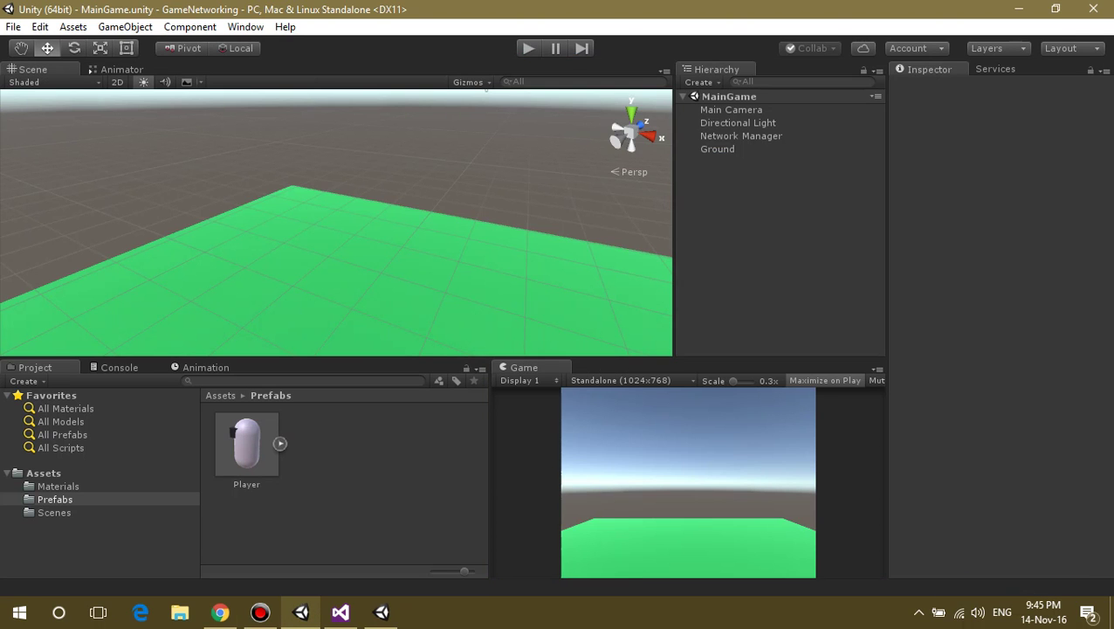
Turn off Maximize on Play, start Play Mode, and dock the Game view over the Scene view.
click(824, 380)
mouse_move(523, 367)
mouse_down()
mouse_move(598, 366)
mouse_move(524, 367)
mouse_up()
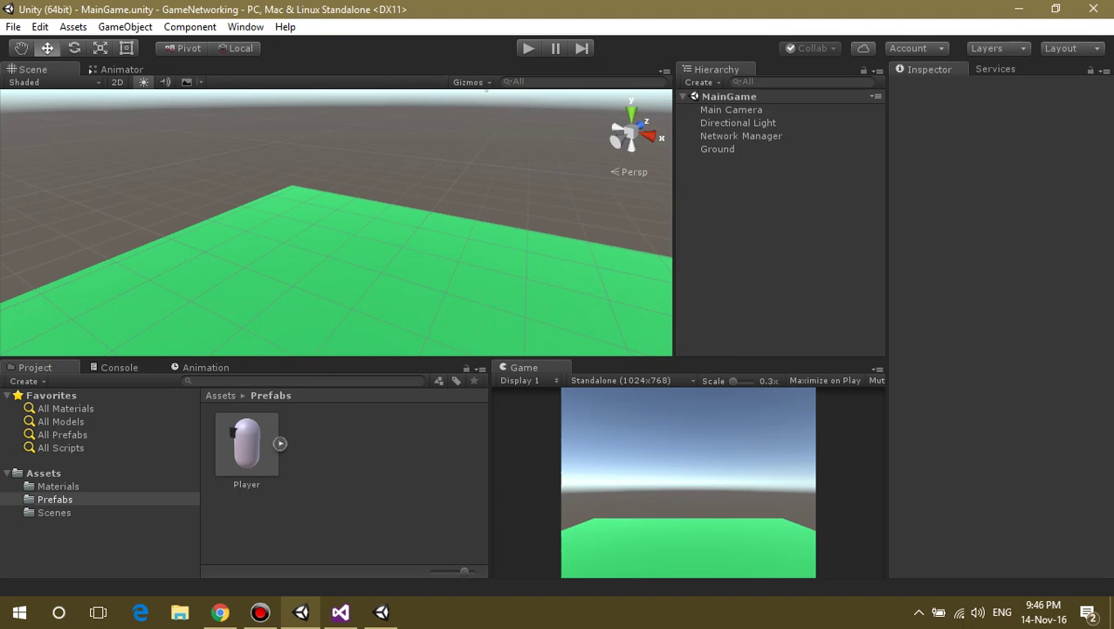
key(ctrl+p)
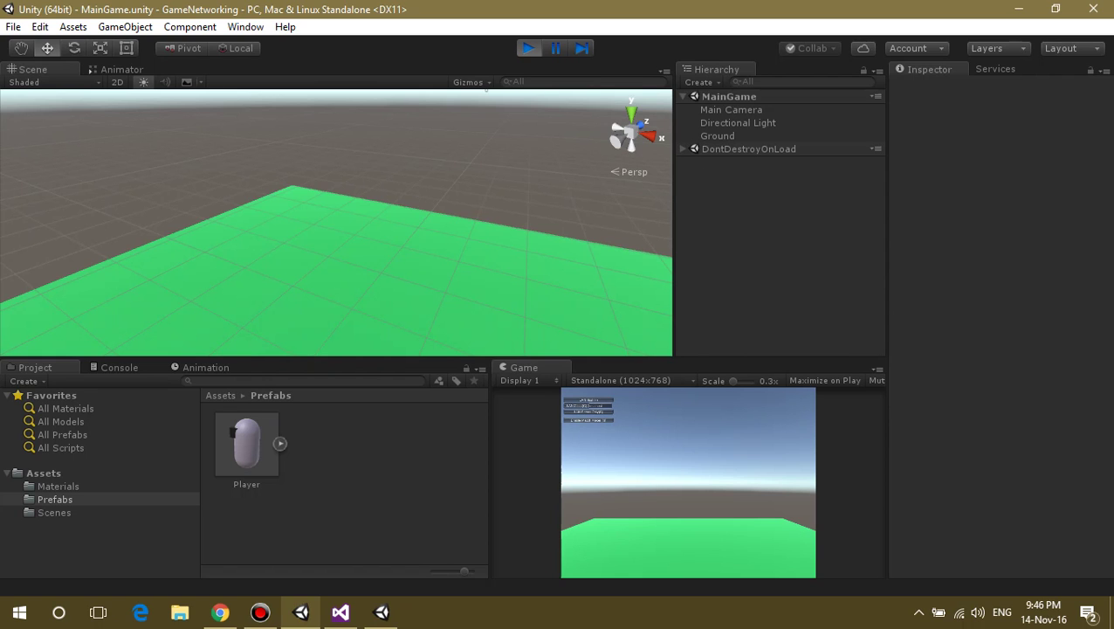
mouse_move(524, 367)
mouse_down()
mouse_move(187, 29)
mouse_move(192, 69)
mouse_up()
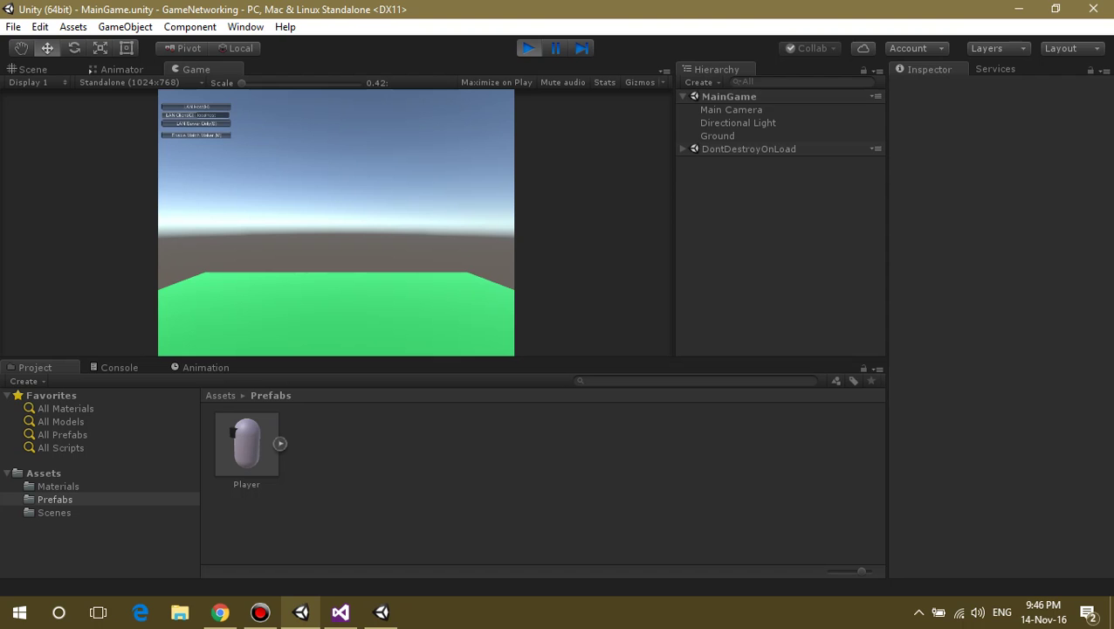
Join the host as LAN Client and inspect both Player(Clone) objects in the Hierarchy.
click(196, 114)
click(732, 161)
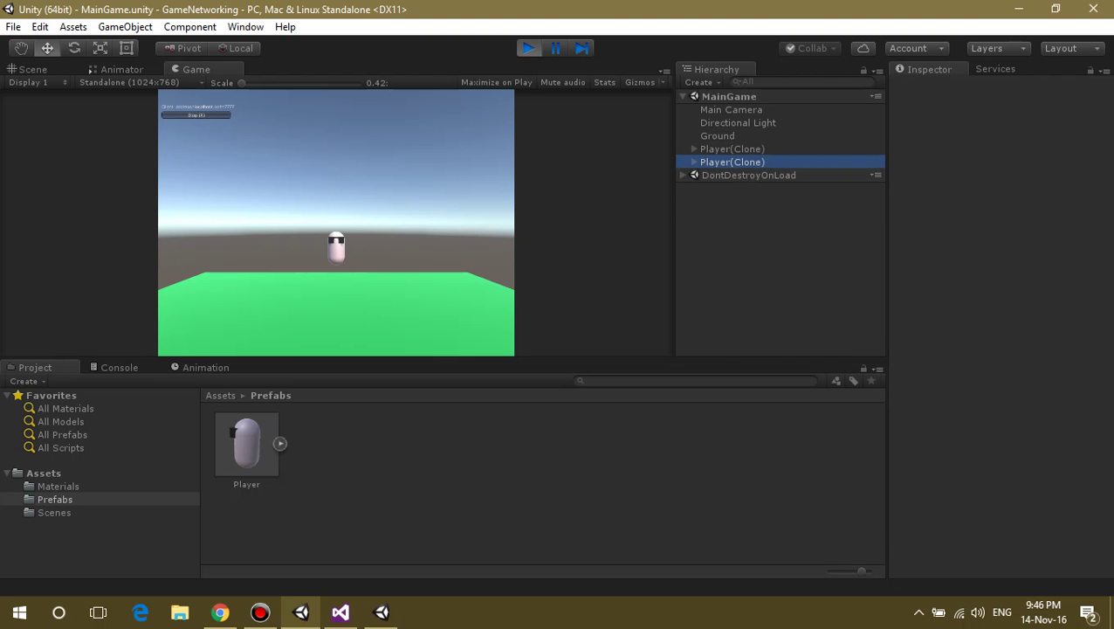
click(732, 148)
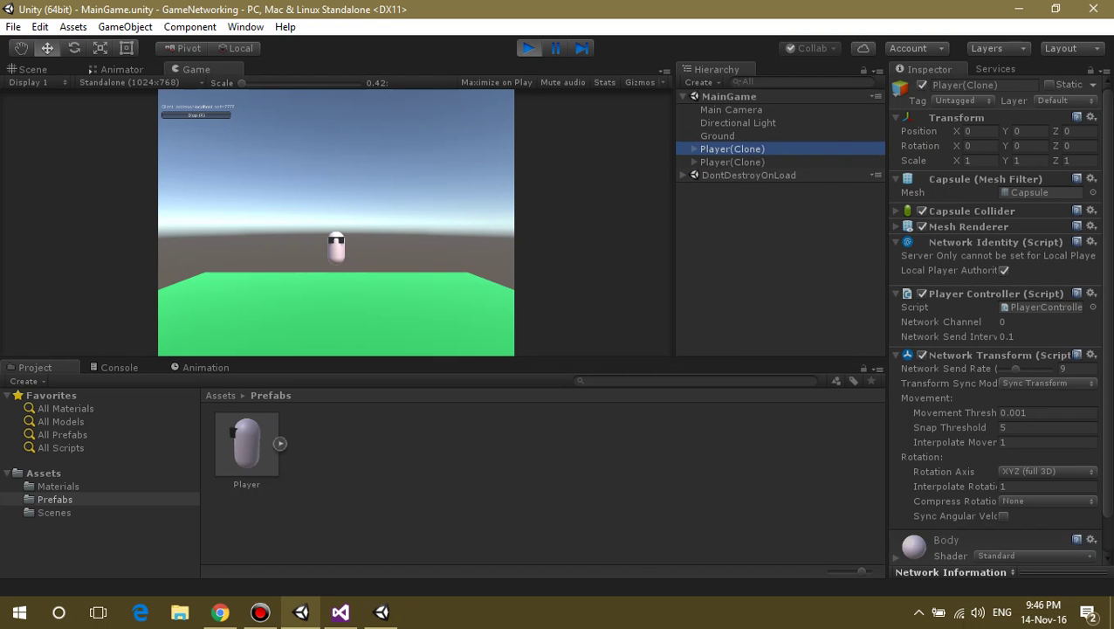
click(732, 162)
click(732, 149)
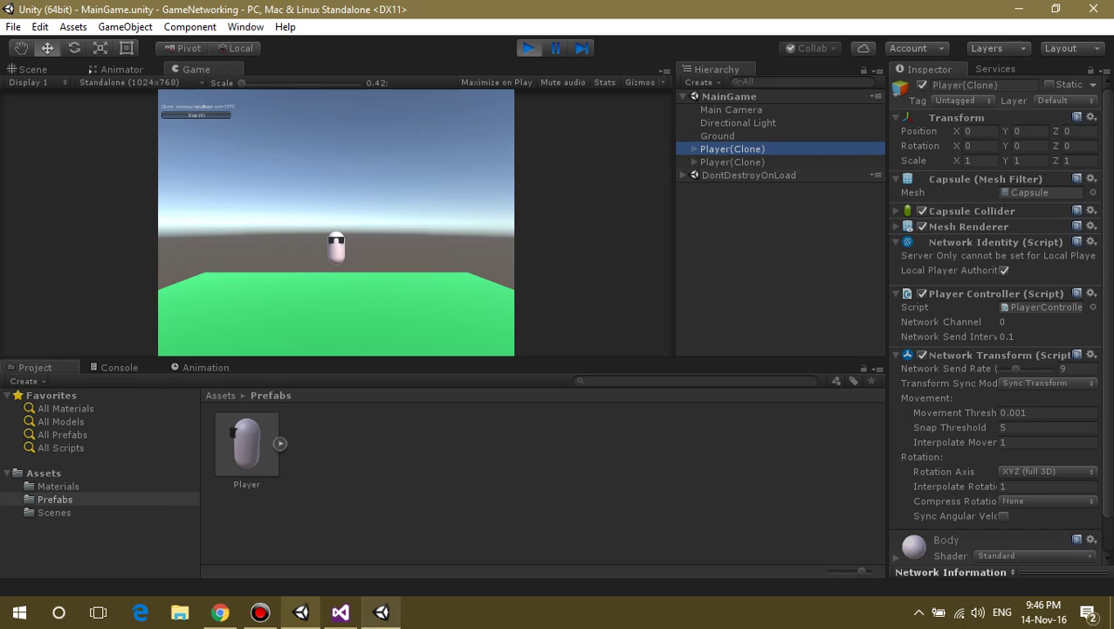
click(220, 611)
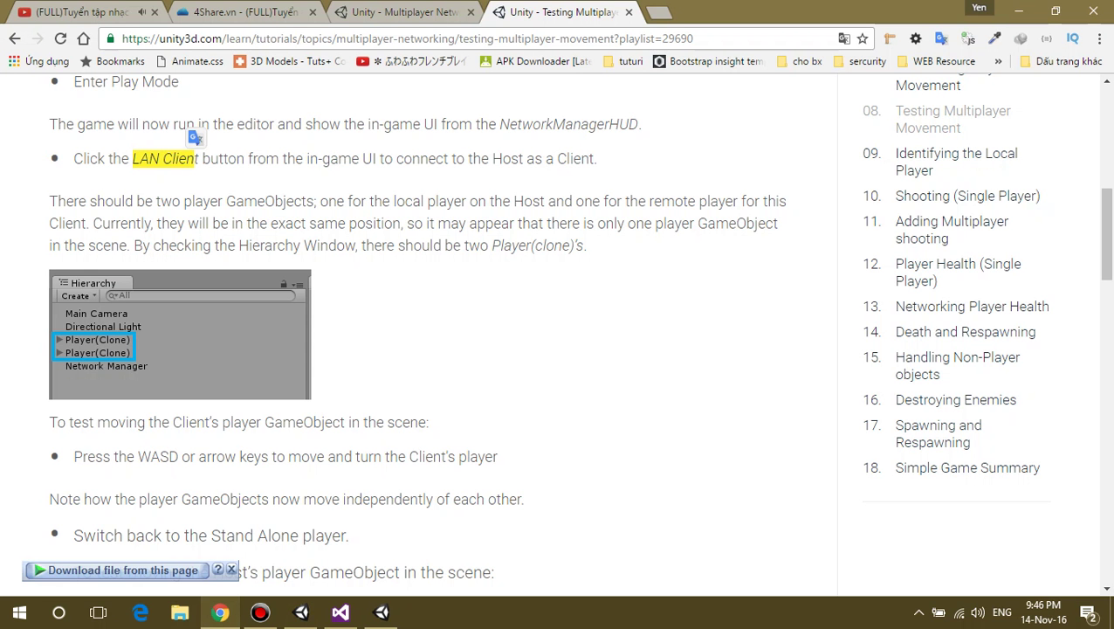
Highlight the tutorial instruction on testing the client's player.
scroll(420, 332, down, 1)
drag(58, 341, 428, 340)
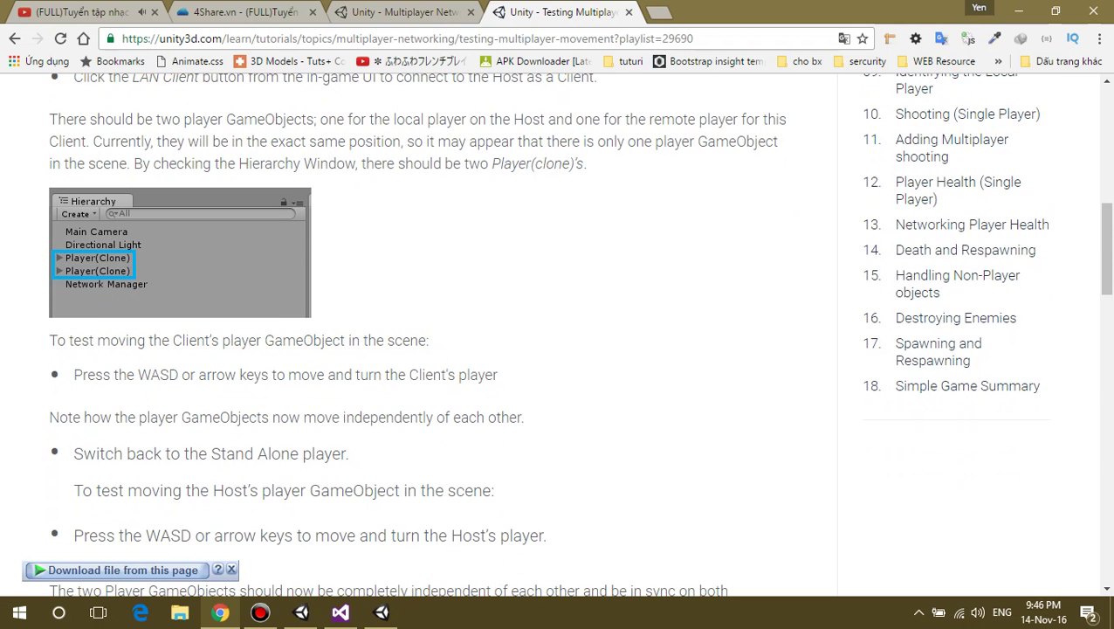
drag(406, 375, 496, 375)
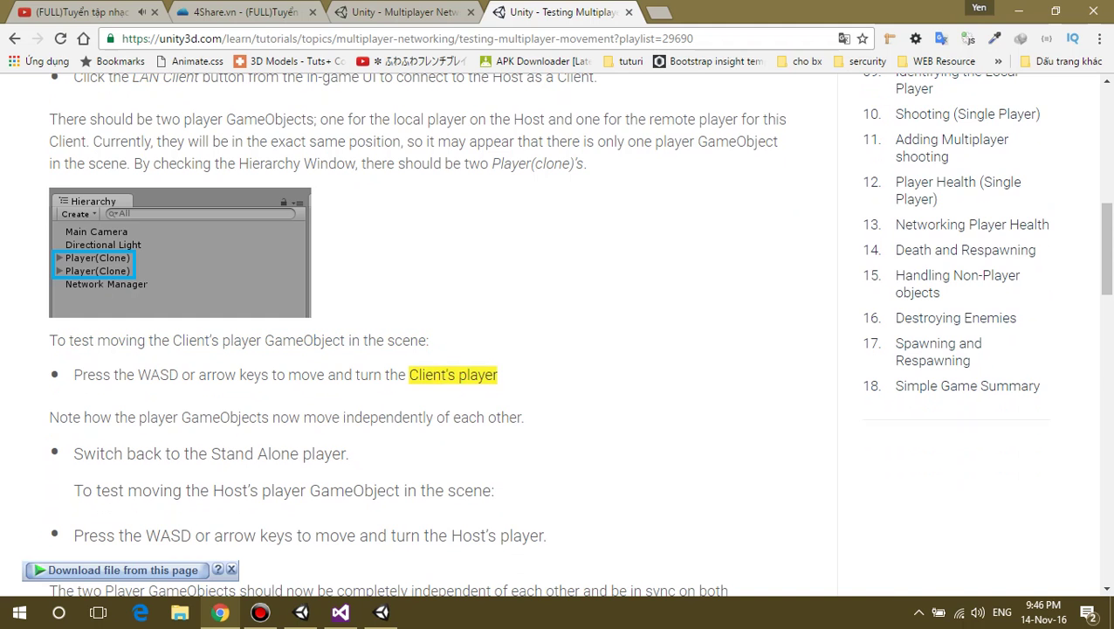
Move the client's capsule left, forward and back with the arrow keys in the editor game.
click(300, 611)
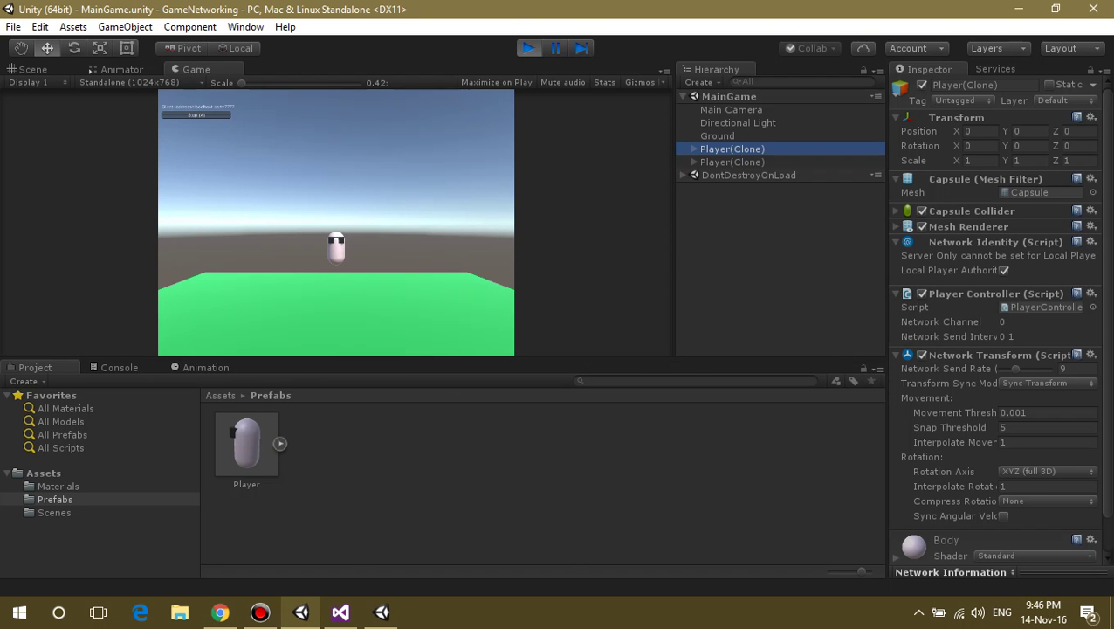
key(Left)
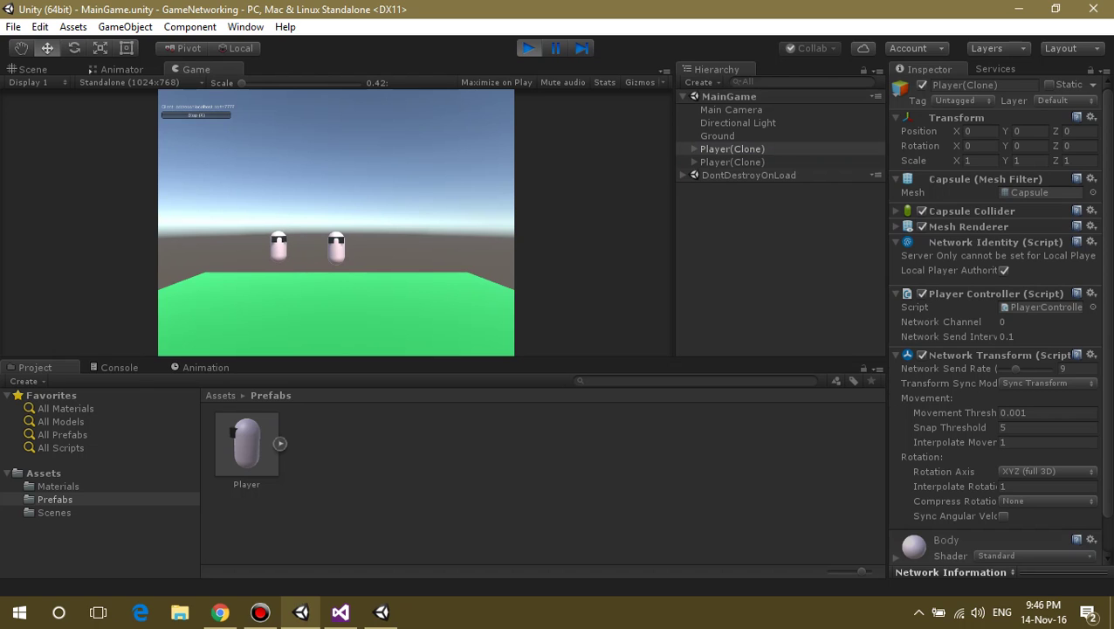
key(Up)
key(Down)
In the standalone host game, drive and turn the host's player around using the arrow keys.
click(381, 611)
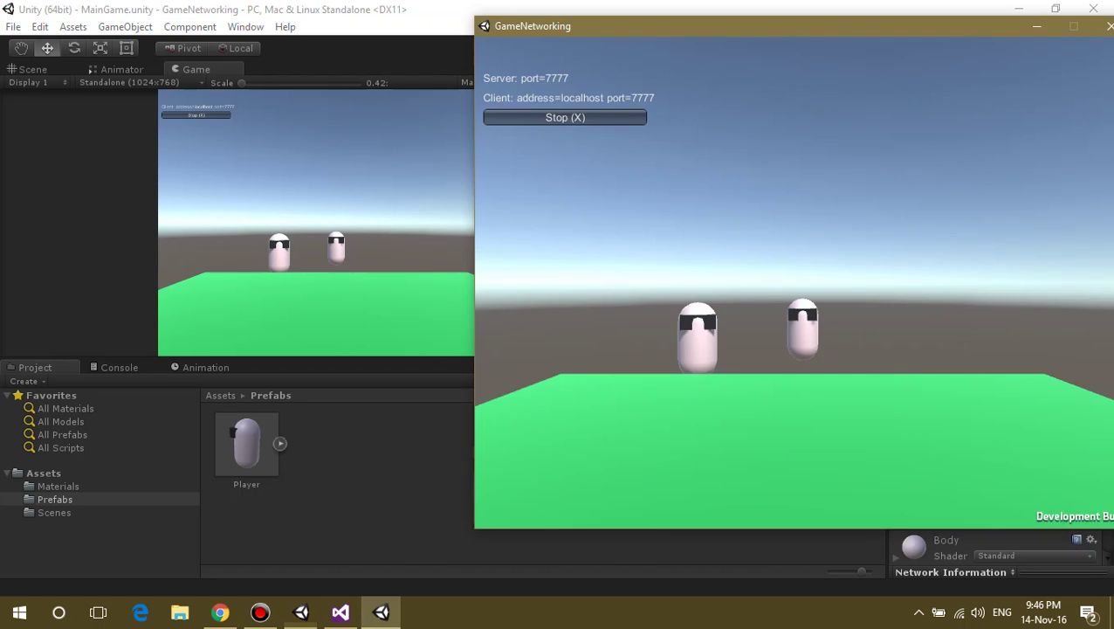
click(380, 611)
click(381, 611)
key(Down)
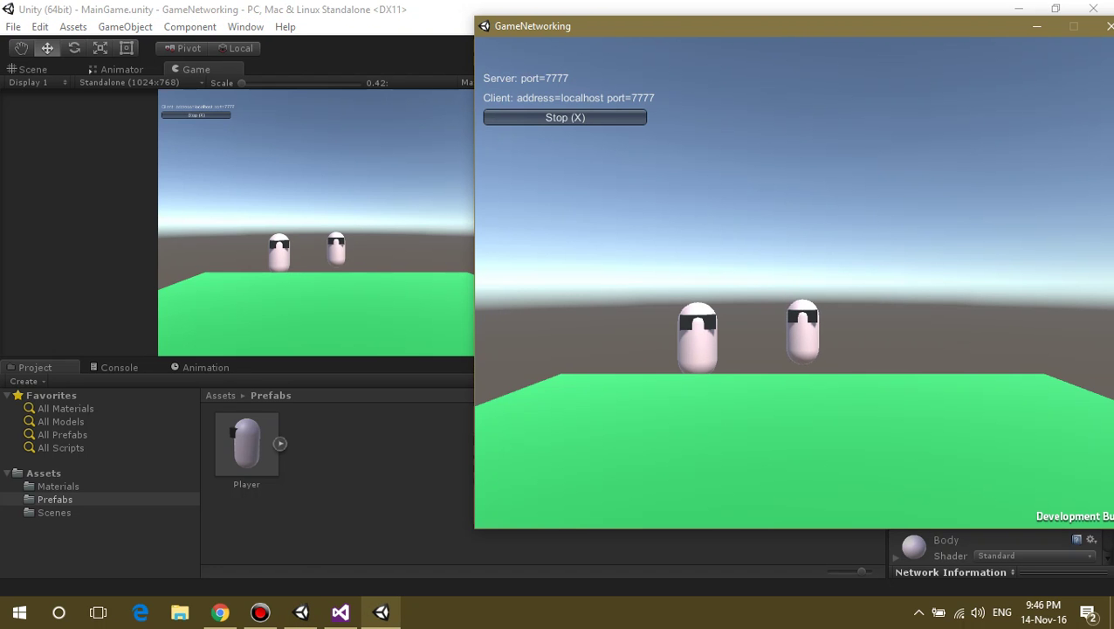
key(Right)
key(Down)
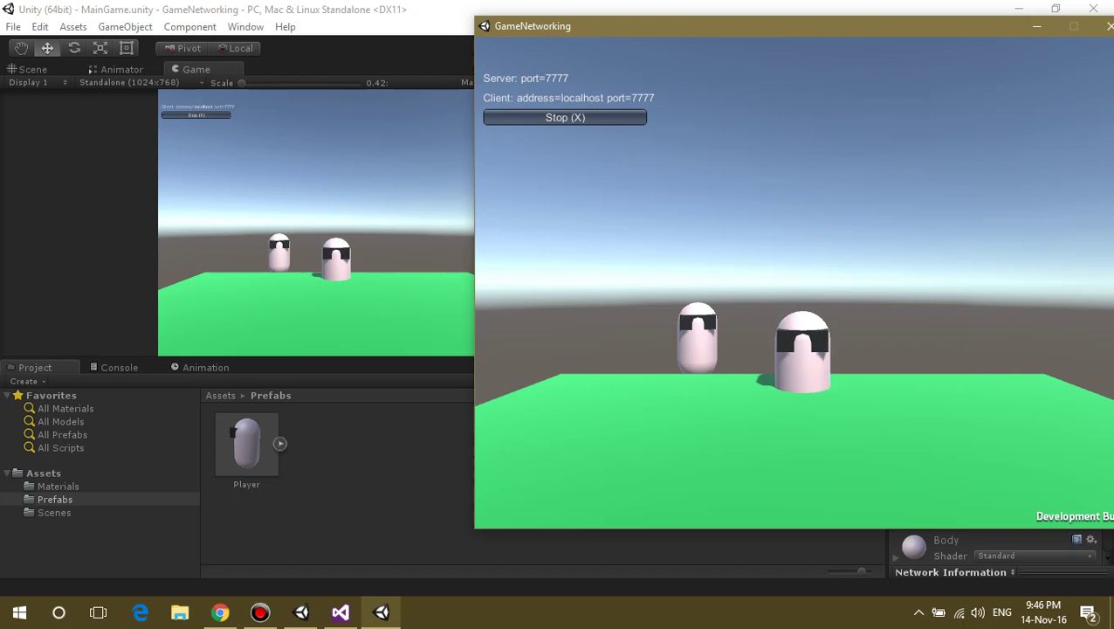
key(Down)
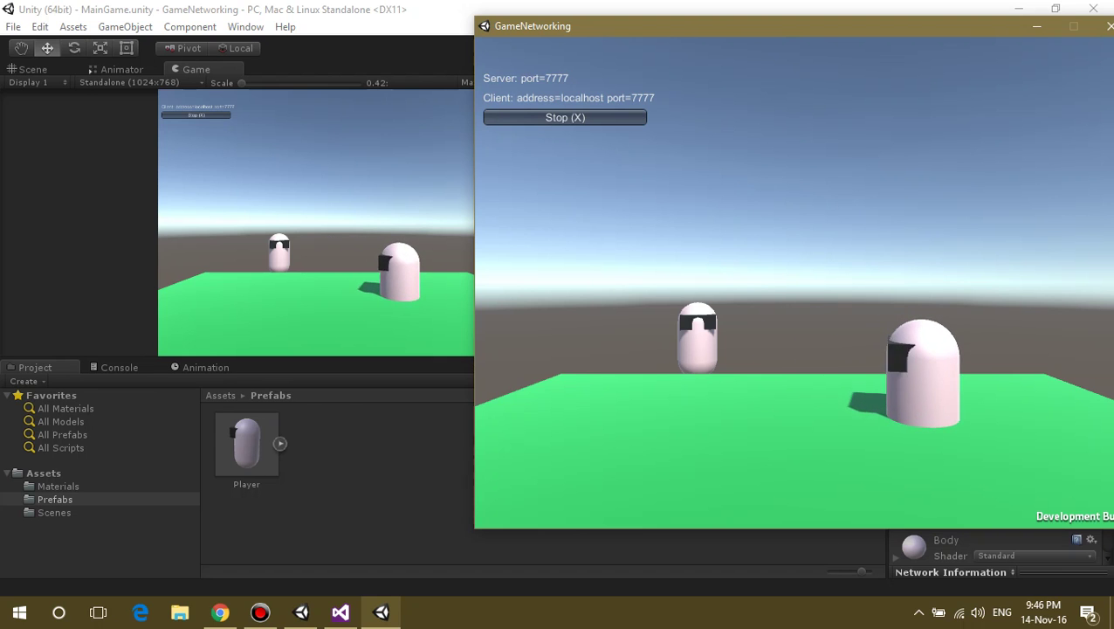
key(Left)
key(Right)
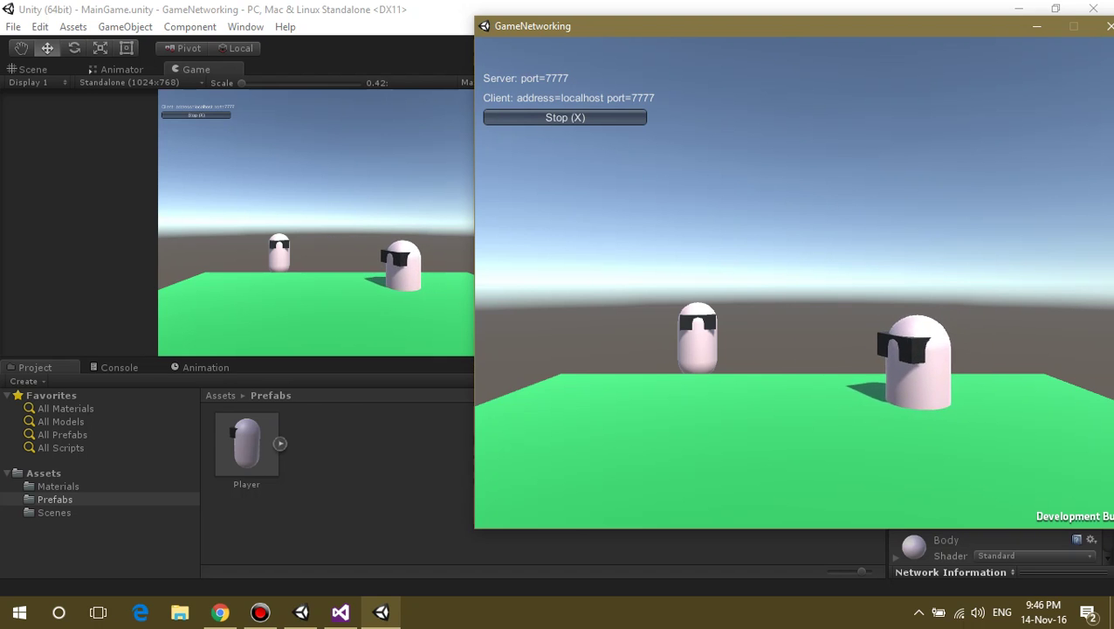
key(Up)
key(Left)
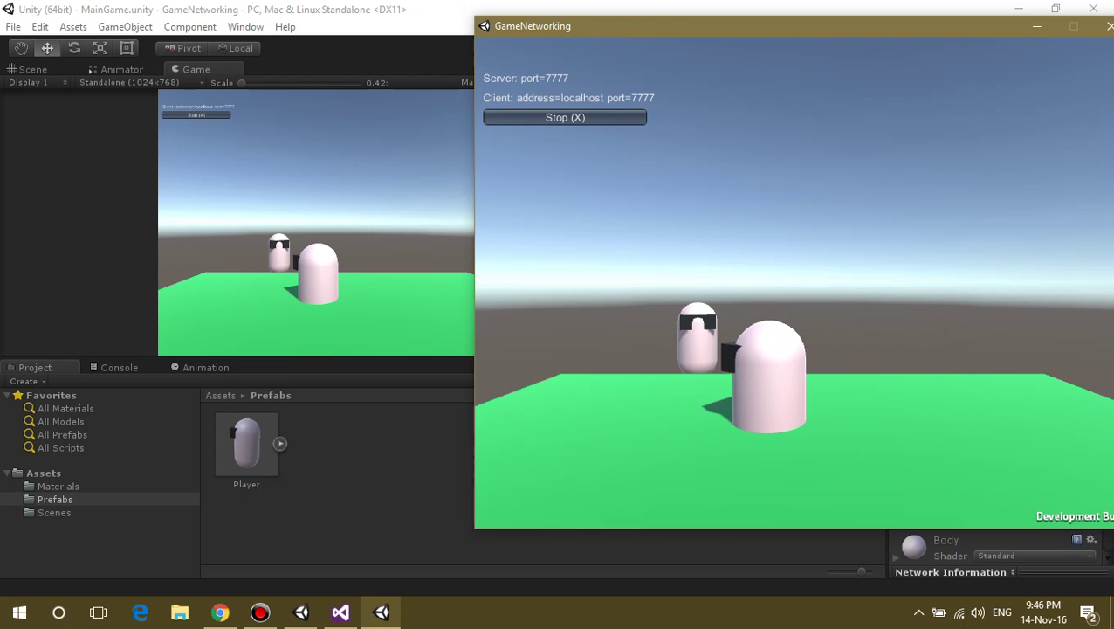
key(Up)
key(Down)
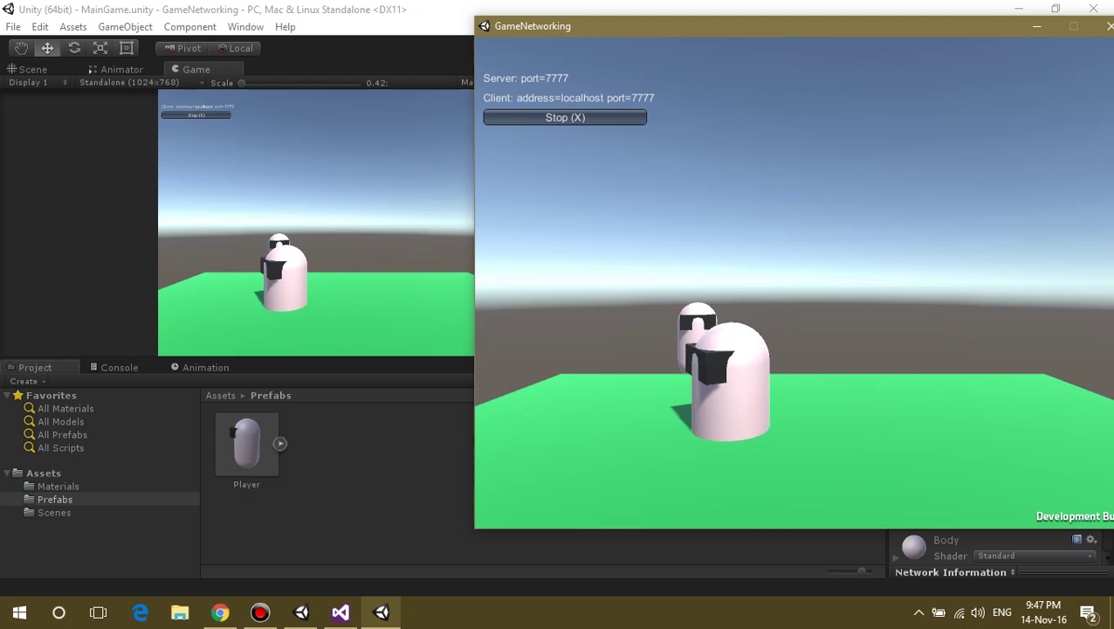
key(Right)
key(Up)
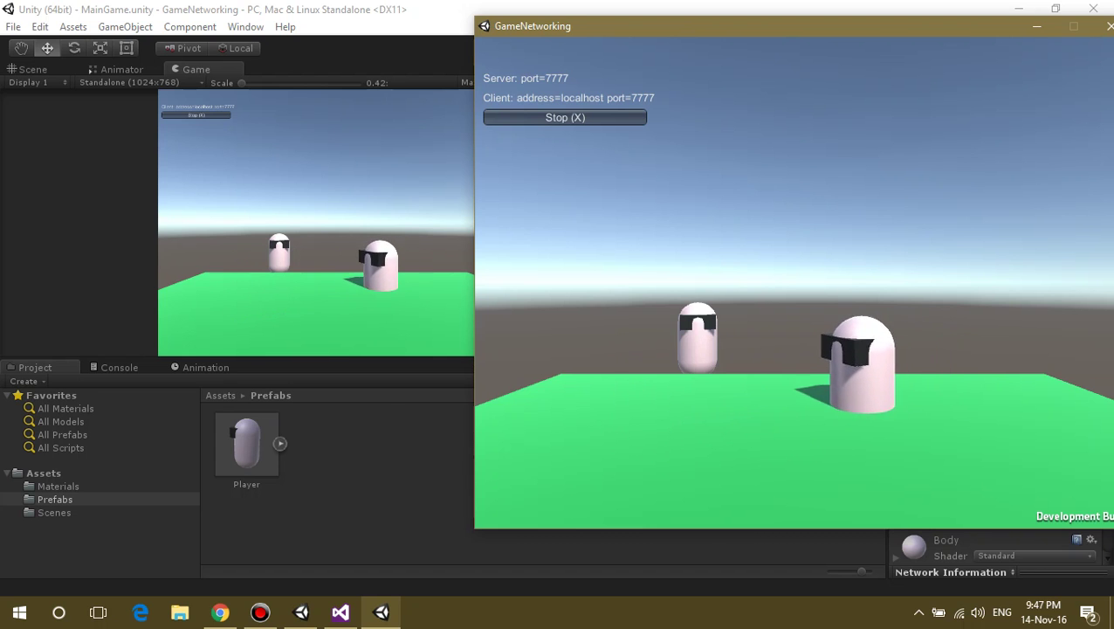
key(Right)
key(Up)
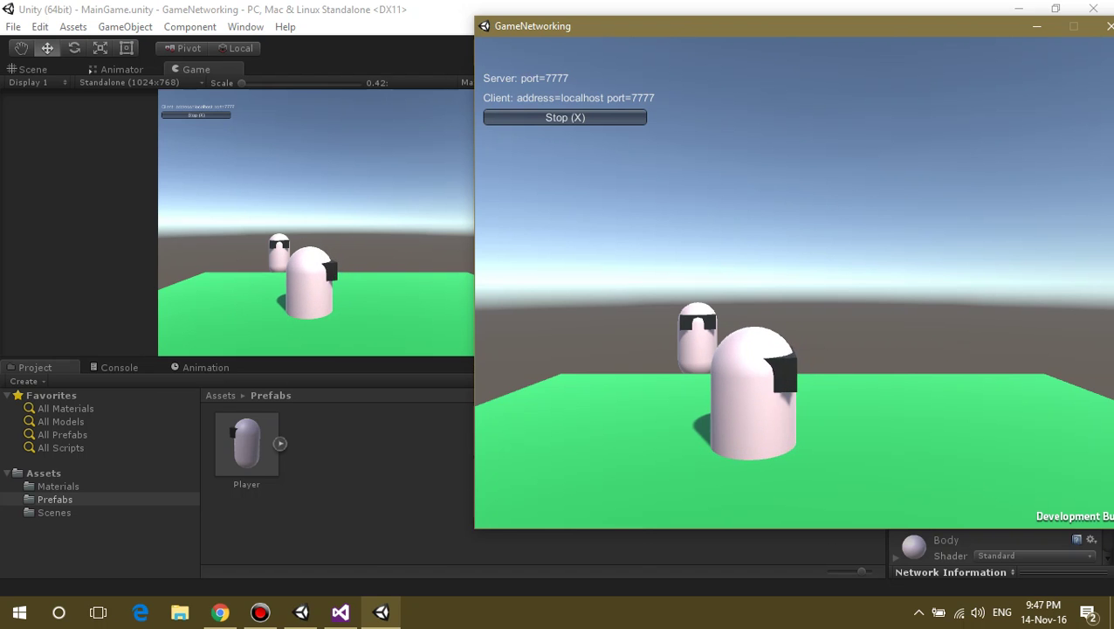
key(Left)
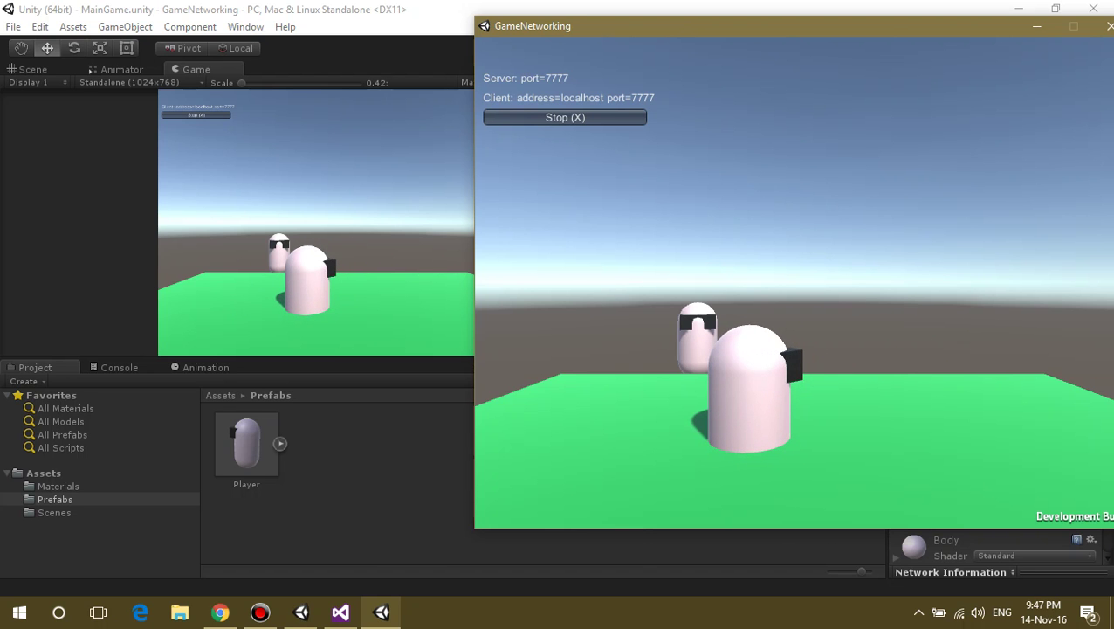
click(220, 612)
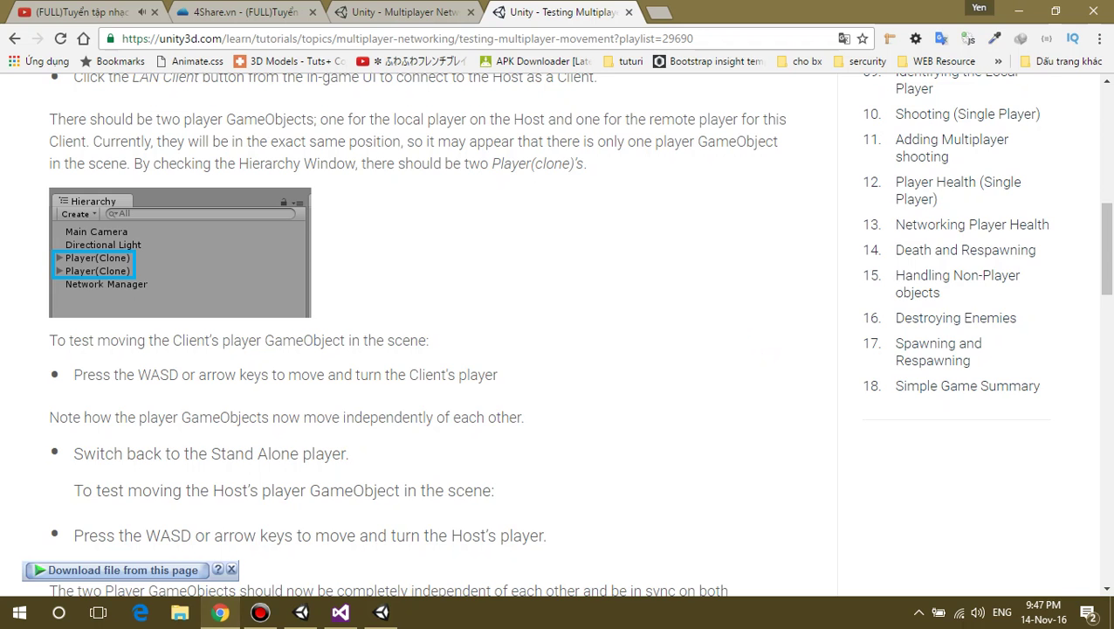
Scroll the 'Testing Multiplayer Movement' lesson past the independent-movement note to the Network Send Rate screenshot.
scroll(559, 332, down, 3)
scroll(559, 331, down, 1)
scroll(559, 332, down, 1)
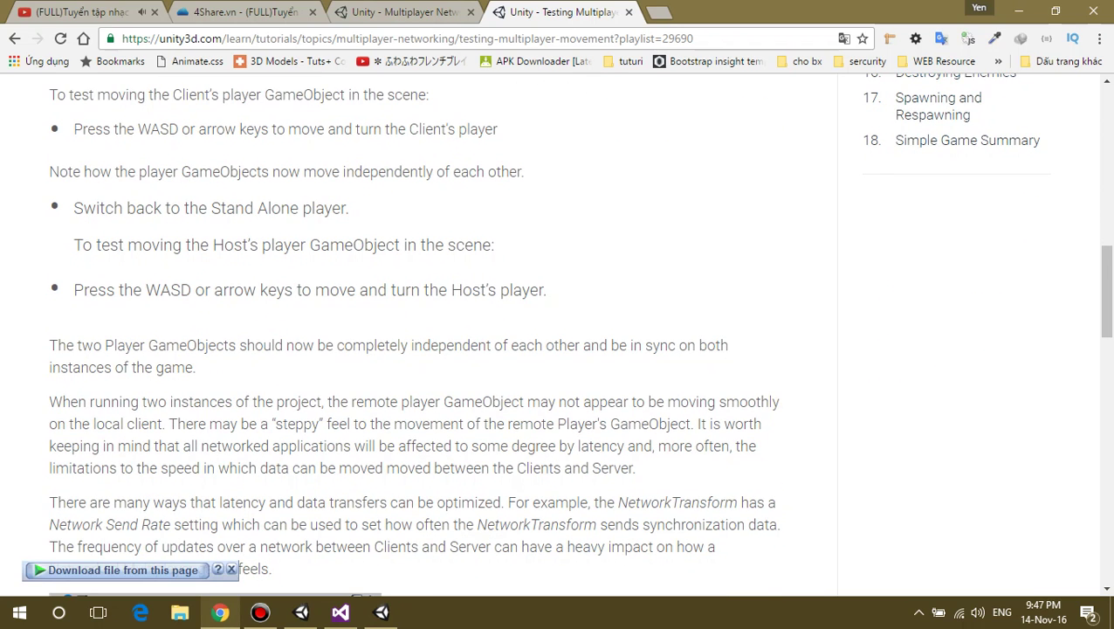
drag(87, 171, 524, 172)
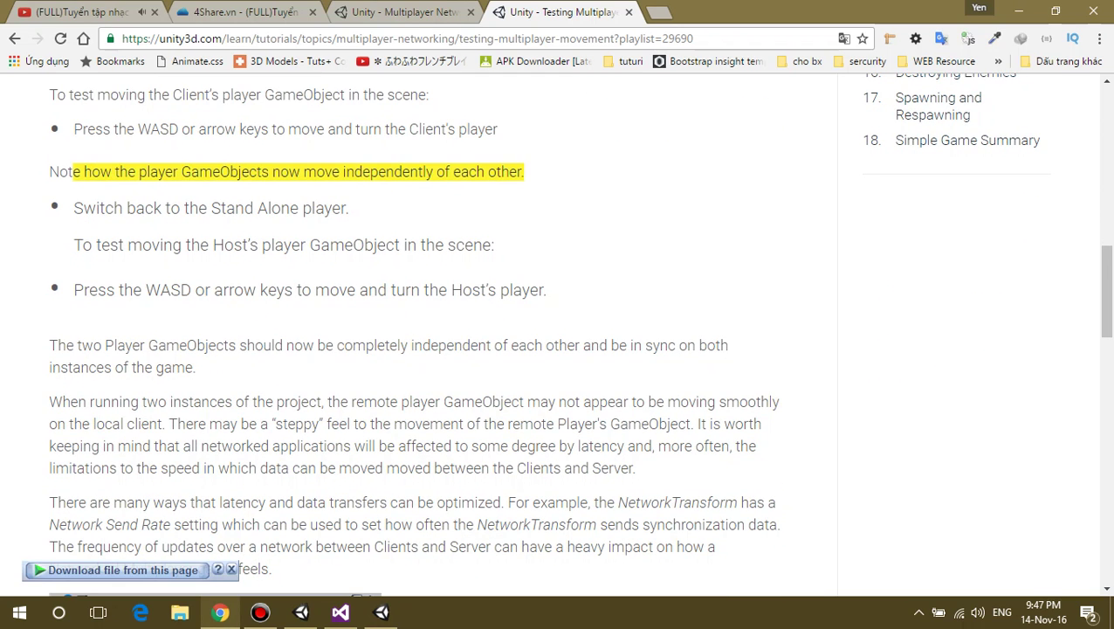
click(523, 171)
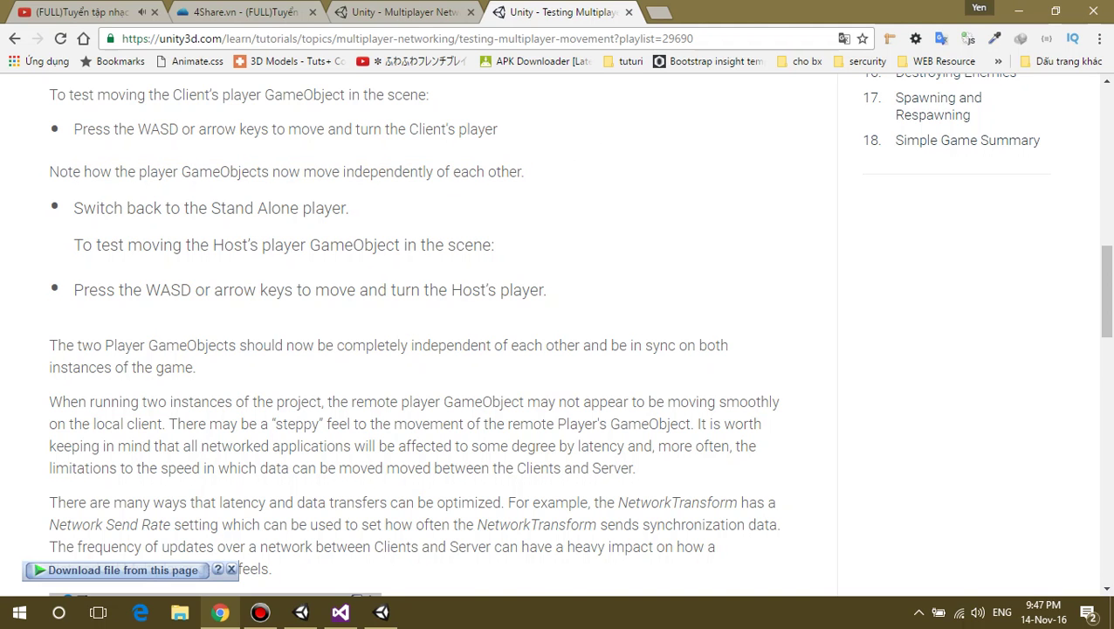
scroll(415, 332, down, 3)
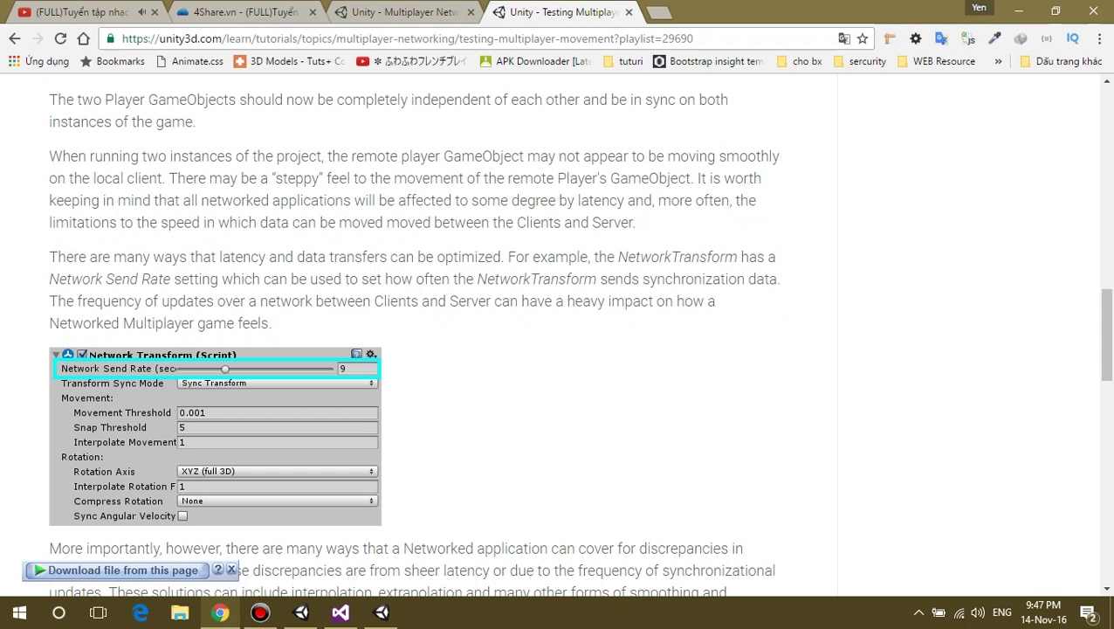
scroll(415, 332, down, 1)
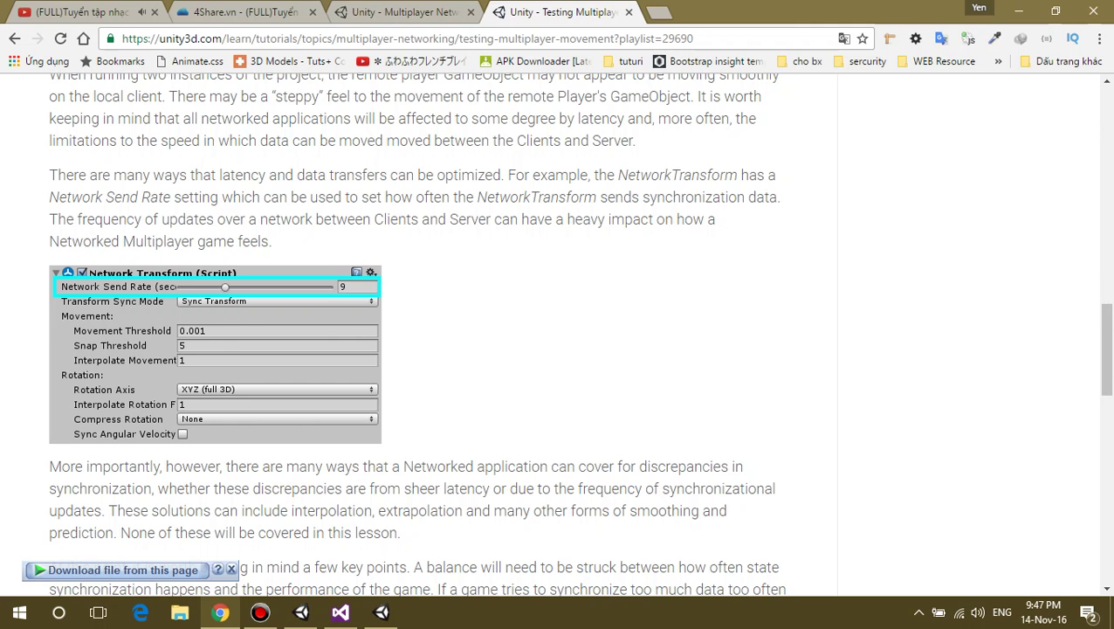
Scroll to the lesson's closing bullets and bring the GameNetworking host player window forward.
scroll(559, 332, down, 3)
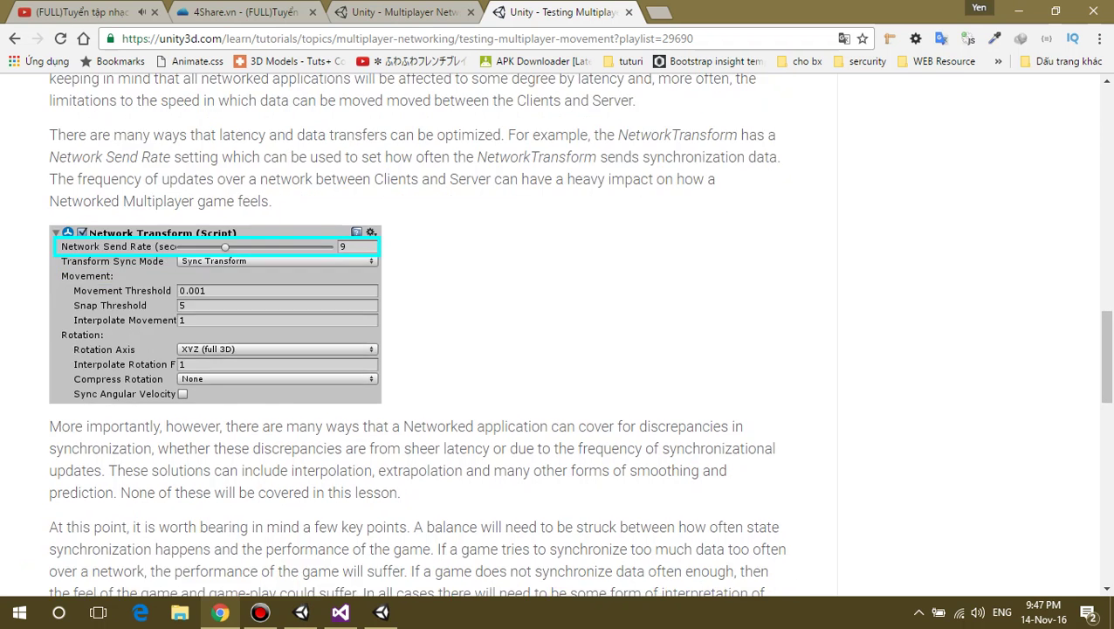
scroll(559, 332, down, 2)
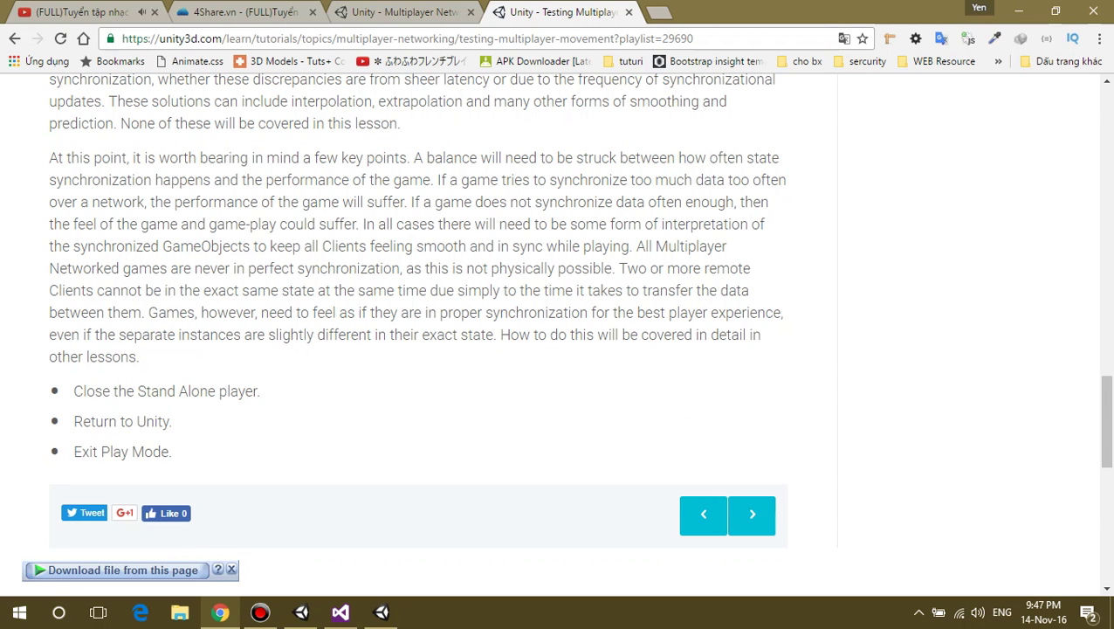
key(alt+Tab)
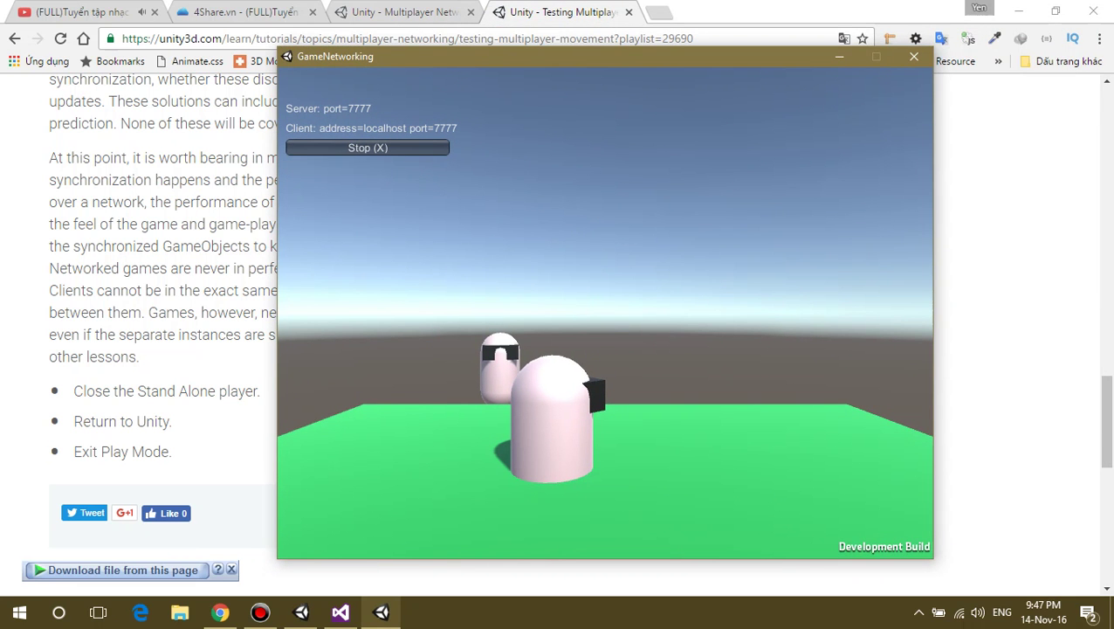
Minimize Chrome and Unity, then launch a second testclient game window beside the host.
click(1018, 11)
click(1018, 9)
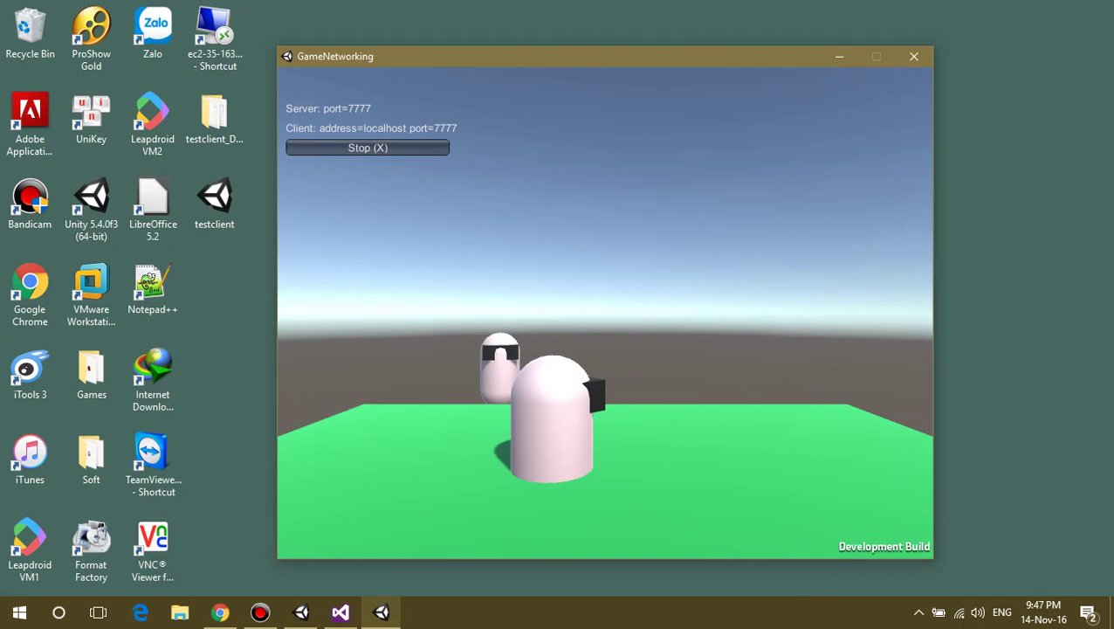
click(214, 201)
drag(664, 62, 825, 89)
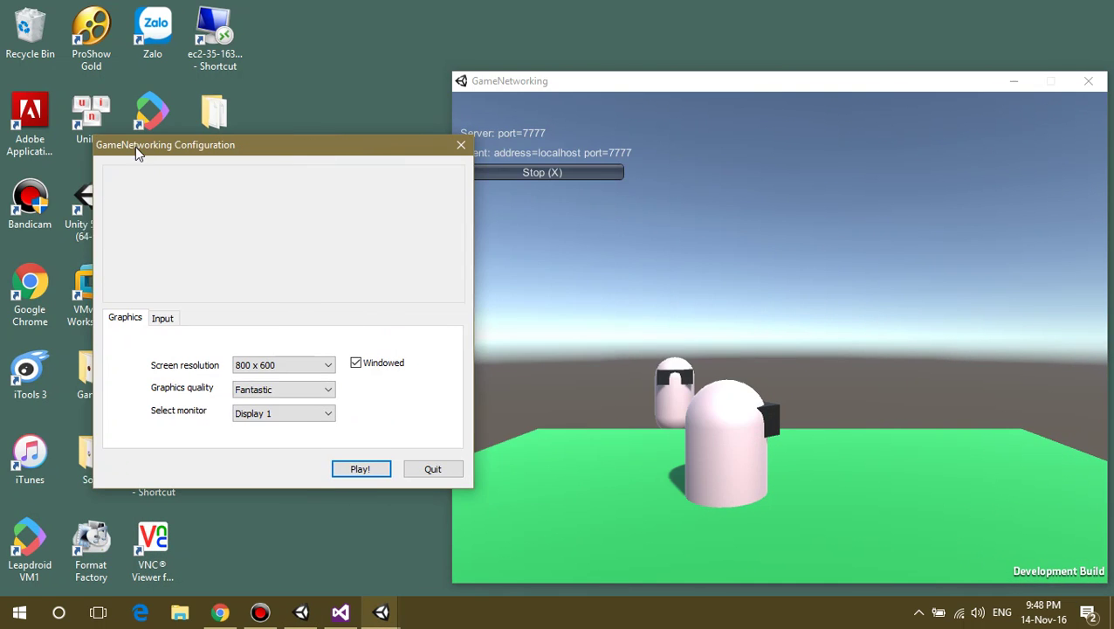
click(357, 469)
drag(637, 70, 415, 54)
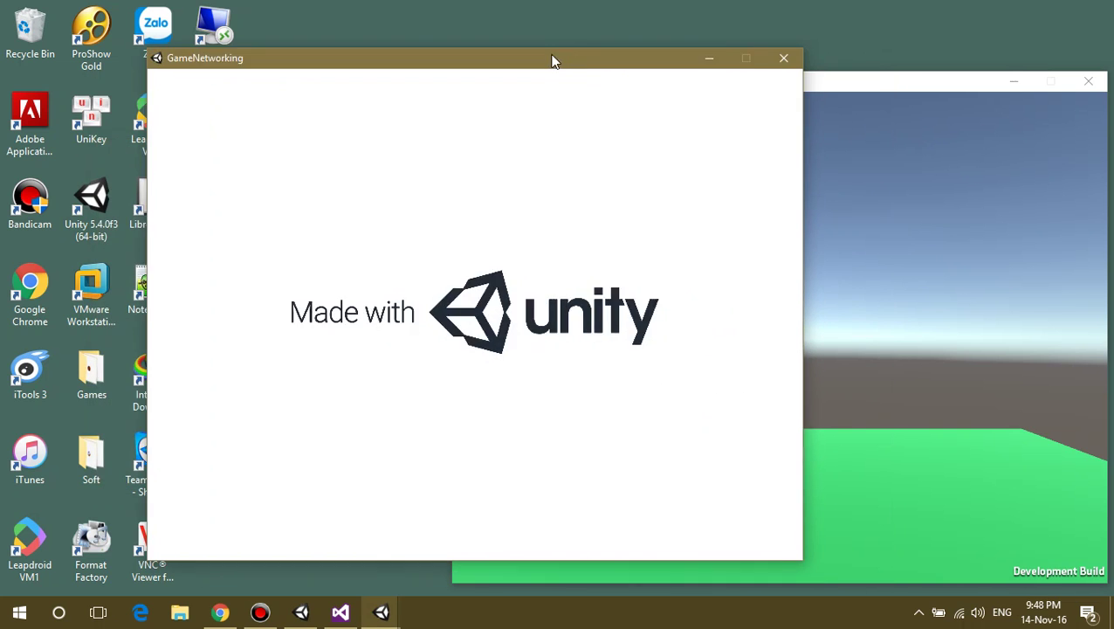
drag(769, 83, 762, 50)
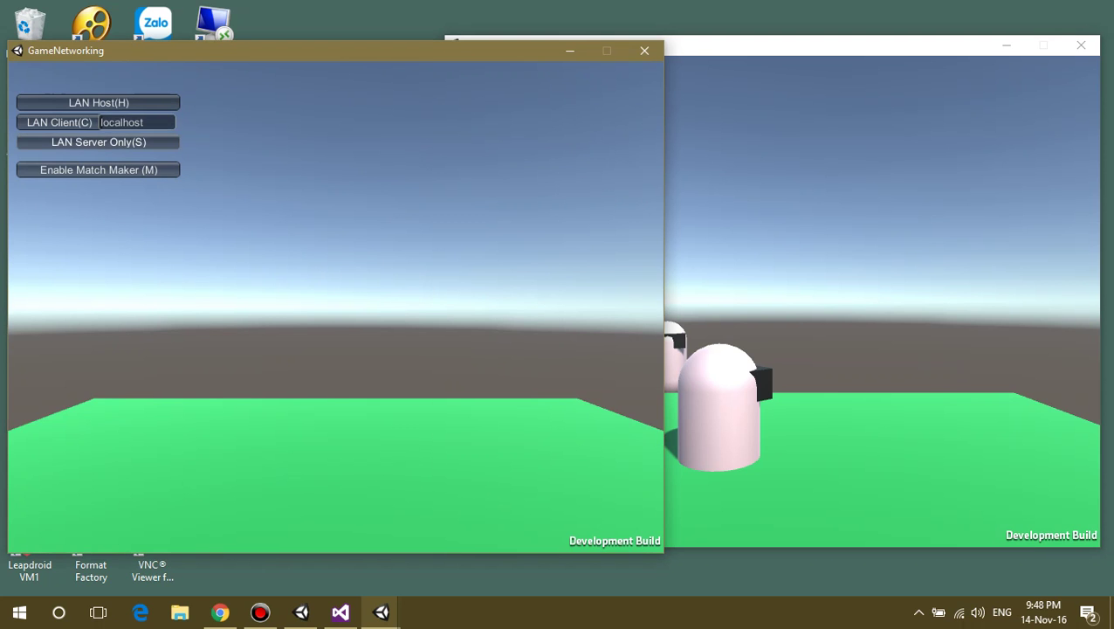
Join the localhost host as a LAN client, then close the game player windows.
click(60, 122)
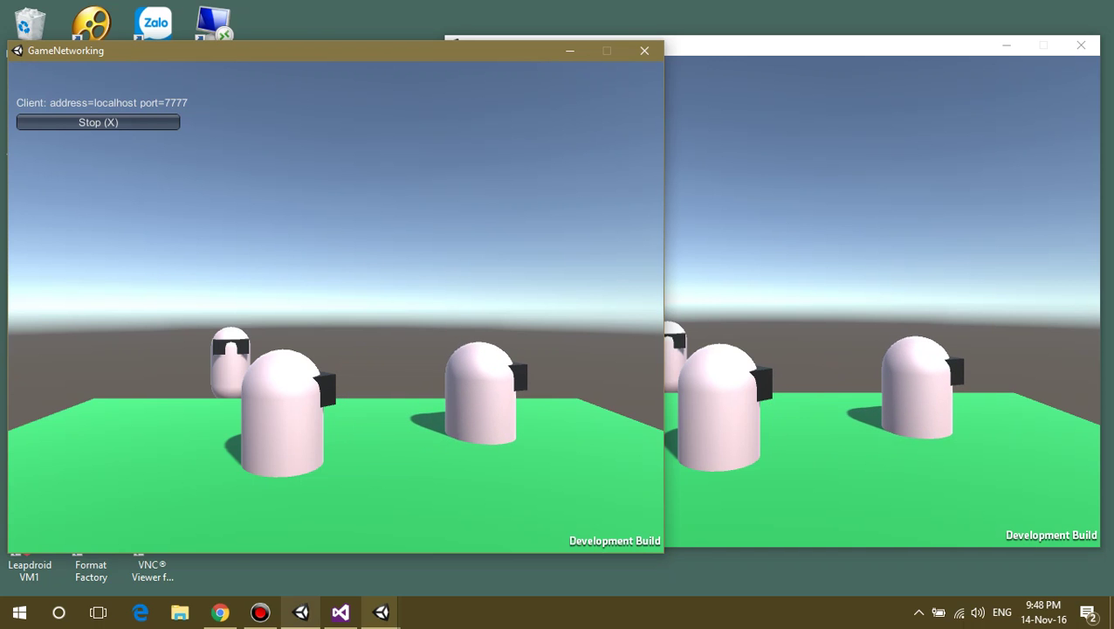
click(301, 612)
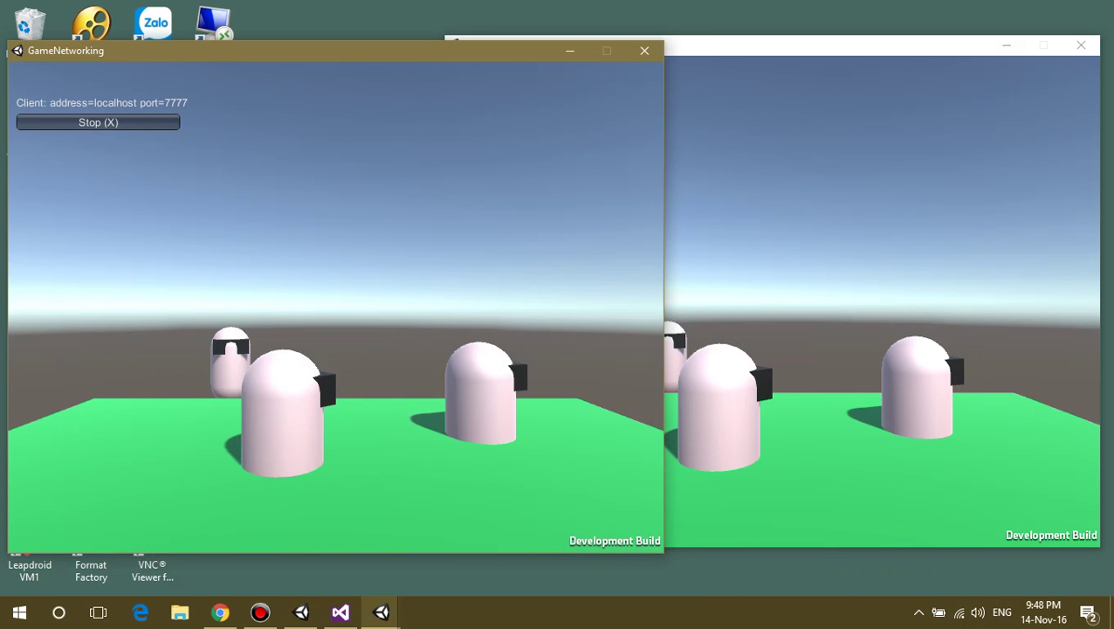
key(alt+F4)
key(alt+F4)
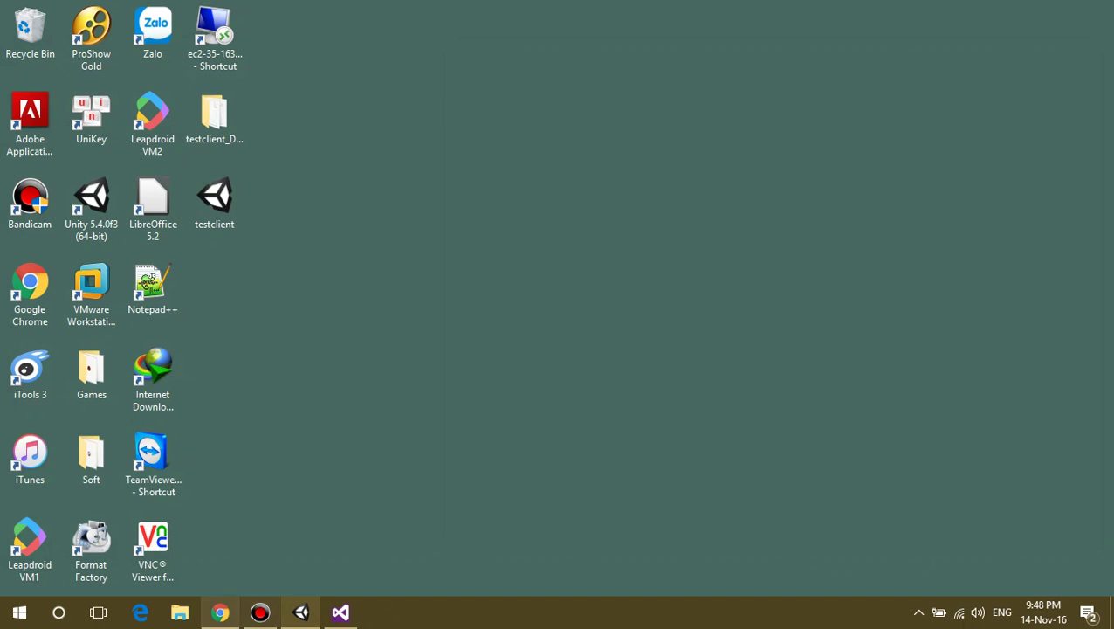
Close the finished Testing Multiplayer Movement lesson tab.
key(alt+Tab)
scroll(558, 332, down, 3)
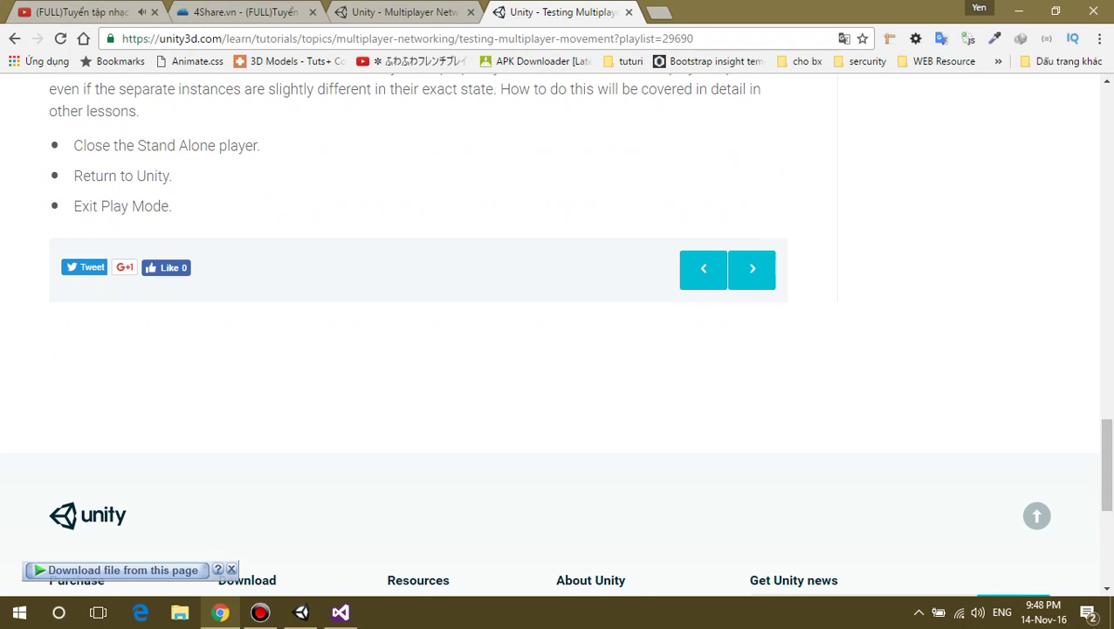
key(ctrl+shift+Tab)
key(ctrl+Tab)
key(ctrl+w)
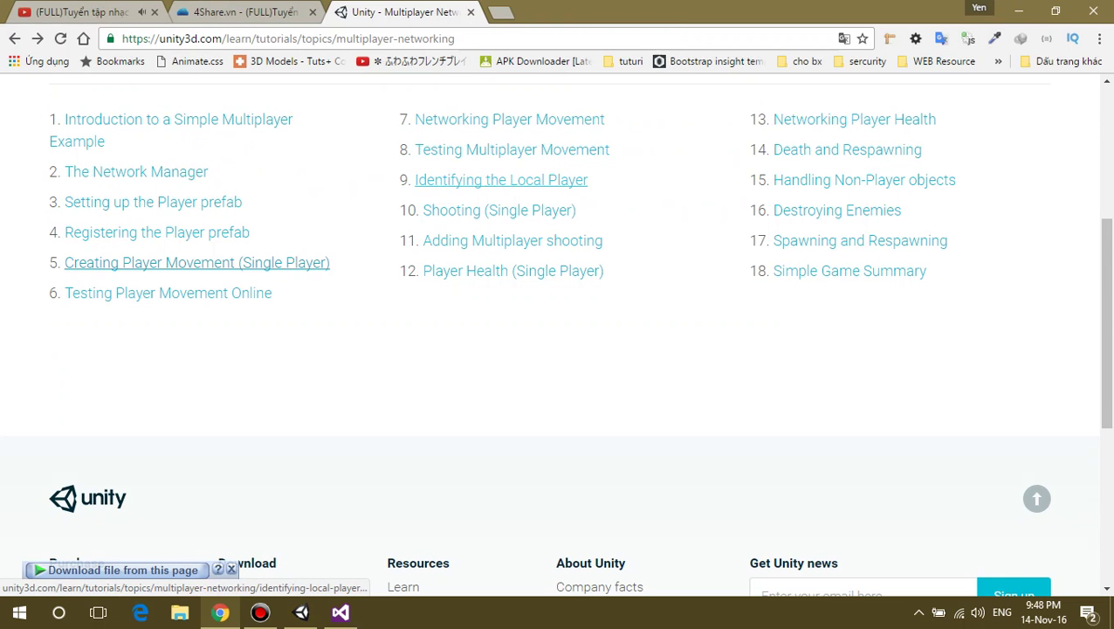
Open the Identifying the Local Player lesson in a new tab and scroll to its code.
right_click(502, 180)
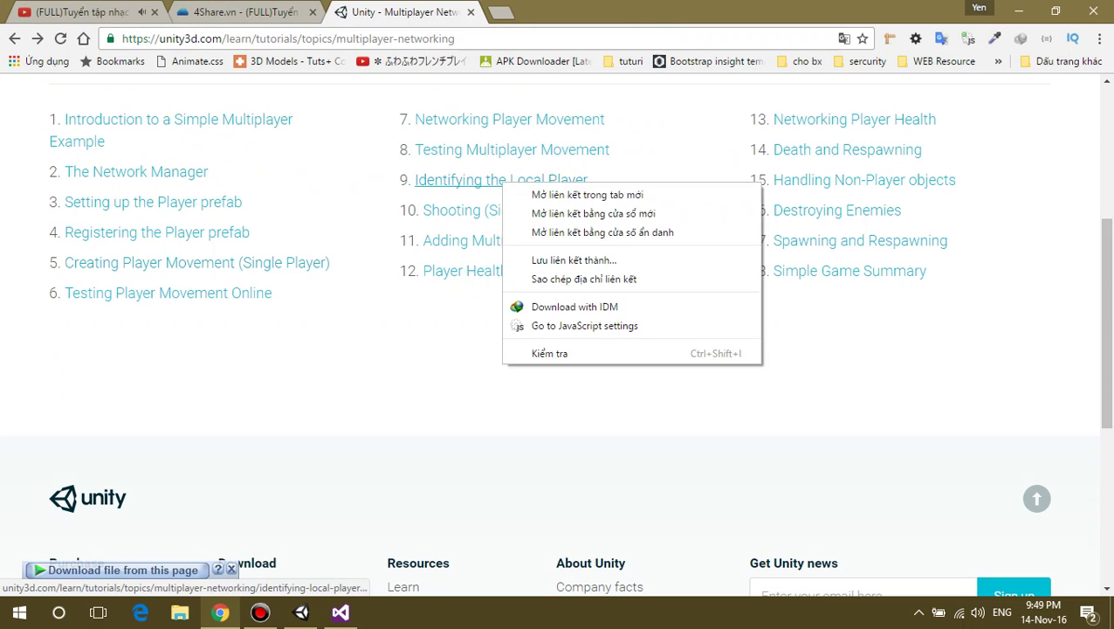
click(532, 191)
click(559, 11)
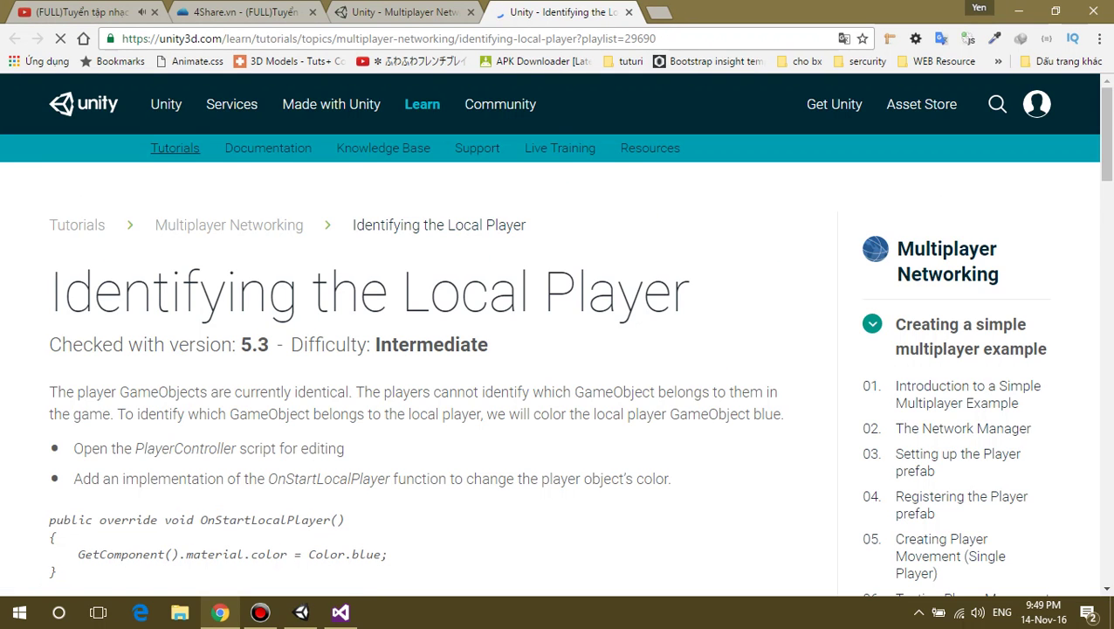
scroll(420, 349, down, 1)
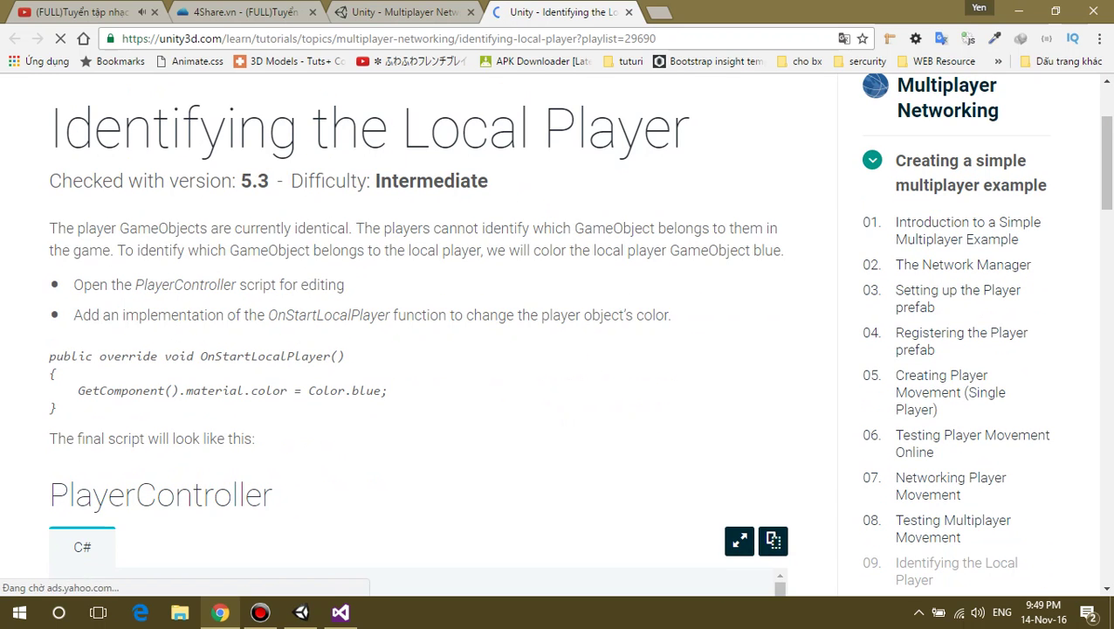
scroll(559, 332, down, 1)
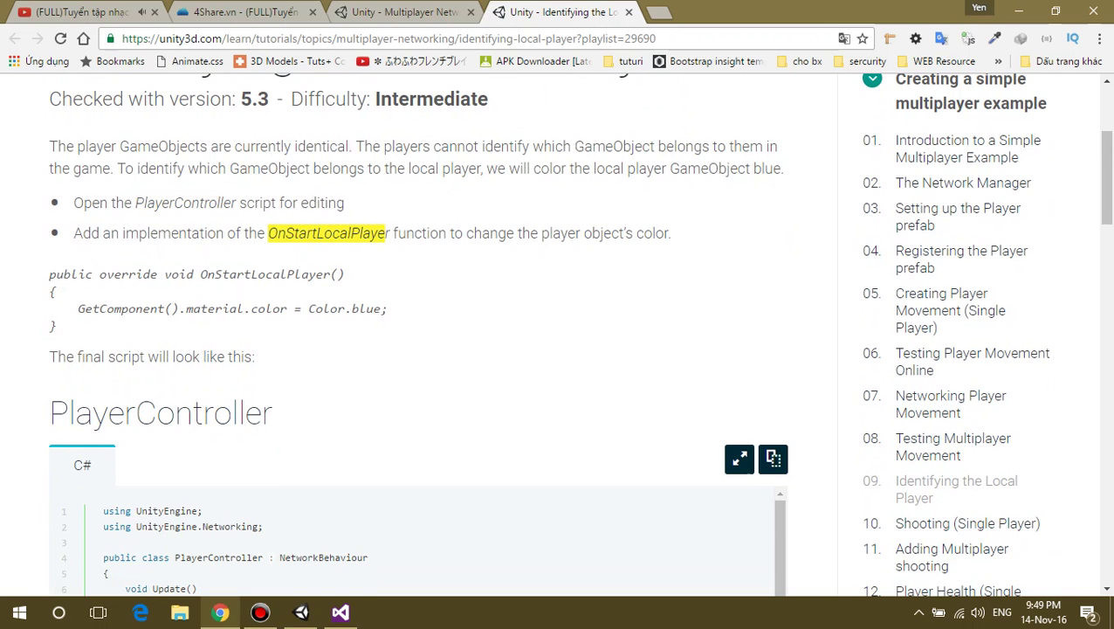
Copy the lesson's OnStartLocalPlayer code snippet.
drag(387, 234, 390, 233)
drag(542, 233, 593, 233)
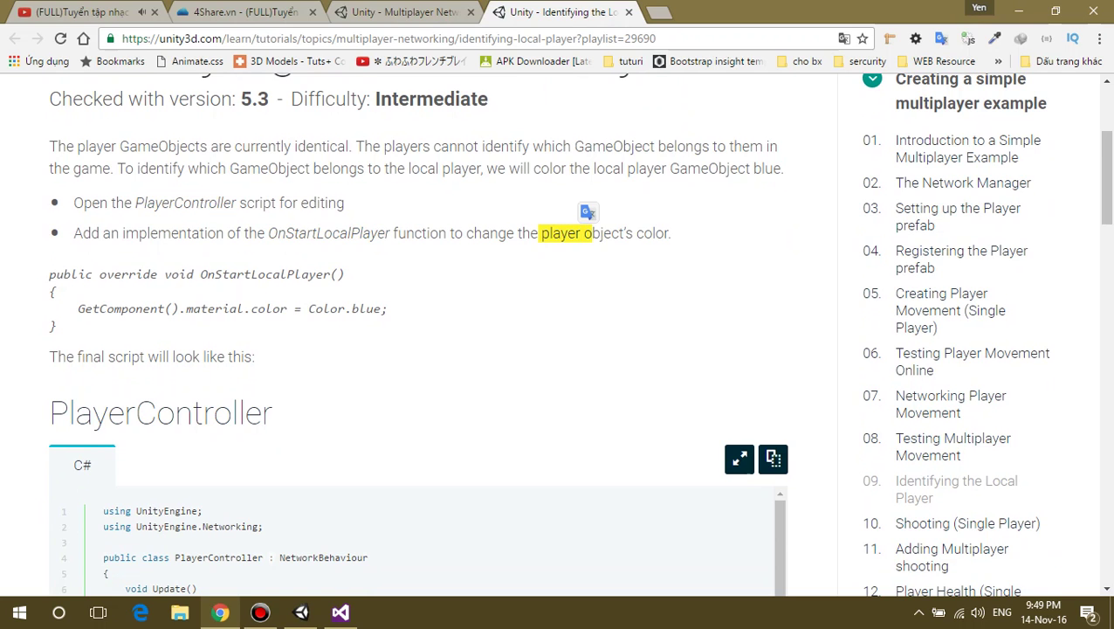
click(594, 233)
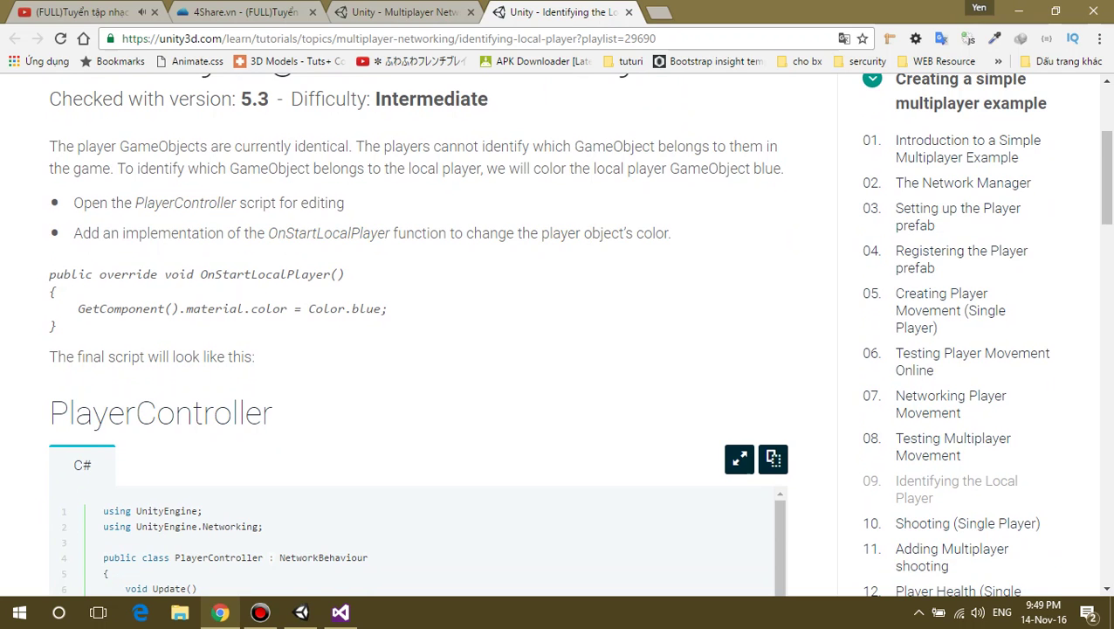
drag(49, 272, 58, 326)
key(ctrl+c)
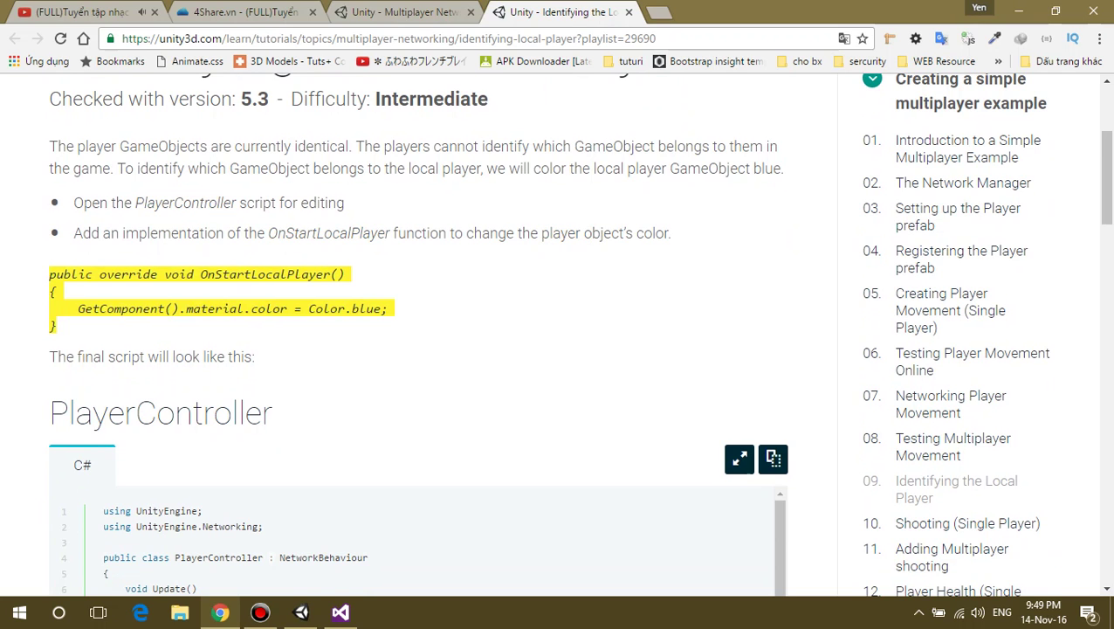
right_click(107, 301)
click(140, 318)
scroll(140, 318, down, 2)
scroll(417, 433, down, 2)
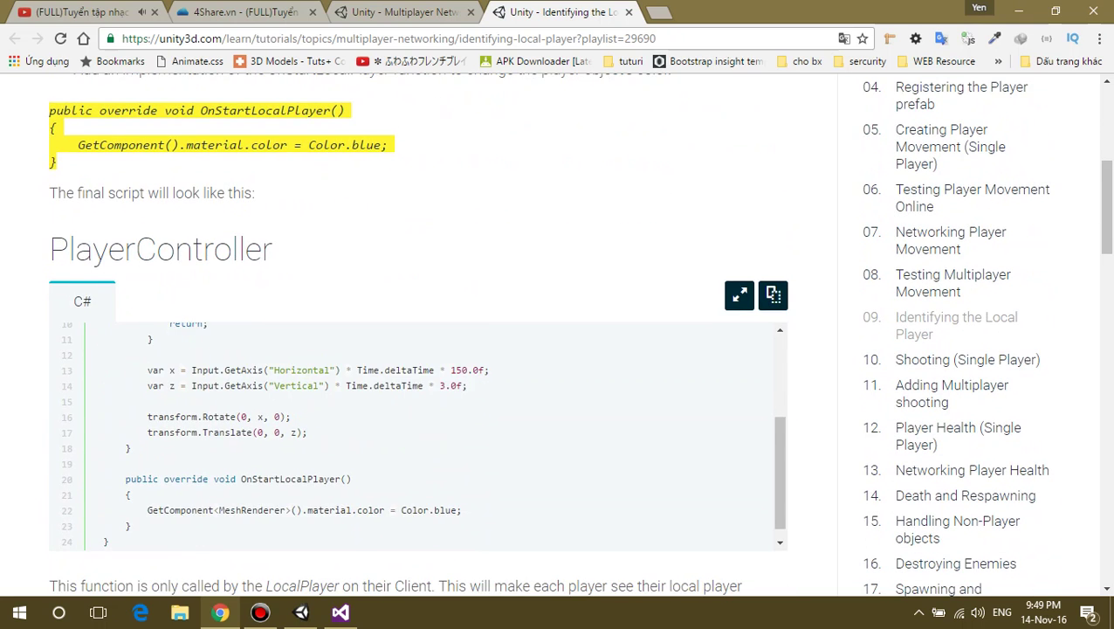
scroll(418, 433, up, 2)
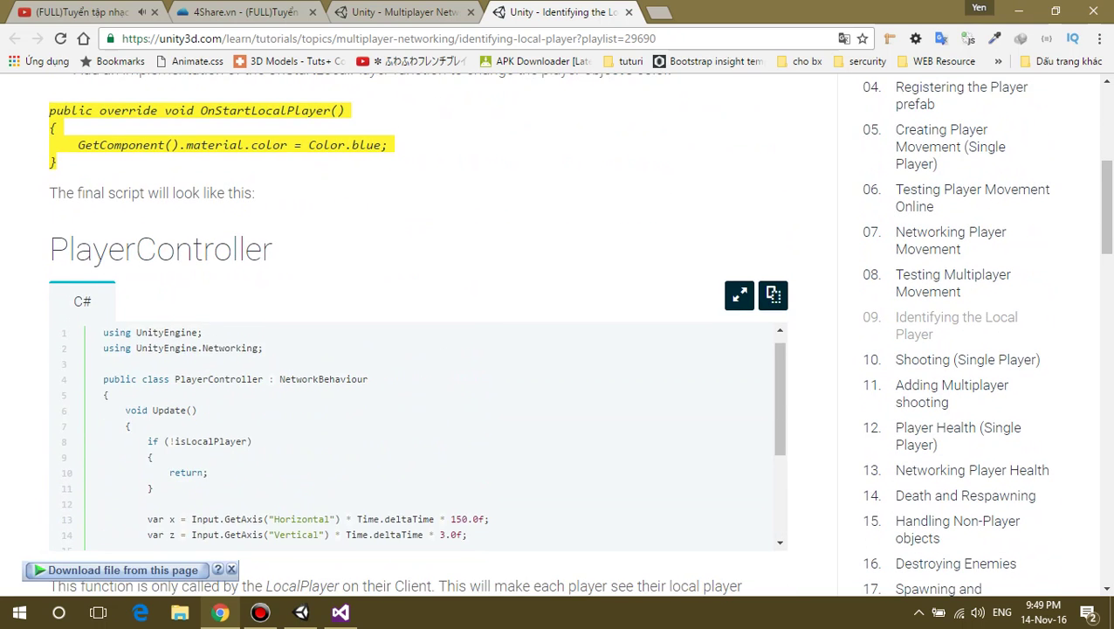
scroll(418, 433, down, 2)
click(341, 612)
Paste the OnStartLocalPlayer override setting material colour to Color.blue after Update.
click(164, 484)
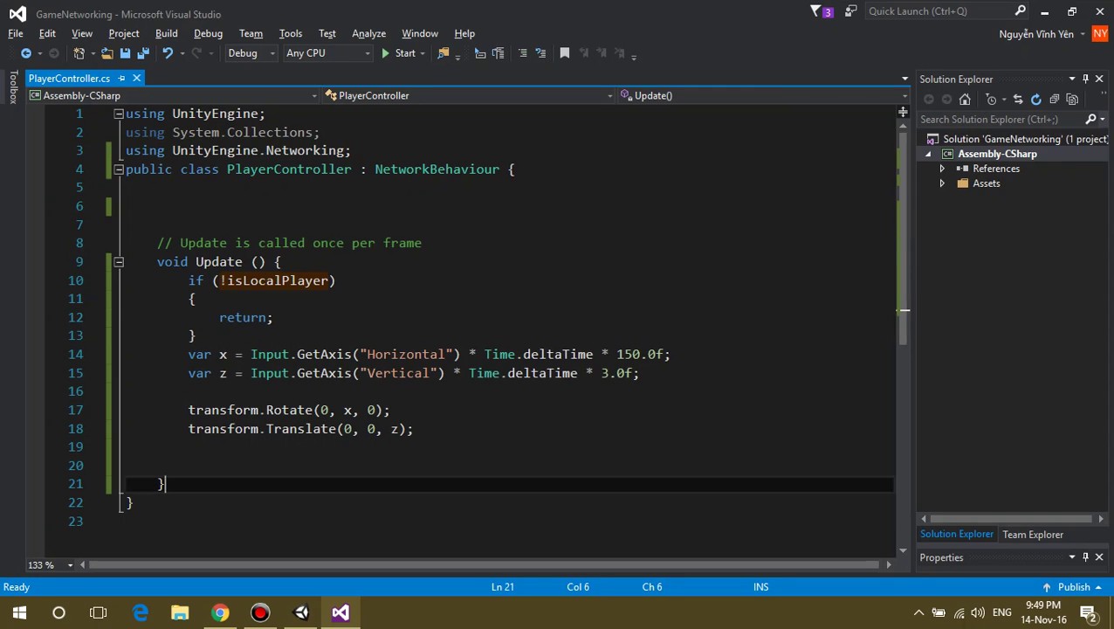
click(164, 446)
click(415, 428)
key(Delete)
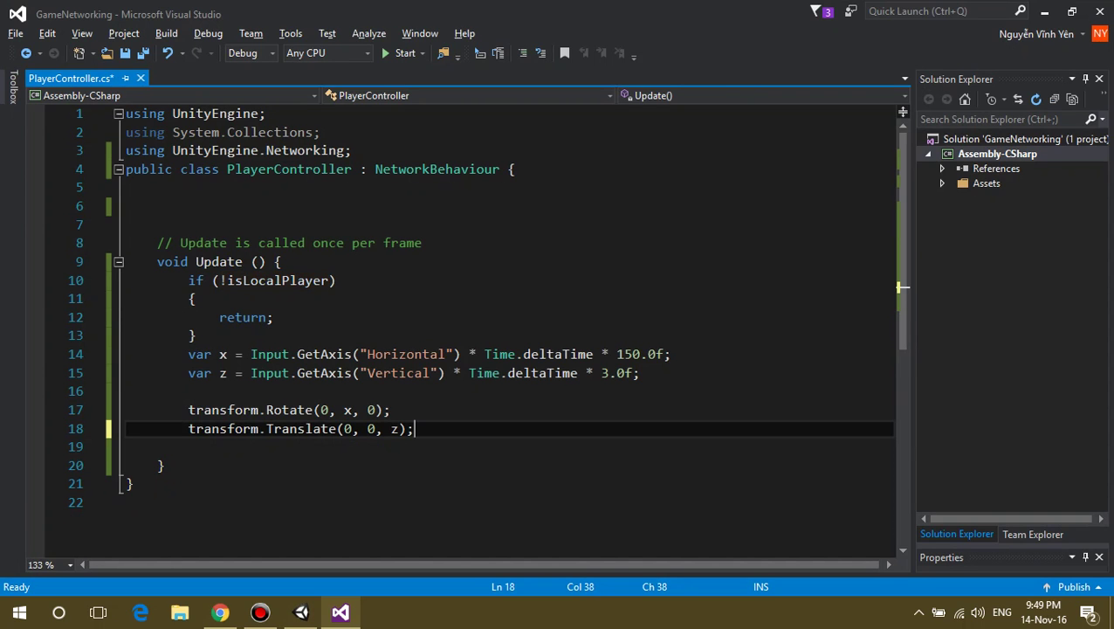
key(Delete)
key(Down)
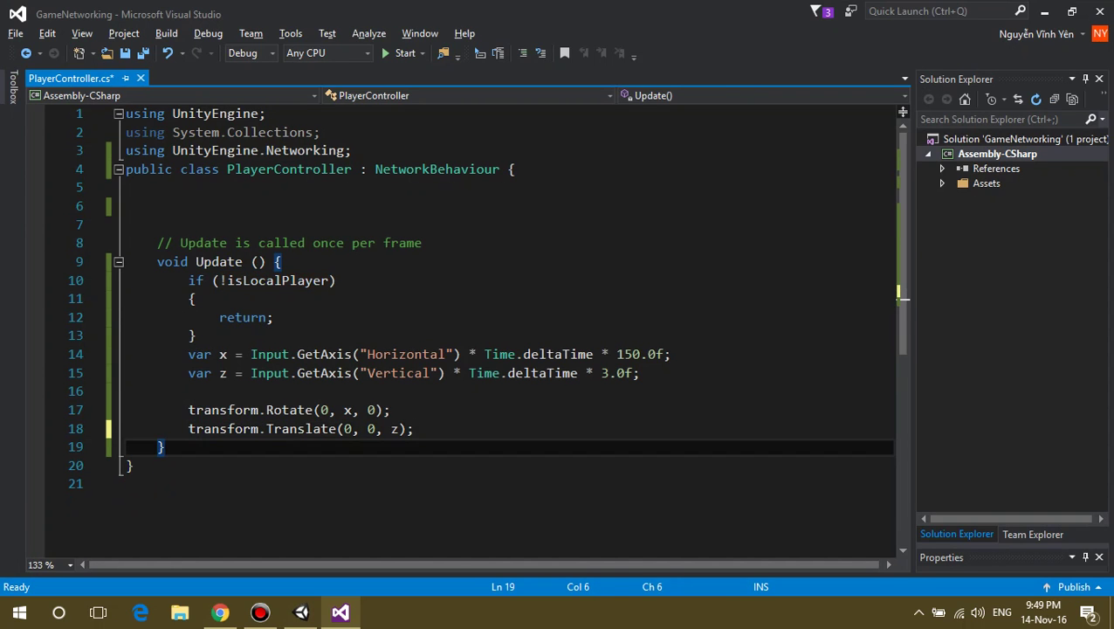
key(Return)
key(ctrl+v)
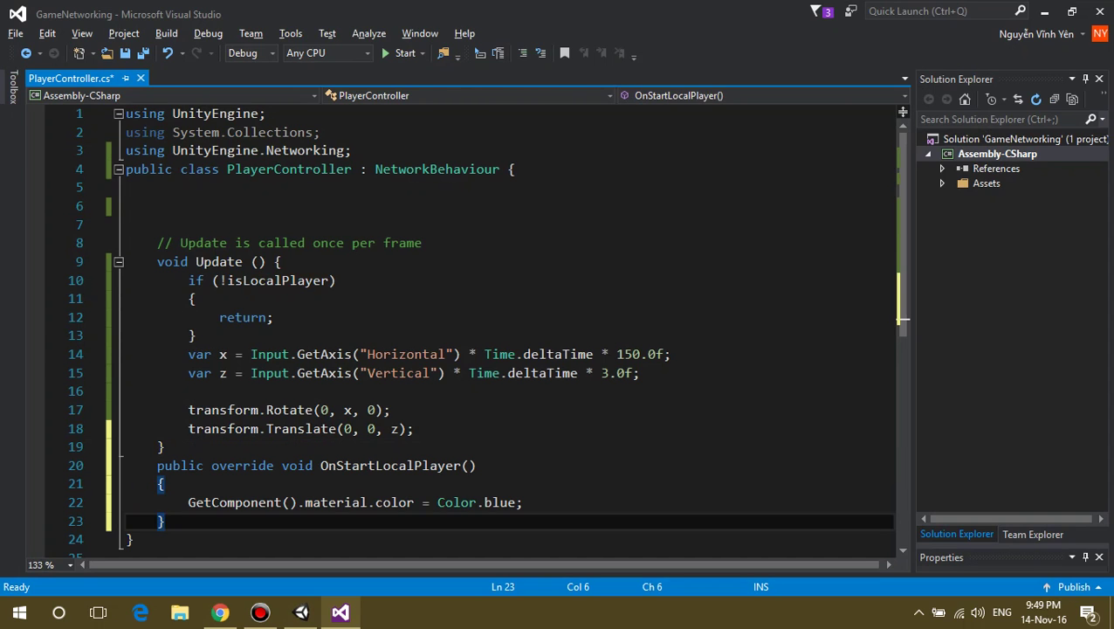
click(165, 446)
scroll(506, 332, down, 1)
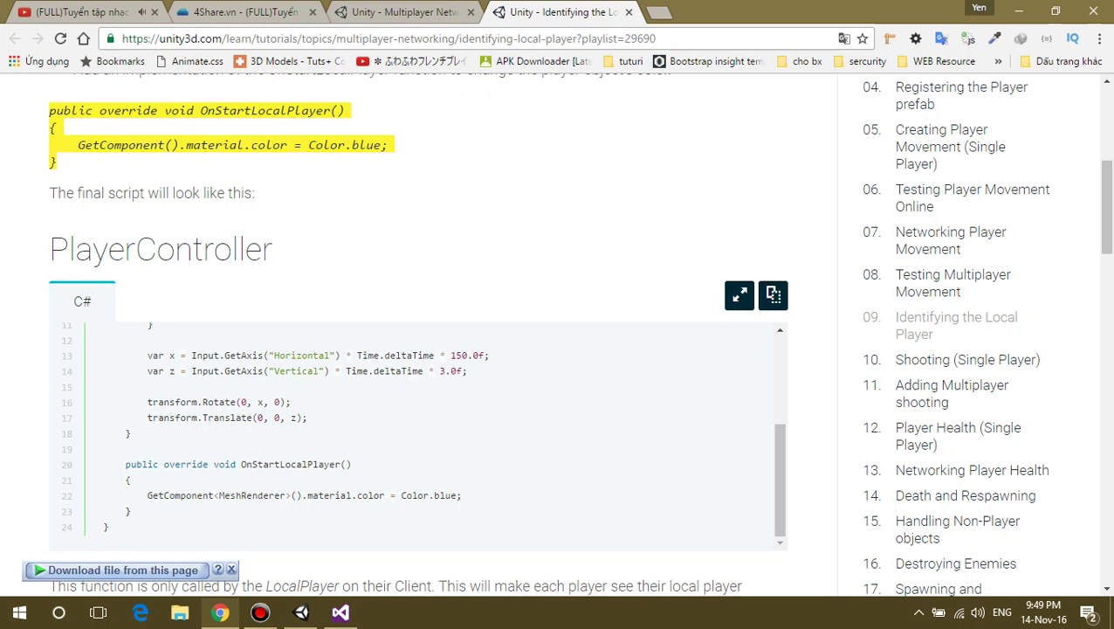
Compare the pasted PlayerController code against the tutorial page.
key(alt+Tab)
scroll(559, 332, down, 3)
scroll(419, 331, up, 3)
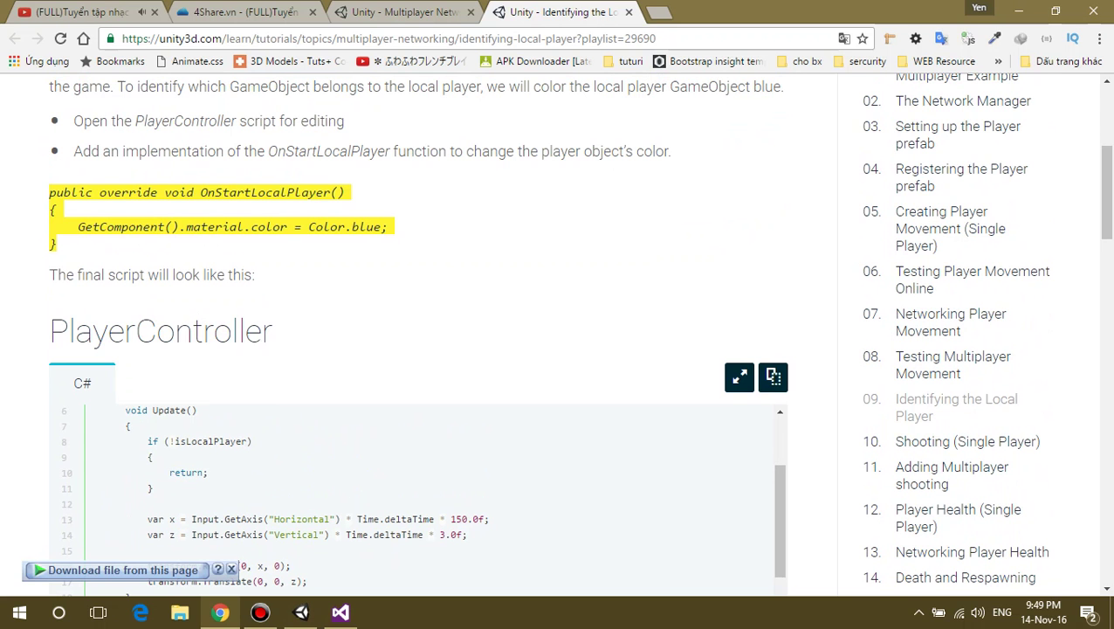
scroll(419, 288, down, 3)
scroll(419, 288, down, 1)
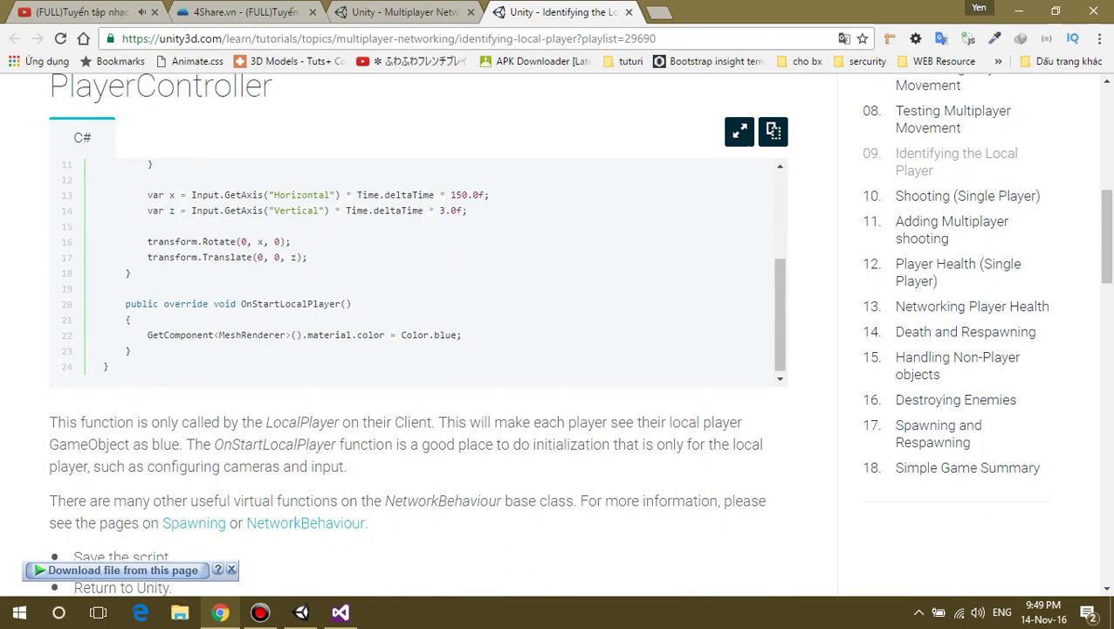
key(alt+Tab)
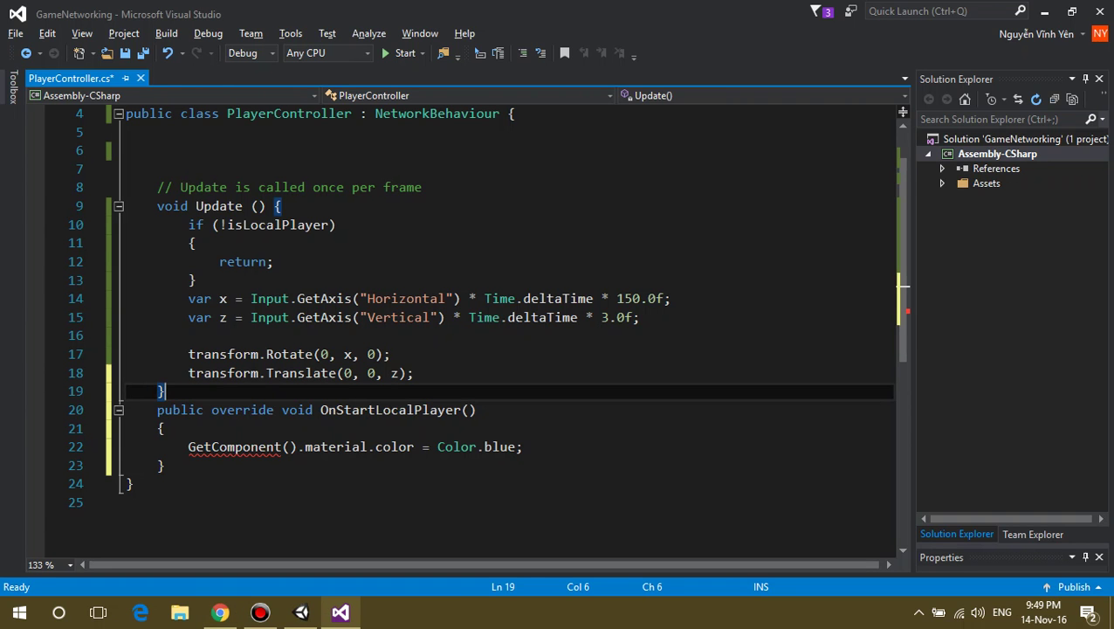
key(alt+Tab)
key(alt+Tab)
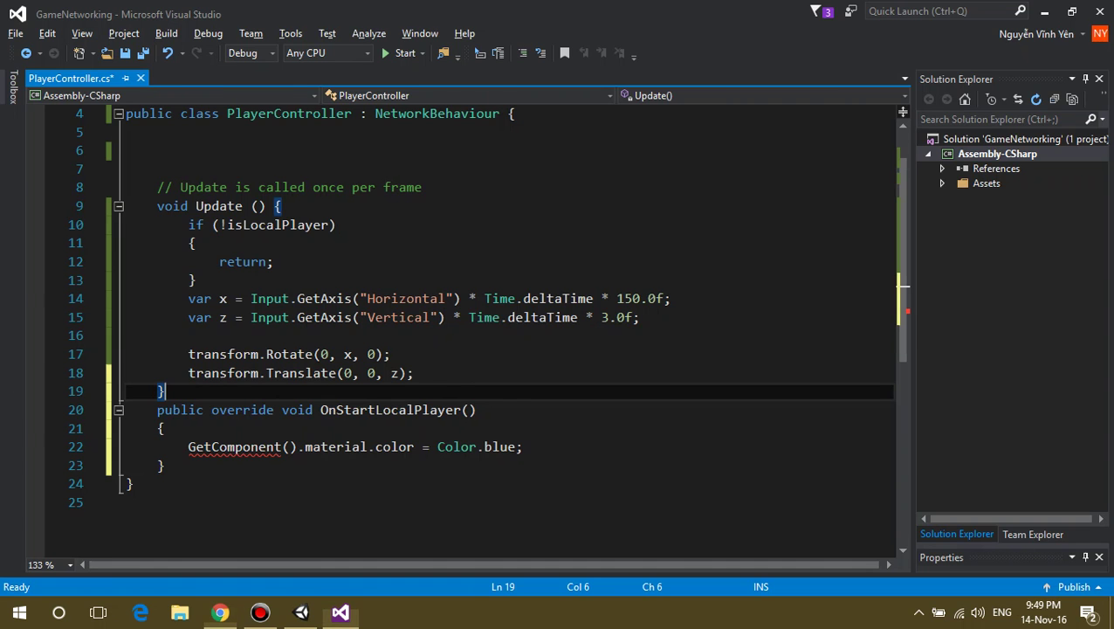
Replace line 22 with GetComponent<MeshRenderer>() using IntelliSense completions.
drag(188, 446, 522, 446)
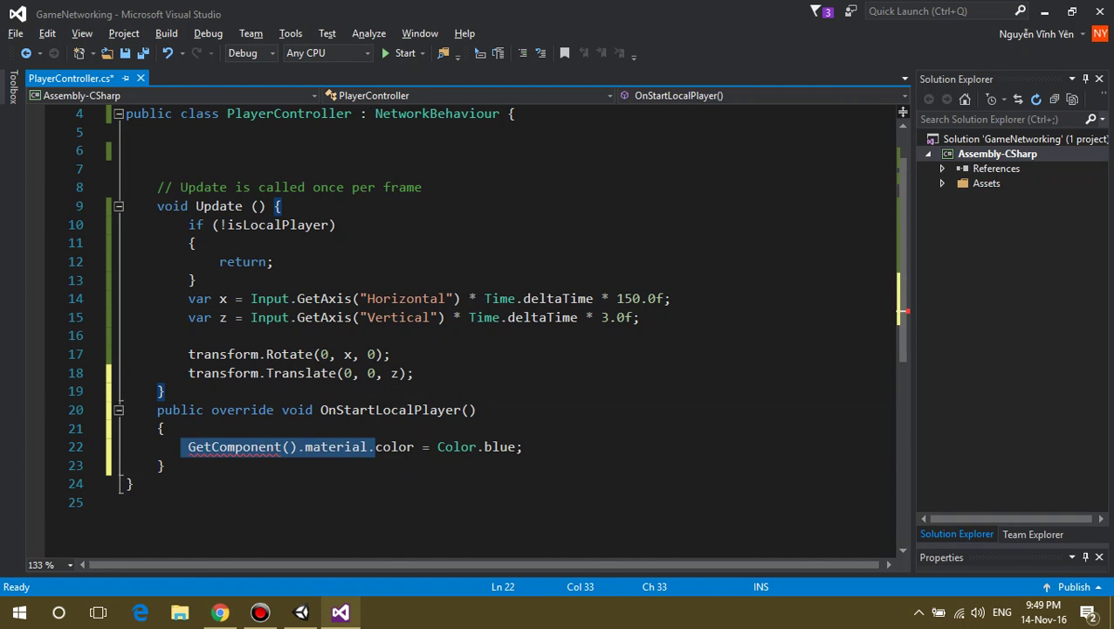
key(alt+Tab)
key(alt+Tab)
key(BackSpace)
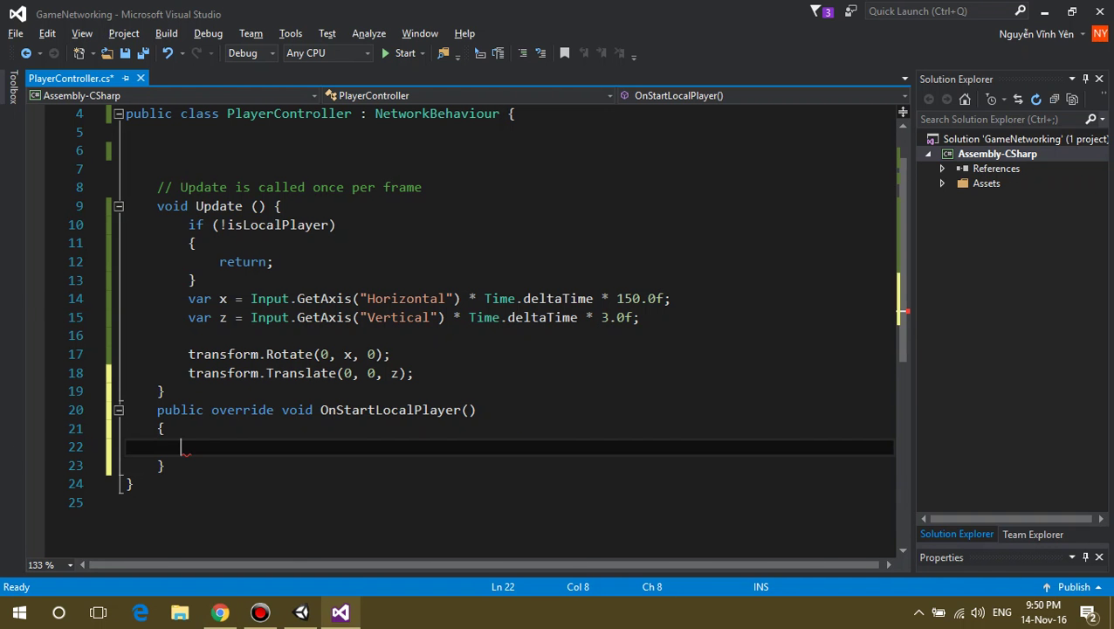
text(get)
key(Tab)
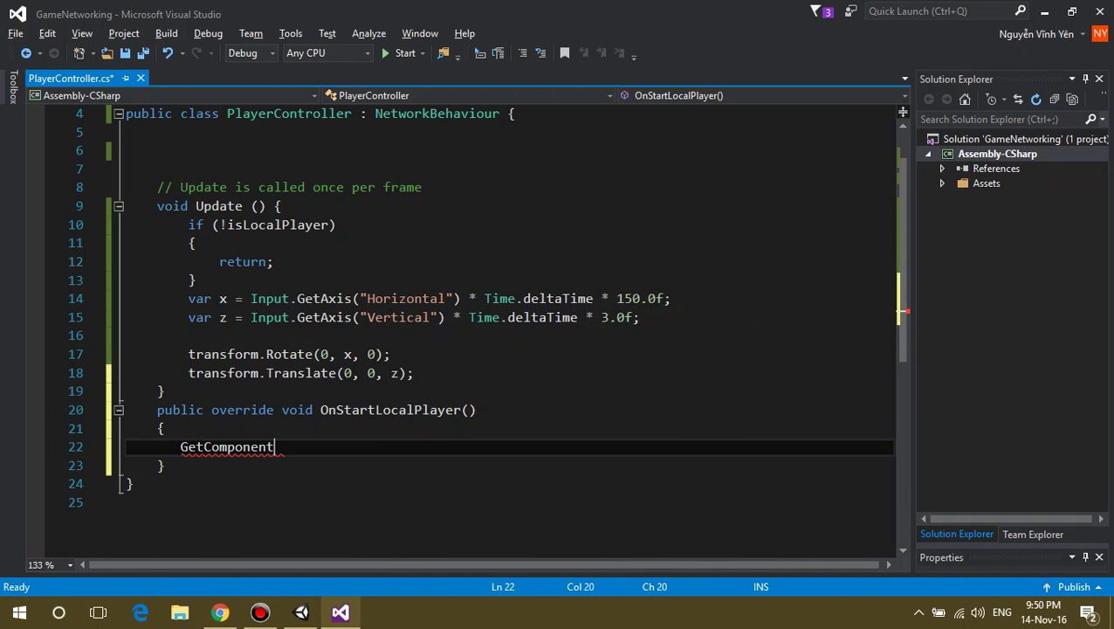
text(<>)
key(alt+Tab)
key(alt+Tab)
text(mesre)
key(Down)
key(Down)
key(Down)
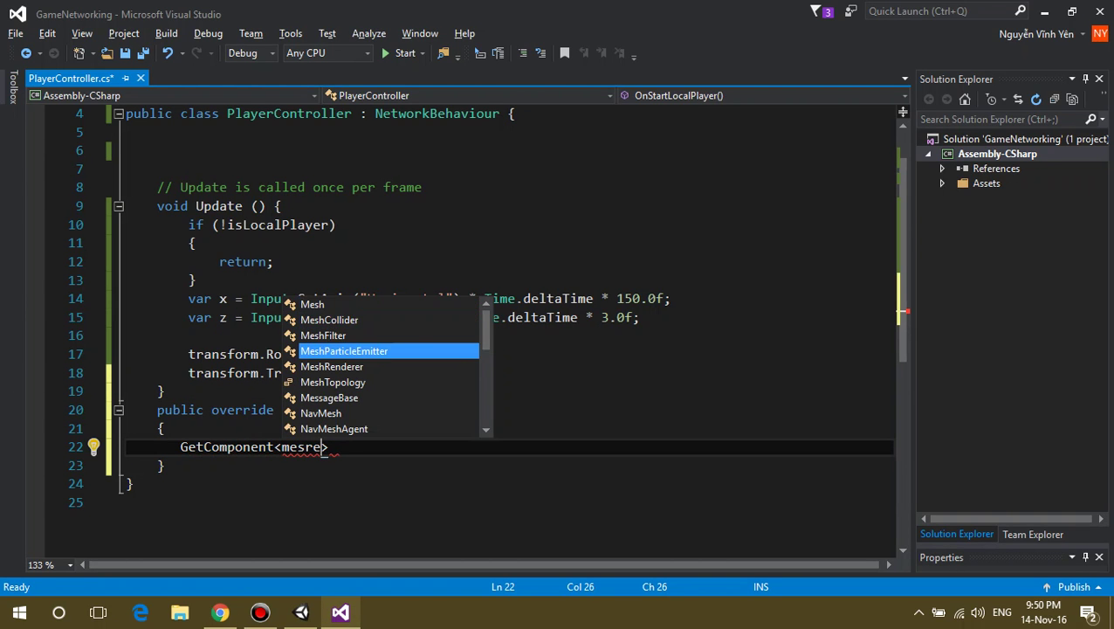
key(Down)
key(Tab)
key(Right)
text(().)
Continue the statement with .material.color =, checking the tutorial's version between parts.
key(alt+Tab)
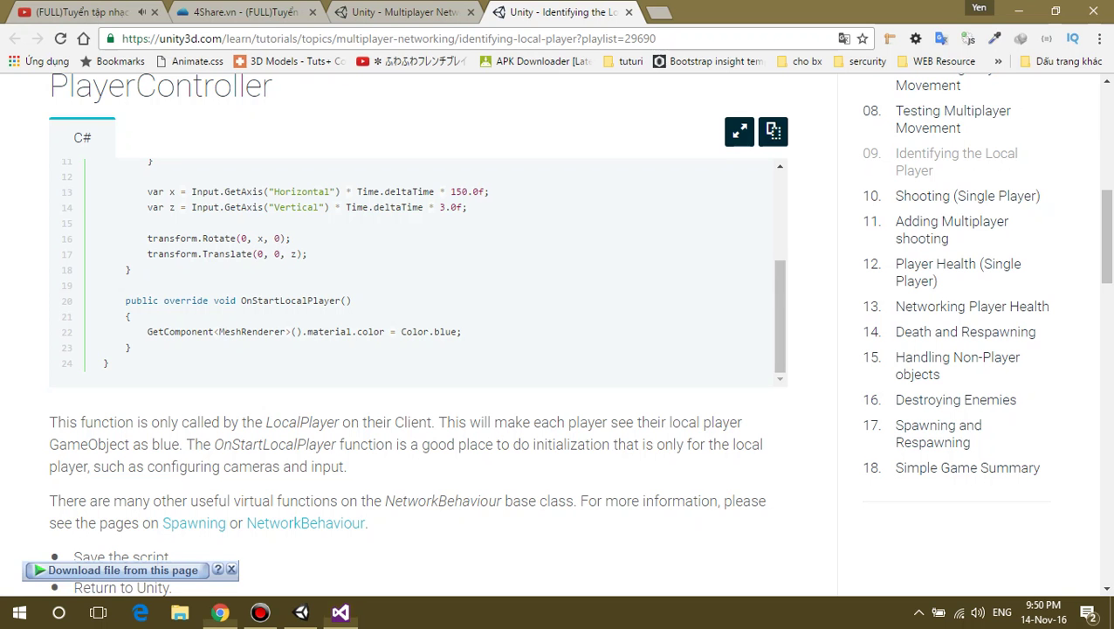
key(alt+Tab)
text(ma)
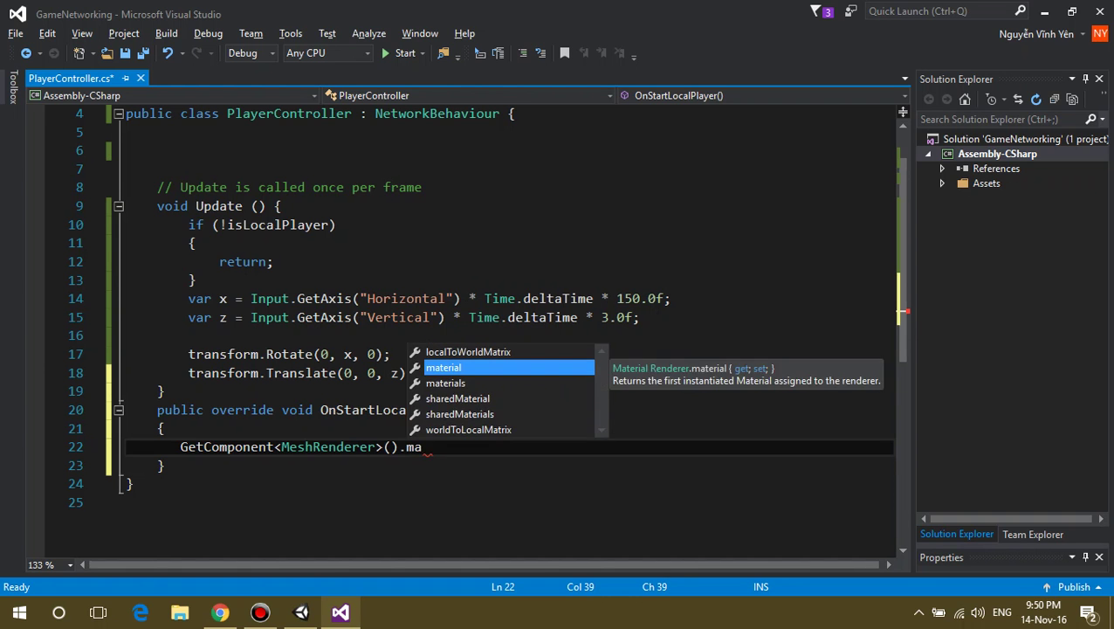
key(Tab)
key(alt+Tab)
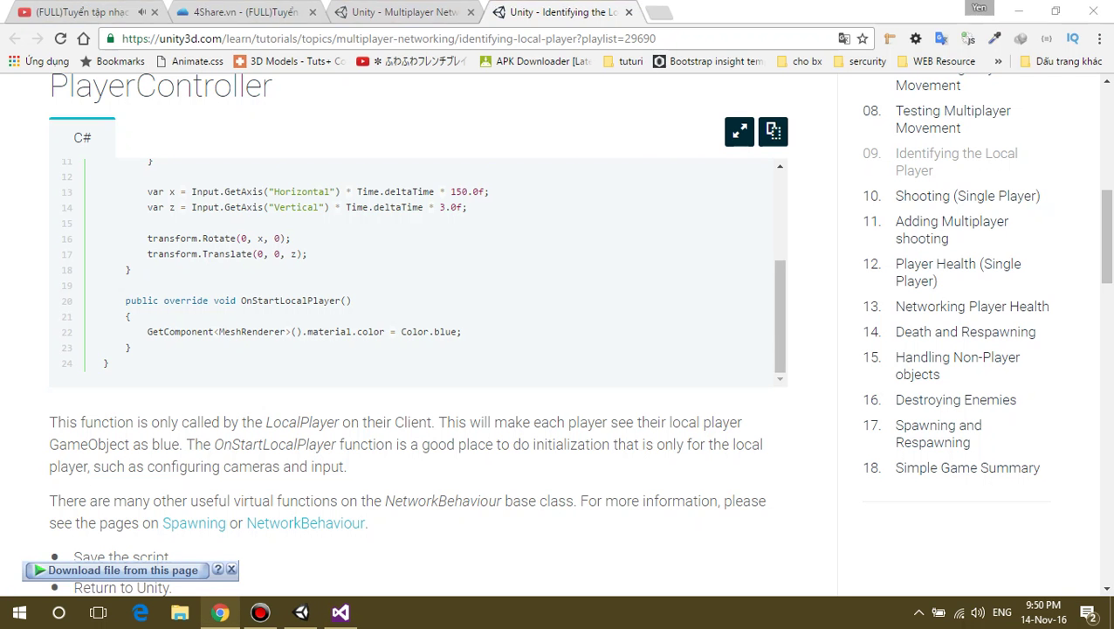
key(alt+Tab)
text(.color=)
key(alt+Tab)
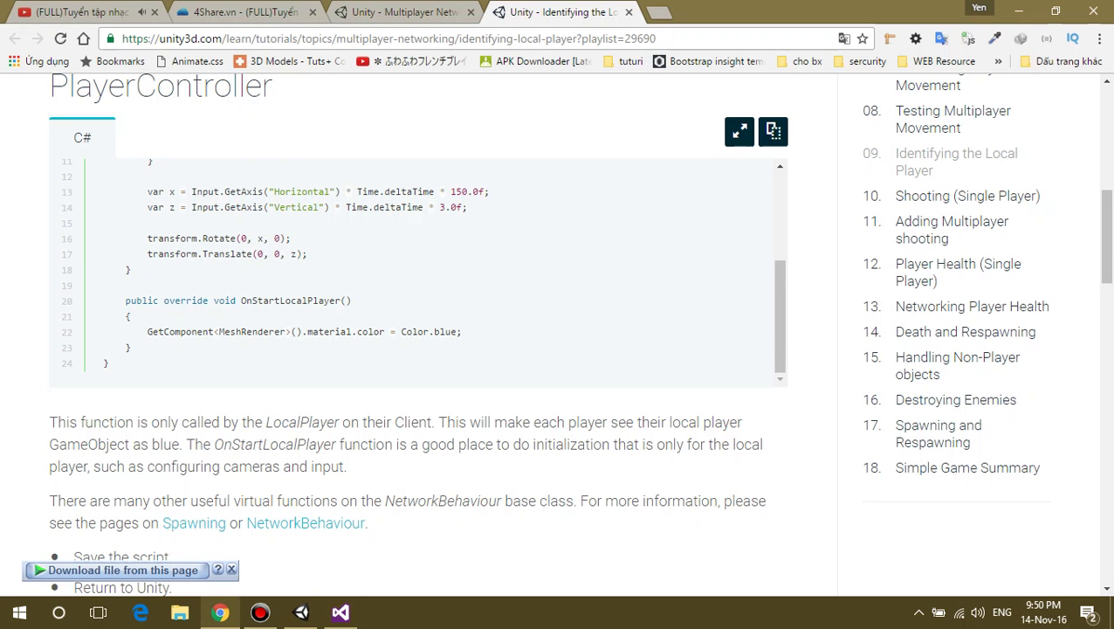
key(alt+Tab)
Finish the assignment as Color.blue;, correcting an accidental black completion.
text(Colo)
key(Tab)
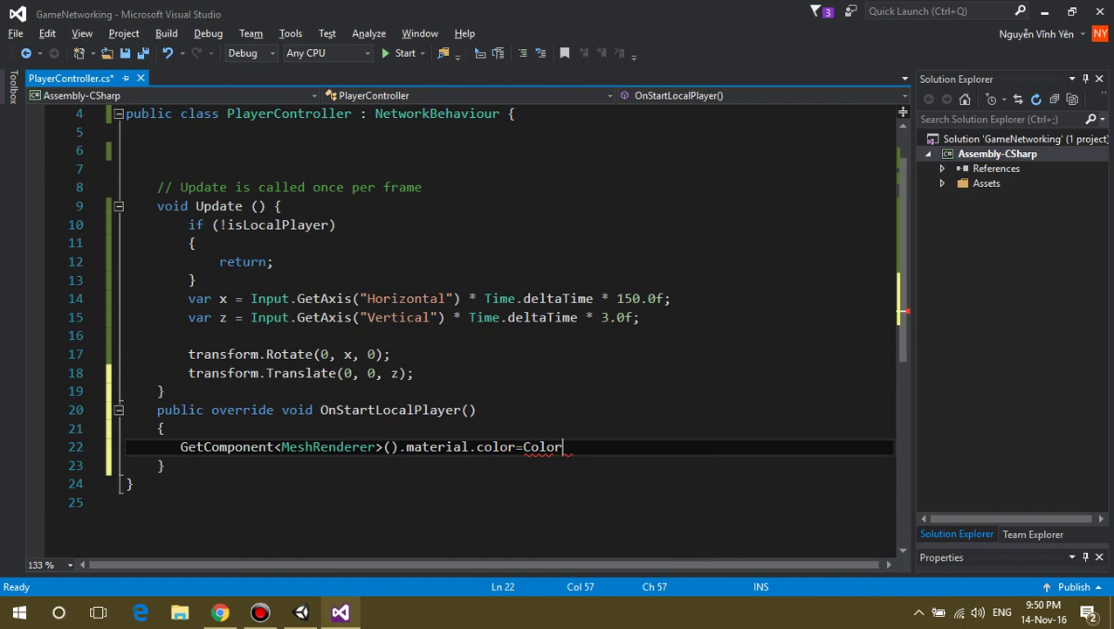
text(.bl)
key(Tab)
key(BackSpace)
key(BackSpace)
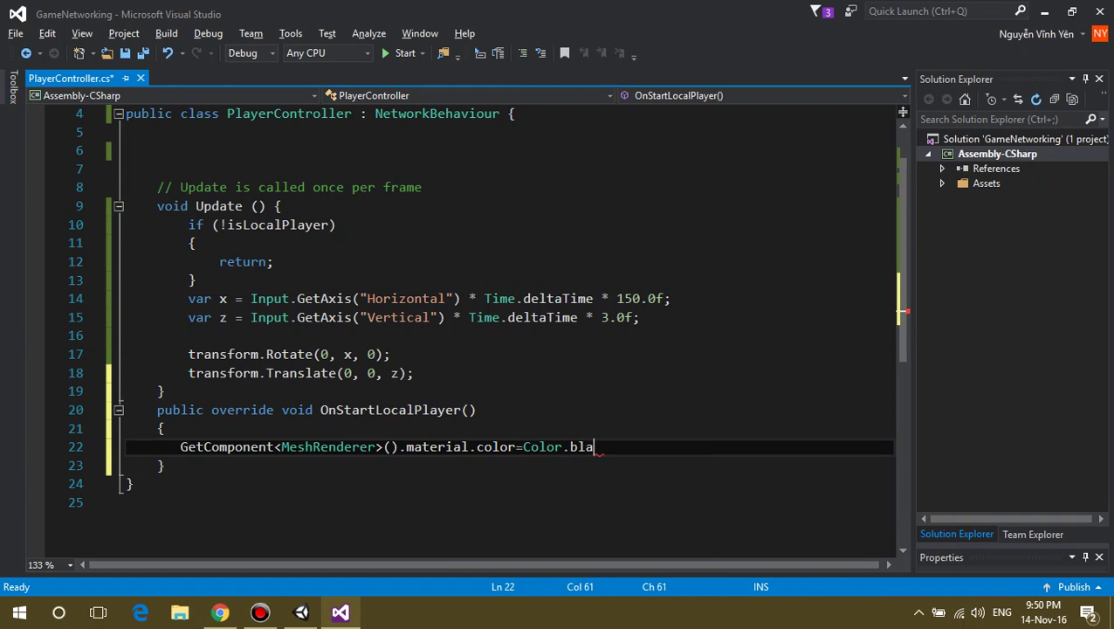
key(BackSpace)
key(BackSpace)
key(BackSpace)
key(BackSpace)
text(.)
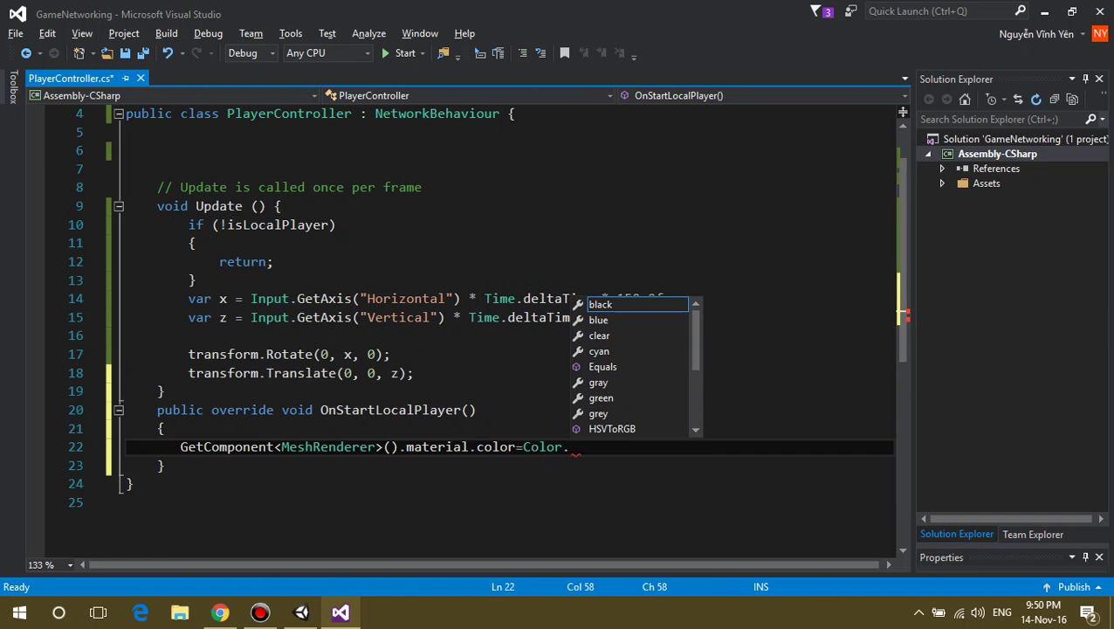
key(Down)
key(Tab)
text(;)
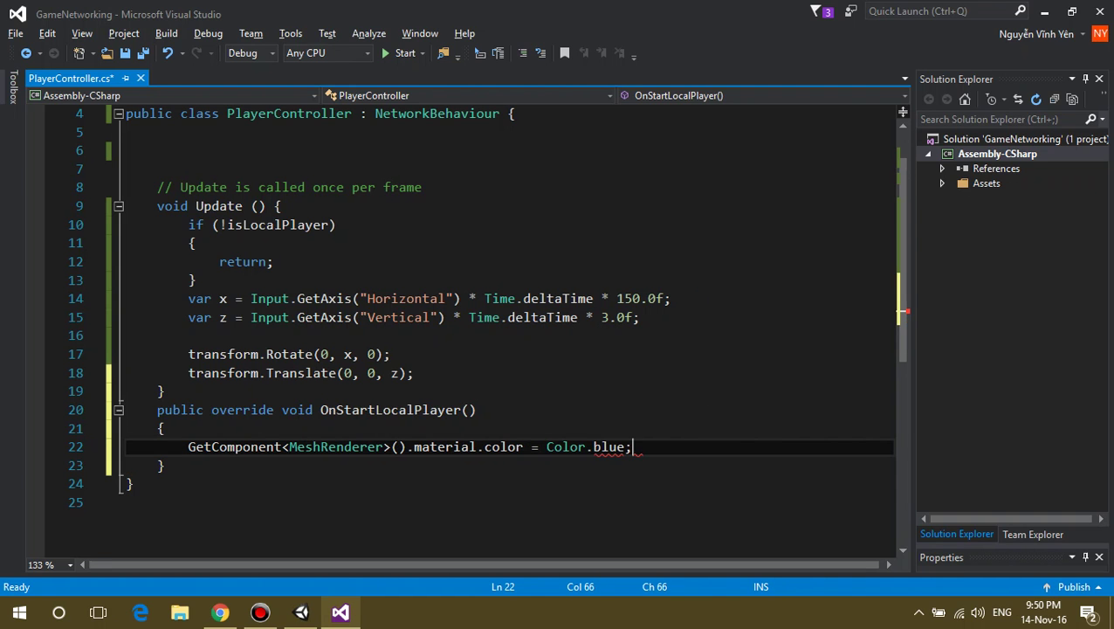
Save PlayerController and return to the tutorial's GetComponent line.
key(ctrl+s)
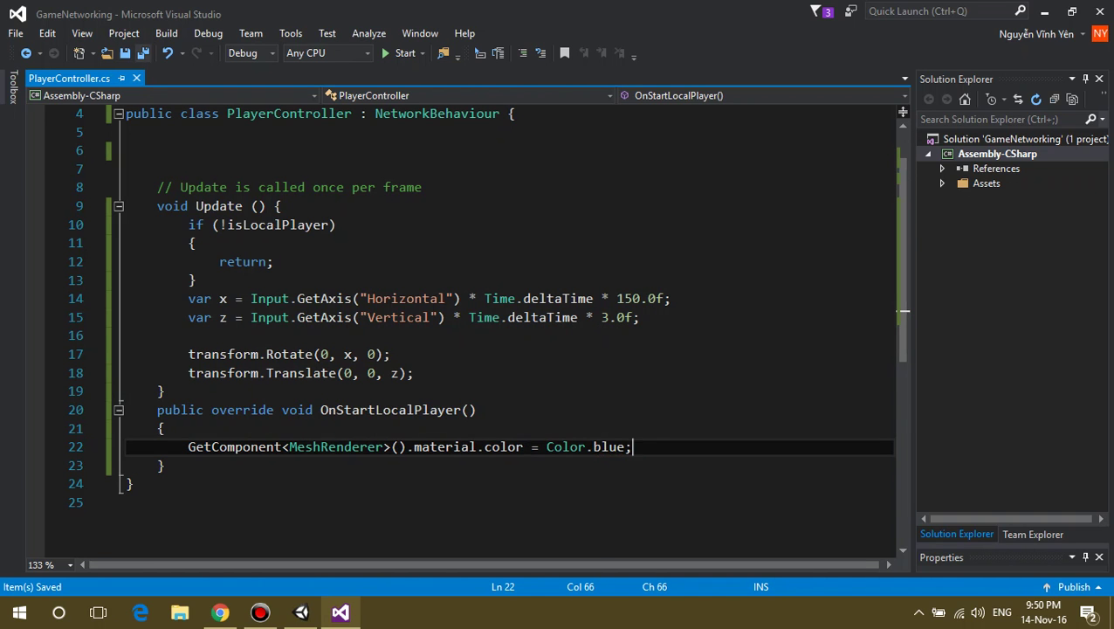
key(alt+Tab)
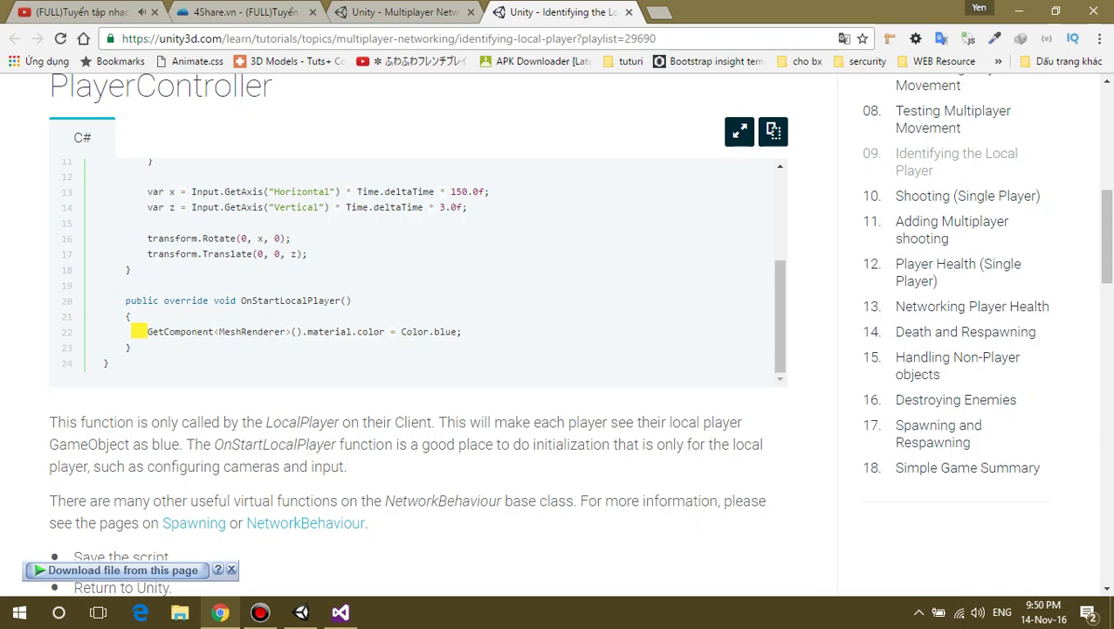
drag(105, 330, 478, 341)
scroll(418, 332, down, 2)
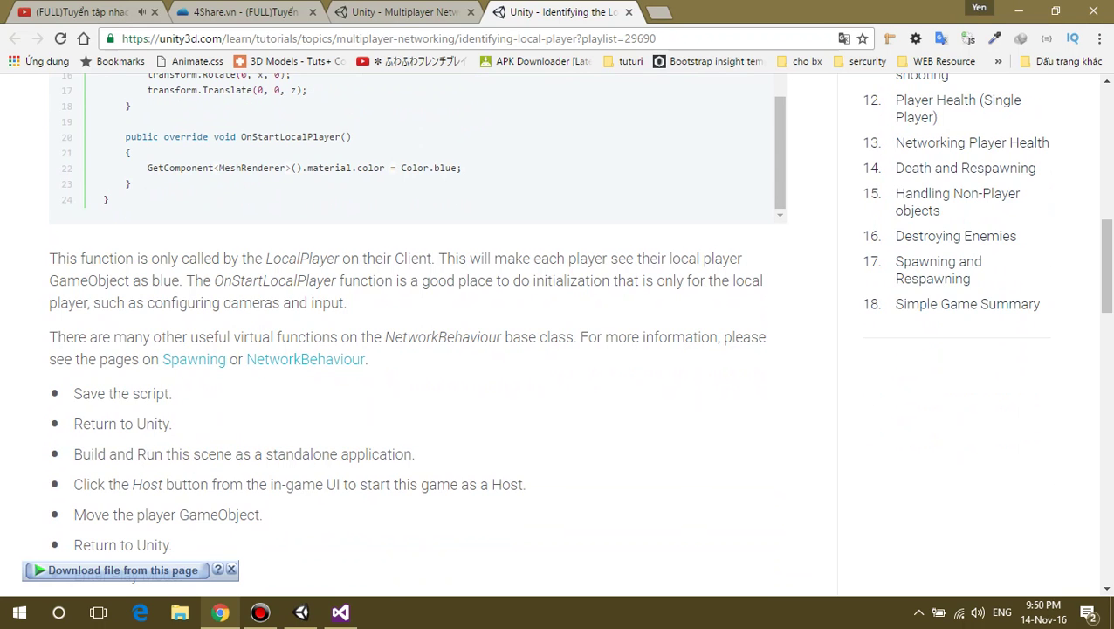
Read through the save, return-to-Unity and Build and Run steps and capsule images.
scroll(418, 332, down, 1)
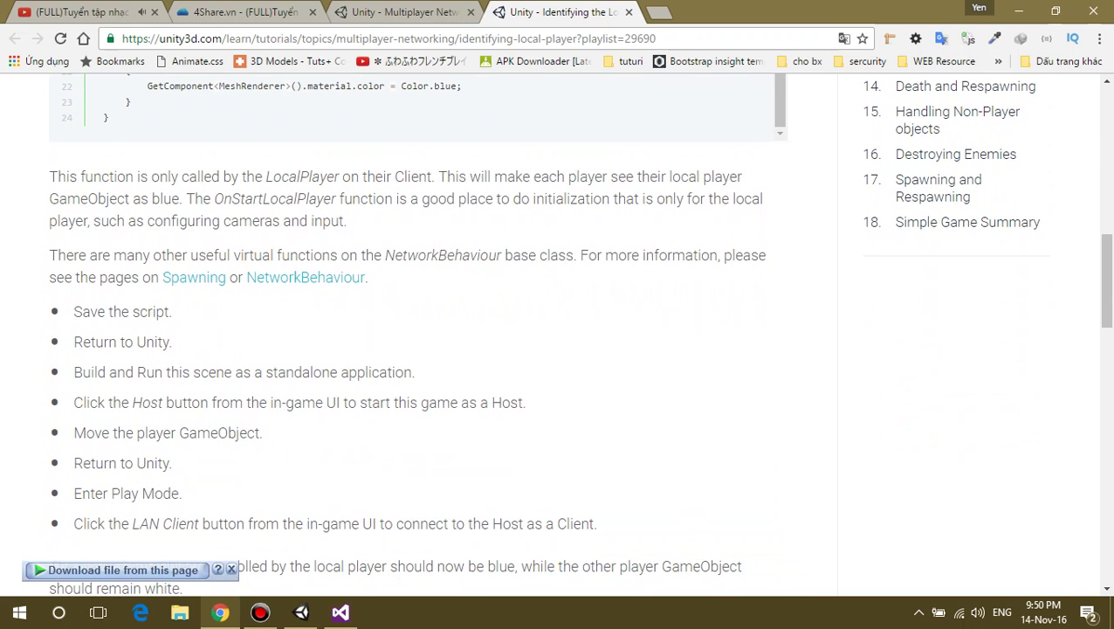
scroll(418, 332, down, 2)
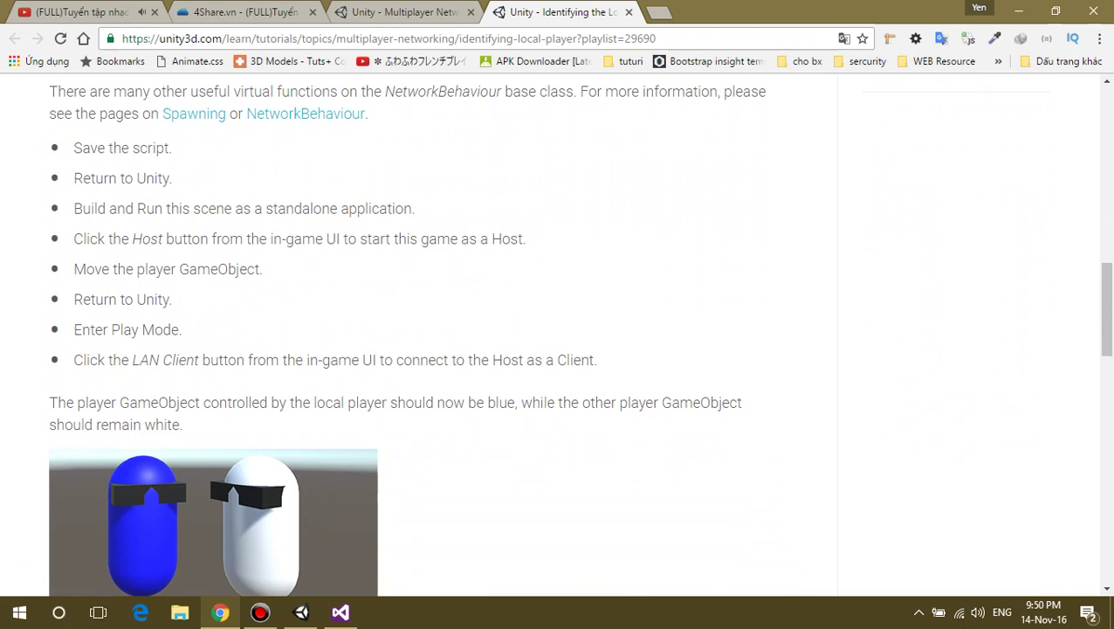
scroll(417, 332, down, 1)
scroll(417, 332, down, 2)
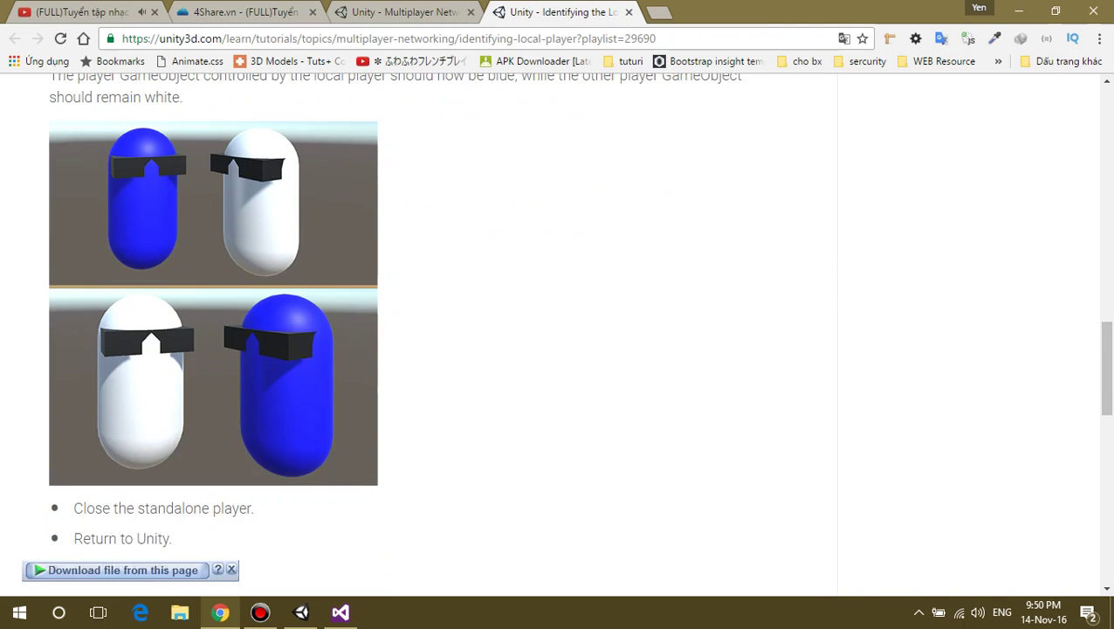
scroll(417, 332, down, 3)
scroll(417, 331, up, 3)
scroll(418, 331, up, 1)
scroll(417, 332, up, 6)
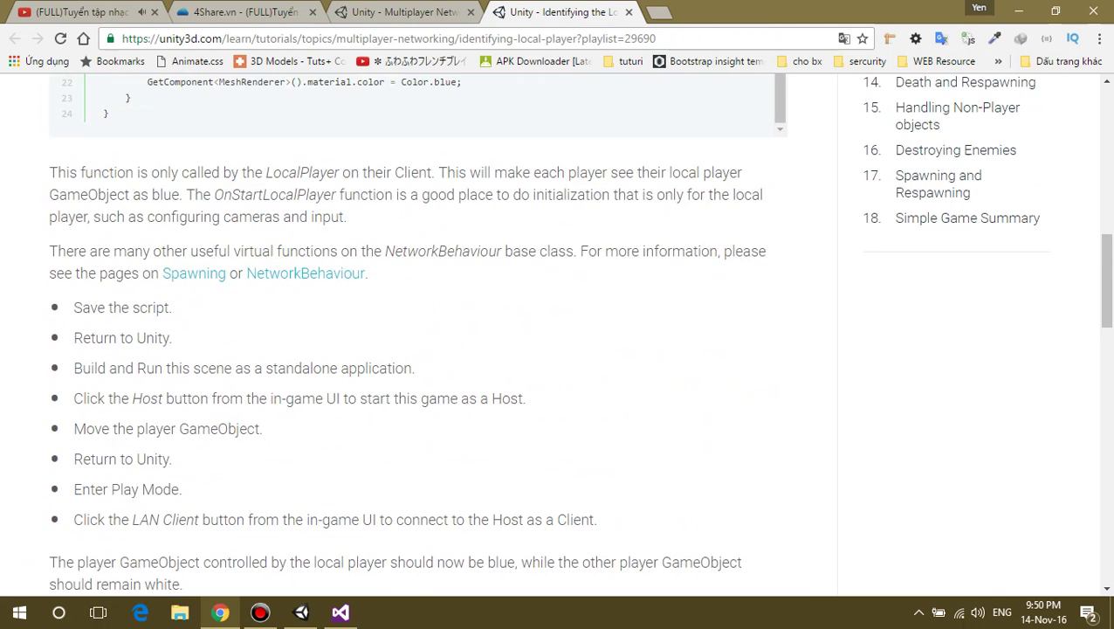
scroll(418, 332, down, 1)
drag(73, 230, 166, 230)
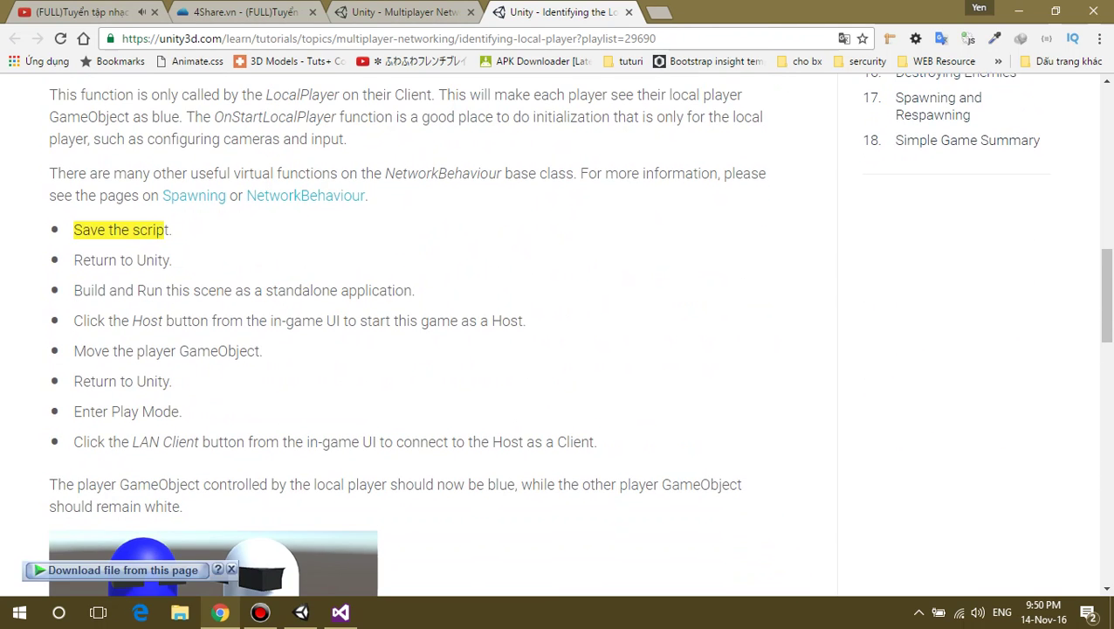
drag(73, 260, 171, 260)
drag(74, 290, 413, 290)
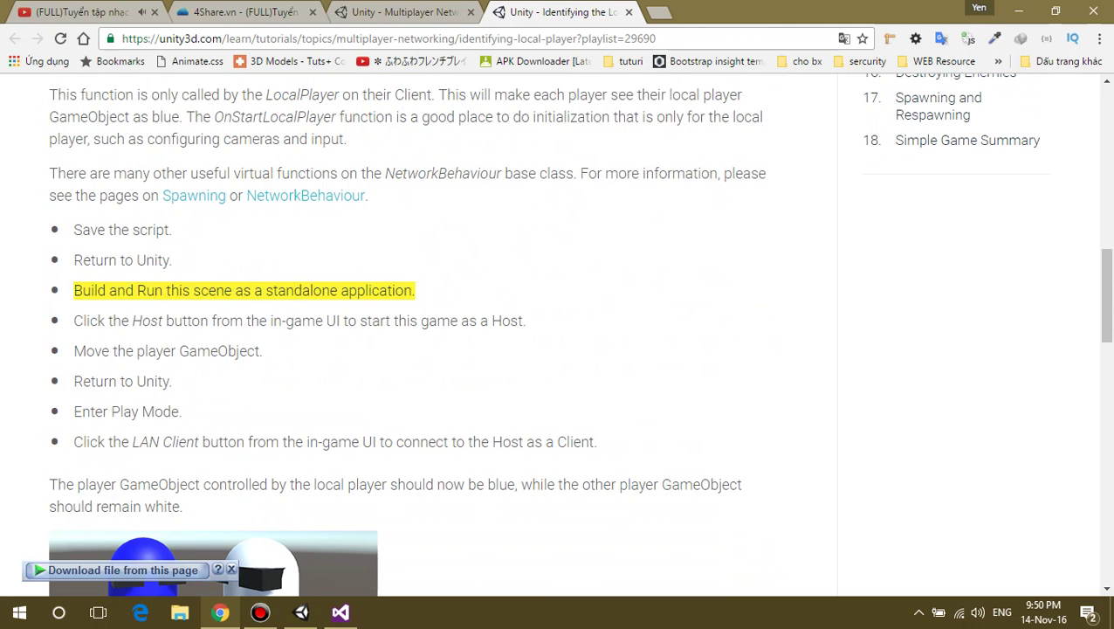
click(301, 612)
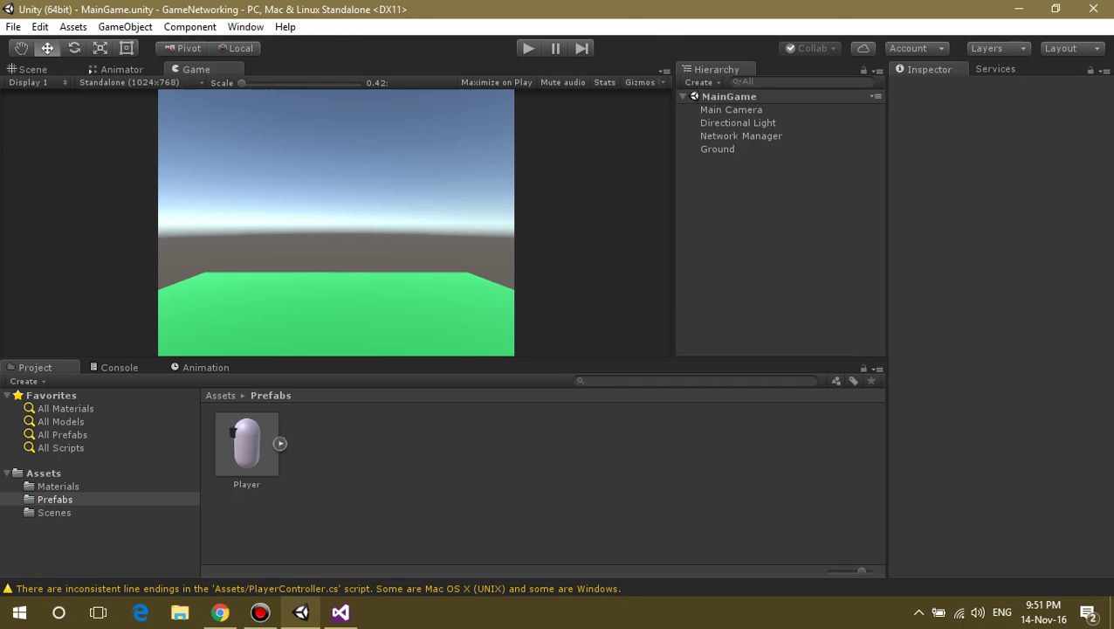
Select the old testclient build files on the desktop and apply a context-menu action.
key(super+d)
drag(273, 303, 124, 95)
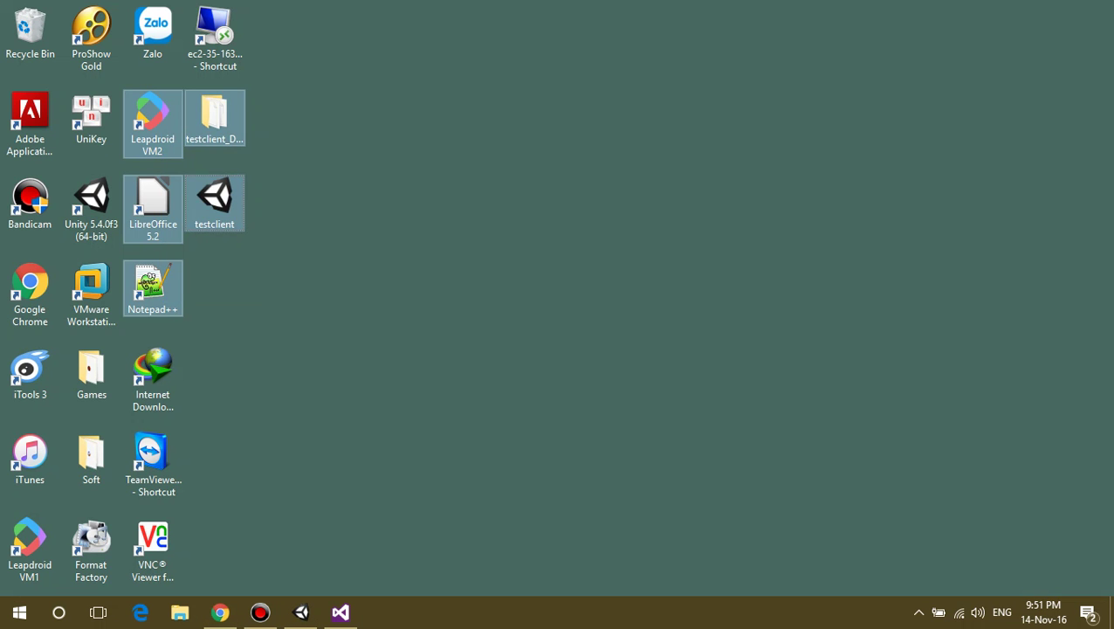
drag(278, 275, 189, 119)
right_click(212, 119)
click(252, 327)
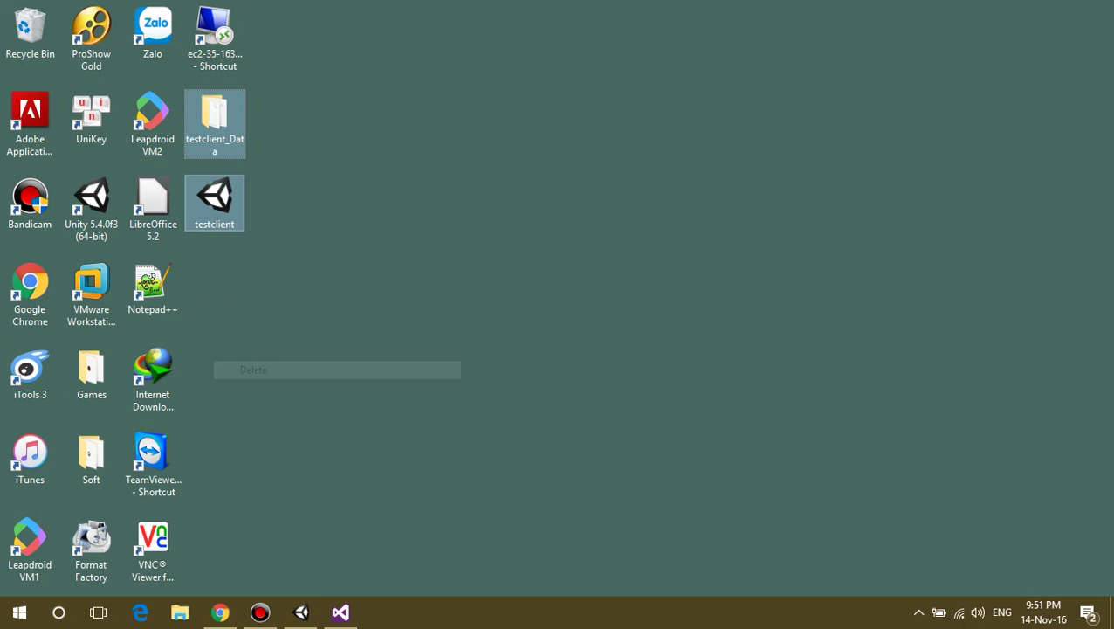
key(alt+Tab)
From Build Settings, Build And Run the standalone player, saving it as testclient.
key(alt+f)
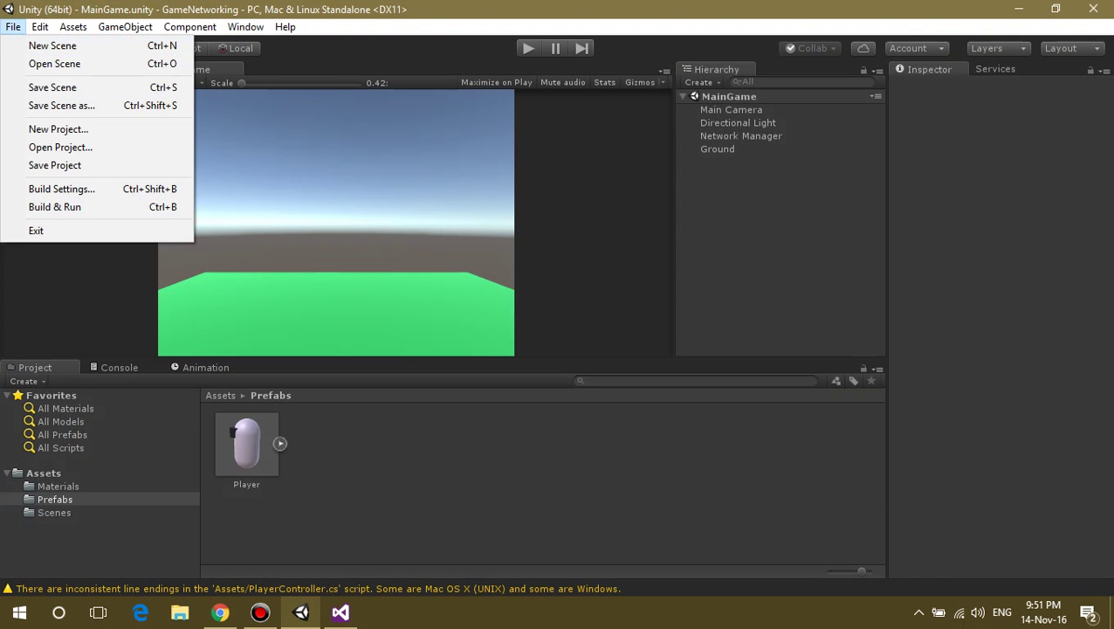
key(Down)
key(Down)
key(Down)
key(Down)
key(Down)
key(Return)
key(alt+f)
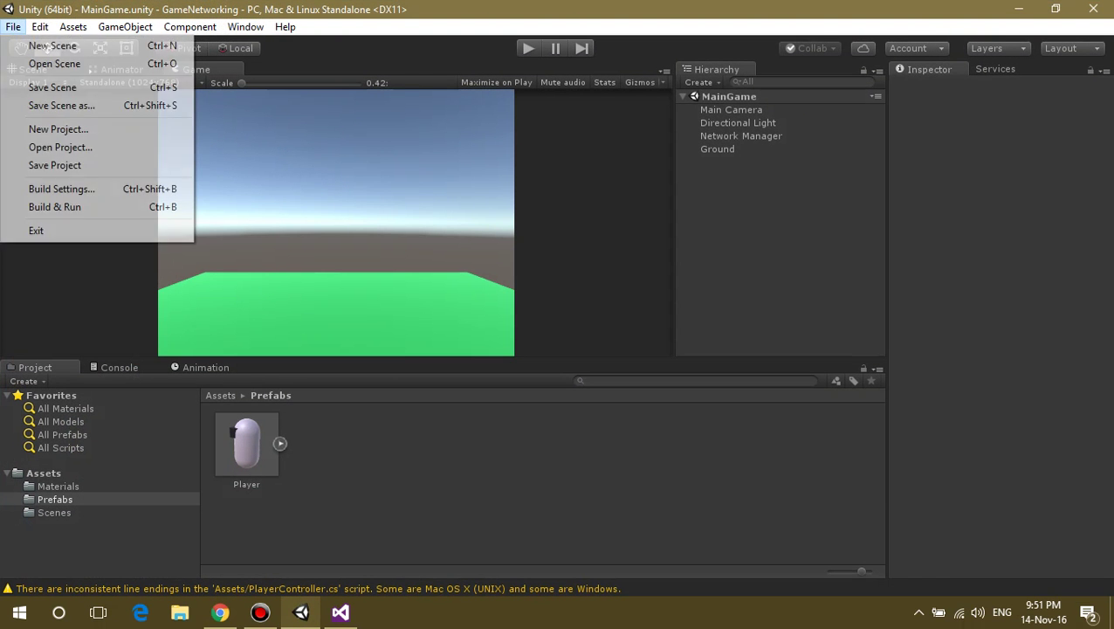
key(Down)
key(Down)
key(Down)
key(Down)
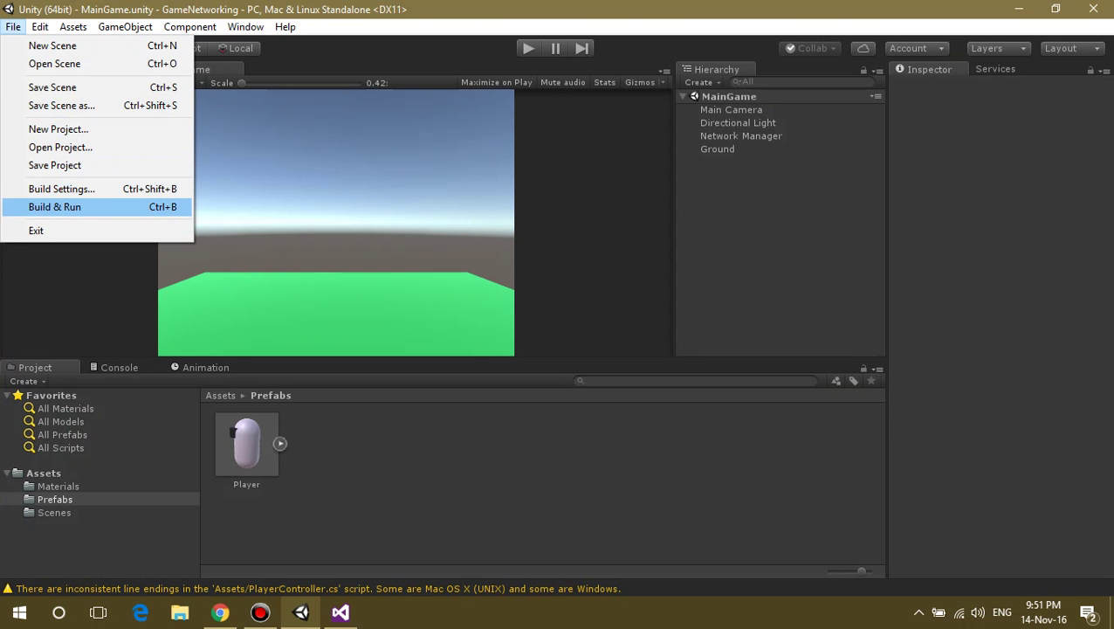
key(Up)
key(Return)
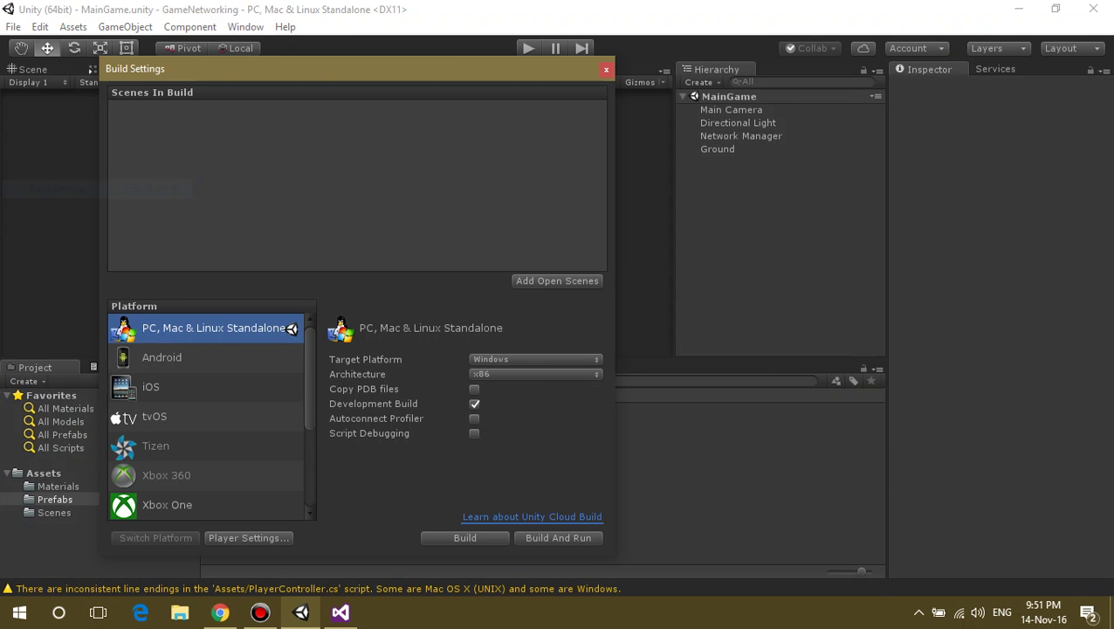
click(465, 537)
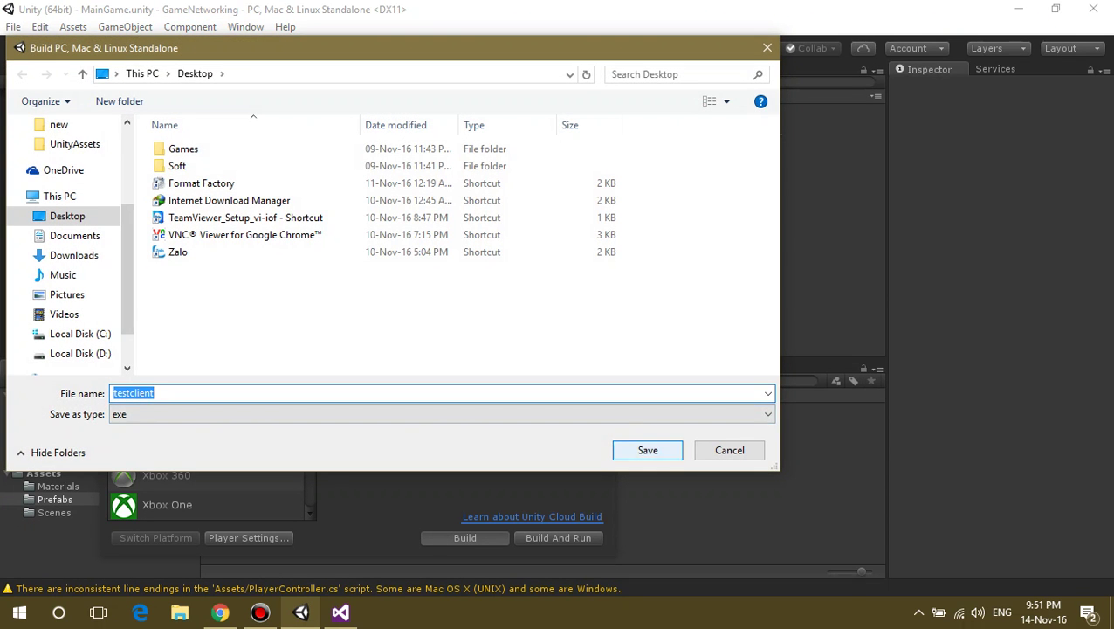
key(Return)
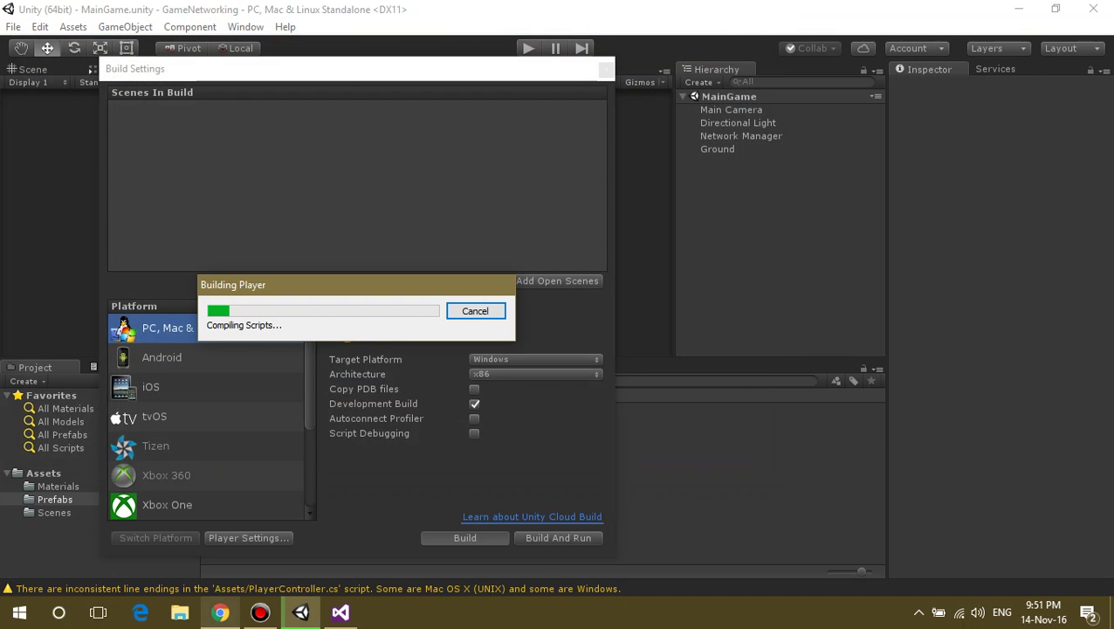
click(220, 612)
Launch testclient at 640 x 400 windowed and start it as the LAN Host.
scroll(524, 332, down, 1)
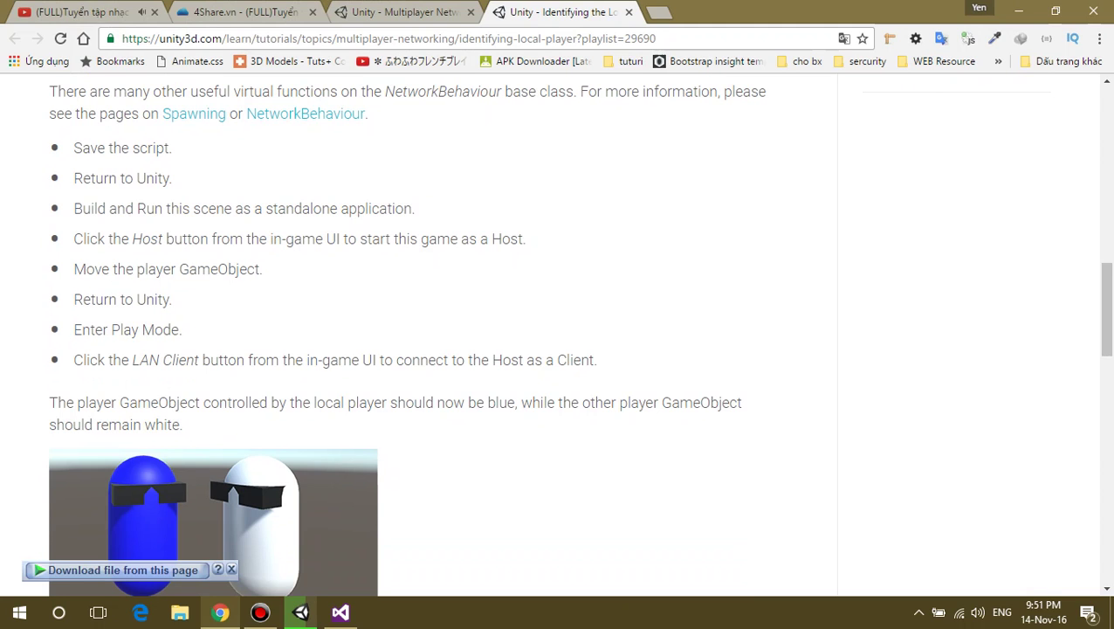
drag(129, 239, 164, 239)
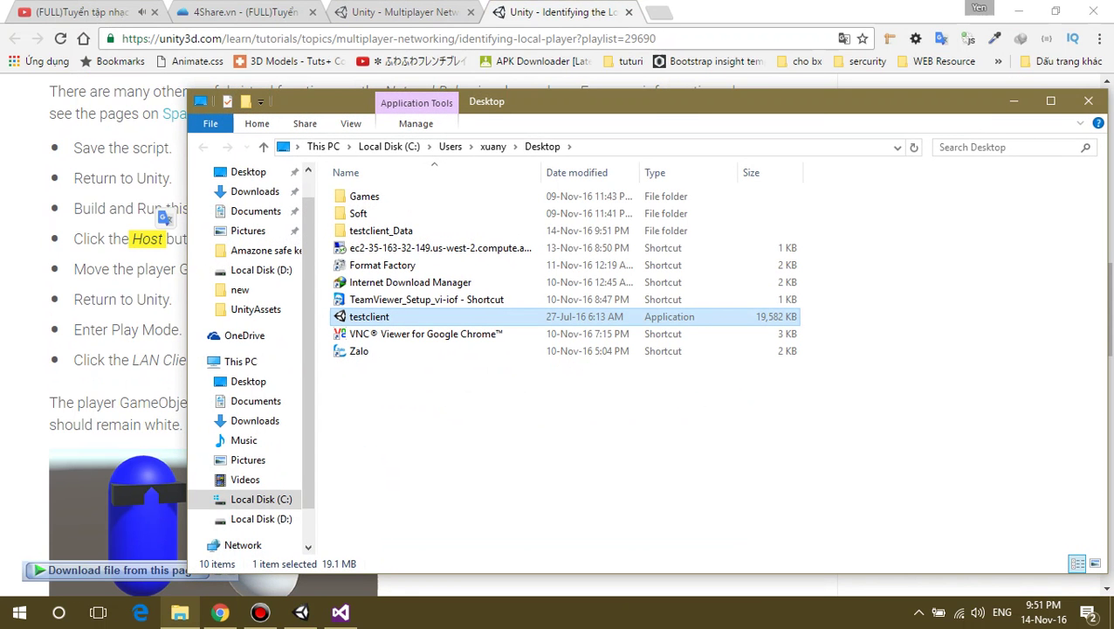
key(Return)
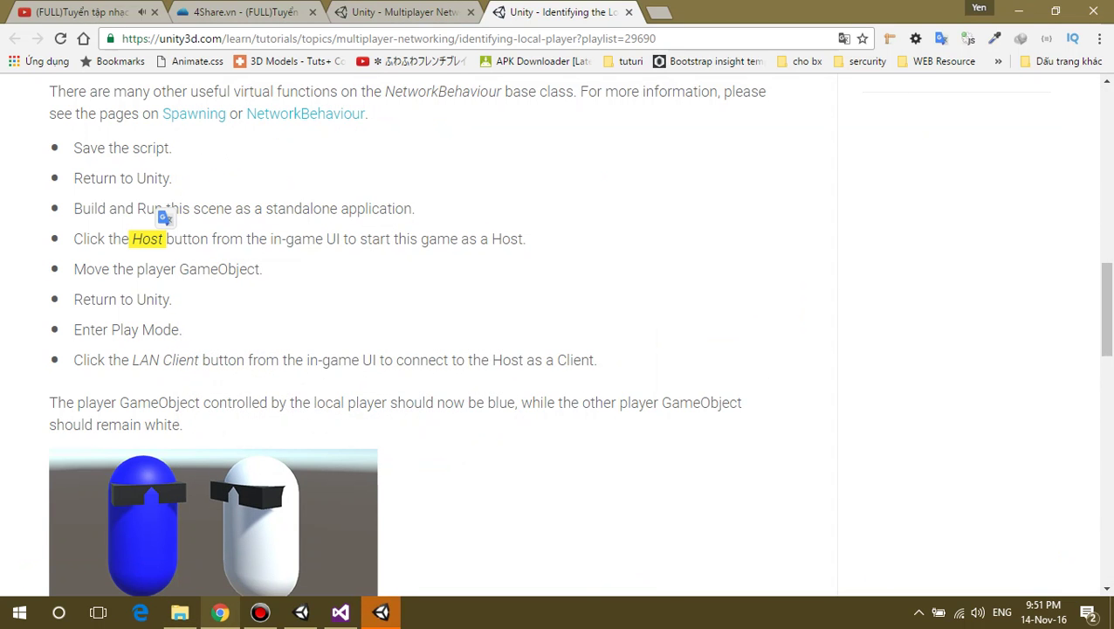
click(557, 367)
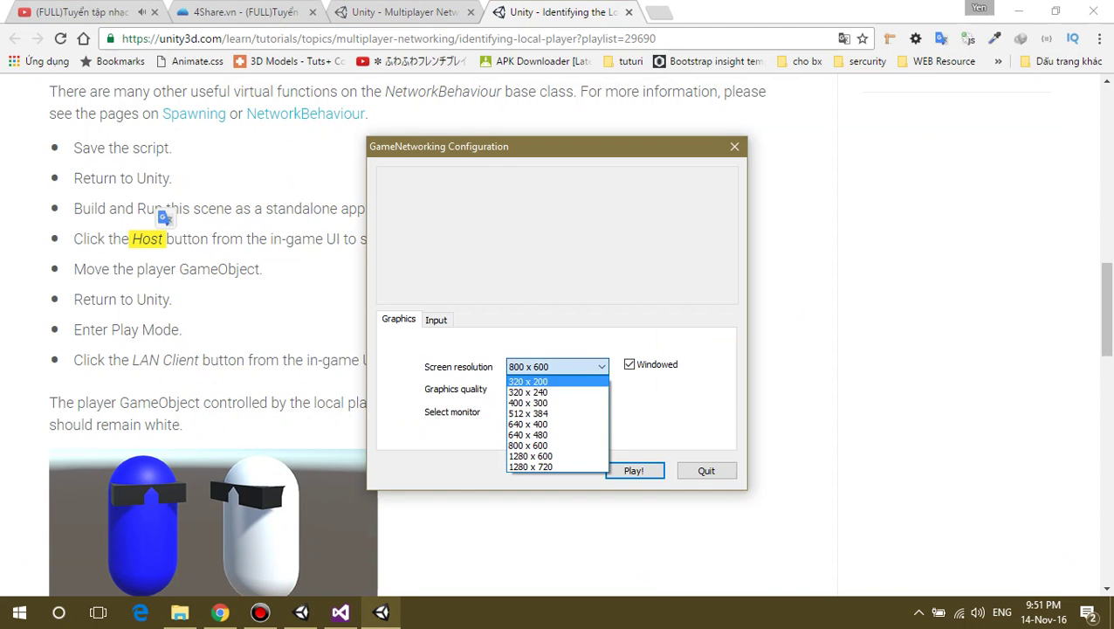
click(528, 423)
click(634, 470)
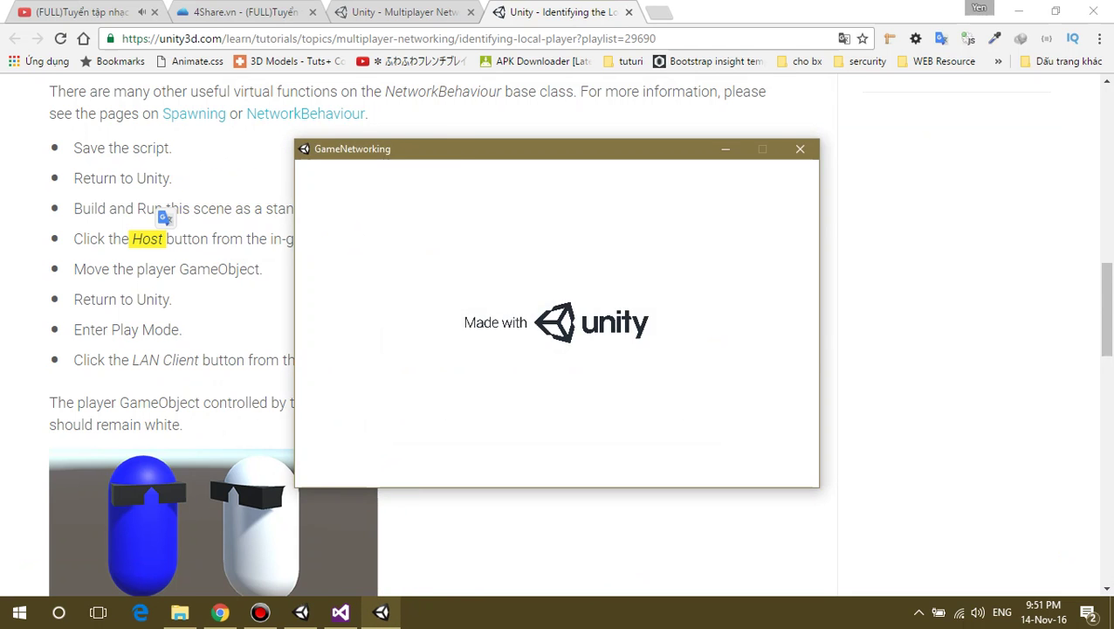
drag(472, 152, 650, 152)
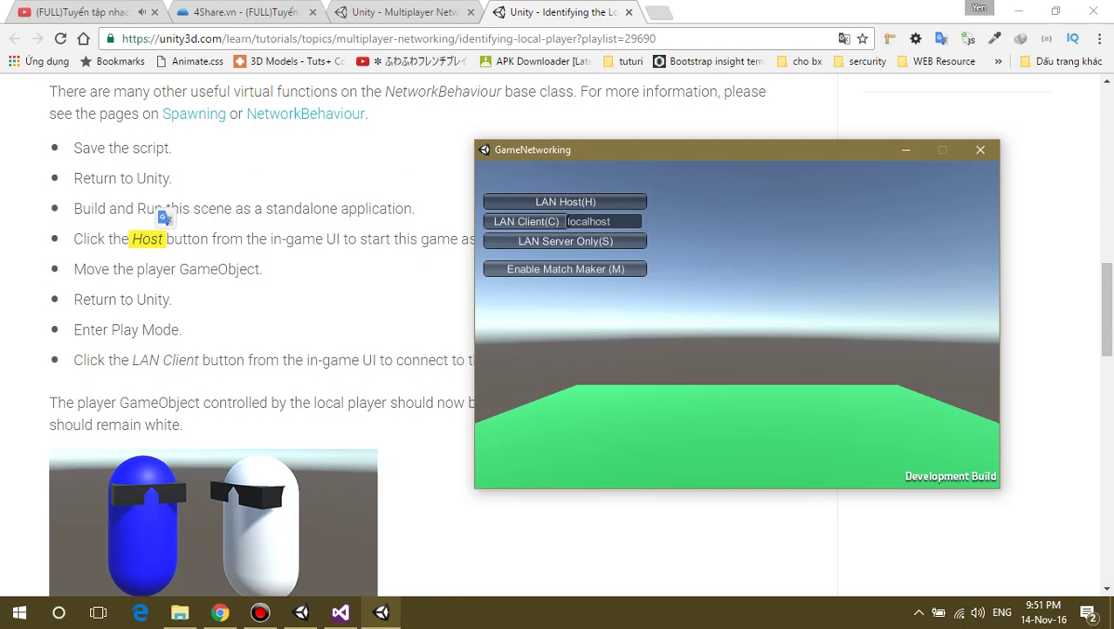
key(h)
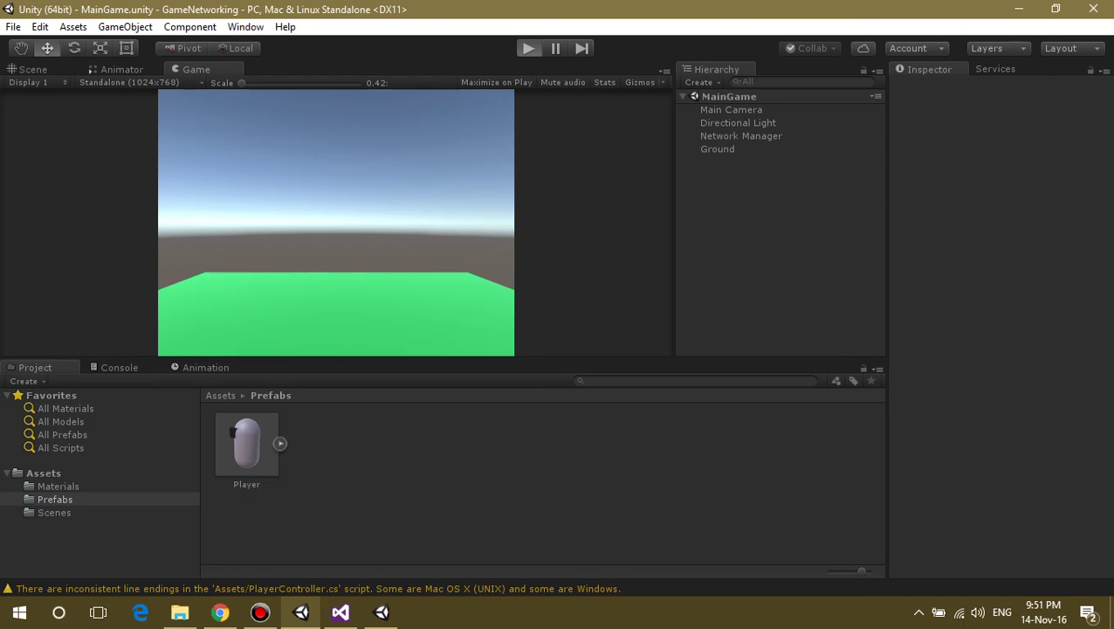
Play the scene in the editor as LAN Client and move the blue local player.
key(ctrl+p)
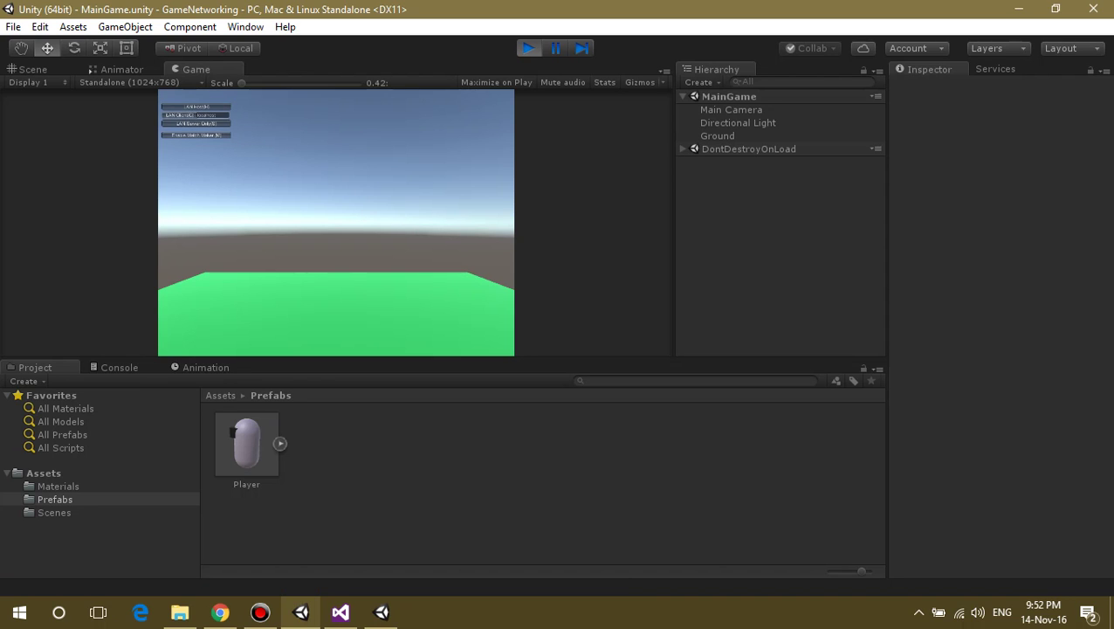
key(c)
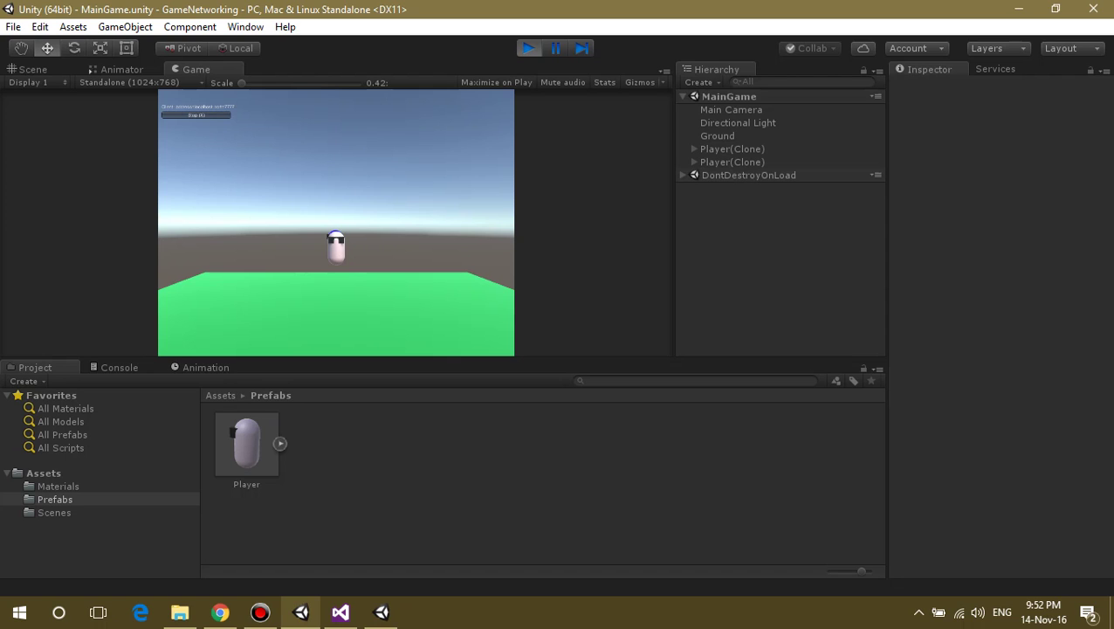
key(Up)
key(Left)
Move the host's blue player around in the standalone window.
click(381, 612)
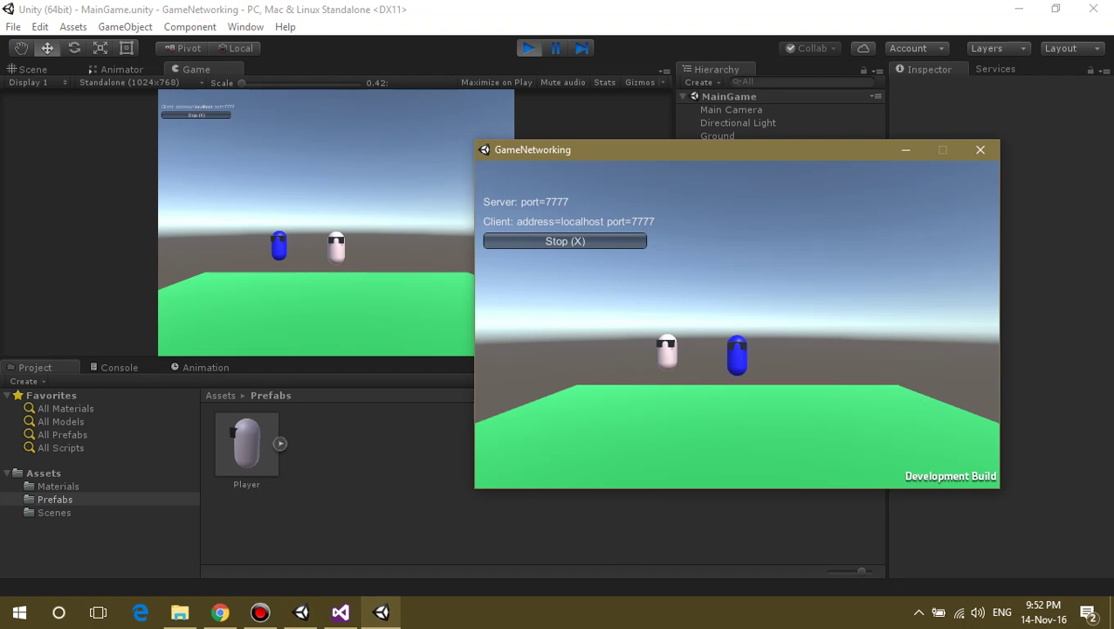
key(Up)
key(Up)
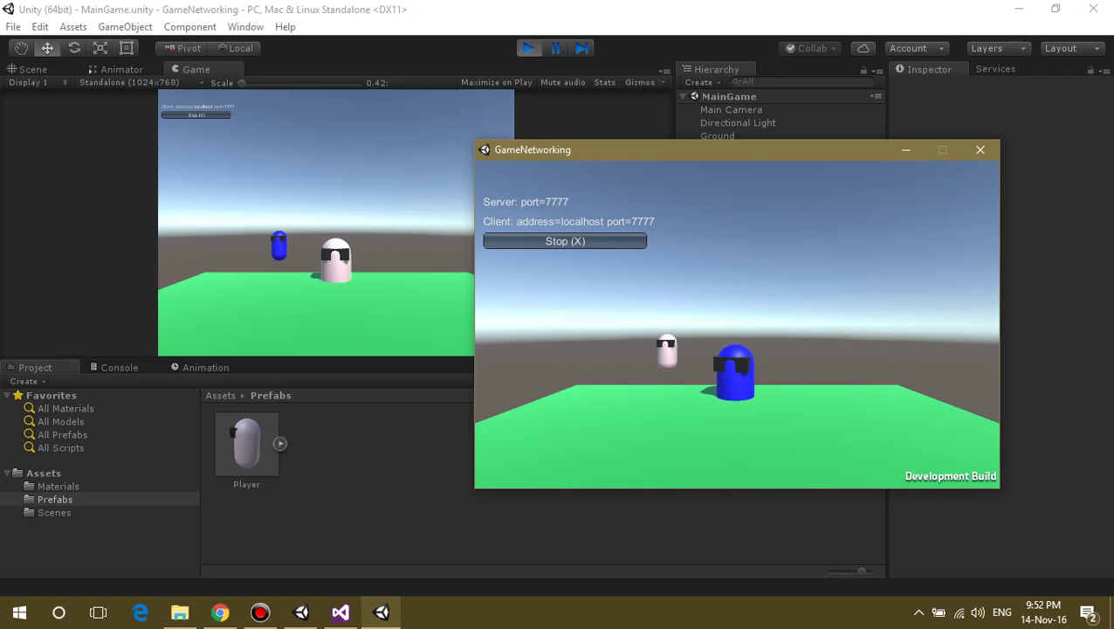
key(Left)
key(Up)
key(Left)
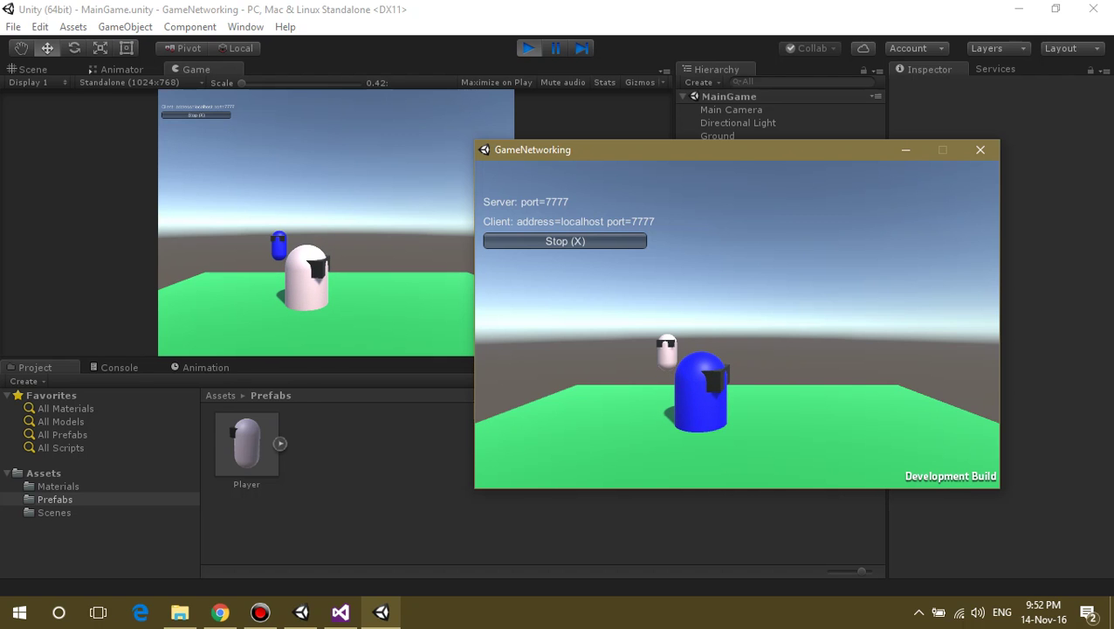
click(341, 612)
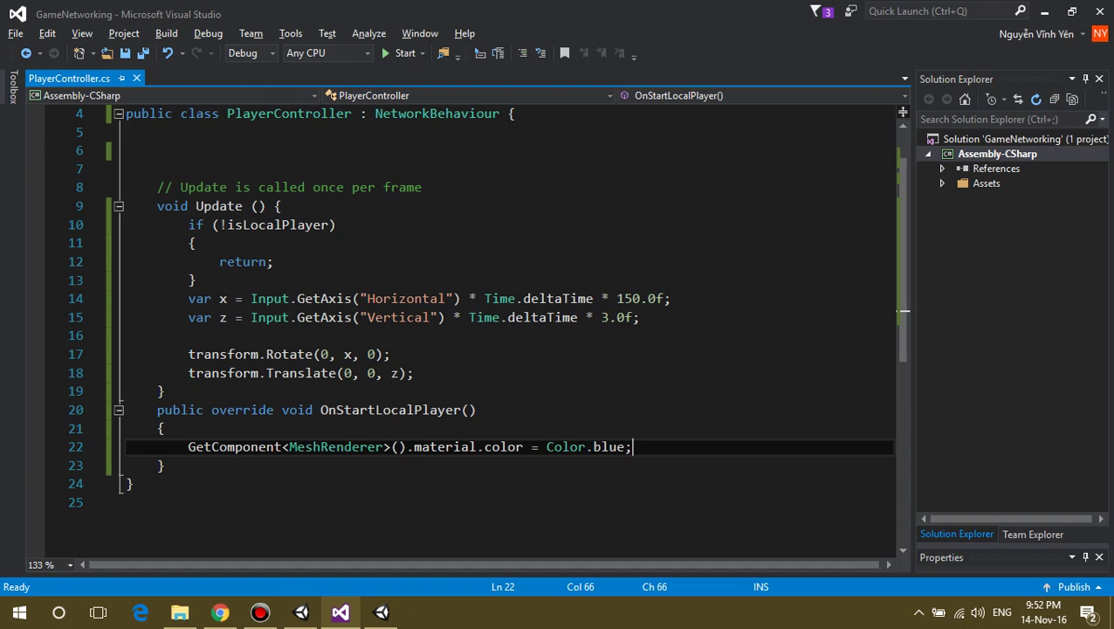
Position the standalone game window over the editor beside the PlayerController code.
click(329, 409)
key(End)
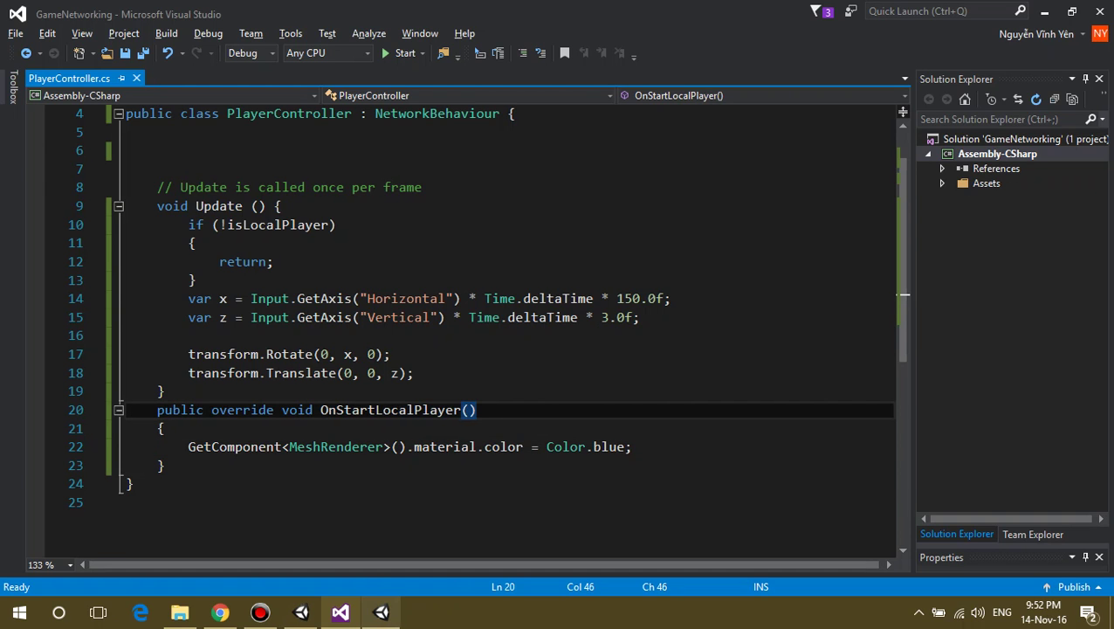
click(381, 612)
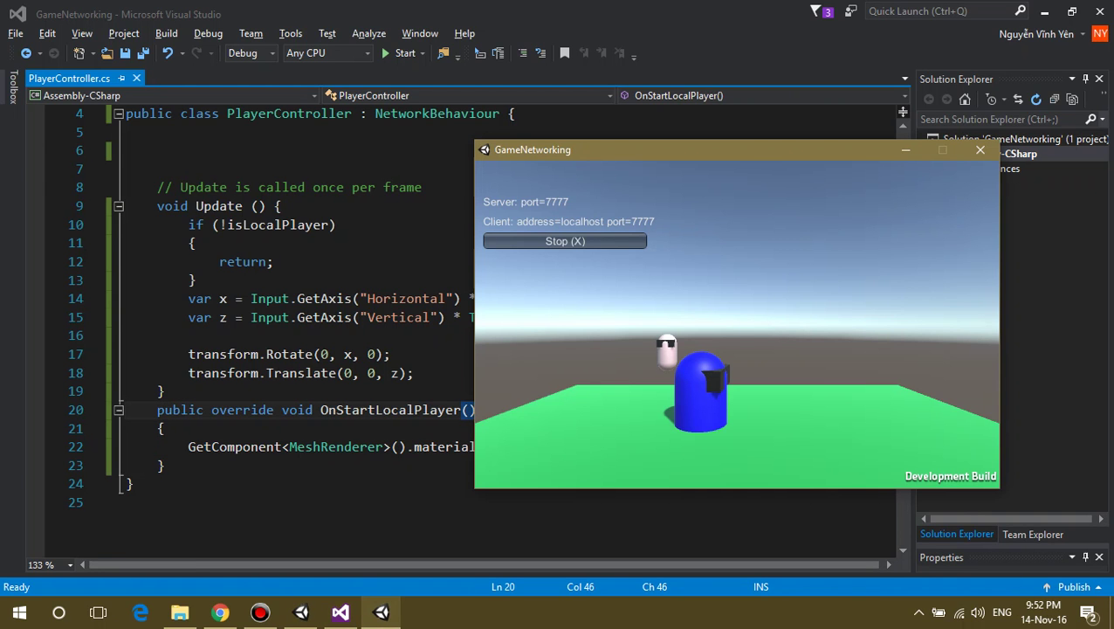
click(301, 613)
click(381, 612)
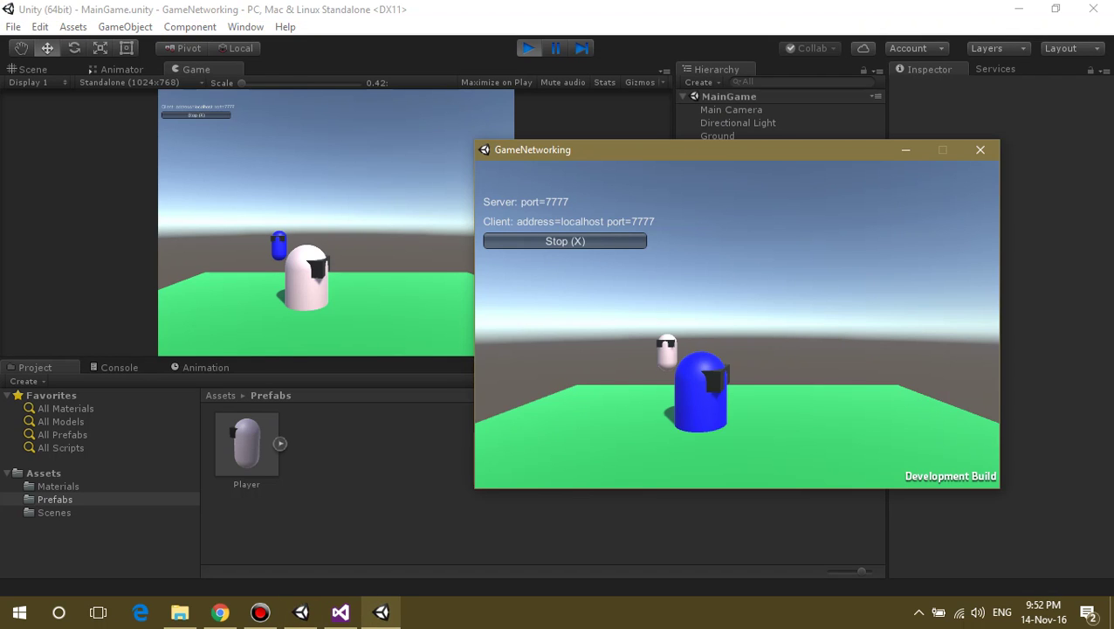
drag(699, 150, 690, 171)
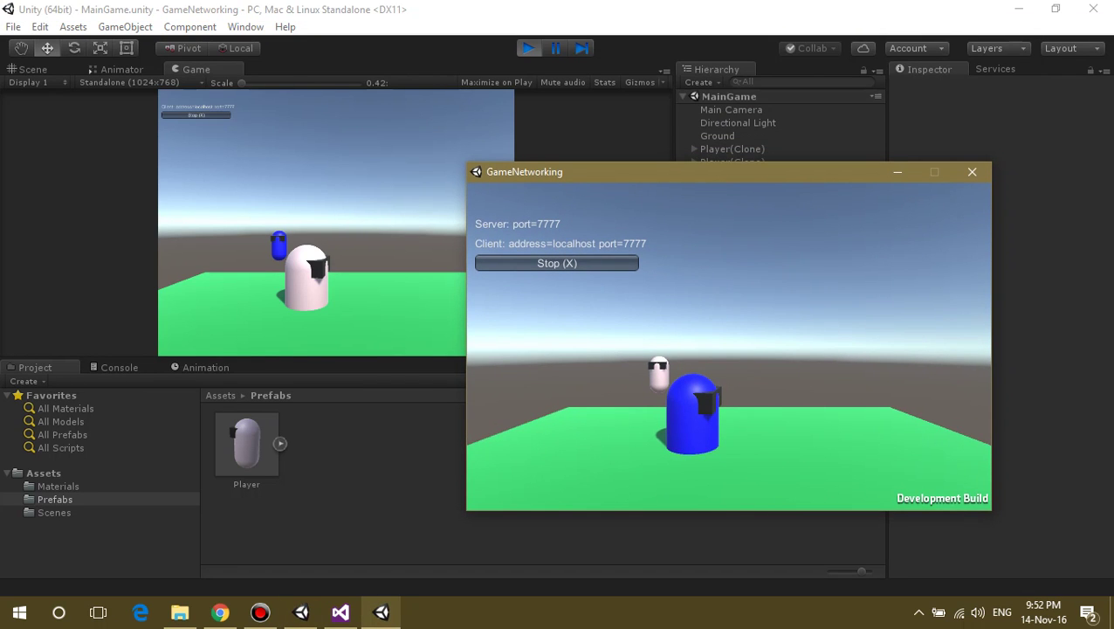
Add the comment //check localplayer above the Color.blue line and save PlayerController.cs.
key(alt+Tab)
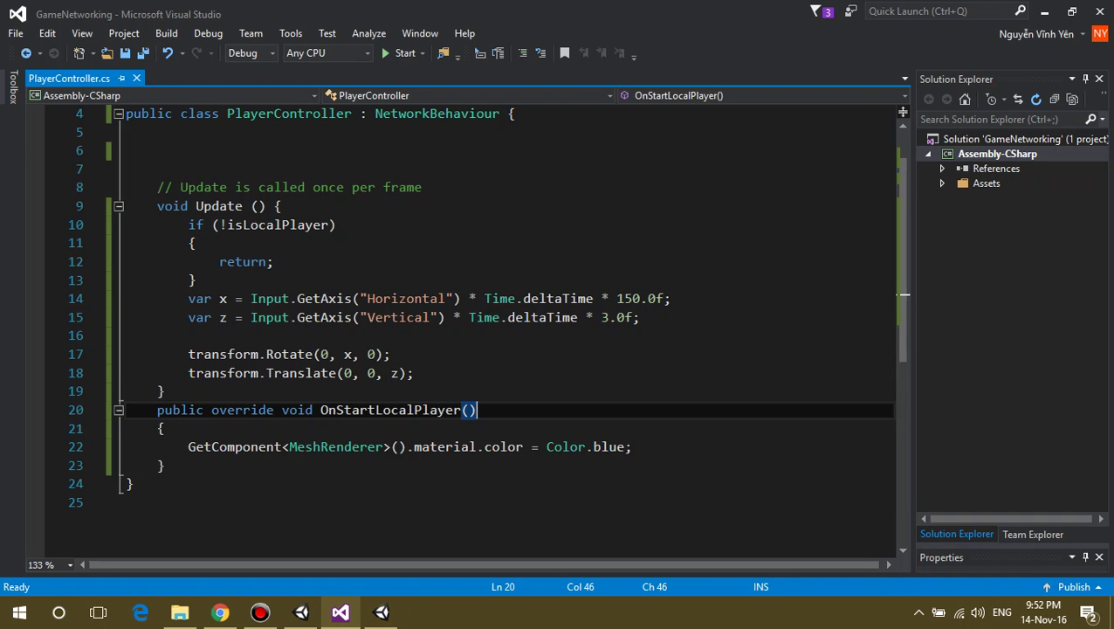
key(Down)
click(611, 446)
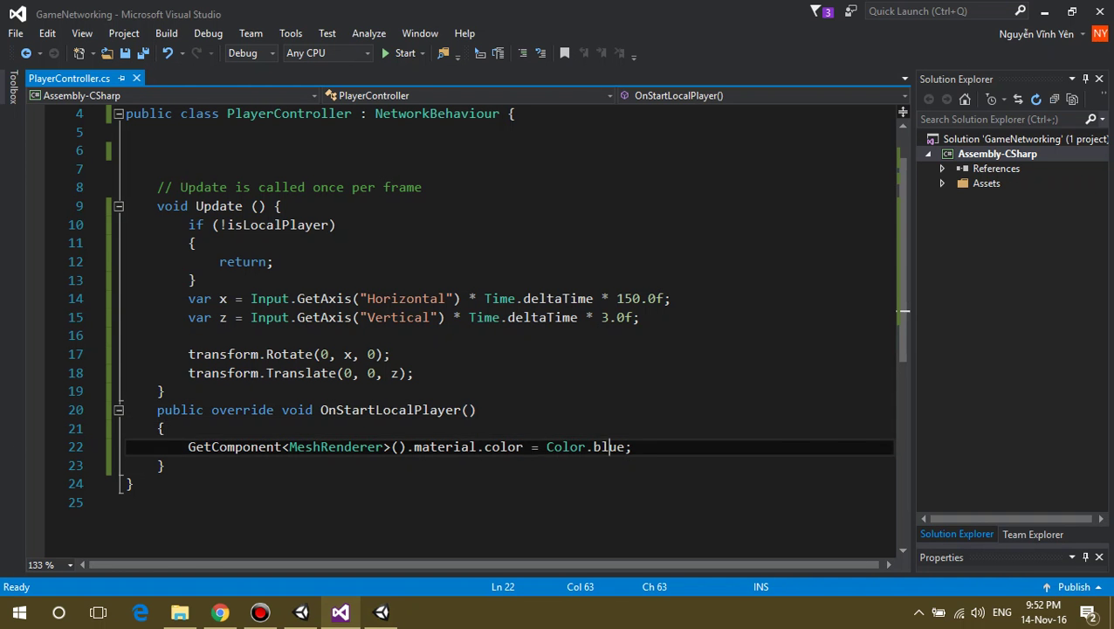
key(End)
key(Return)
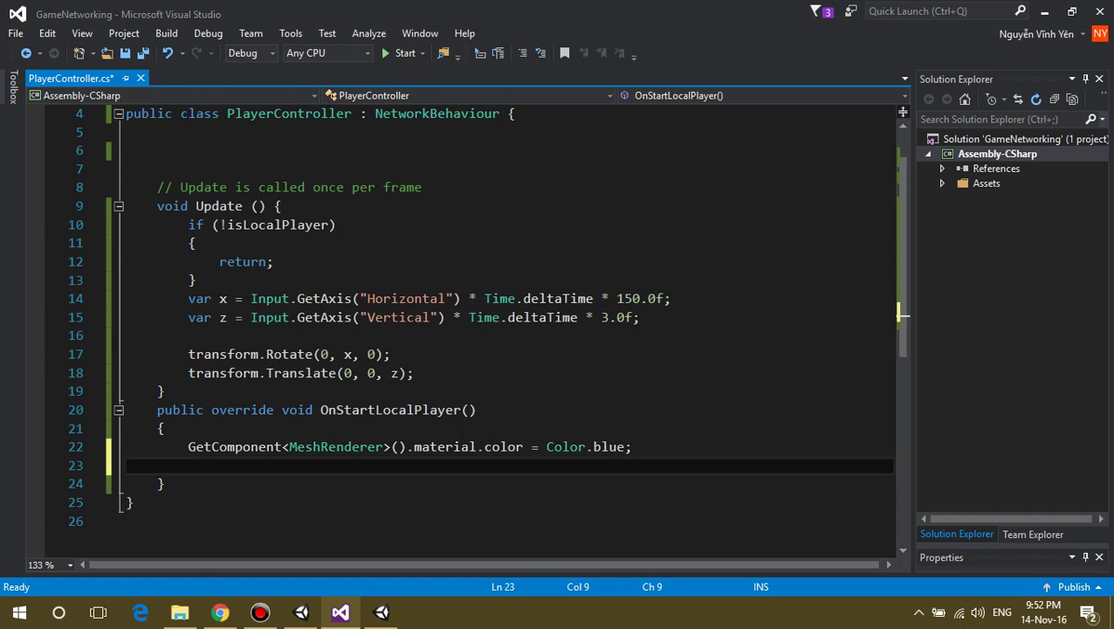
click(165, 428)
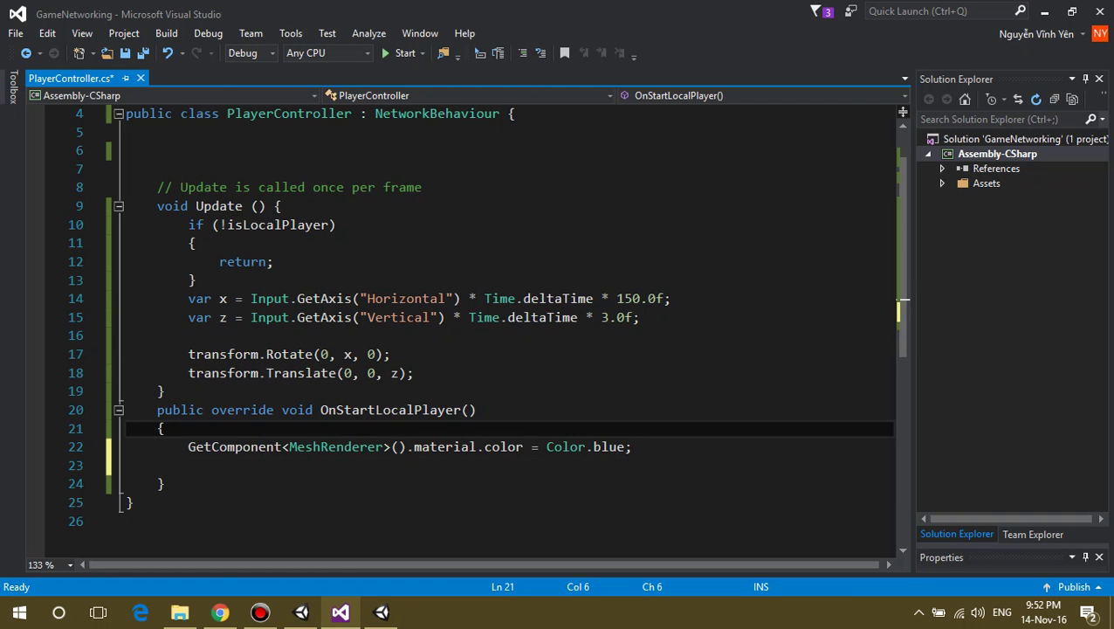
key(Return)
text(//check)
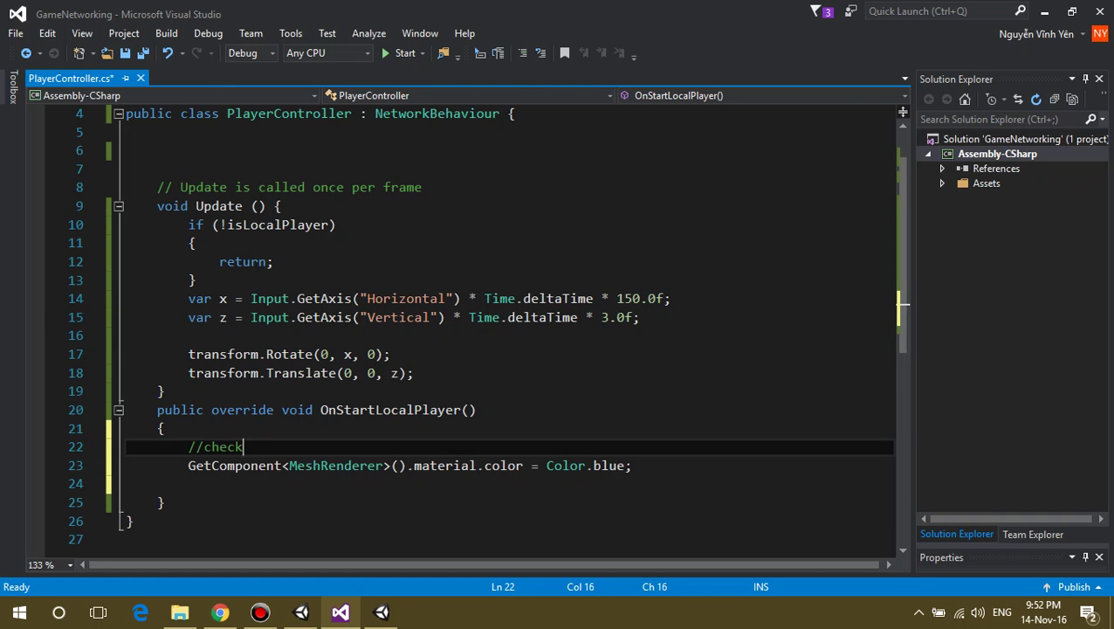
text( localpl)
text(ayer)
key(ctrl+s)
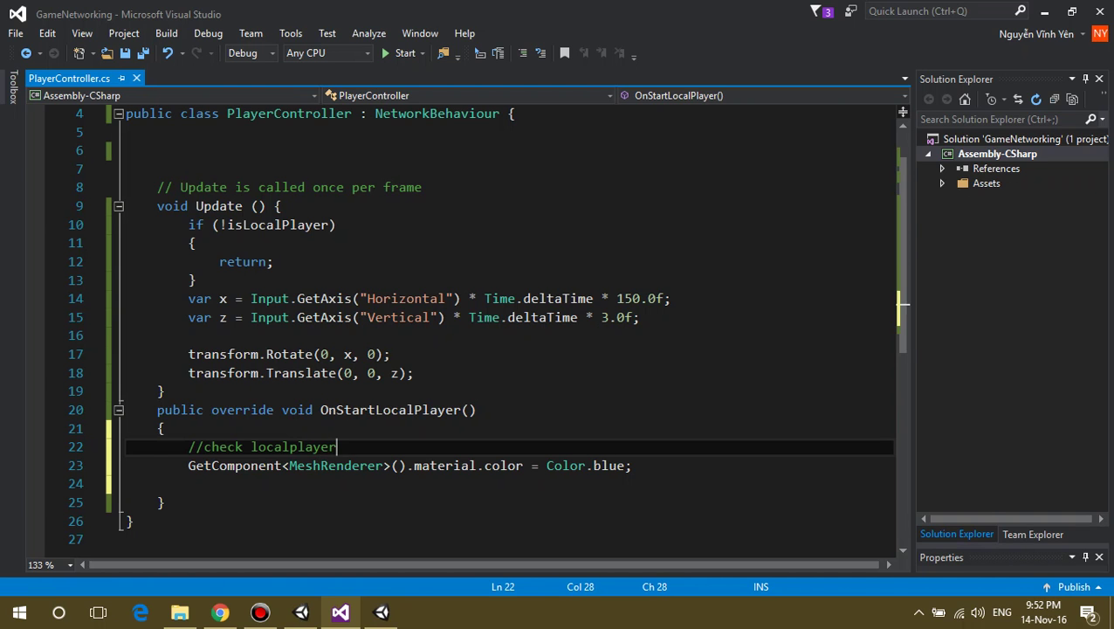
Close the running standalone game and return to the tutorial page.
key(alt+Tab)
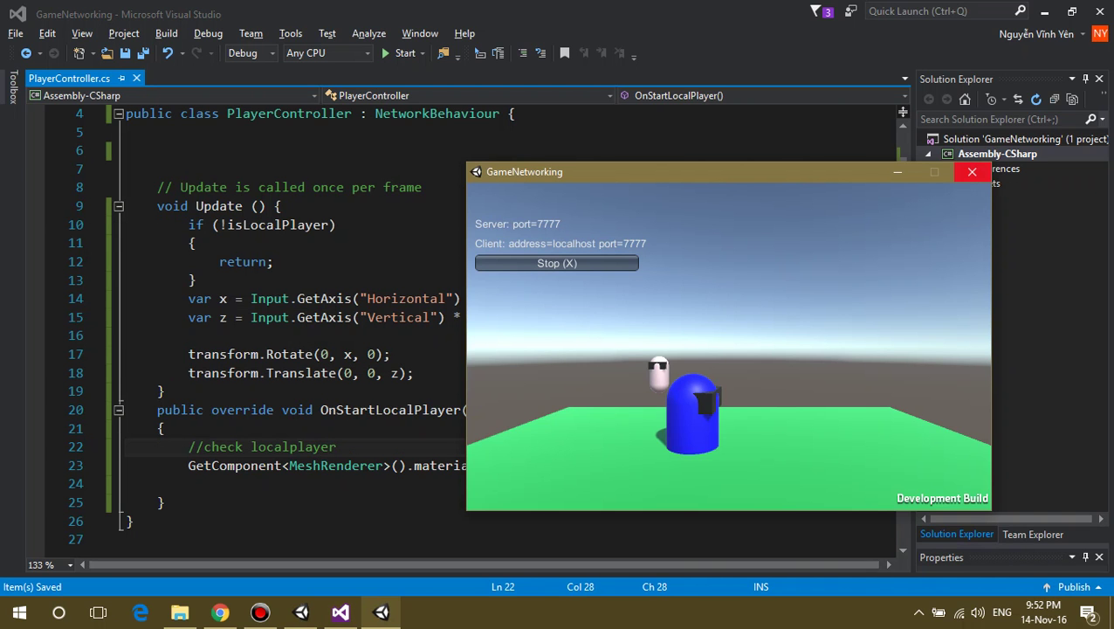
click(972, 172)
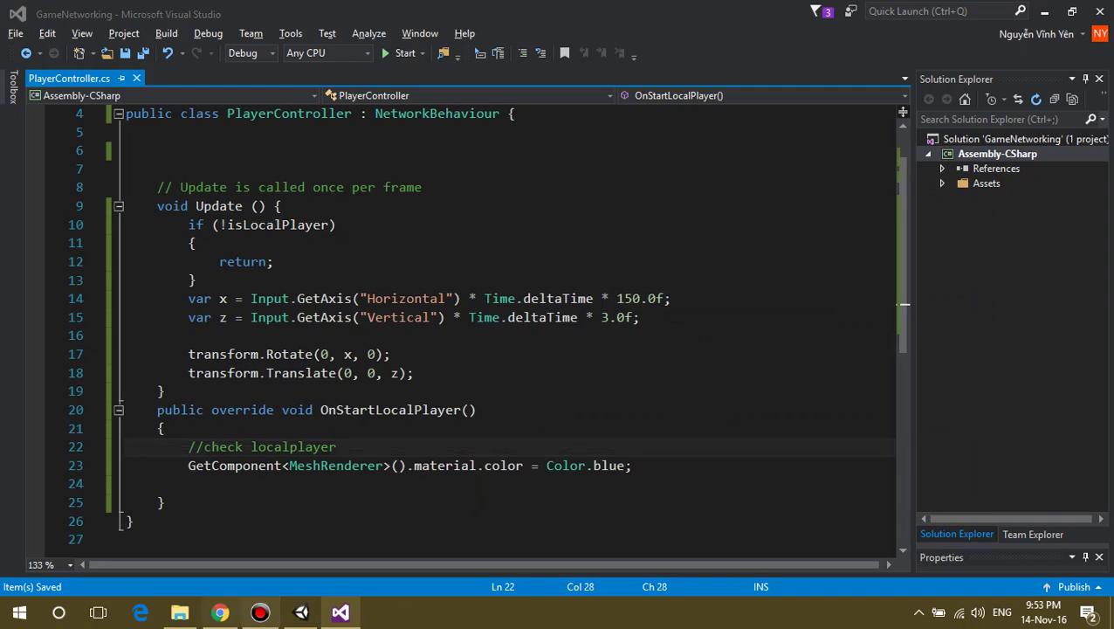
key(alt+Tab)
Zoom the Scene view out and back in.
scroll(166, 224, down, 5)
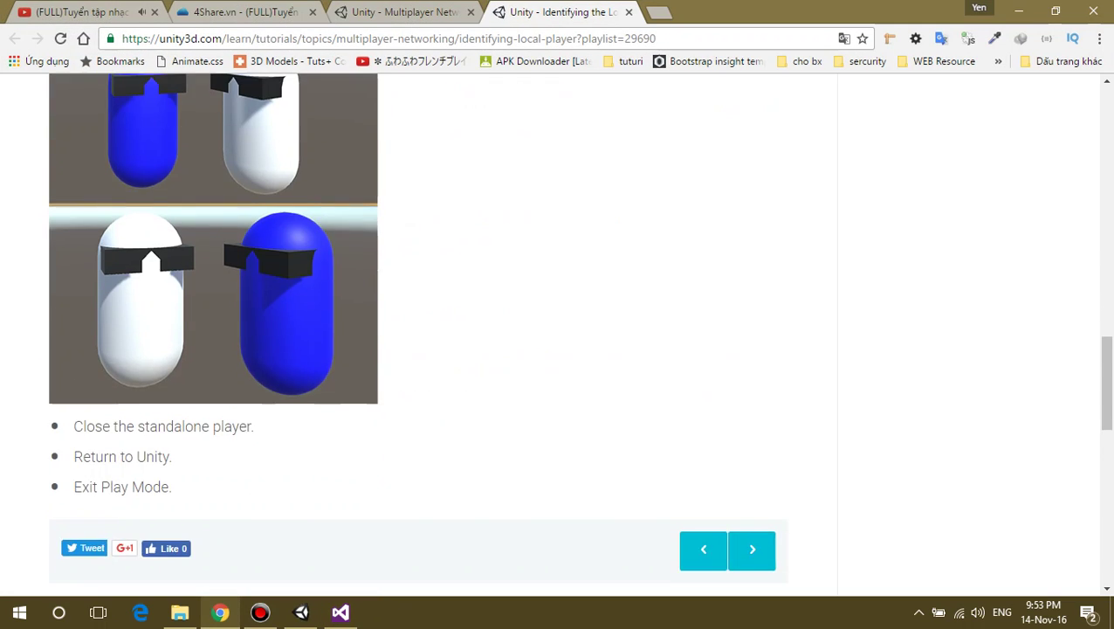
scroll(167, 224, down, 3)
scroll(716, 306, up, 10)
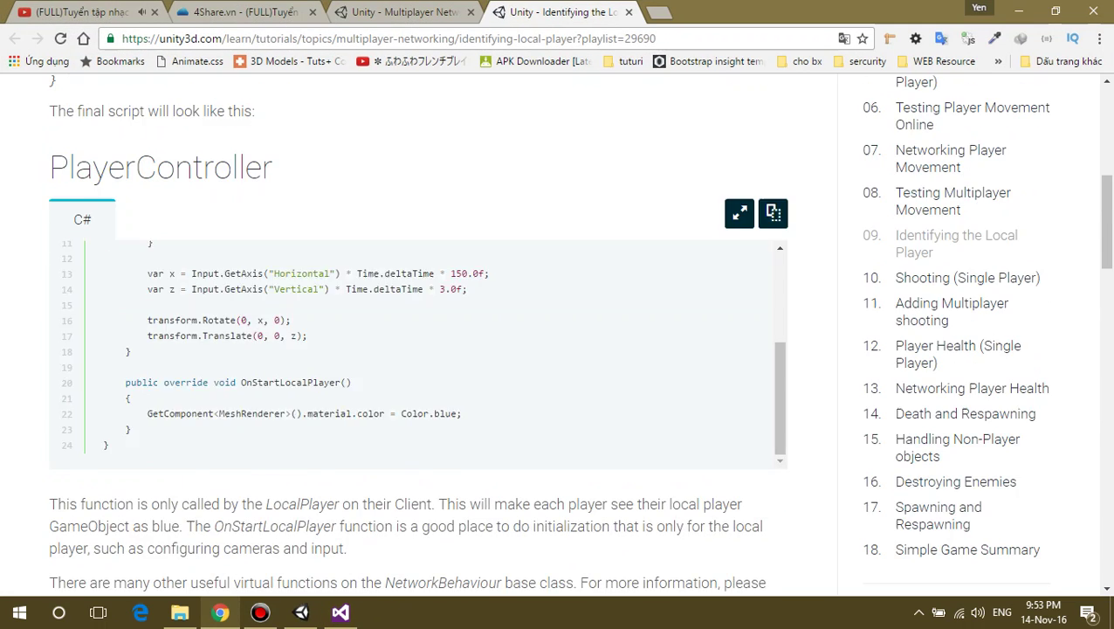
scroll(716, 306, up, 3)
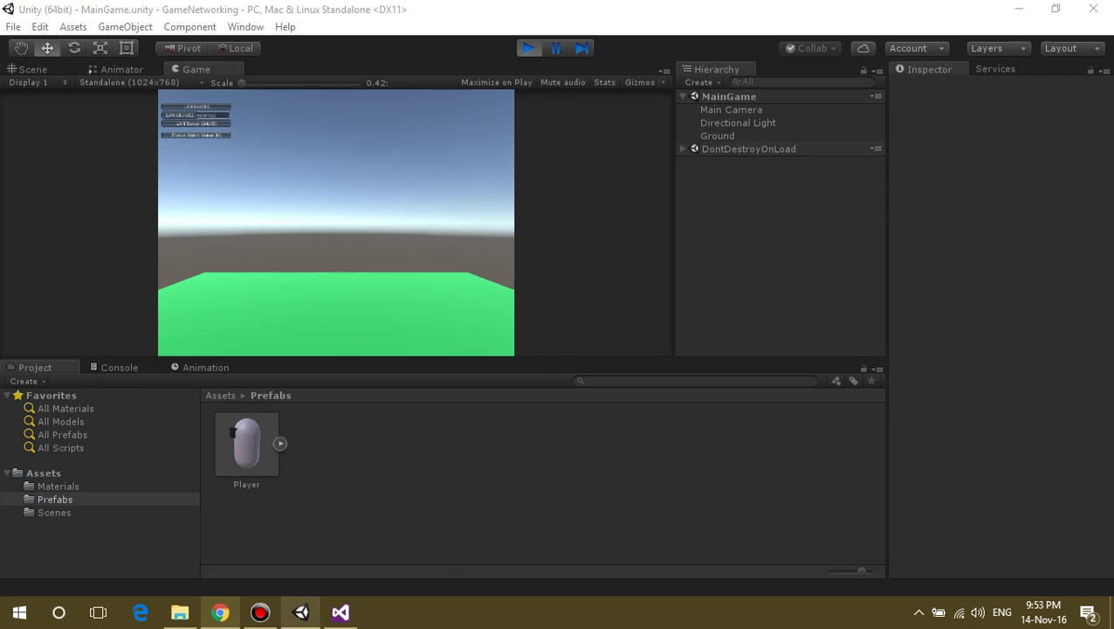
Exit Play Mode in the Unity editor and bring up the Shooting (Single Player) lesson.
click(302, 612)
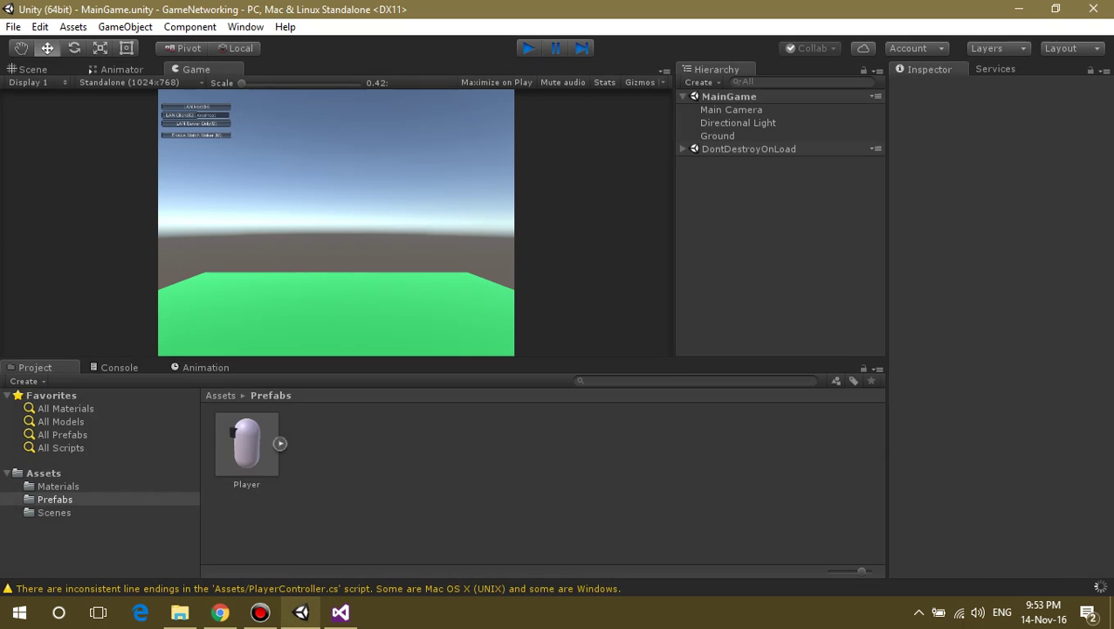
key(ctrl+p)
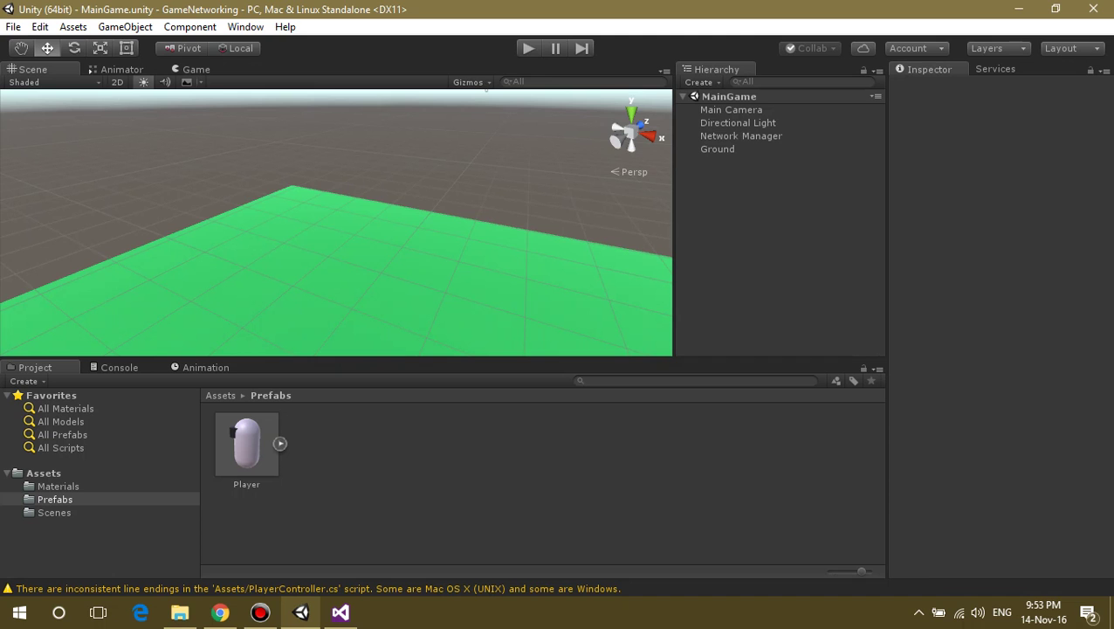
scroll(485, 102, down, 5)
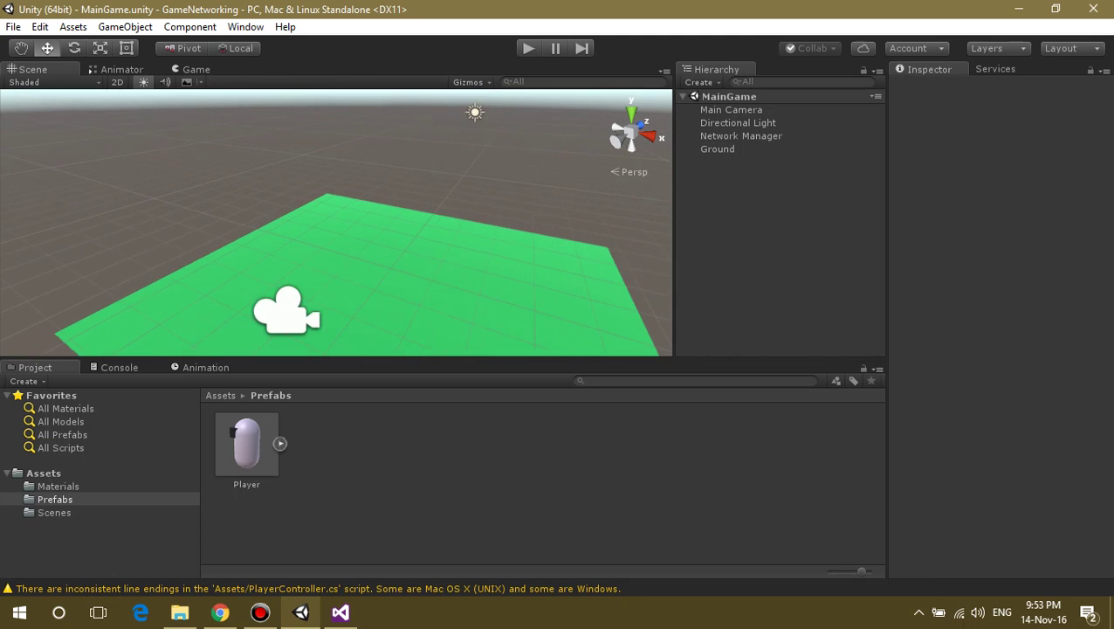
scroll(354, 275, down, 2)
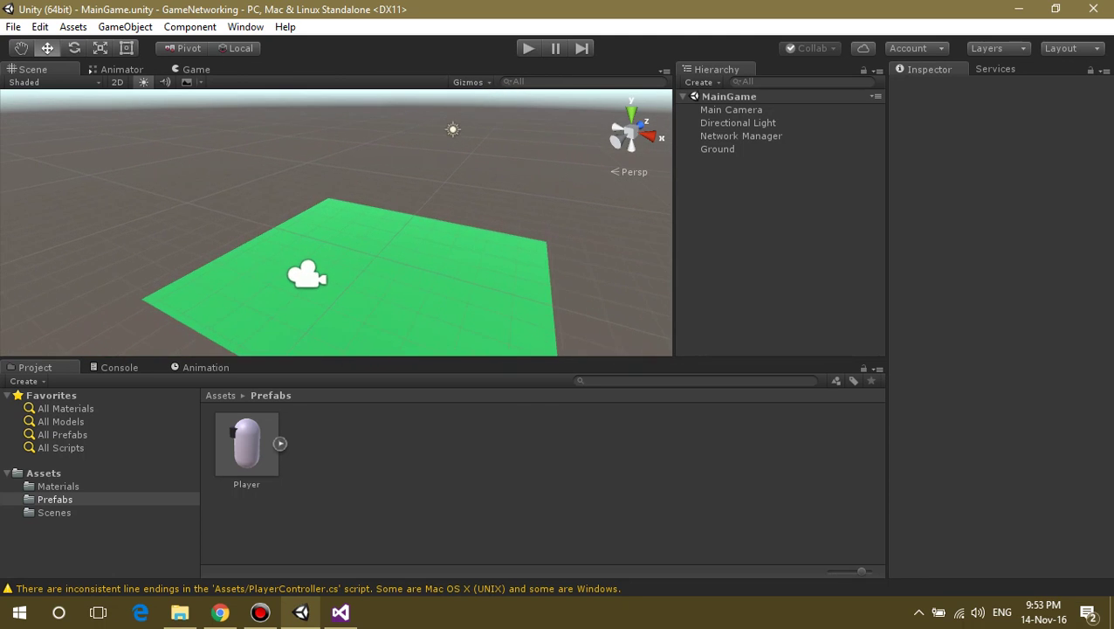
scroll(354, 275, up, 2)
key(alt+Tab)
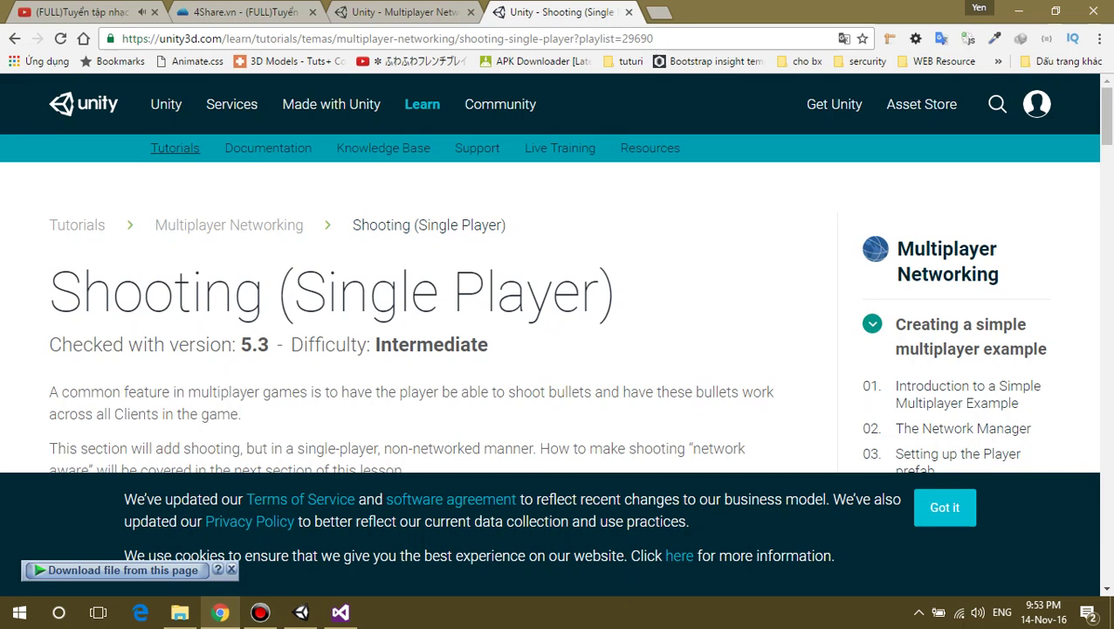
Dismiss the cookie notice and read the Sphere and Bullet rename steps before returning to Unity.
click(945, 508)
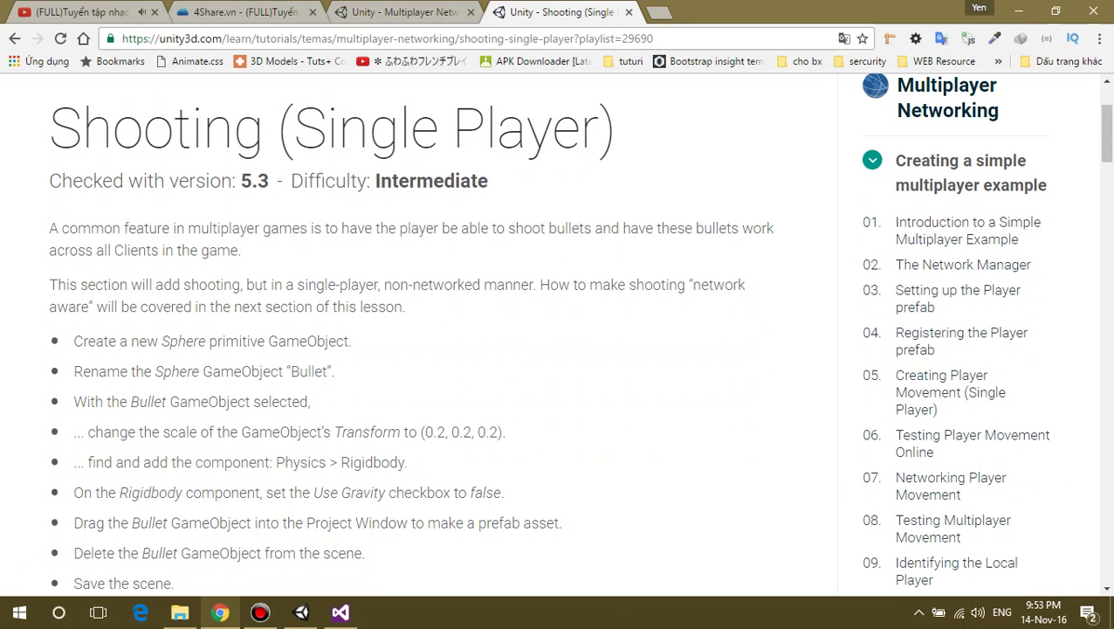
scroll(419, 349, down, 2)
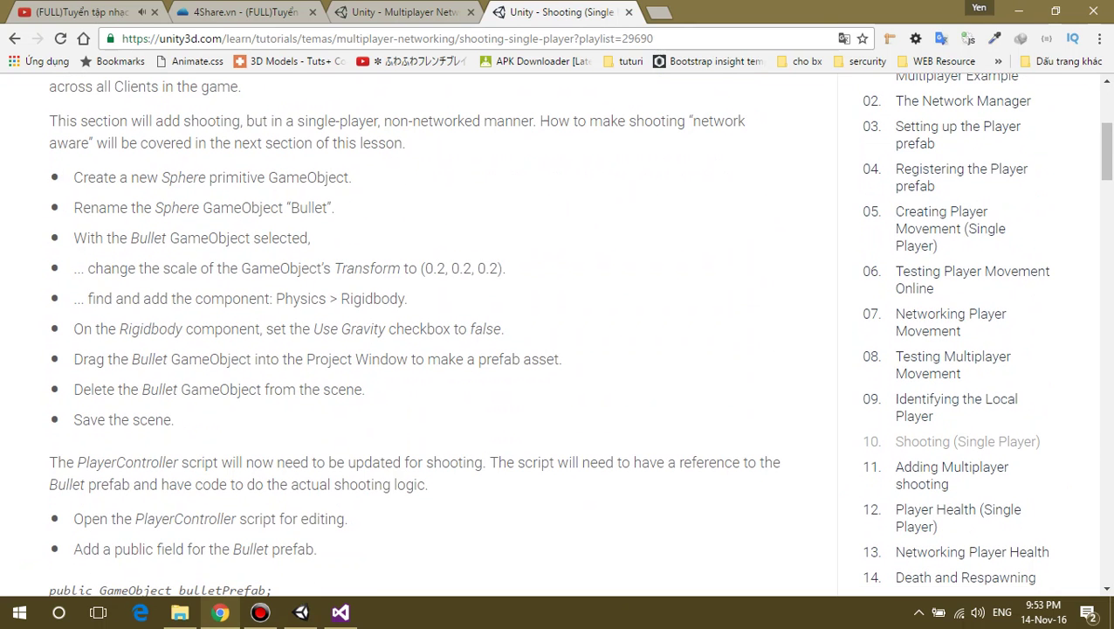
drag(159, 177, 208, 177)
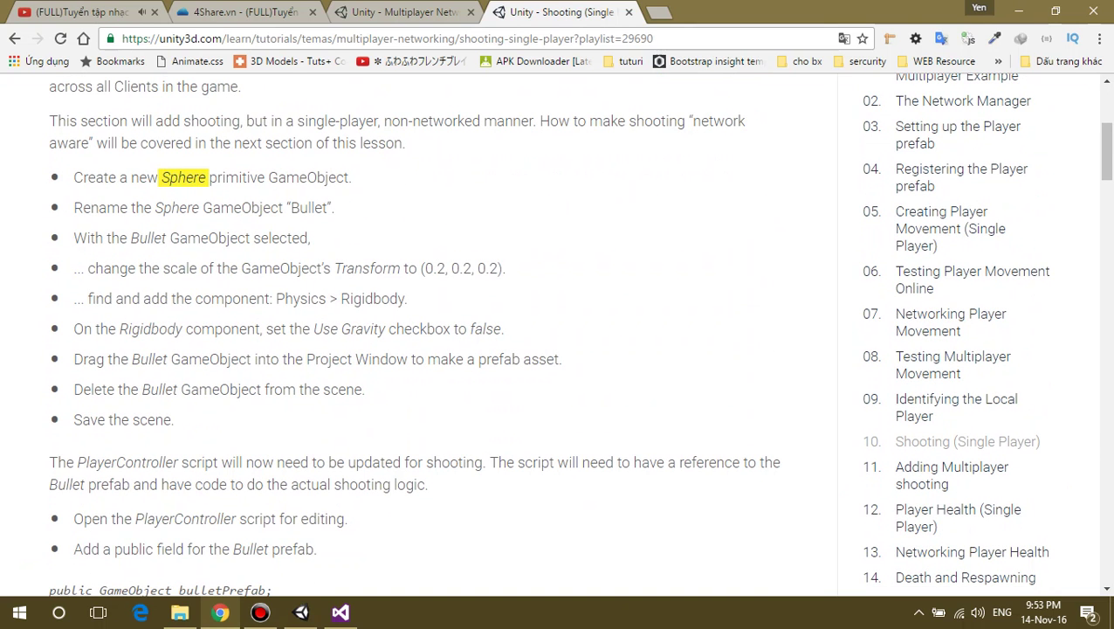
click(207, 178)
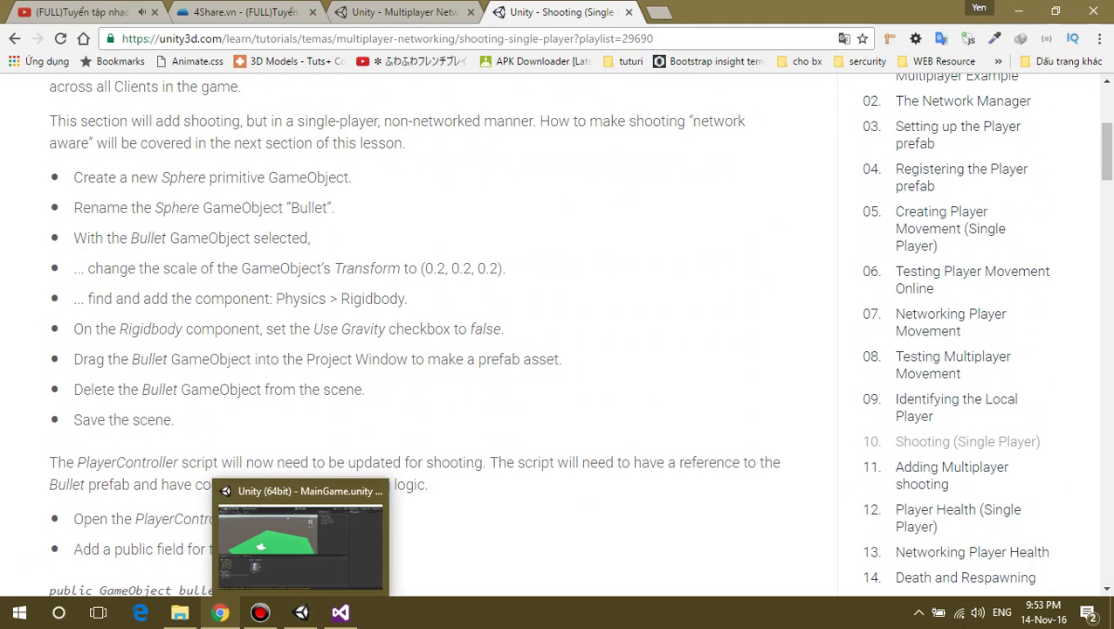
drag(326, 208, 332, 208)
key(alt+Tab)
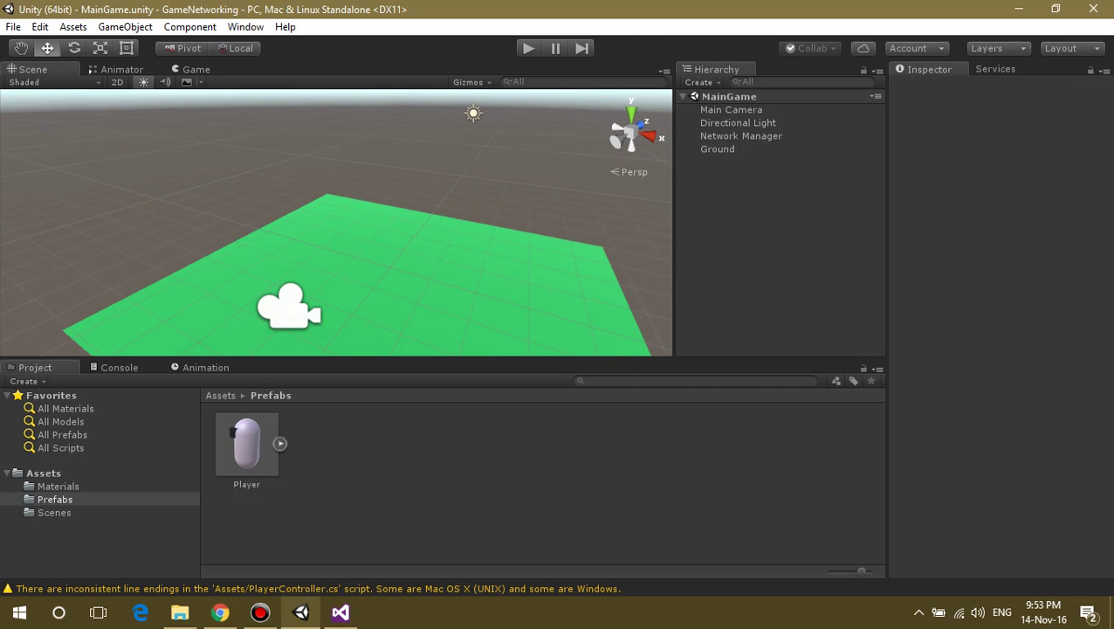
Create a 3D Sphere in the Hierarchy and rename it Bullet.
click(698, 82)
mouse_move(733, 137)
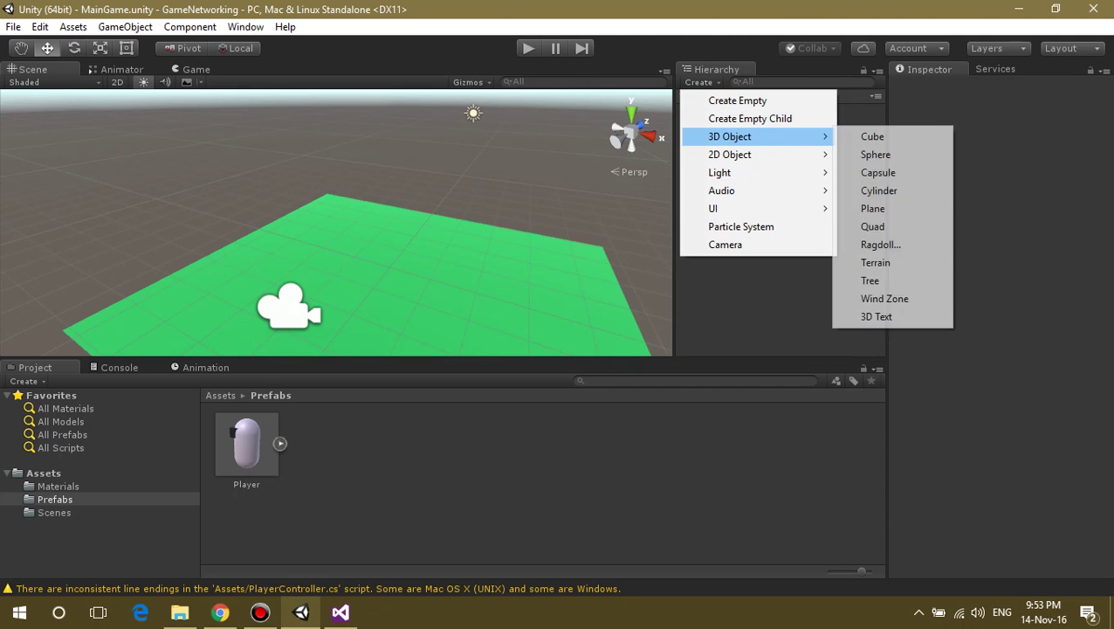
click(875, 154)
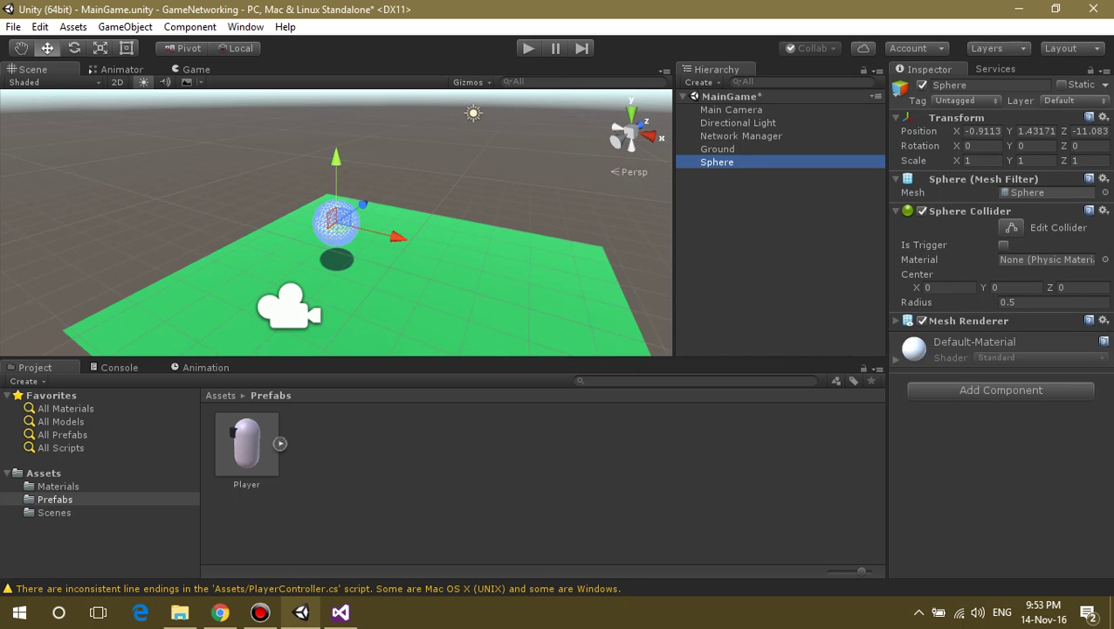
key(F2)
text(Bu)
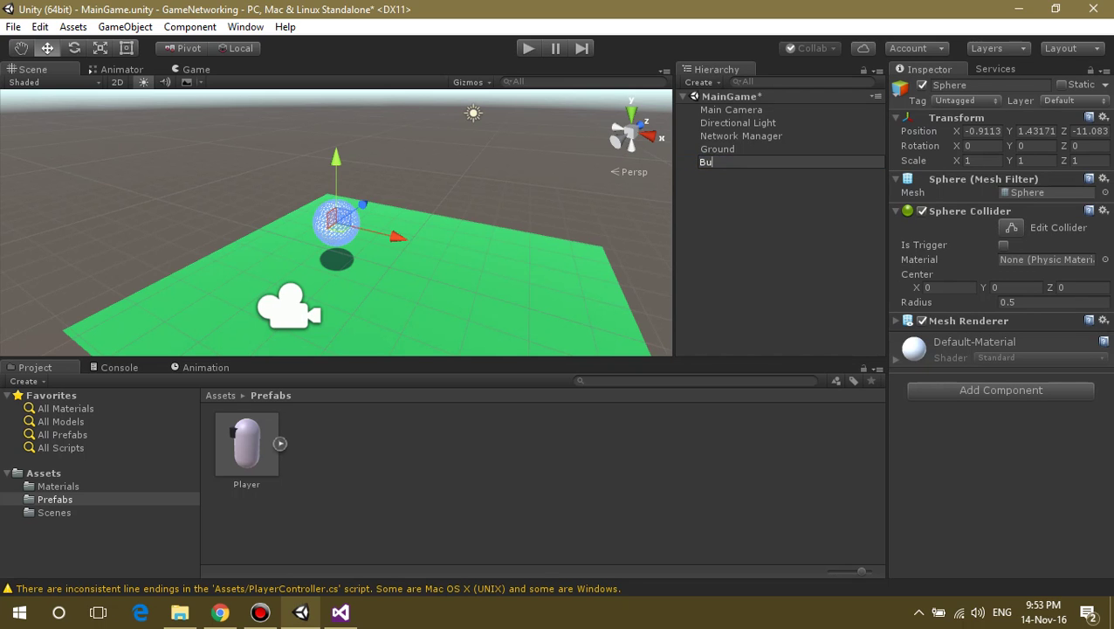
text(llet)
key(Return)
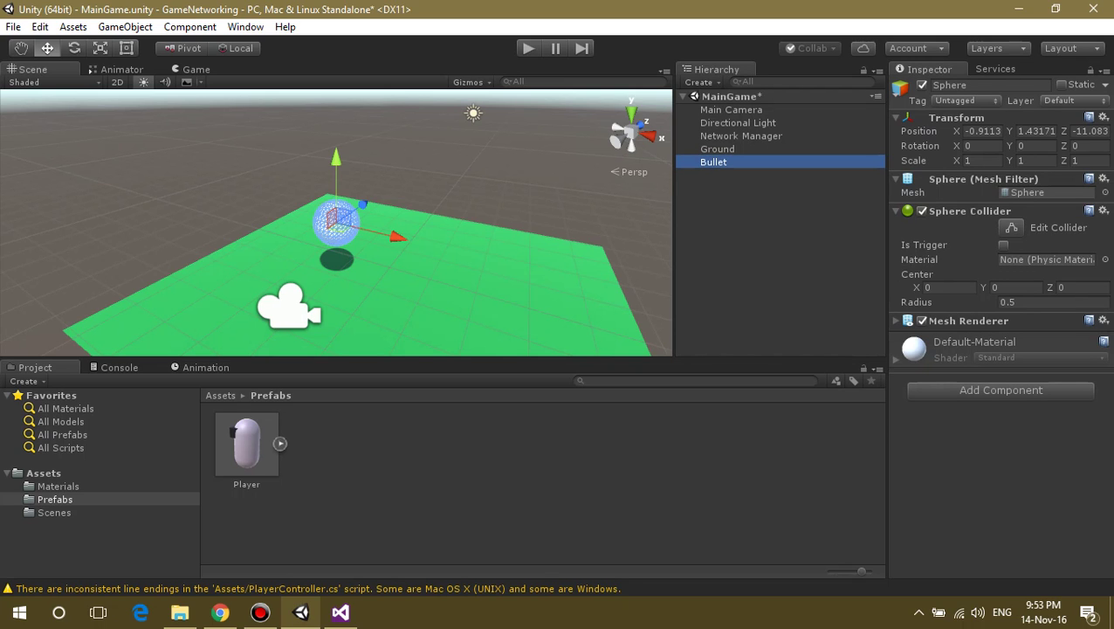
Set the Bullet's Transform Scale to 0.2, 0.2, 0.2.
click(220, 612)
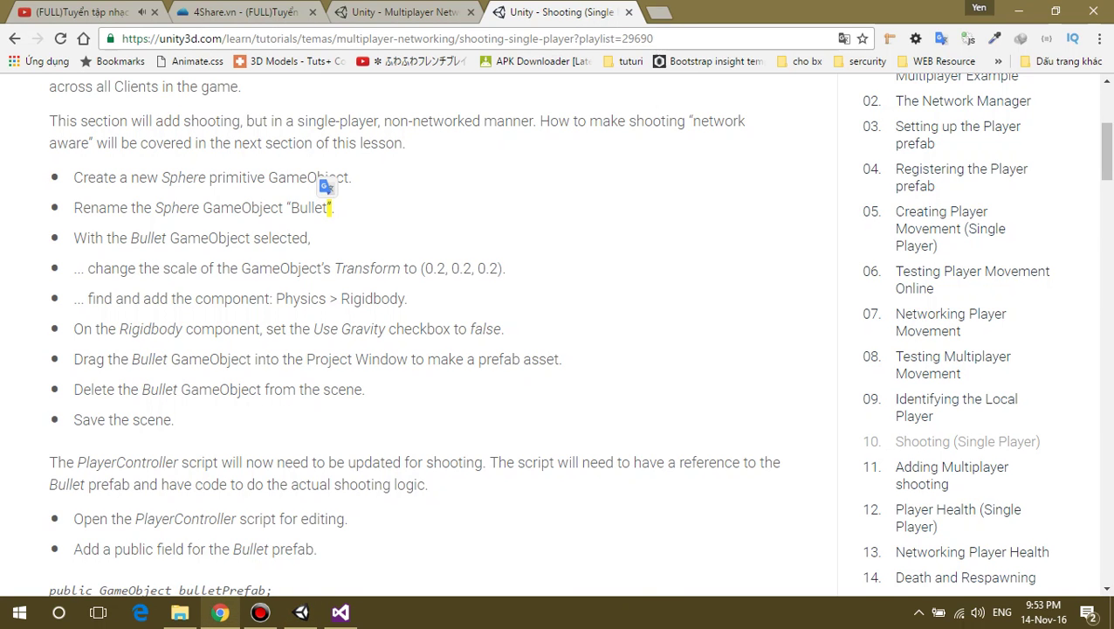
click(301, 612)
click(984, 161)
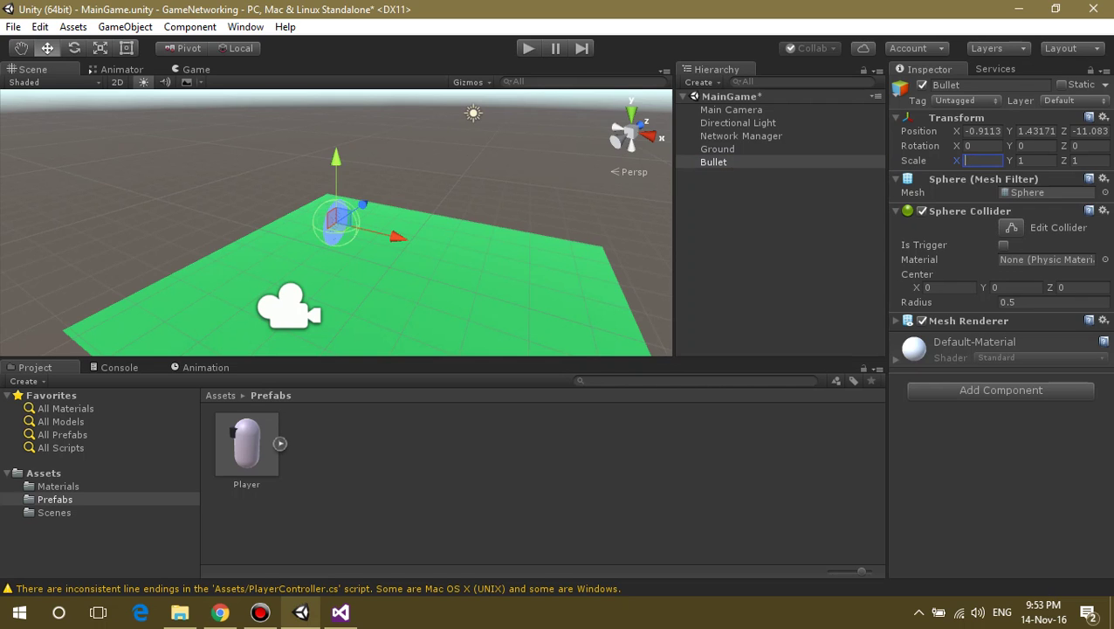
text(.5)
key(BackSpace)
text(2)
key(Tab)
text(.2)
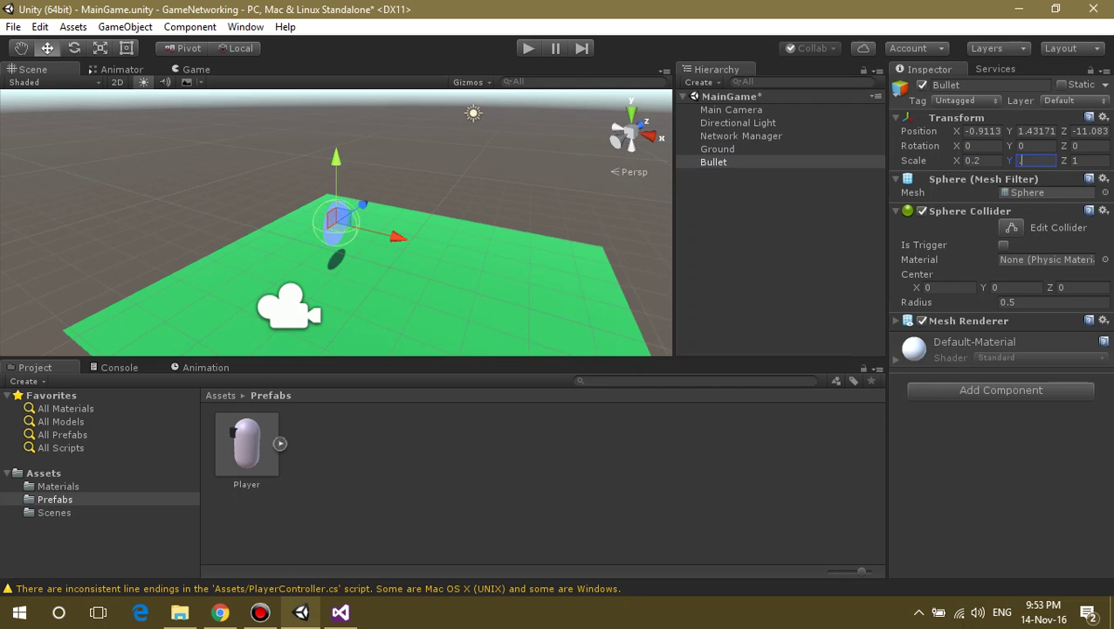
key(Tab)
text(.2)
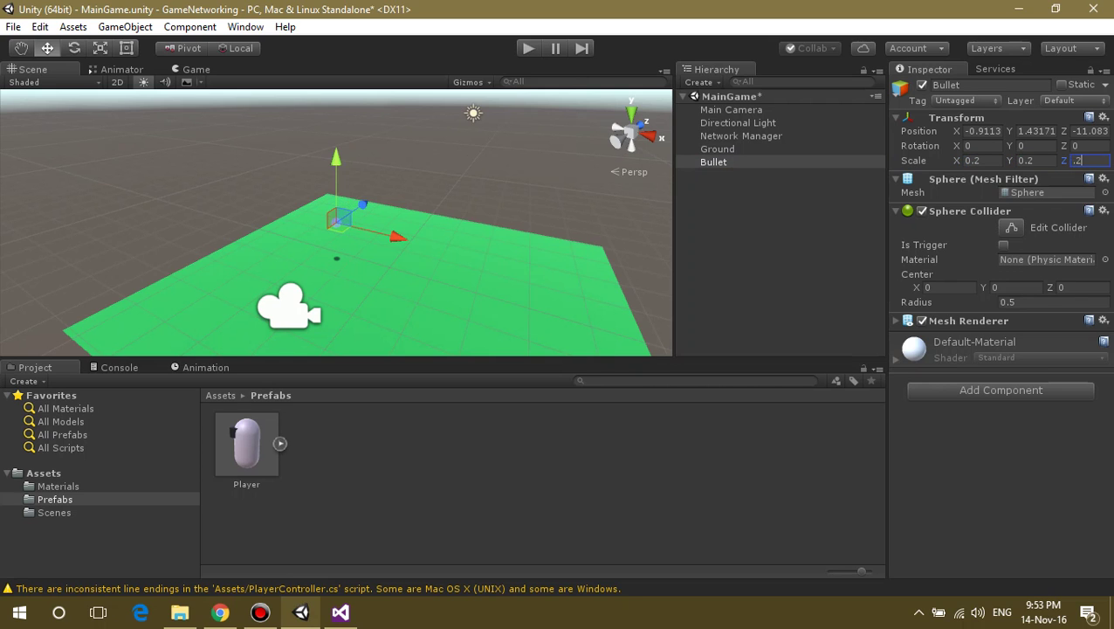
Inspect the small sphere, read the tutorial's Rigidbody step, and reselect Bullet.
click(175, 122)
scroll(336, 222, up, 3)
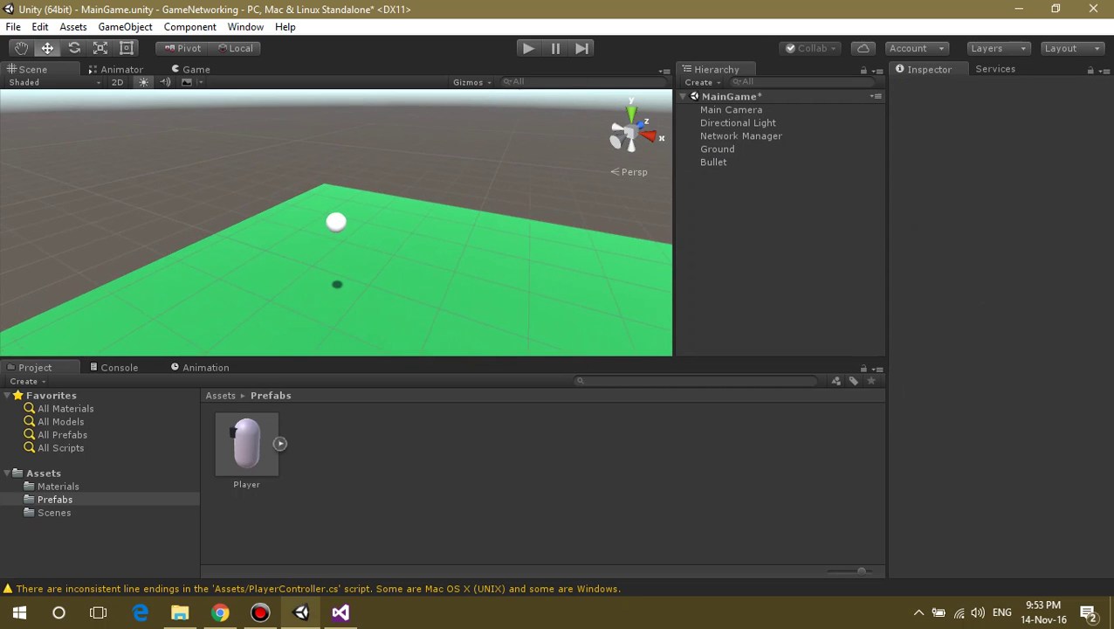
click(713, 162)
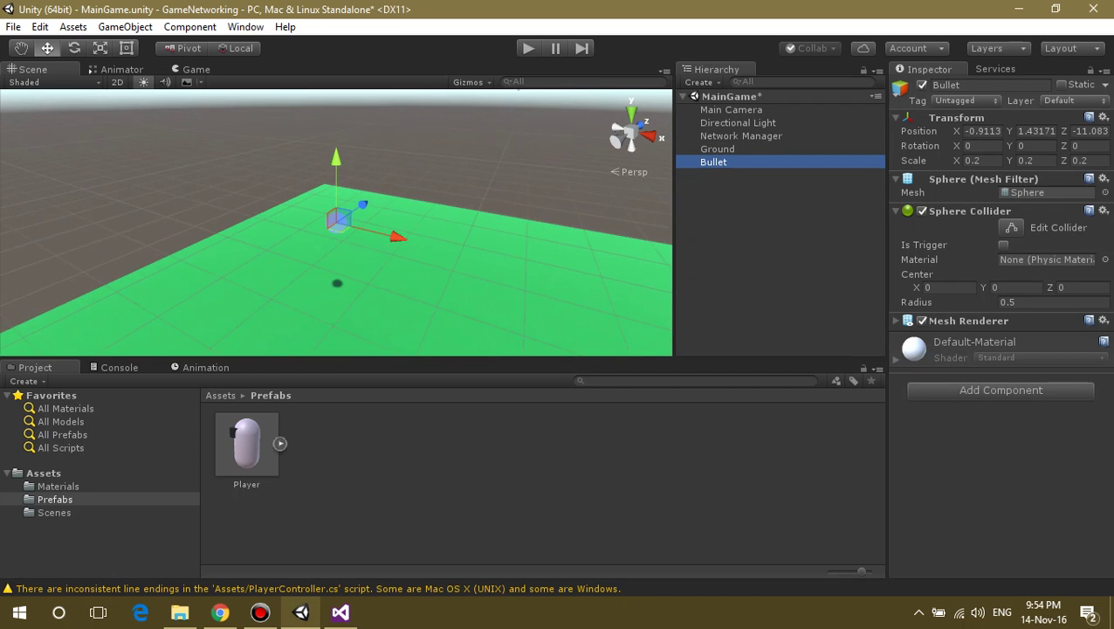
key(alt+Tab)
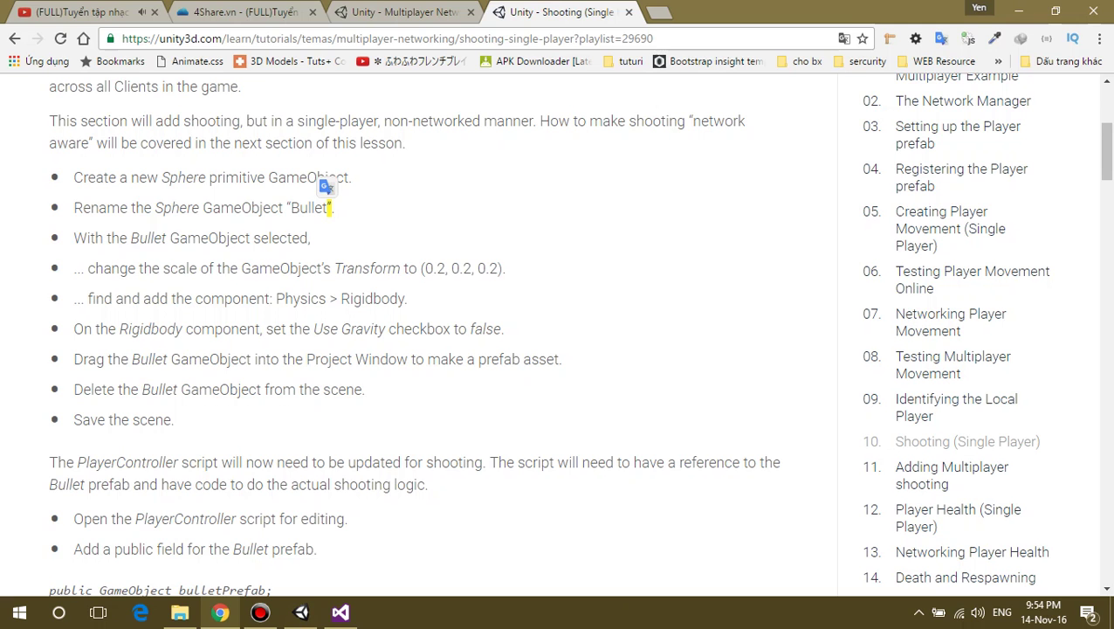
drag(132, 238, 311, 238)
click(310, 238)
drag(284, 298, 377, 301)
key(alt+Tab)
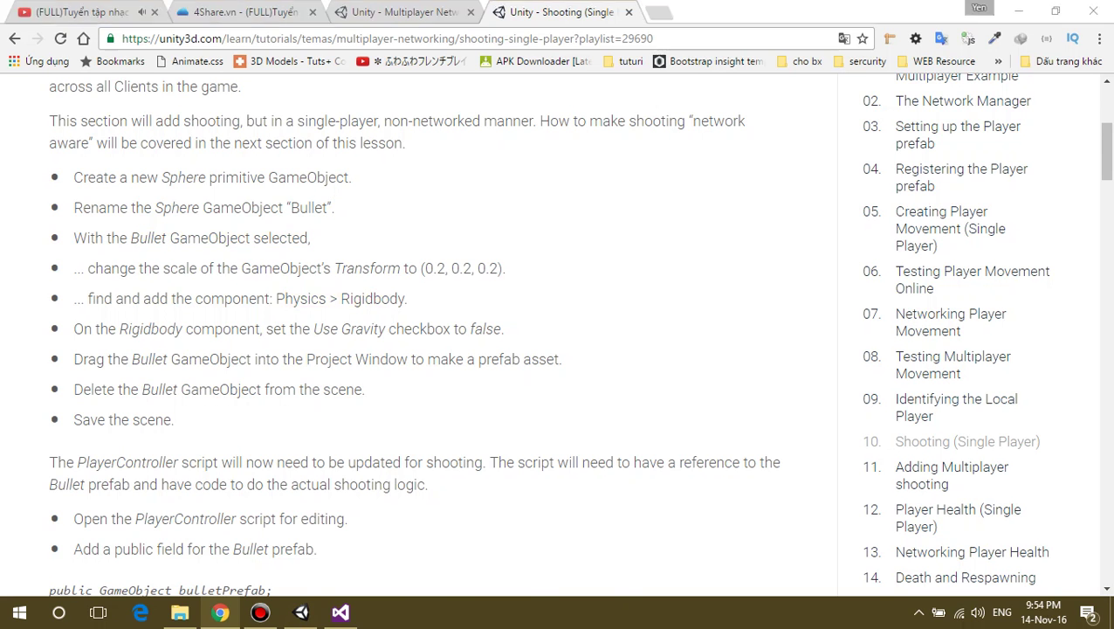
click(713, 161)
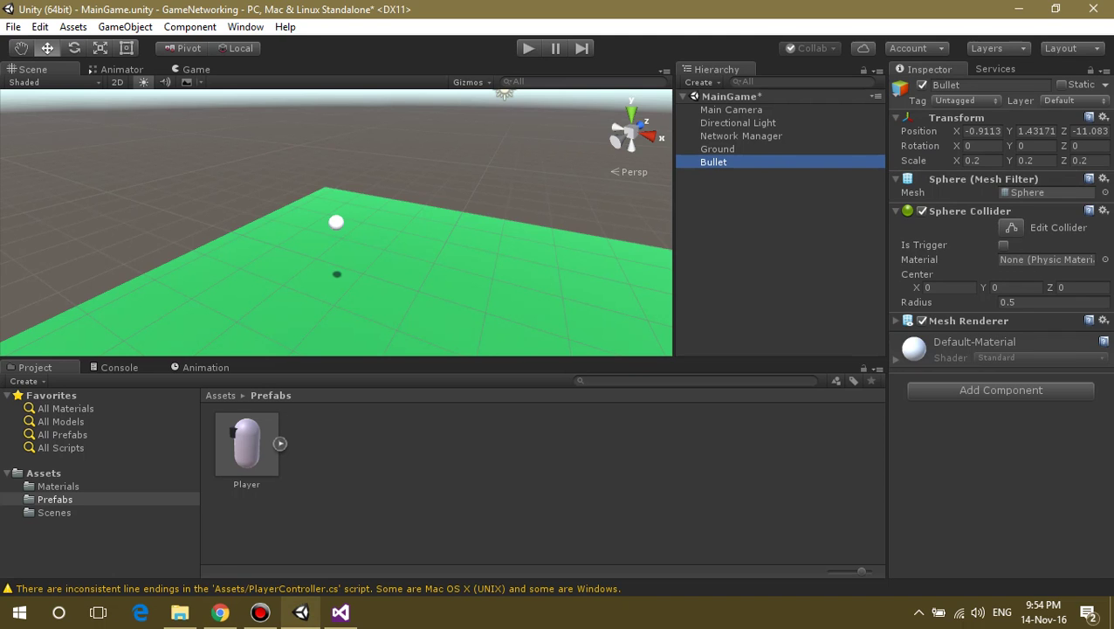
Add a Rigidbody component to the Bullet via the component search.
key(ctrl+shift+a)
text(rg)
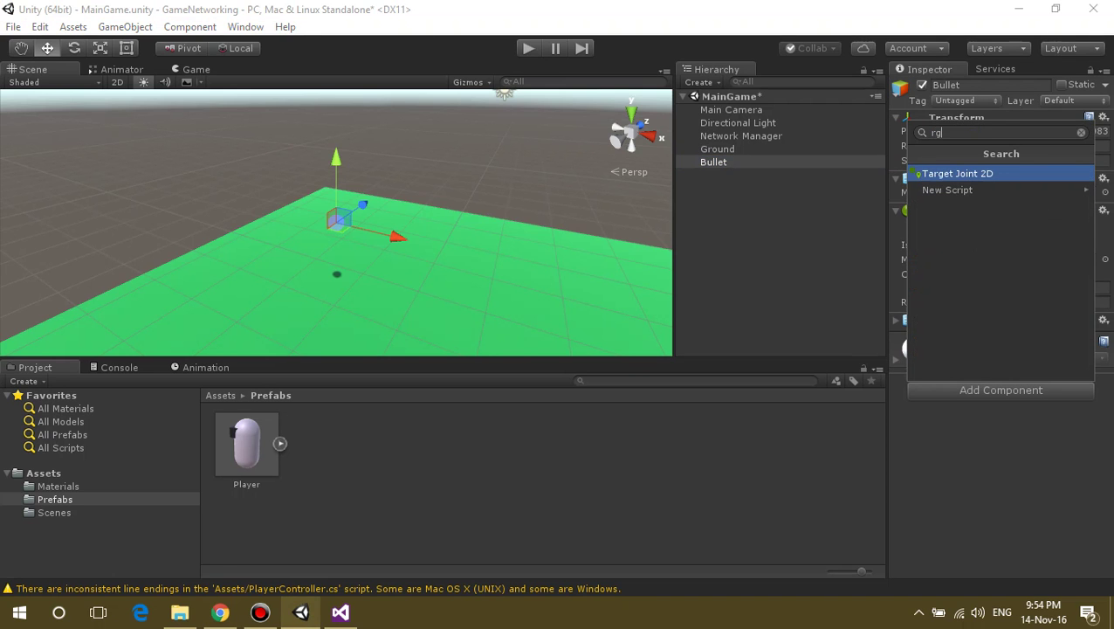
key(BackSpace)
text(i)
key(Return)
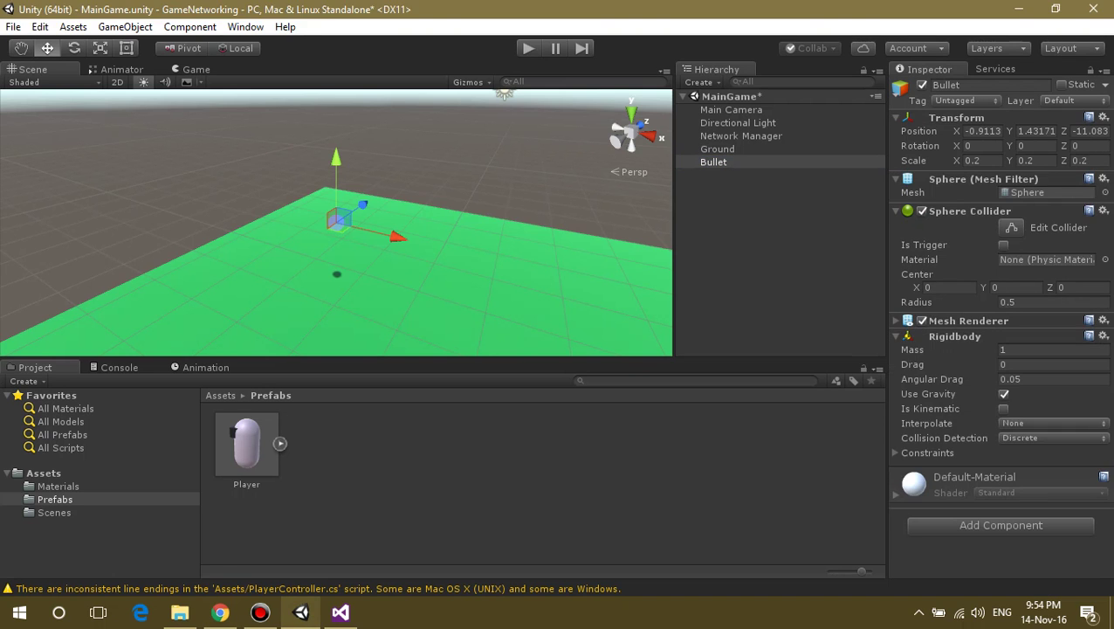
Uncheck Use Gravity on the Bullet's Rigidbody.
key(alt+Tab)
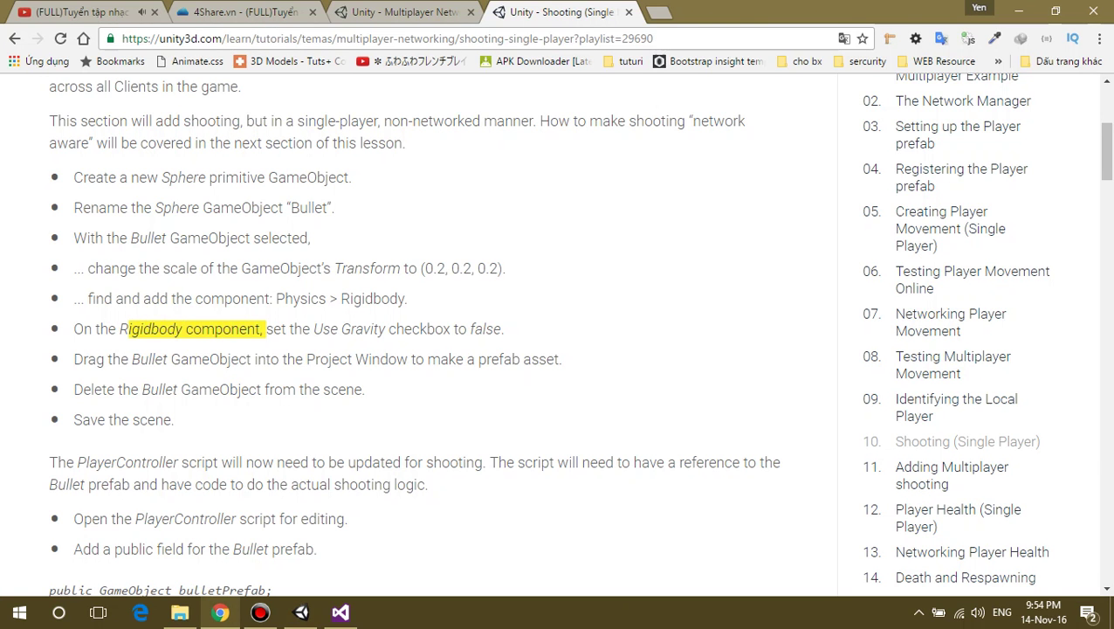
key(alt+Tab)
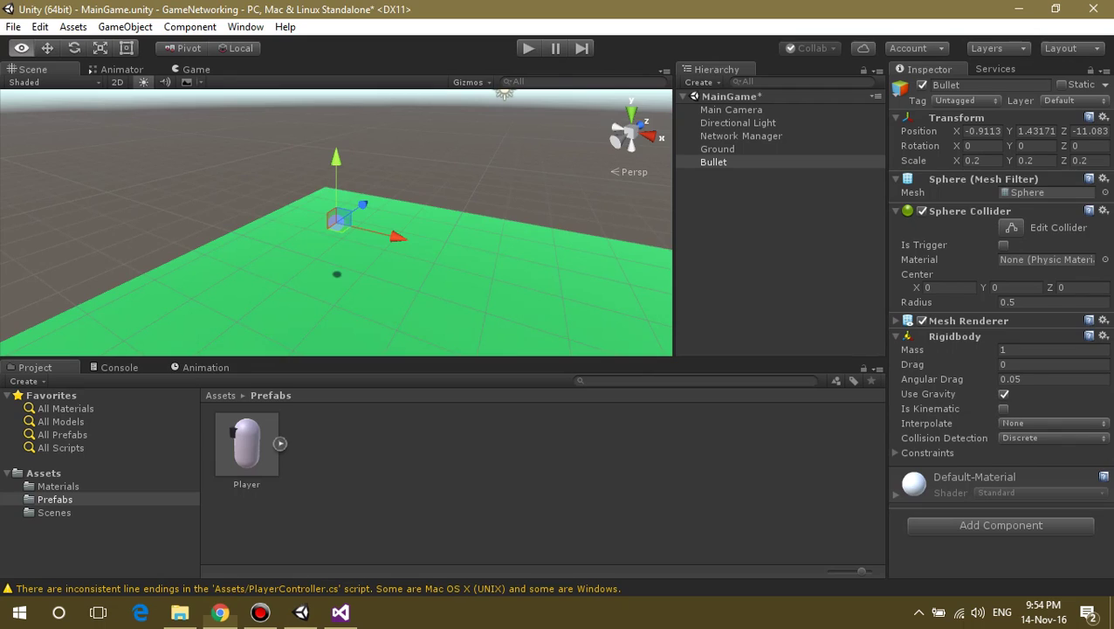
key(alt+Tab)
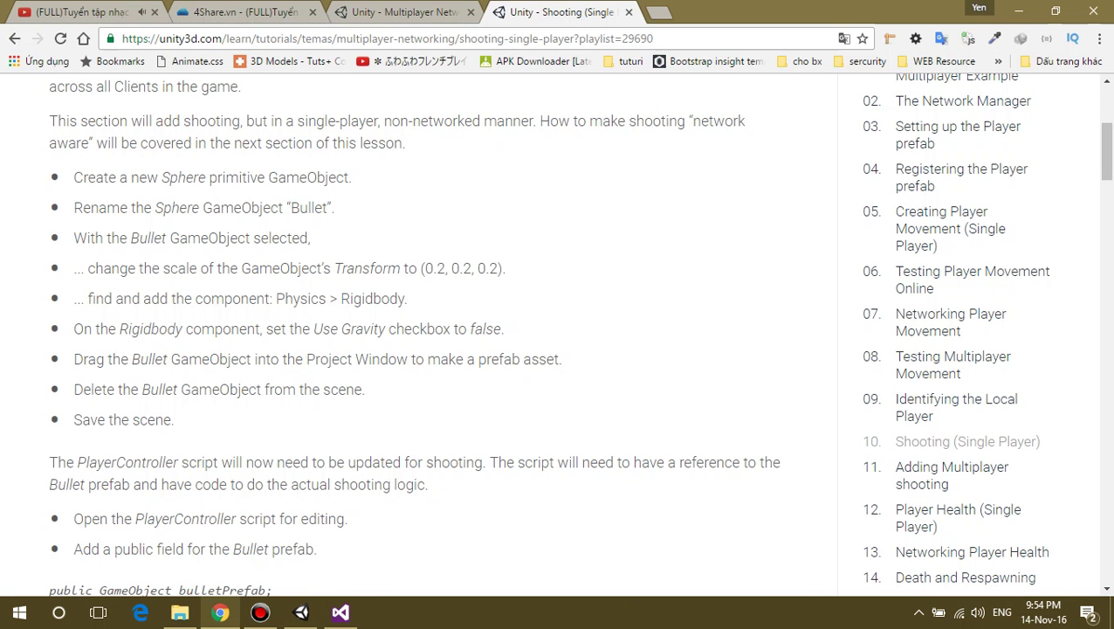
key(alt+Tab)
click(1003, 393)
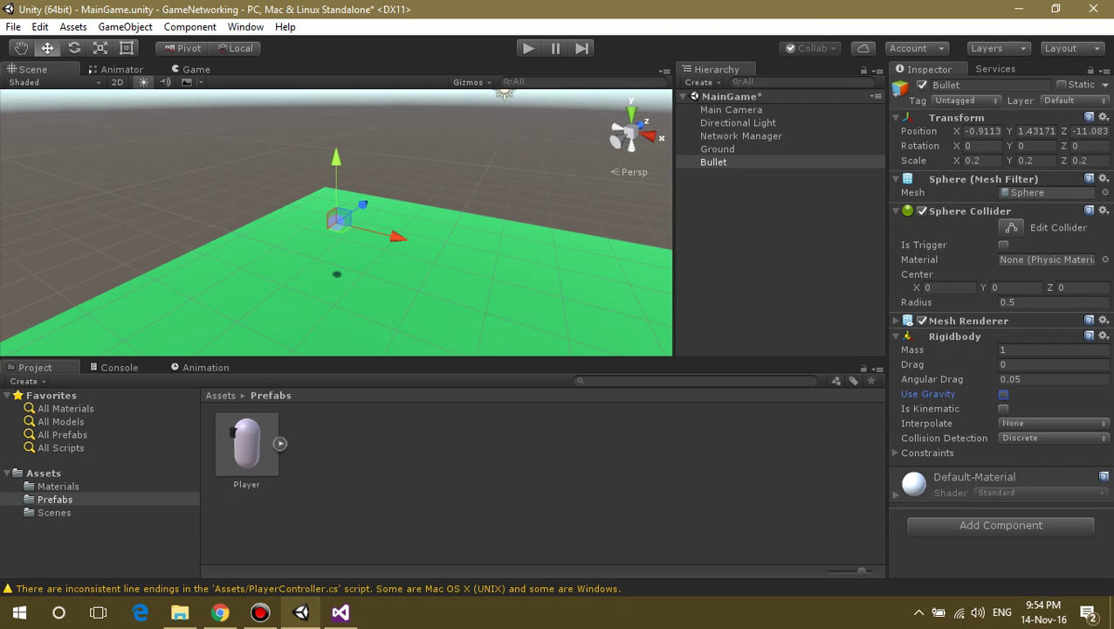
Read the tutorial step on making the Bullet prefab, then return to Unity.
key(alt+Tab)
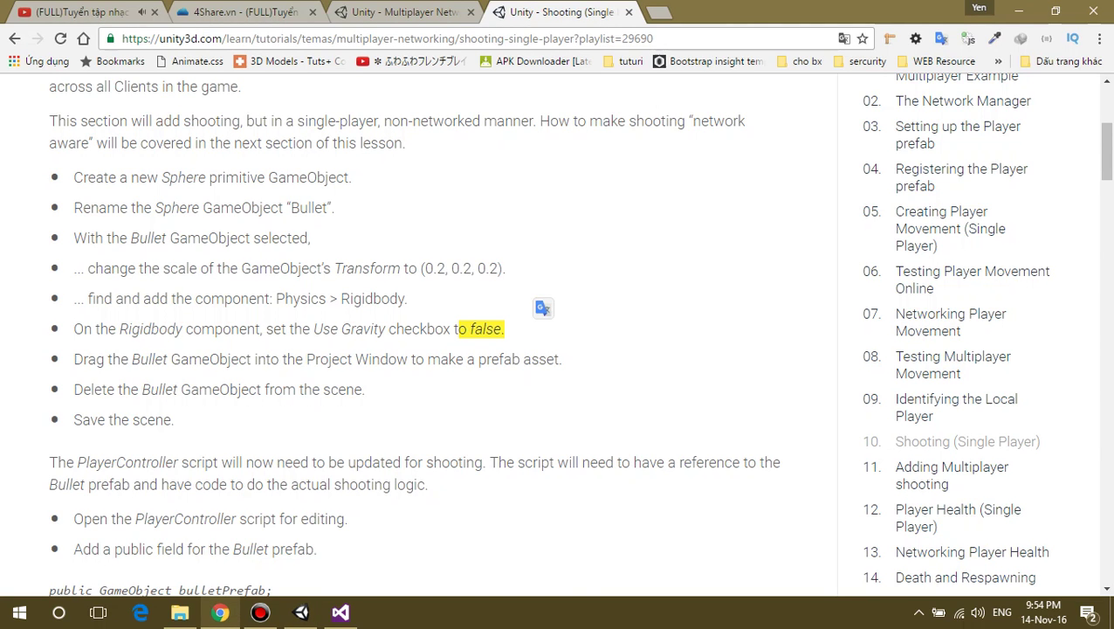
drag(133, 359, 241, 359)
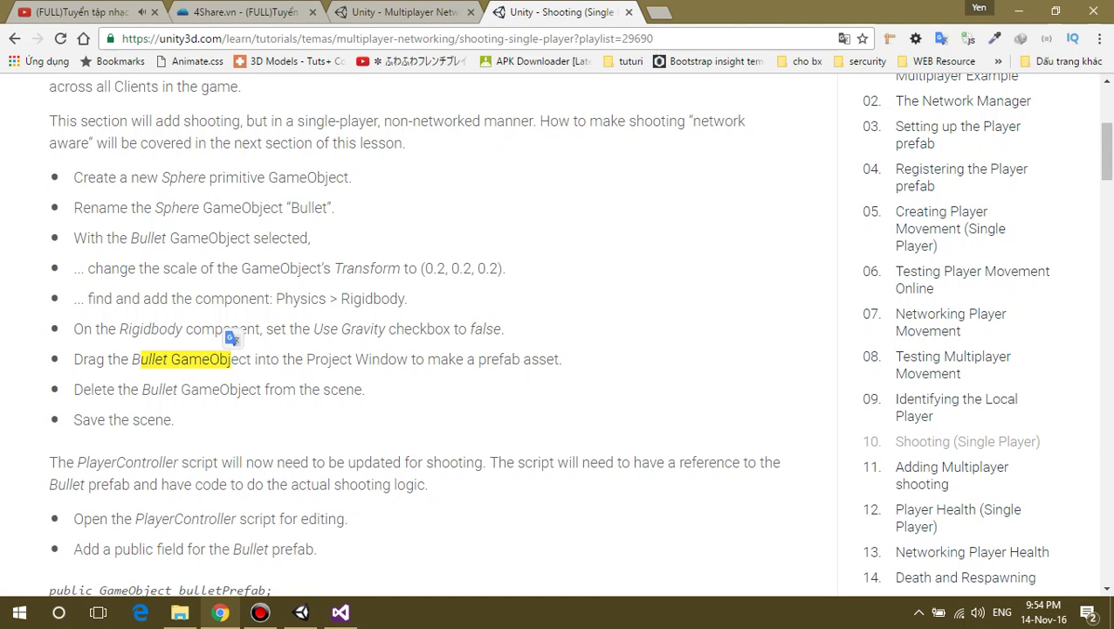
click(235, 359)
key(alt+Tab)
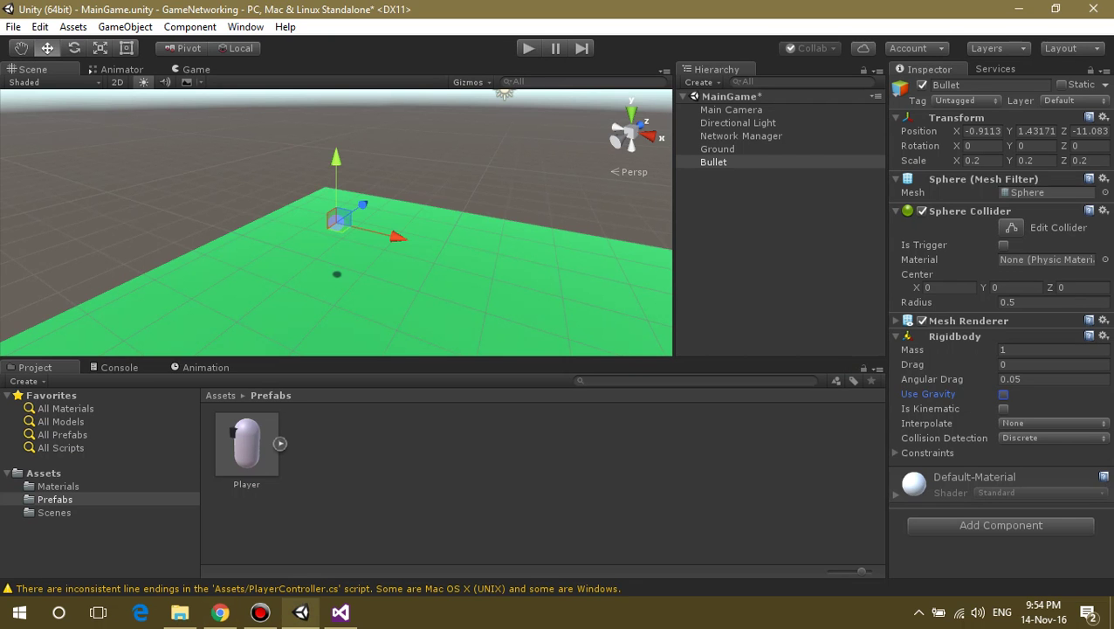
Set the Bullet's Position to 0, 0, 0.
click(713, 162)
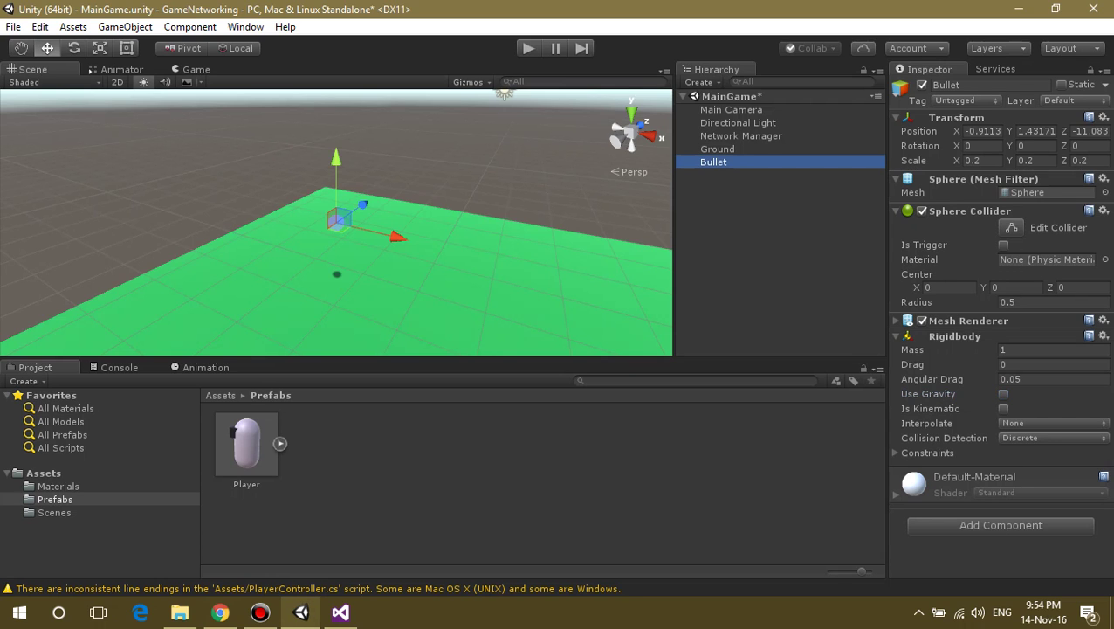
click(982, 131)
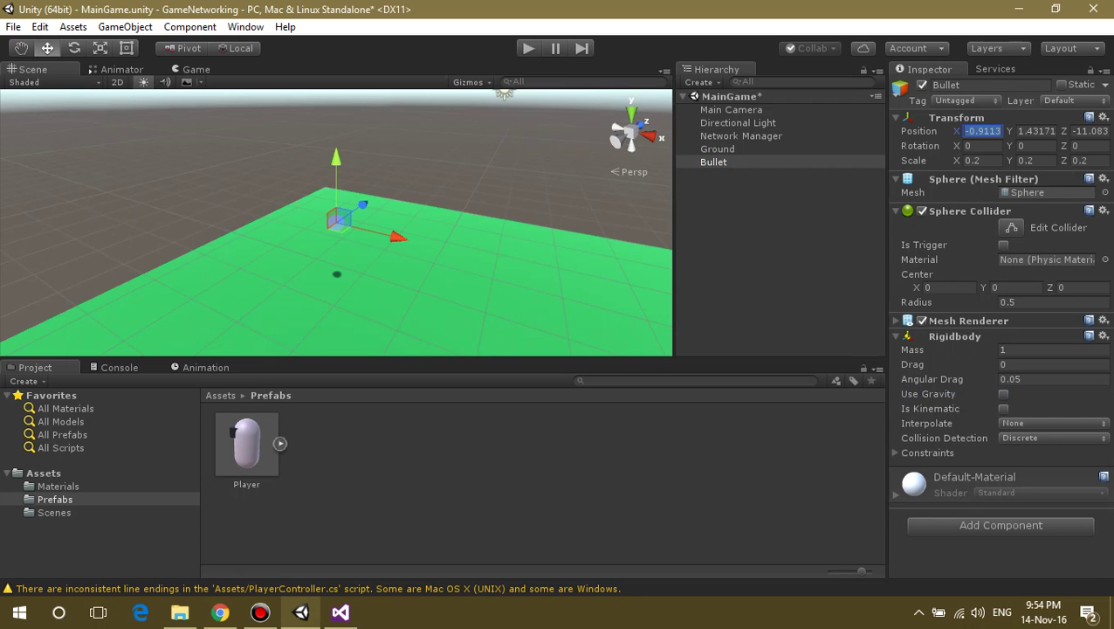
text(0)
key(Tab)
text(0)
key(Tab)
text(0)
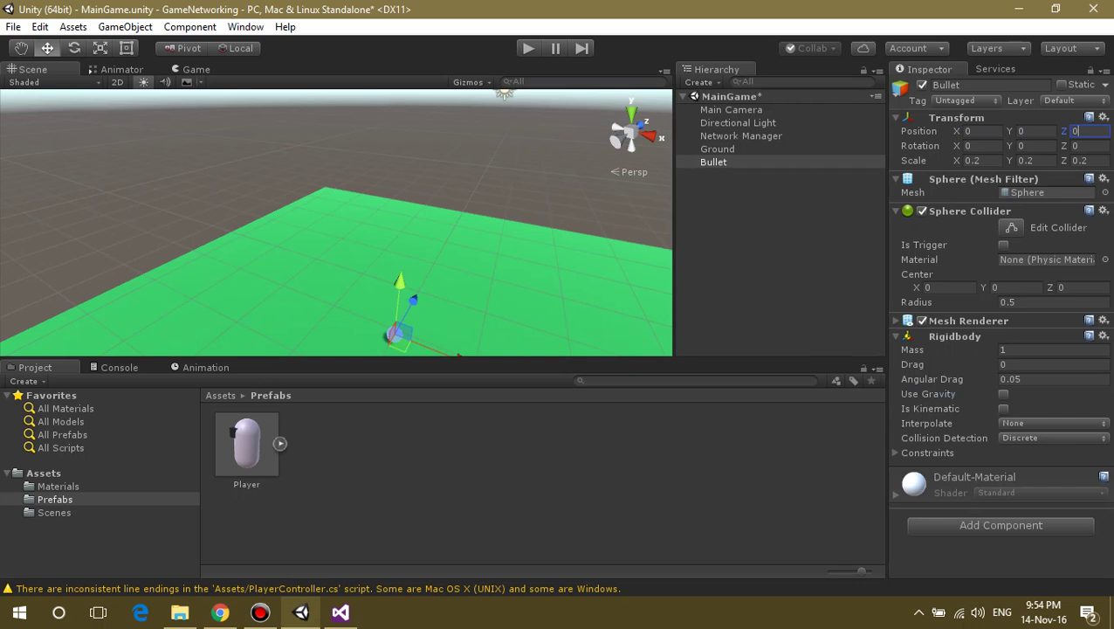
click(713, 161)
Make Bullet a prefab in Assets/Prefabs and delete it from the scene.
drag(713, 162, 246, 445)
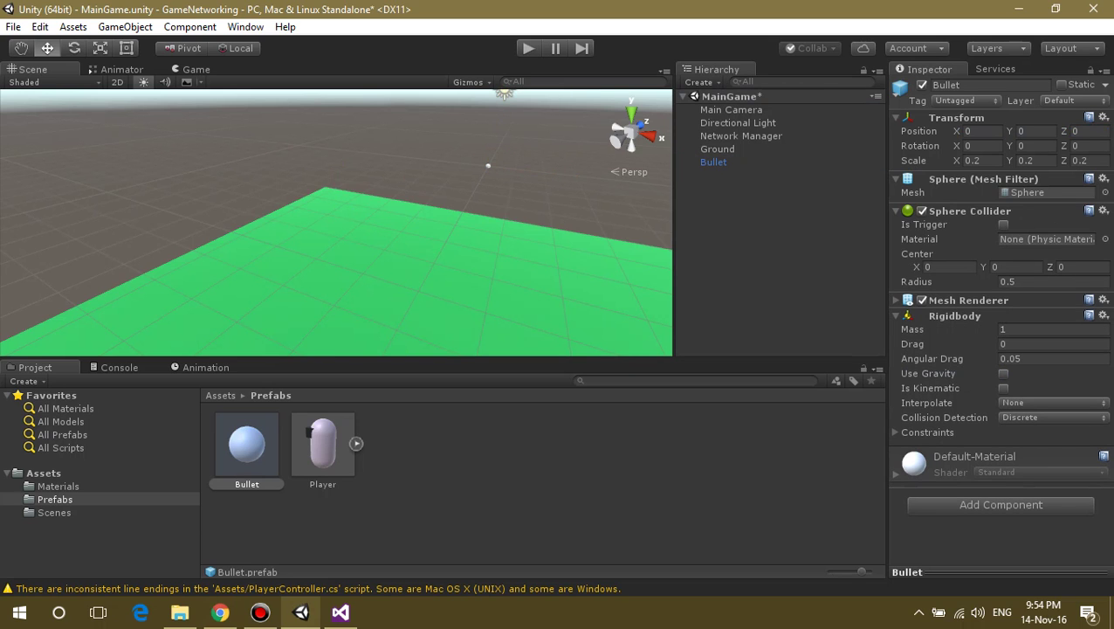
right_click(730, 162)
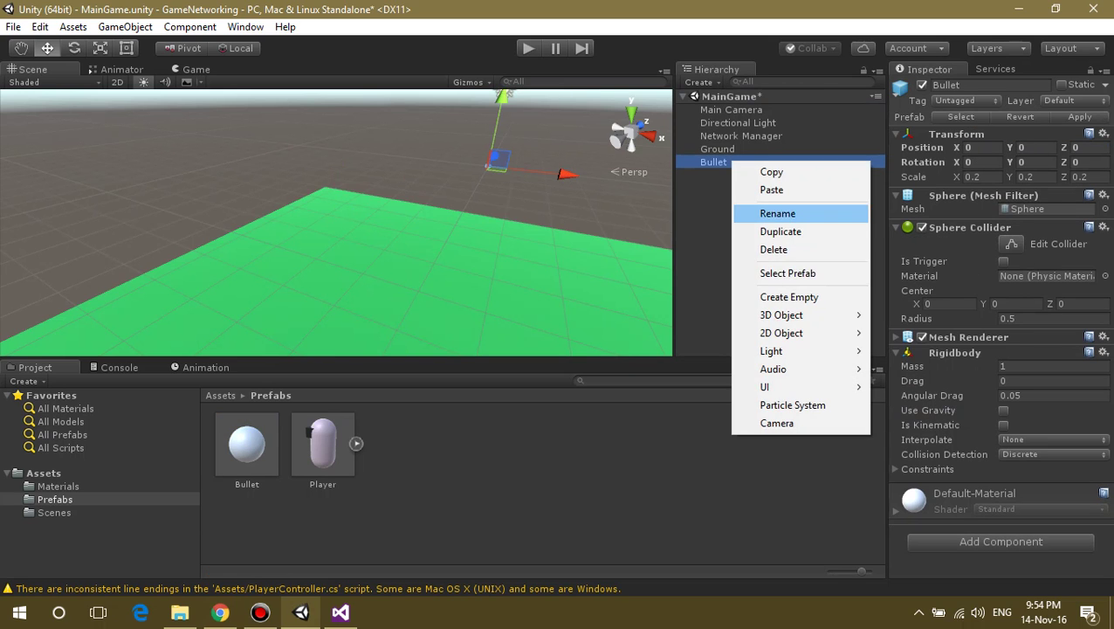
click(774, 249)
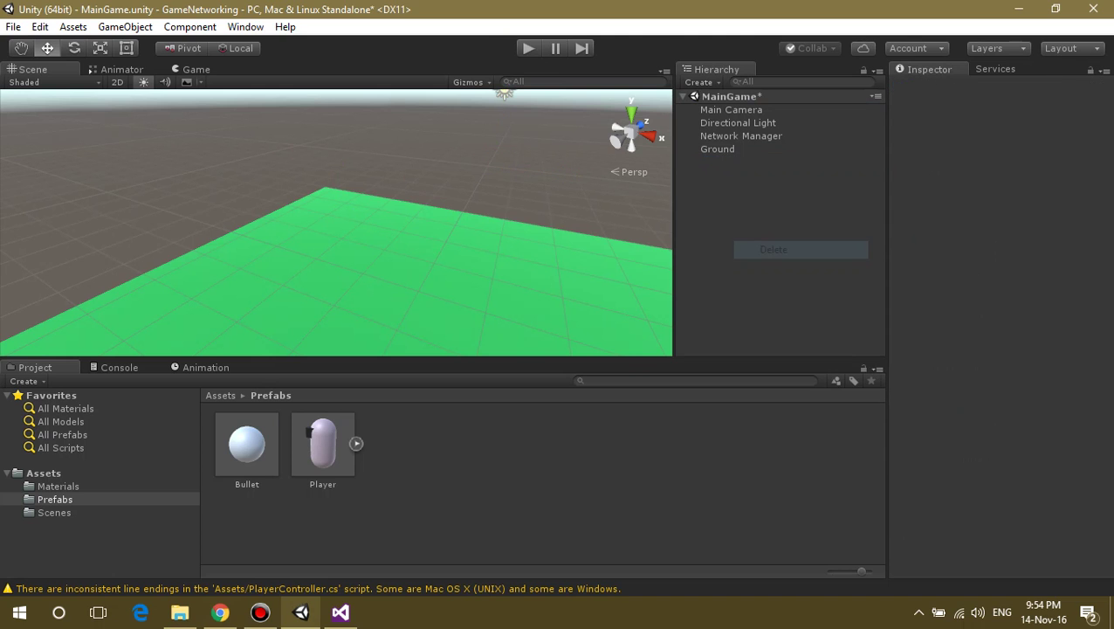
Review the next tutorial step and begin saving the scene from the File menu.
key(alt+Tab)
drag(143, 390, 365, 389)
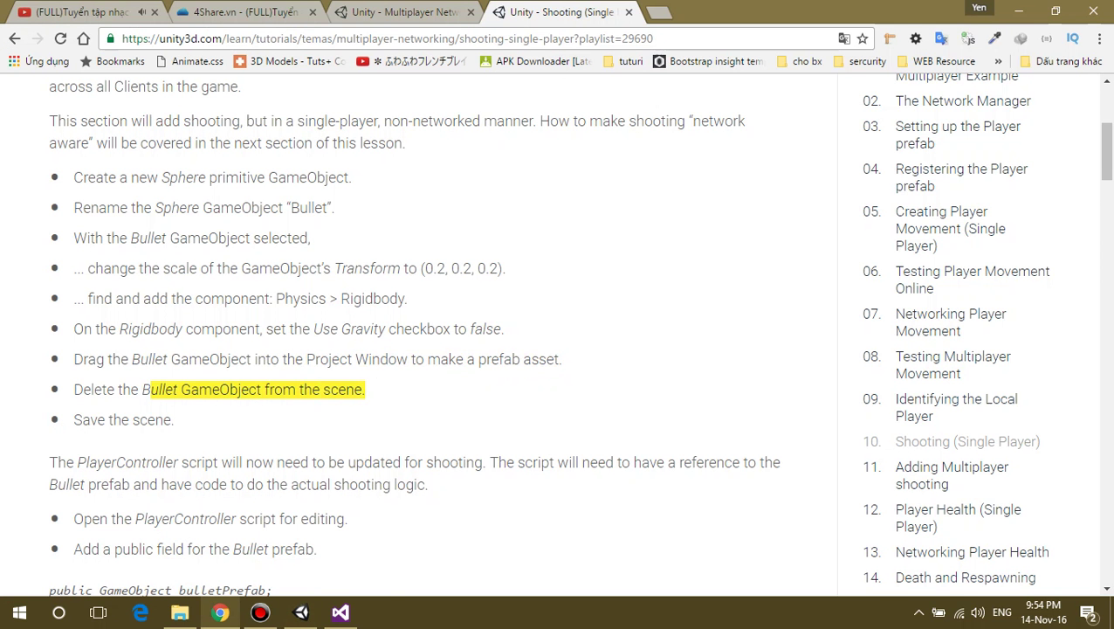
scroll(365, 389, down, 3)
key(alt+Tab)
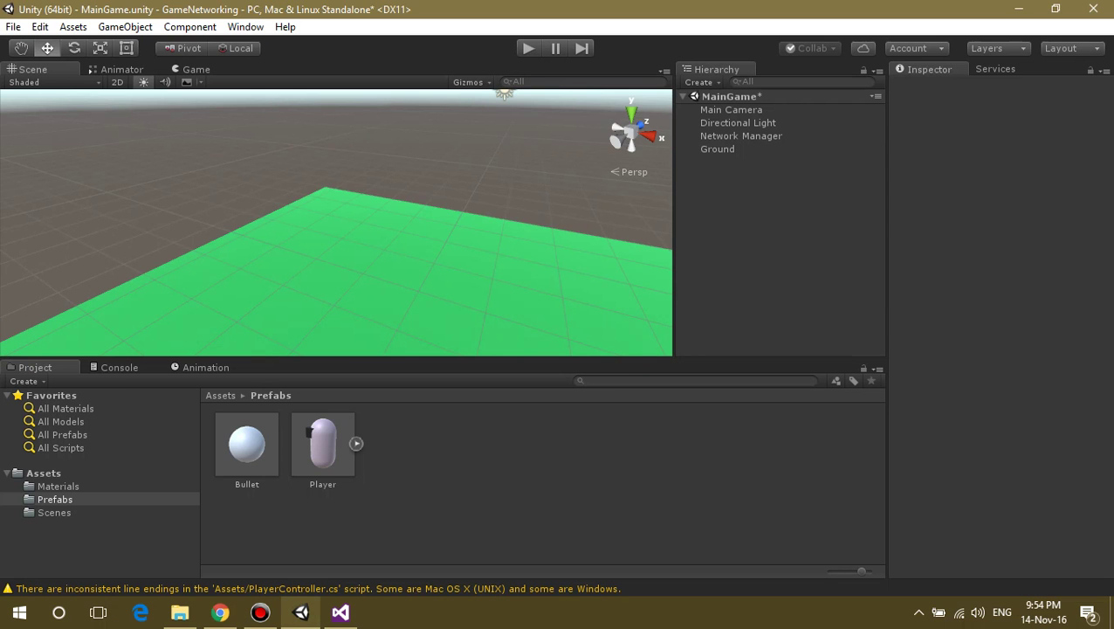
key(alt+f)
Save the MainGame scene and read the tutorial's note about updating PlayerController.
key(Down)
key(Down)
key(Return)
key(alt+Tab)
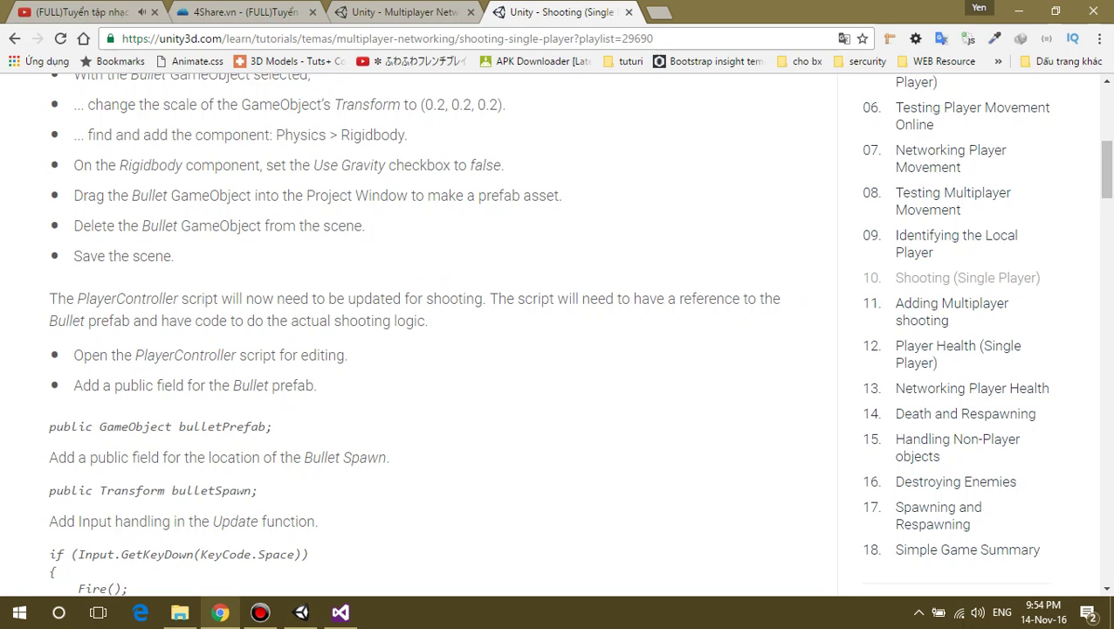
drag(49, 298, 114, 321)
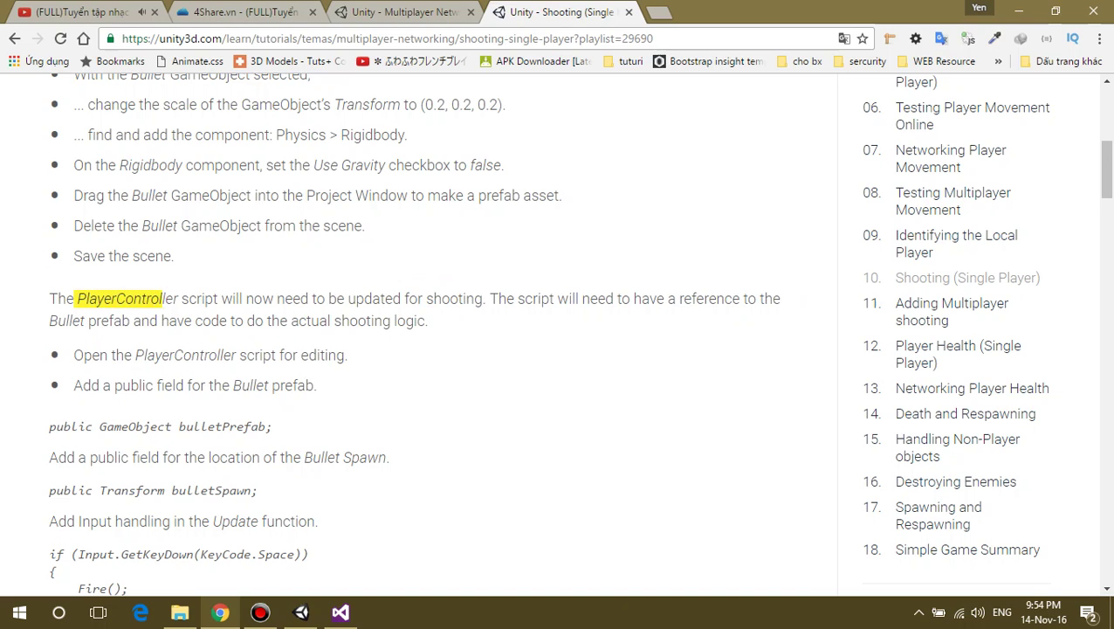
drag(77, 297, 173, 298)
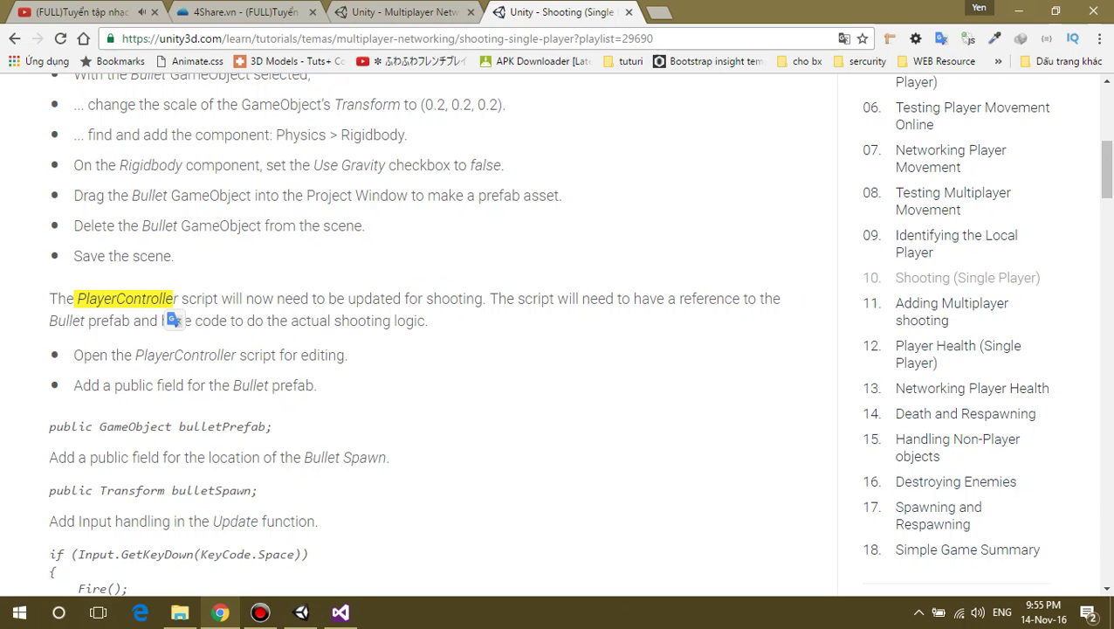
drag(50, 320, 131, 320)
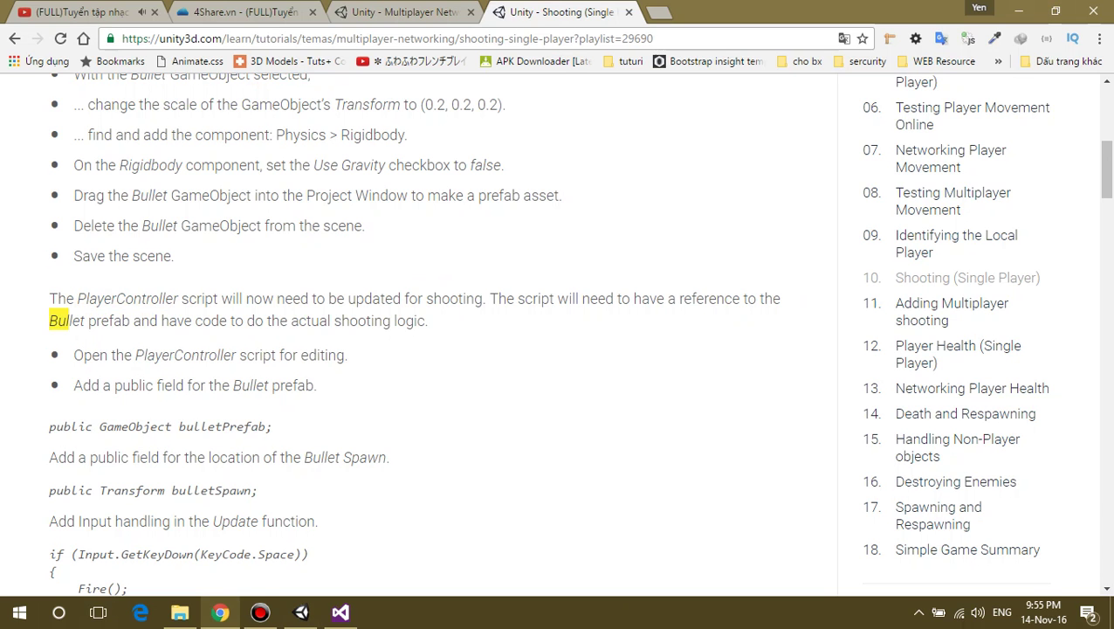
click(90, 306)
Scroll to the PlayerController code steps and select the bulletPrefab field declaration.
scroll(90, 306, down, 2)
scroll(437, 332, down, 1)
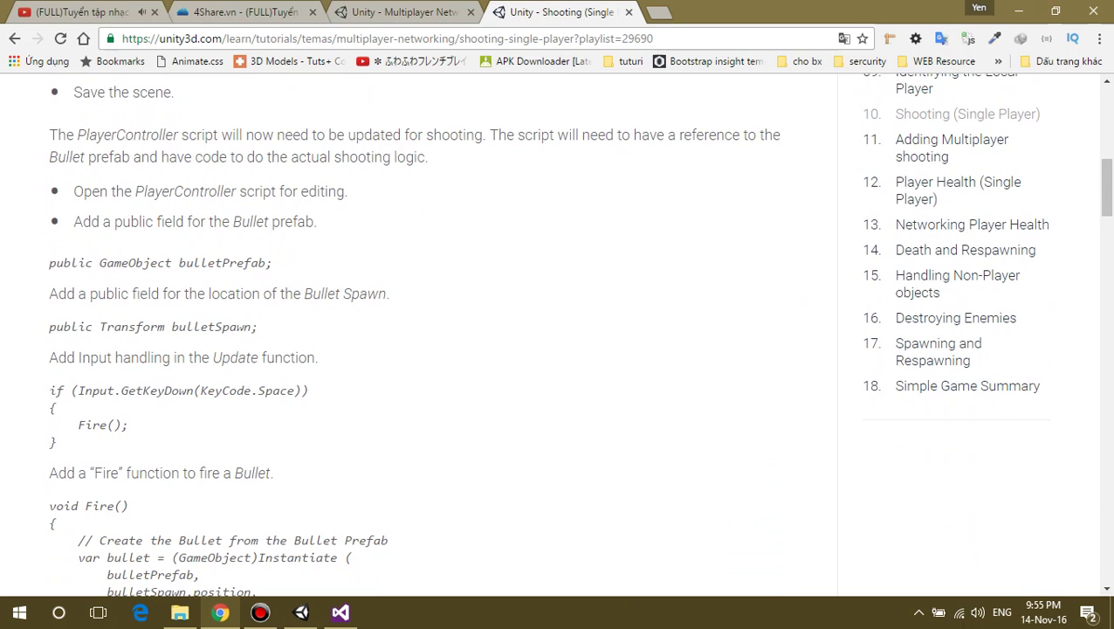
drag(135, 191, 235, 191)
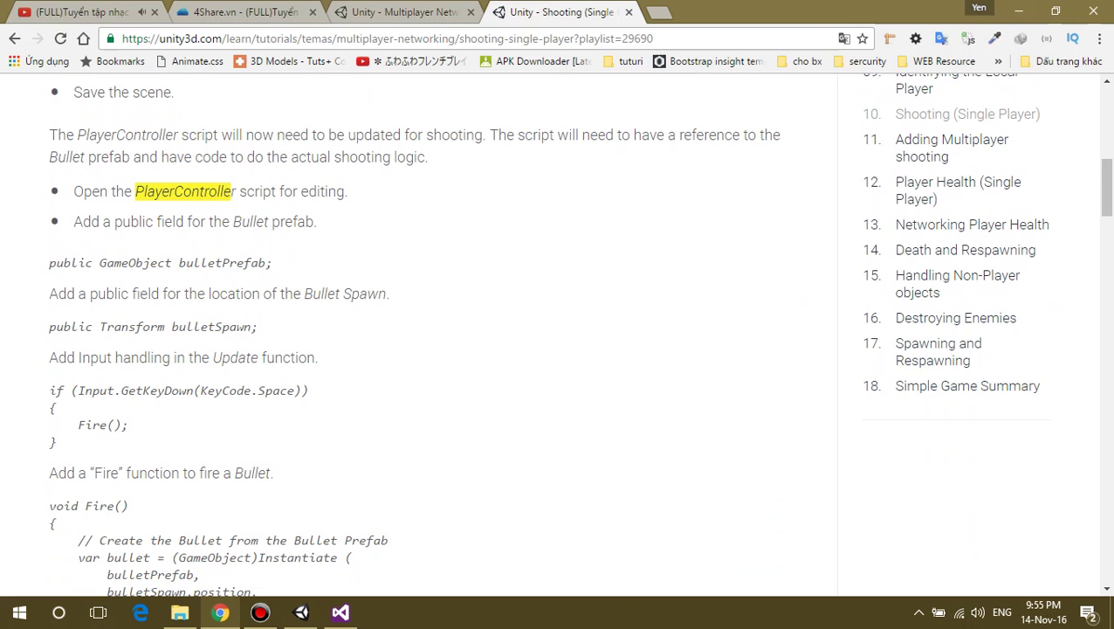
drag(49, 262, 272, 262)
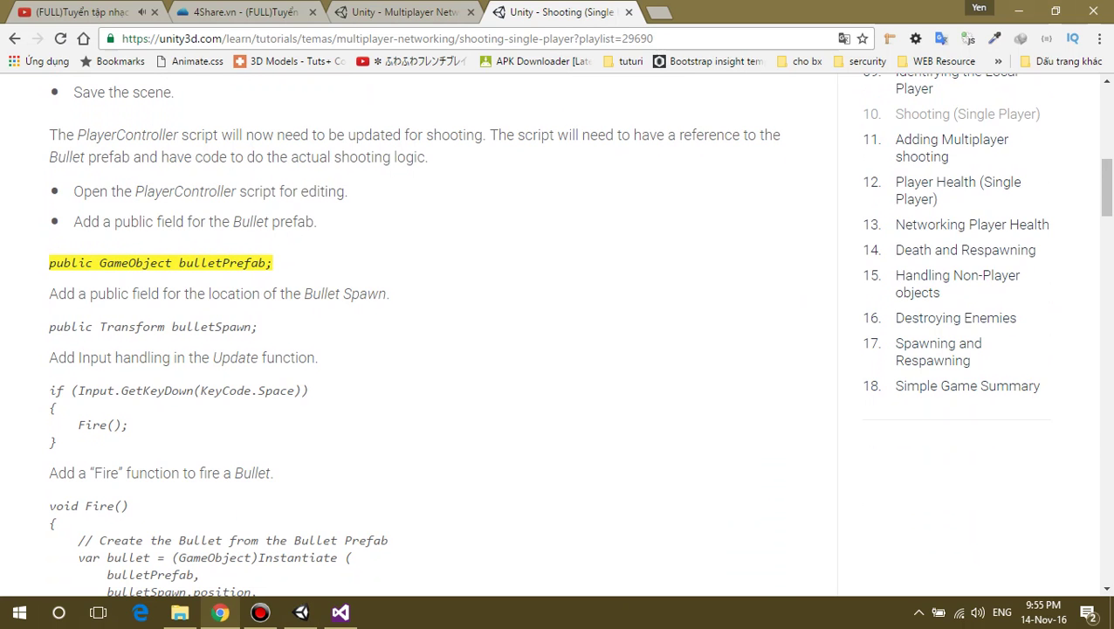
Insert a new line below the PlayerController class header in Visual Studio.
key(alt+Tab)
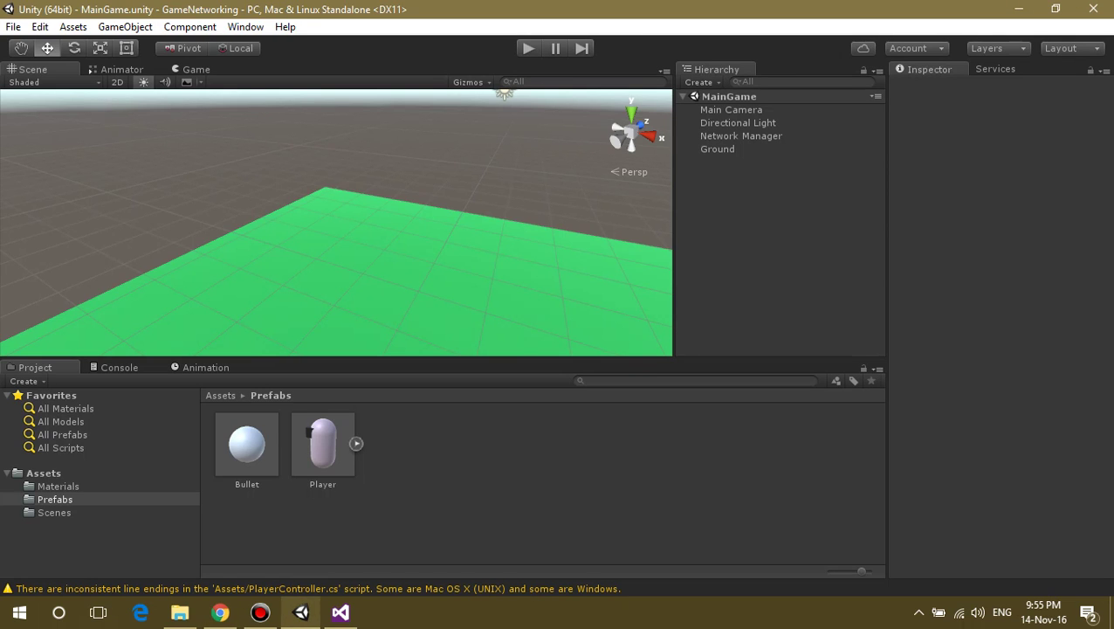
key(alt+Tab)
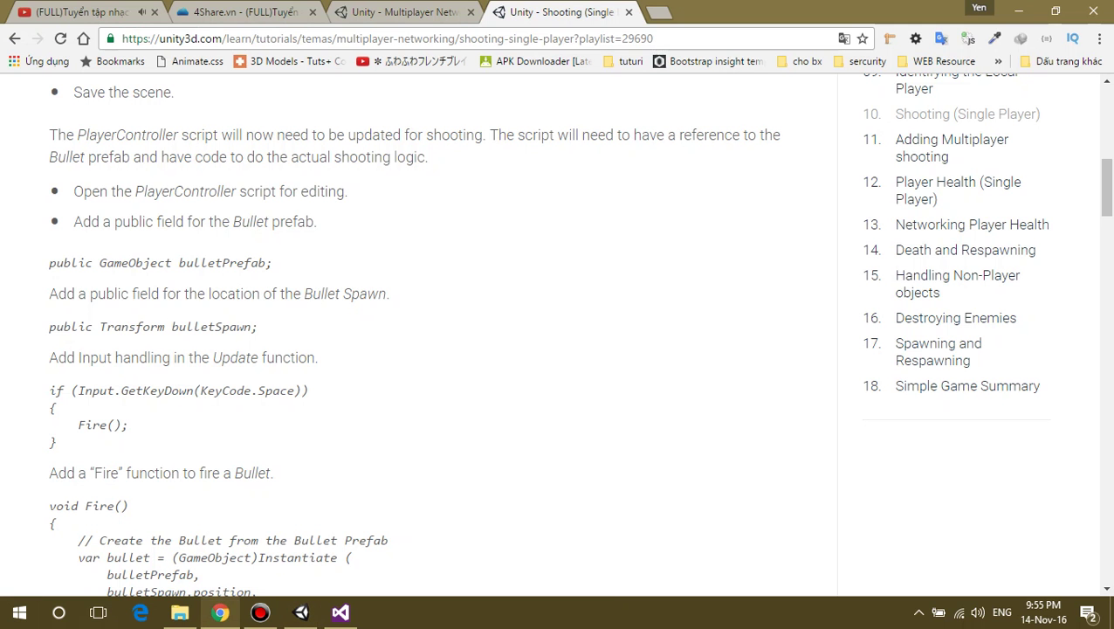
key(alt+Tab)
key(alt+Tab)
key(alt+Tab)
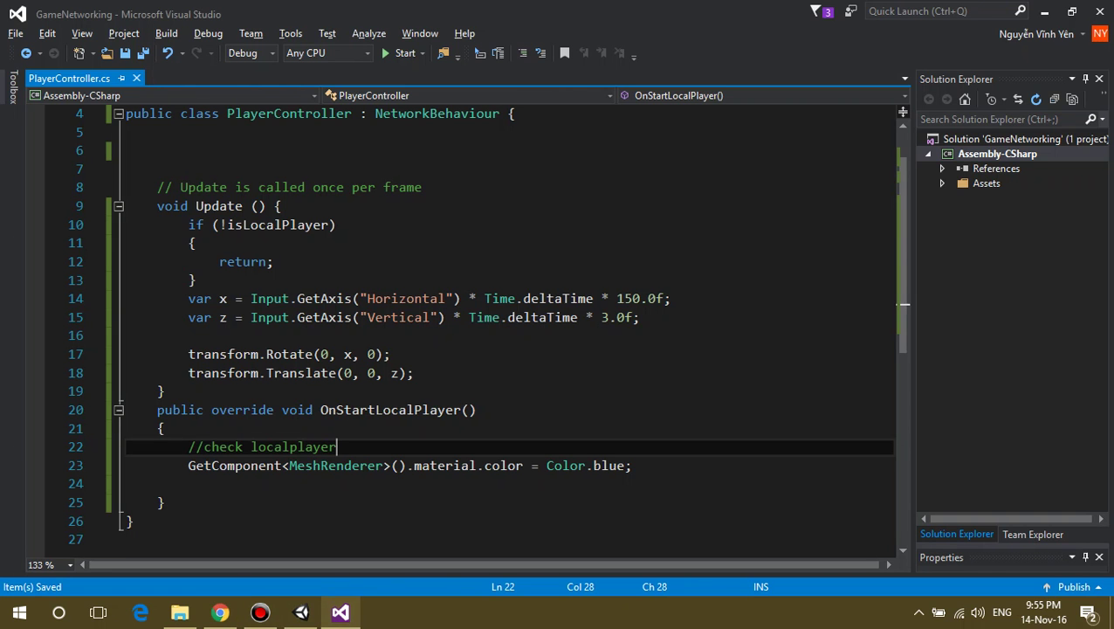
click(157, 150)
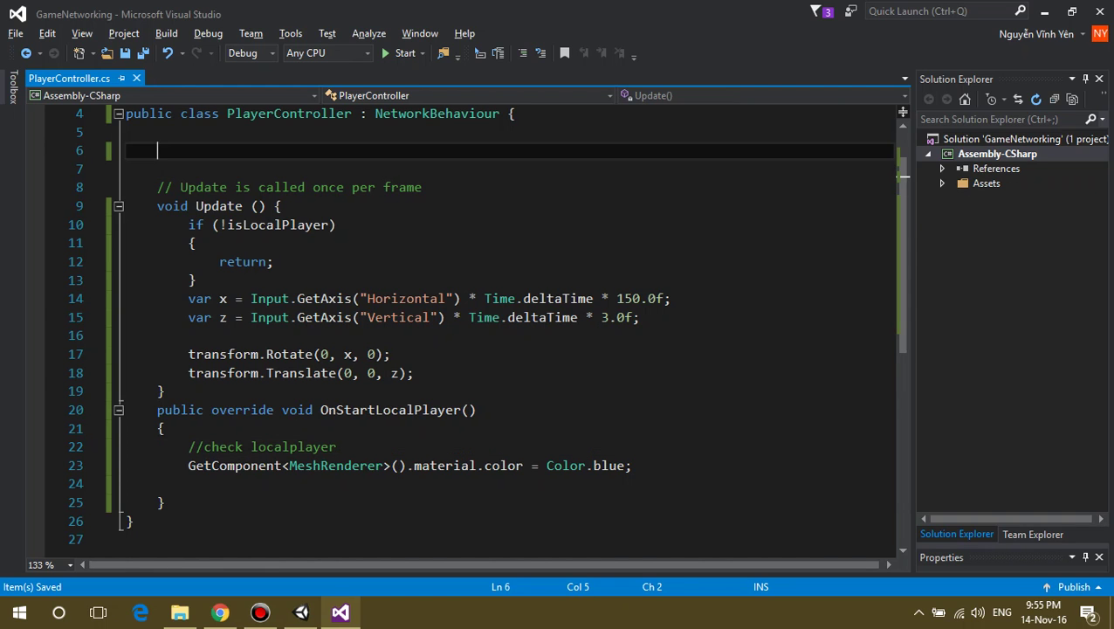
text(lh)
key(Return)
key(Return)
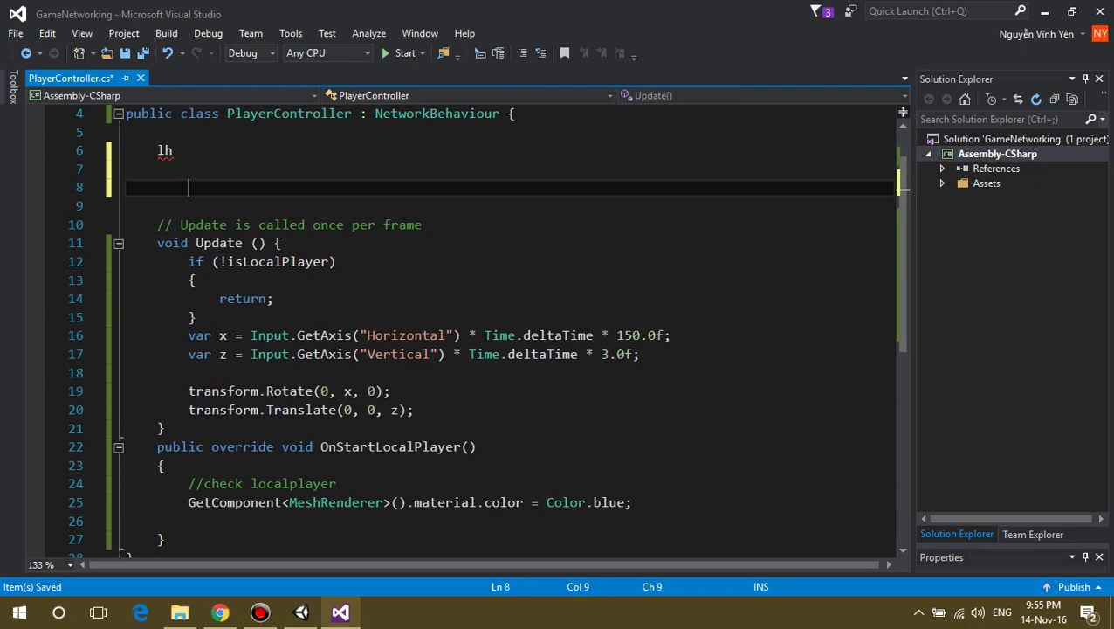
key(BackSpace)
key(BackSpace)
key(BackSpace)
key(BackSpace)
key(BackSpace)
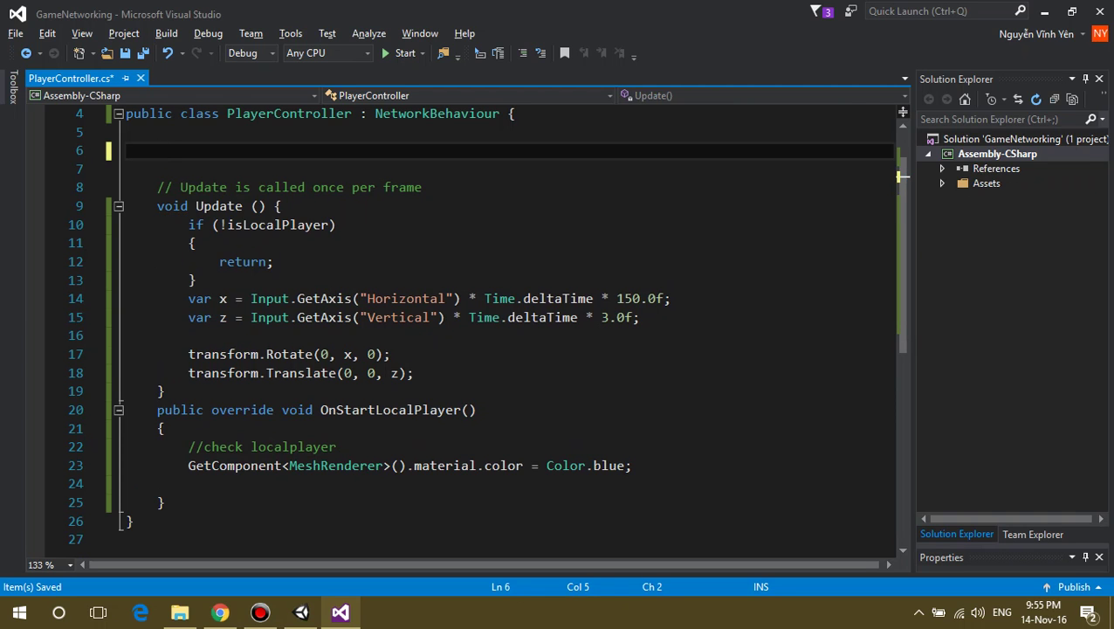
Declare the field public GameObject bulletPrefab;.
text(public )
text(GameObject)
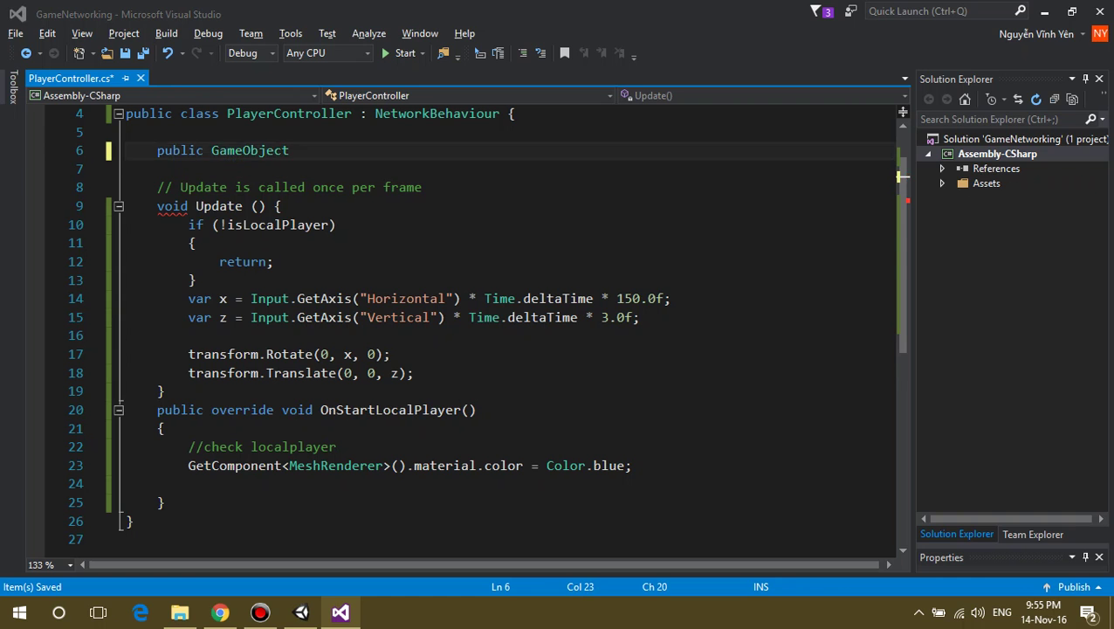
click(220, 612)
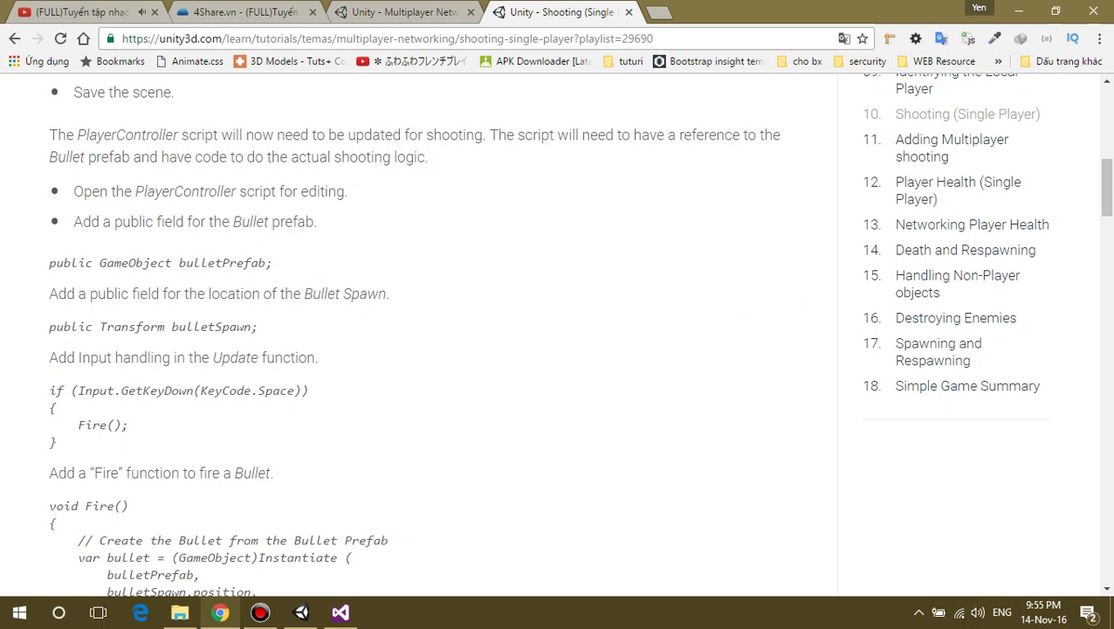
key(alt+Tab)
text(bulletP)
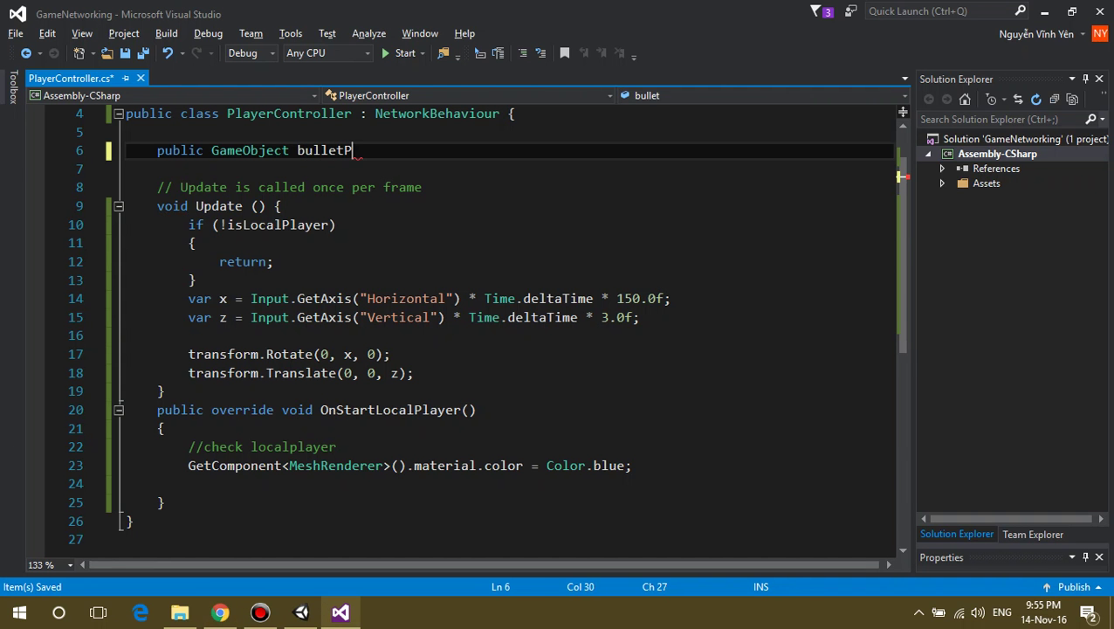
text(refab;)
Add public Transform bulletSpawn; on the next line, correcting typos, then return to the tutorial.
key(alt+Tab)
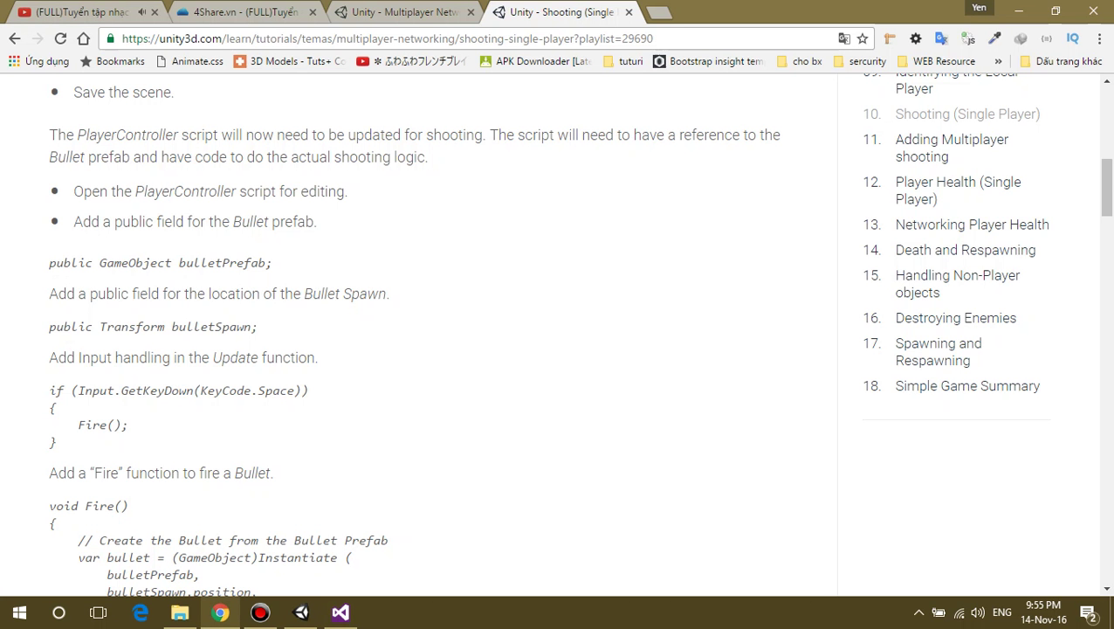
drag(49, 327, 258, 327)
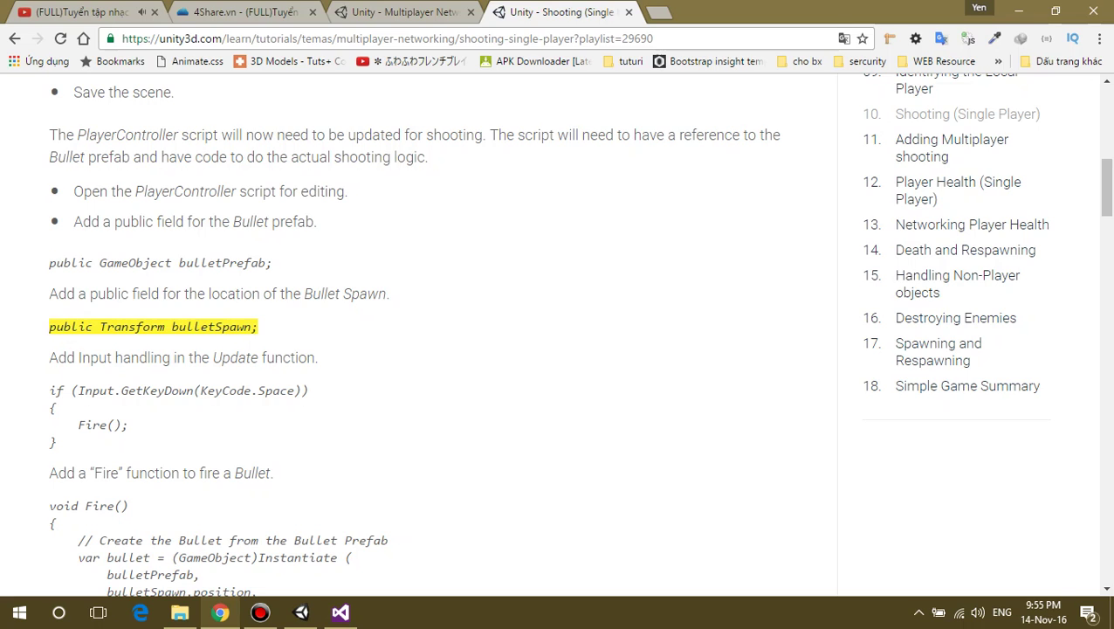
key(alt+Tab)
key(Return)
text(pub)
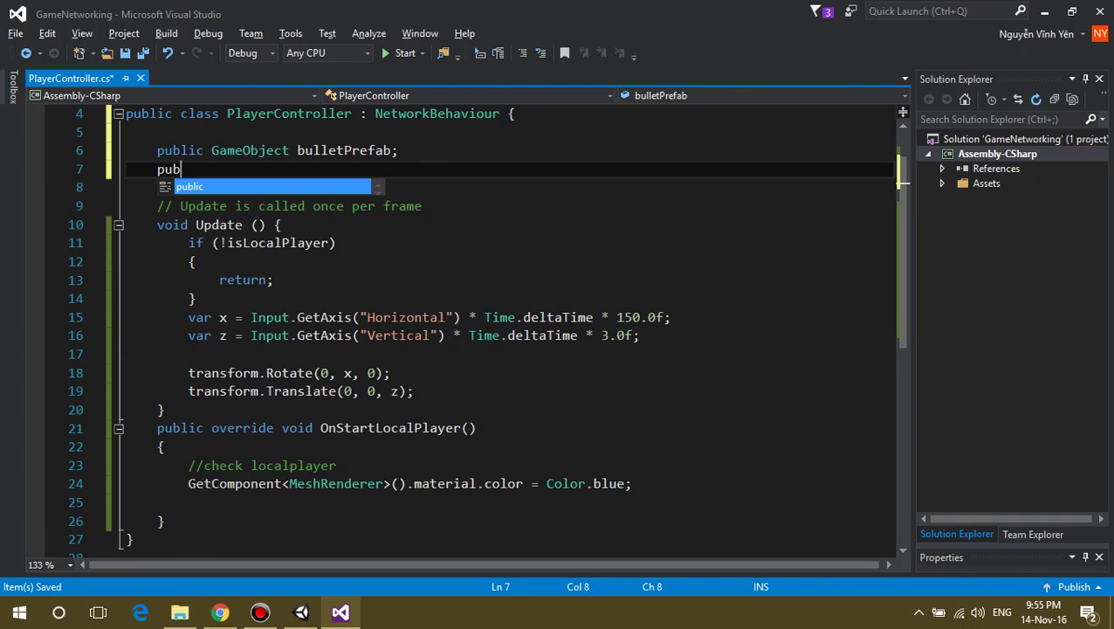
text(lic Tran)
key(Tab)
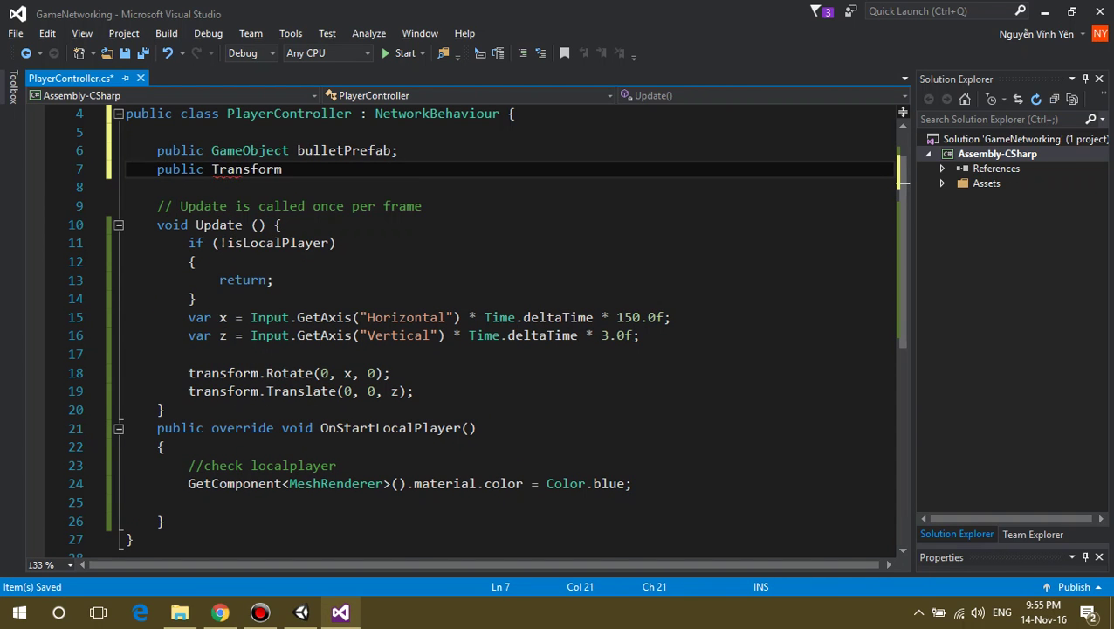
text(bull)
key(BackSpace)
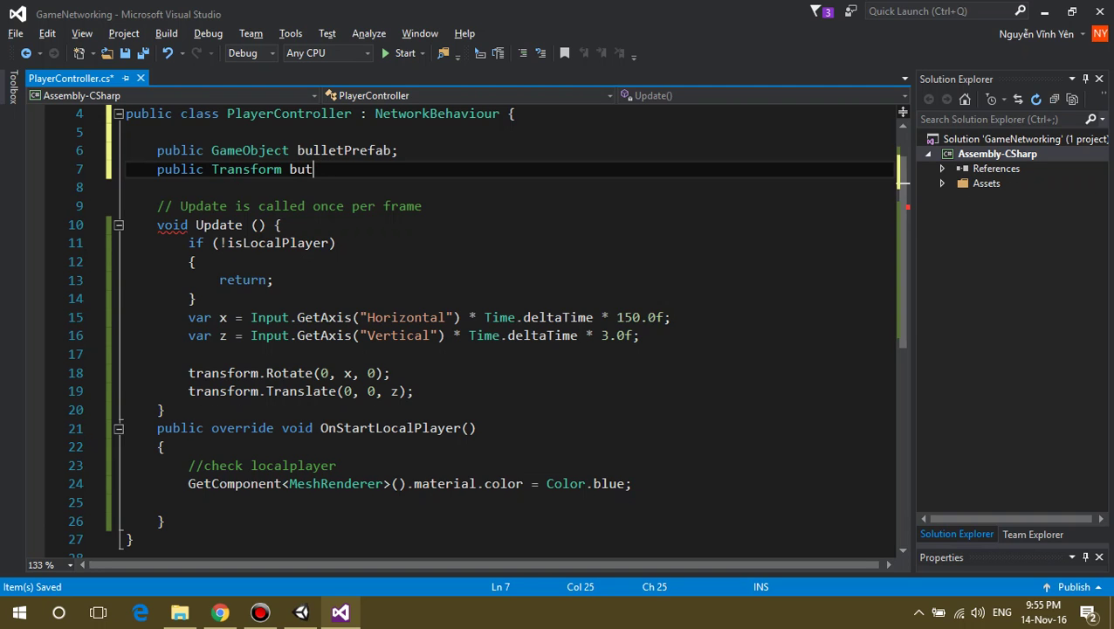
text(let)
text(Soaw)
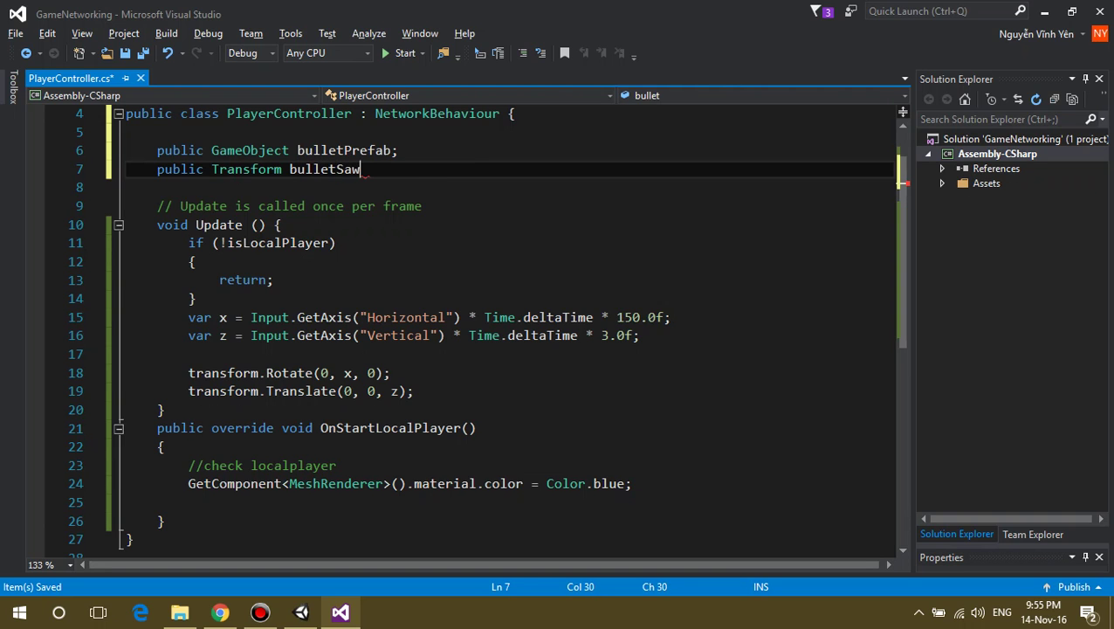
key(BackSpace)
key(BackSpace)
text(oaw)
key(BackSpace)
key(BackSpace)
key(BackSpace)
text(o)
key(BackSpace)
text(paw)
text(n;)
key(alt+Tab)
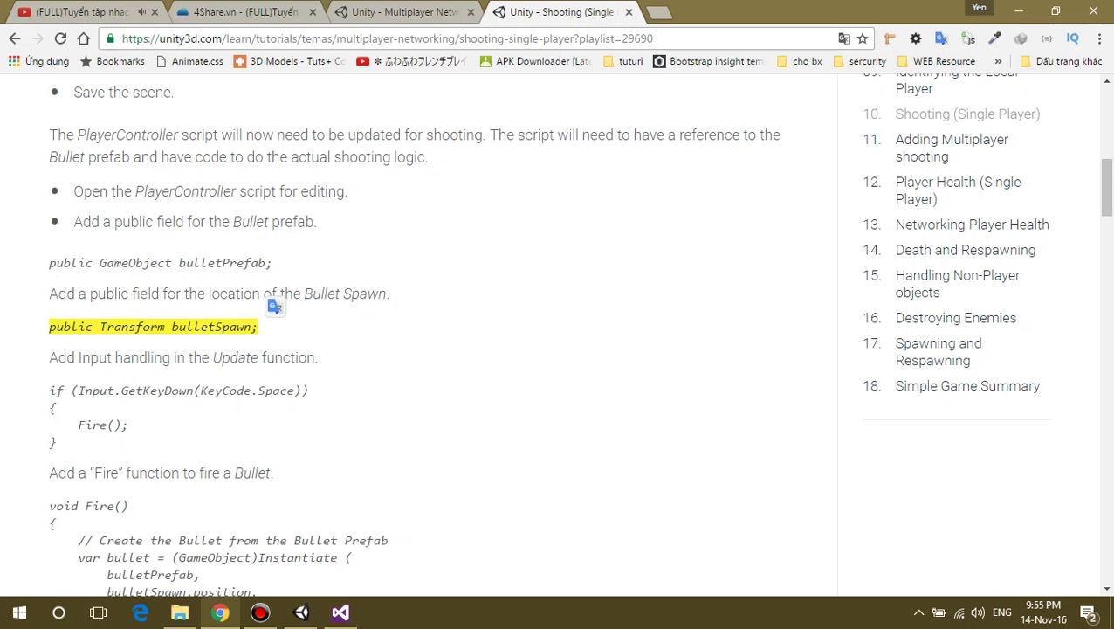
Copy the tutorial's if (Input.GetKeyDown(KeyCode.Space)) block.
scroll(420, 332, down, 3)
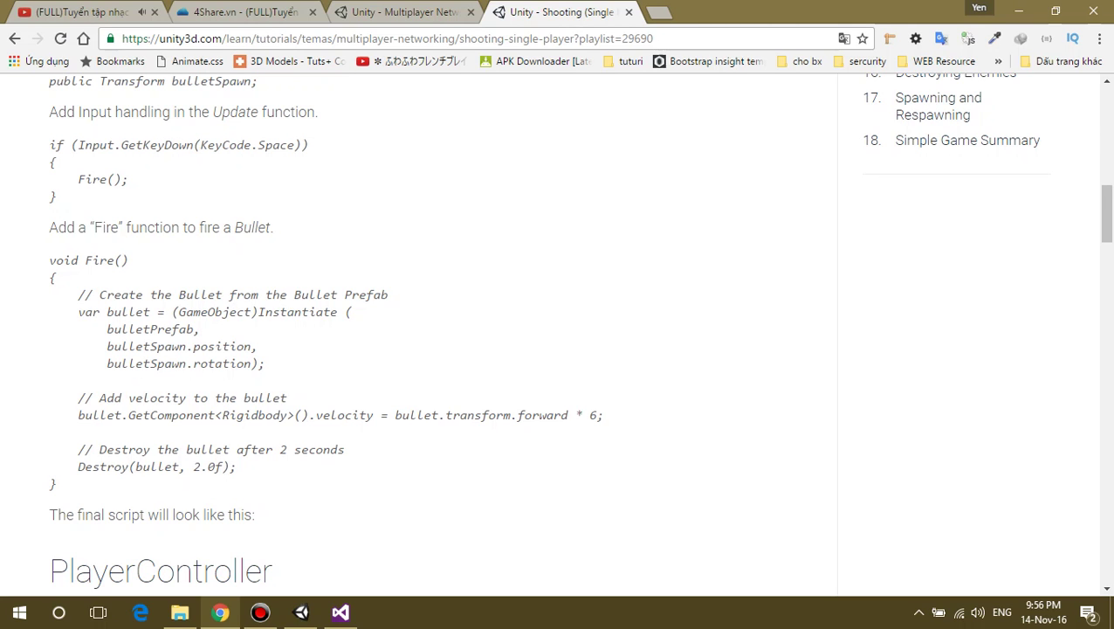
drag(200, 145, 301, 145)
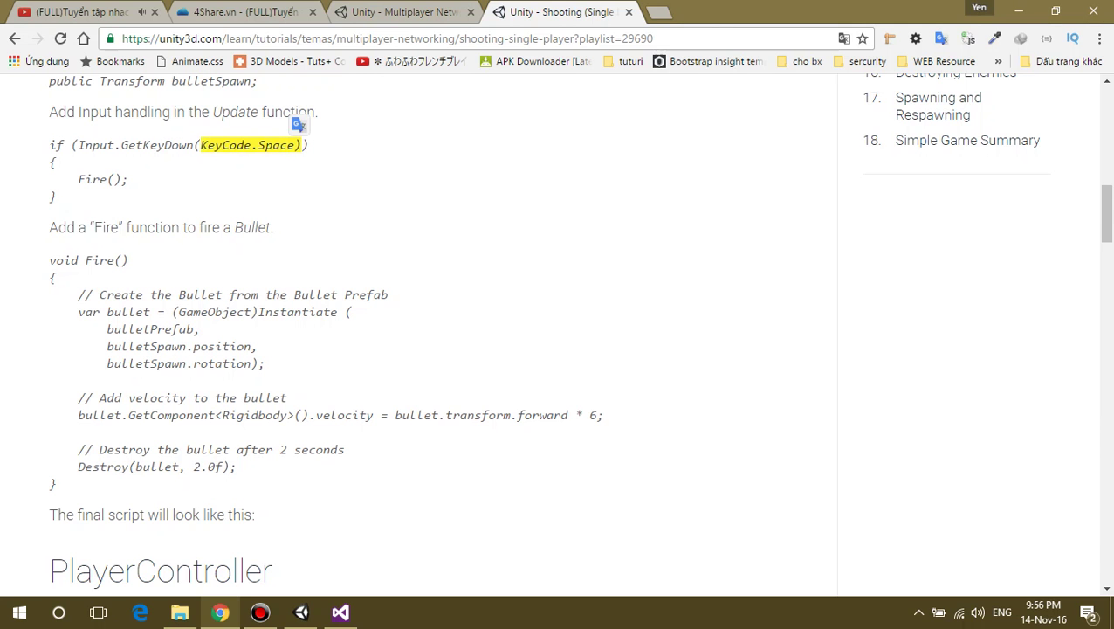
drag(49, 145, 57, 197)
key(ctrl+c)
right_click(140, 179)
click(157, 190)
Paste the Space-key if block into Update after the Translate line.
click(340, 612)
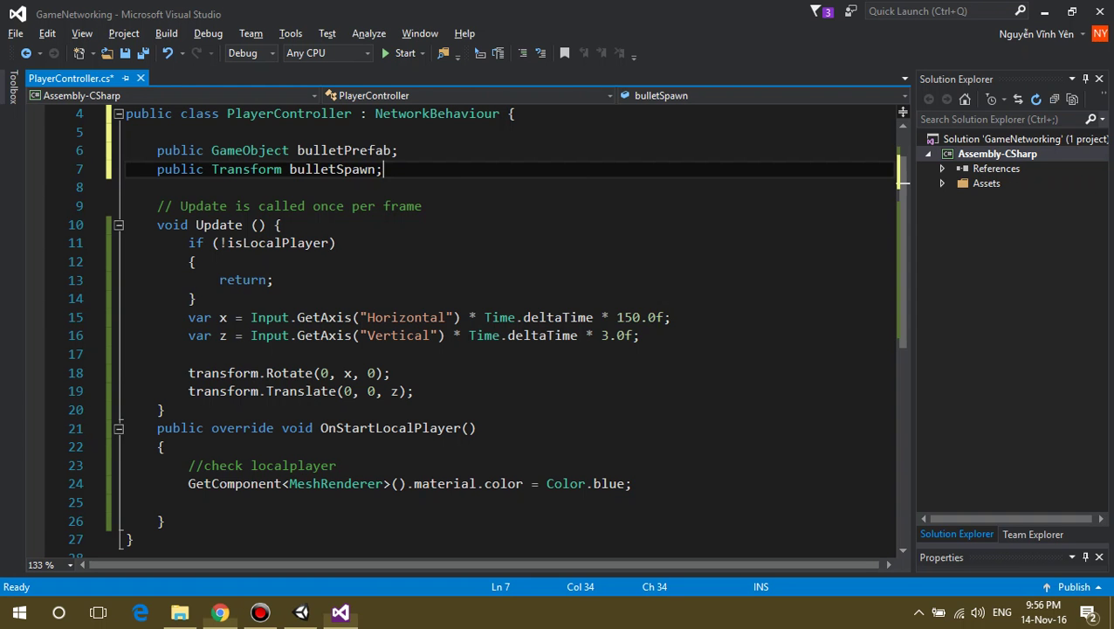
scroll(486, 306, down, 2)
click(180, 391)
click(211, 316)
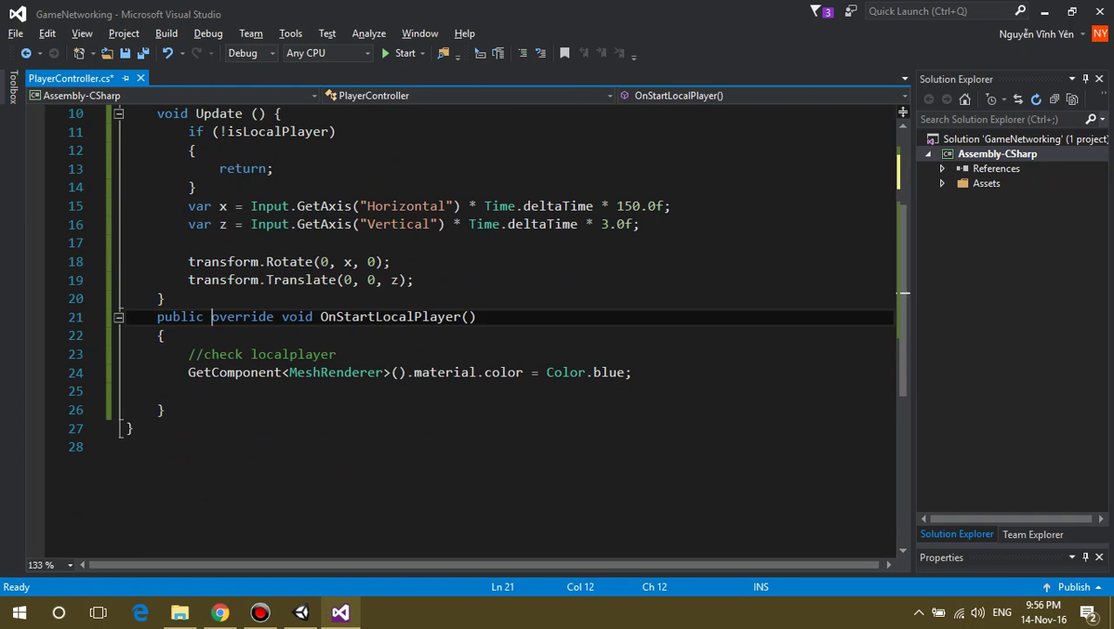
click(391, 261)
scroll(472, 332, up, 1)
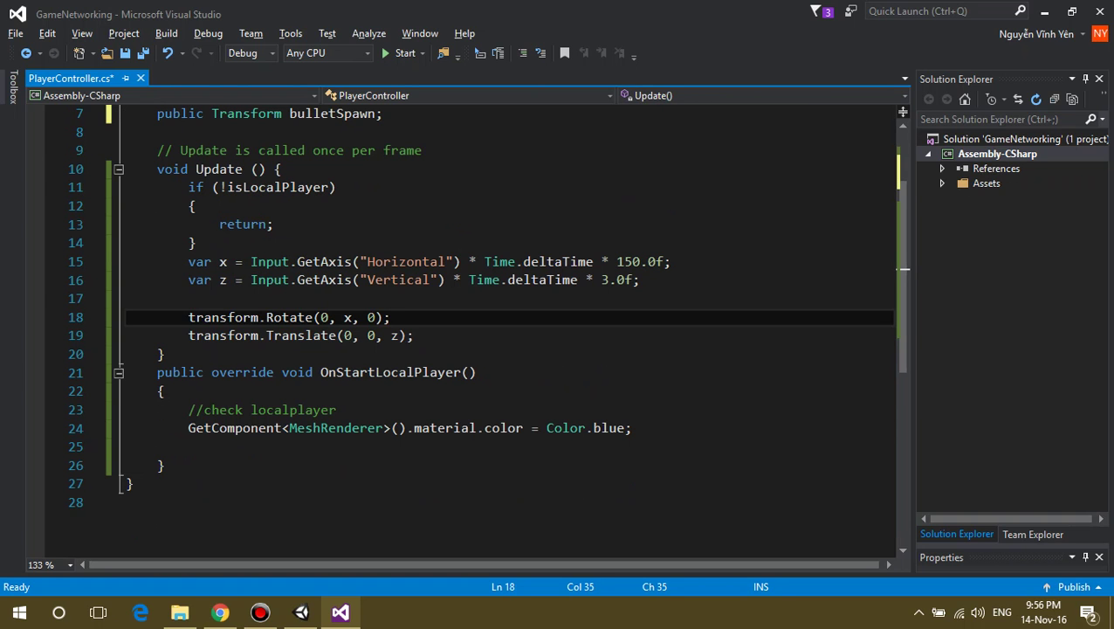
click(415, 335)
key(Return)
key(ctrl+v)
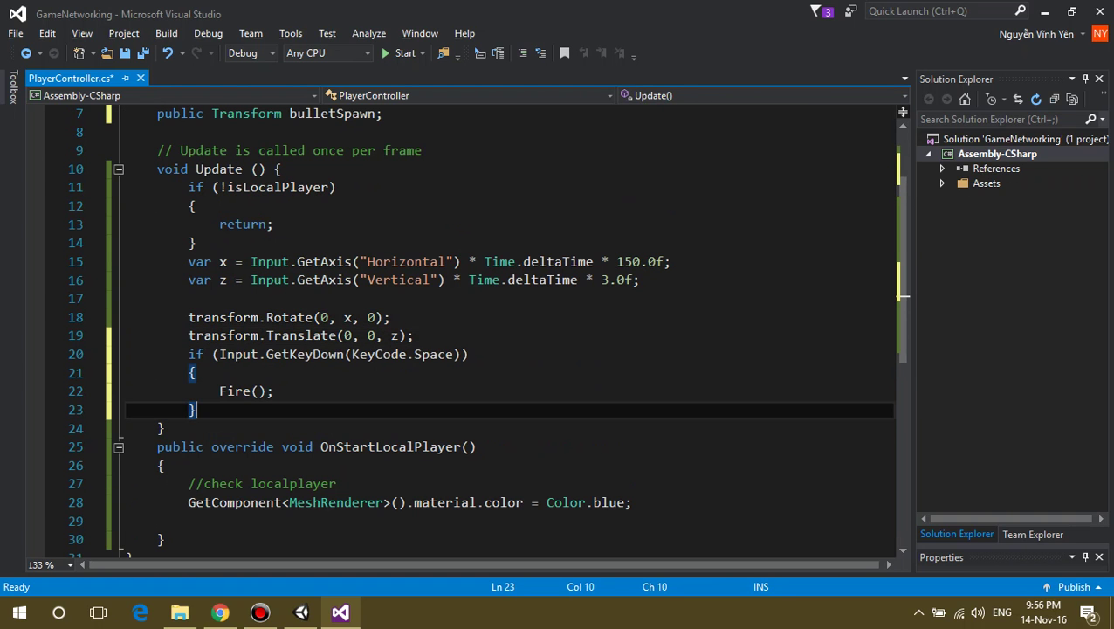
Add a blank line before the if block, check the undefined Fire() call, and return to the tutorial.
click(407, 335)
key(Right)
key(Return)
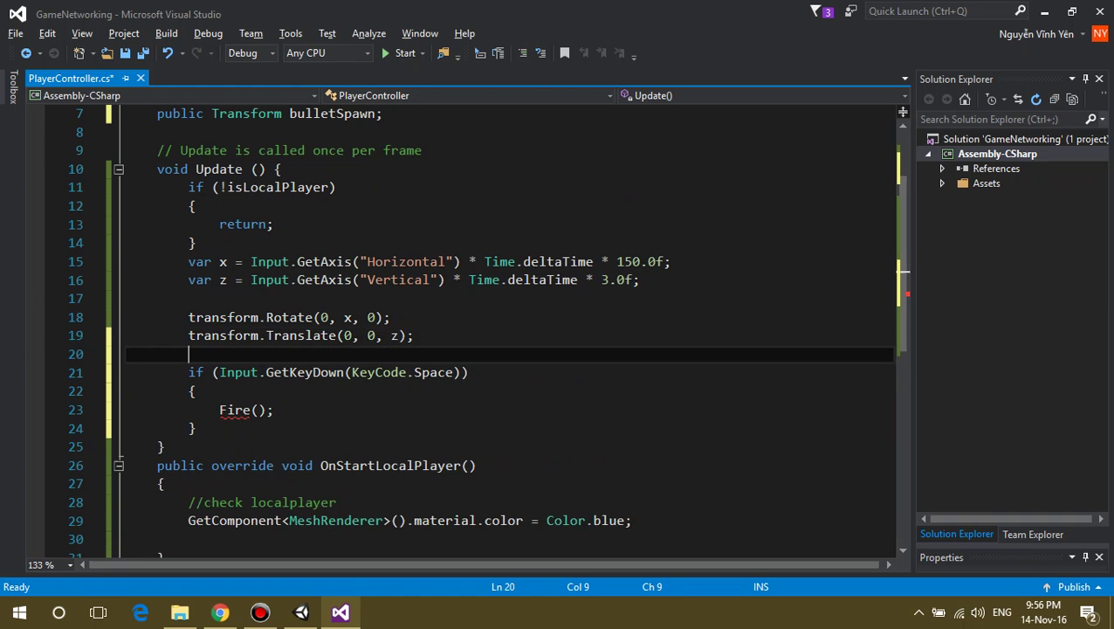
click(249, 410)
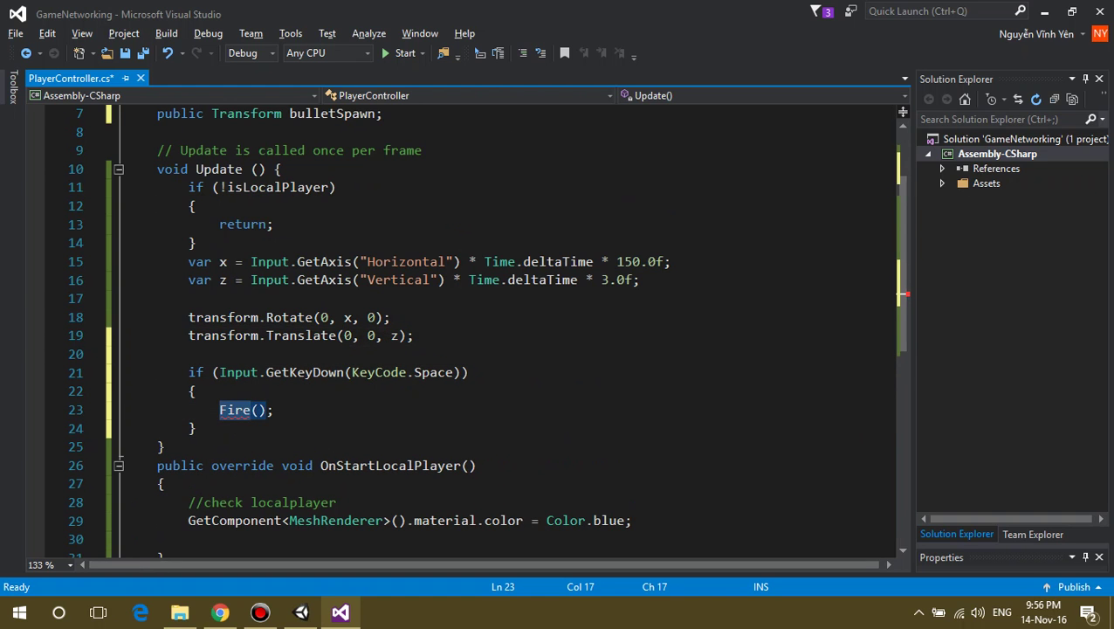
click(235, 410)
key(alt+Tab)
Copy the tutorial's whole void Fire() method.
scroll(419, 349, down, 3)
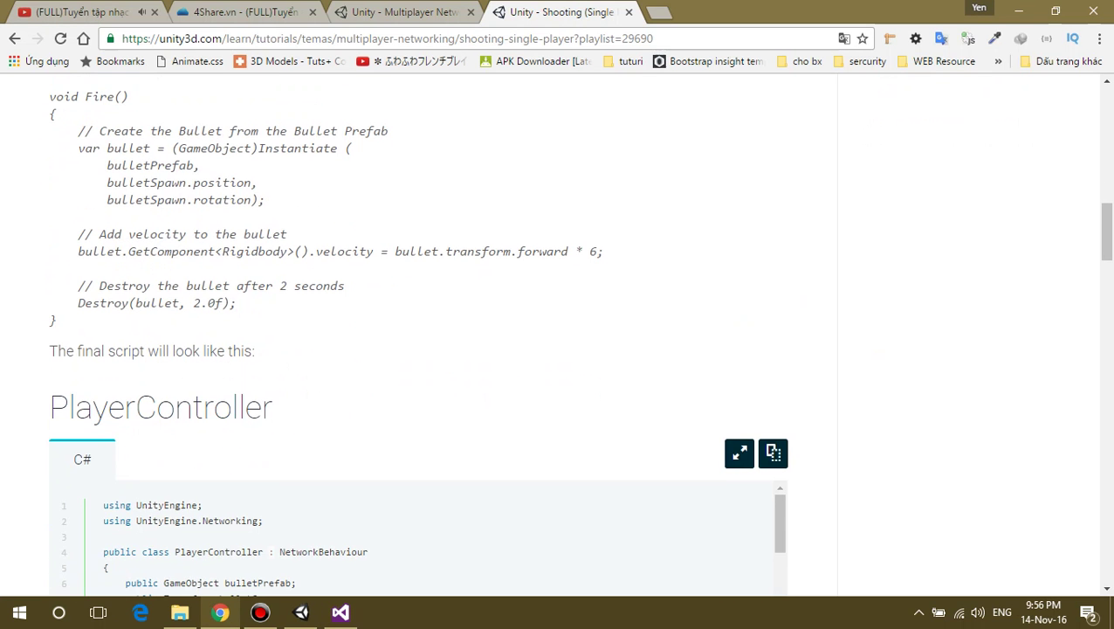
drag(49, 96, 58, 321)
right_click(108, 227)
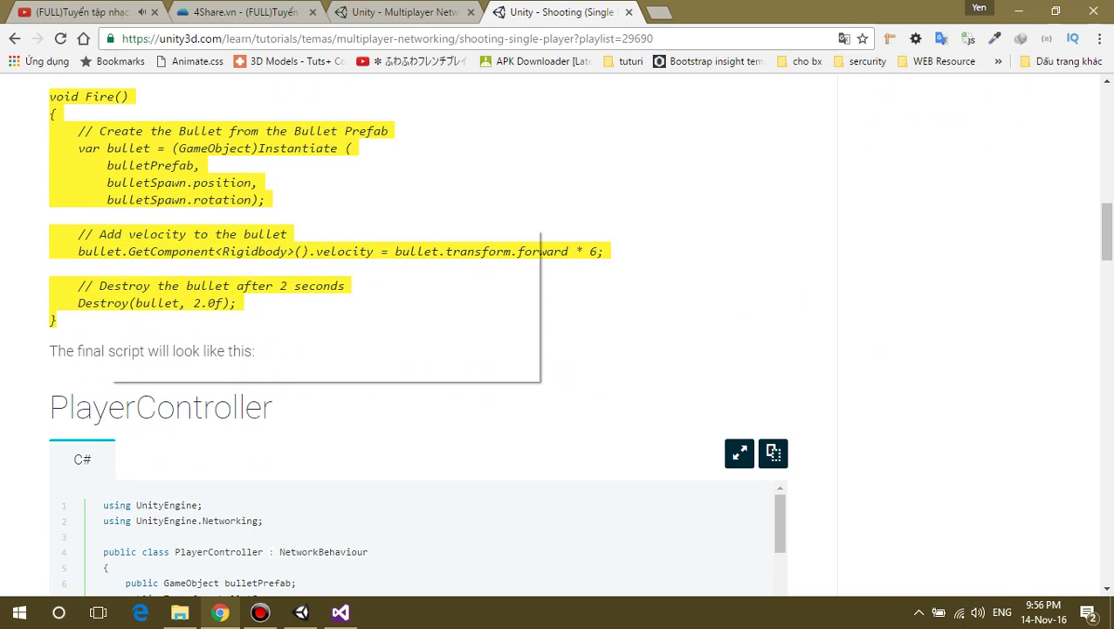
click(157, 239)
Paste the Fire method below Update, separated by blank lines.
key(alt+Tab)
key(Down)
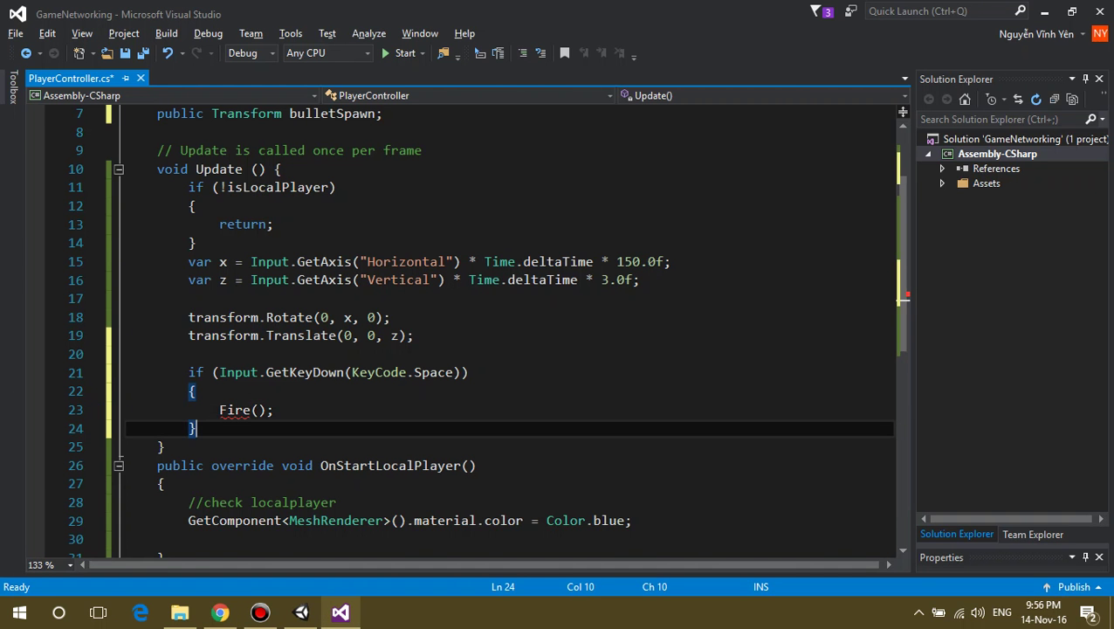
key(Down)
key(Return)
key(ctrl+v)
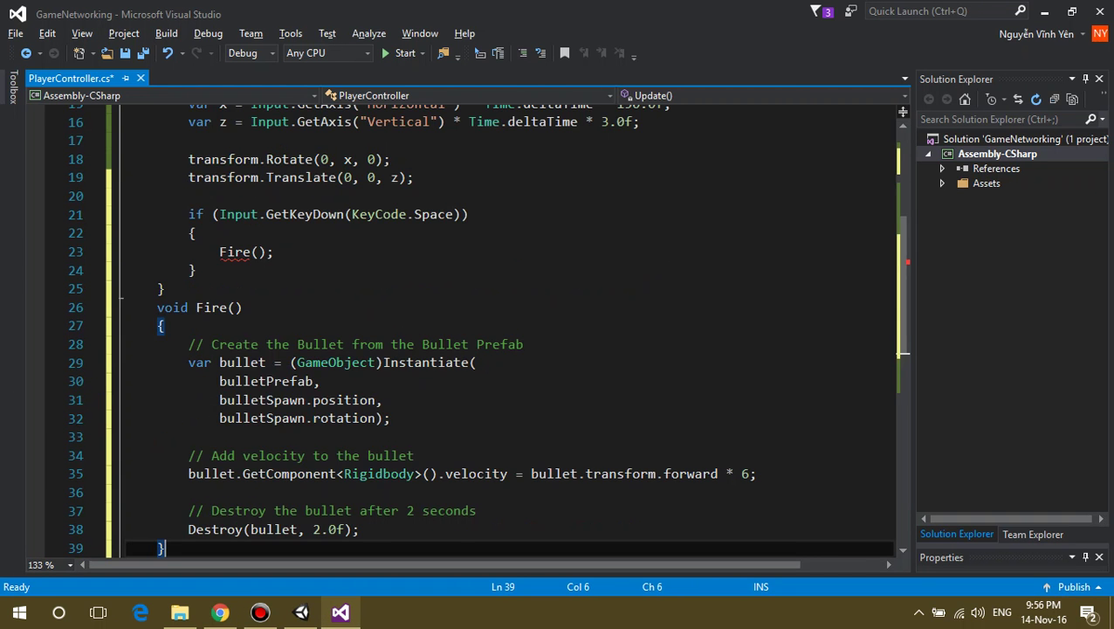
scroll(120, 301, down, 2)
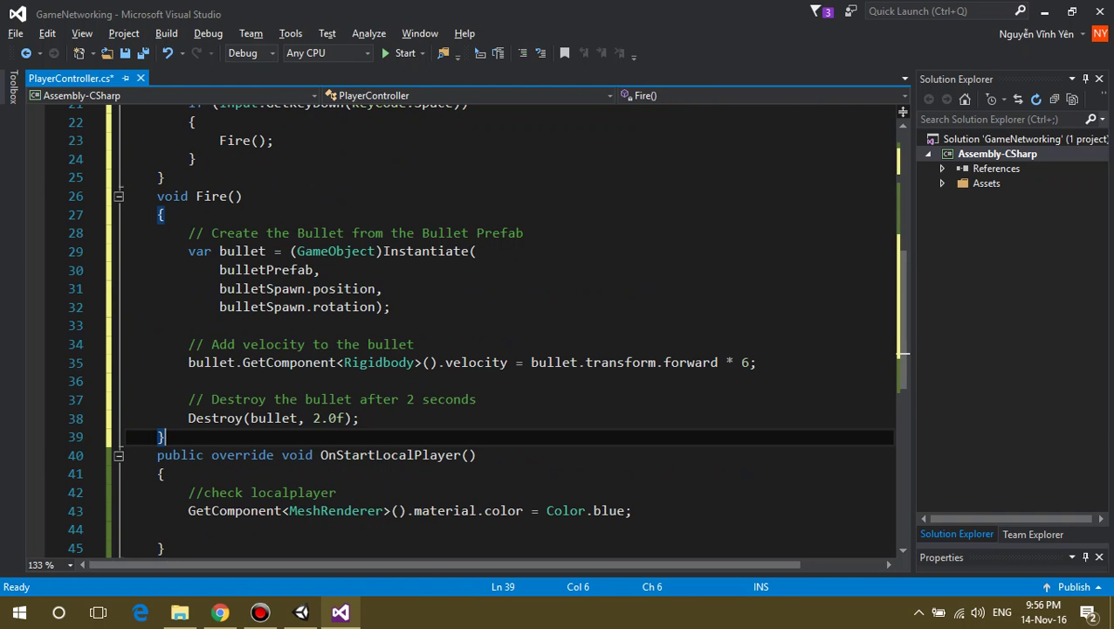
key(Return)
click(175, 178)
key(Return)
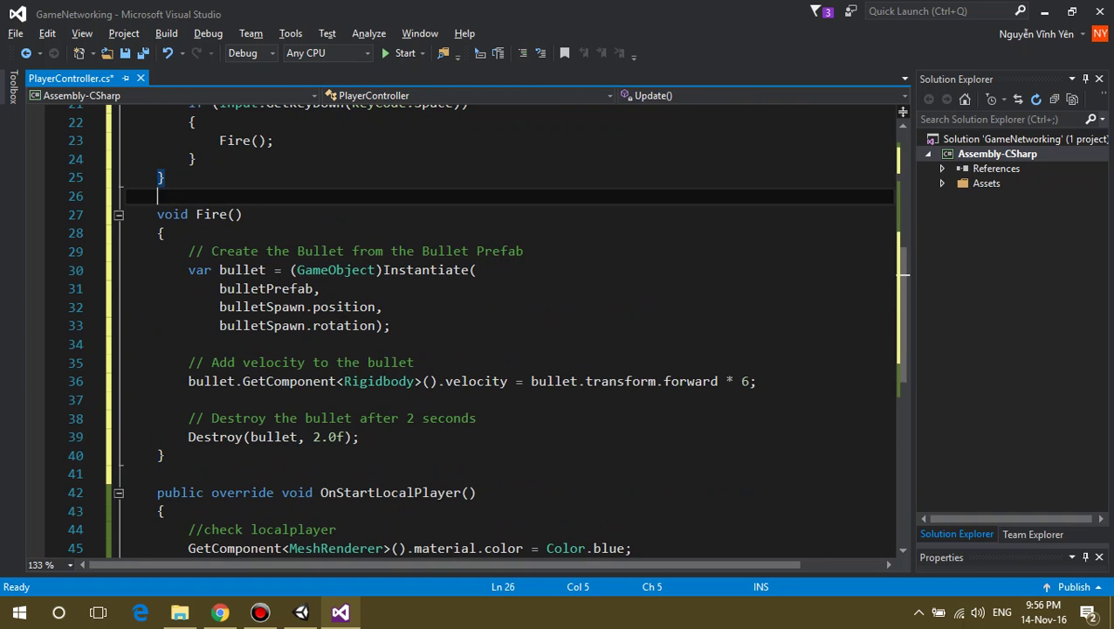
scroll(358, 325, up, 1)
scroll(358, 325, up, 4)
Compare the code with the tutorial and save PlayerController.cs.
key(alt+Tab)
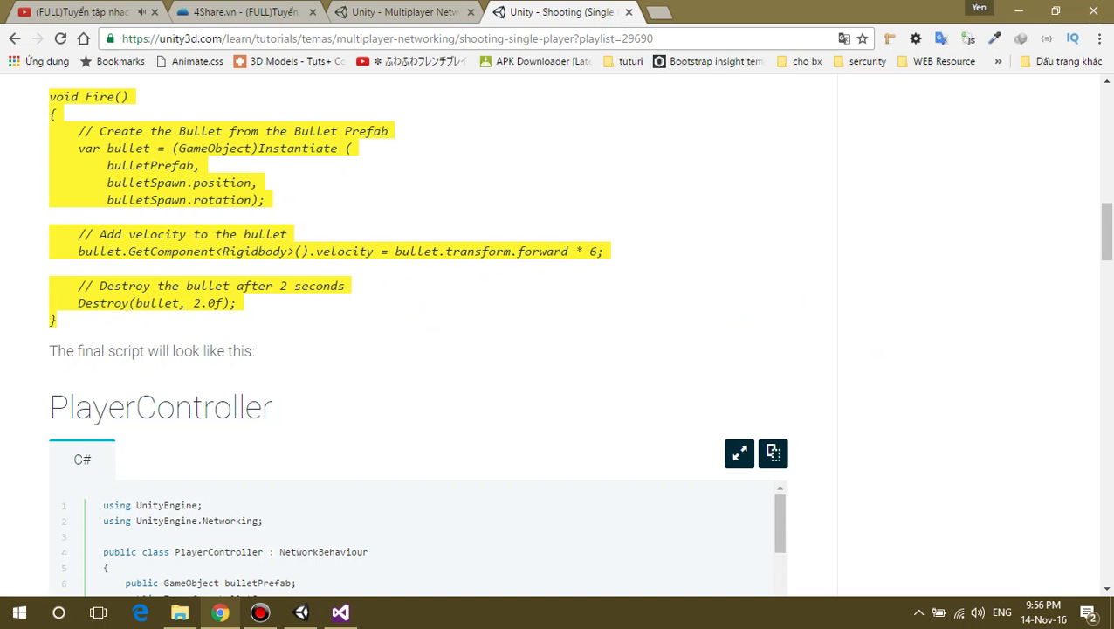
scroll(419, 437, down, 5)
scroll(420, 437, down, 3)
scroll(419, 349, down, 2)
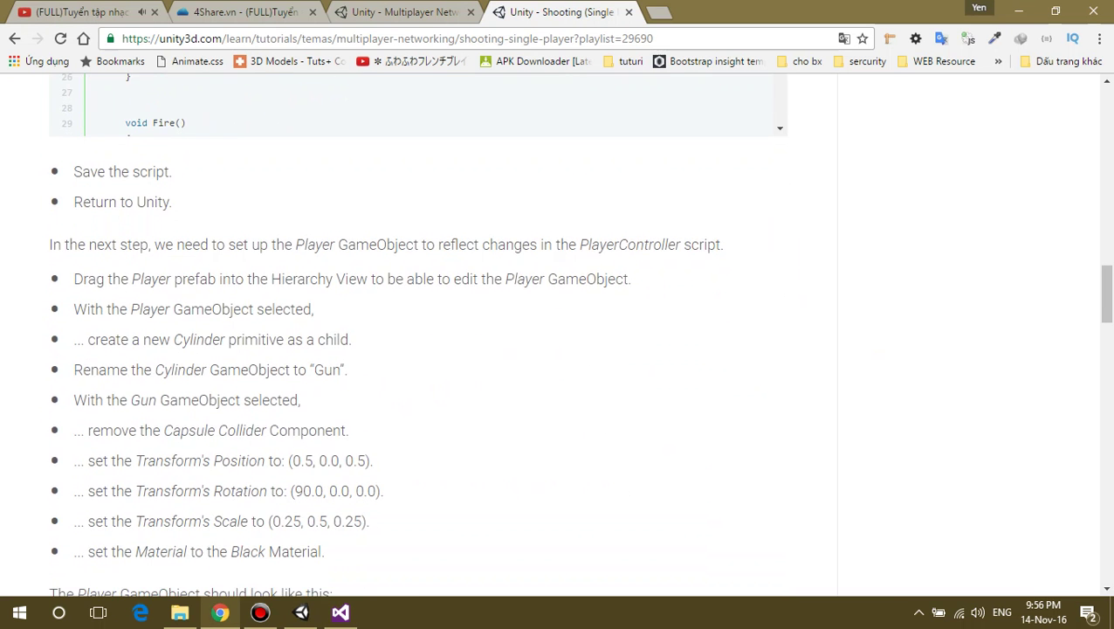
key(alt+Tab)
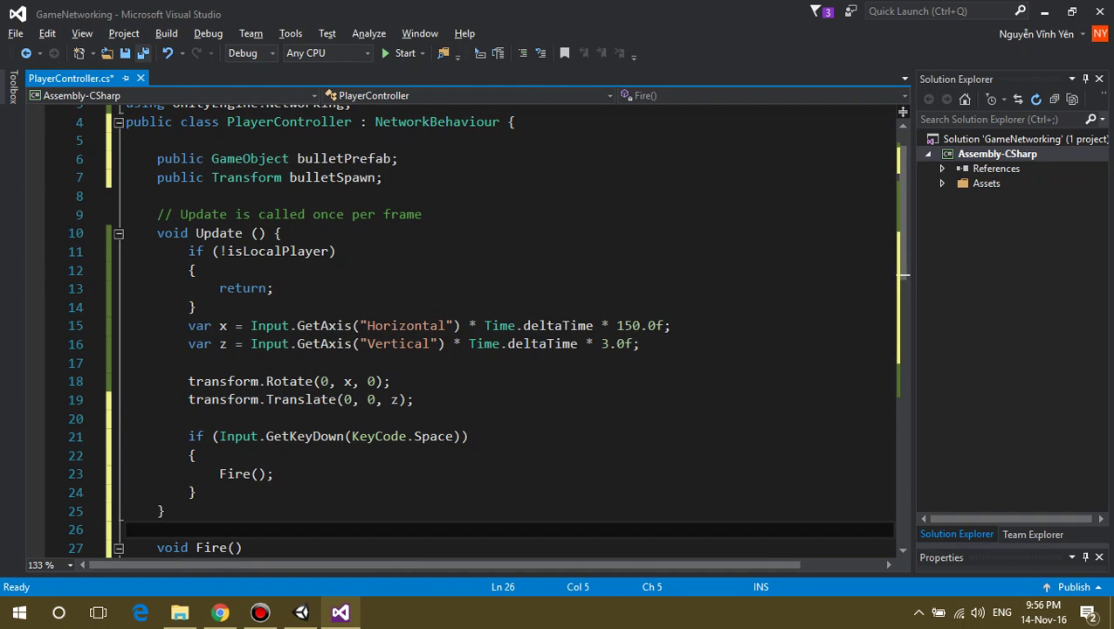
click(143, 53)
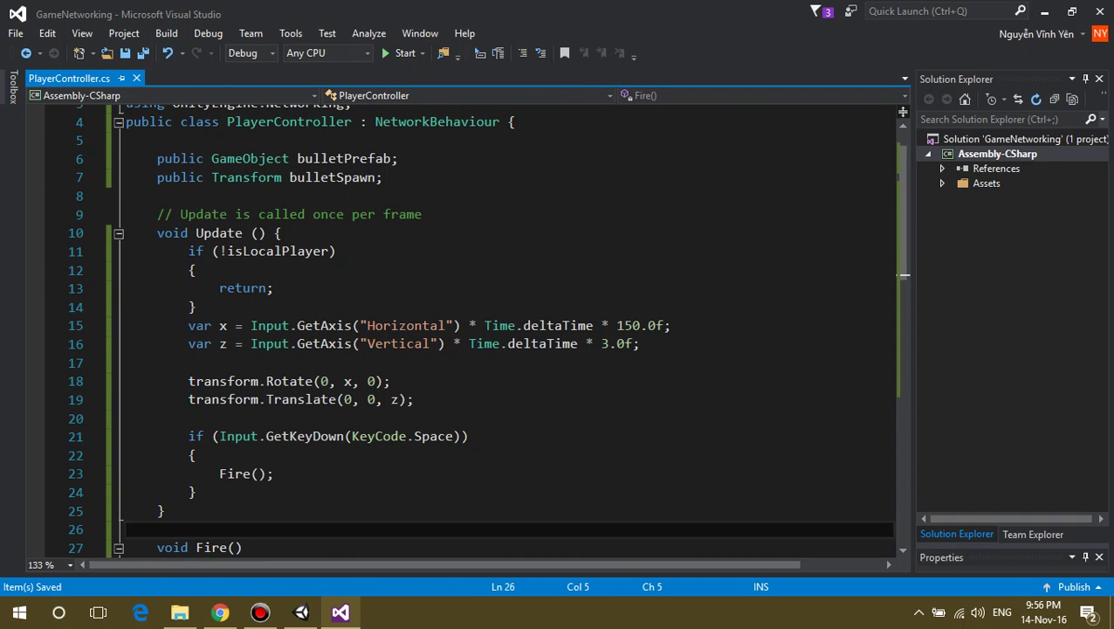
Re-enter KeyCode.Space through the IntelliSense key-code list.
scroll(507, 332, down, 1)
click(451, 371)
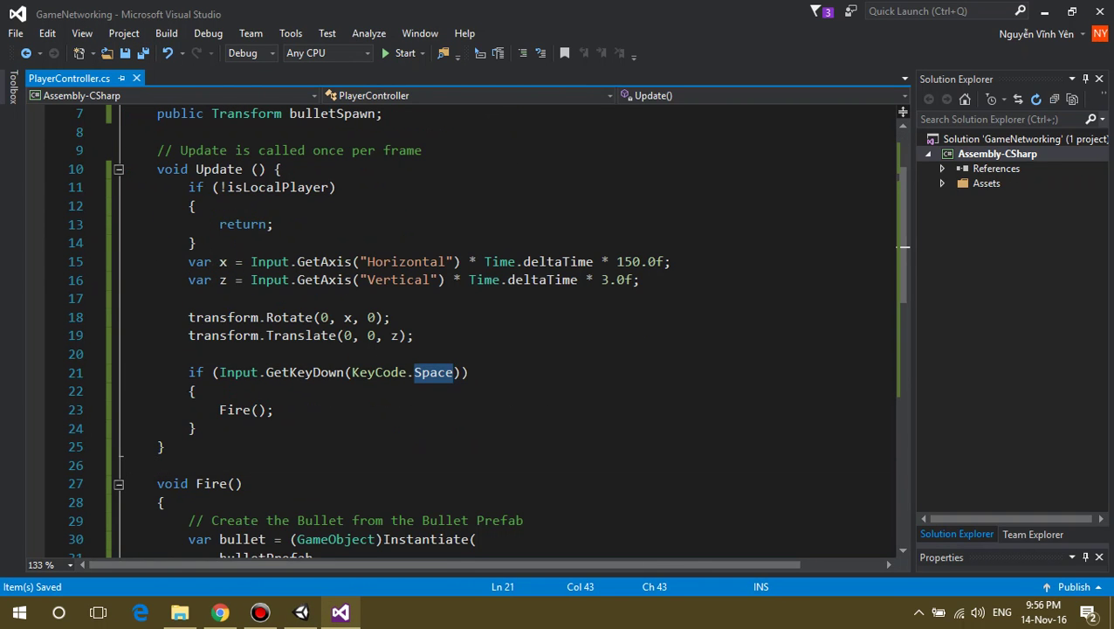
double_click(451, 372)
key(BackSpace)
key(ctrl+space)
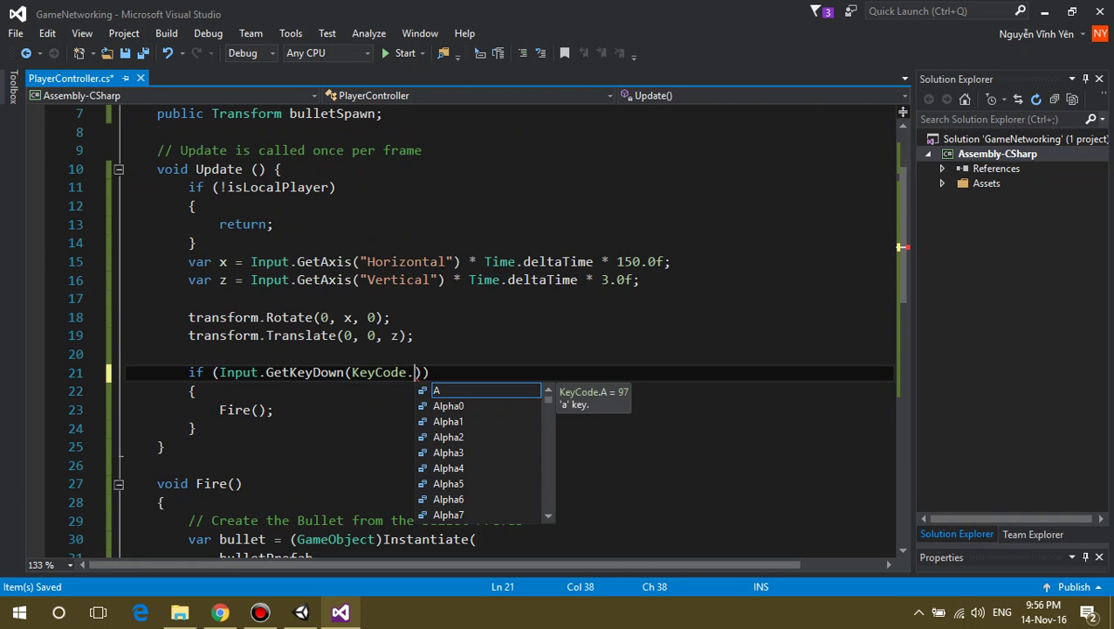
text(S)
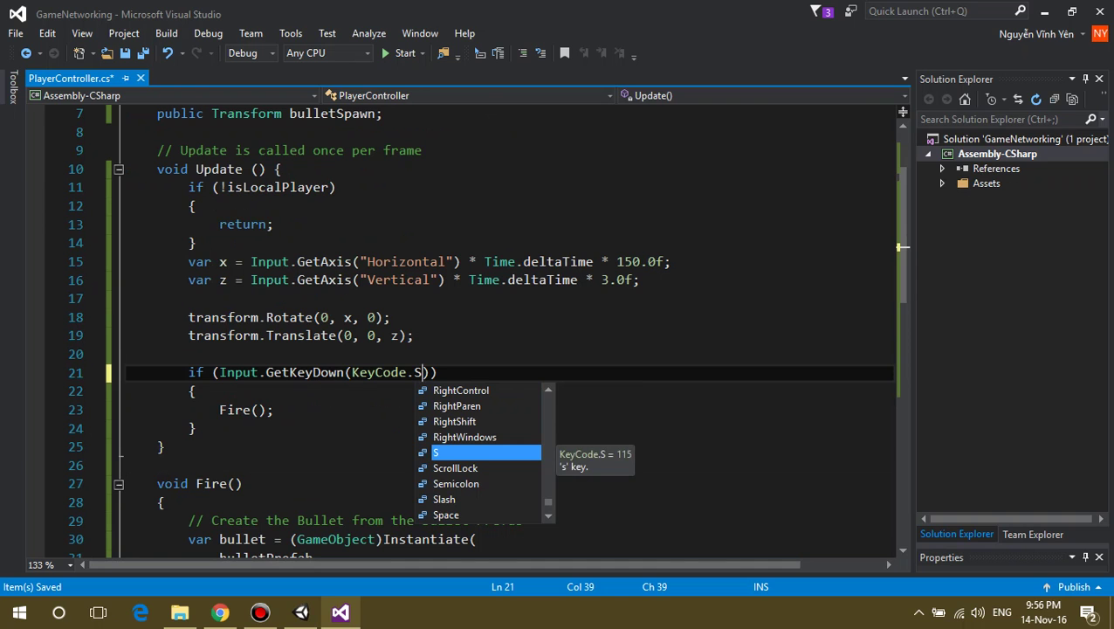
text(p)
key(Tab)
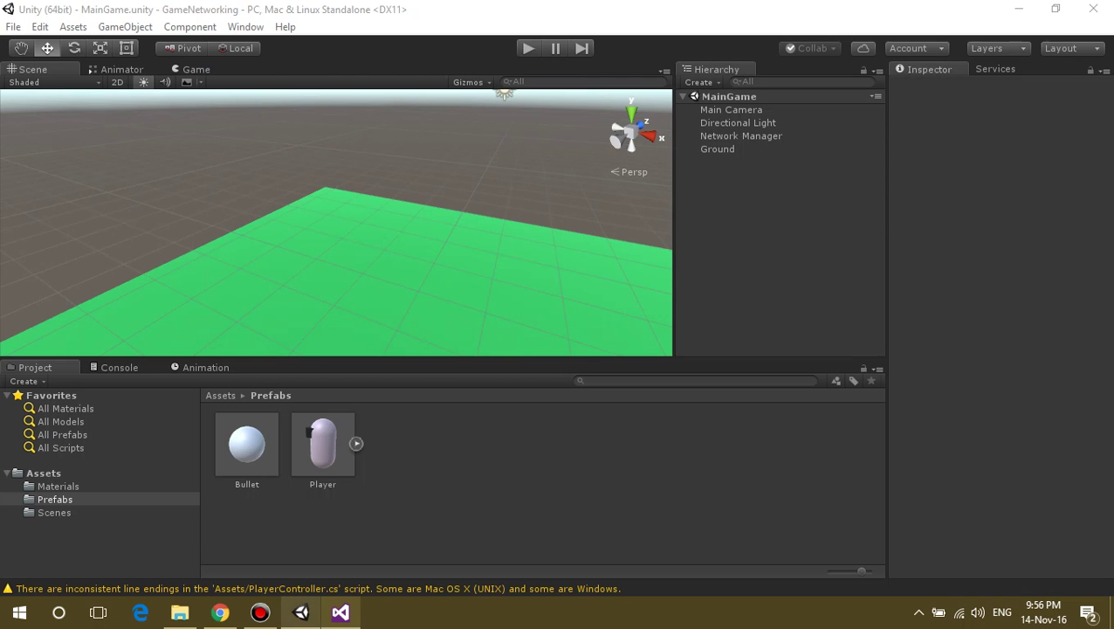
Read the tutorial's step for adding the Player prefab to the scene.
click(300, 612)
click(220, 612)
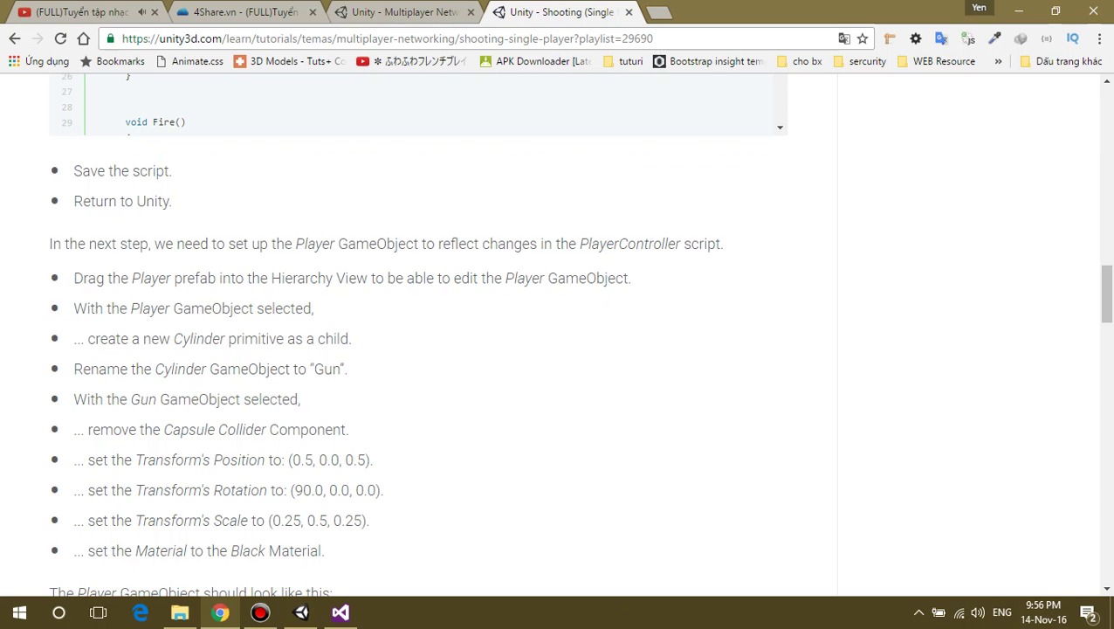
drag(132, 278, 174, 279)
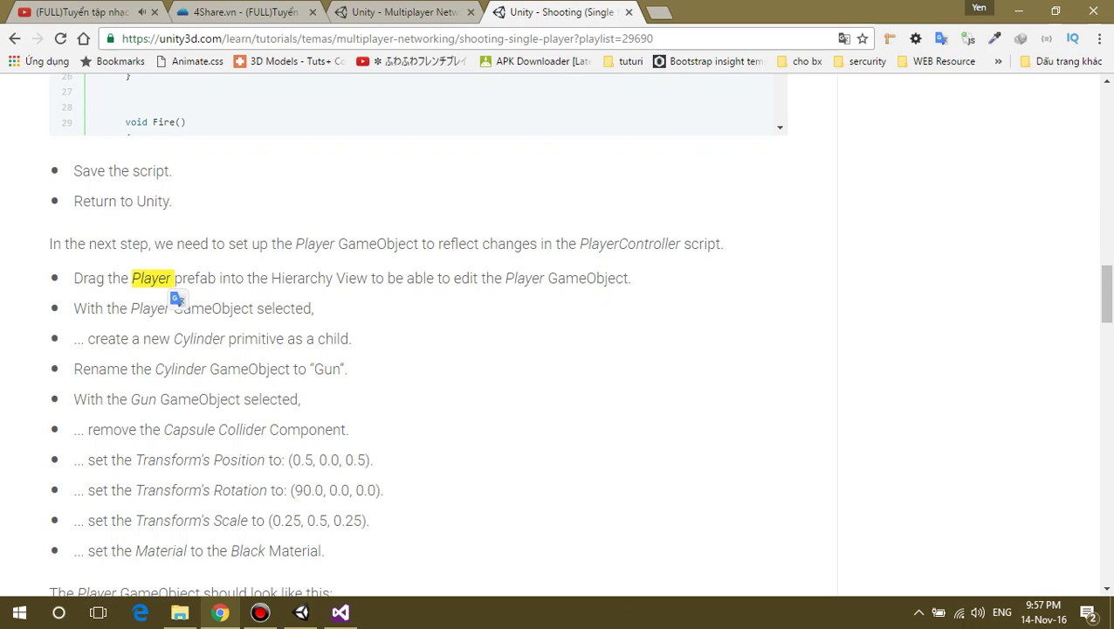
click(174, 279)
key(alt+Tab)
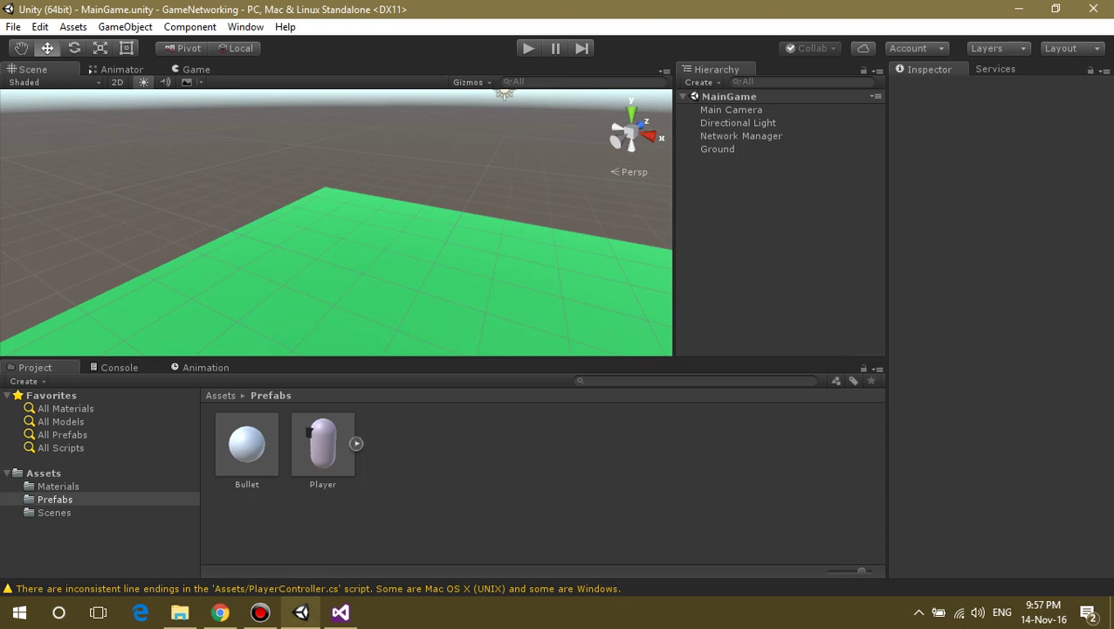
Drag the Player prefab from Assets/Prefabs into the Hierarchy and select Player.
drag(322, 443, 433, 310)
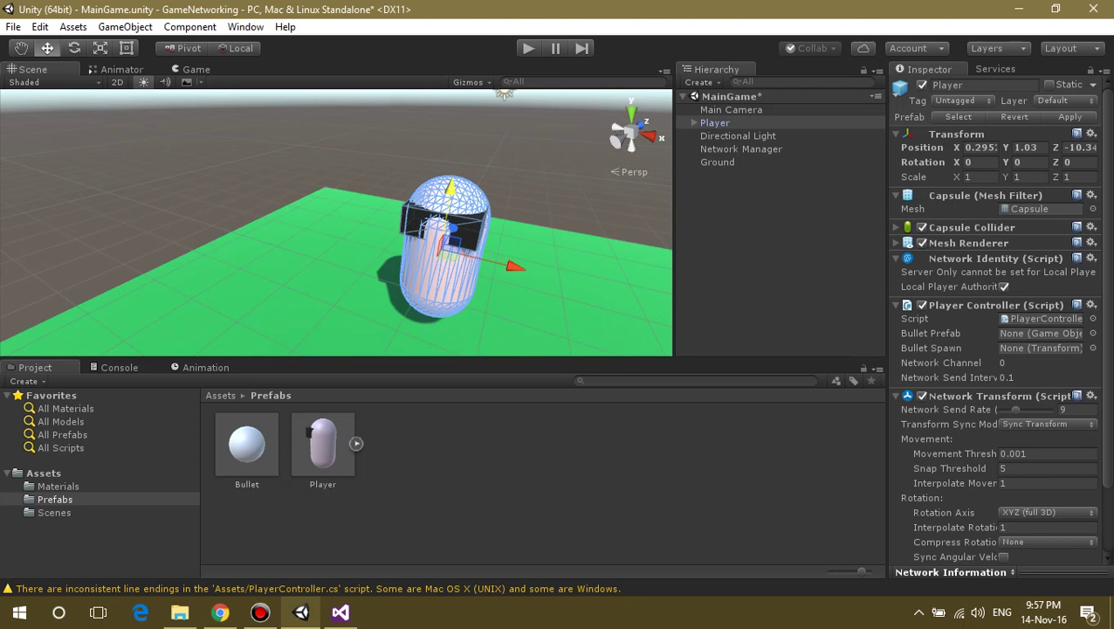
key(alt+Tab)
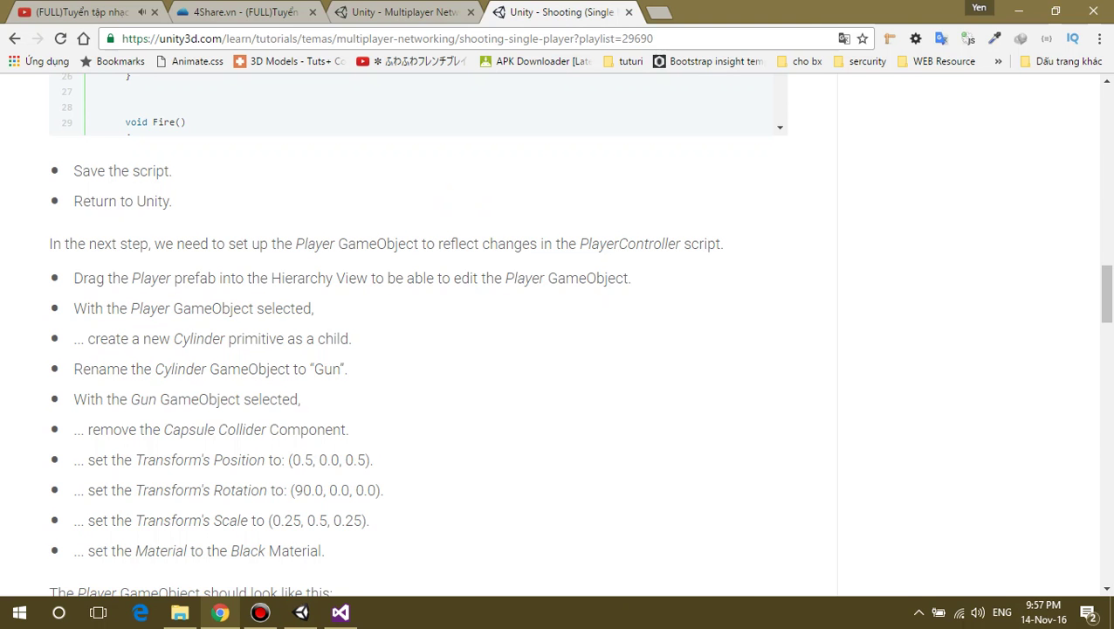
key(alt+Tab)
click(714, 122)
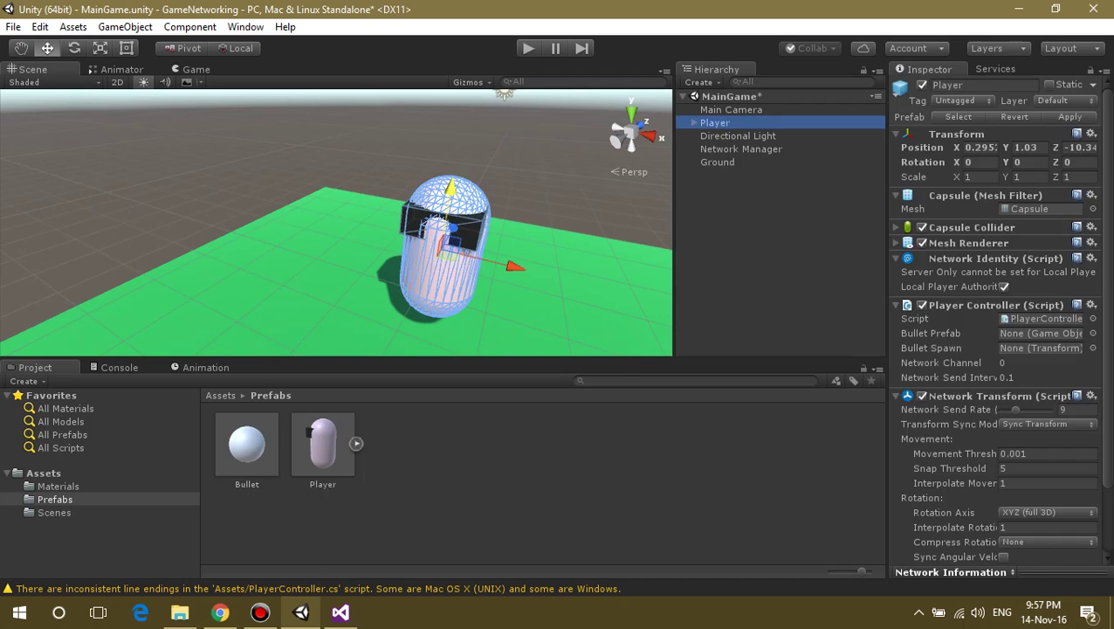
key(alt+Tab)
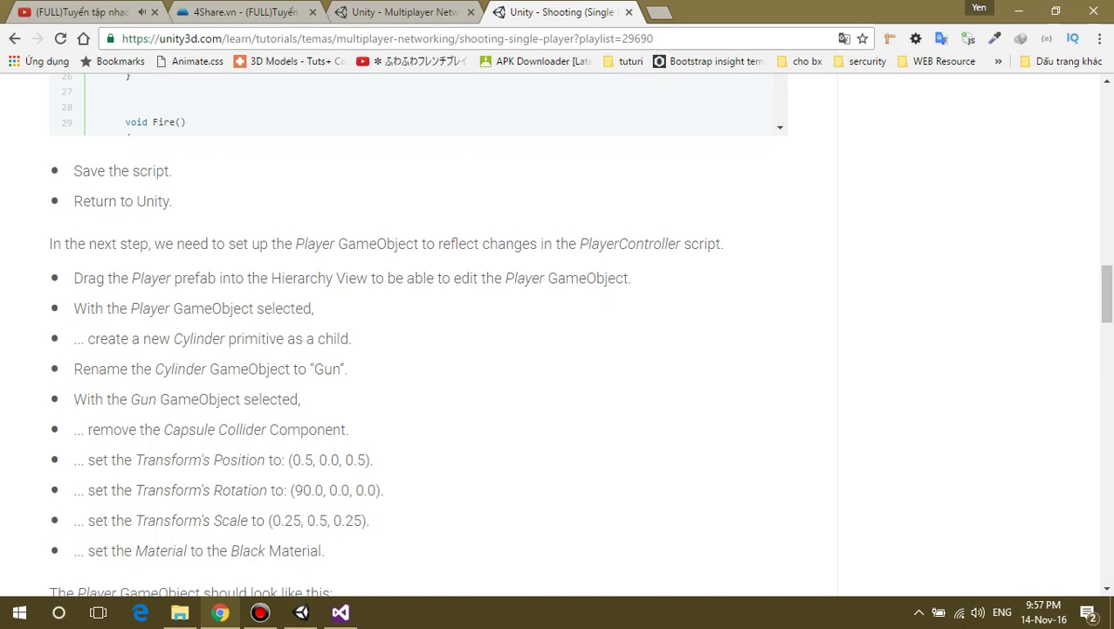
Create a 3D Object > Cylinder under Player and rename it Gun.
key(alt+Tab)
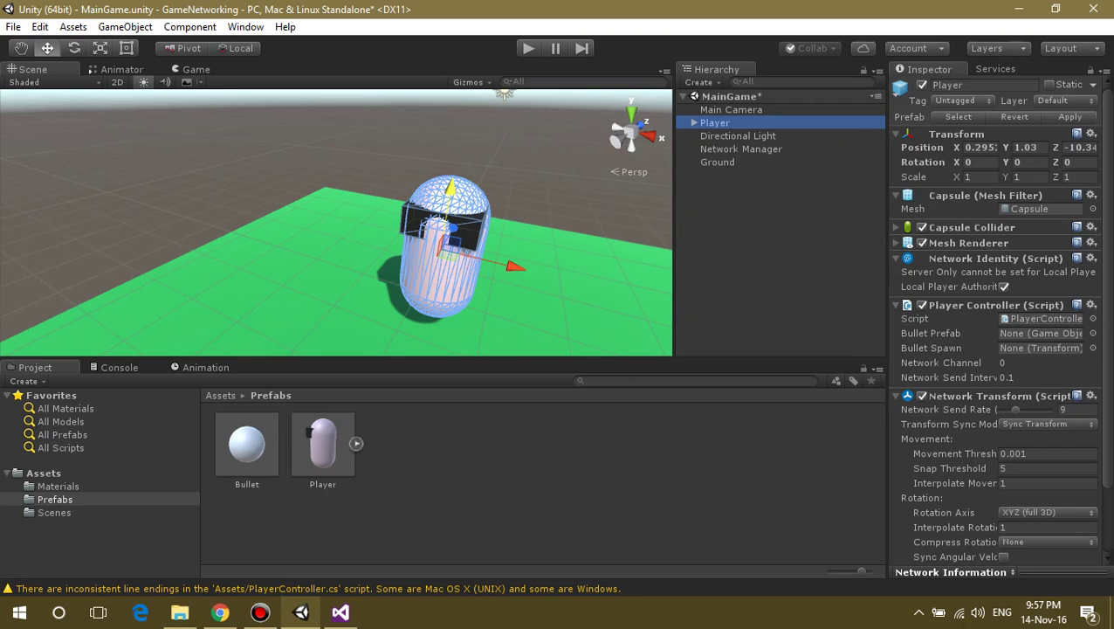
right_click(709, 123)
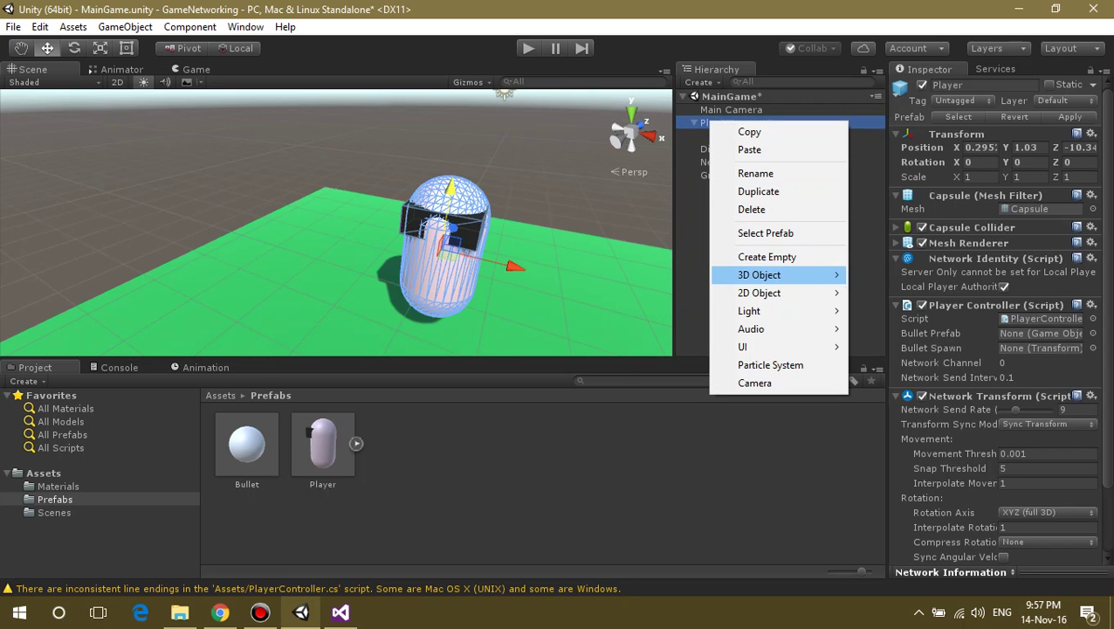
mouse_move(759, 274)
click(890, 328)
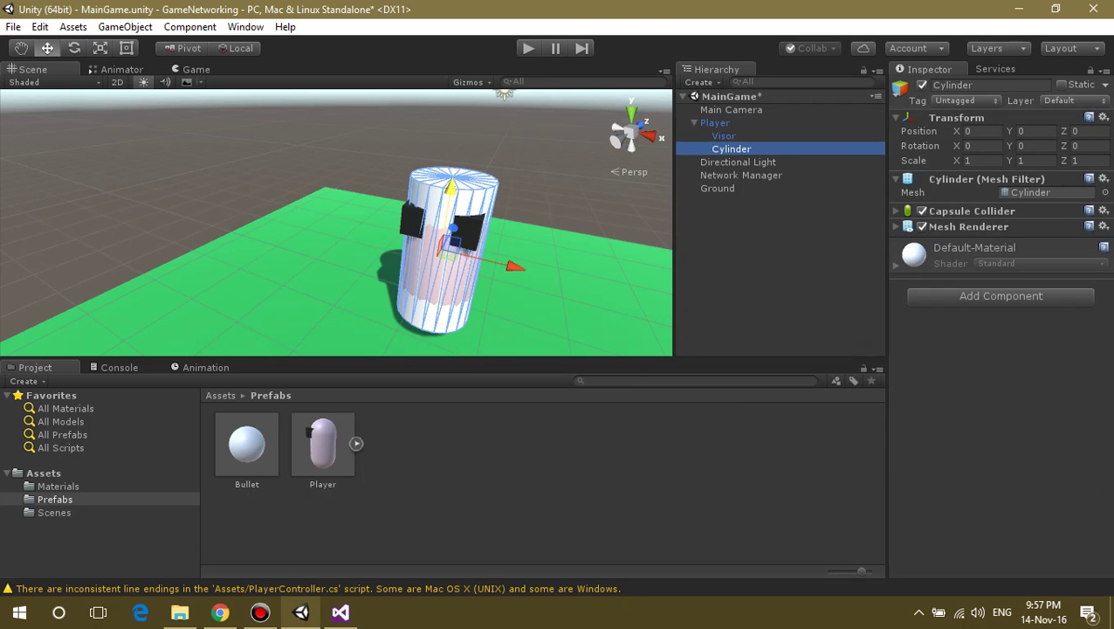
key(alt+Tab)
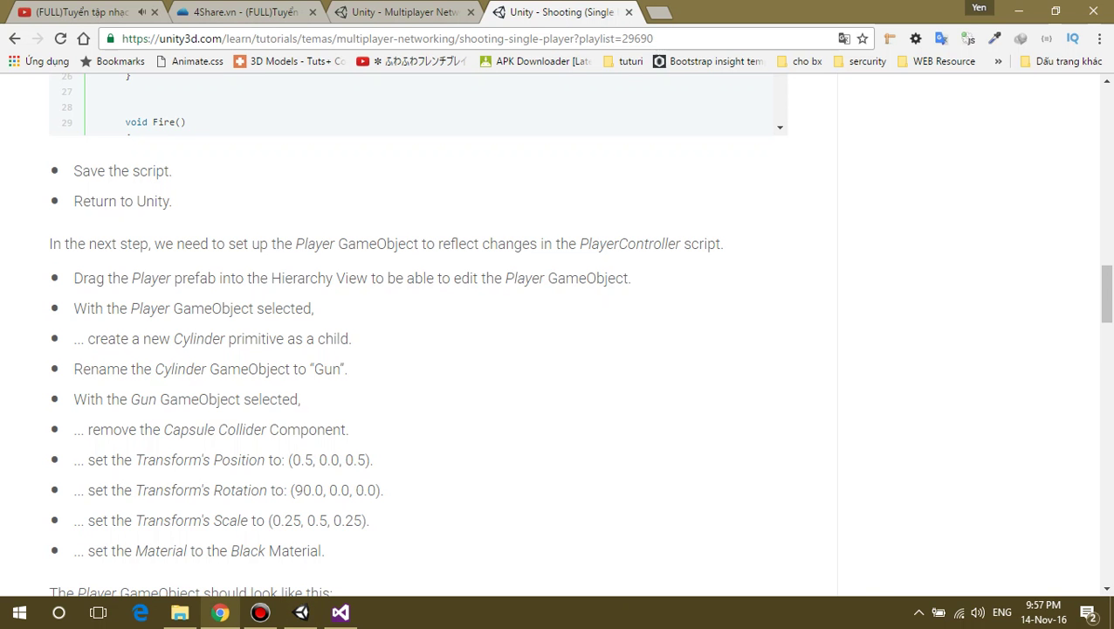
key(alt+Tab)
key(F2)
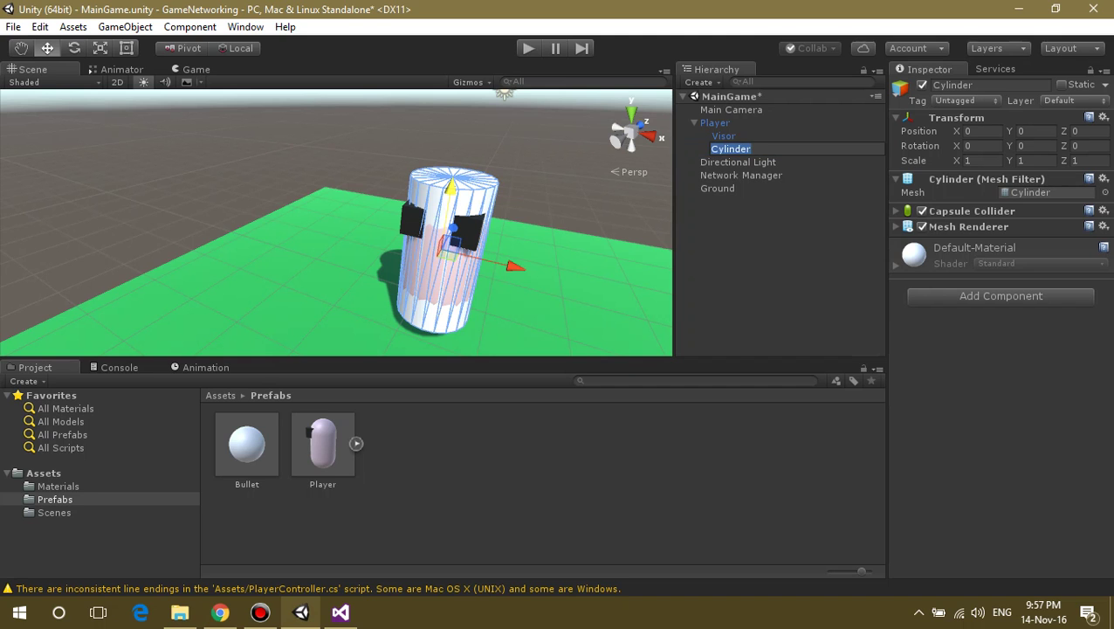
text(Gun)
key(Return)
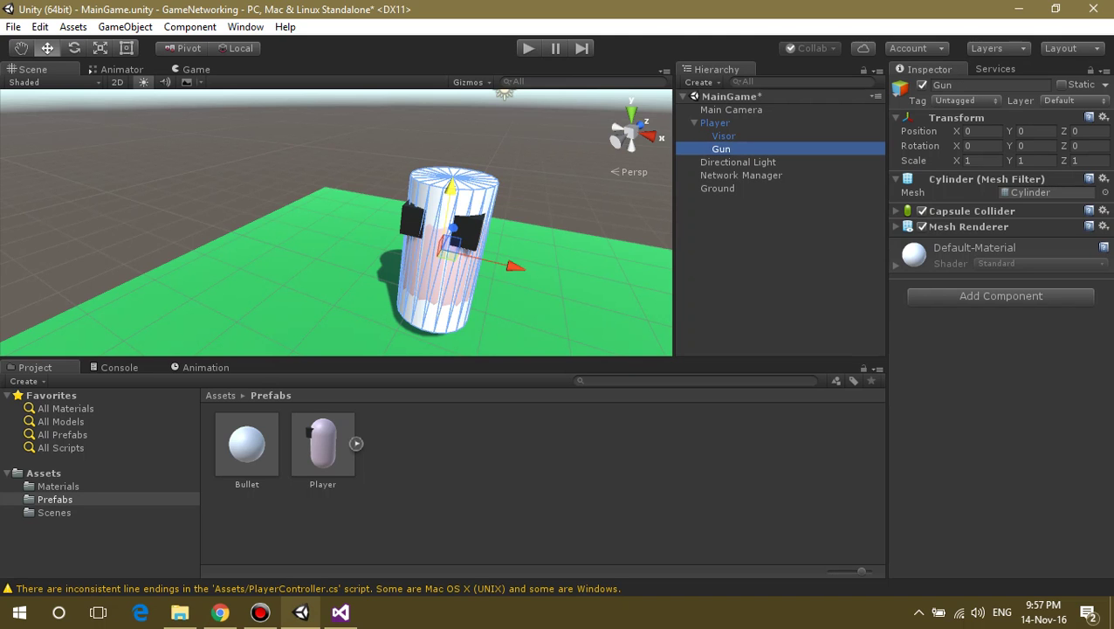
key(alt+Tab)
Delete the Gun's Capsule Collider with Remove Component from its gear menu.
scroll(559, 332, down, 1)
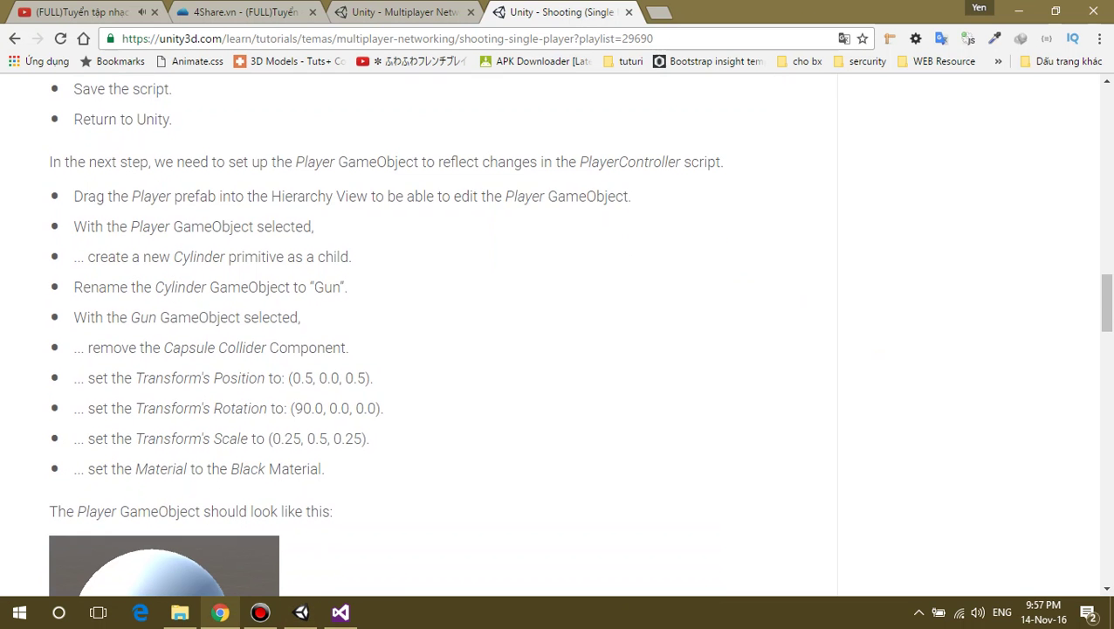
drag(74, 316, 301, 317)
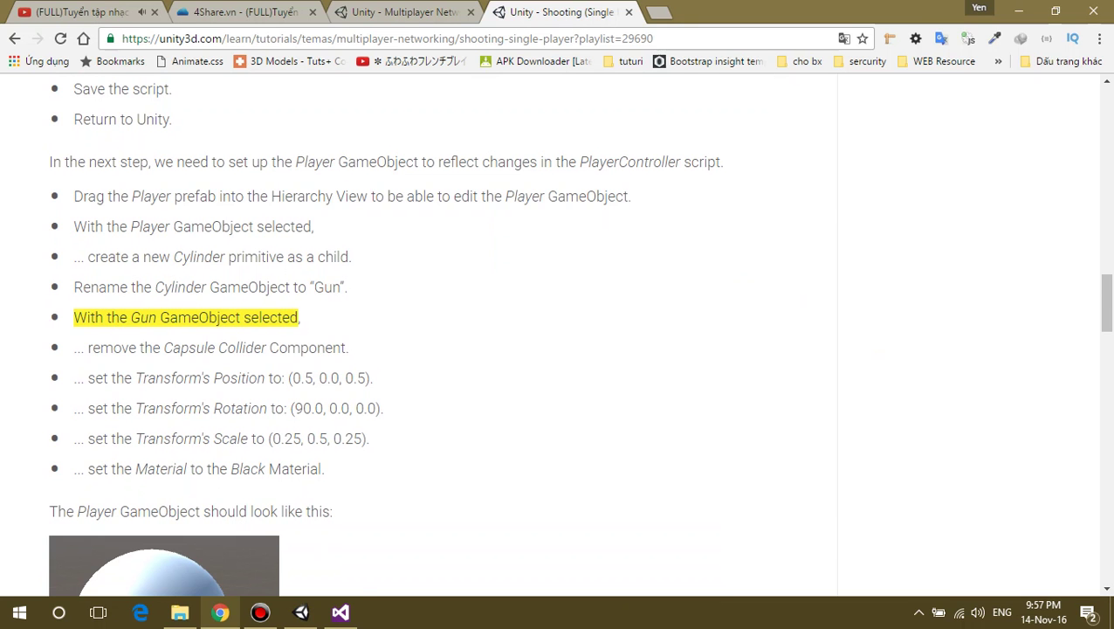
scroll(301, 317, down, 1)
key(alt+Tab)
key(alt+Tab)
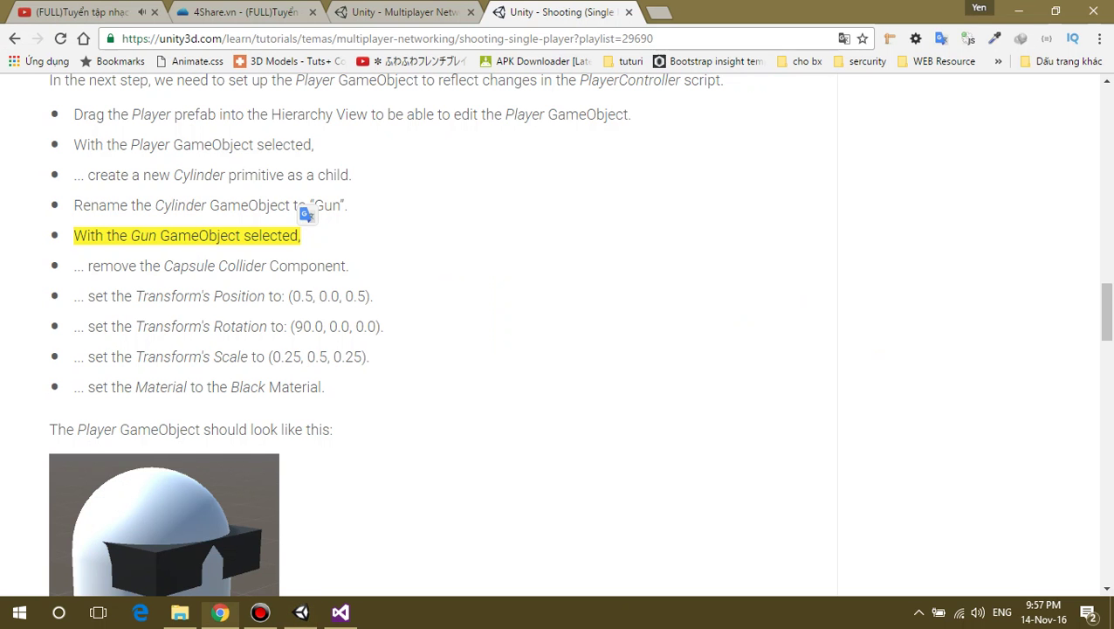
drag(88, 265, 347, 265)
key(alt+Tab)
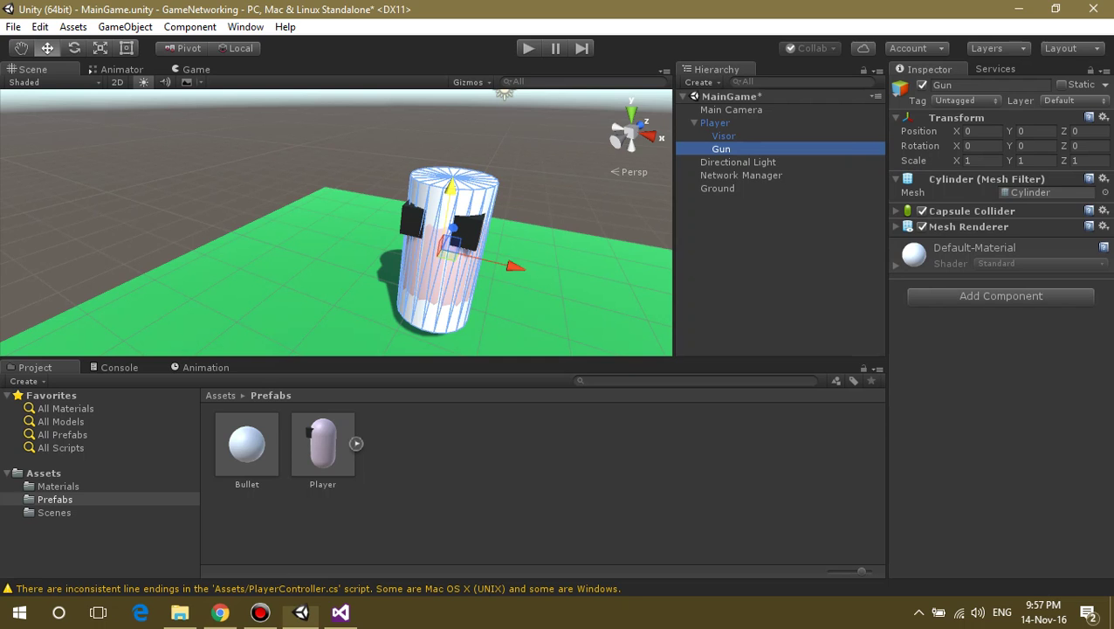
click(1103, 210)
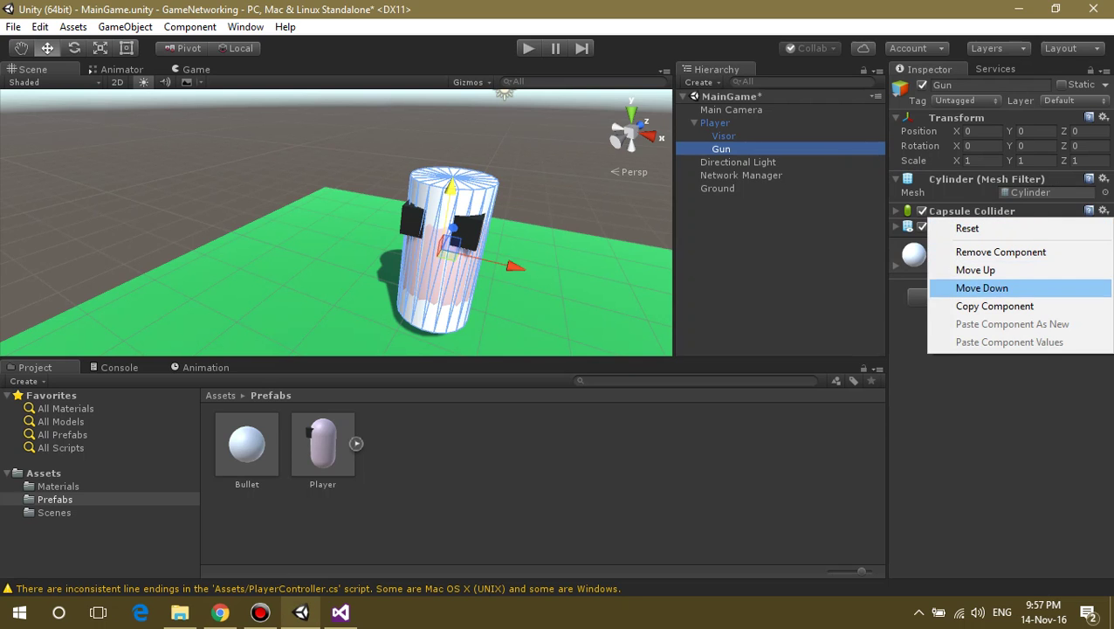
click(1001, 252)
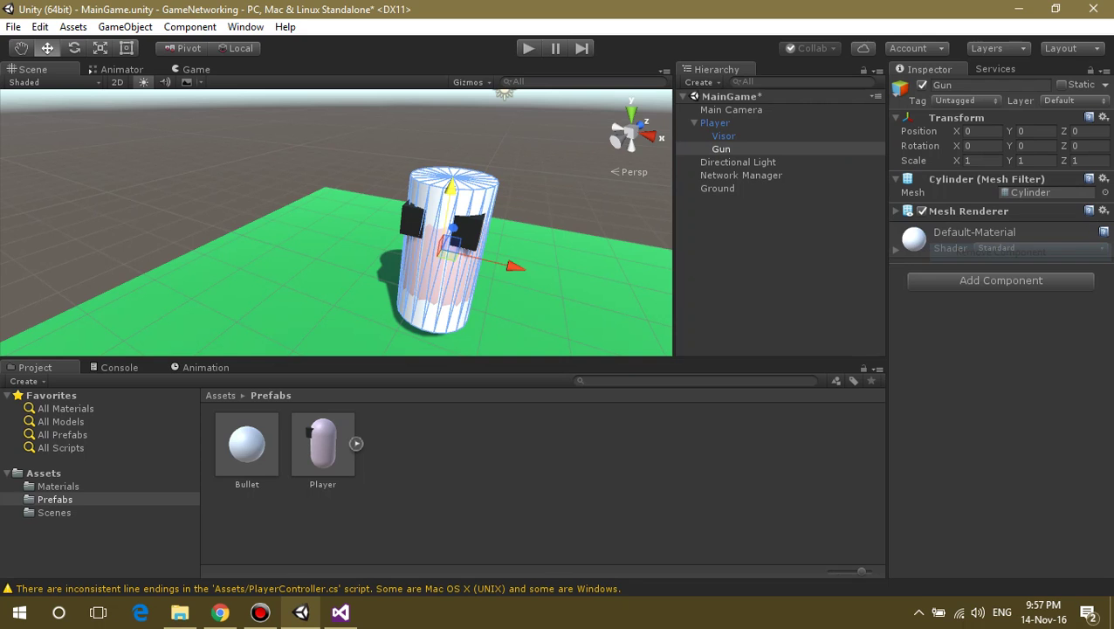
key(alt+Tab)
drag(136, 296, 373, 296)
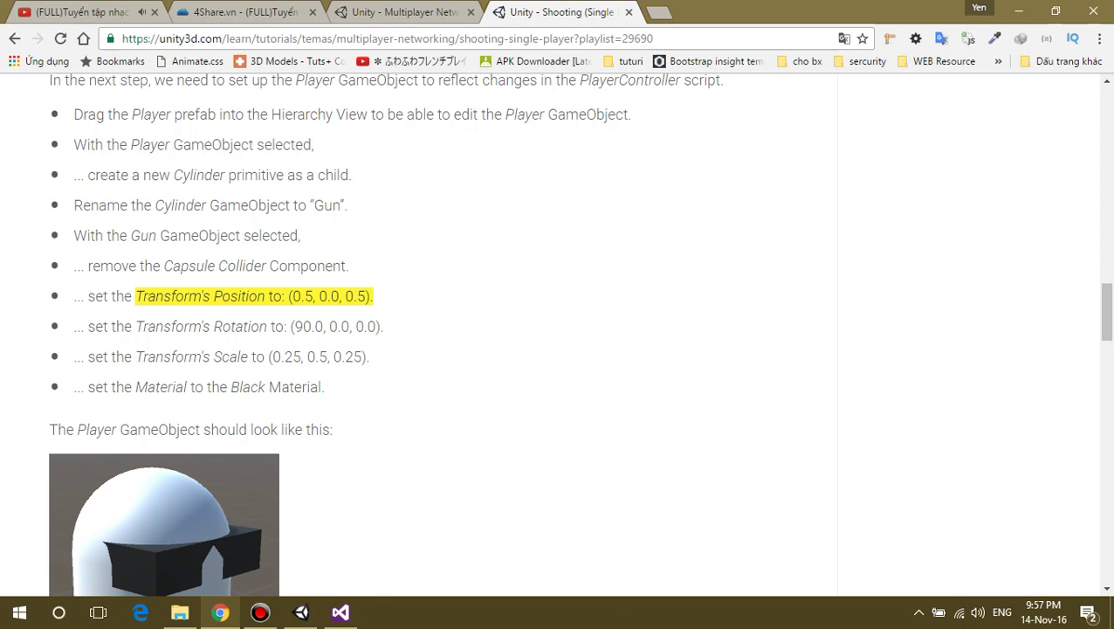
Set the Gun's Position X to 0.5 and Z to 0.5.
key(alt+Tab)
key(alt+Tab)
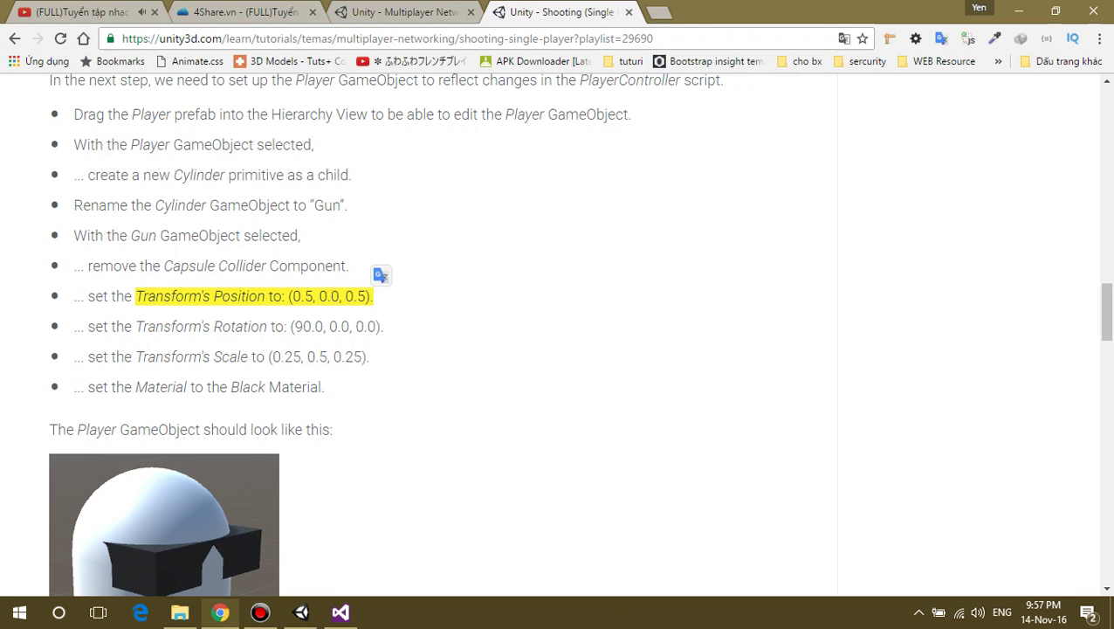
key(alt+Tab)
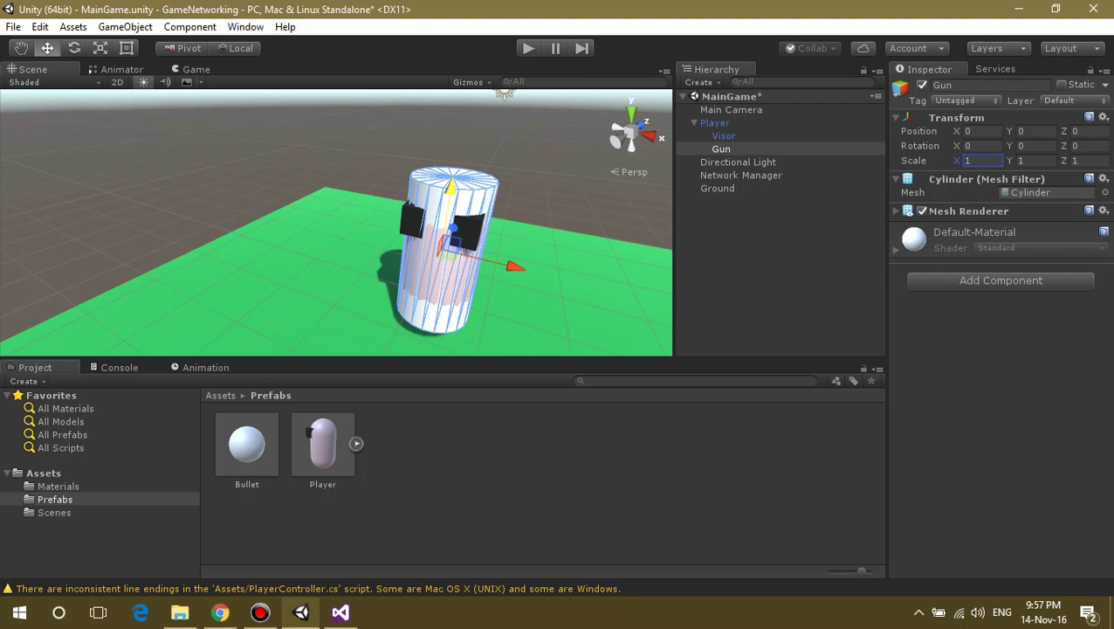
click(982, 131)
text(.52)
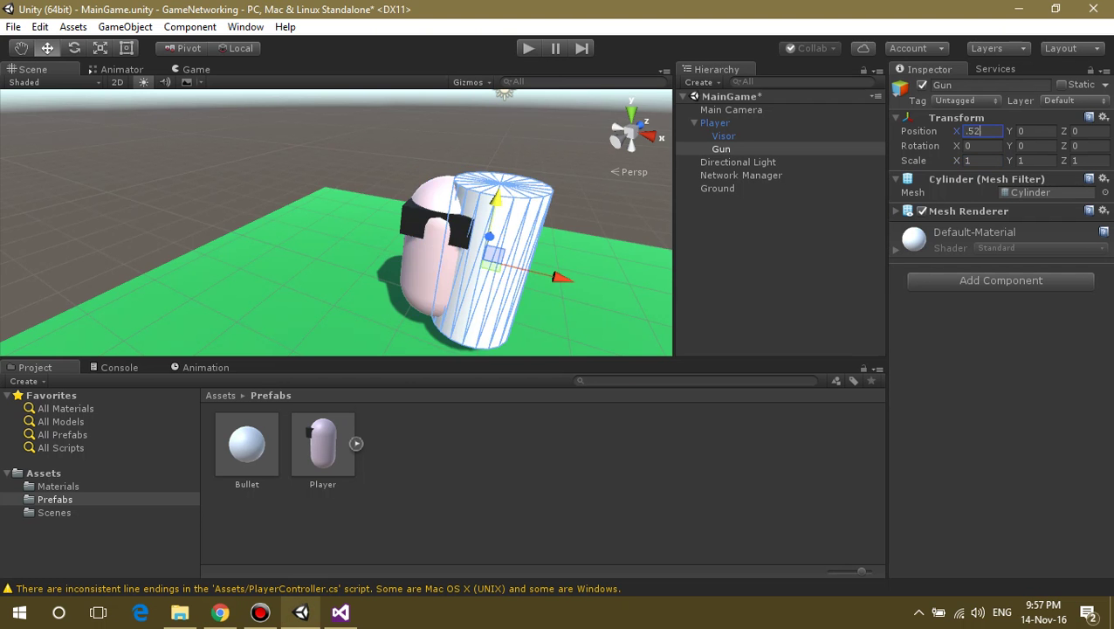
key(BackSpace)
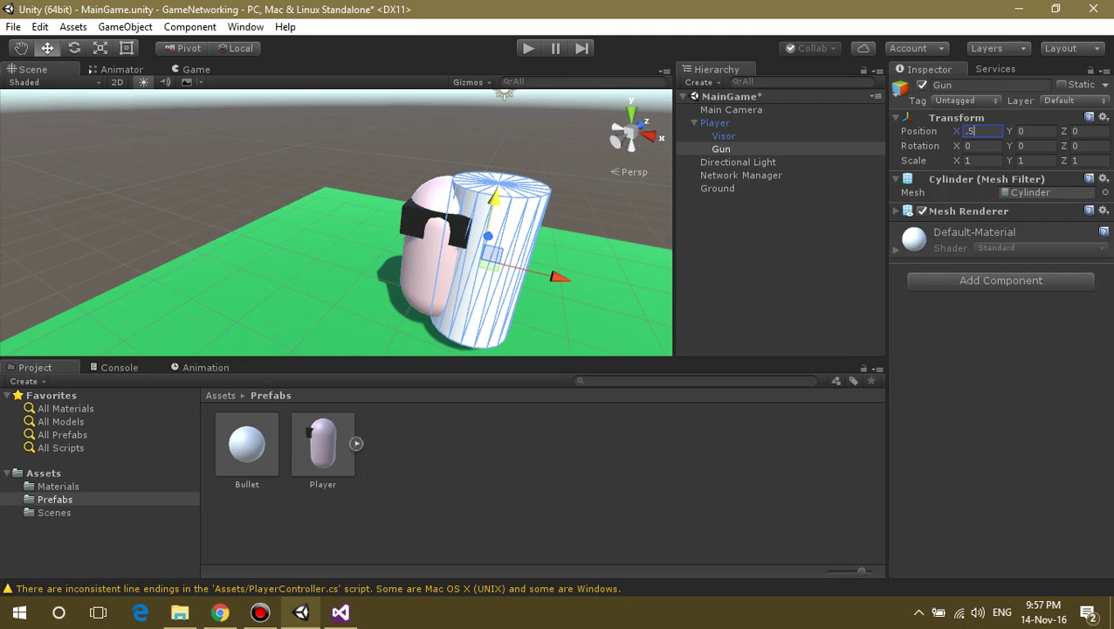
click(1088, 131)
text(.52)
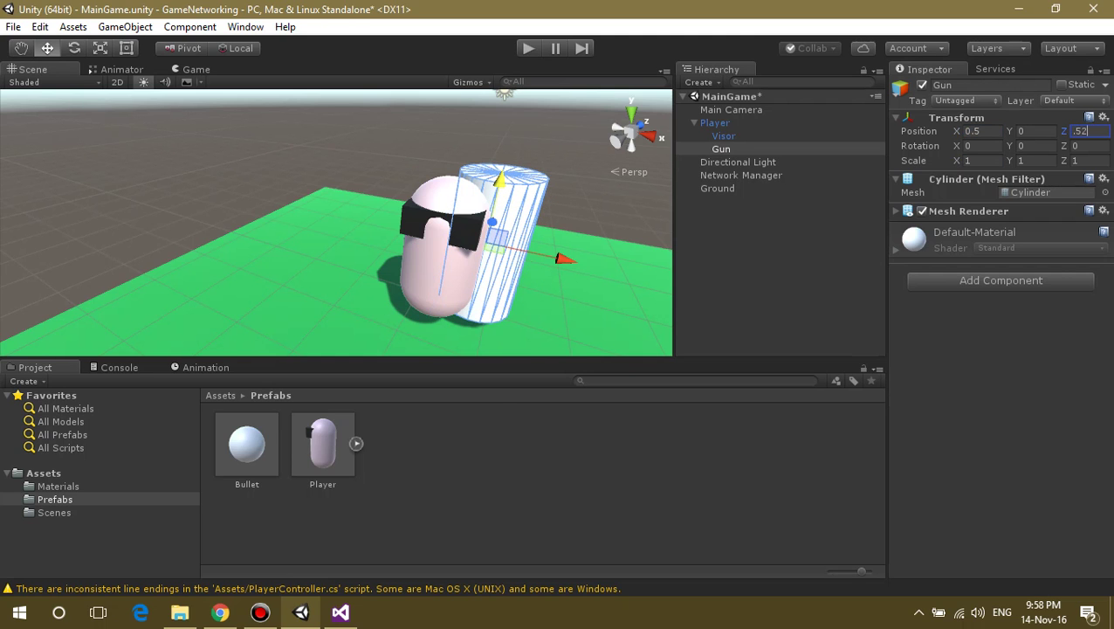
Set the Gun's Rotation X to 90.
key(alt+Tab)
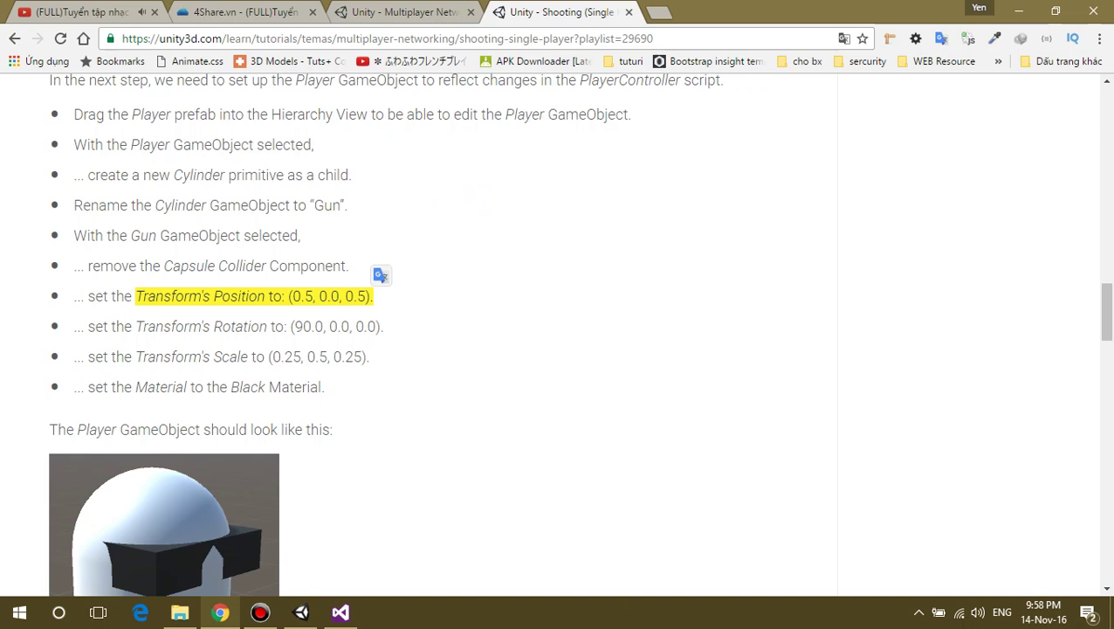
click(262, 296)
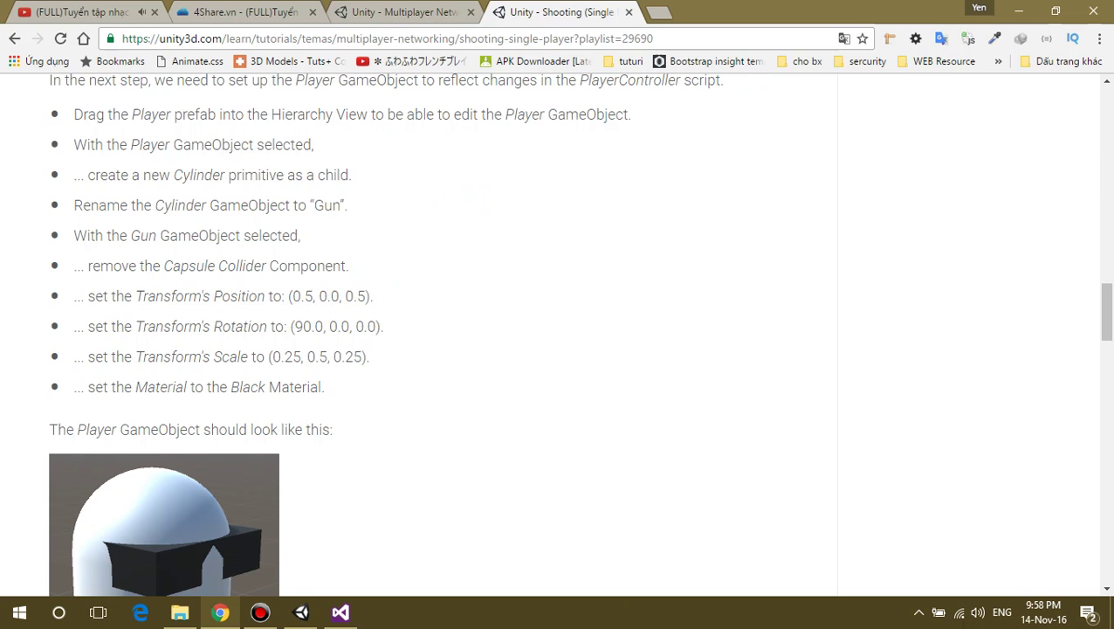
key(alt+Tab)
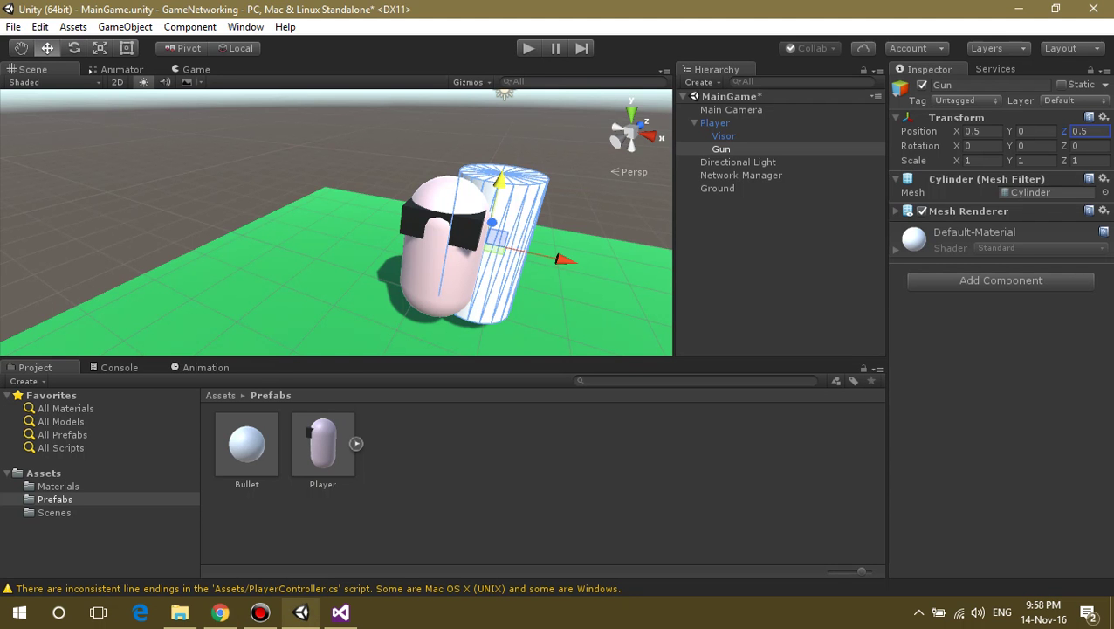
key(Tab)
text(90)
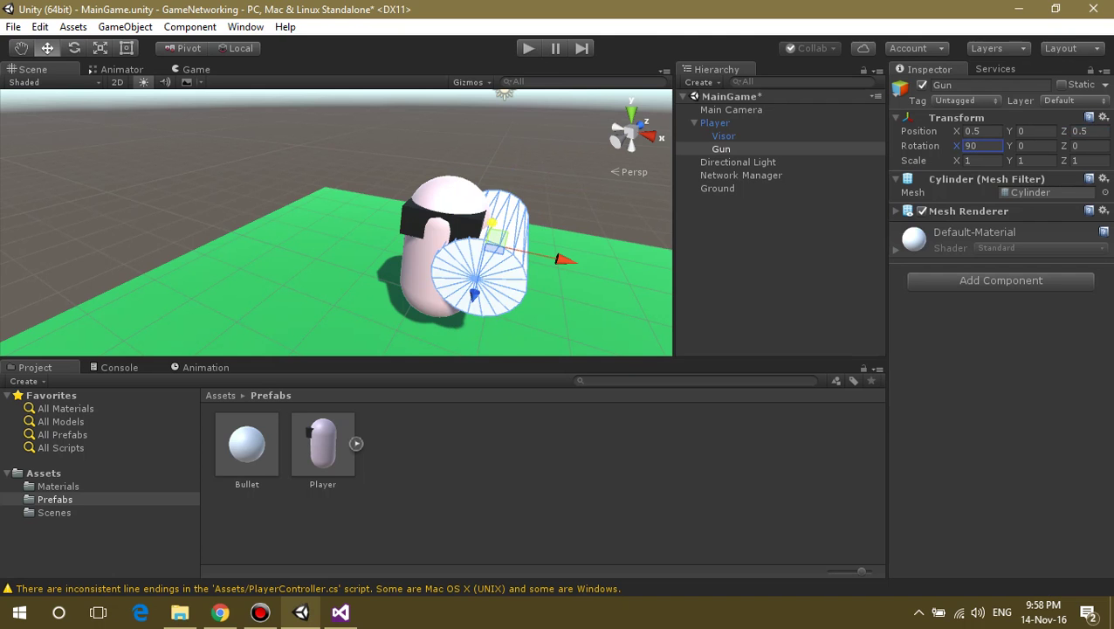
Scale the Gun to 0.25, 0.5, 0.25.
key(alt+Tab)
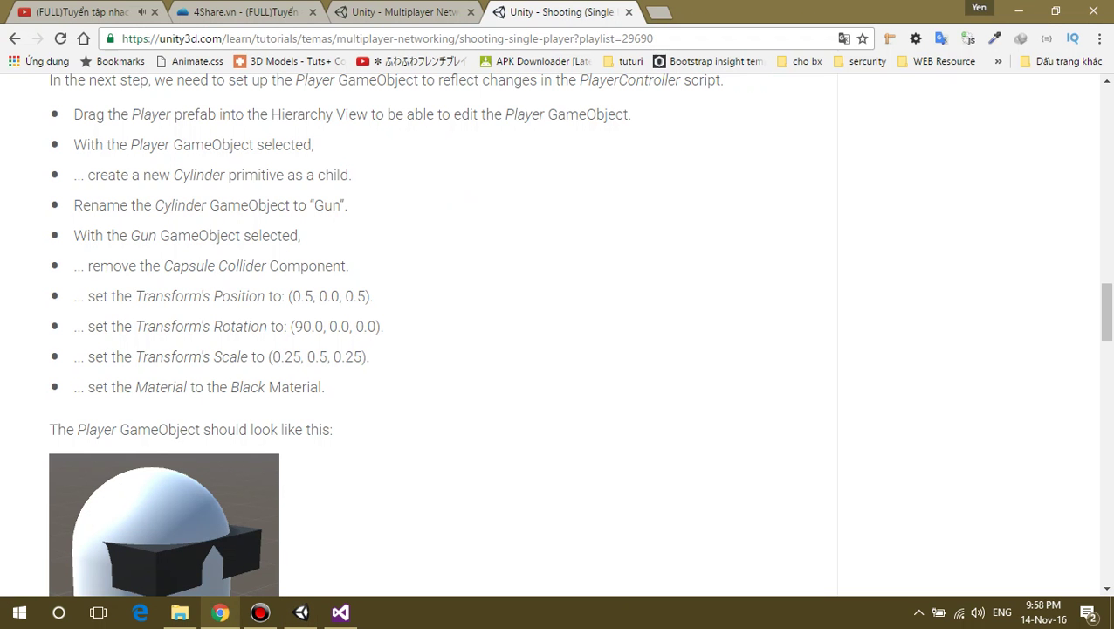
key(alt+Tab)
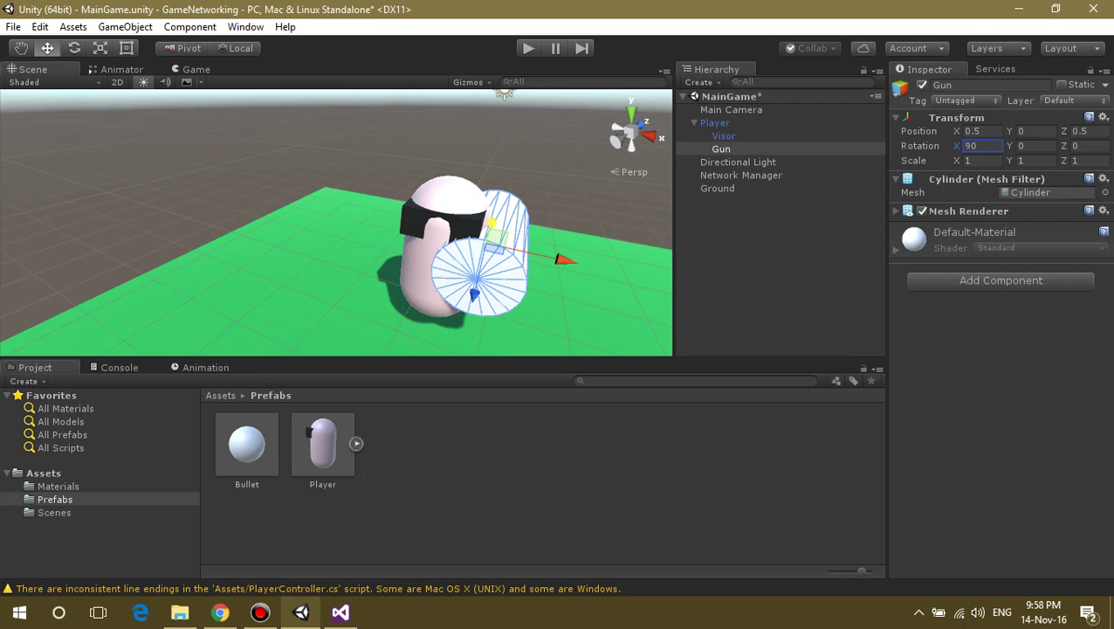
click(978, 161)
text(.25)
key(alt+Tab)
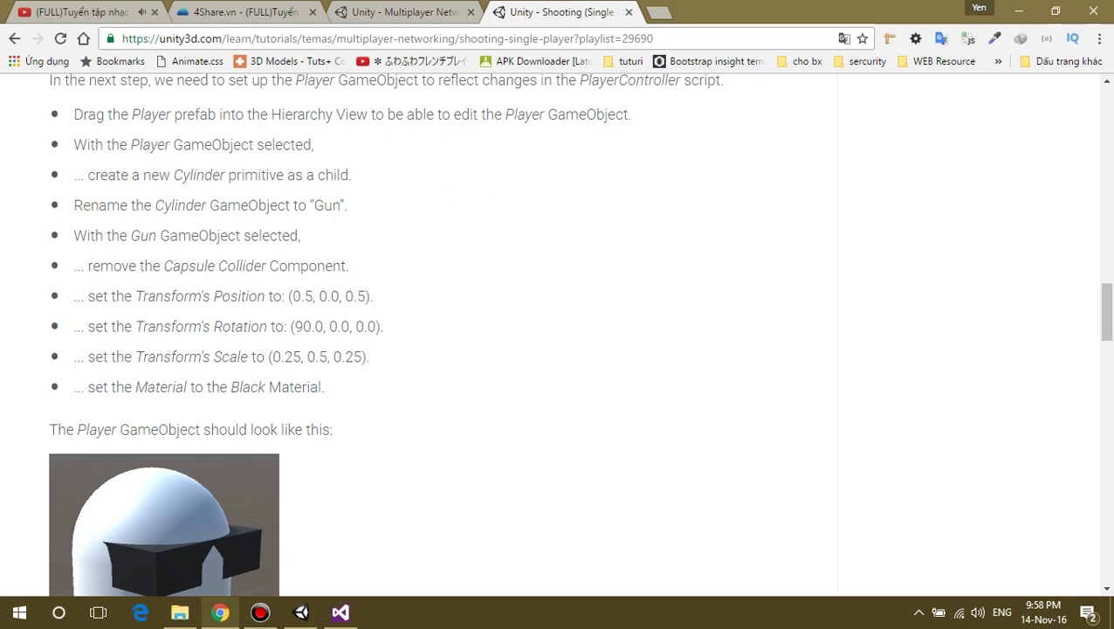
key(alt+Tab)
key(Tab)
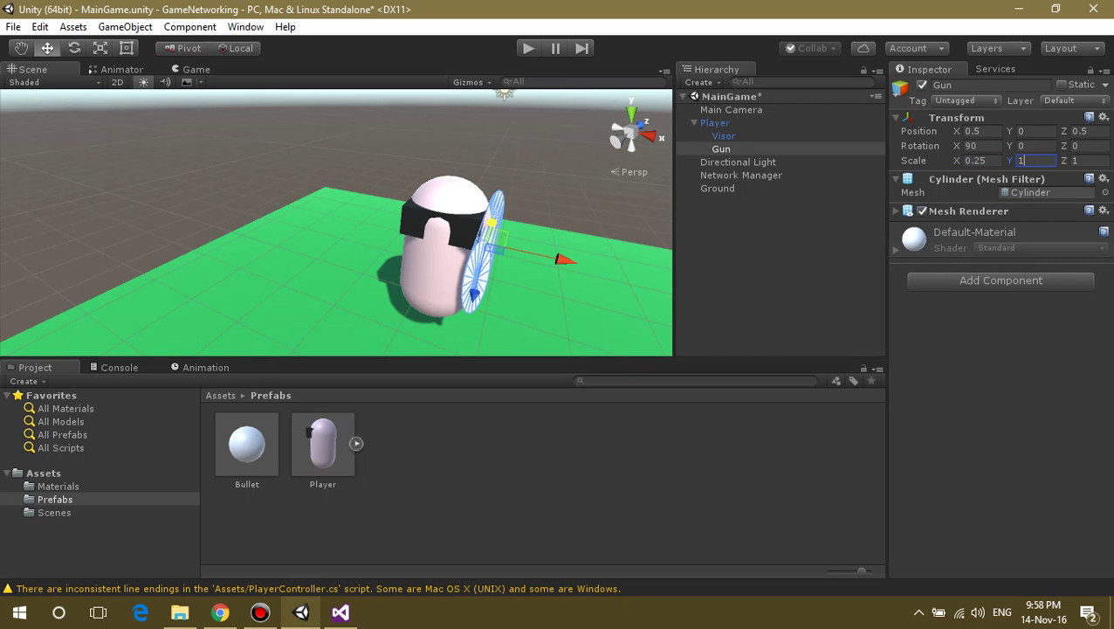
text(.5)
key(Tab)
text(.)
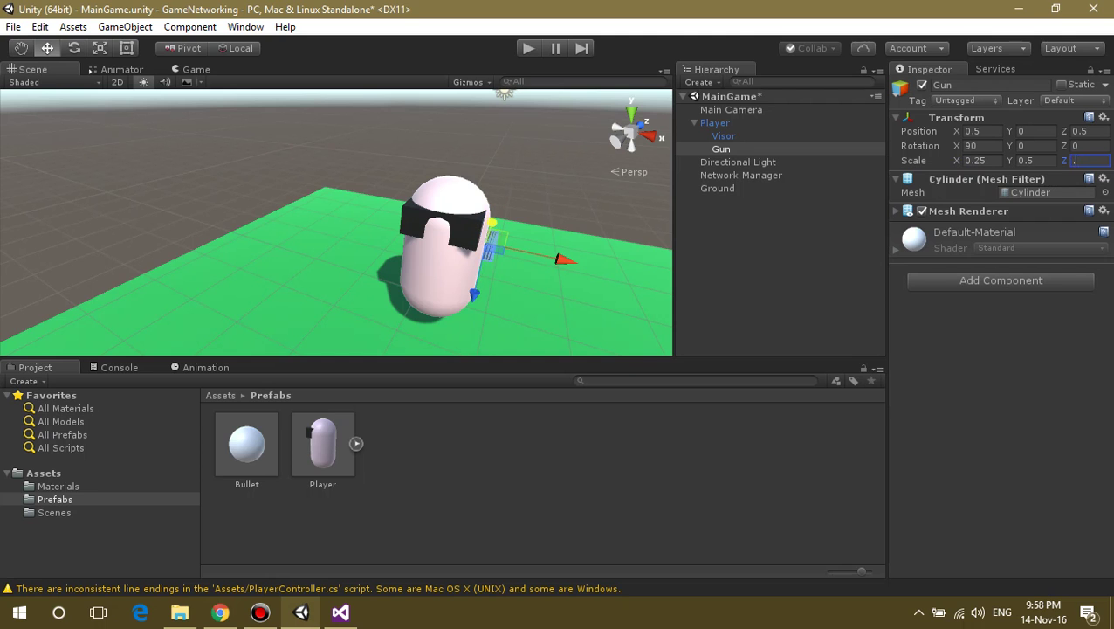
text(25)
key(alt+Tab)
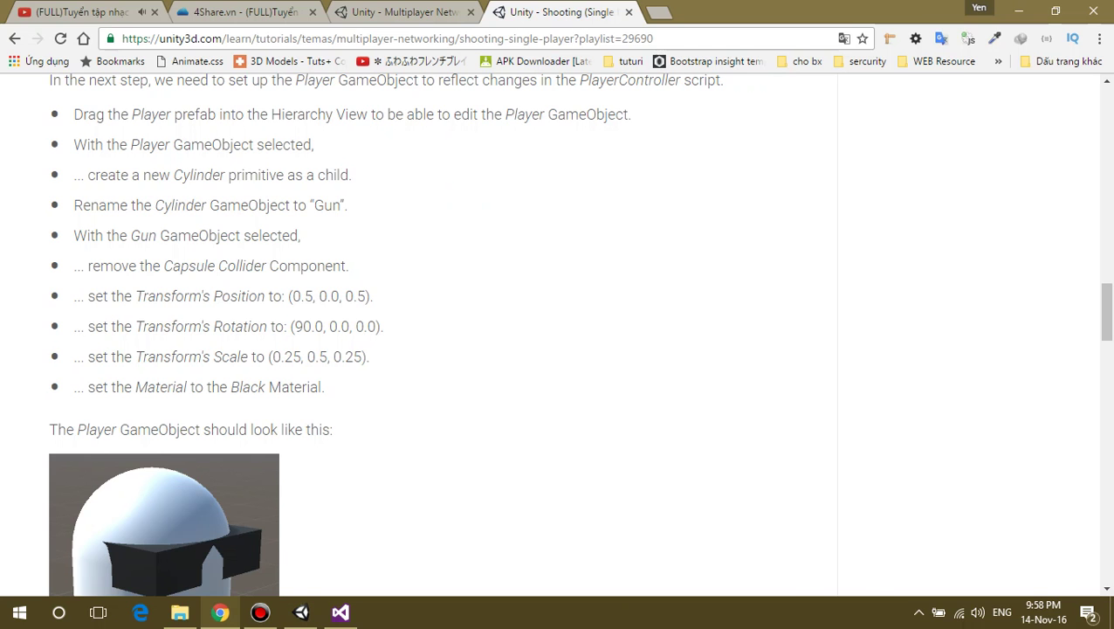
key(alt+Tab)
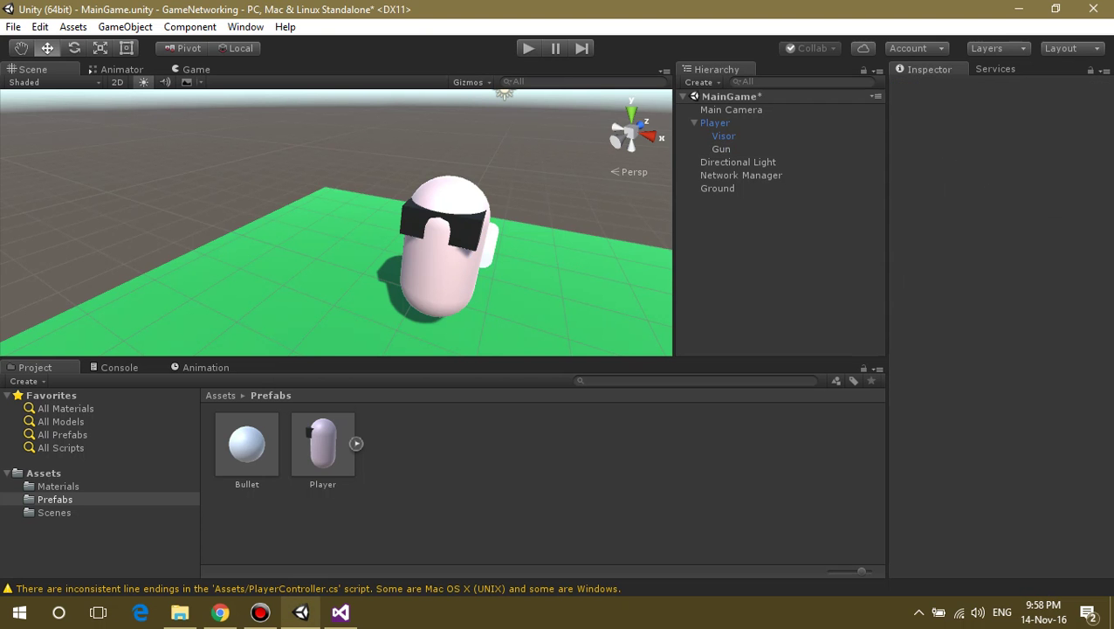
Move the Visor along its Z axis to about 0.2, then deselect it.
alt+drag(505, 91, 459, 91)
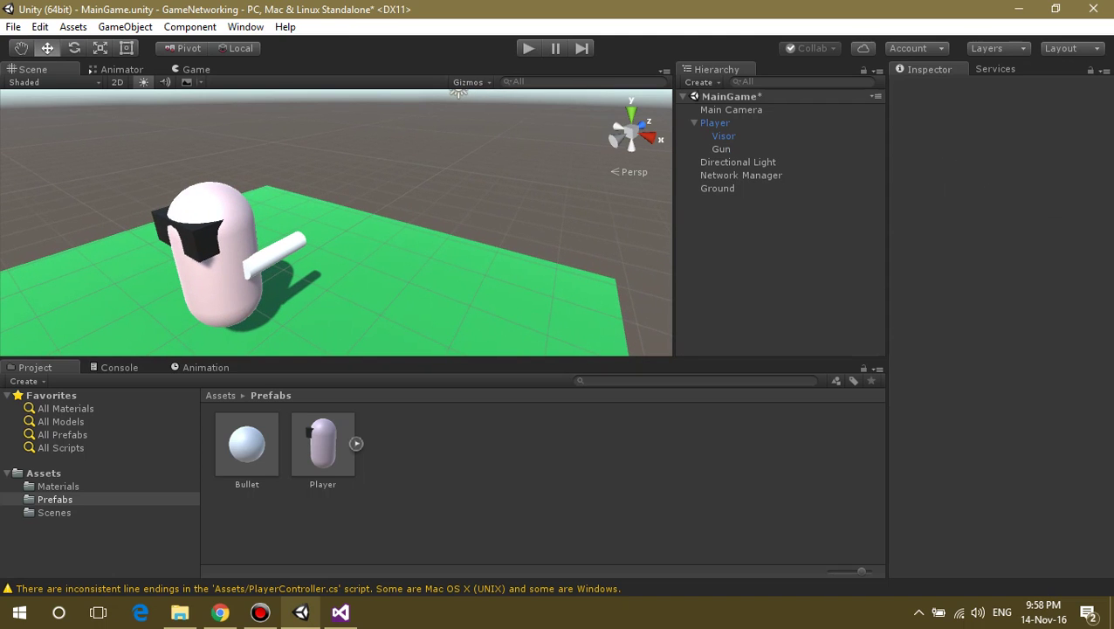
click(724, 135)
drag(1064, 148, 1030, 147)
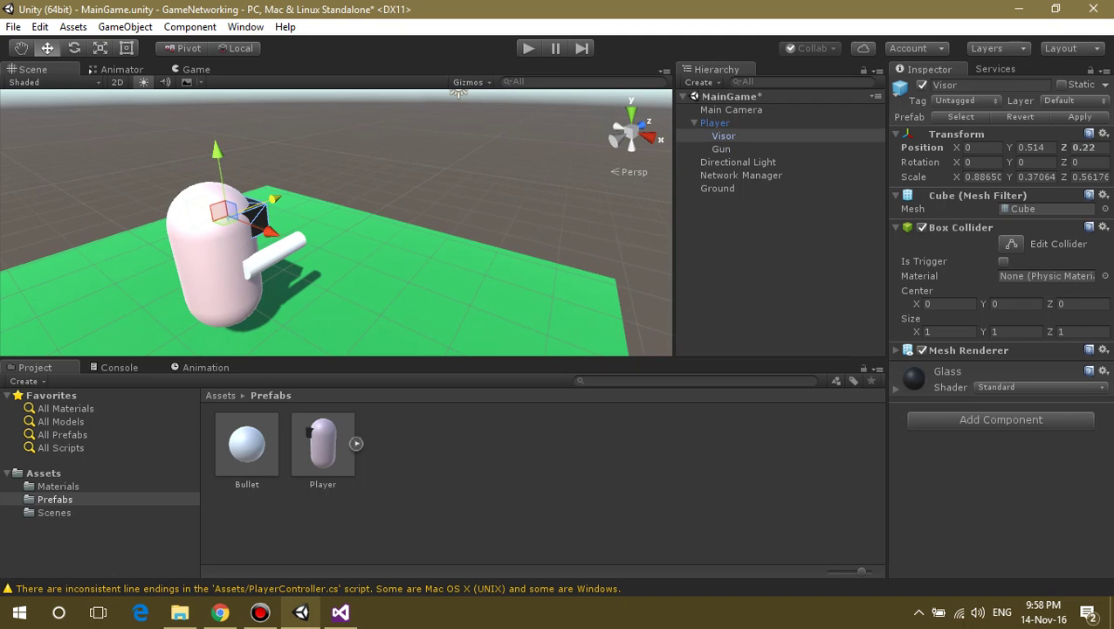
alt+drag(459, 90, 352, 89)
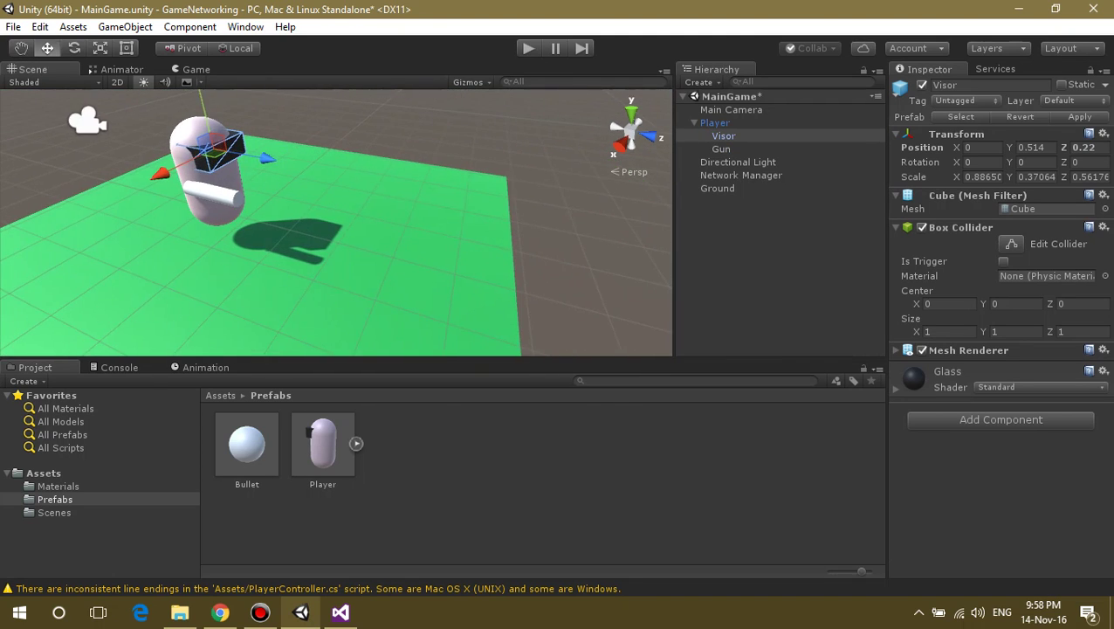
drag(481, 151, 477, 148)
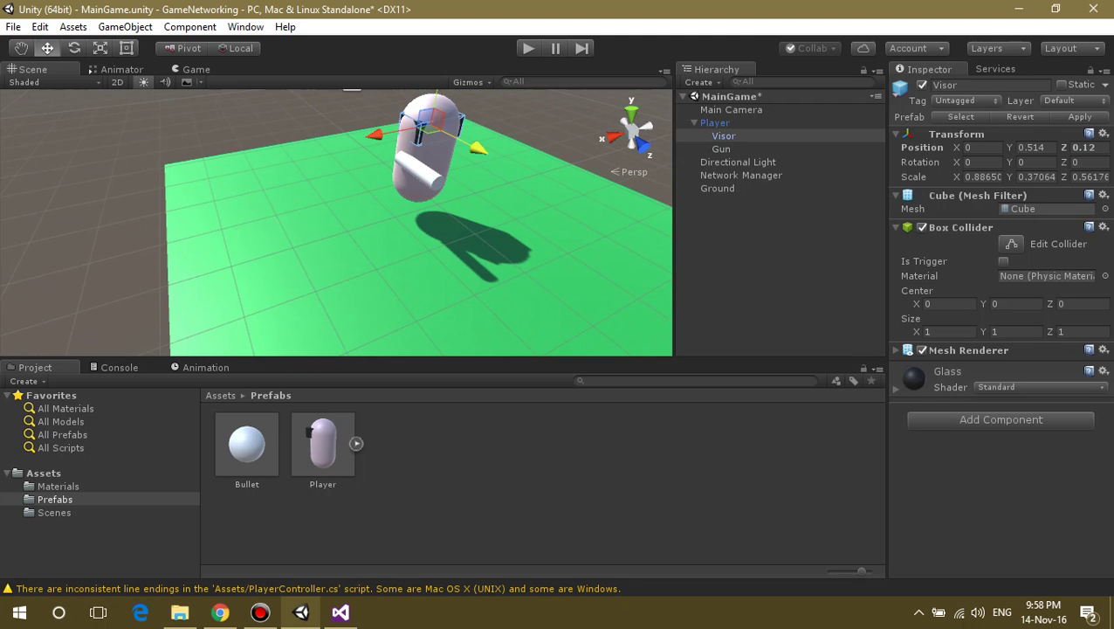
scroll(476, 148, down, 2)
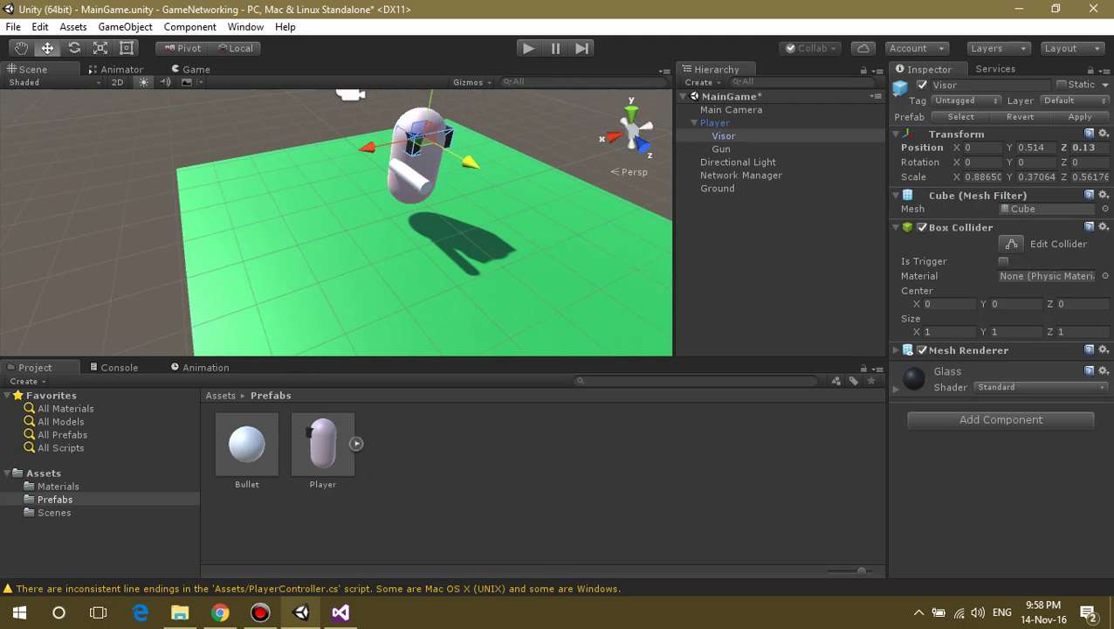
scroll(477, 148, down, 2)
scroll(477, 147, down, 2)
drag(463, 170, 452, 179)
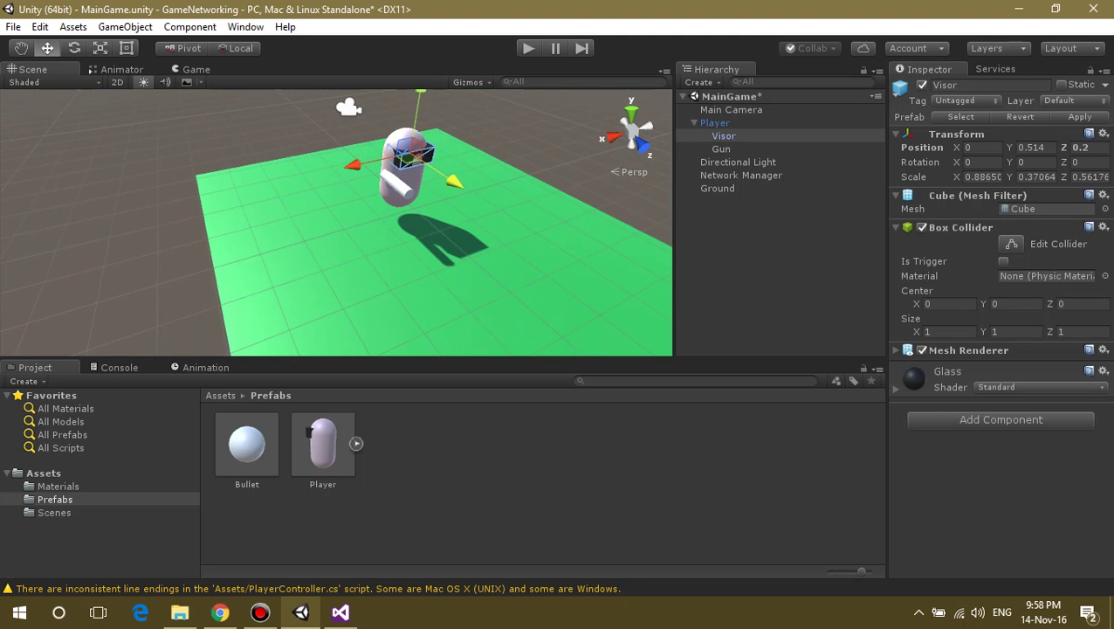
key(Escape)
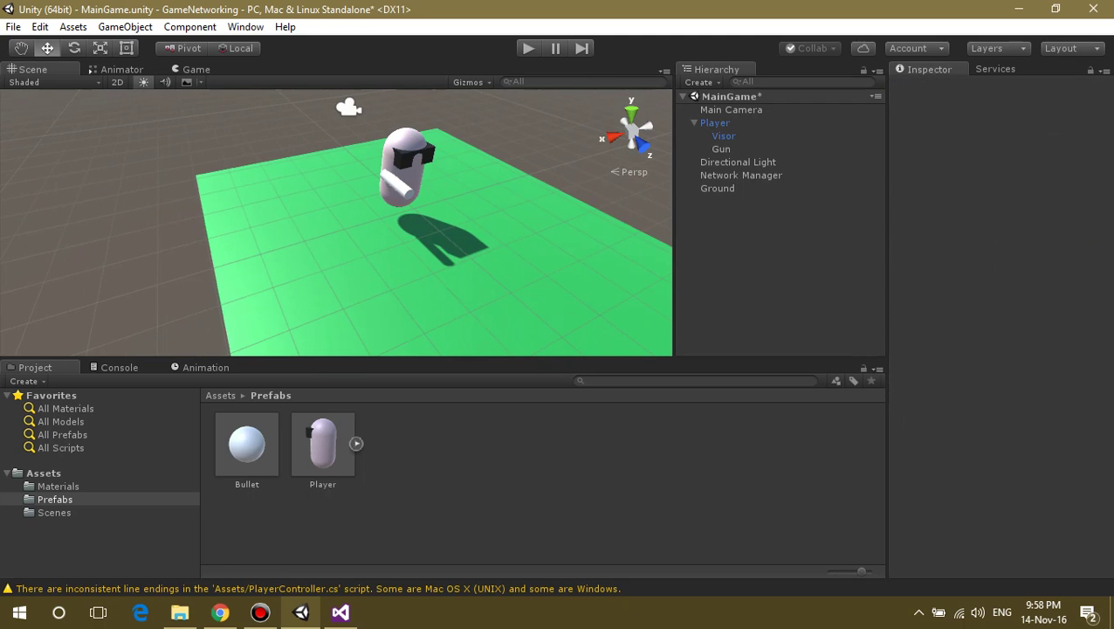
Reframe the Scene view on the Player and return to the shooting tutorial.
scroll(337, 222, up, 2)
scroll(336, 223, up, 2)
scroll(336, 222, down, 1)
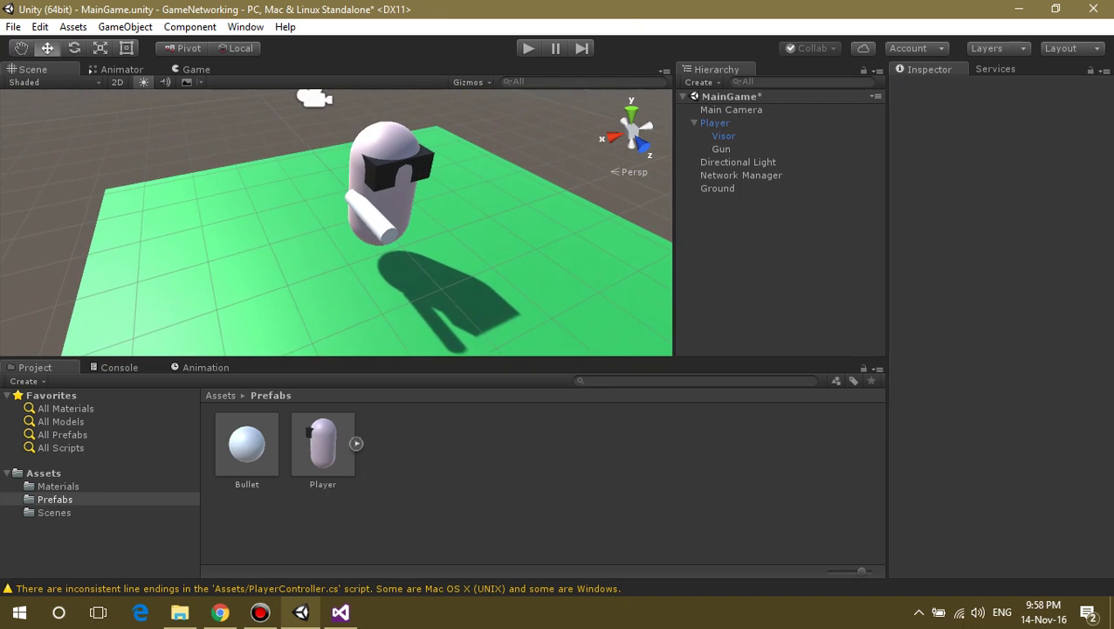
right_drag(337, 223, 375, 227)
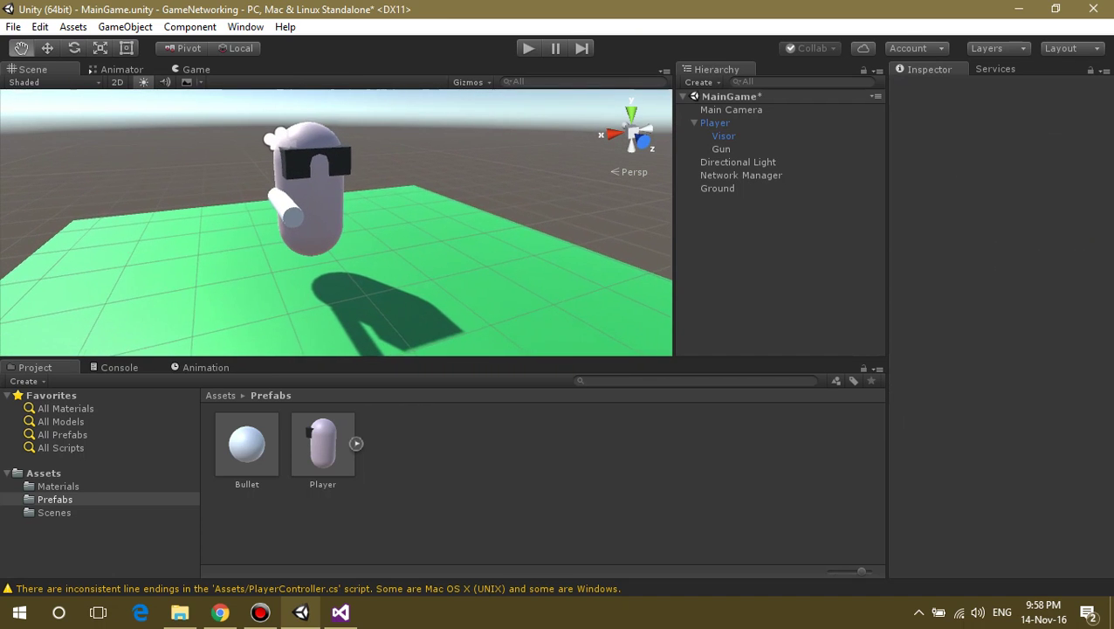
key(alt+Tab)
Drag the Glass material from Assets/Materials onto the Gun to make it black.
scroll(420, 332, down, 3)
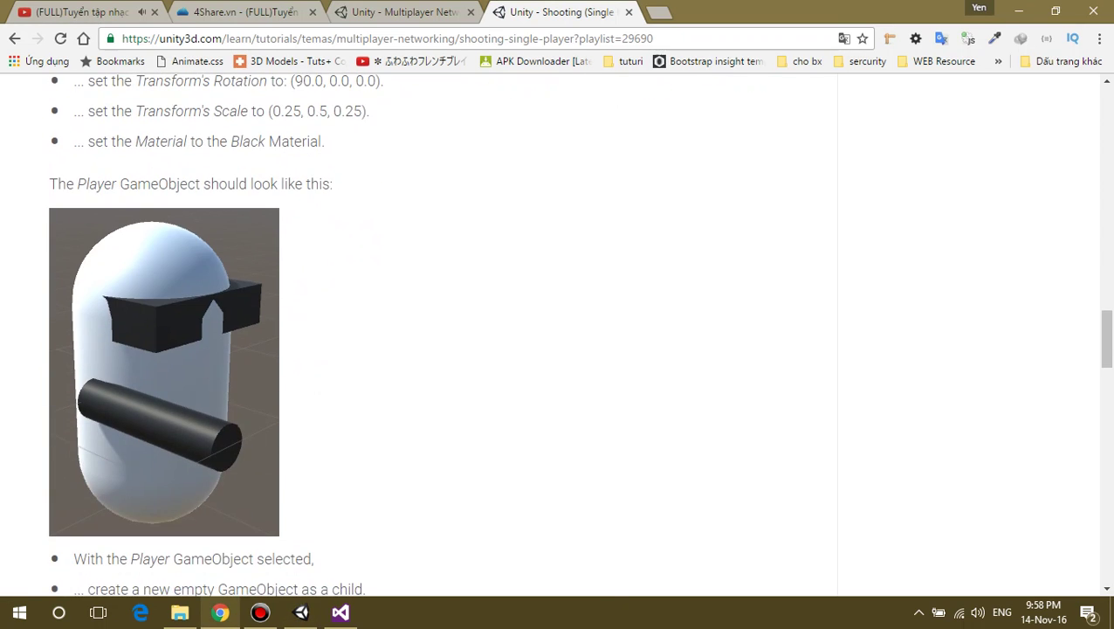
key(alt+Tab)
click(57, 485)
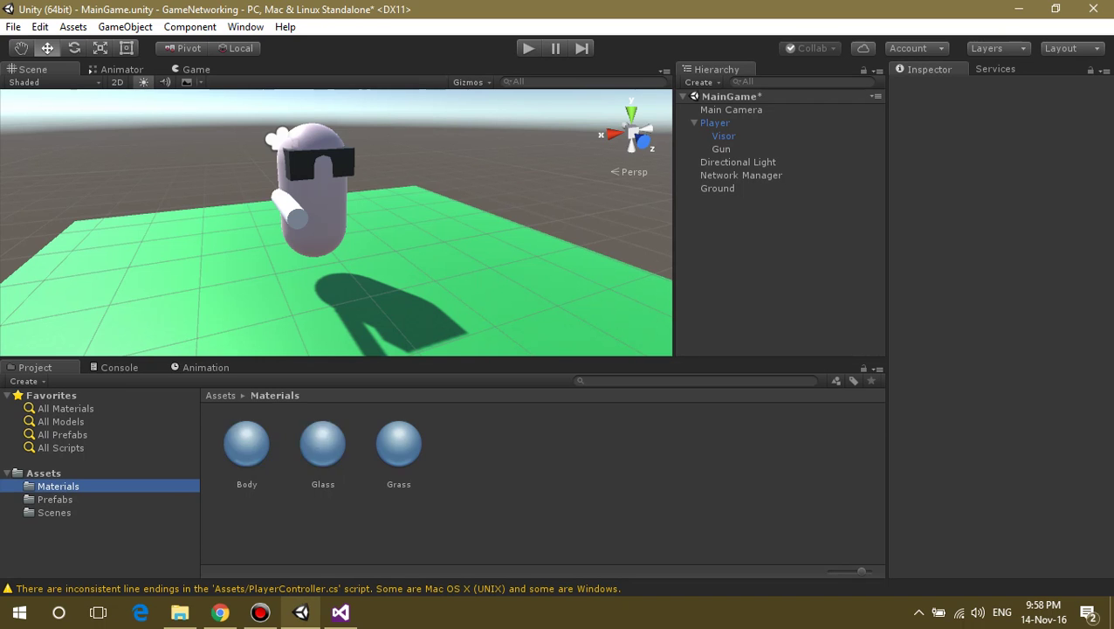
click(323, 445)
drag(323, 446, 295, 215)
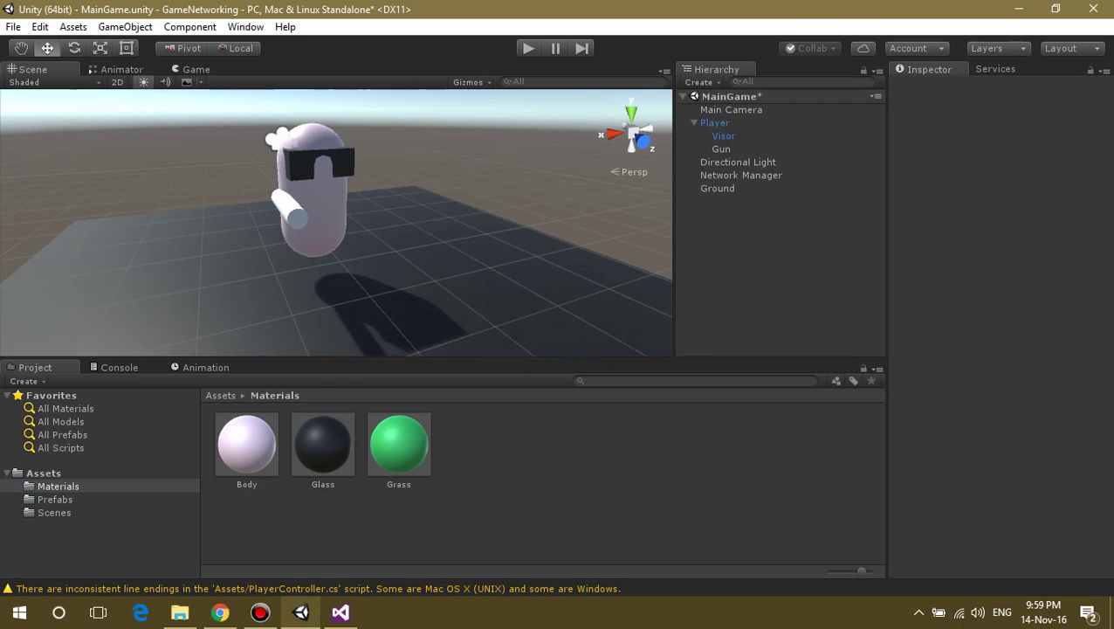
Scroll the tutorial down to the Bullet Spawn steps.
key(alt+Tab)
scroll(419, 332, down, 2)
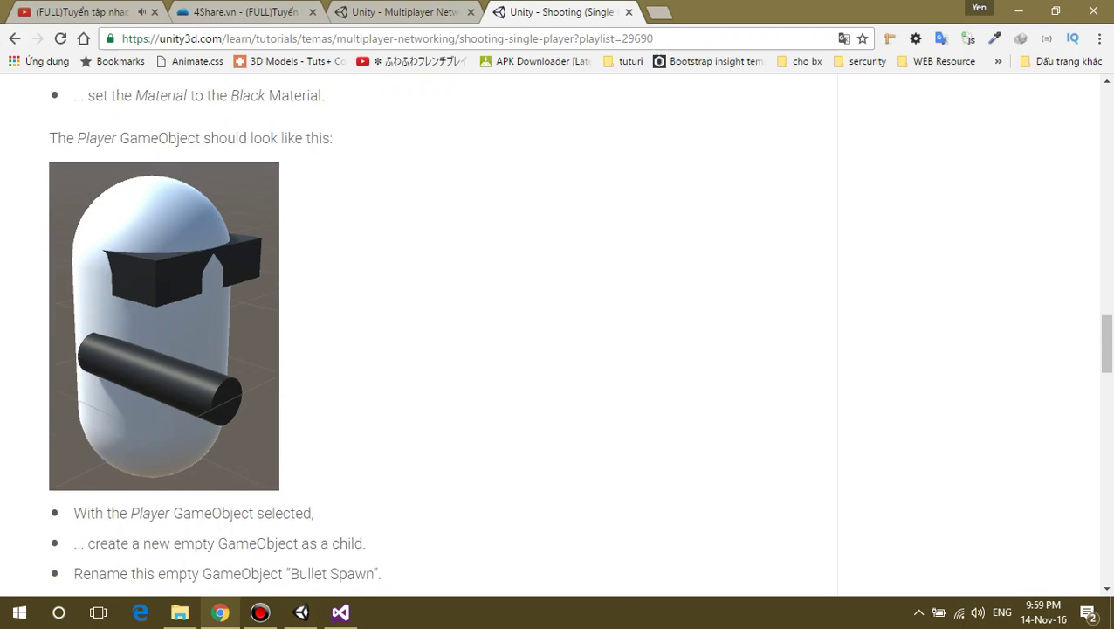
scroll(419, 331, down, 3)
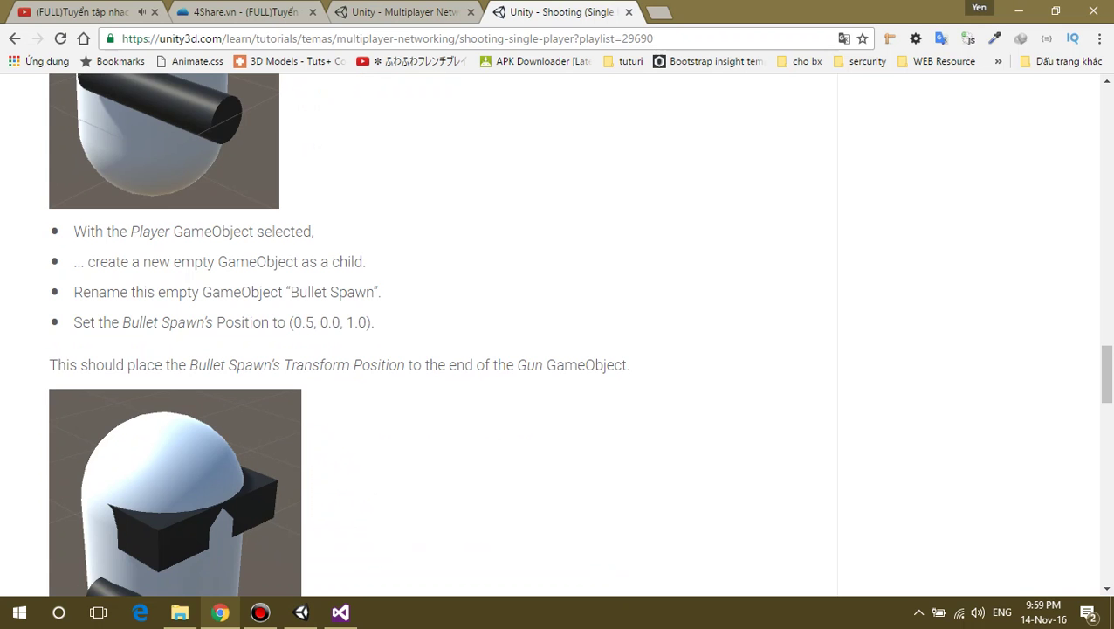
key(alt+Tab)
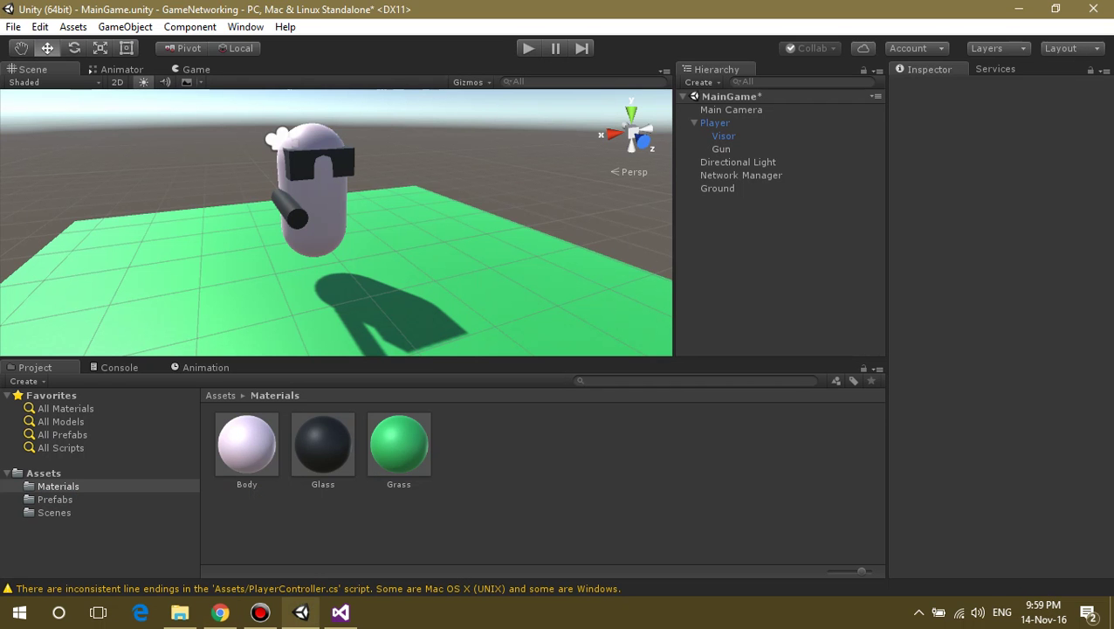
key(alt+Tab)
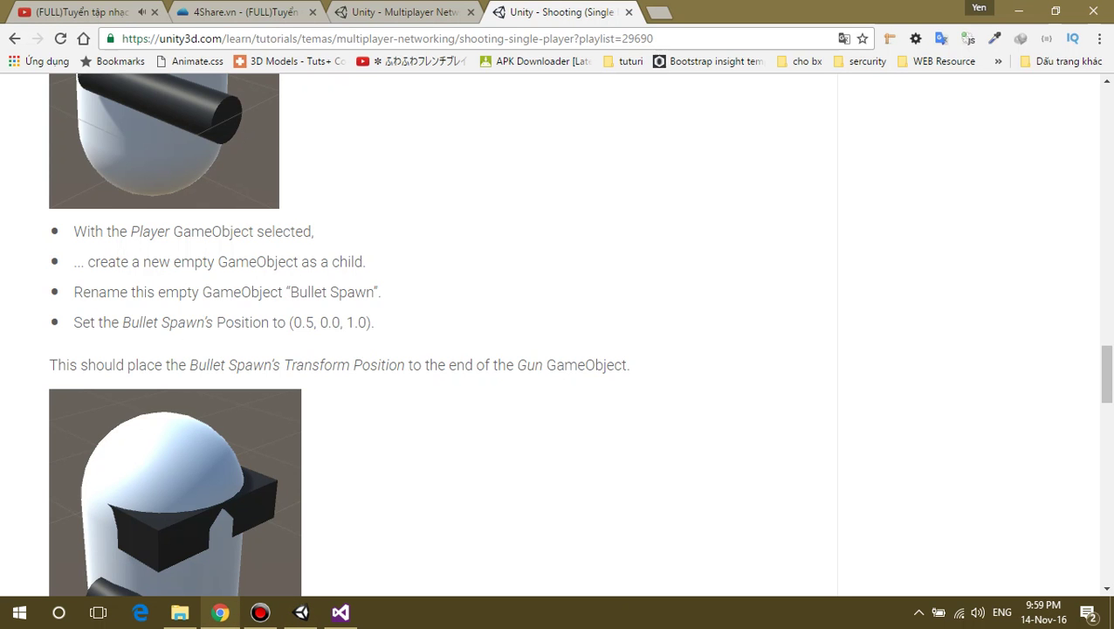
Create an empty GameObject under Player and rename it Bullet Spawn.
key(alt+Tab)
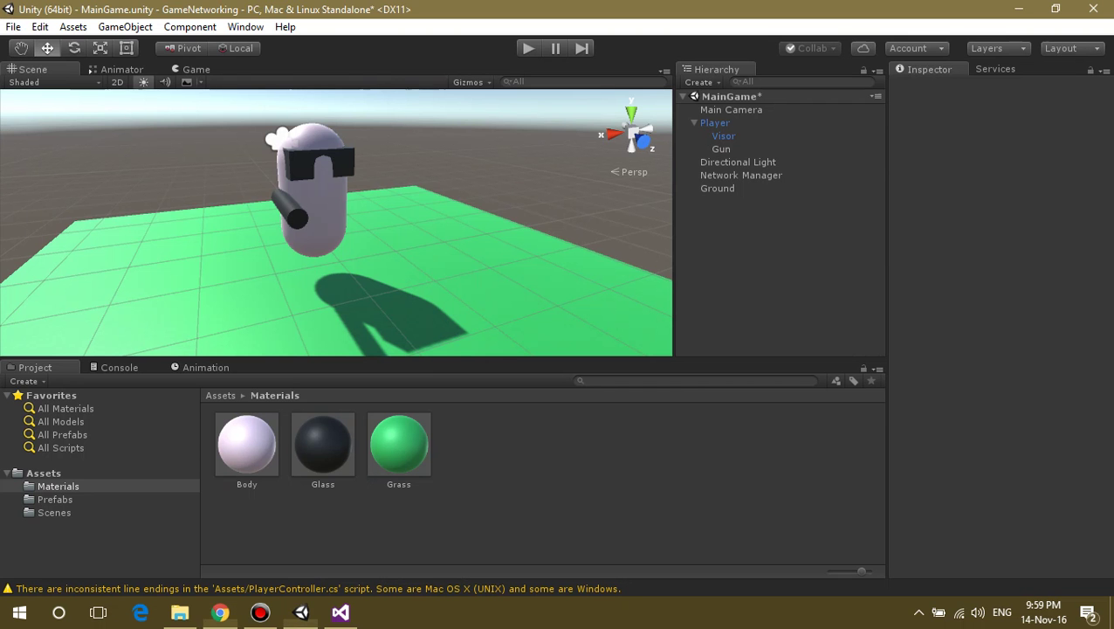
right_click(714, 123)
click(774, 259)
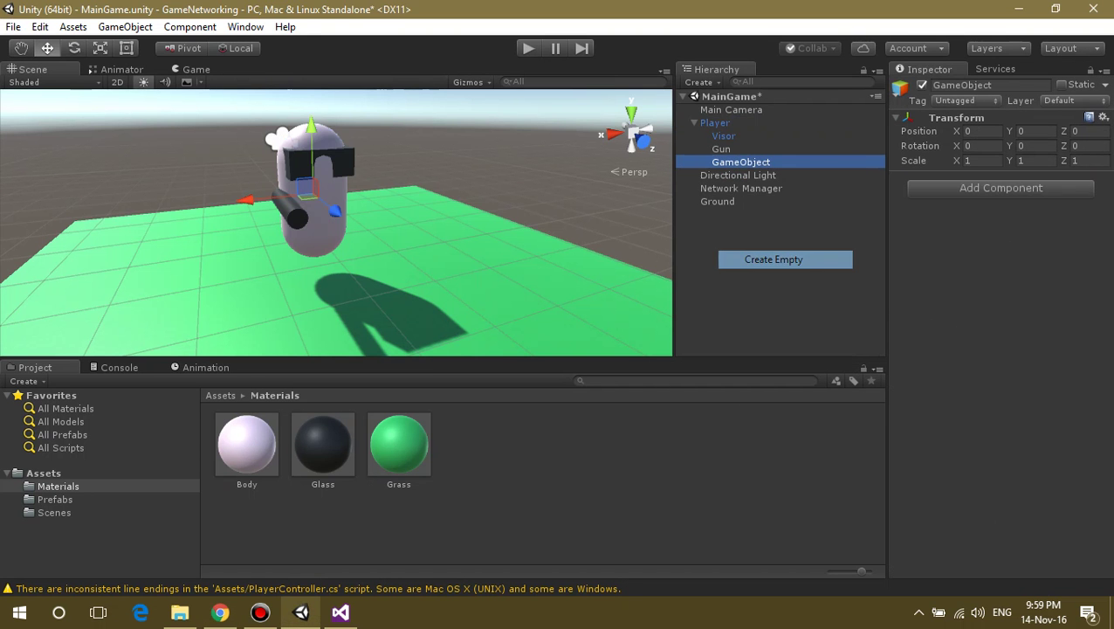
key(alt+Tab)
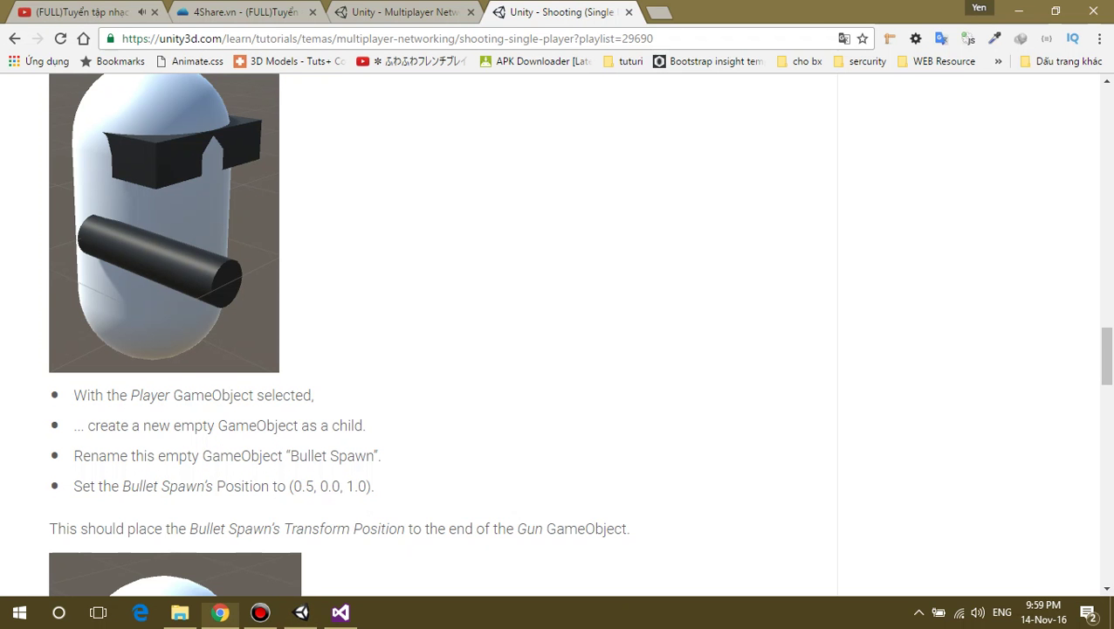
key(alt+Tab)
key(F2)
text(B)
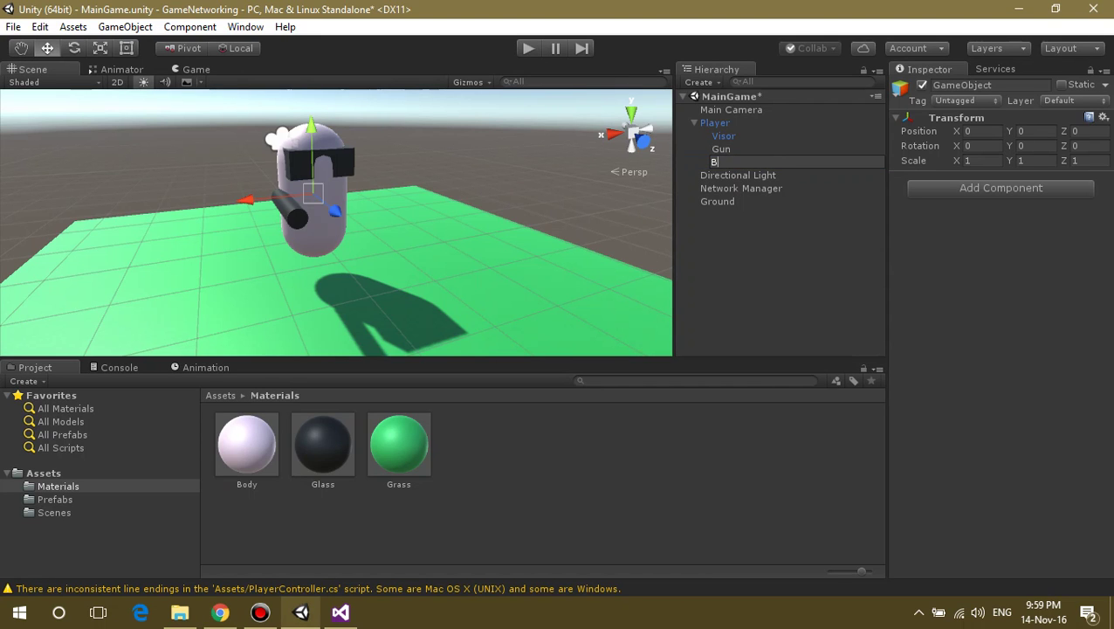
text(ullet S)
text(pa)
key(BackSpace)
key(BackSpace)
text(pawn)
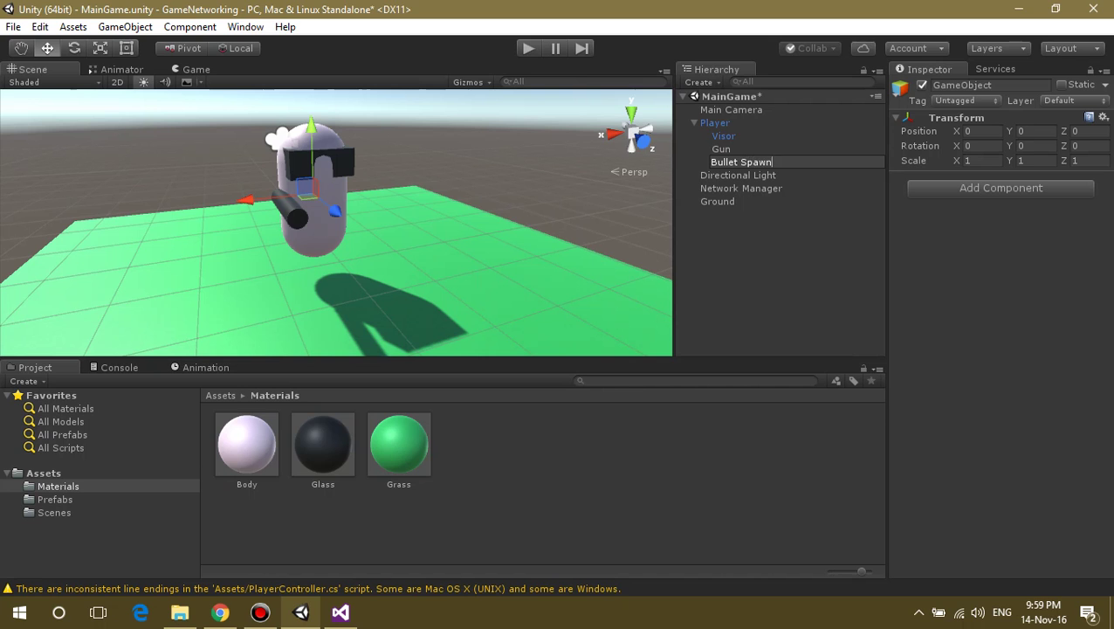
key(Return)
key(alt+Tab)
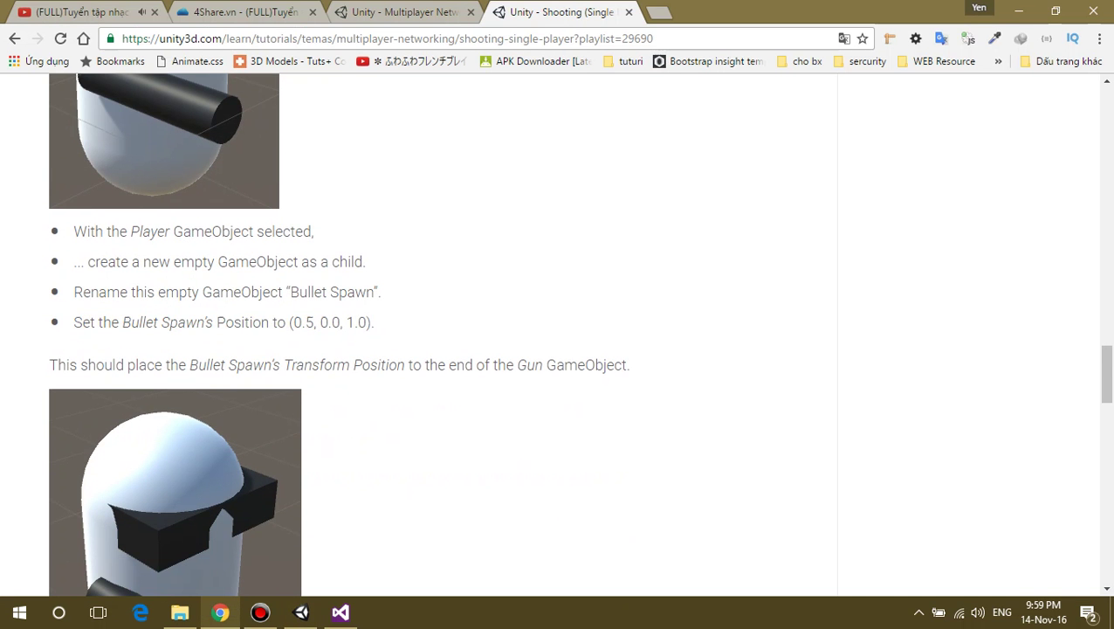
Set the Bullet Spawn position to X 0.5, Z 1 so it sits at the Gun barrel's tip.
key(alt+Tab)
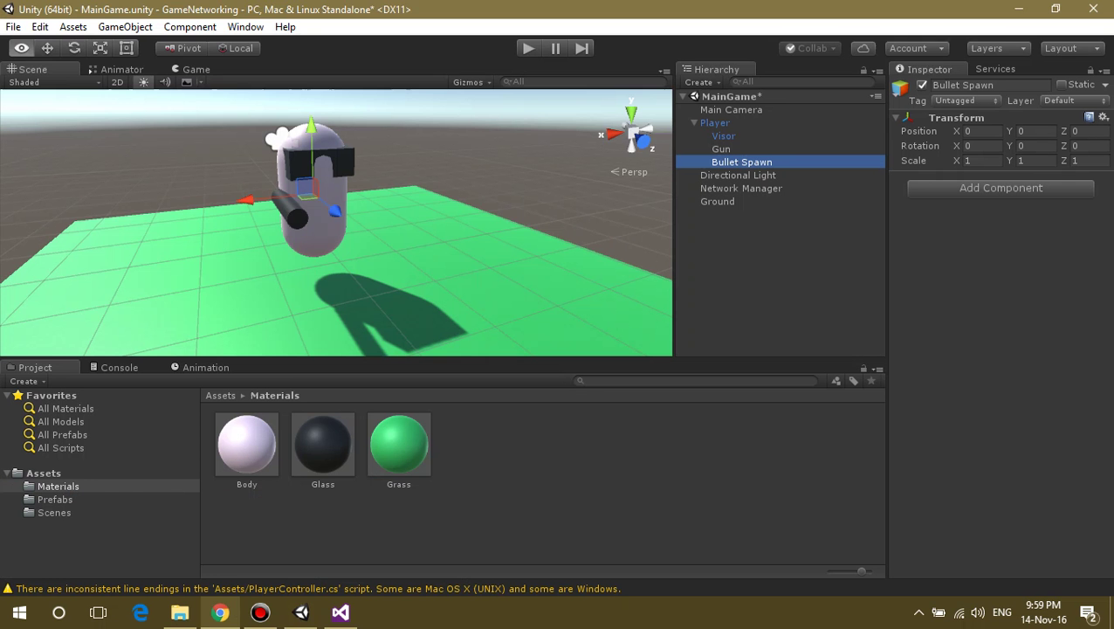
key(alt+Tab)
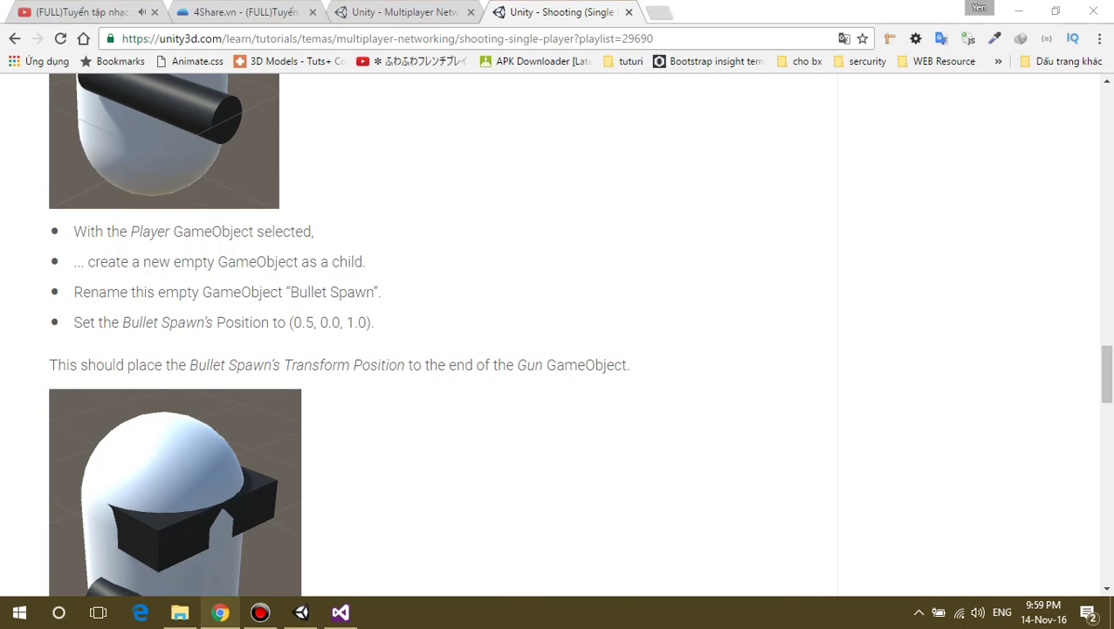
key(alt+Tab)
click(978, 131)
text(.5)
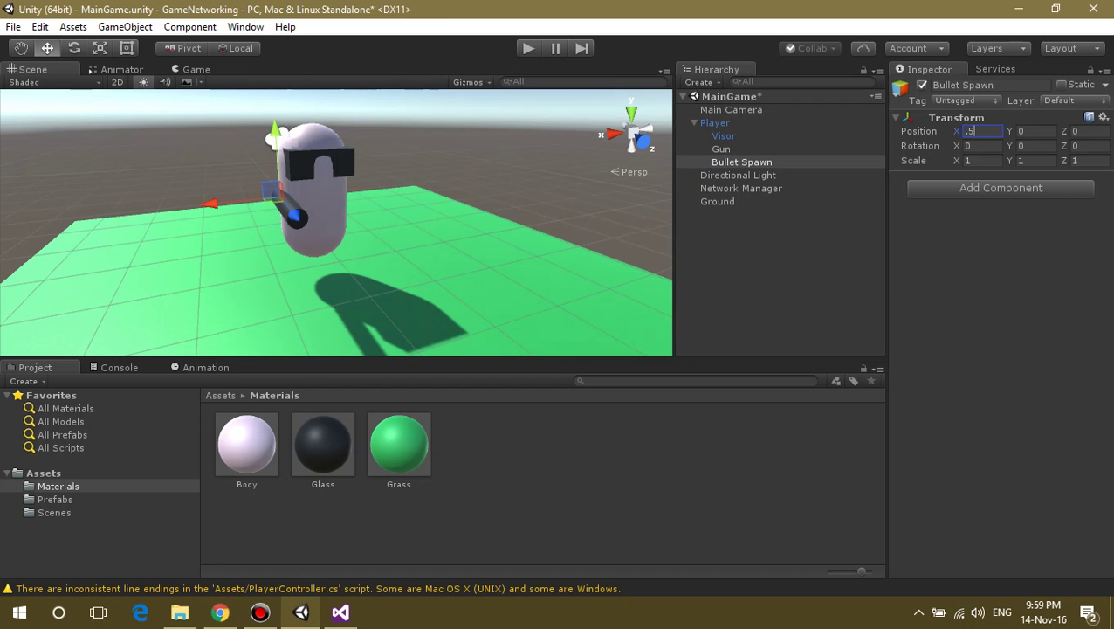
key(Tab)
key(Tab)
key(alt+Tab)
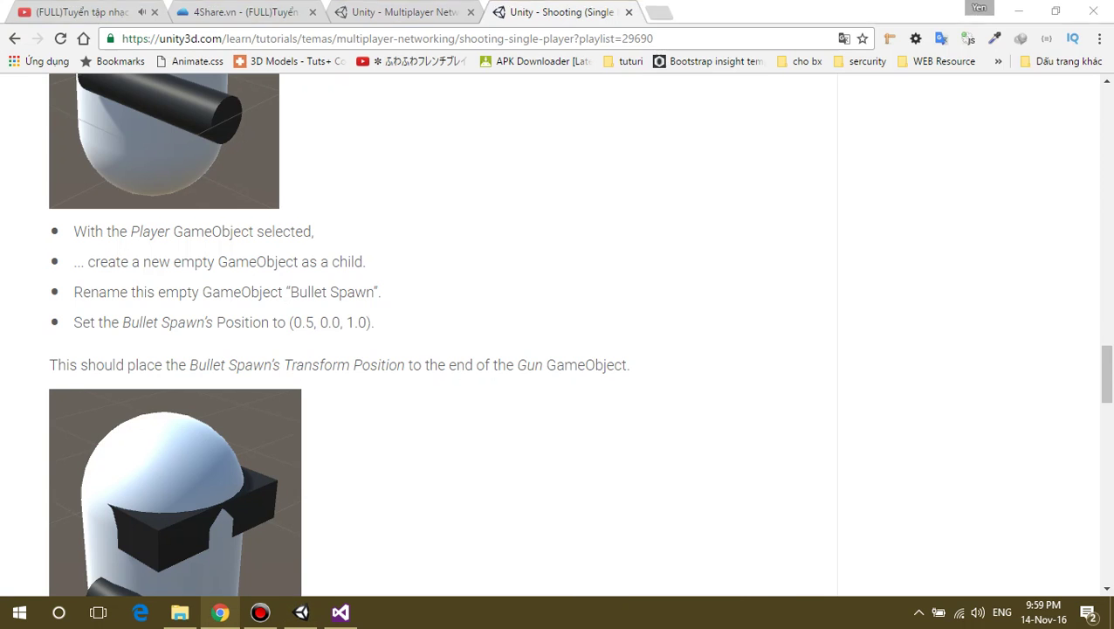
key(alt+Tab)
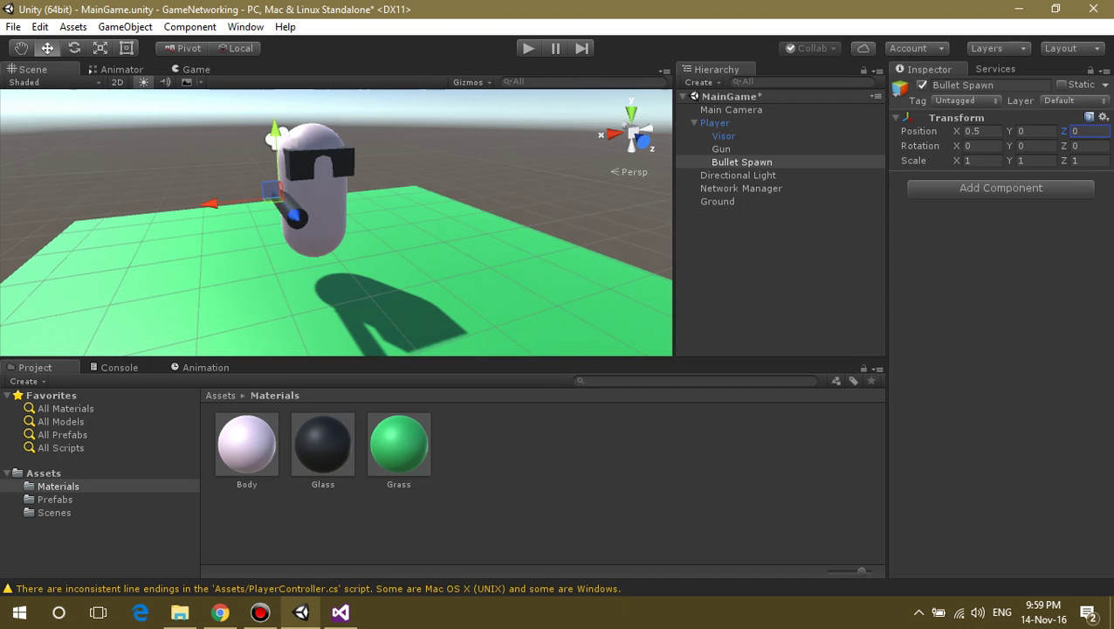
text(1)
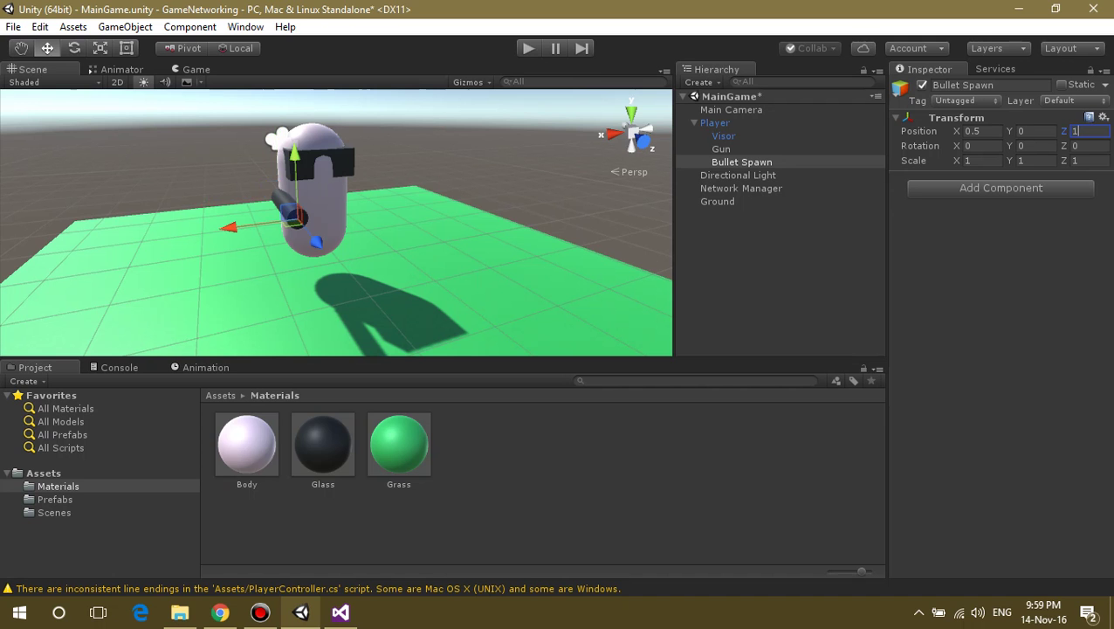
text(f)
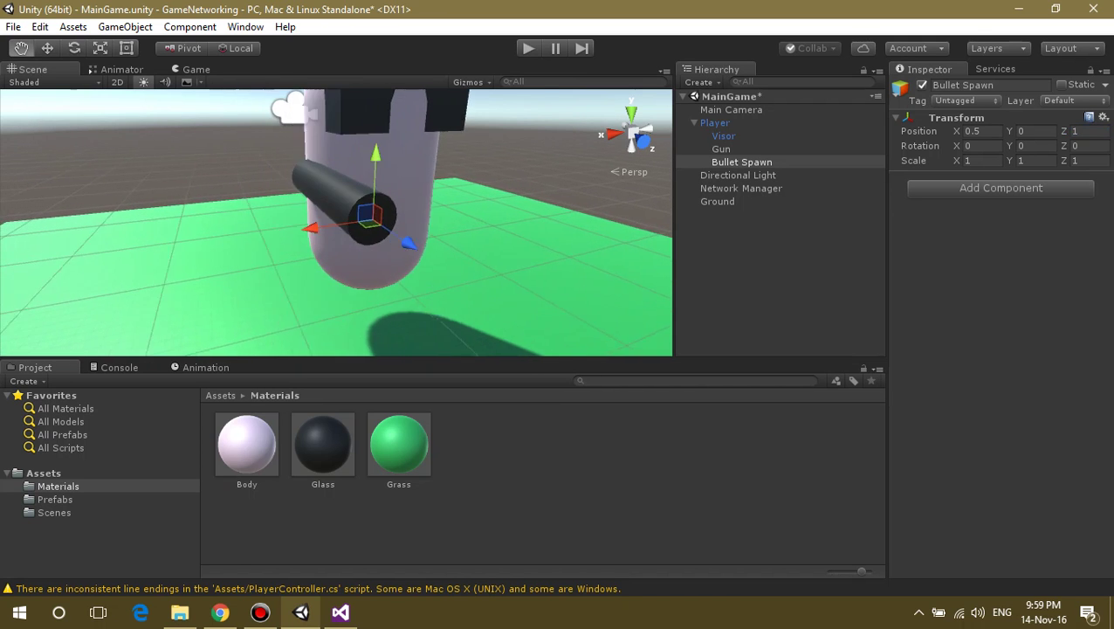
Orbit around the gun's end to check the spawn point, then open the Prefabs folder.
alt+drag(262, 219, 436, 219)
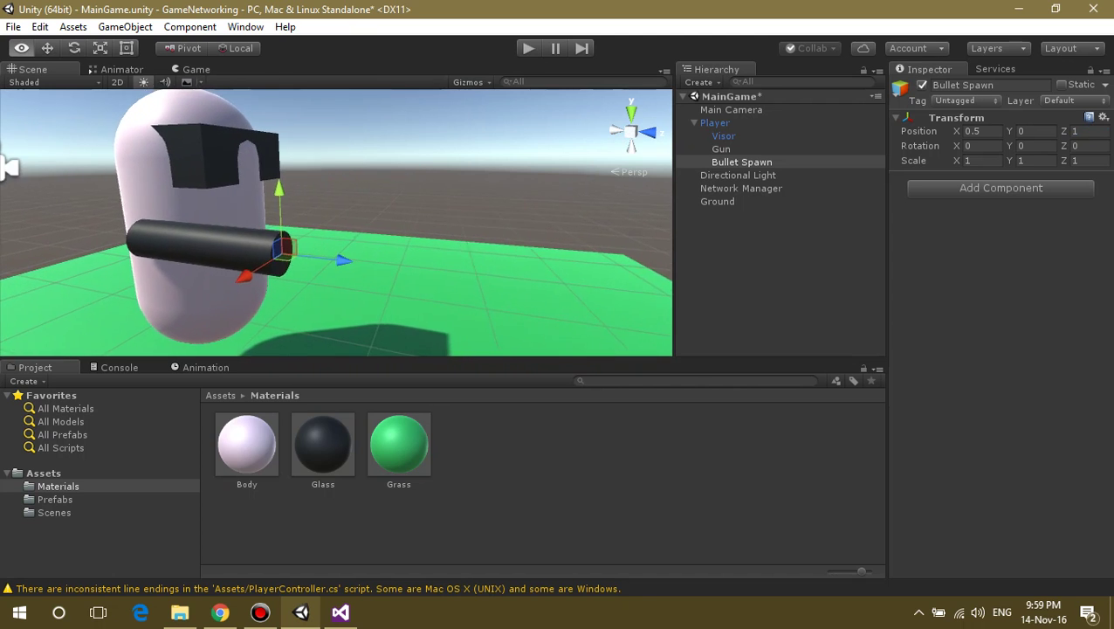
alt+drag(336, 223, 559, 223)
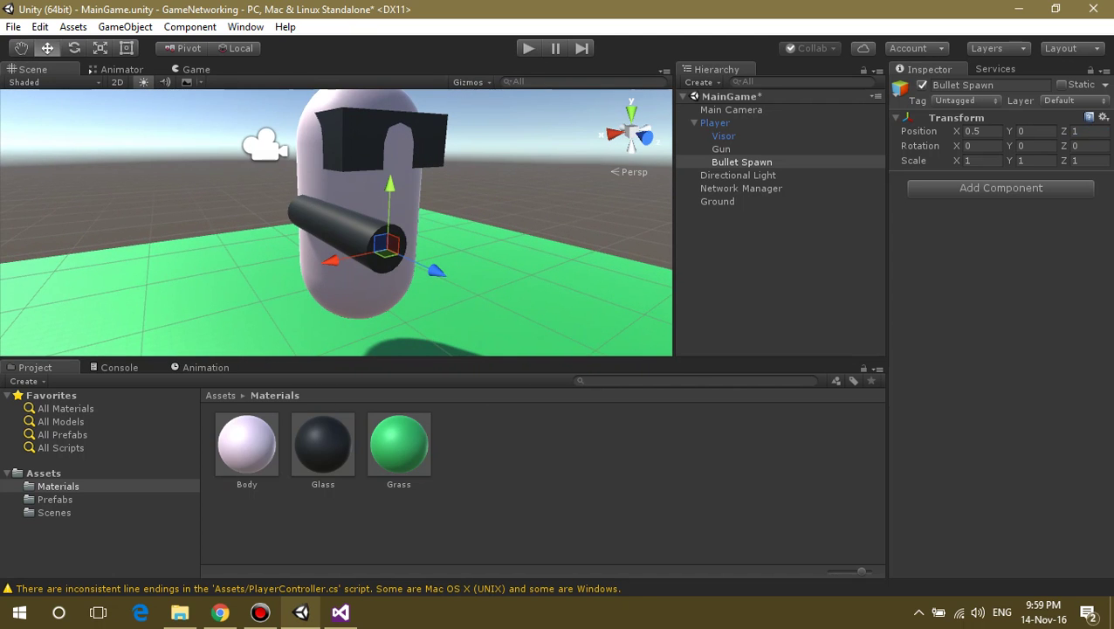
click(55, 499)
Give Bullet Spawn a yellow name label and frame it in the Scene view.
scroll(336, 222, down, 3)
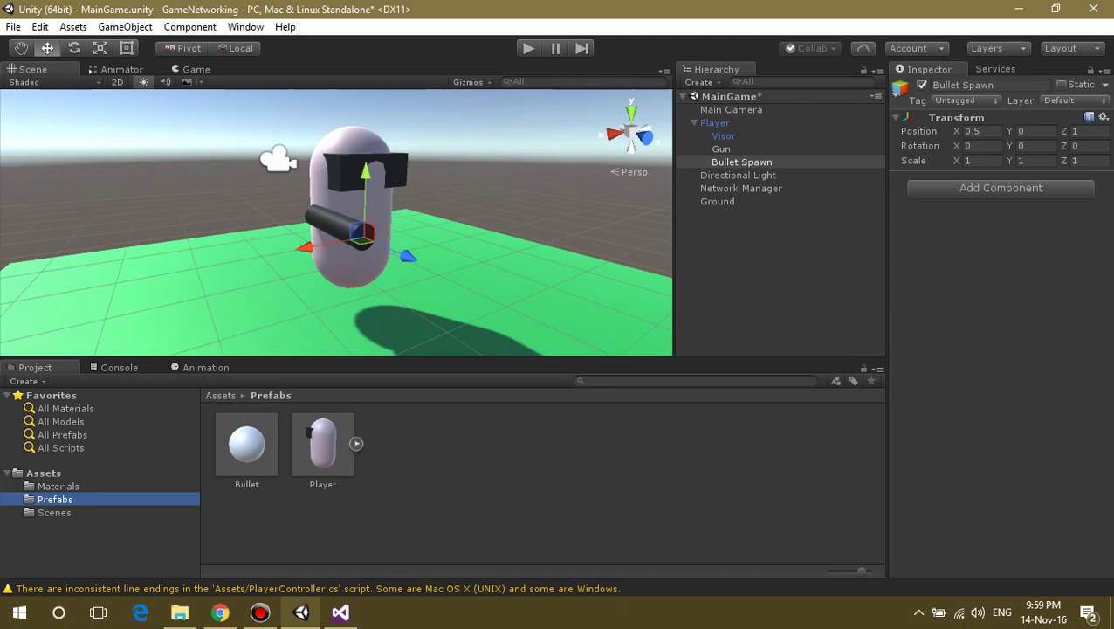
scroll(349, 210, down, 2)
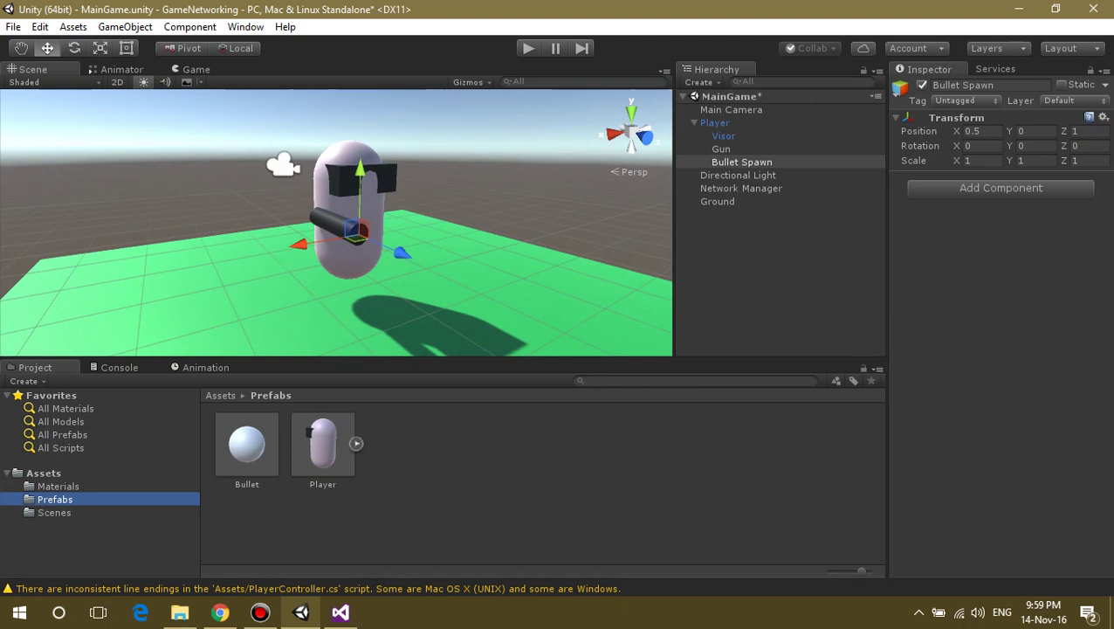
click(899, 85)
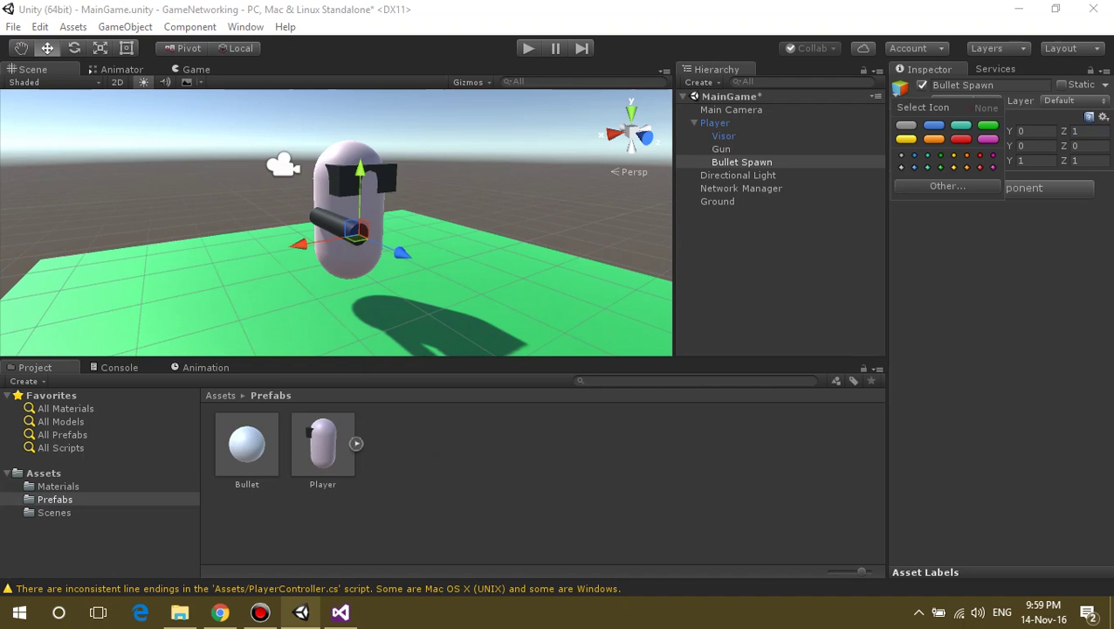
click(907, 139)
double_click(742, 161)
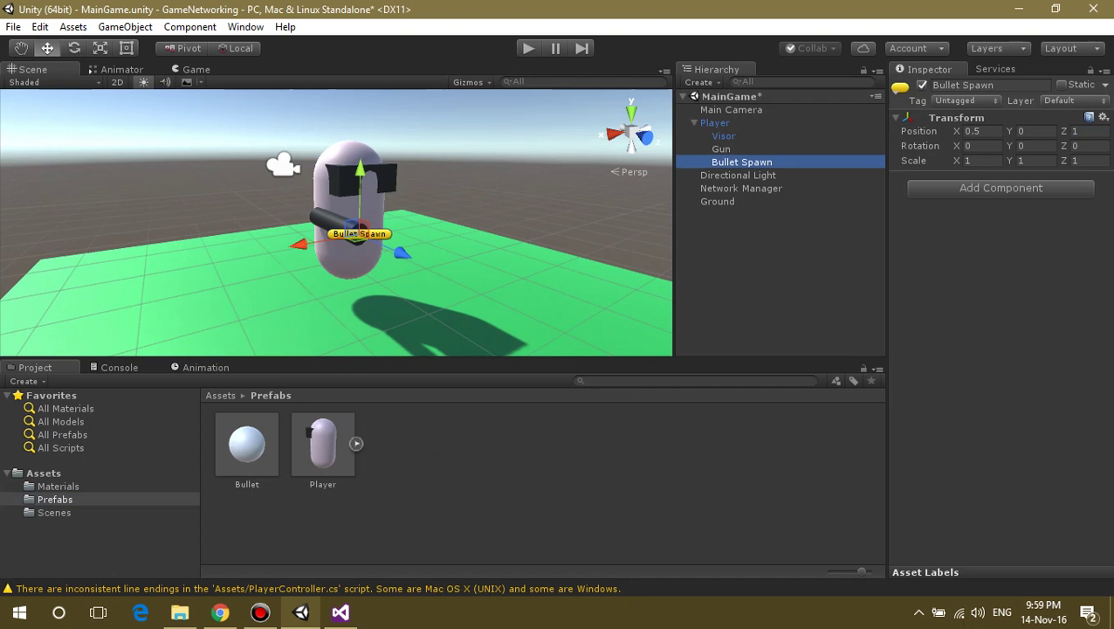
alt+drag(349, 262, 262, 262)
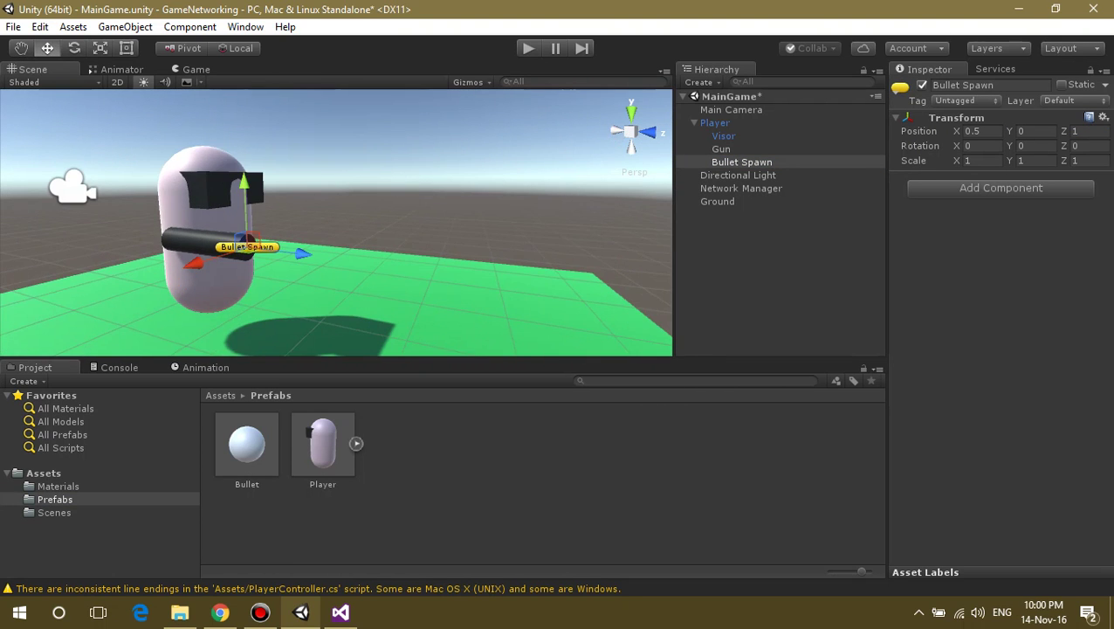
Read the tutorial's next steps on applying the Player prefab and assigning bullet fields.
key(alt+Tab)
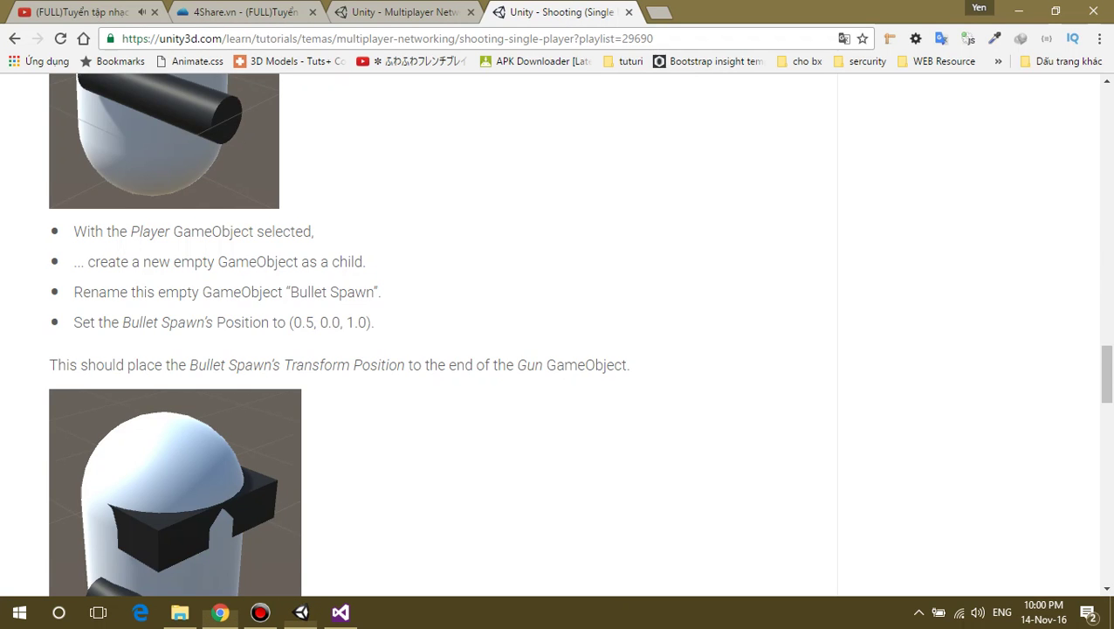
scroll(437, 331, down, 1)
scroll(436, 332, down, 2)
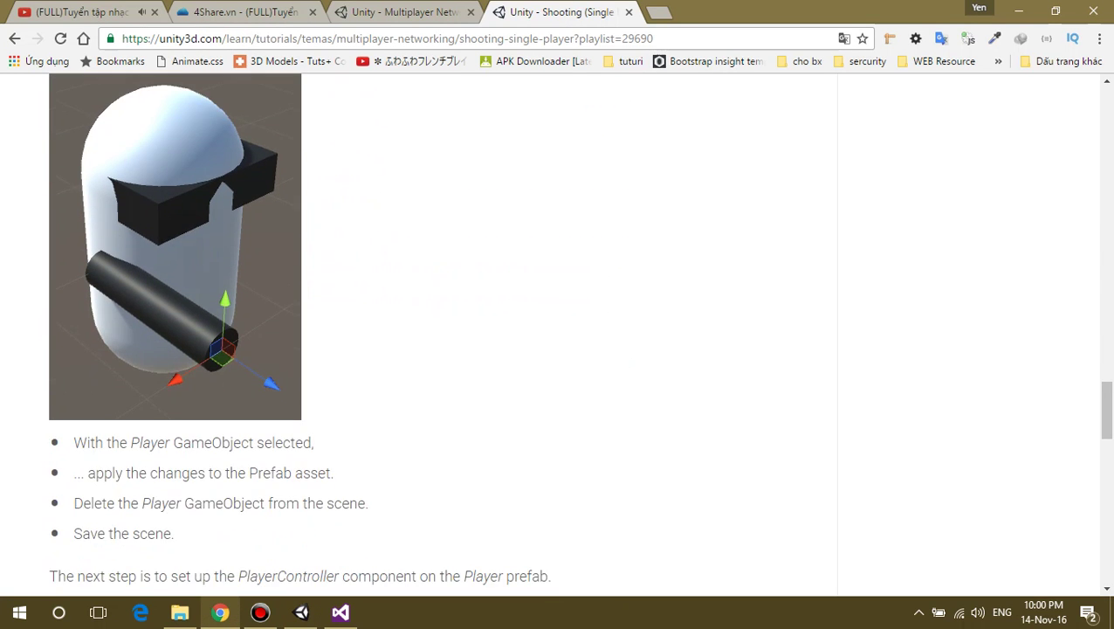
scroll(436, 332, down, 2)
scroll(437, 332, down, 2)
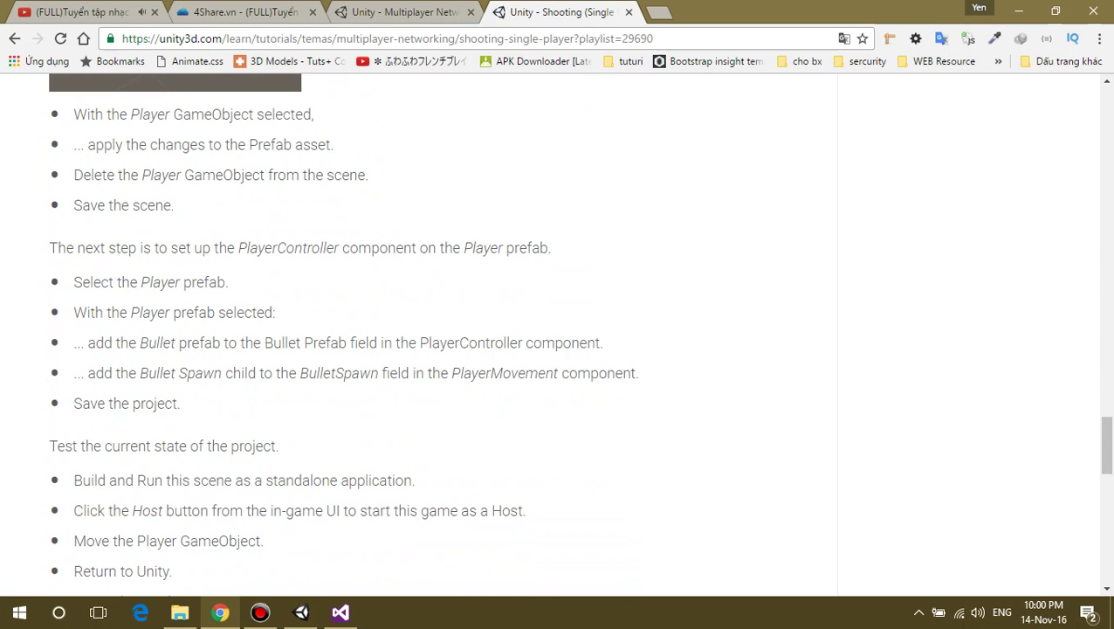
Collapse and select Player in the Hierarchy, then delete it from the MainGame scene.
key(alt+Tab)
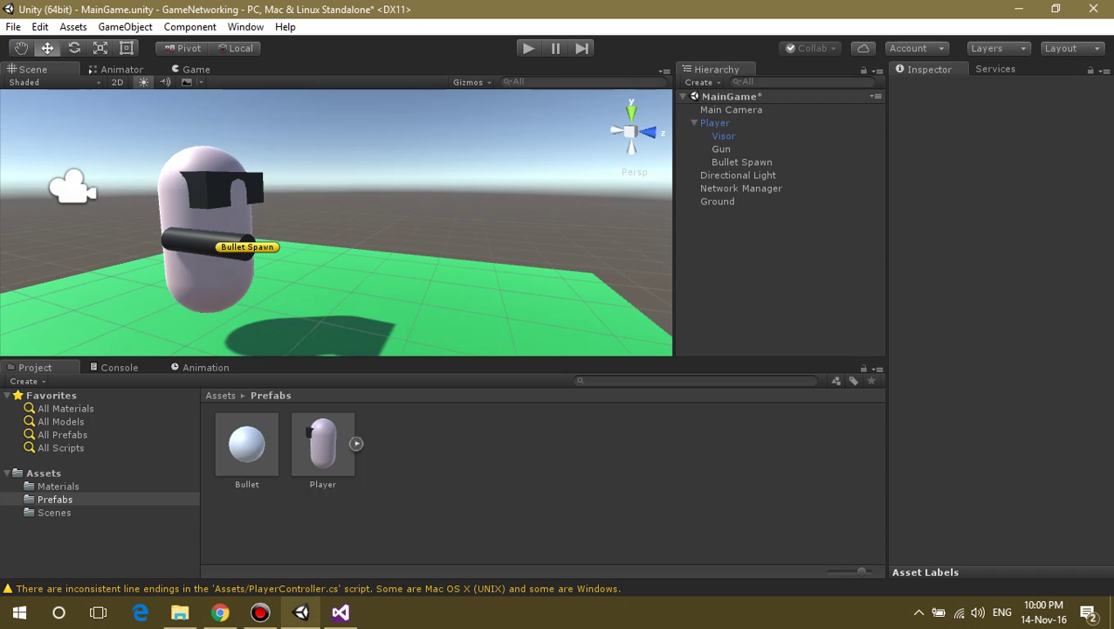
click(694, 122)
click(714, 122)
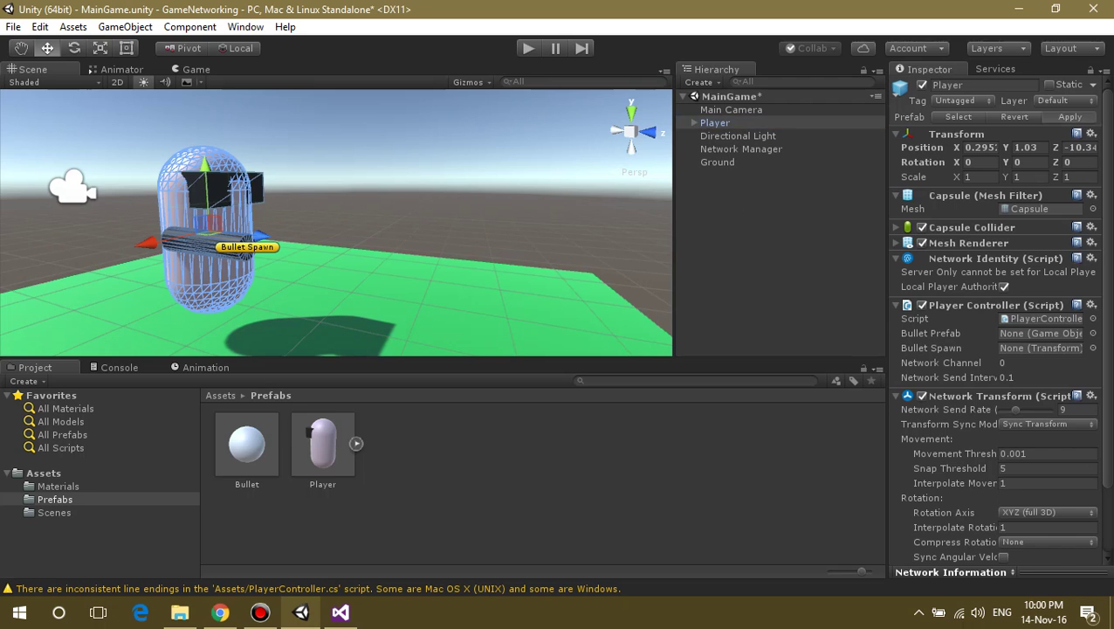
right_click(715, 122)
click(756, 208)
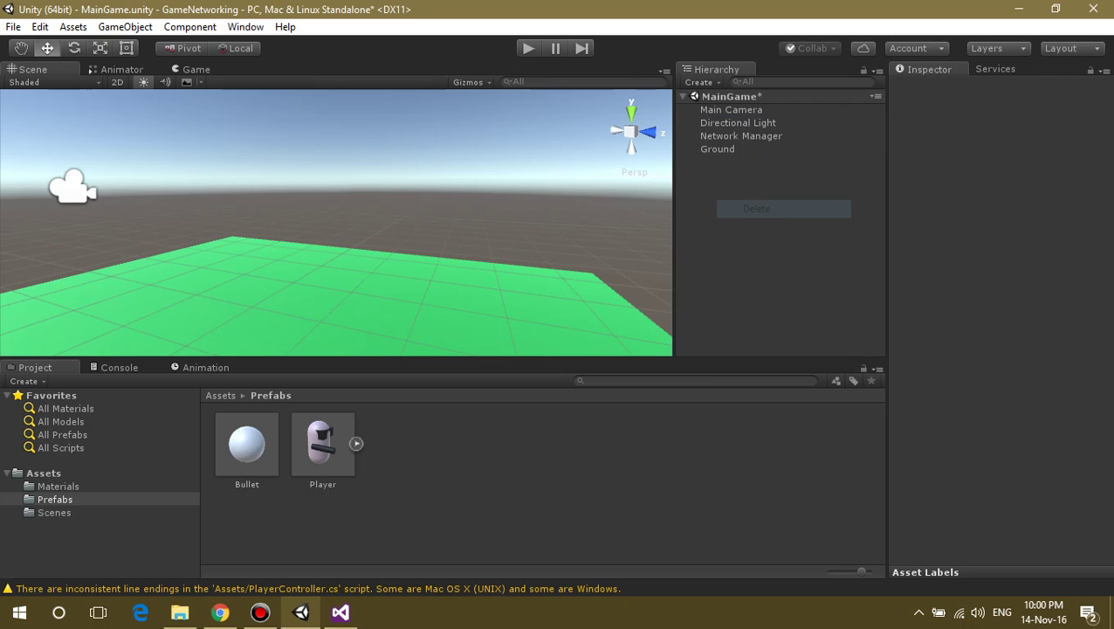
key(alt+Tab)
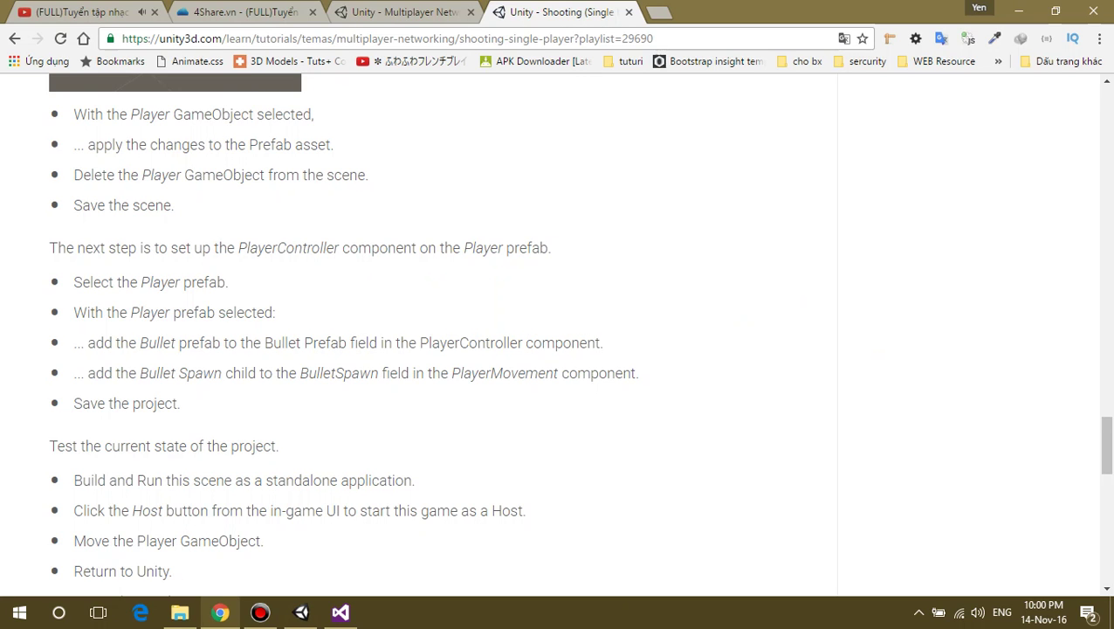
On the Player prefab, set Bullet Prefab to Bullet and Bullet Spawn to its Bullet Spawn child.
key(alt+Tab)
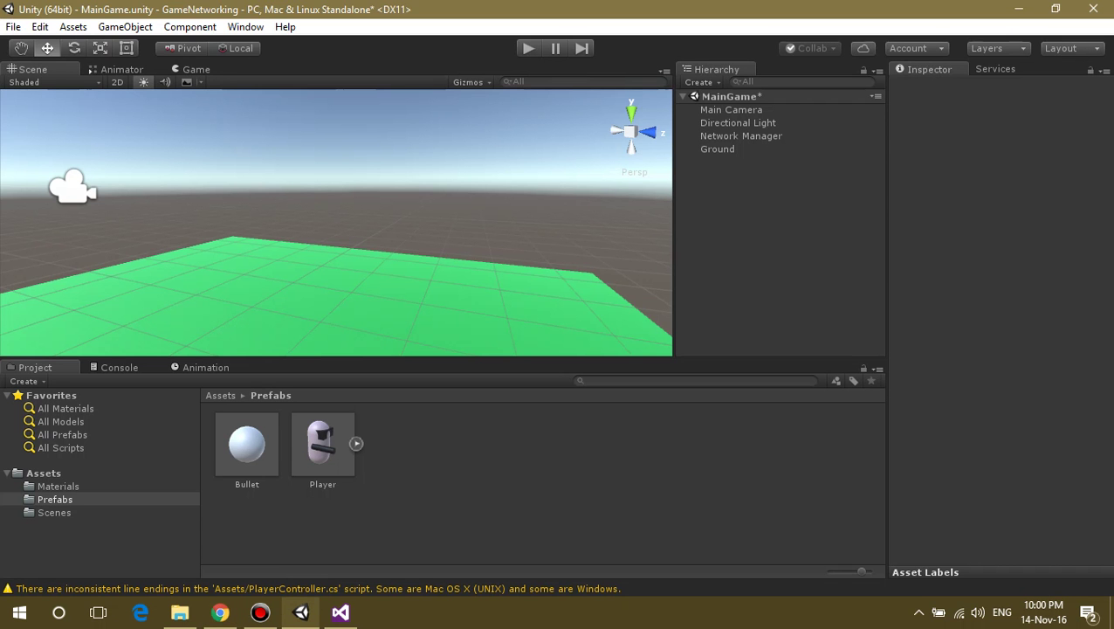
click(322, 445)
scroll(995, 324, down, 3)
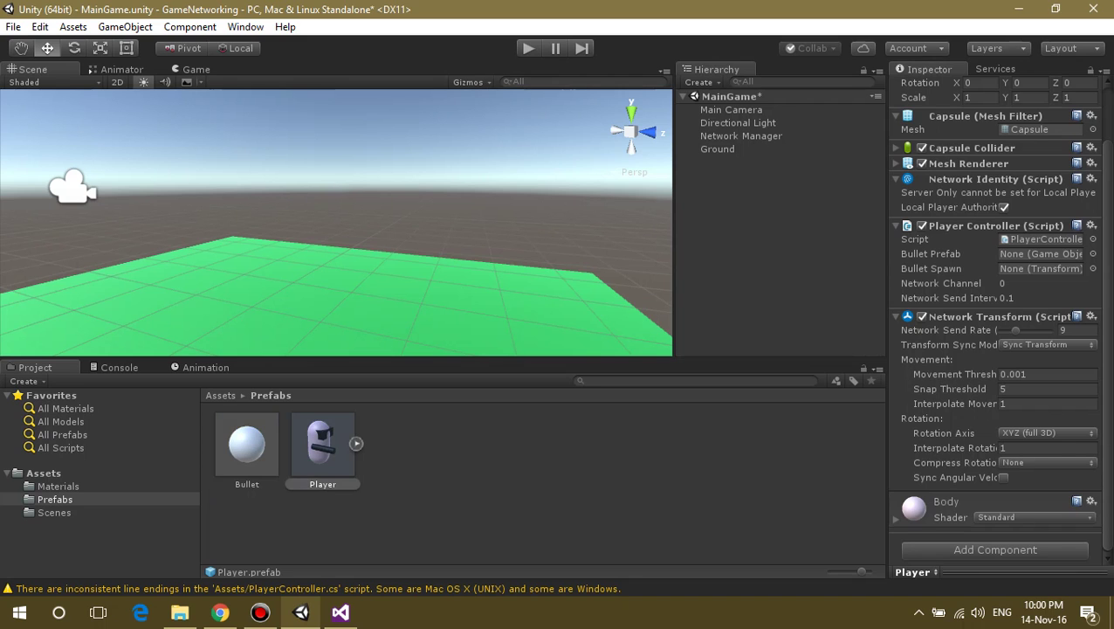
drag(246, 445, 1041, 253)
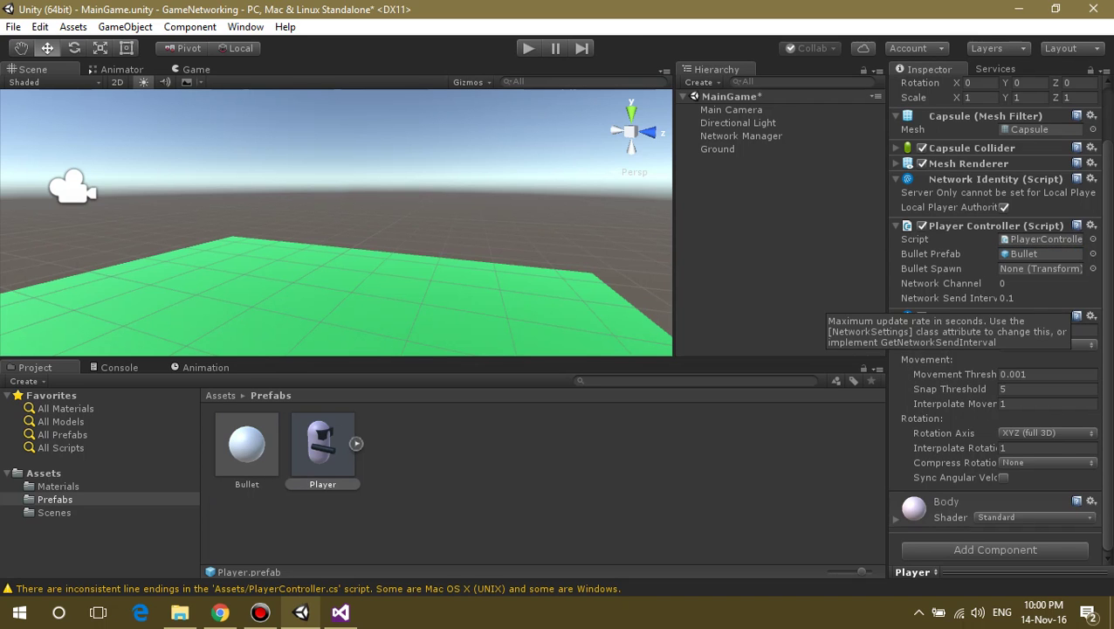
key(alt+Tab)
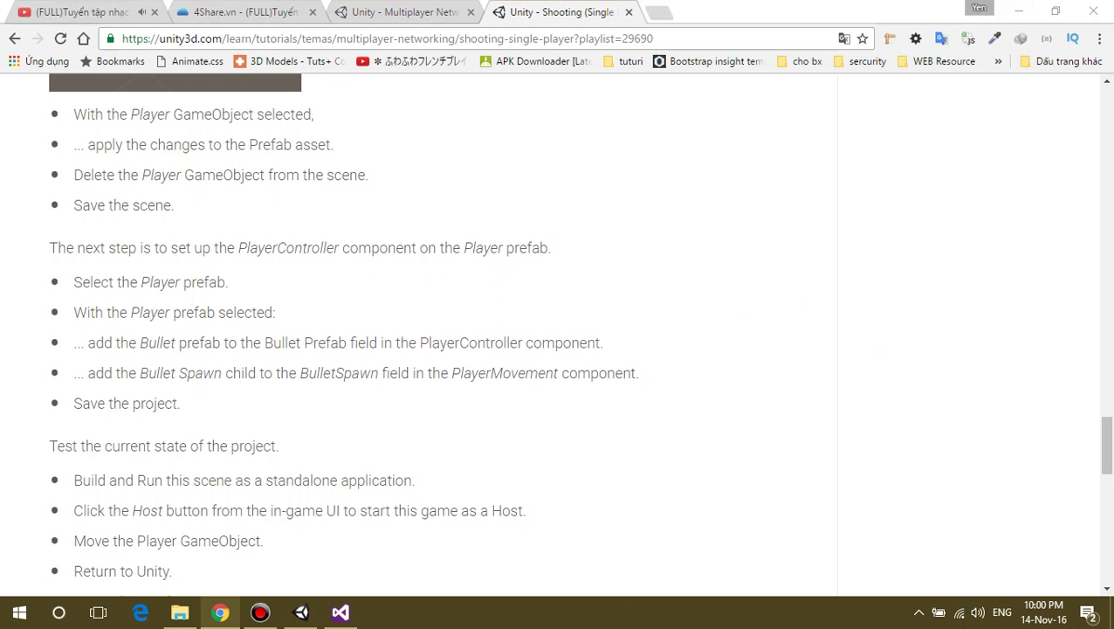
key(alt+Tab)
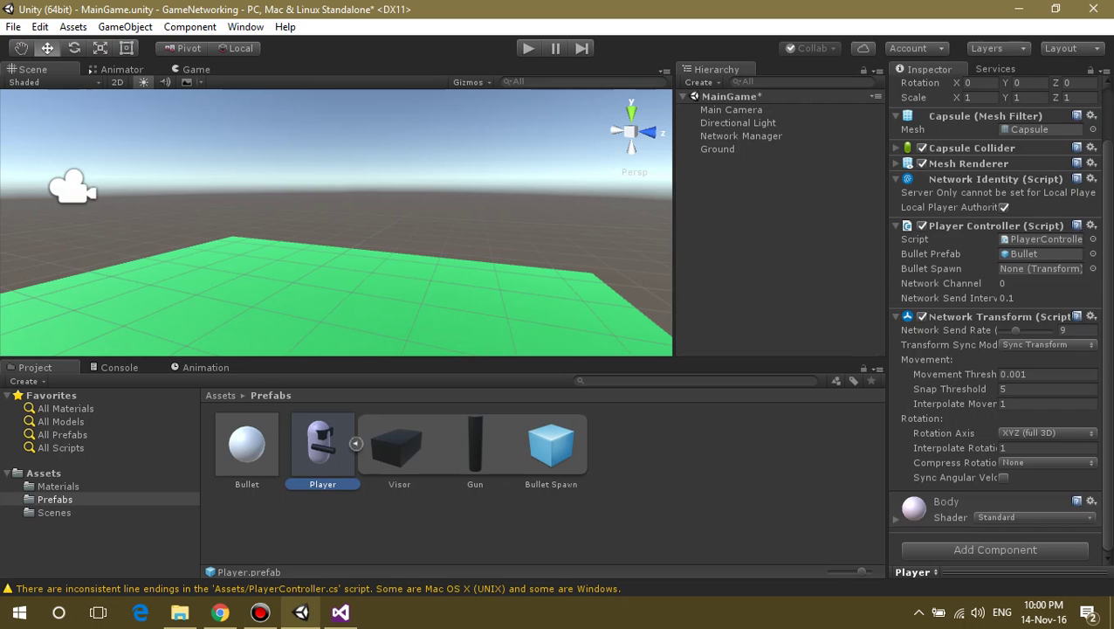
drag(551, 444, 1041, 268)
Save the MainGame scene with File > Save Scene, checking the tutorial along the way.
key(alt+Tab)
scroll(416, 334, down, 3)
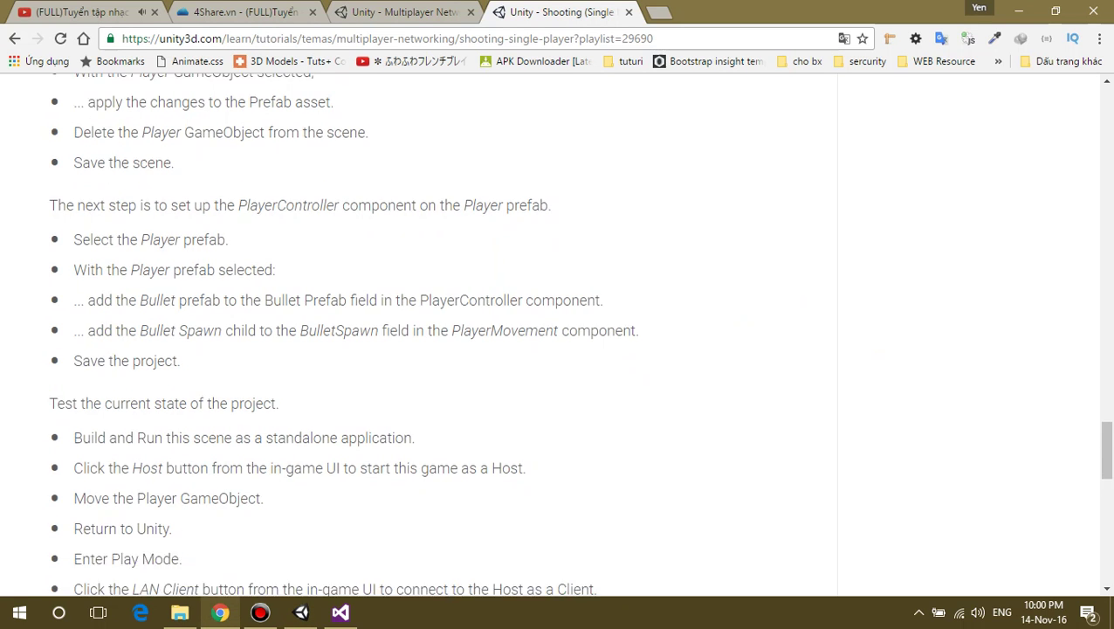
key(alt+Tab)
key(alt+Tab)
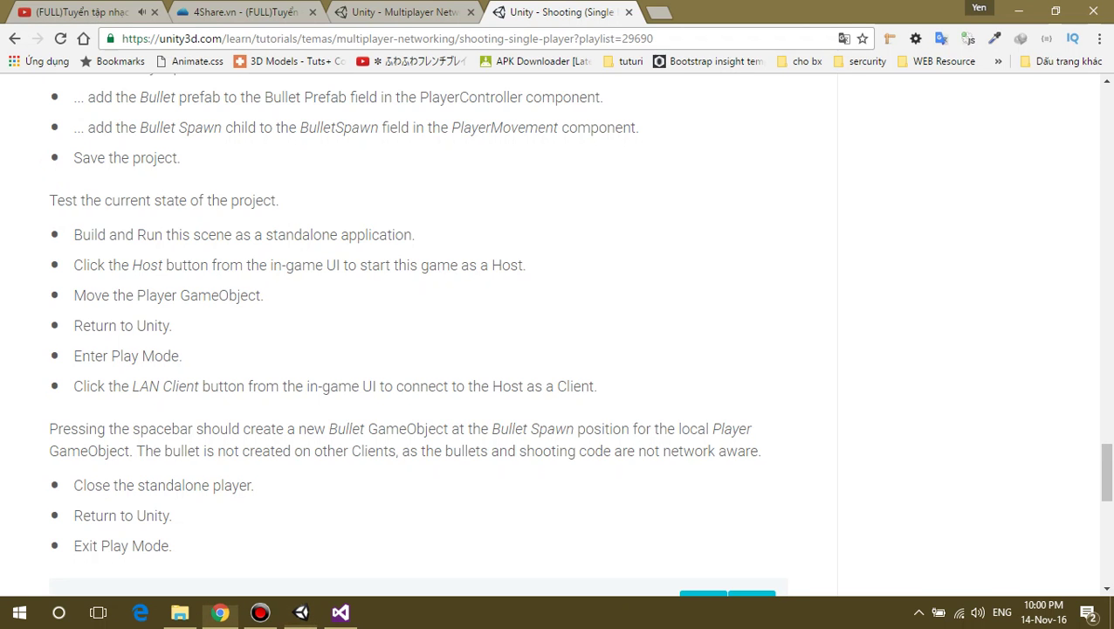
key(alt+Tab)
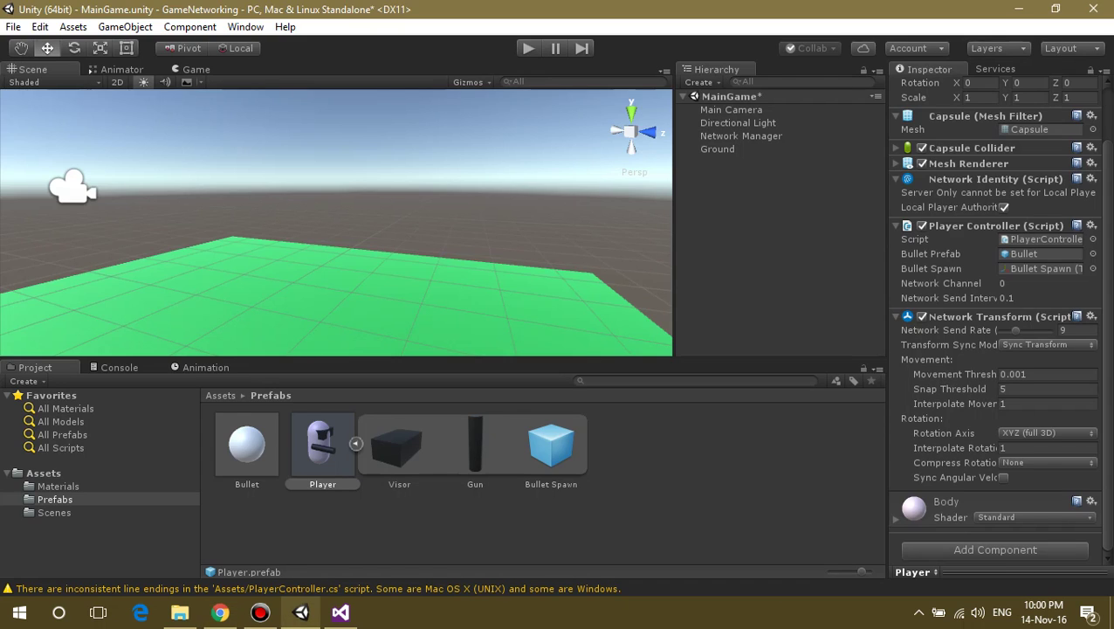
click(14, 26)
click(53, 87)
key(alt+Tab)
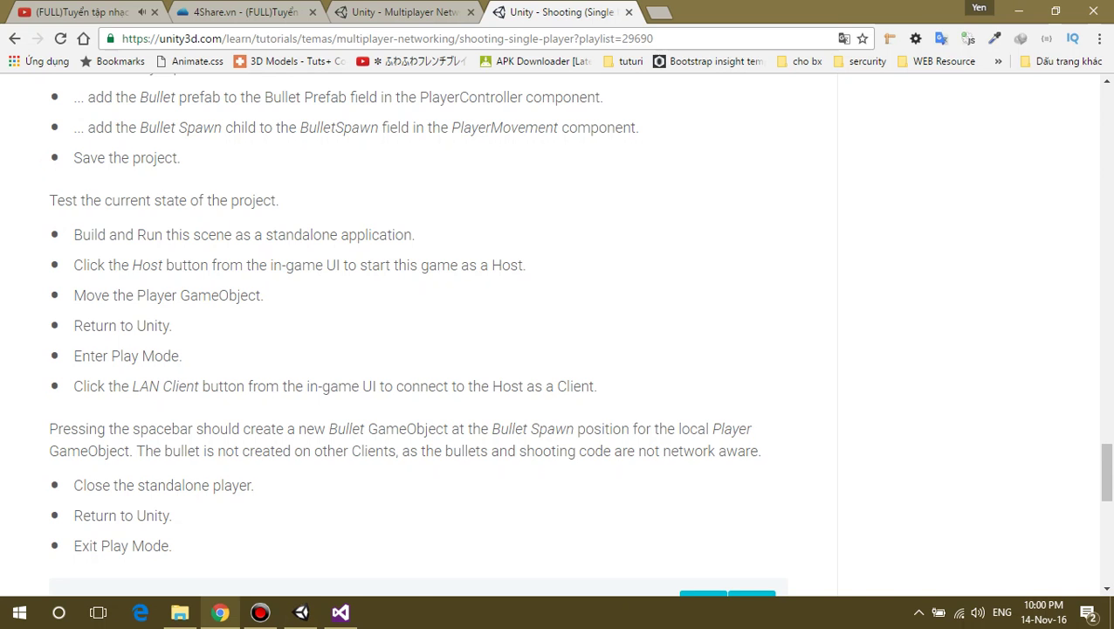
key(alt+Tab)
click(13, 27)
click(50, 85)
key(alt+Tab)
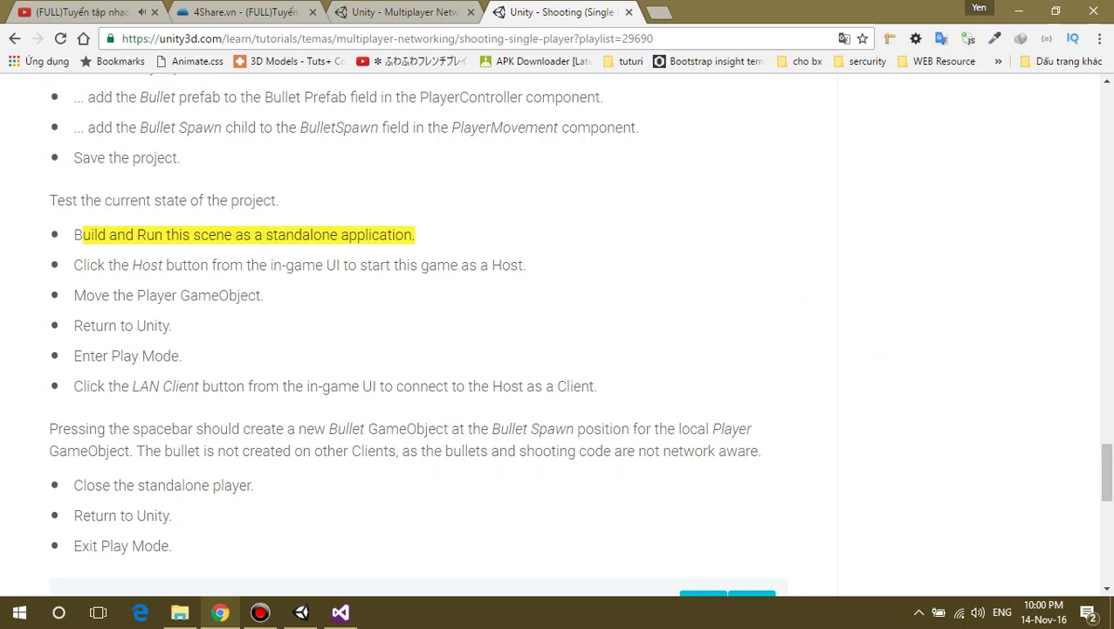
key(alt+Tab)
Build the scene from Build Settings as standalone testclient.exe on the Desktop, replacing the earlier build.
key(super+d)
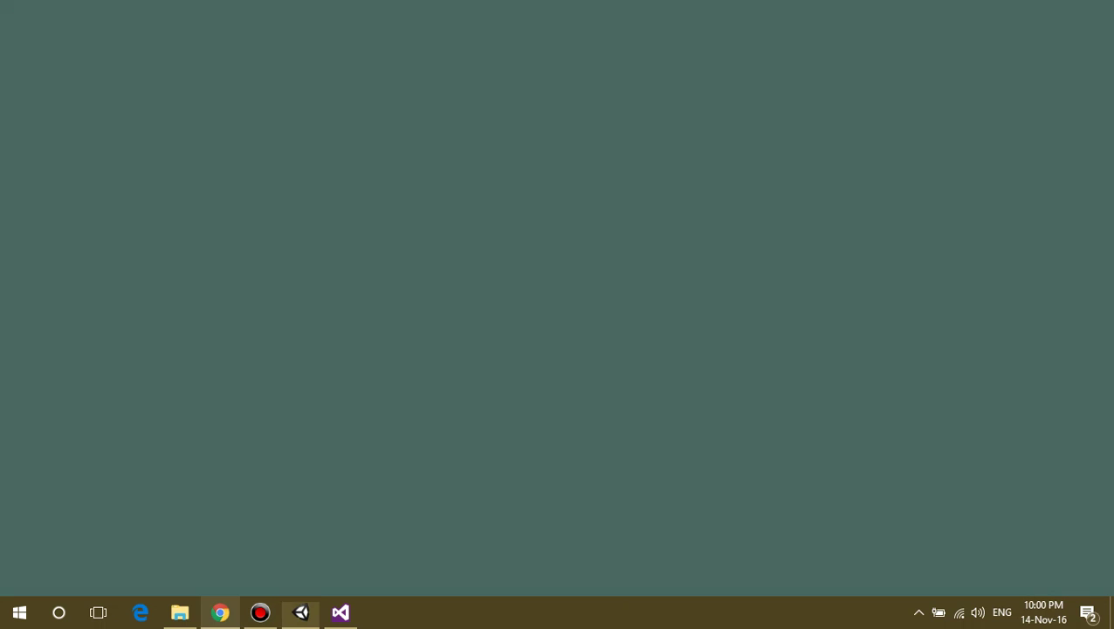
drag(288, 303, 185, 93)
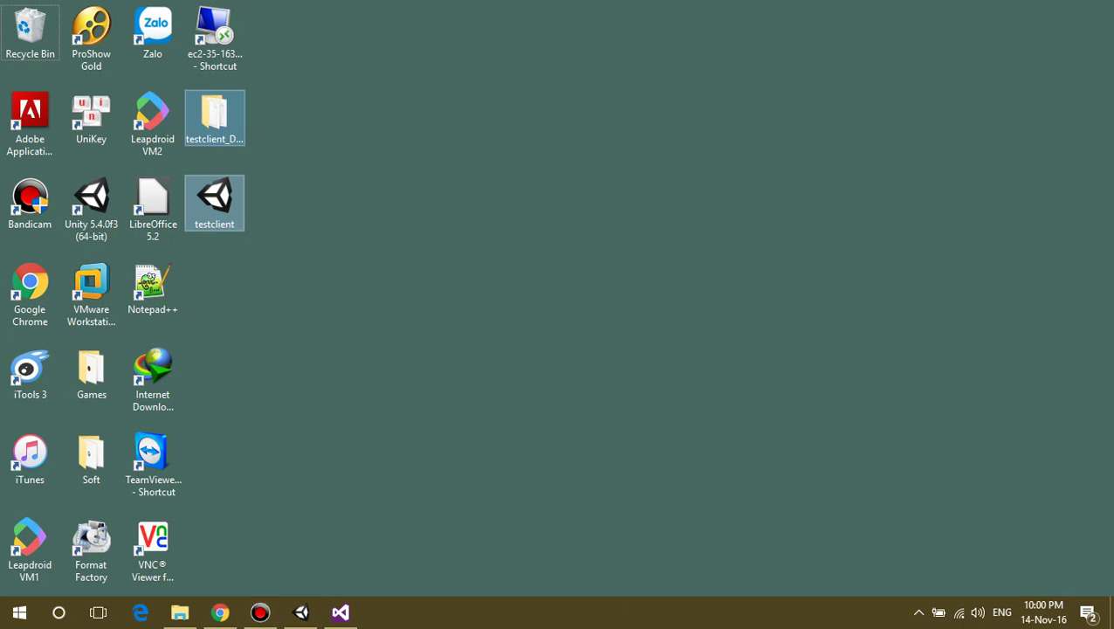
key(alt+Tab)
click(13, 27)
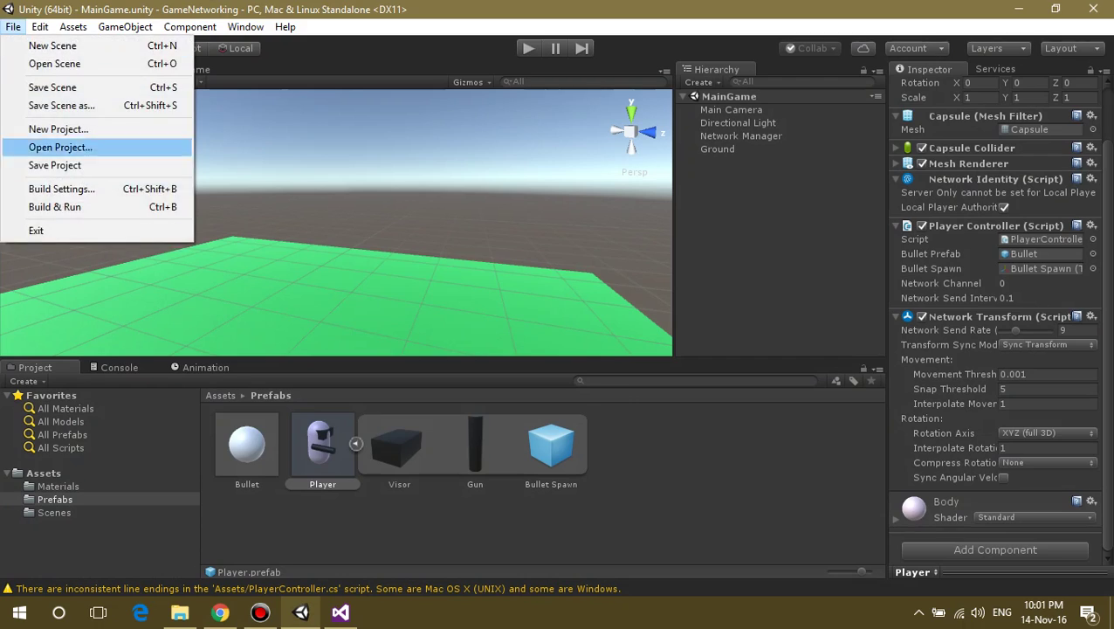
click(62, 189)
click(465, 537)
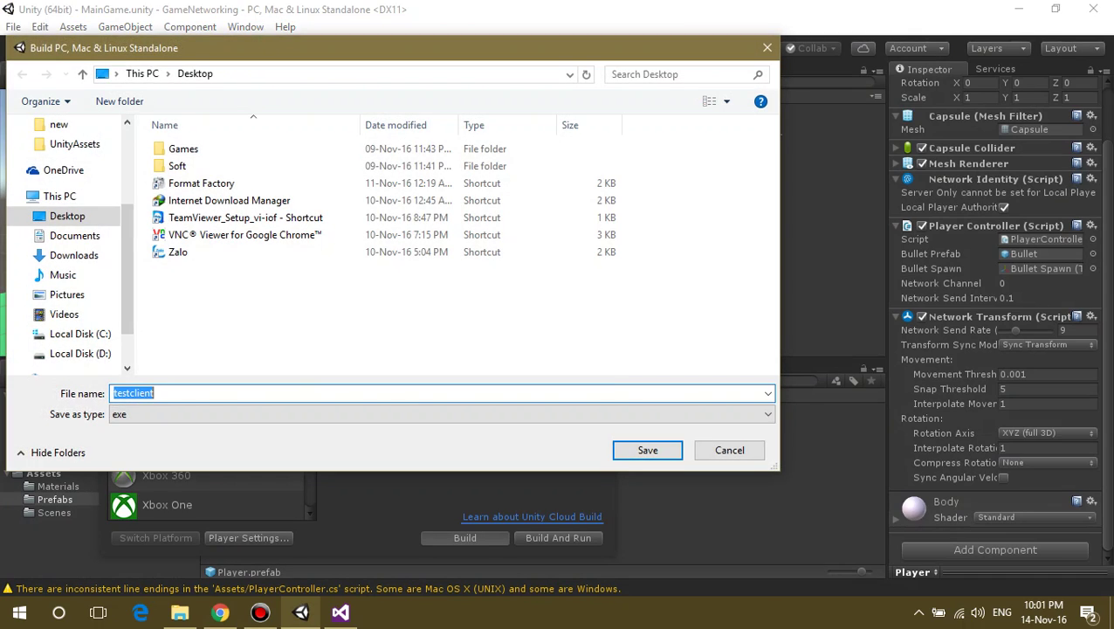
key(Return)
key(alt+Tab)
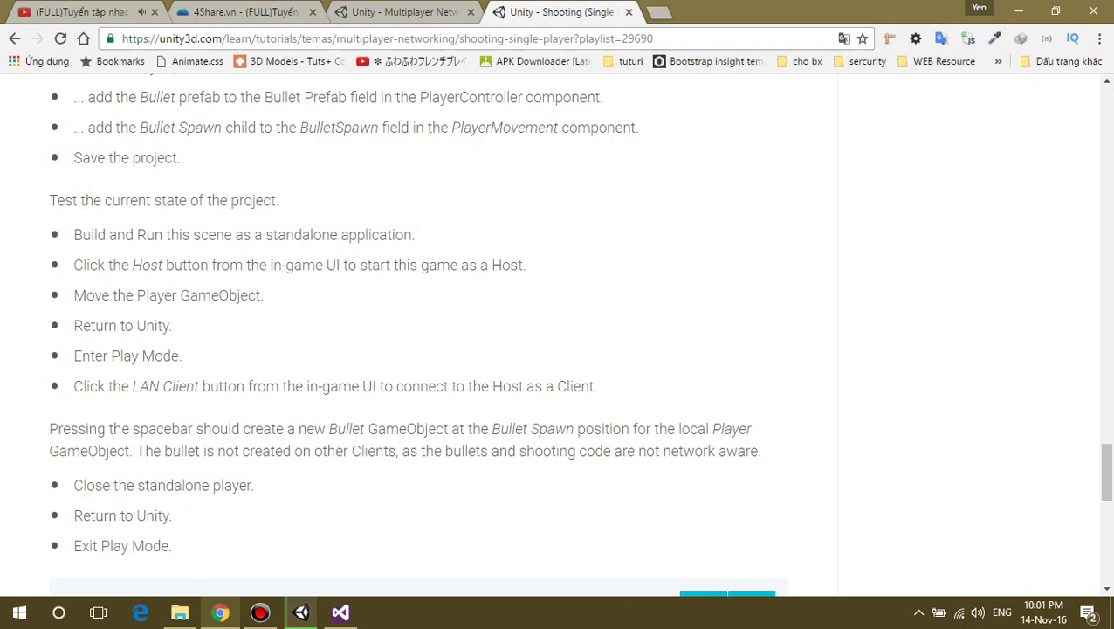
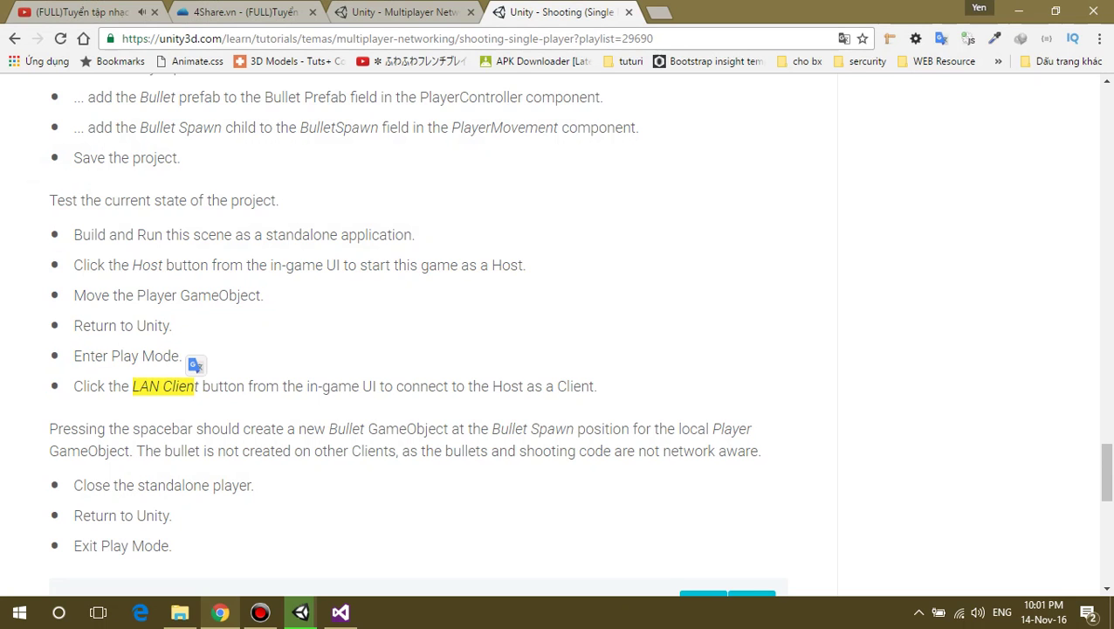
Run the testclient application from the Desktop folder in File Explorer.
scroll(559, 332, down, 2)
key(super+e)
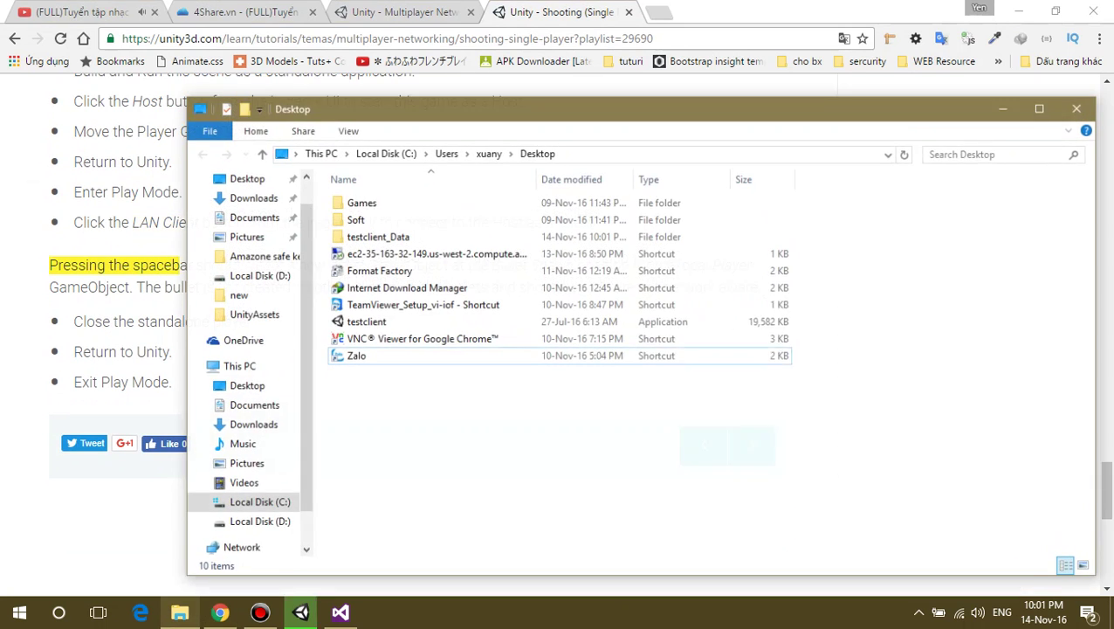
click(369, 316)
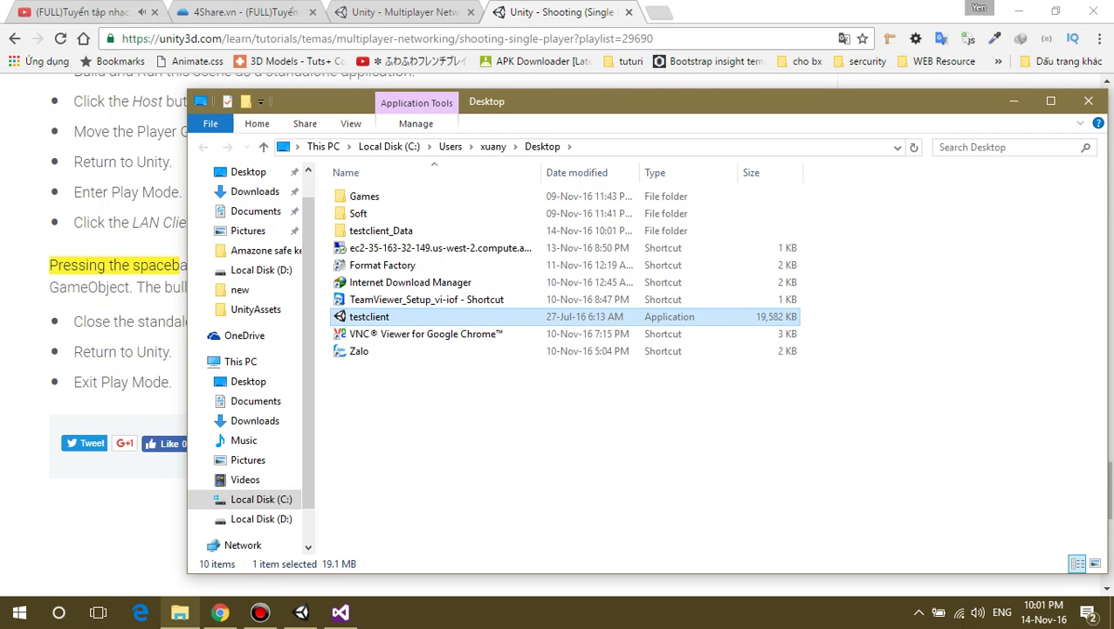
click(1014, 101)
click(1018, 10)
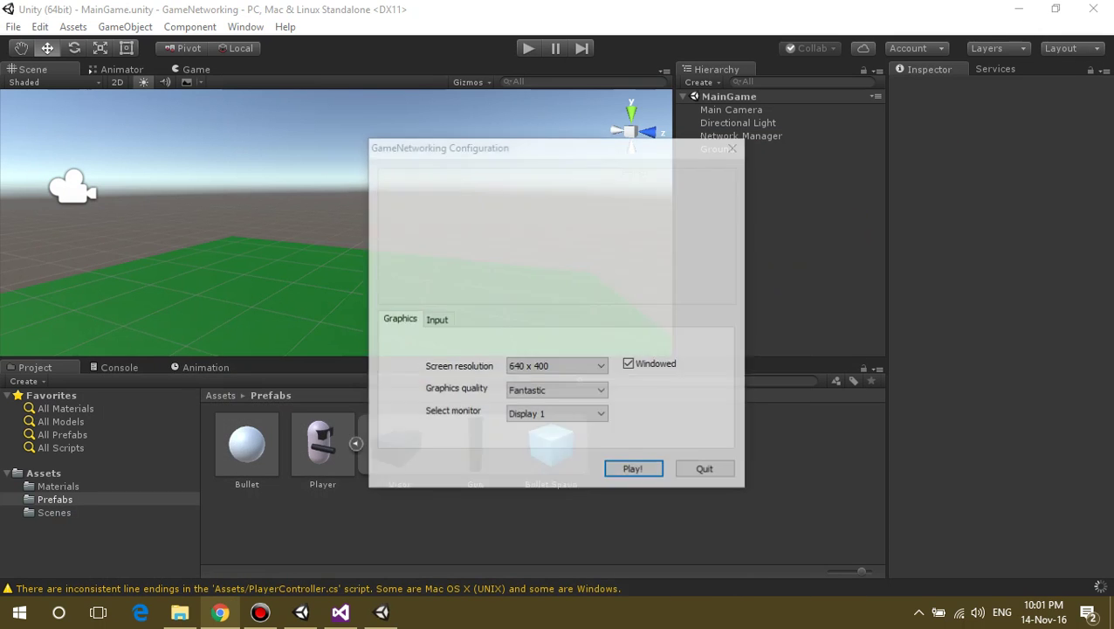
Start the standalone game with the chosen settings as LAN Host on port 7777.
click(1018, 9)
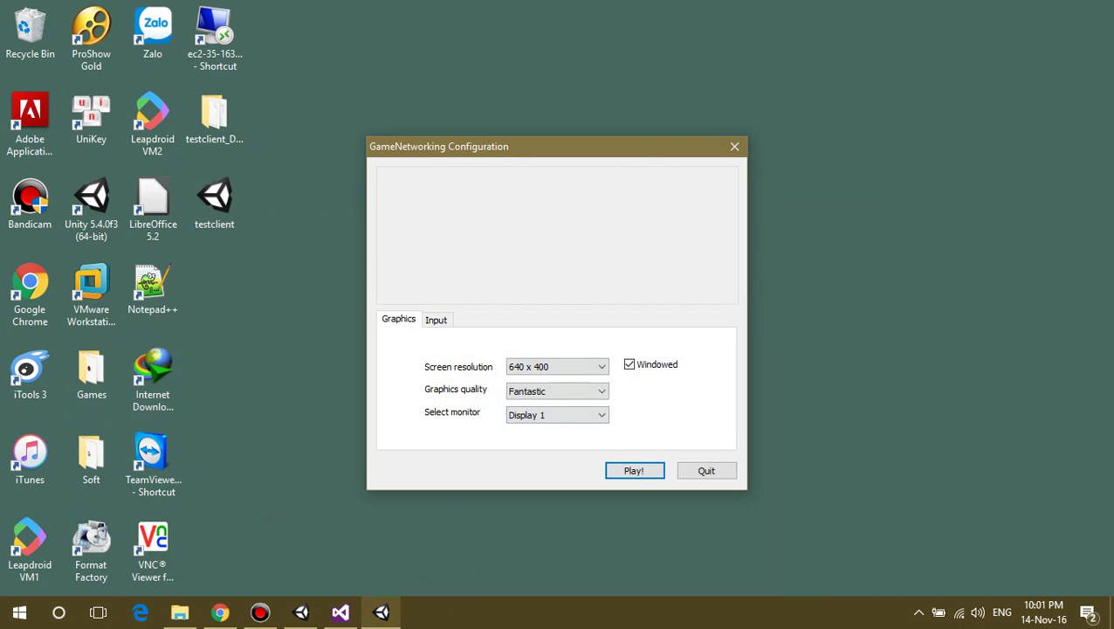
key(Return)
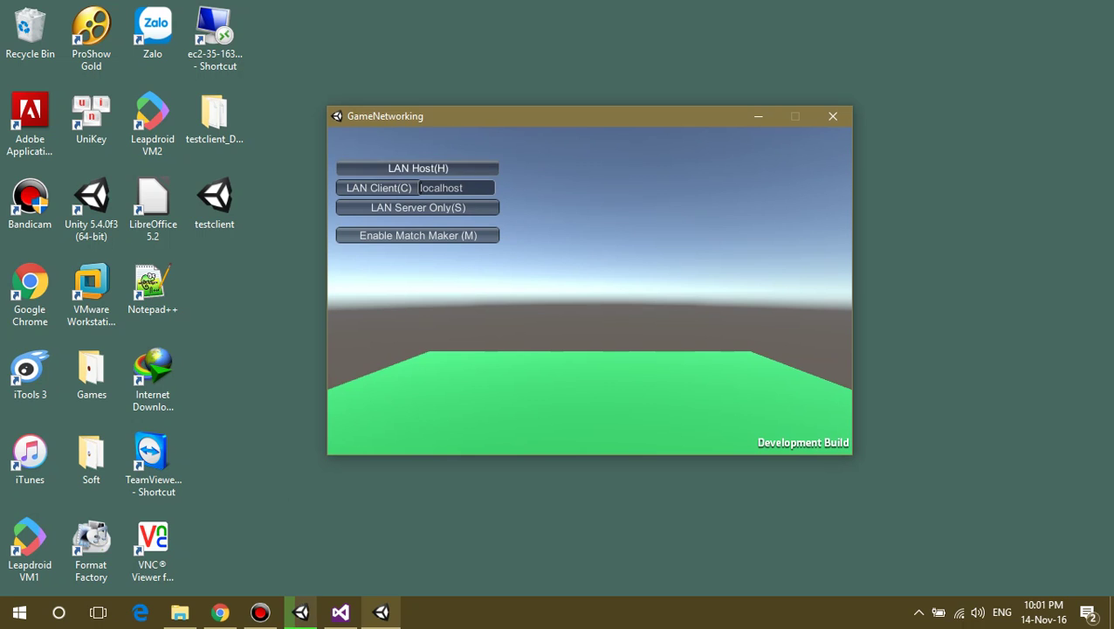
key(h)
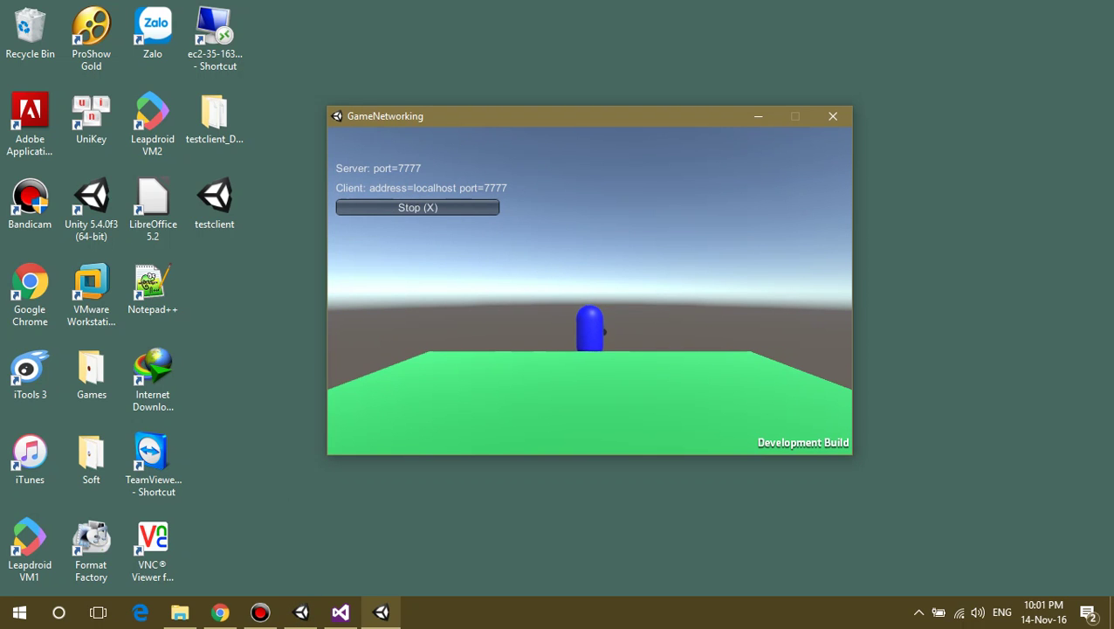
Walk the blue player down and left, then return to the Unity editor.
key(Down)
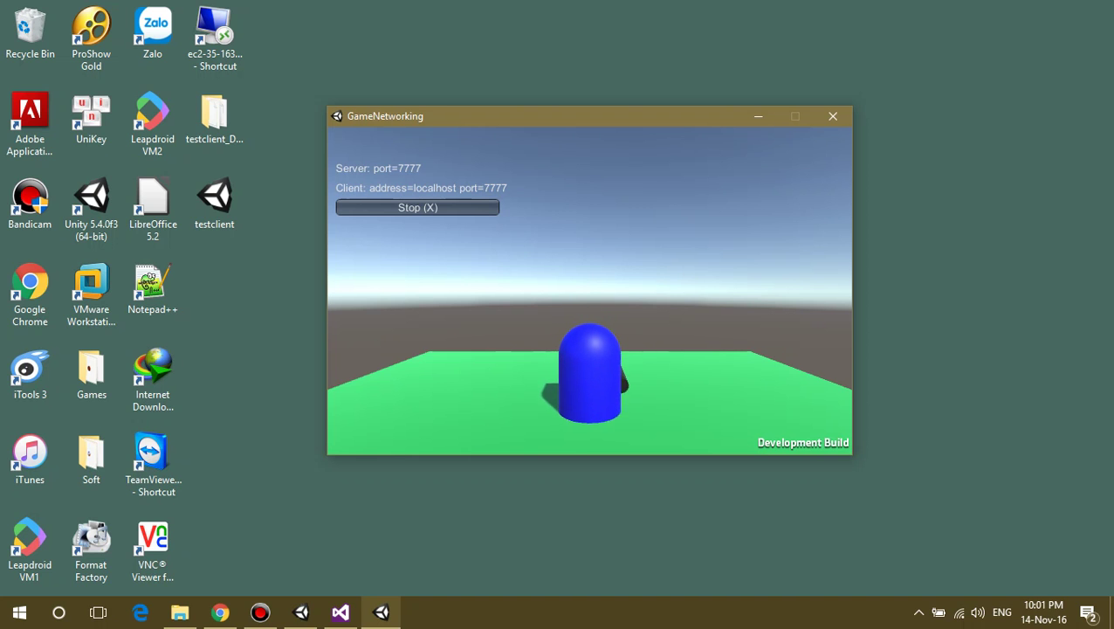
key(Left)
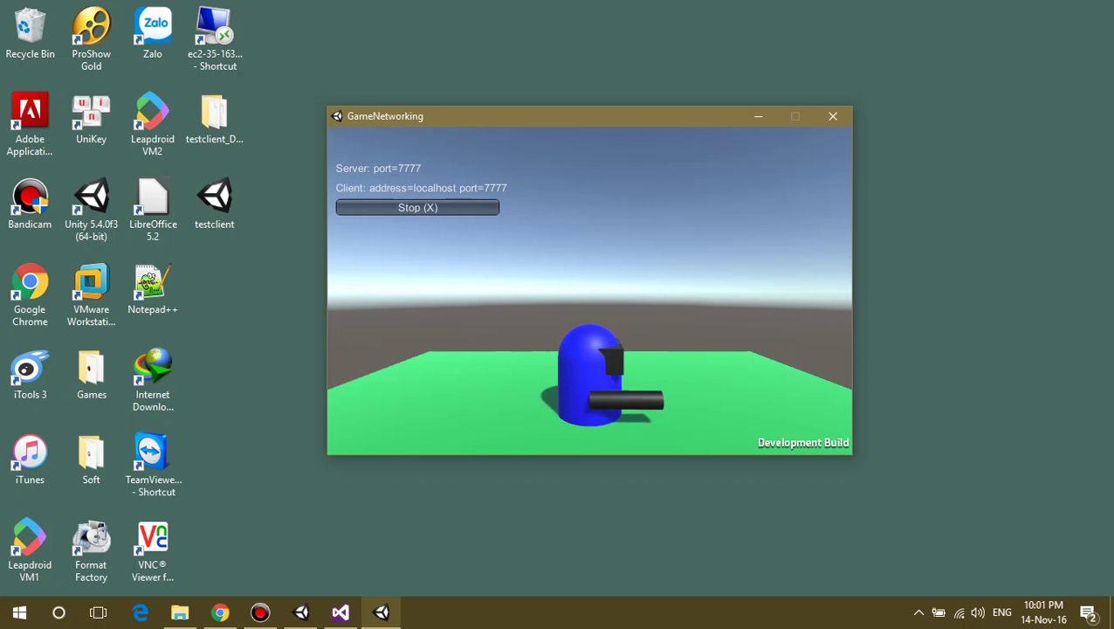
key(alt+Tab)
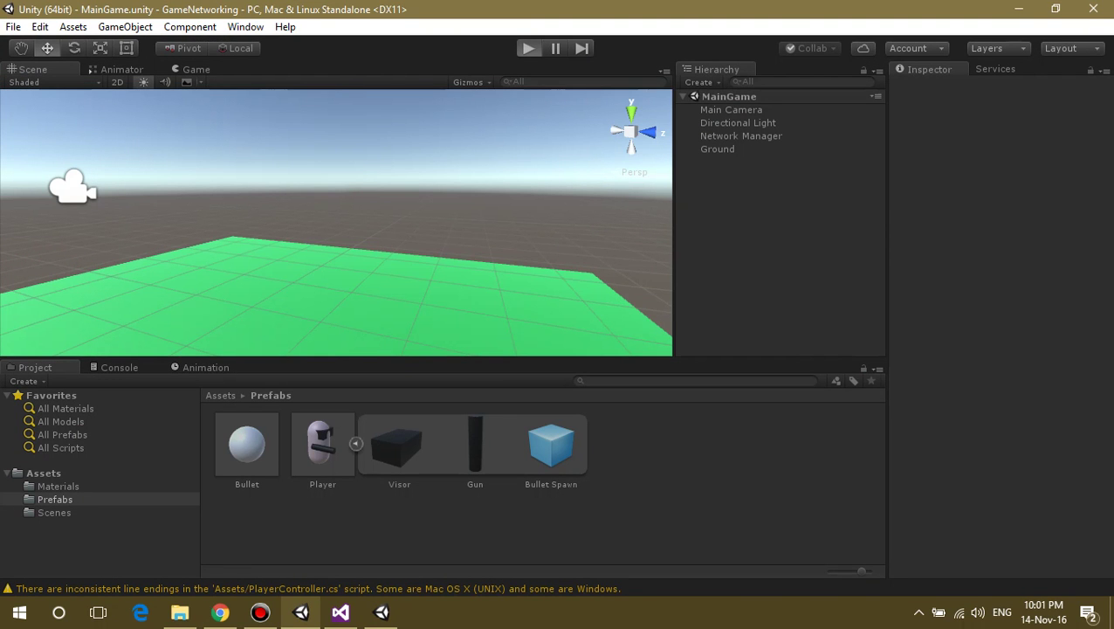
Connect the editor's game to the host as a LAN client.
click(220, 612)
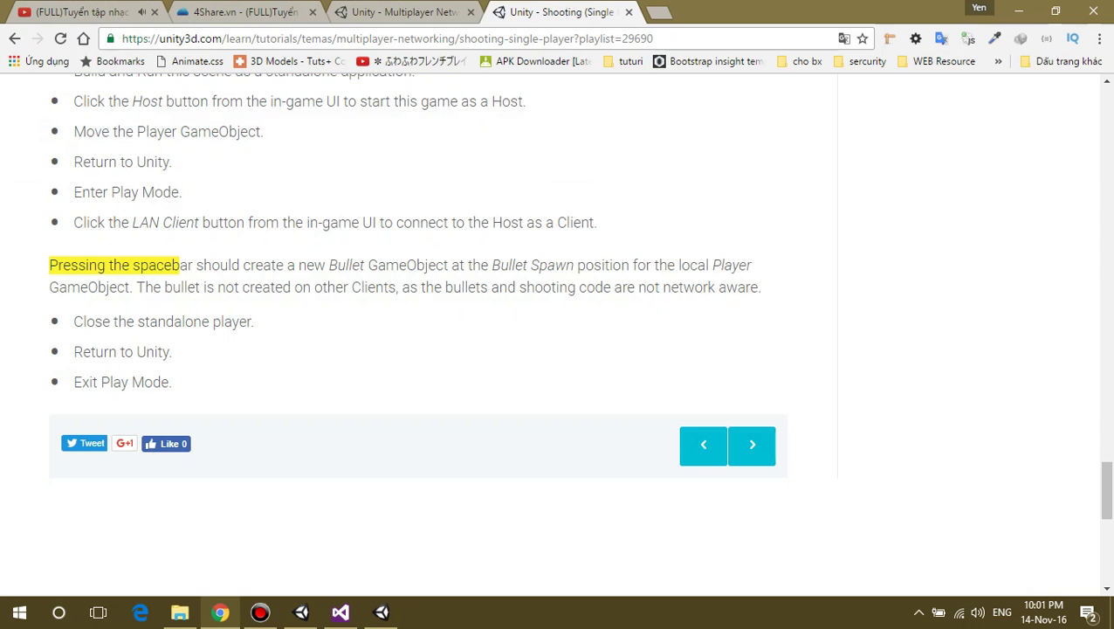
key(alt+Tab)
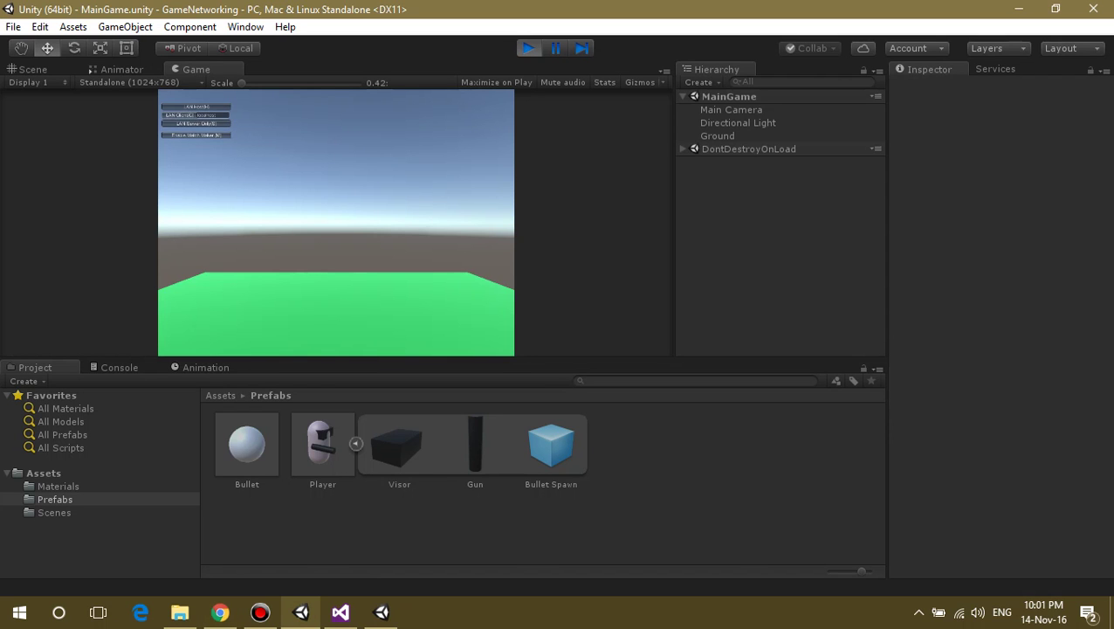
key(c)
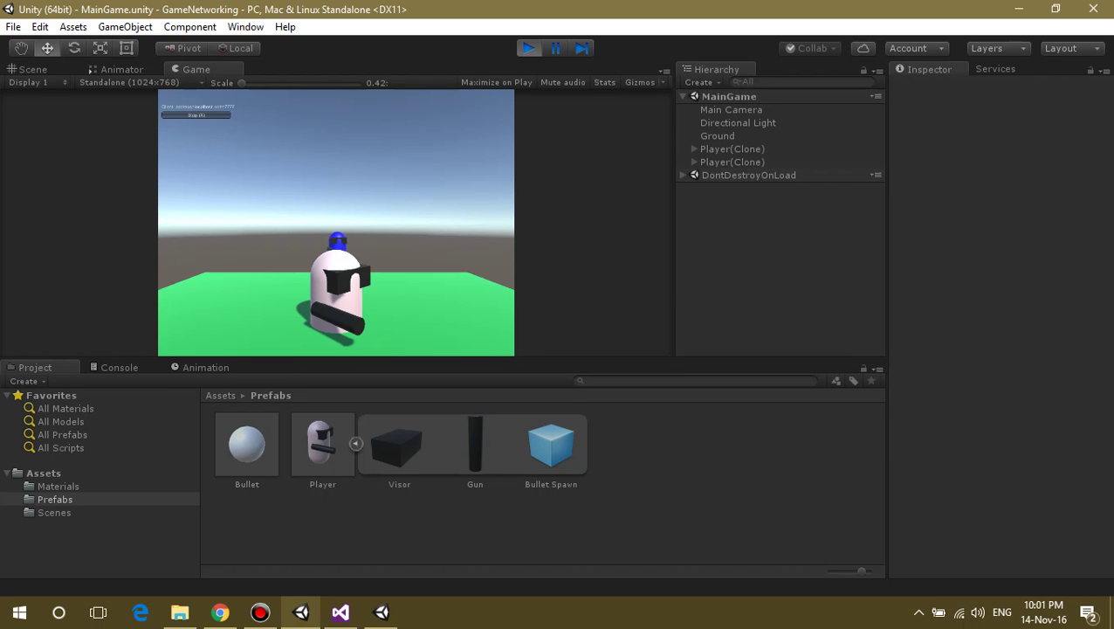
Move the client player beside the host and fire bullets with Space in several directions.
key(Right)
key(Up)
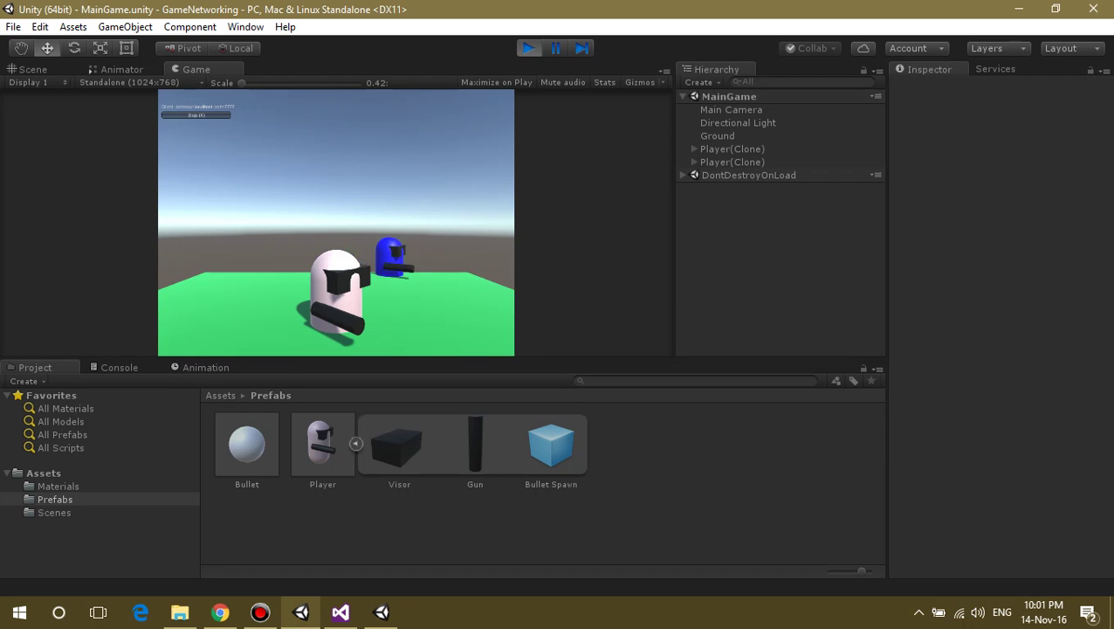
key(space)
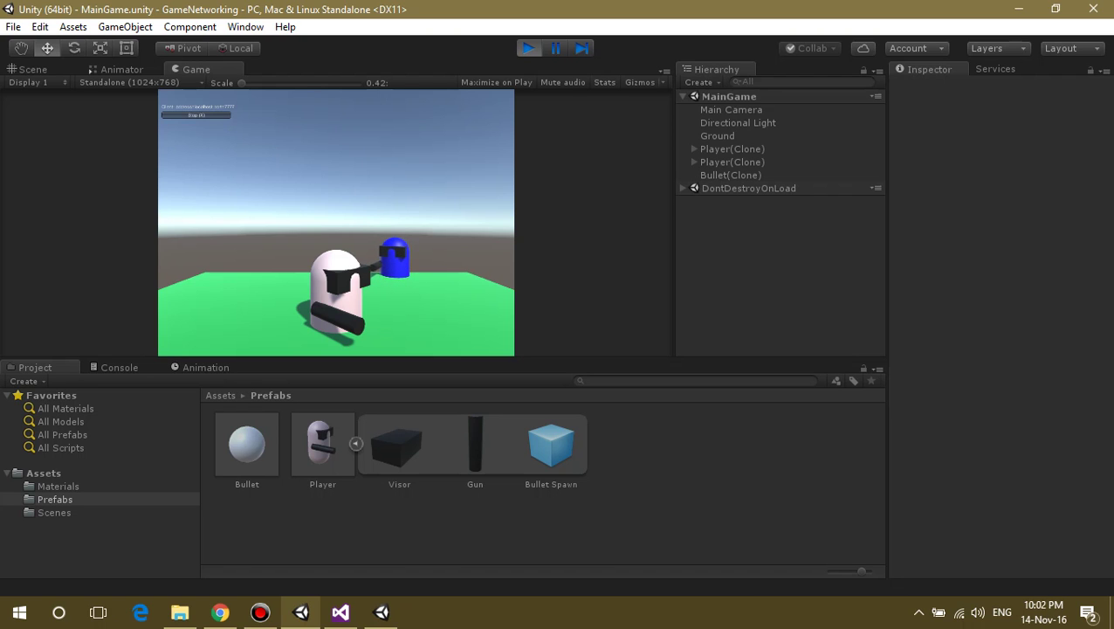
key(Right)
key(space)
key(space)
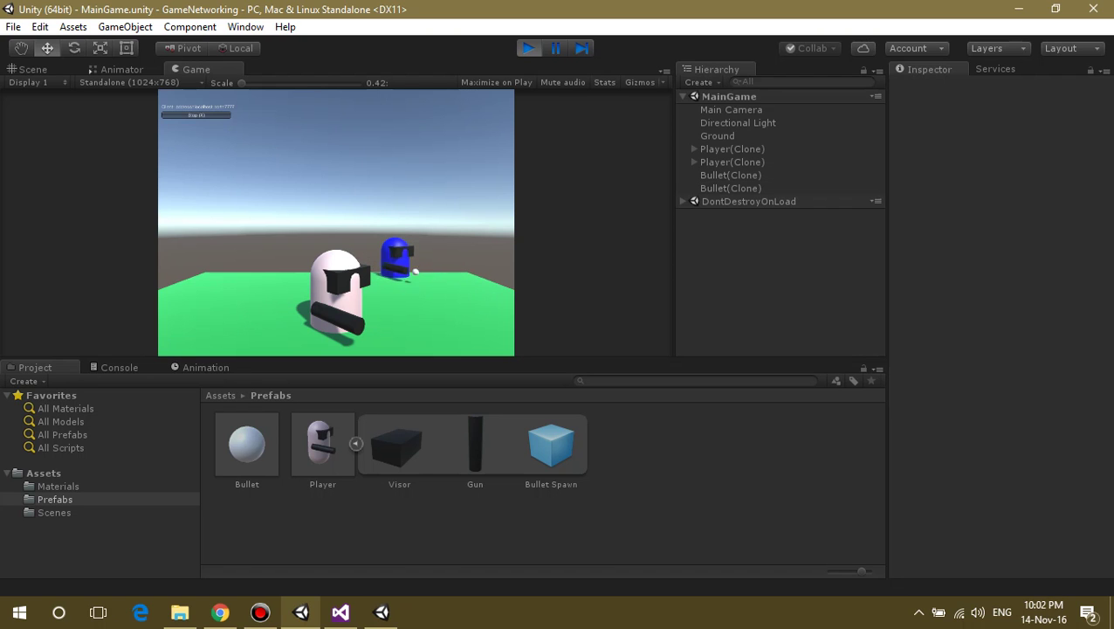
key(space)
key(Left)
key(space)
key(space)
key(space)
key(space)
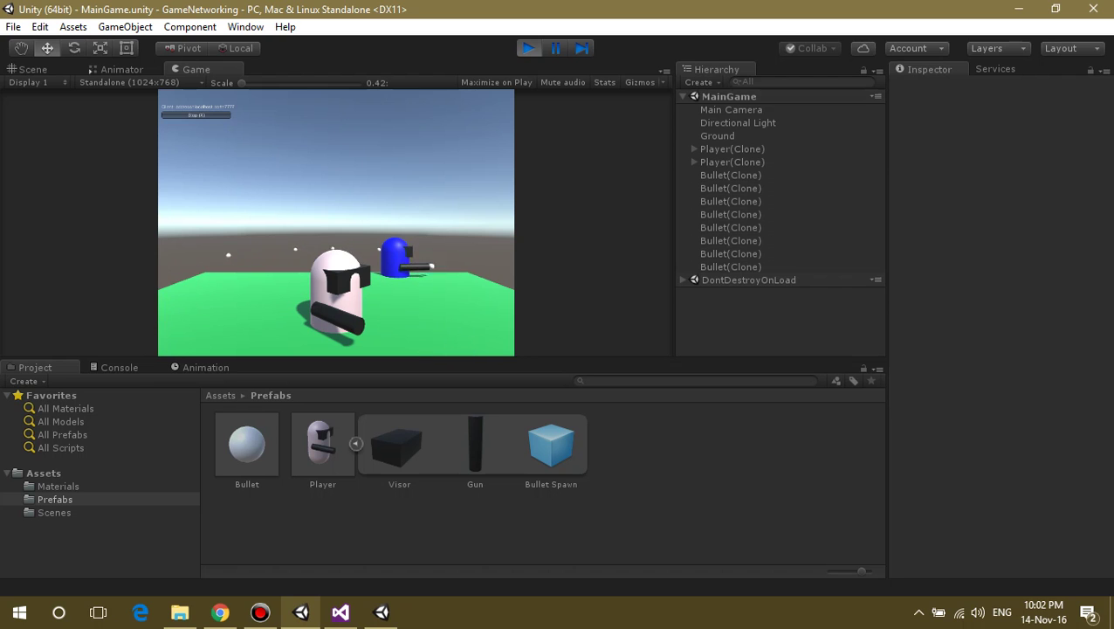
key(space)
key(Left)
key(space)
key(Left)
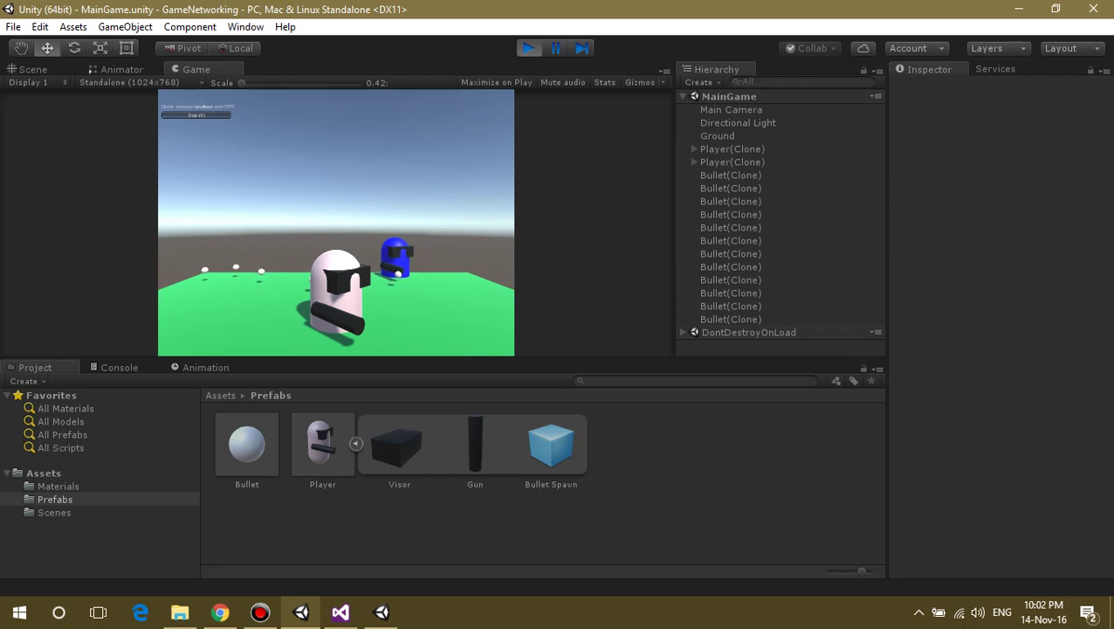
key(space)
key(space)
key(Left)
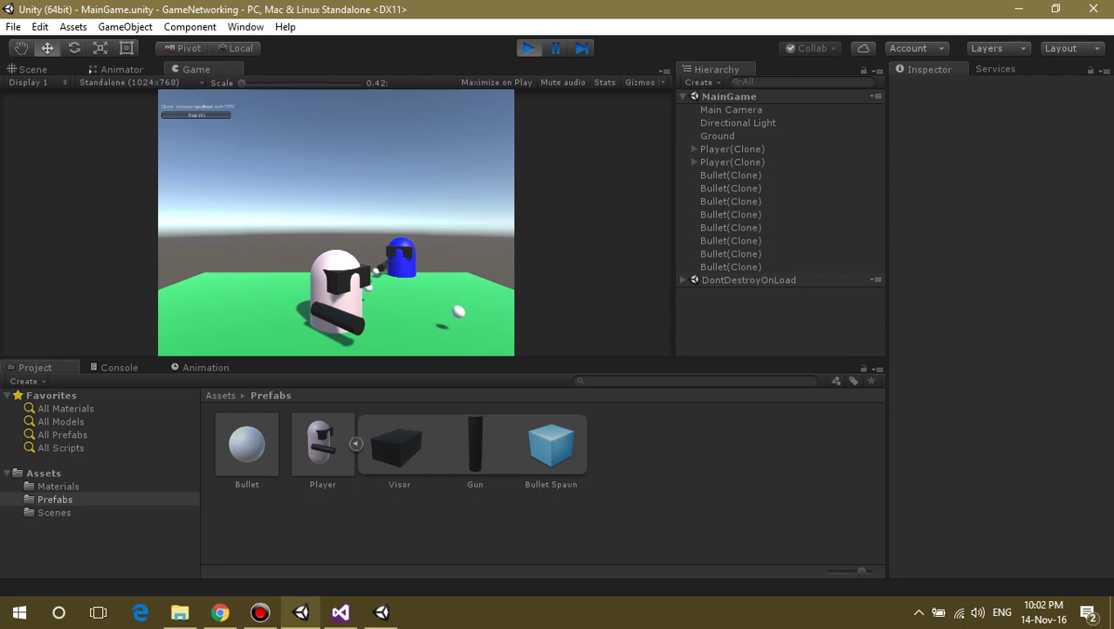
In the standalone build, steer the blue player toward the white player and fire at it.
click(381, 611)
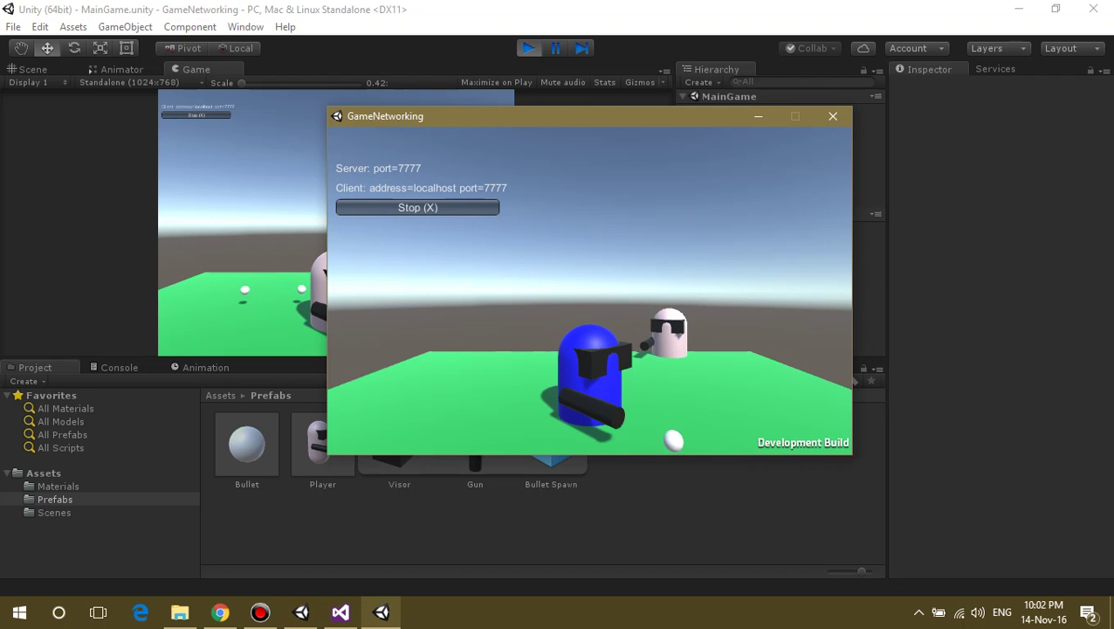
key(Right)
key(space)
key(space)
key(space)
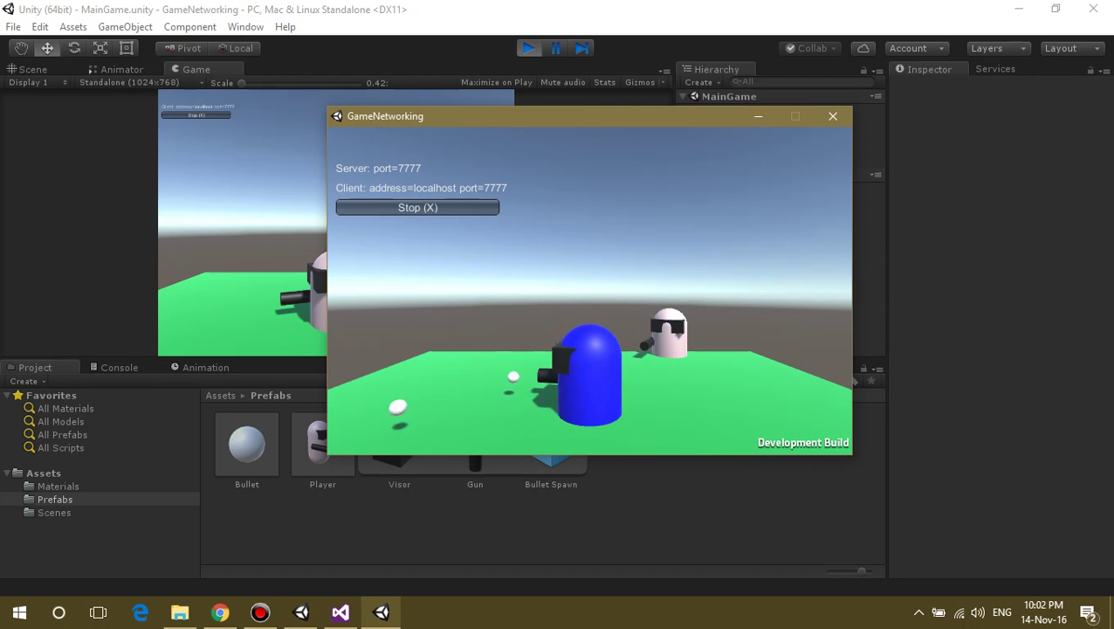
key(Right)
key(Up)
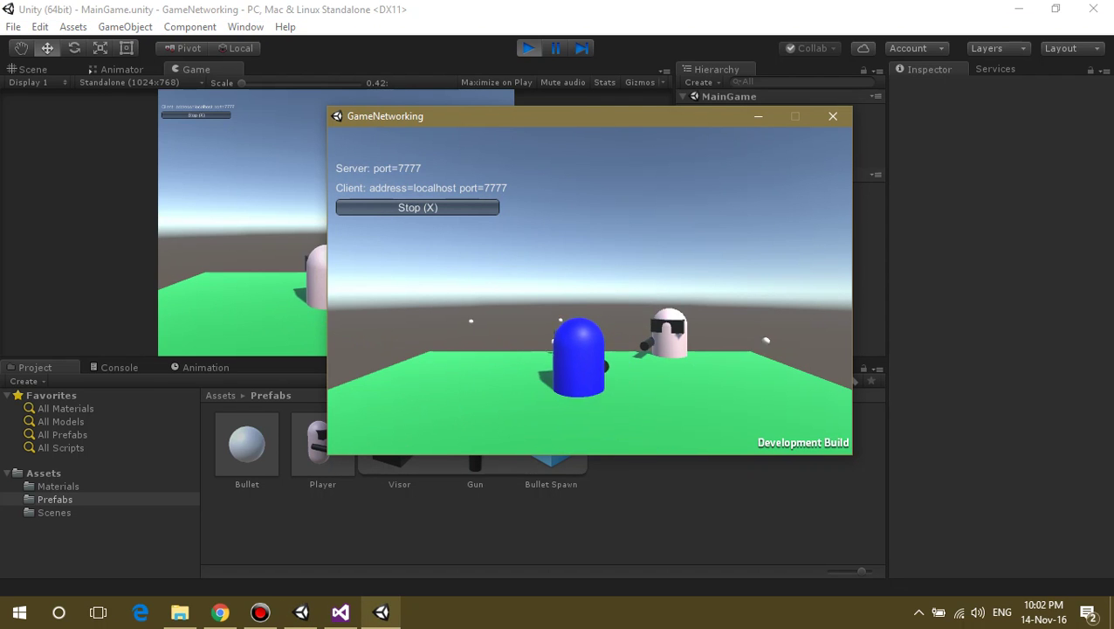
key(Left)
key(space)
key(space)
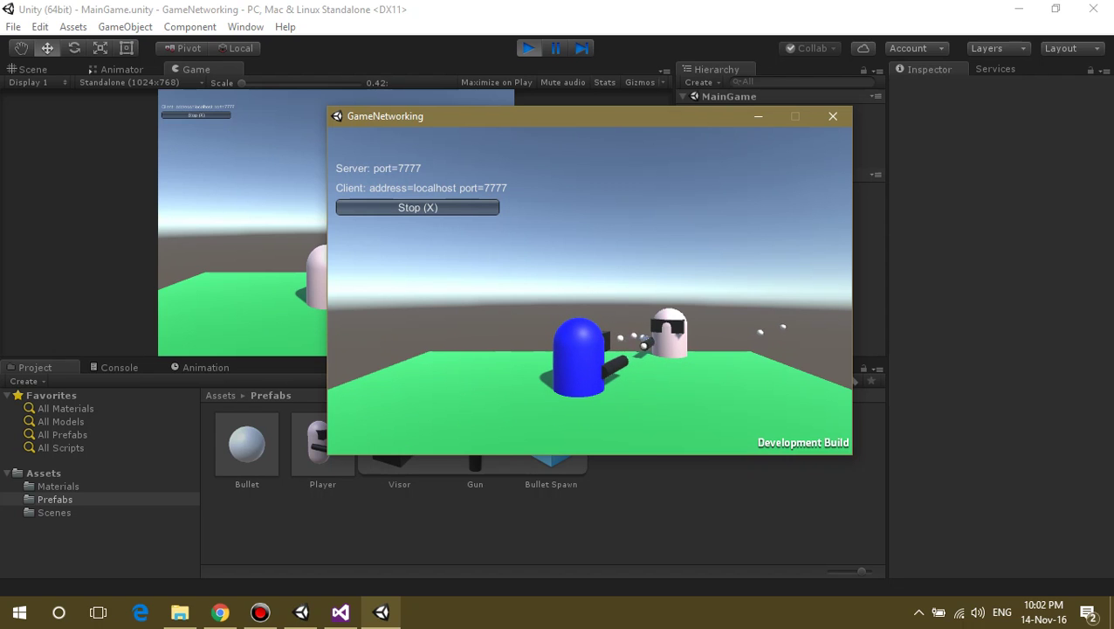
key(space)
key(space)
Fire more bullets from both players, then close the standalone build and exit Play mode.
key(space)
key(alt+Tab)
key(space)
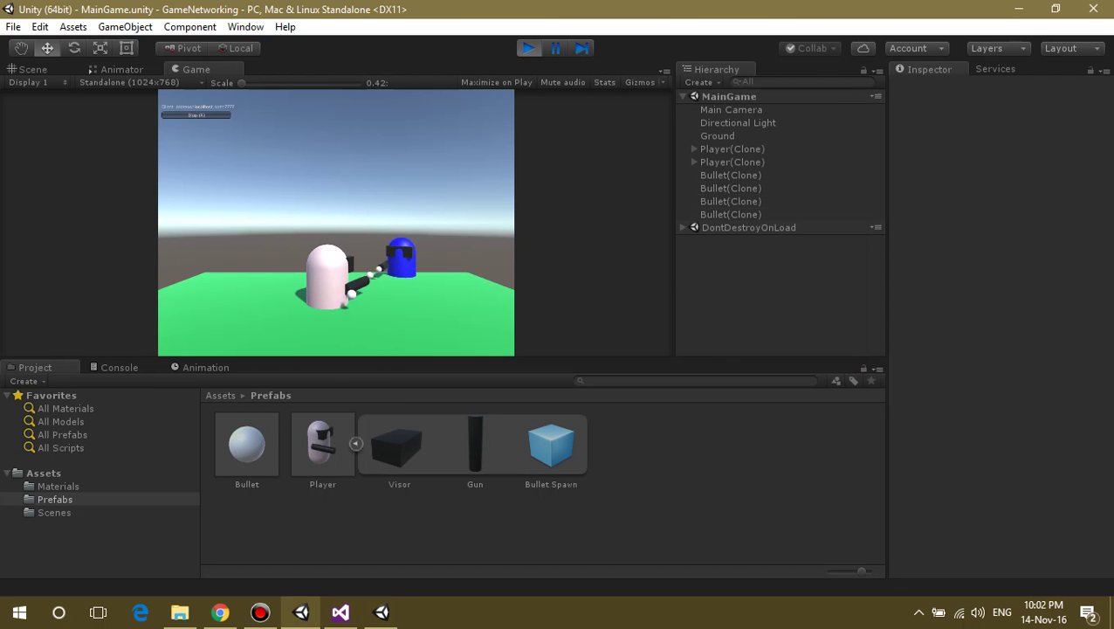
key(space)
key(alt+Tab)
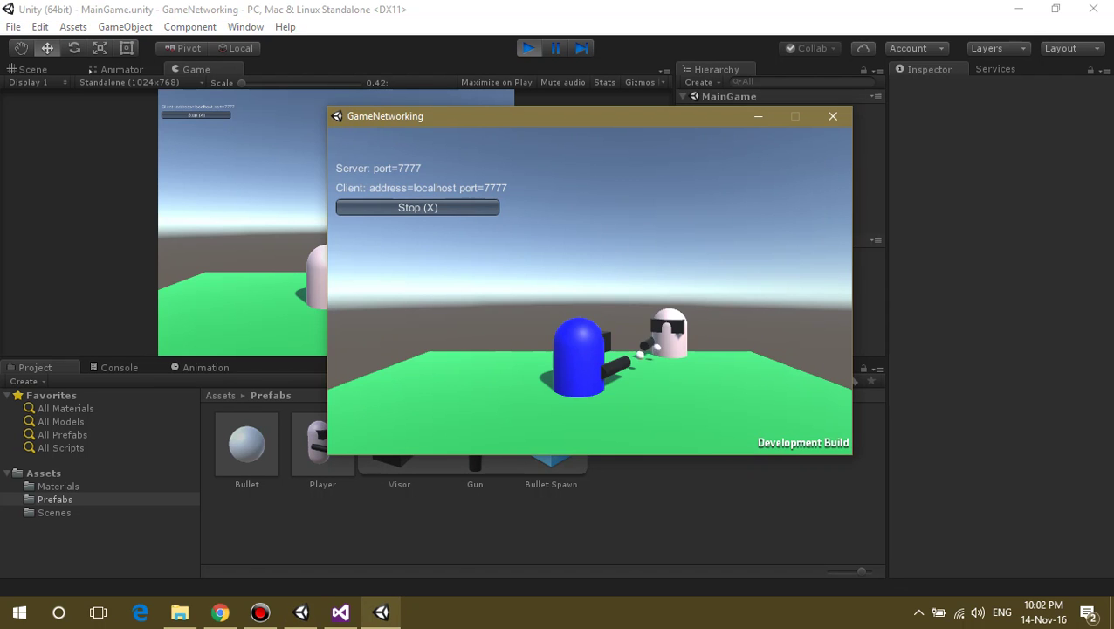
key(alt+Tab)
key(space)
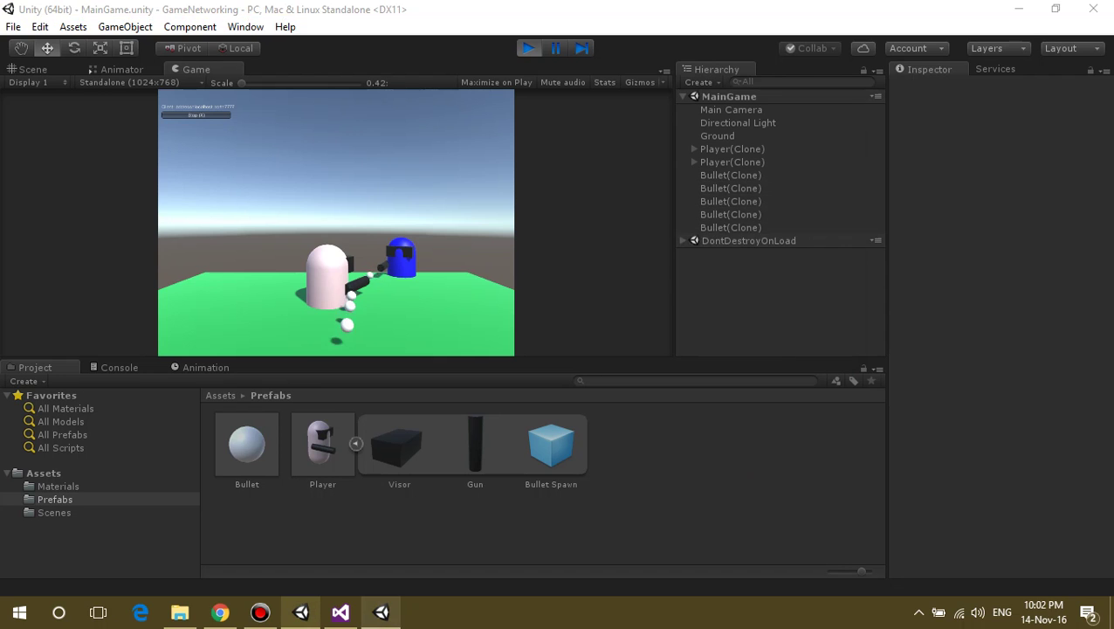
key(alt+Tab)
key(alt+Tab)
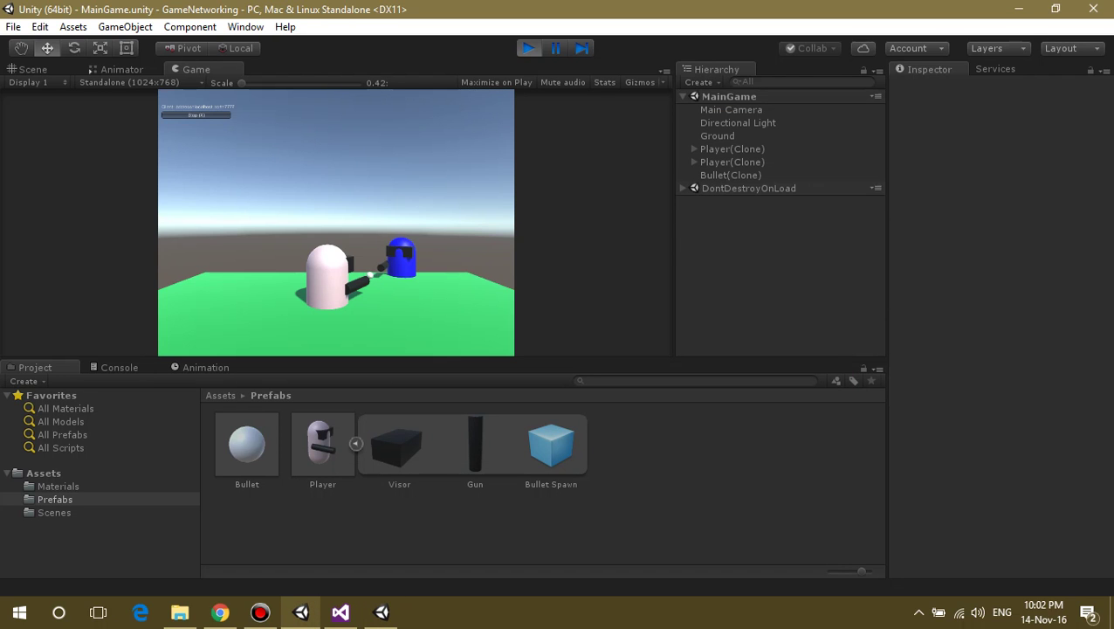
key(space)
key(alt+Tab)
key(alt+Tab)
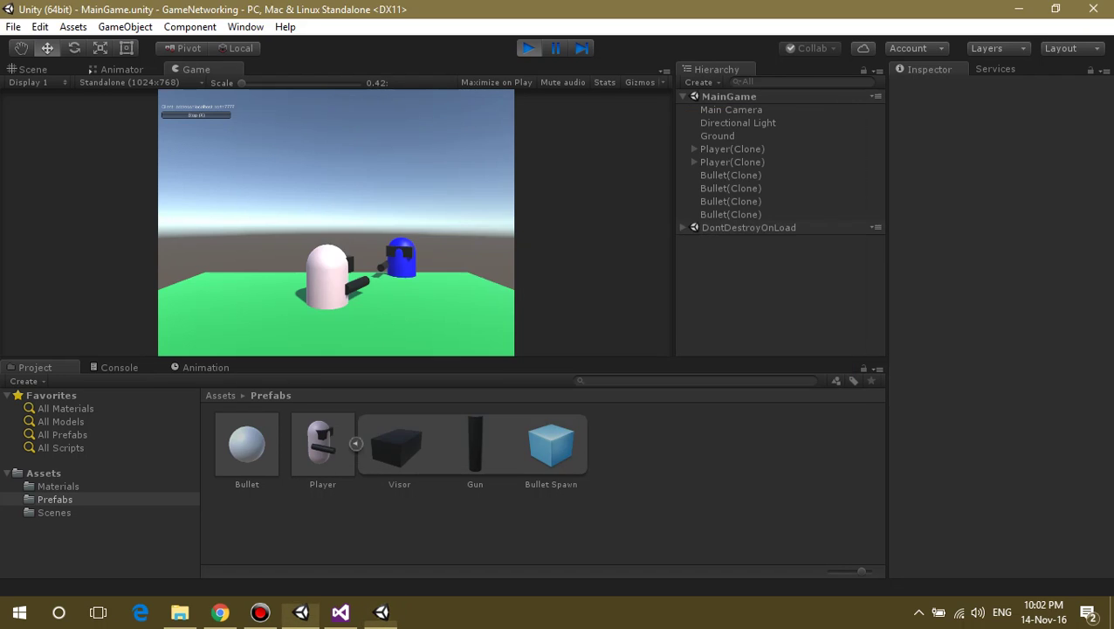
key(space)
key(alt+Tab)
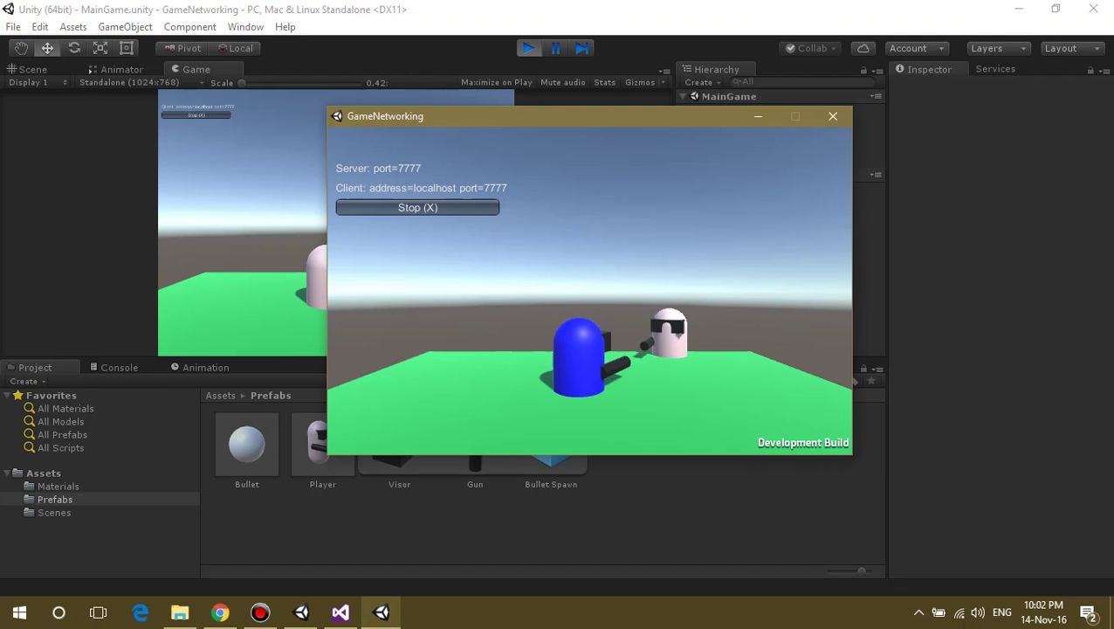
click(833, 115)
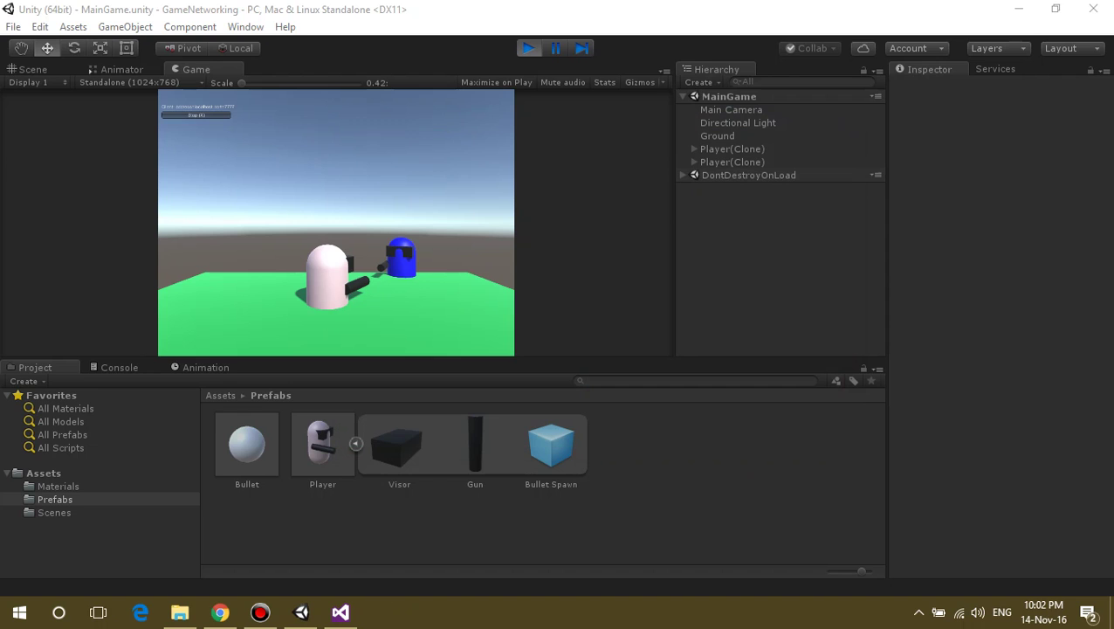
key(ctrl+p)
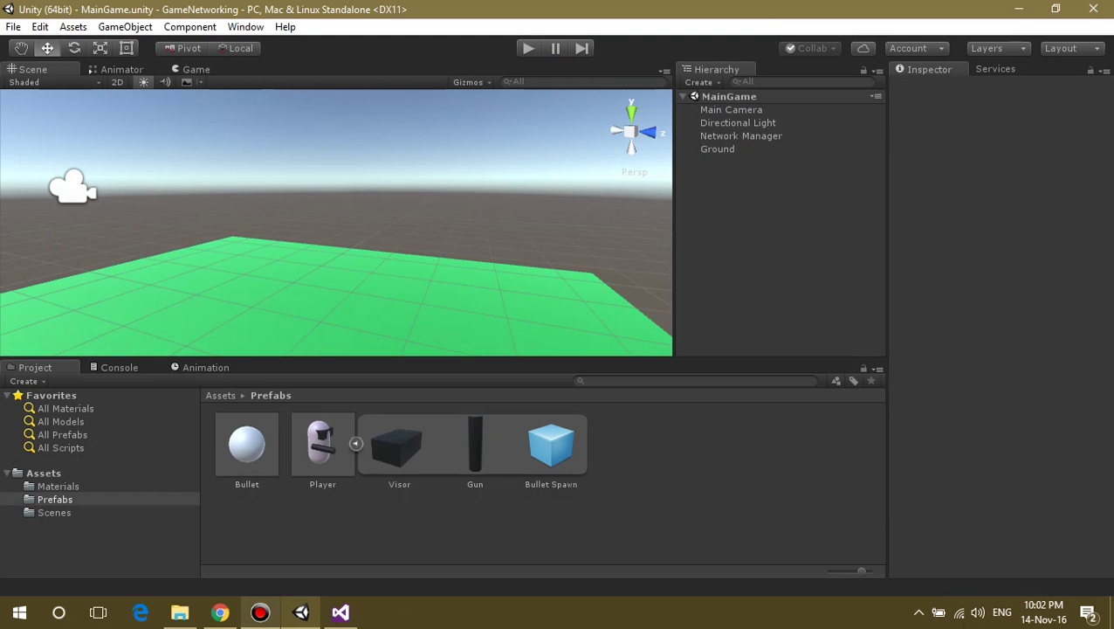
Bring the Unity Learn page forward and scroll Shooting (Single Player) to its PlayerController steps.
mouse_move(220, 612)
click(220, 537)
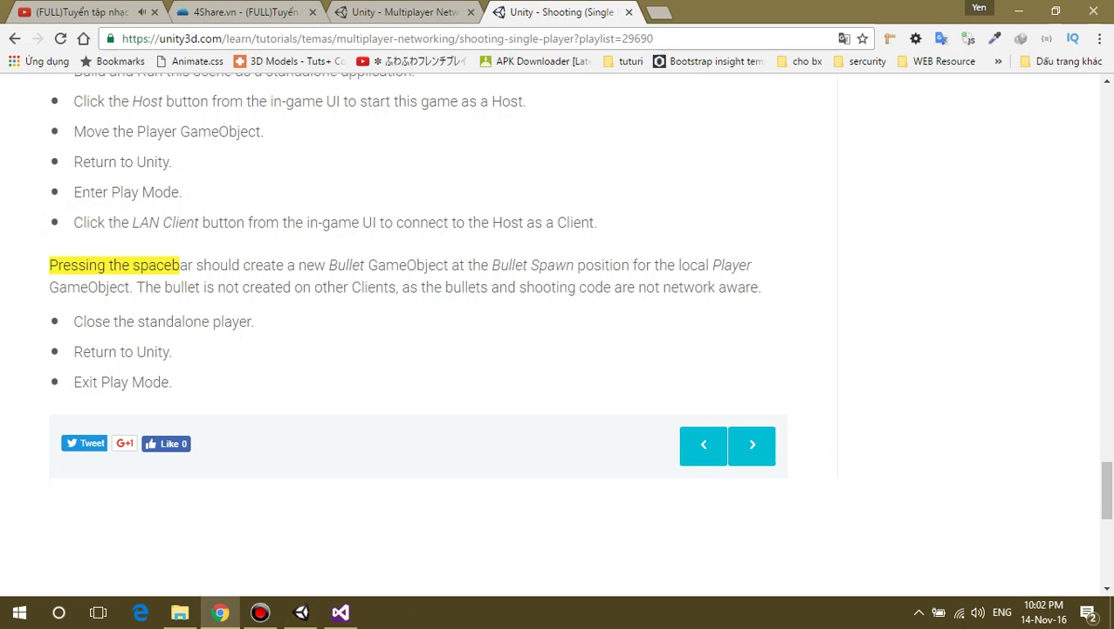
scroll(436, 331, up, 5)
scroll(436, 332, up, 5)
scroll(437, 332, up, 5)
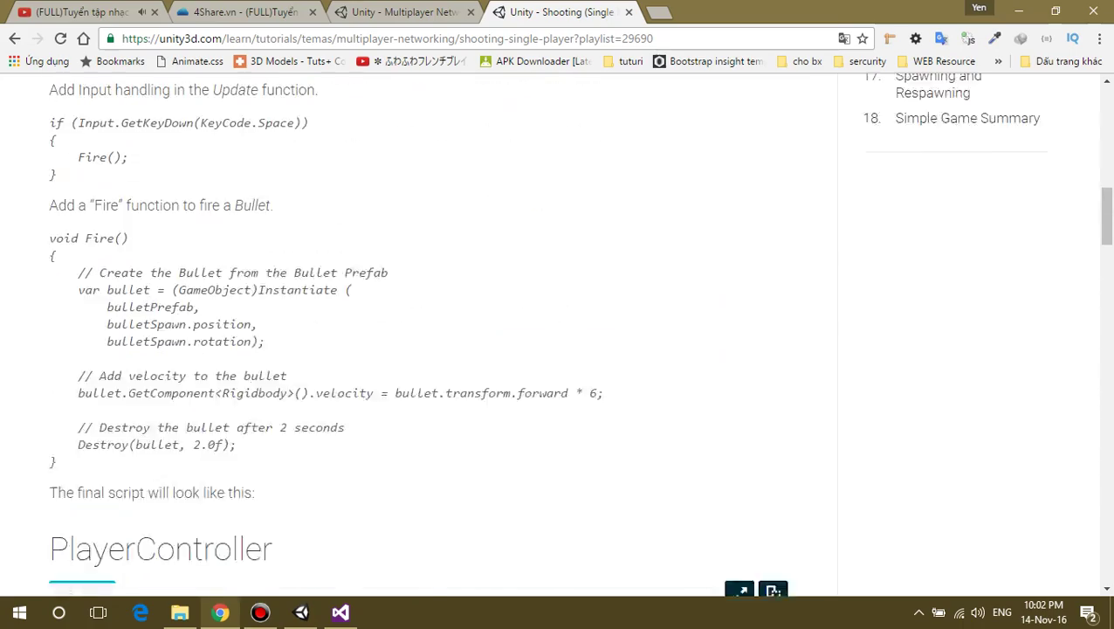
scroll(437, 332, up, 5)
scroll(437, 332, up, 5)
scroll(437, 331, up, 3)
scroll(436, 332, down, 7)
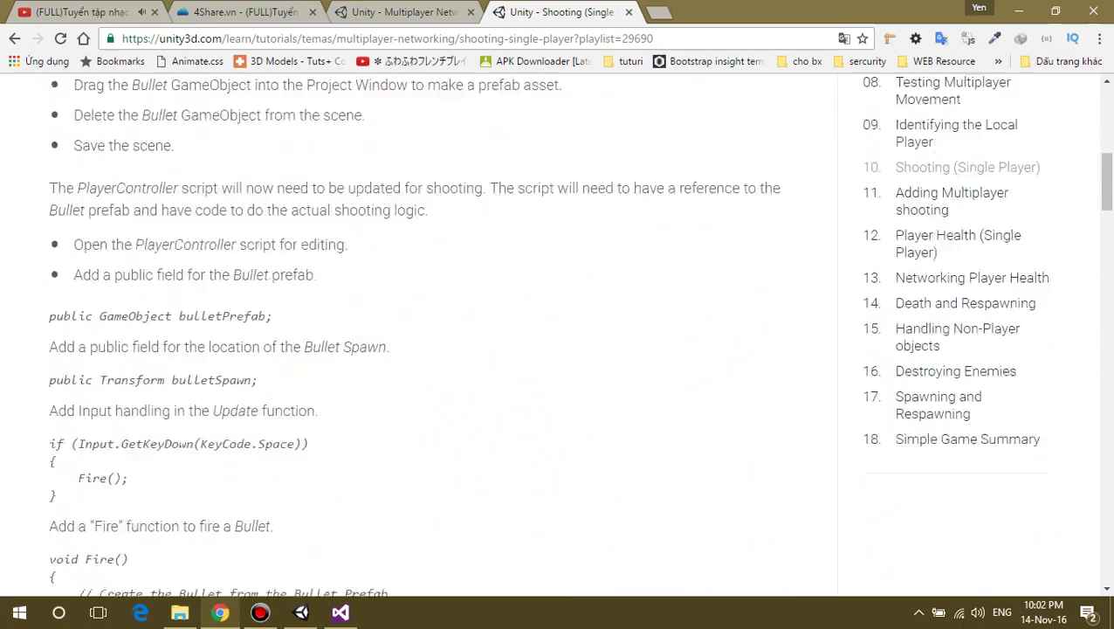
scroll(436, 332, up, 3)
scroll(437, 332, down, 2)
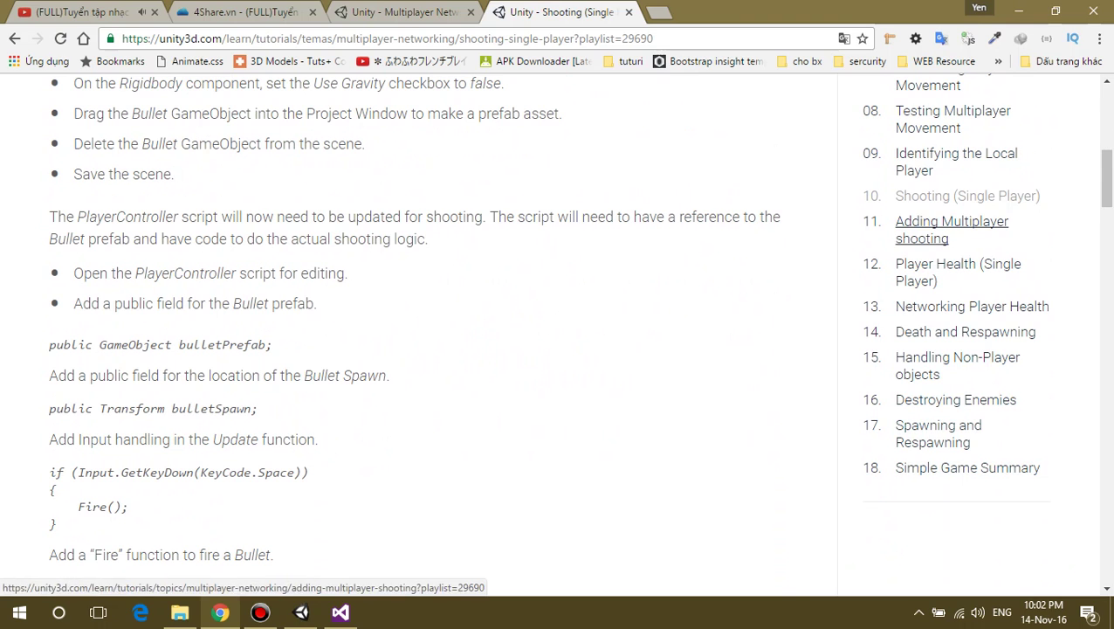
drag(896, 195, 950, 196)
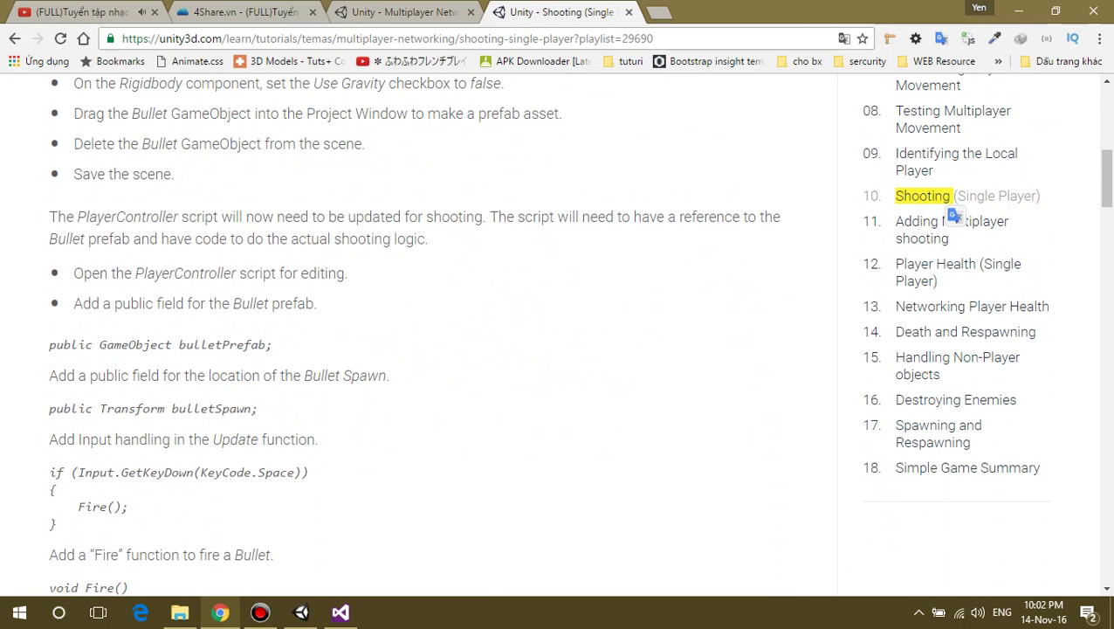
click(954, 215)
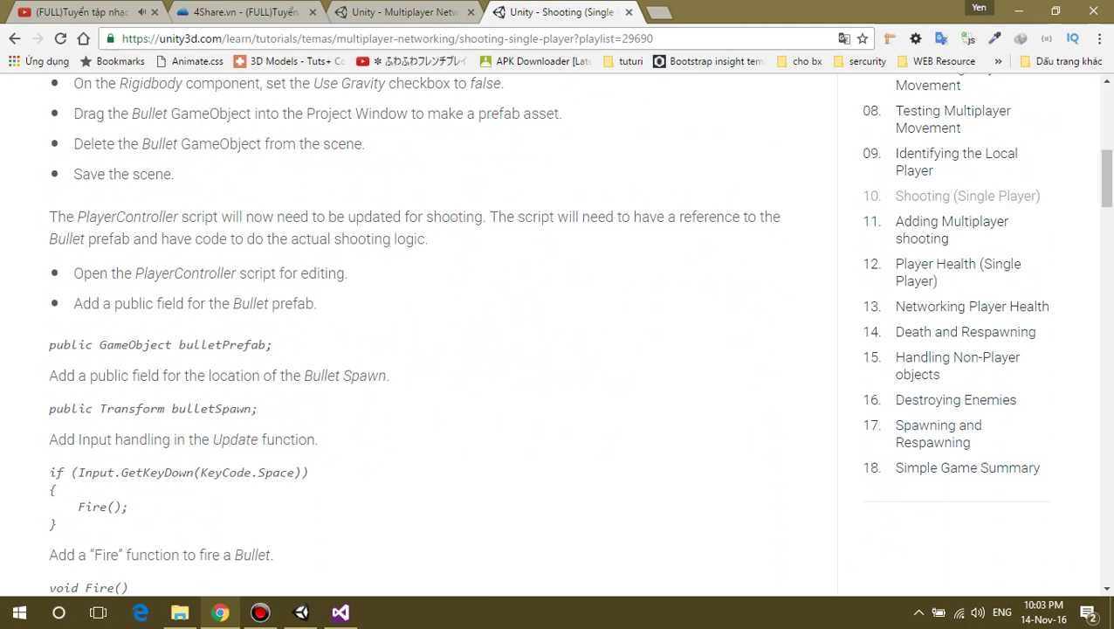
click(261, 612)
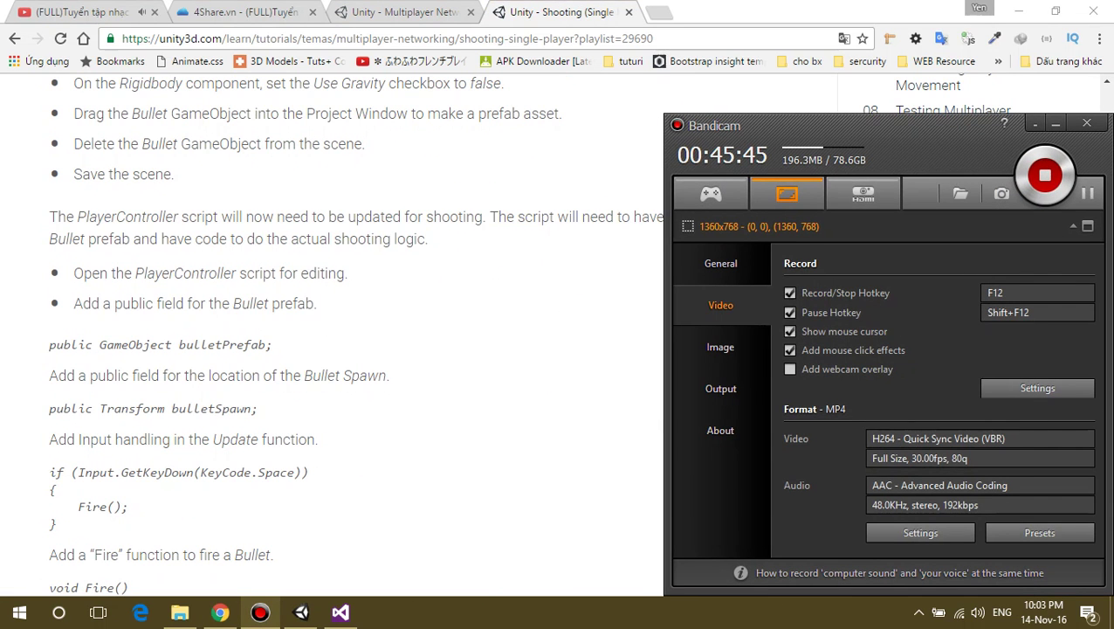